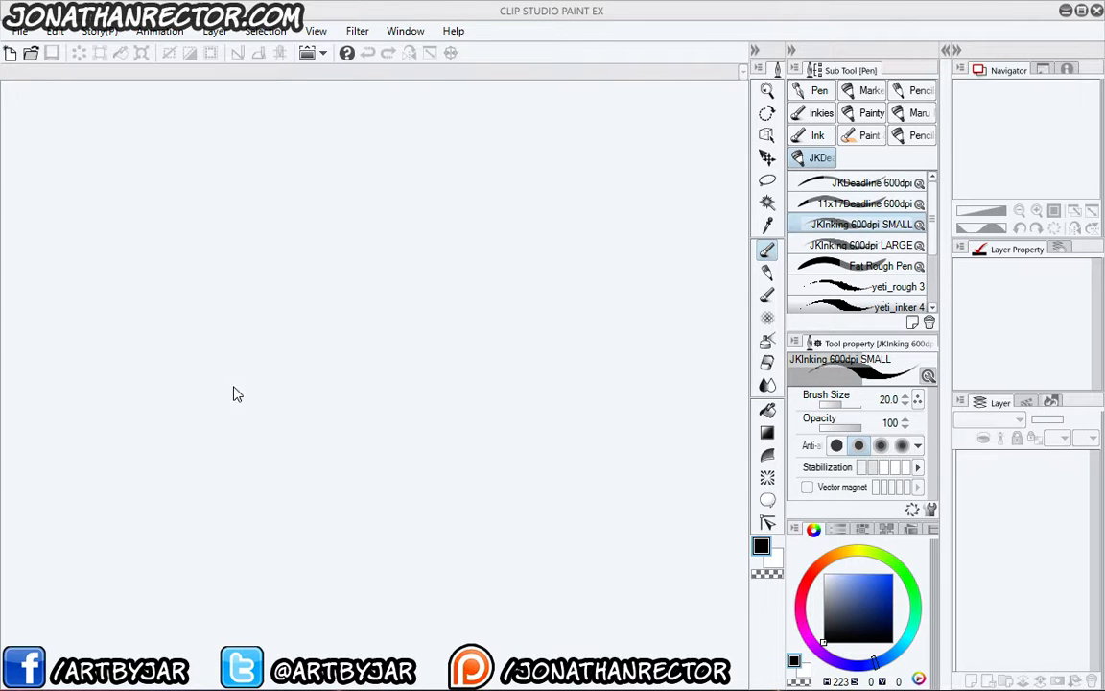
- Open rpg_card_037 from the 6Inks folder to view its finished inks
{"action": "left_click", "coordinate": [19, 31]}
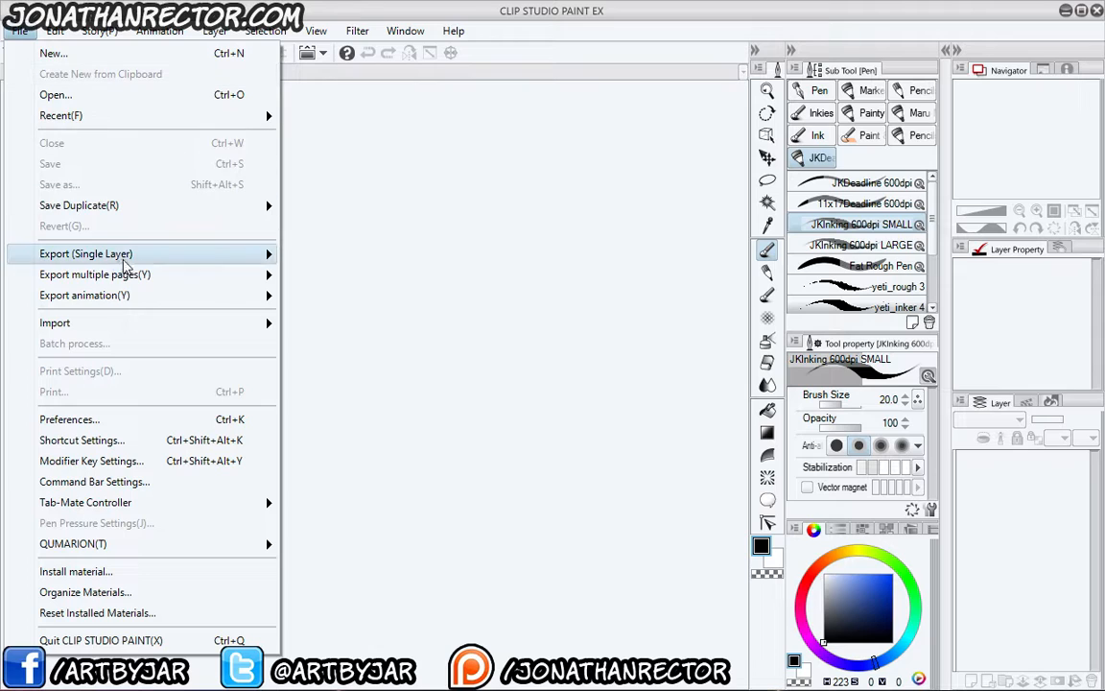
{"action": "mouse_move", "coordinate": [122, 276]}
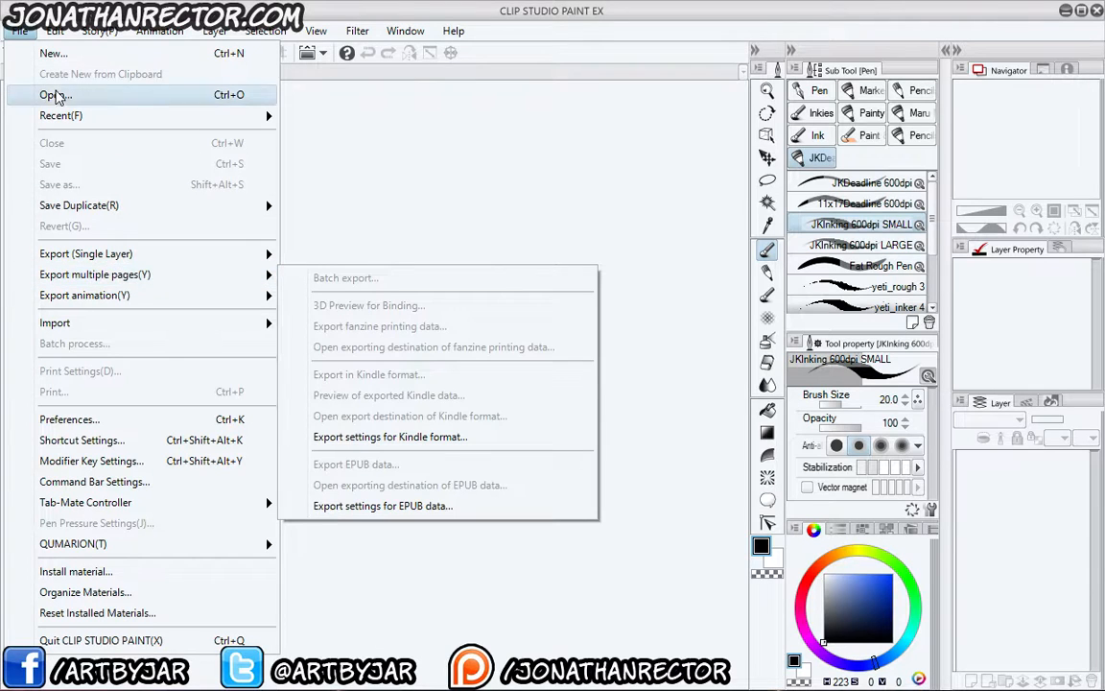
{"action": "left_click", "coordinate": [52, 96]}
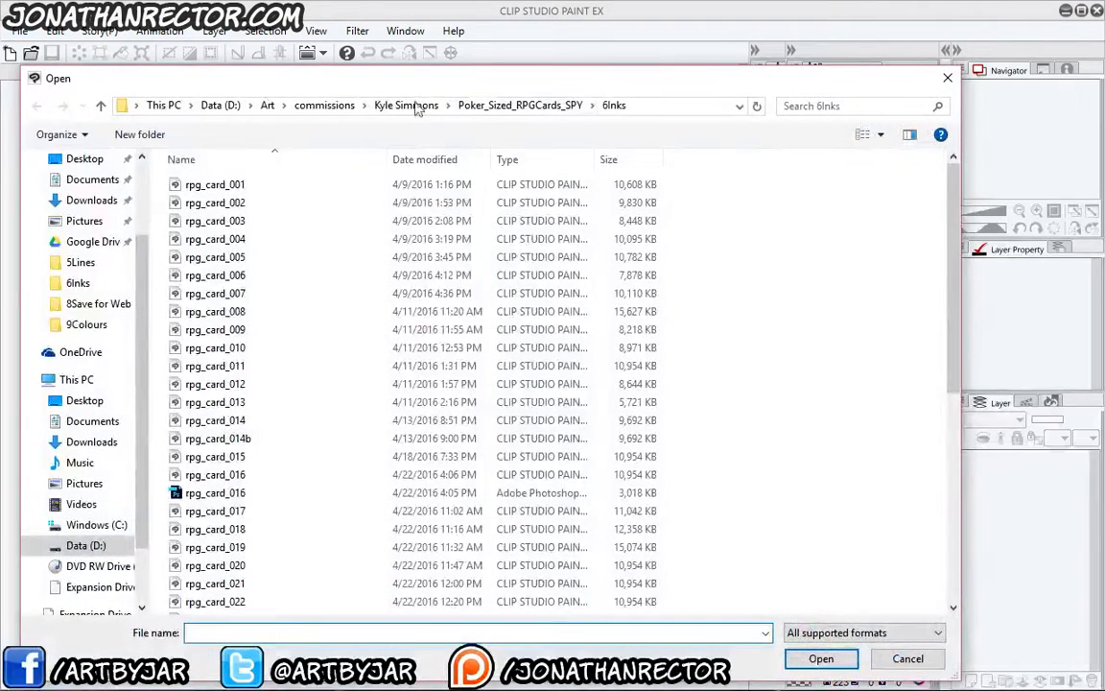
{"action": "left_click", "coordinate": [480, 106]}
{"action": "double_click", "coordinate": [197, 277]}
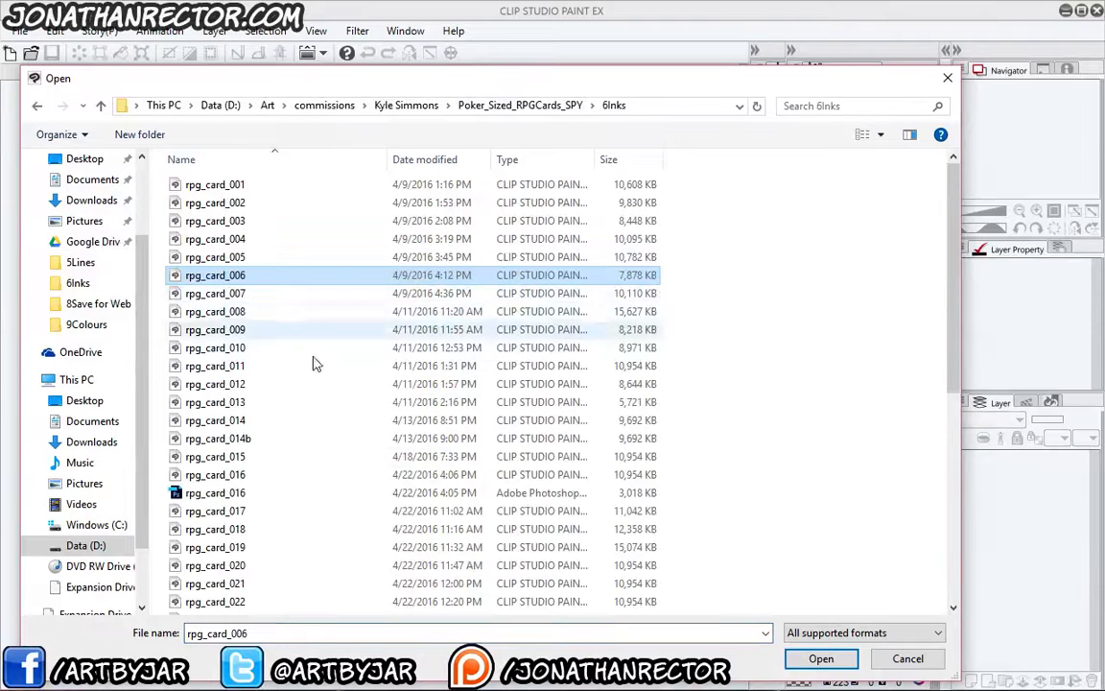
{"action": "scroll", "coordinate": [897, 355], "scroll_direction": "down", "scroll_amount": 7}
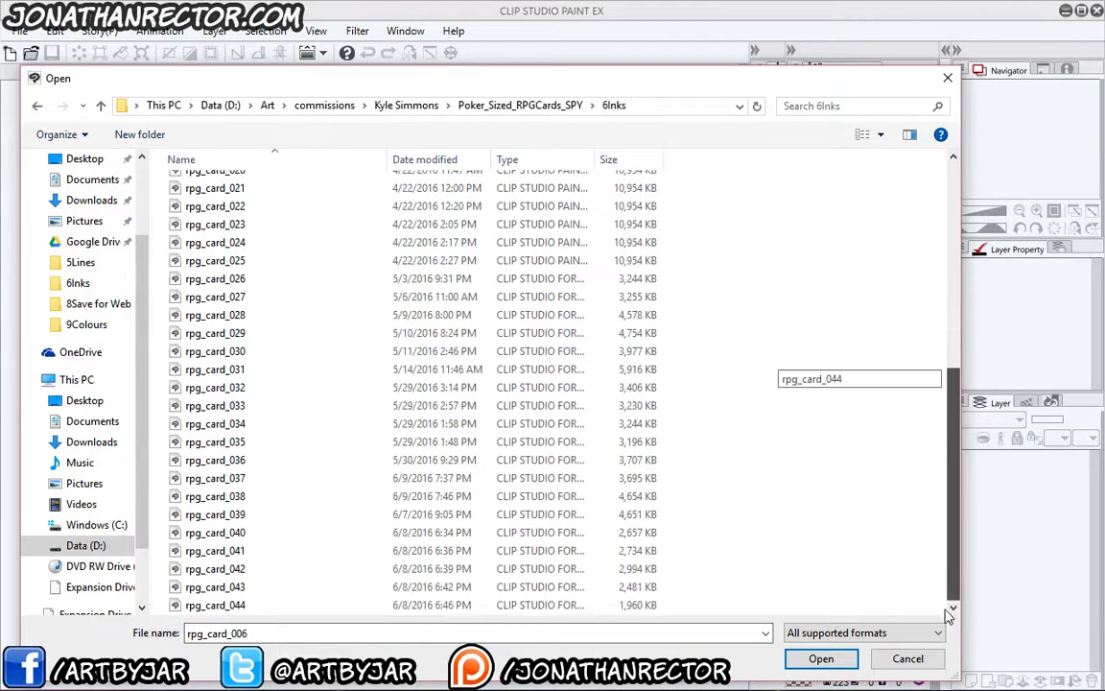
{"action": "left_click", "coordinate": [197, 479]}
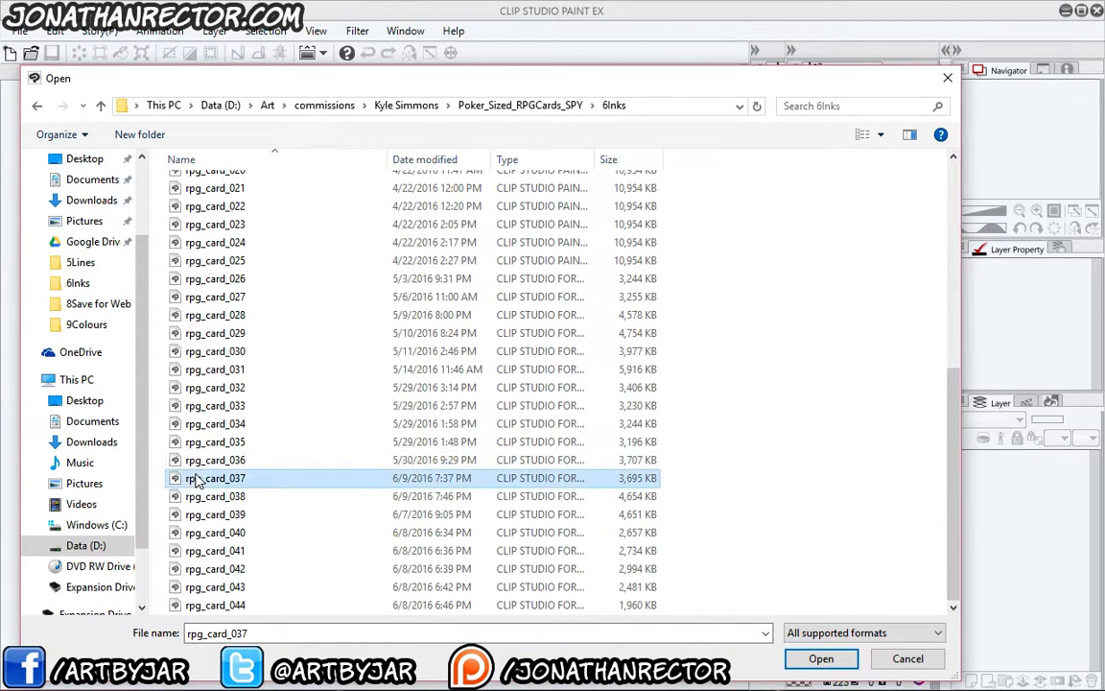
{"action": "left_click", "coordinate": [799, 659]}
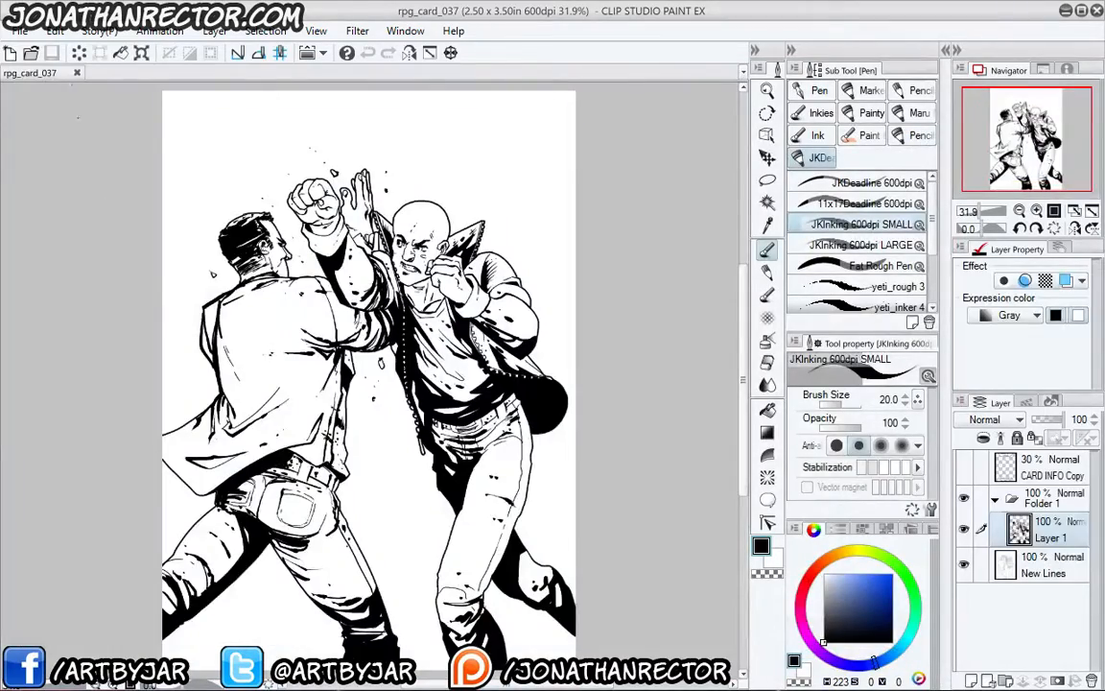
- Open rpg_card_038 from the same 6Inks folder to view its artwork
{"action": "left_click", "coordinate": [19, 31]}
{"action": "left_click", "coordinate": [41, 88]}
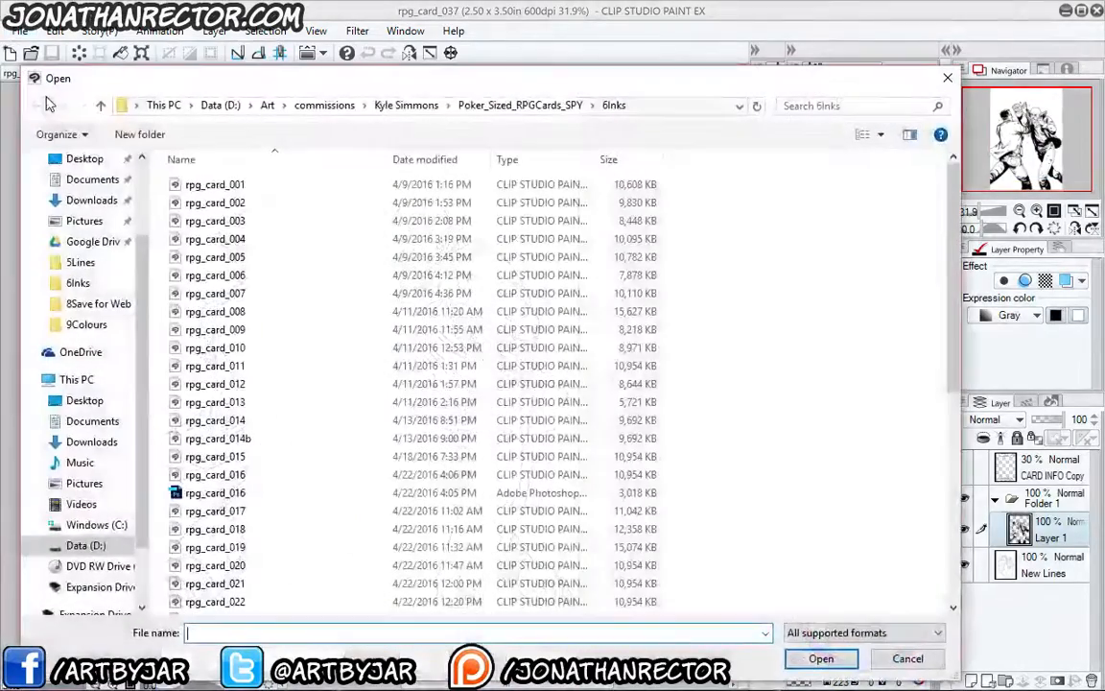
{"action": "scroll", "coordinate": [633, 531], "scroll_direction": "down", "scroll_amount": 7}
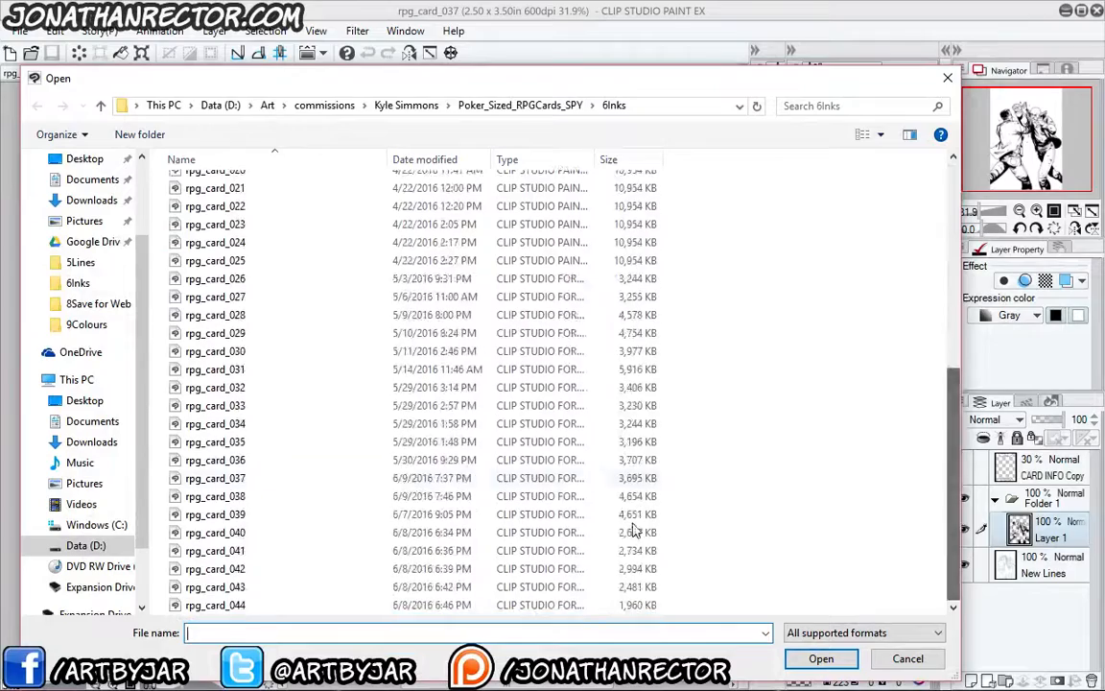
{"action": "left_click", "coordinate": [288, 496]}
{"action": "left_click", "coordinate": [821, 658]}
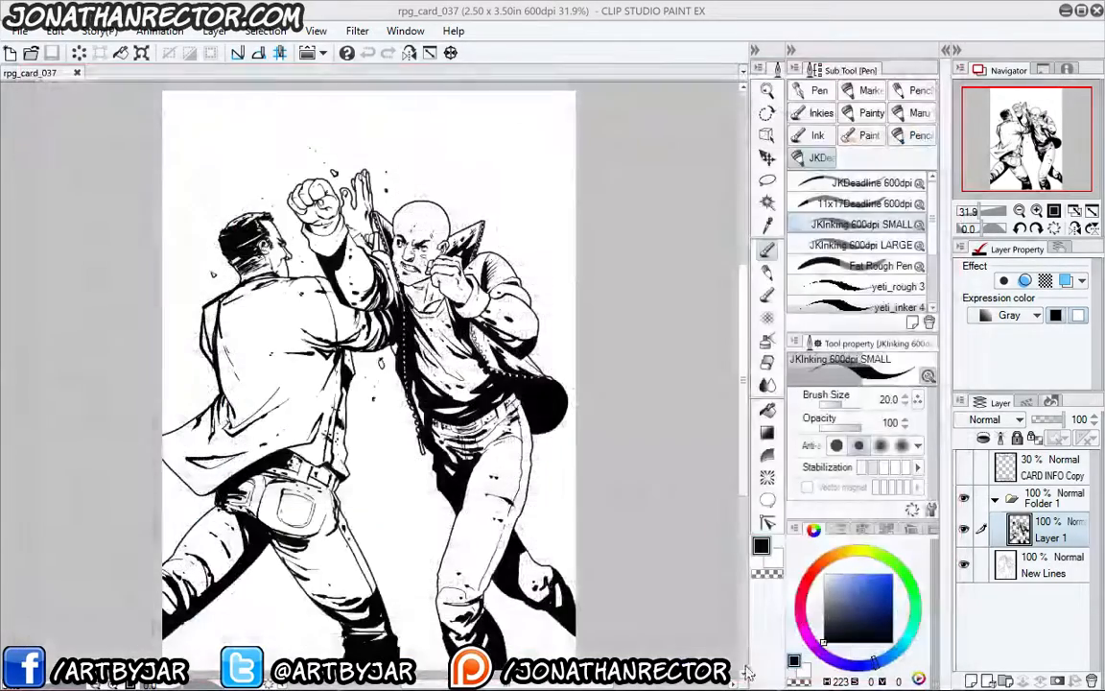
- Open rpg_card_039 from the 6Inks folder and close the rpg_card_037 and rpg_card_038 canvases
{"action": "left_click", "coordinate": [11, 33]}
{"action": "left_click", "coordinate": [19, 94]}
{"action": "scroll", "coordinate": [938, 612], "scroll_direction": "down", "scroll_amount": 7}
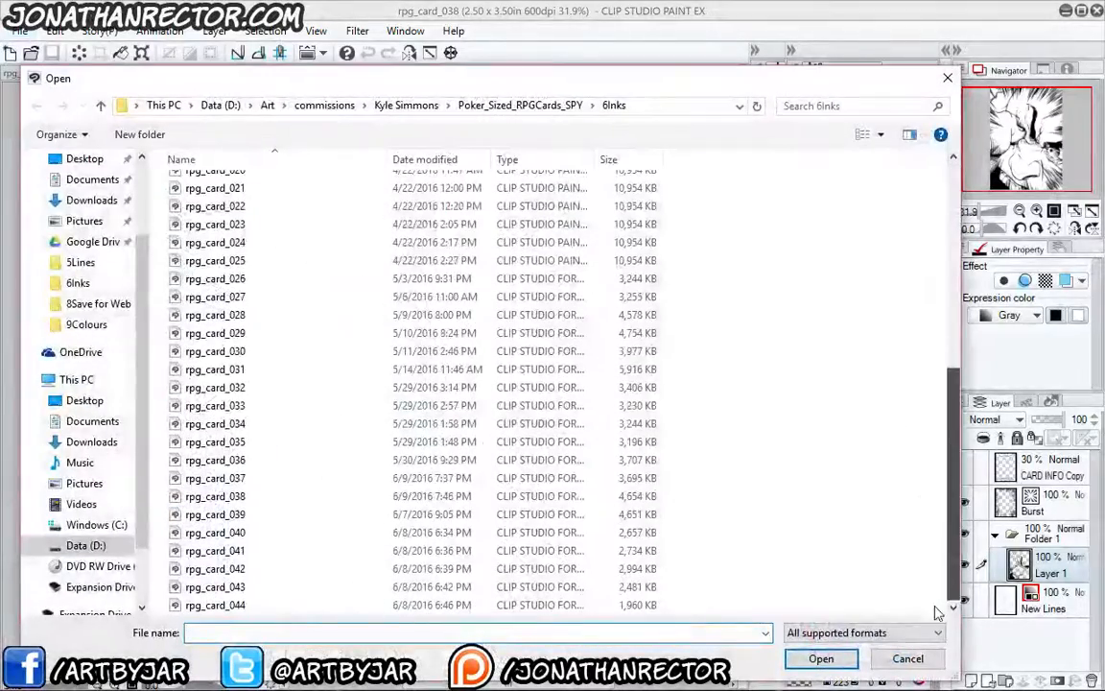
{"action": "left_click", "coordinate": [288, 514]}
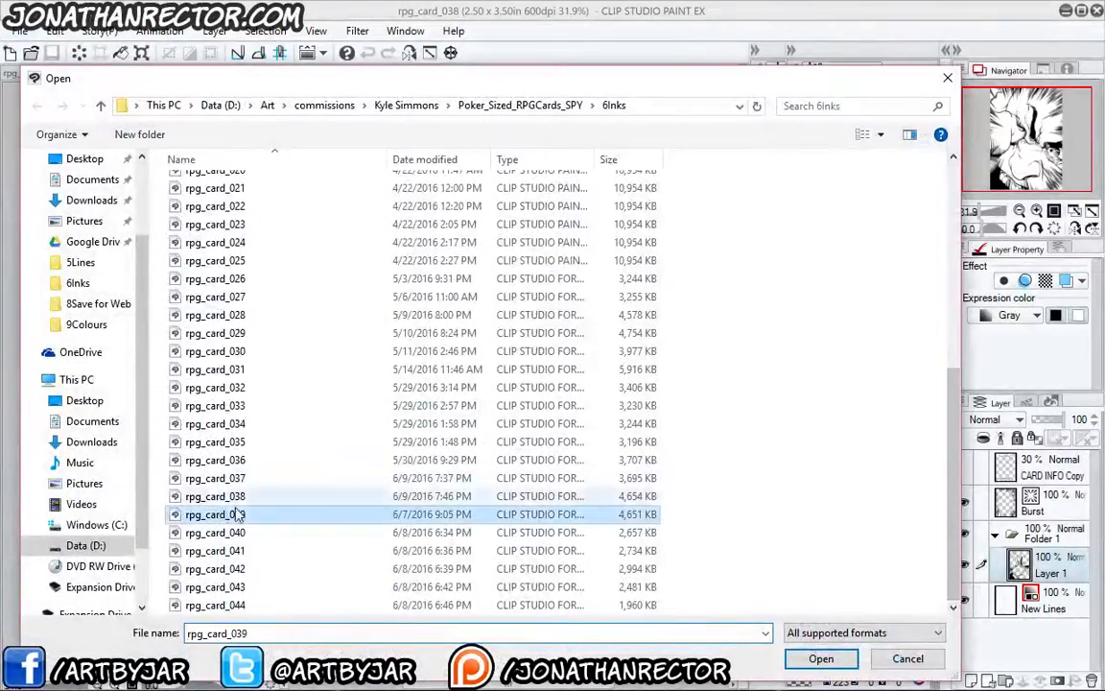
{"action": "left_click", "coordinate": [802, 664]}
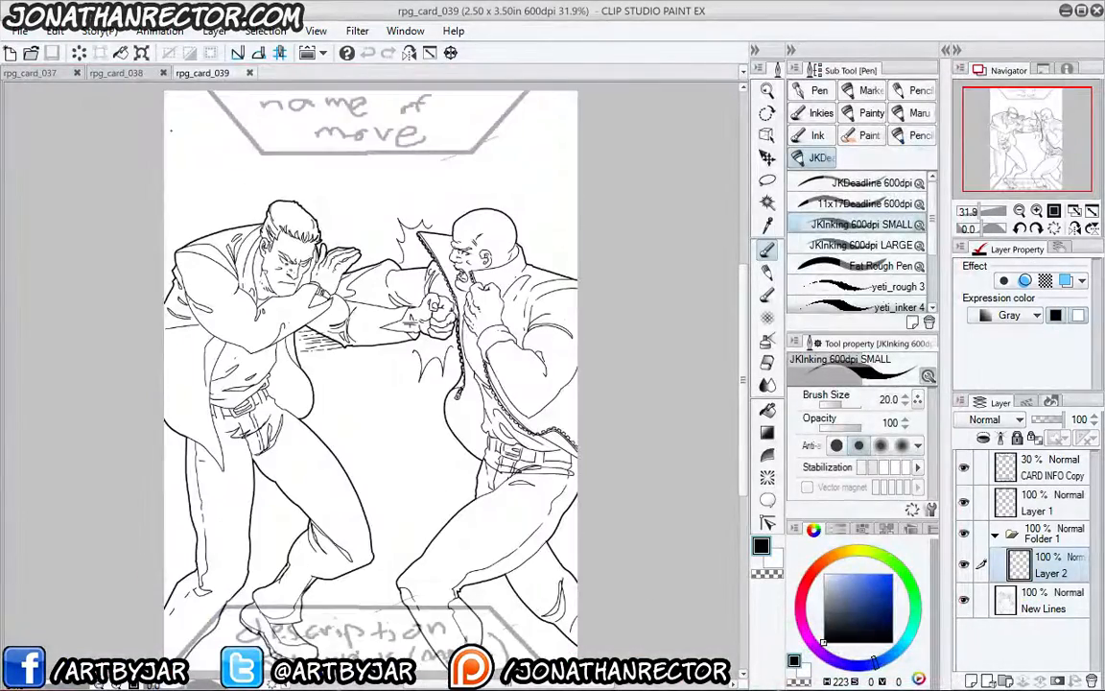
{"action": "left_click", "coordinate": [77, 73]}
{"action": "left_click", "coordinate": [77, 72]}
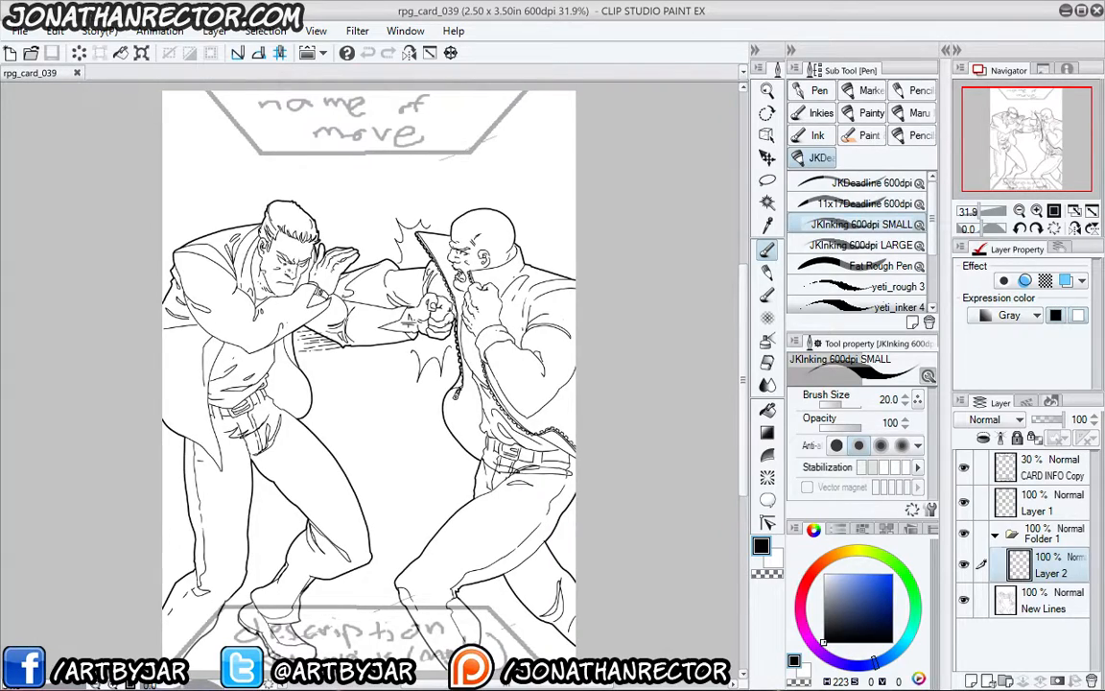
{"action": "left_click", "coordinate": [31, 53]}
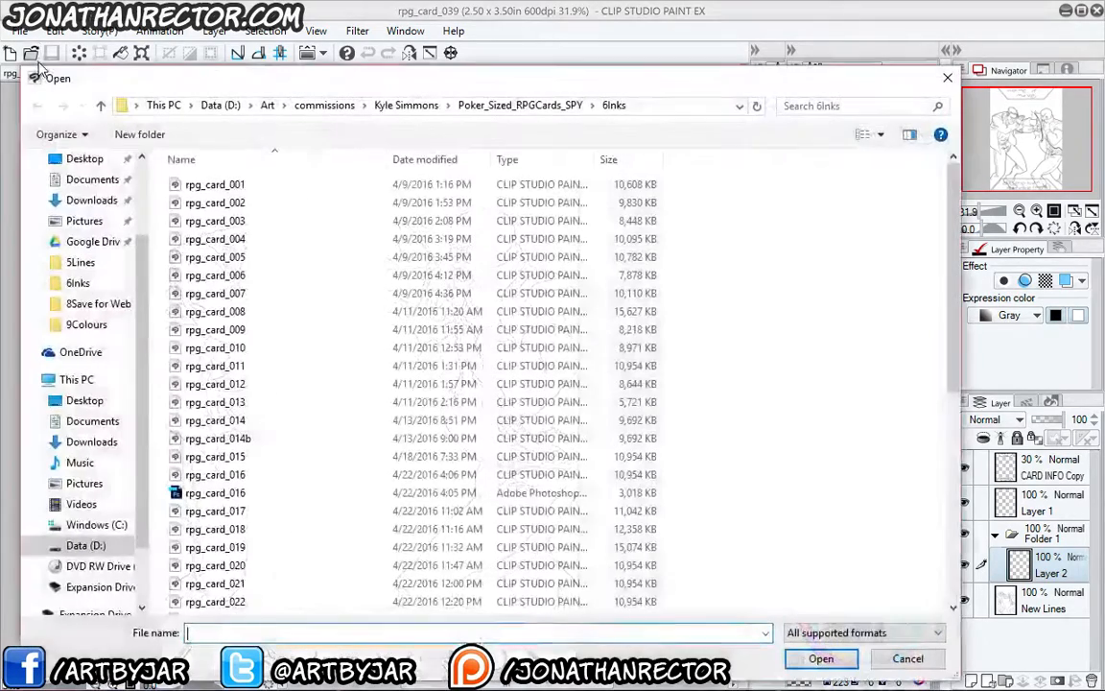
{"action": "scroll", "coordinate": [912, 441], "scroll_direction": "down", "scroll_amount": 2}
{"action": "scroll", "coordinate": [948, 454], "scroll_direction": "down", "scroll_amount": 5}
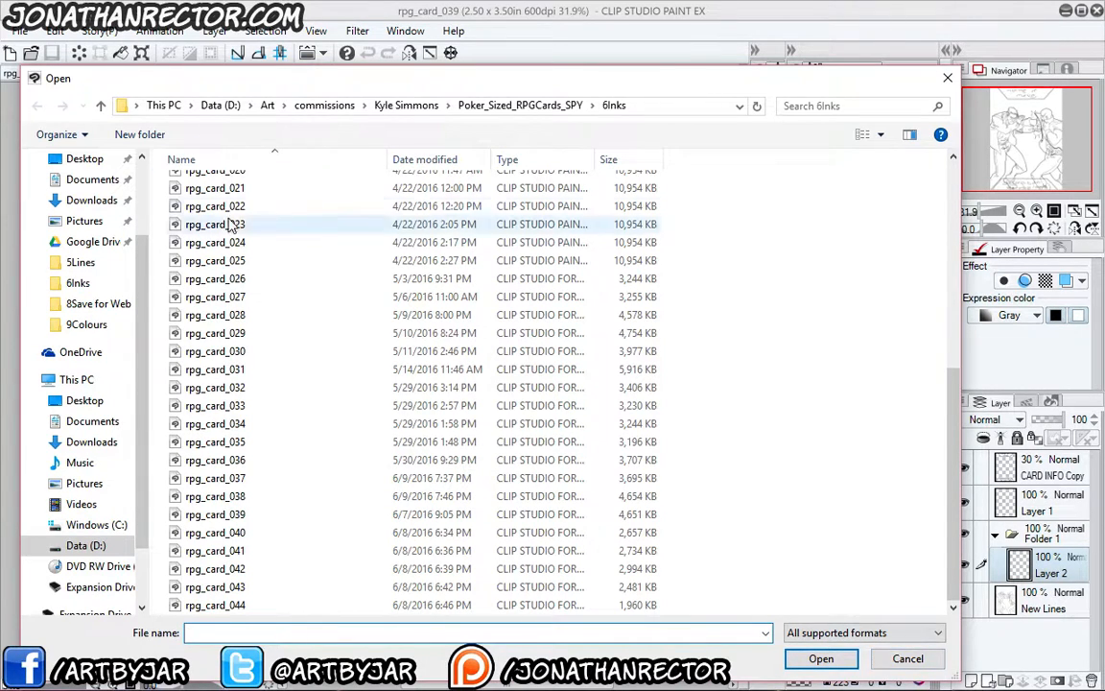
{"action": "left_click", "coordinate": [900, 657]}
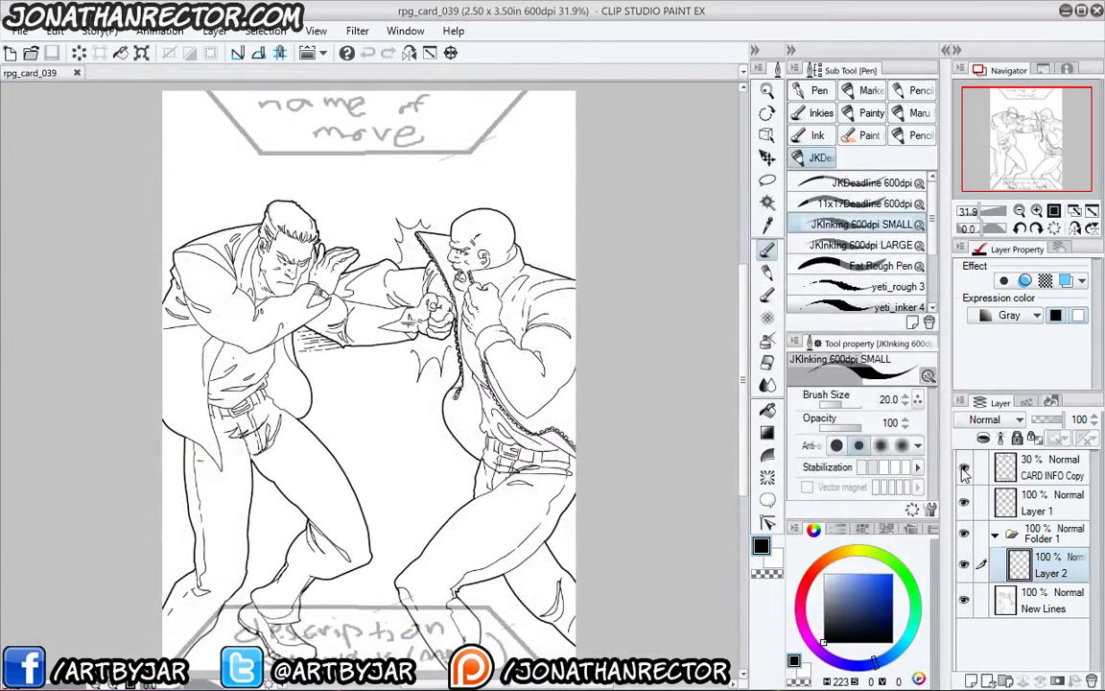
- Hide the CARD INFO Copy layer
{"action": "left_click", "coordinate": [965, 468]}
{"action": "left_click", "coordinate": [965, 468]}
{"action": "left_click", "coordinate": [965, 468]}
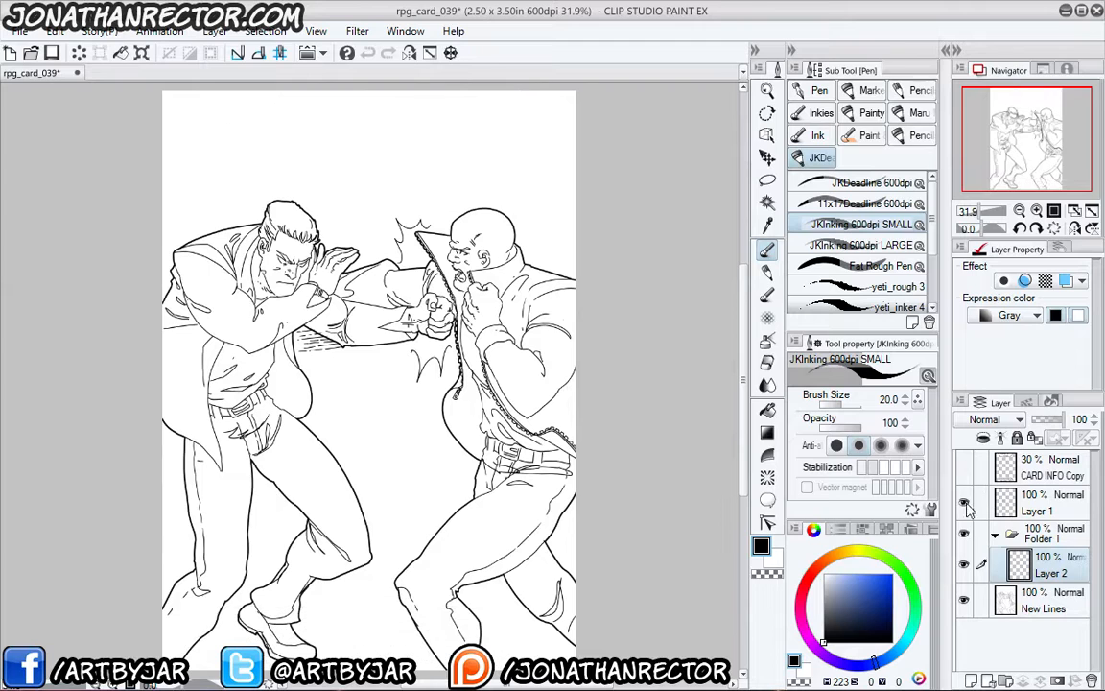
- Toggle the New Lines and Layer 1 layers off and on to check what each contains
{"action": "left_click", "coordinate": [964, 597]}
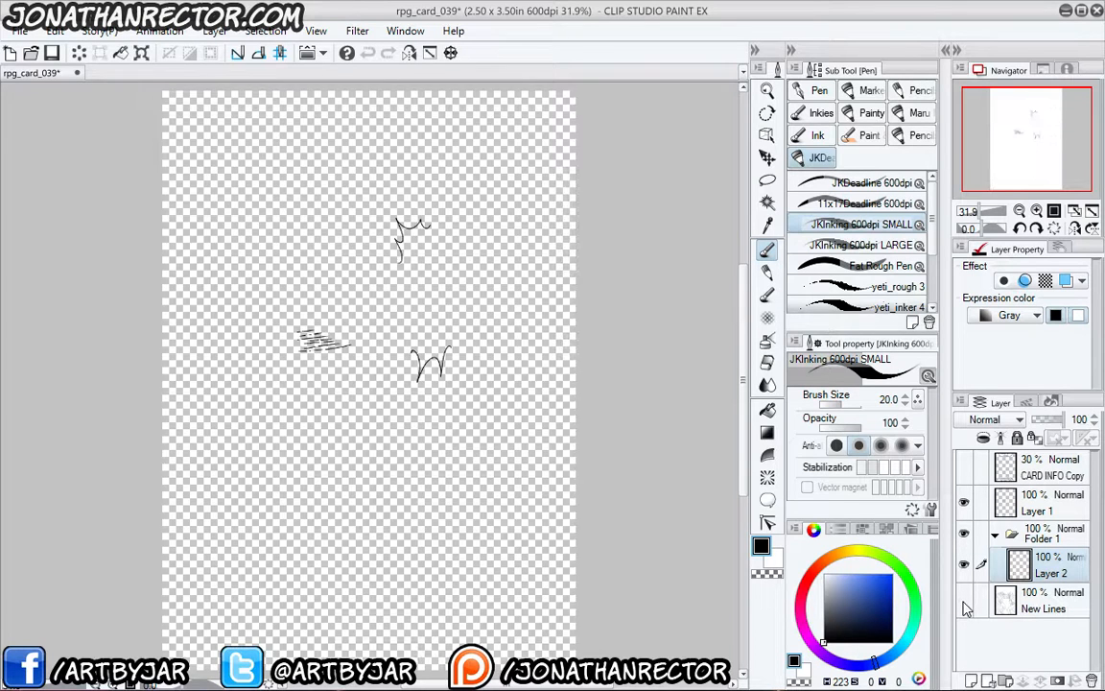
{"action": "left_click", "coordinate": [964, 597]}
{"action": "left_click", "coordinate": [964, 500]}
{"action": "left_click", "coordinate": [964, 501]}
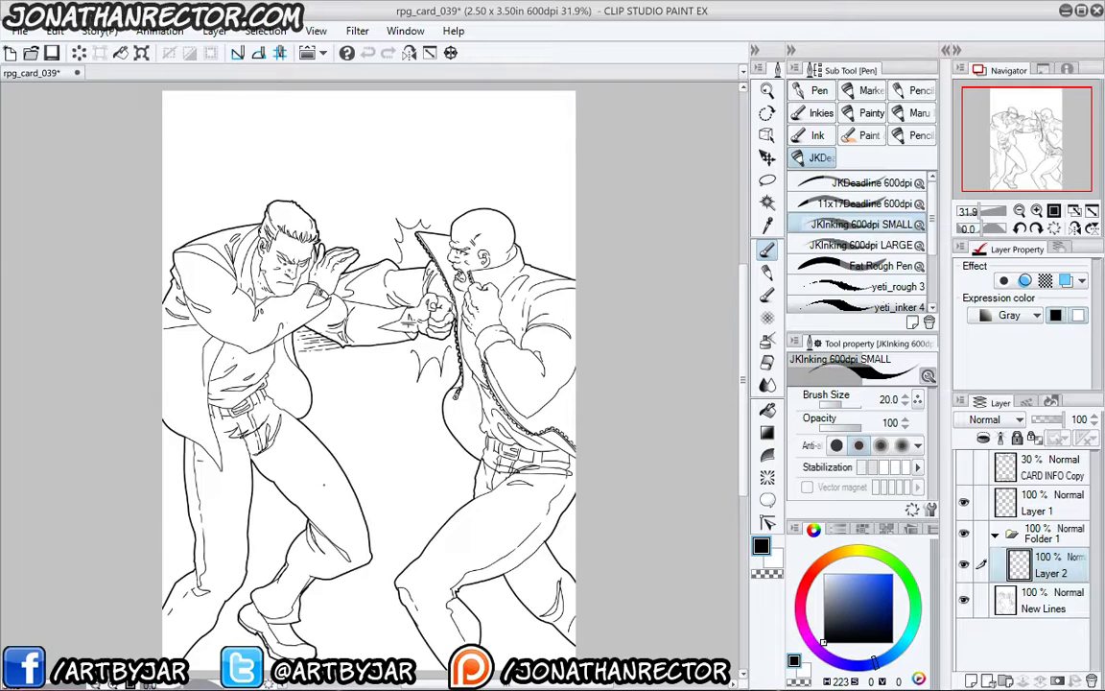
- Hide all palettes to enlarge the canvas area around the left fighter
{"action": "left_click_drag", "start_coordinate": [324, 484], "coordinate": [399, 488]}
{"action": "scroll", "coordinate": [354, 445], "scroll_direction": "up", "scroll_amount": 3}
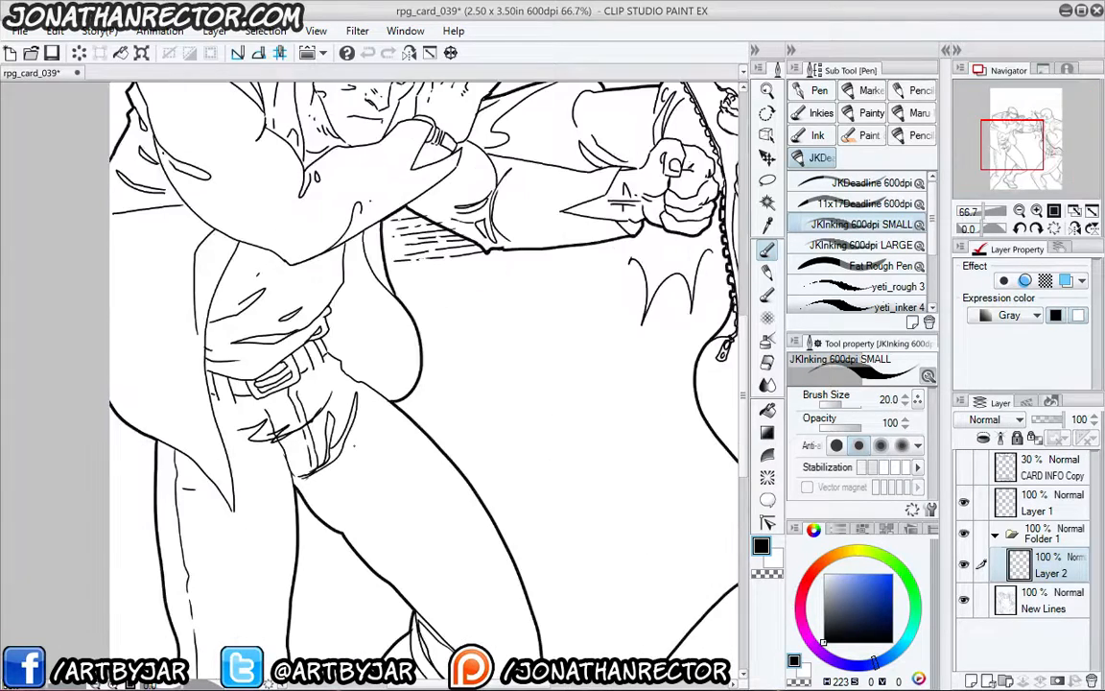
{"action": "scroll", "coordinate": [354, 446], "scroll_direction": "up", "scroll_amount": 1}
{"action": "left_click_drag", "start_coordinate": [467, 294], "coordinate": [497, 503]}
{"action": "left_click_drag", "start_coordinate": [410, 288], "coordinate": [465, 529]}
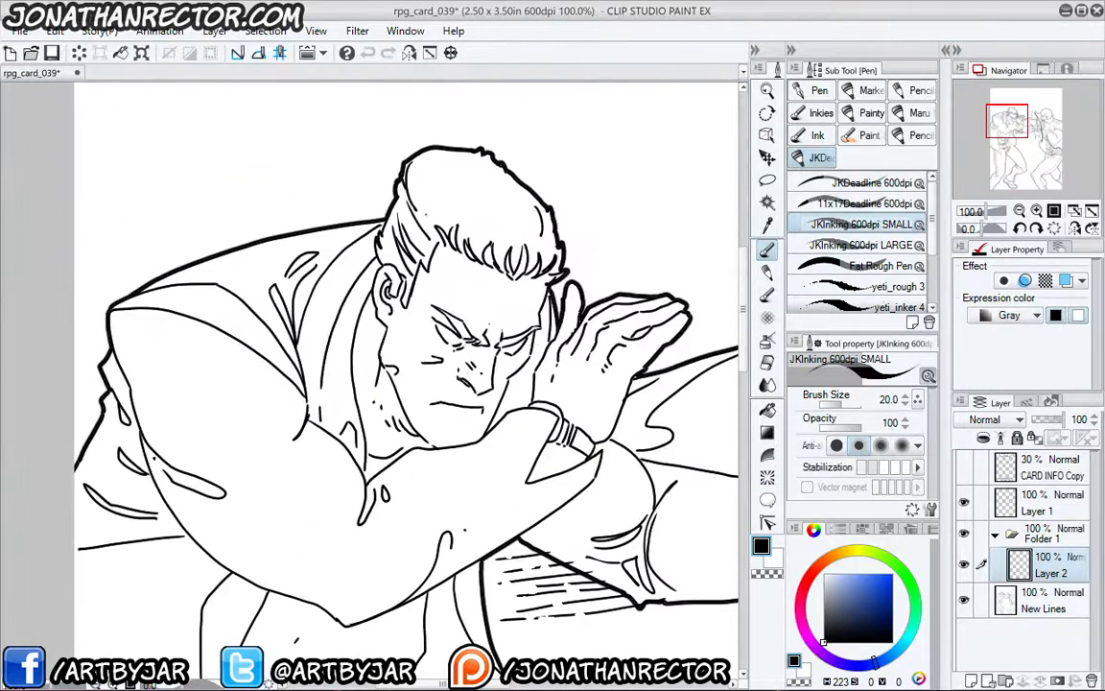
{"action": "key", "text": "Tab"}
- Open a second window of the rpg_card_039 canvas and detach it from the main window
{"action": "left_click", "coordinate": [405, 31]}
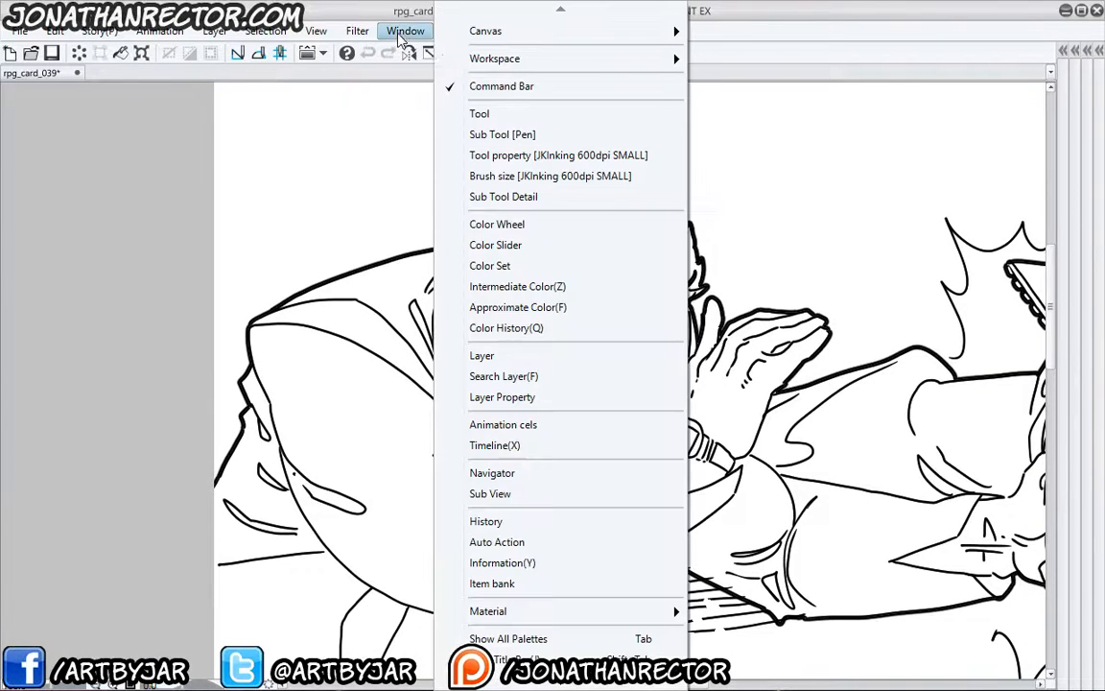
{"action": "mouse_move", "coordinate": [484, 32]}
{"action": "left_click", "coordinate": [883, 35]}
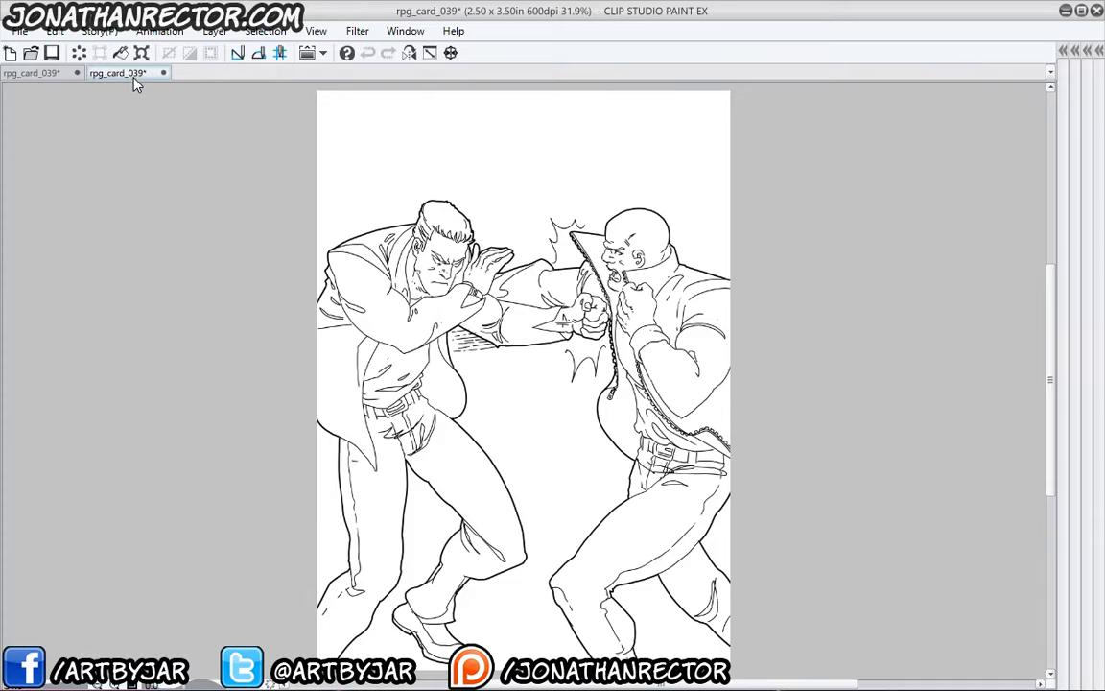
{"action": "left_click_drag", "start_coordinate": [133, 77], "coordinate": [406, 0]}
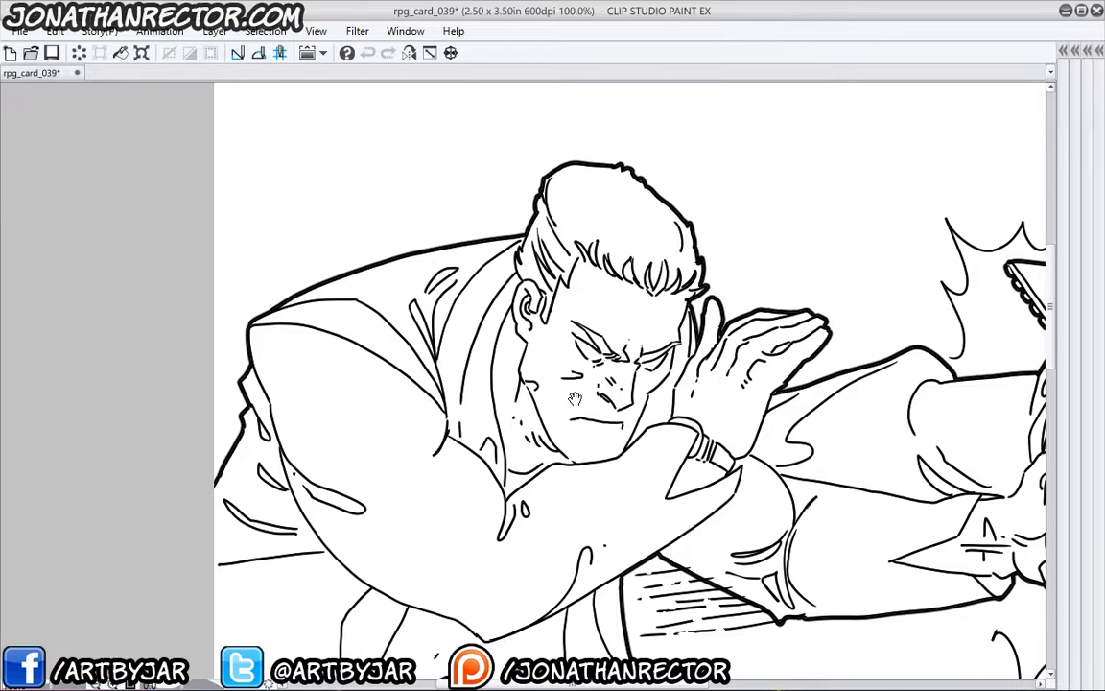
- Ink heavier outlines and crease lines on the left fighter's raised hand with the JKInking 600dpi SMALL pen
{"action": "left_click_drag", "start_coordinate": [574, 399], "coordinate": [639, 327]}
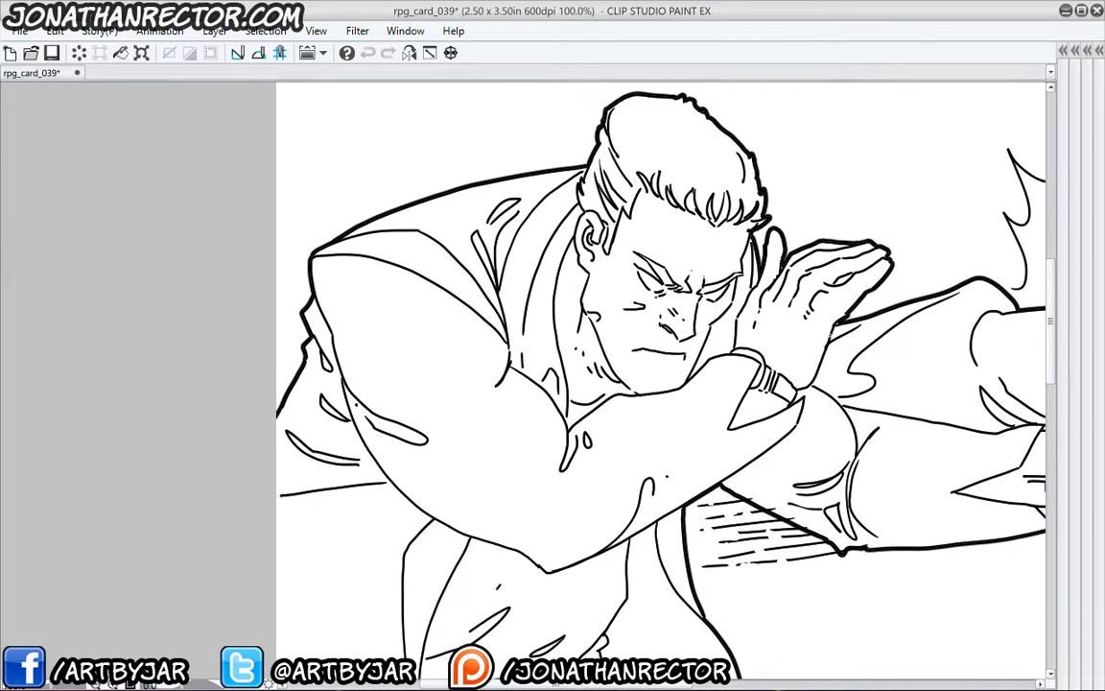
{"action": "left_click_drag", "start_coordinate": [842, 323], "coordinate": [801, 391]}
{"action": "left_click_drag", "start_coordinate": [743, 259], "coordinate": [798, 230]}
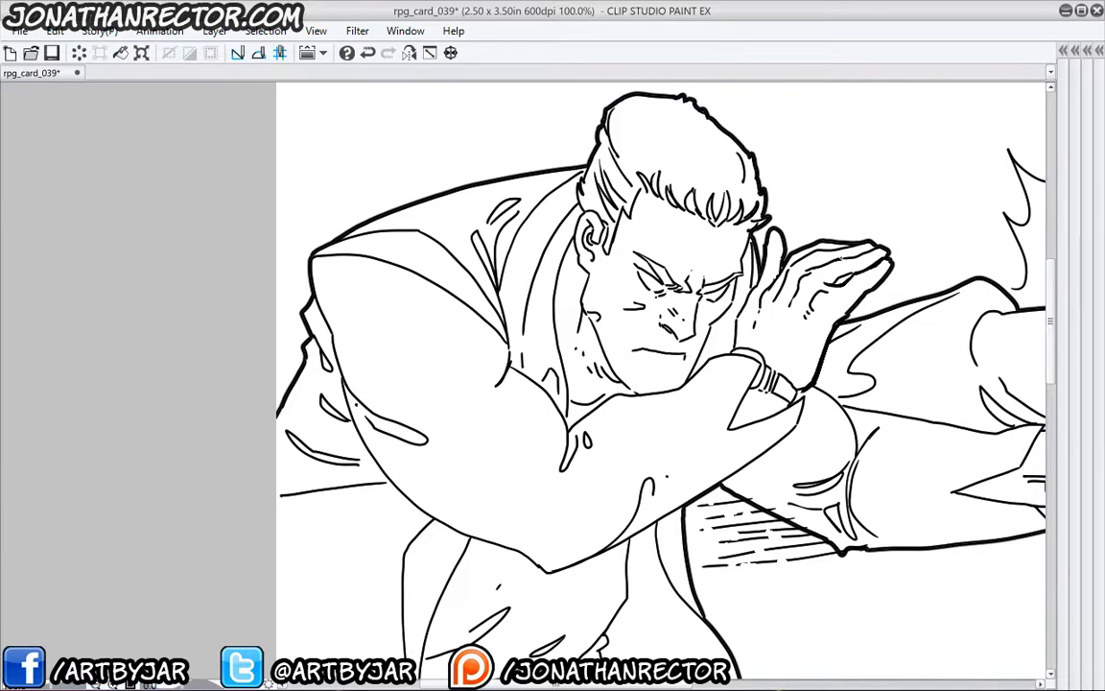
{"action": "left_click_drag", "start_coordinate": [849, 260], "coordinate": [880, 248]}
{"action": "left_click_drag", "start_coordinate": [745, 227], "coordinate": [766, 221]}
{"action": "mouse_move", "coordinate": [773, 282]}
{"action": "left_mouse_down"}
{"action": "mouse_move", "coordinate": [760, 303]}
{"action": "mouse_move", "coordinate": [785, 314]}
{"action": "left_mouse_up"}
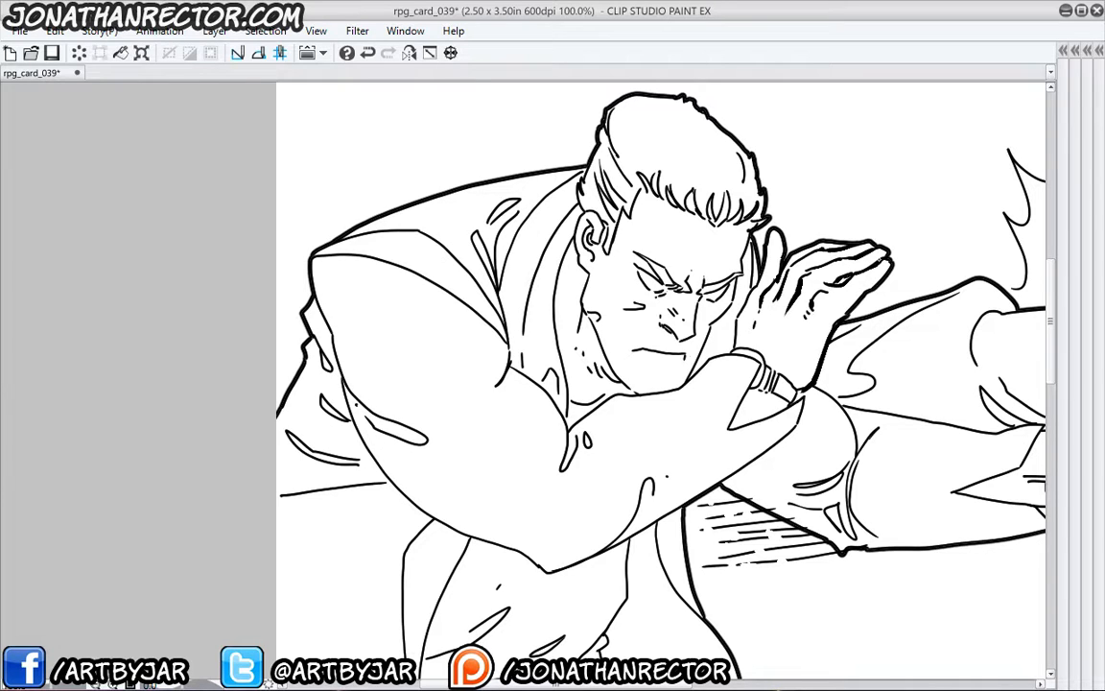
- Ink the fingertips, wristband and pointed sleeve cuff of the left fighter's raised arm
{"action": "mouse_move", "coordinate": [882, 261]}
{"action": "left_mouse_down"}
{"action": "mouse_move", "coordinate": [871, 272]}
{"action": "mouse_move", "coordinate": [858, 260]}
{"action": "left_mouse_up"}
{"action": "mouse_move", "coordinate": [759, 286]}
{"action": "left_mouse_down"}
{"action": "mouse_move", "coordinate": [738, 315]}
{"action": "mouse_move", "coordinate": [735, 347]}
{"action": "left_mouse_up"}
{"action": "mouse_move", "coordinate": [567, 430]}
{"action": "left_mouse_down"}
{"action": "mouse_move", "coordinate": [703, 368]}
{"action": "mouse_move", "coordinate": [754, 358]}
{"action": "mouse_move", "coordinate": [731, 428]}
{"action": "mouse_move", "coordinate": [662, 316]}
{"action": "mouse_move", "coordinate": [751, 290]}
{"action": "mouse_move", "coordinate": [729, 305]}
{"action": "mouse_move", "coordinate": [738, 329]}
{"action": "mouse_move", "coordinate": [664, 383]}
{"action": "mouse_move", "coordinate": [644, 444]}
{"action": "left_mouse_up"}
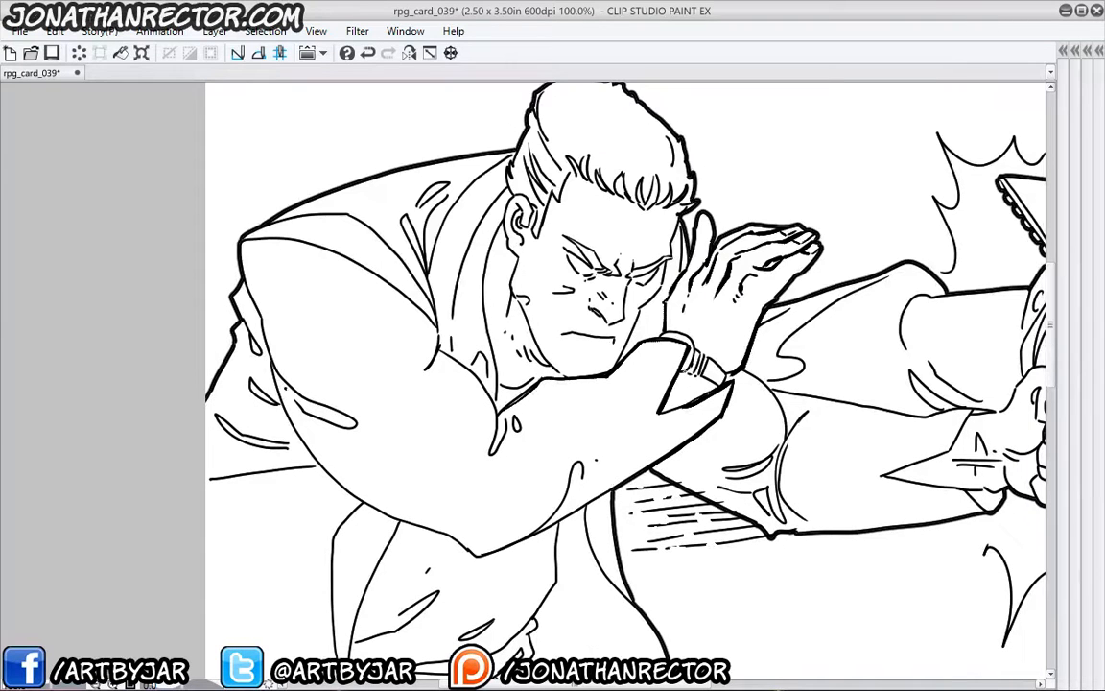
- Fill in the left fighter's eyebrows in black and thicken his jawline and cheek contour
{"action": "mouse_move", "coordinate": [401, 305]}
{"action": "left_mouse_down"}
{"action": "mouse_move", "coordinate": [526, 346]}
{"action": "mouse_move", "coordinate": [554, 307]}
{"action": "mouse_move", "coordinate": [518, 258]}
{"action": "mouse_move", "coordinate": [456, 307]}
{"action": "left_mouse_up"}
{"action": "left_click_drag", "start_coordinate": [650, 300], "coordinate": [616, 269]}
{"action": "mouse_move", "coordinate": [715, 289]}
{"action": "left_mouse_down"}
{"action": "mouse_move", "coordinate": [691, 302]}
{"action": "mouse_move", "coordinate": [690, 339]}
{"action": "mouse_move", "coordinate": [663, 397]}
{"action": "left_mouse_up"}
{"action": "left_click_drag", "start_coordinate": [518, 302], "coordinate": [548, 366]}
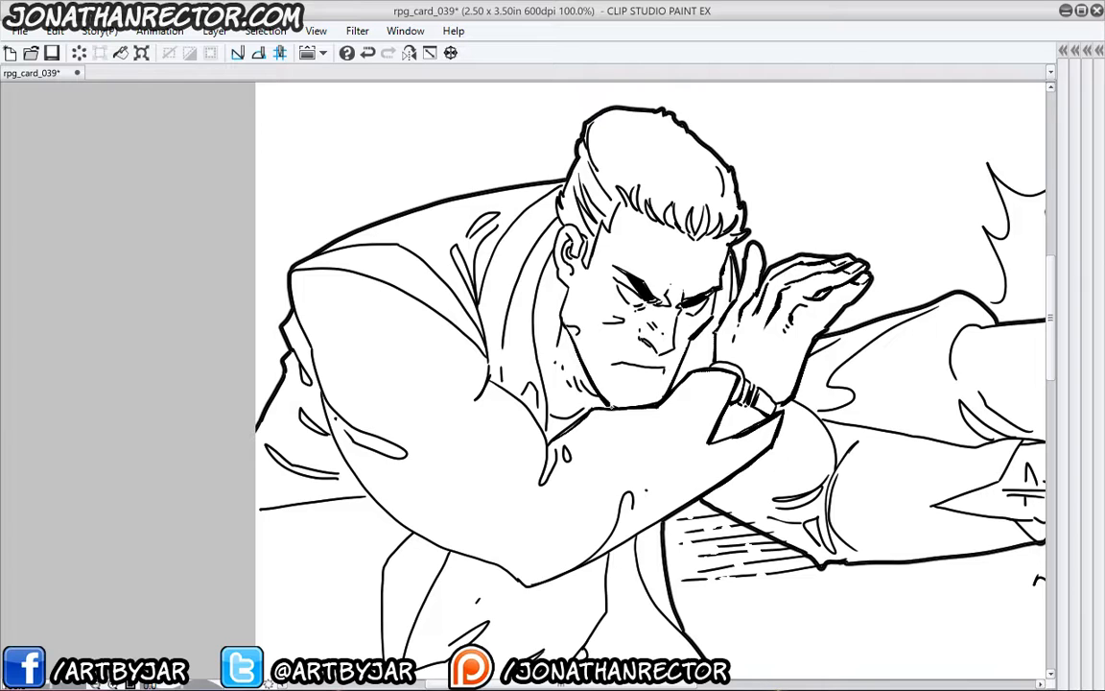
- Add black shadows inside the left fighter's ear and around his nostril
{"action": "left_click_drag", "start_coordinate": [554, 245], "coordinate": [560, 281]}
{"action": "left_click_drag", "start_coordinate": [572, 240], "coordinate": [571, 340]}
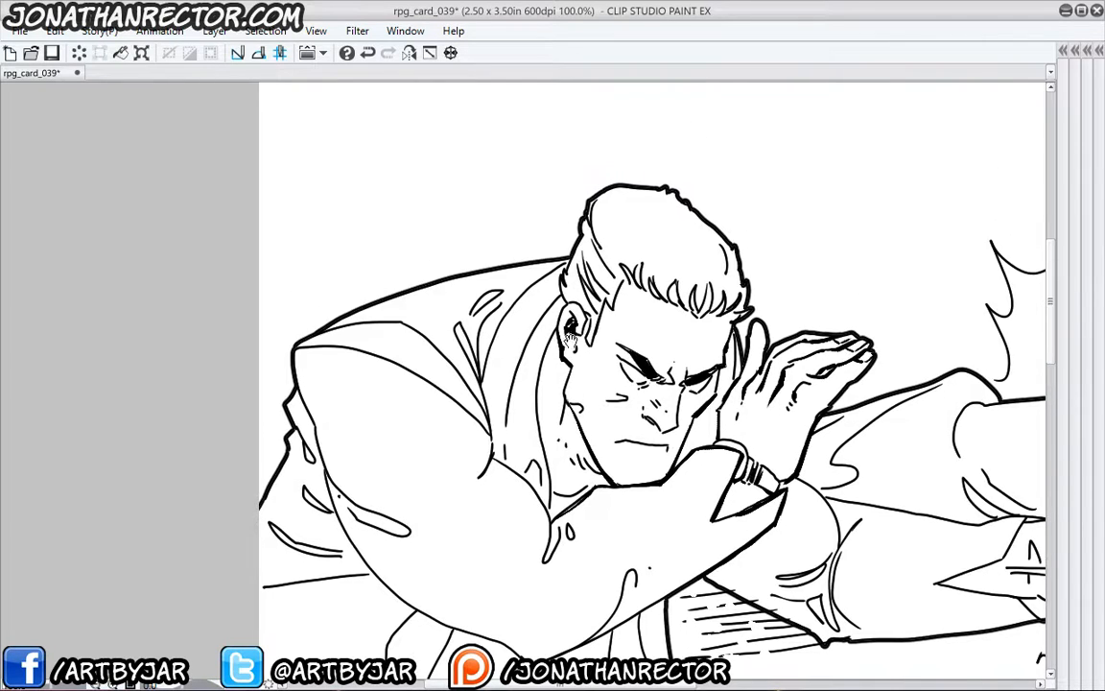
{"action": "left_click_drag", "start_coordinate": [484, 328], "coordinate": [535, 355]}
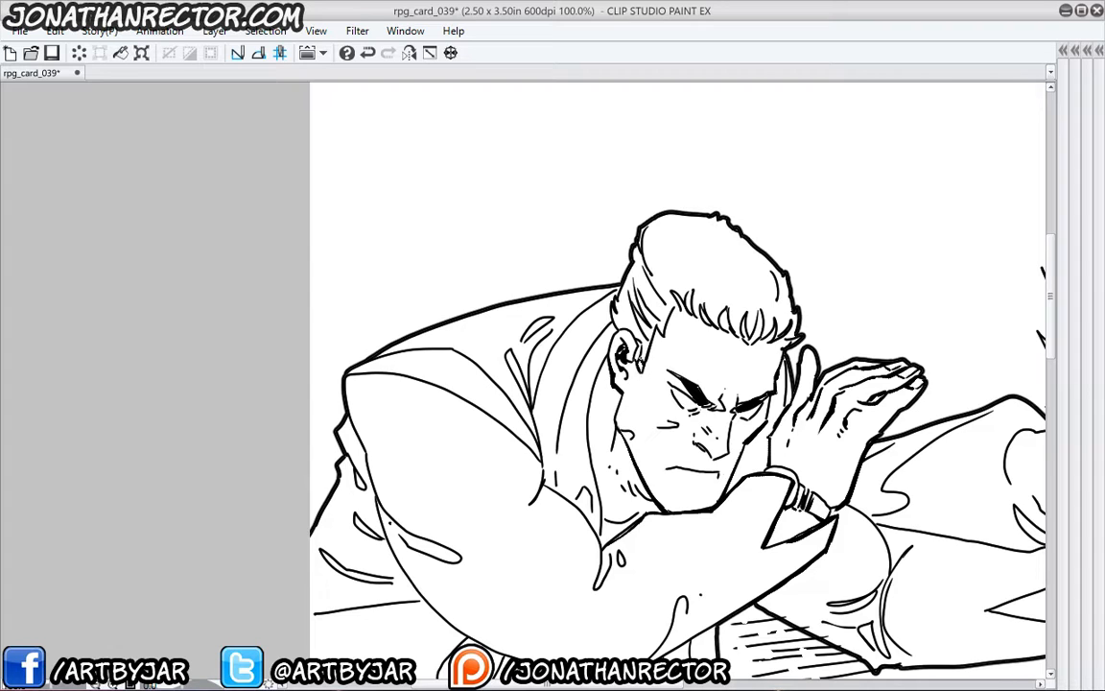
{"action": "mouse_move", "coordinate": [612, 448]}
{"action": "left_mouse_down"}
{"action": "mouse_move", "coordinate": [638, 412]}
{"action": "mouse_move", "coordinate": [695, 404]}
{"action": "left_mouse_up"}
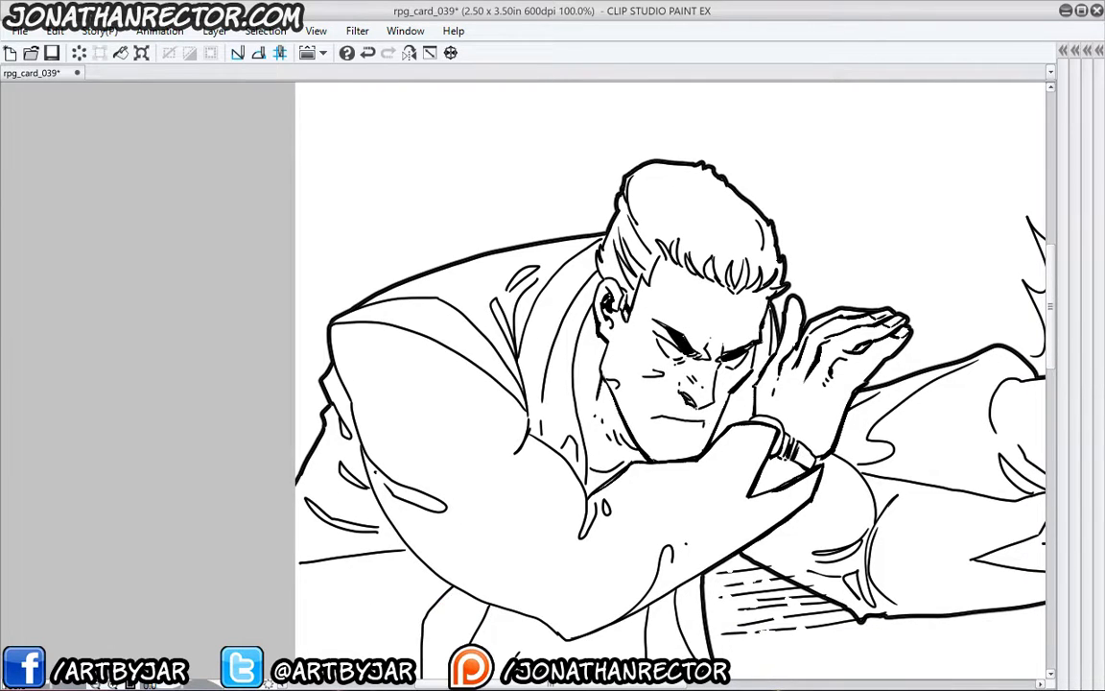
- Ink the pupils and eyelid lines of both of the left fighter's eyes
{"action": "left_click_drag", "start_coordinate": [658, 336], "coordinate": [679, 352]}
{"action": "left_click_drag", "start_coordinate": [754, 348], "coordinate": [740, 361]}
{"action": "mouse_move", "coordinate": [610, 457]}
{"action": "left_mouse_down"}
{"action": "mouse_move", "coordinate": [361, 354]}
{"action": "mouse_move", "coordinate": [345, 447]}
{"action": "left_mouse_up"}
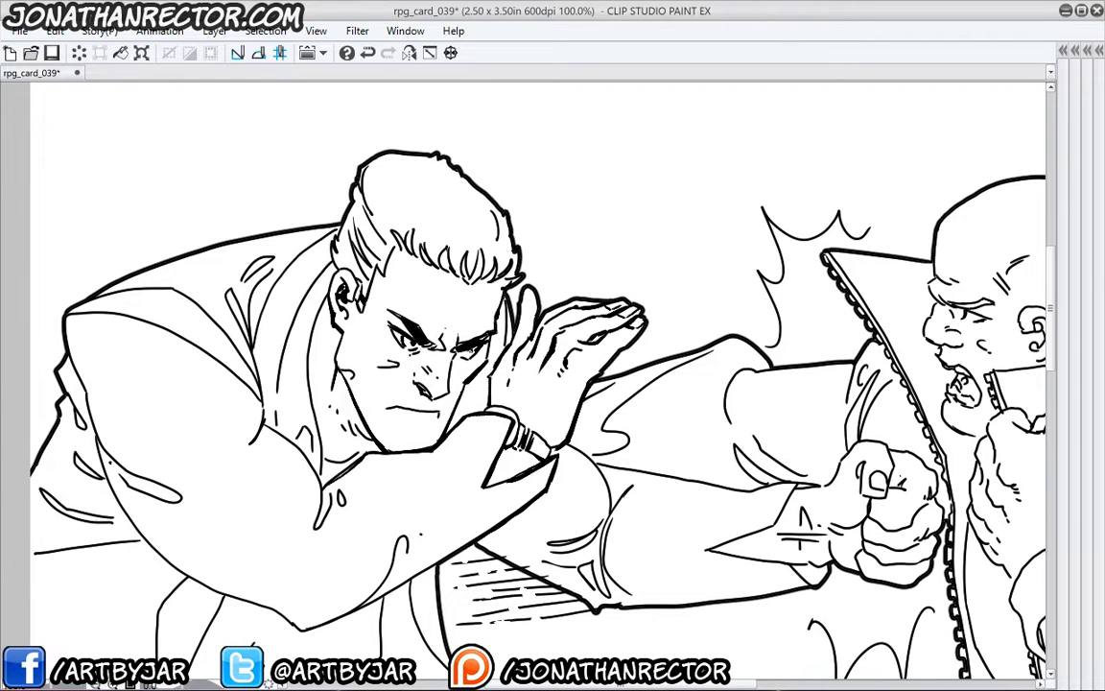
{"action": "left_click_drag", "start_coordinate": [376, 364], "coordinate": [453, 421]}
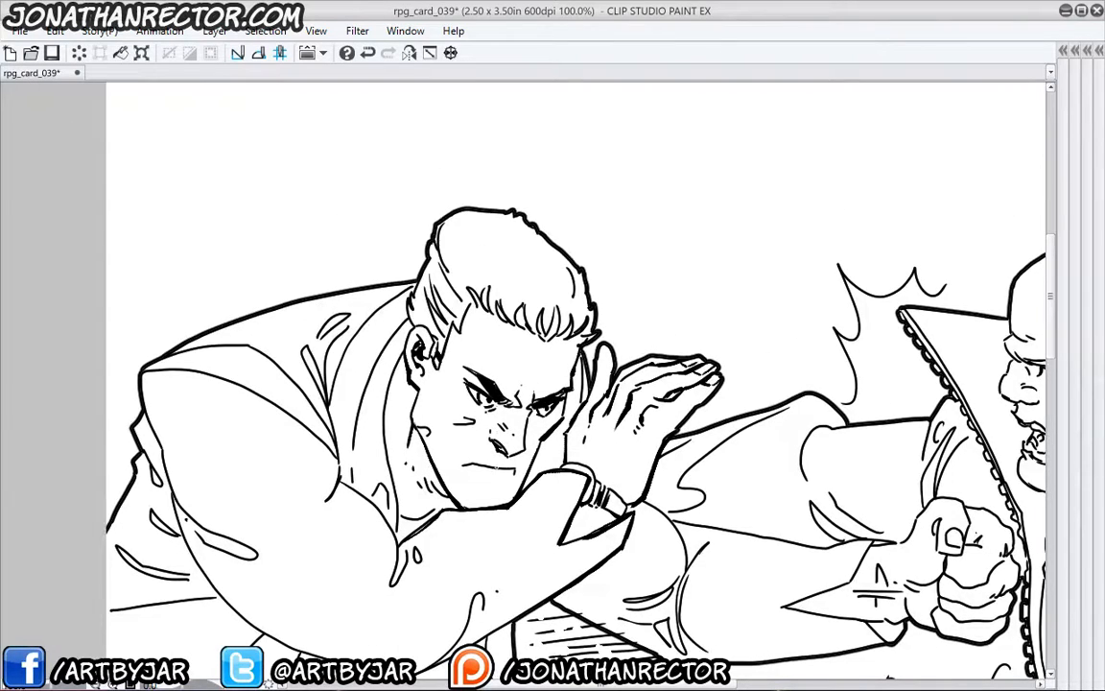
- Add a short shadow line under the left fighter's lower lip and ink dark strands into the hair above his ear
{"action": "mouse_move", "coordinate": [495, 467]}
{"action": "left_mouse_down"}
{"action": "mouse_move", "coordinate": [515, 470]}
{"action": "mouse_move", "coordinate": [495, 486]}
{"action": "left_mouse_up"}
{"action": "left_click_drag", "start_coordinate": [444, 406], "coordinate": [553, 442]}
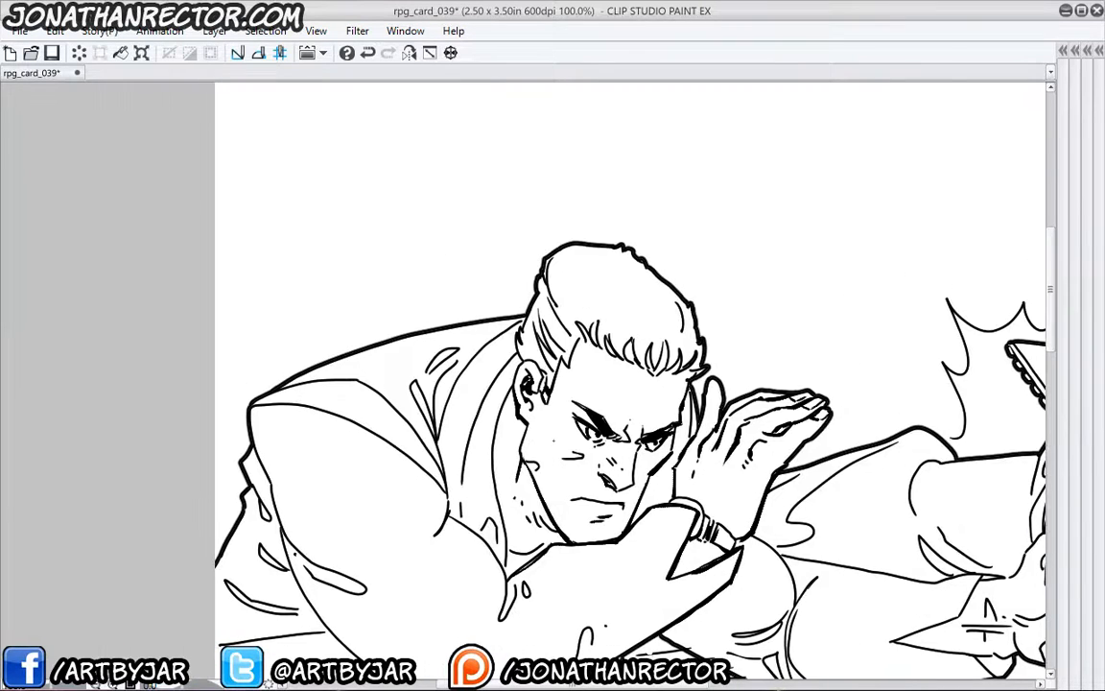
{"action": "left_click_drag", "start_coordinate": [452, 380], "coordinate": [445, 371]}
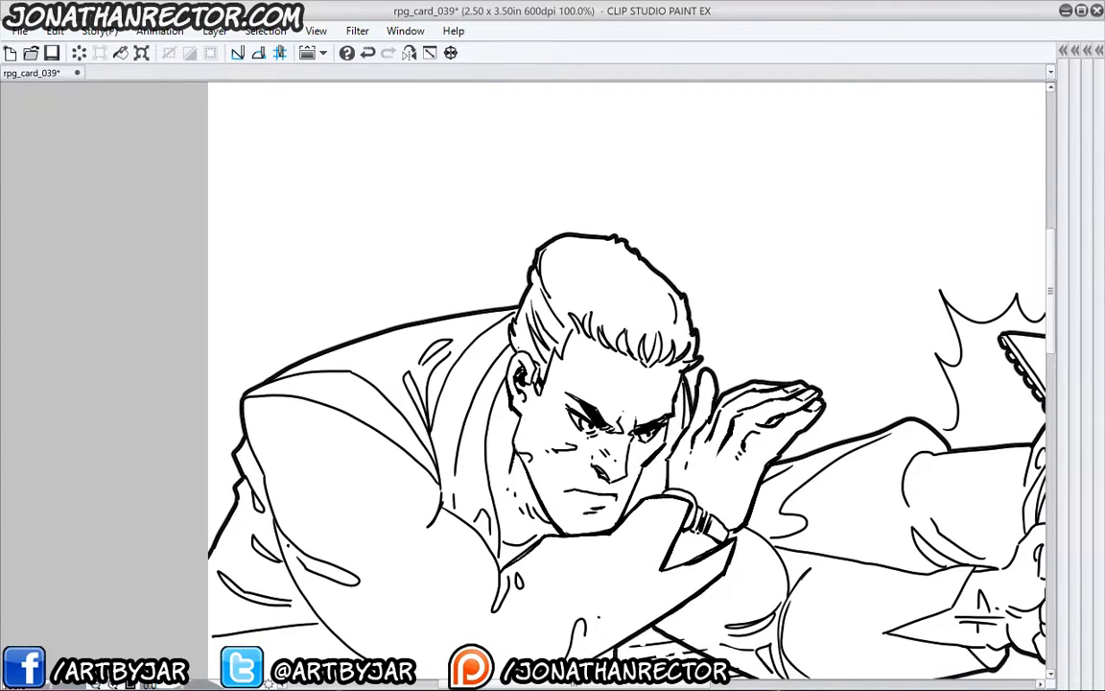
{"action": "left_click_drag", "start_coordinate": [521, 342], "coordinate": [547, 368]}
{"action": "left_click_drag", "start_coordinate": [530, 320], "coordinate": [562, 356]}
{"action": "mouse_move", "coordinate": [534, 299]}
{"action": "left_mouse_down"}
{"action": "mouse_move", "coordinate": [564, 357]}
{"action": "mouse_move", "coordinate": [571, 332]}
{"action": "left_mouse_up"}
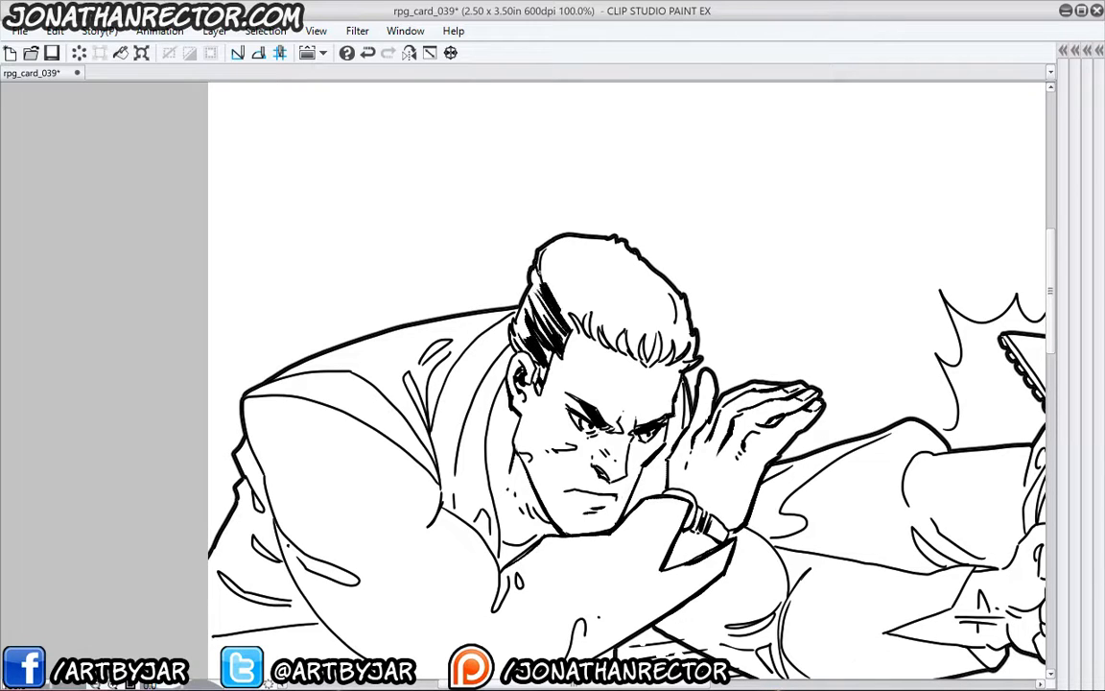
{"action": "left_click_drag", "start_coordinate": [538, 271], "coordinate": [554, 290]}
- Darken the left fighter's fringe tips and draw long tapering strand lines from his hairline over the crown
{"action": "mouse_move", "coordinate": [672, 347]}
{"action": "left_mouse_down"}
{"action": "mouse_move", "coordinate": [660, 367]}
{"action": "mouse_move", "coordinate": [682, 361]}
{"action": "left_mouse_up"}
{"action": "left_click_drag", "start_coordinate": [695, 347], "coordinate": [683, 363]}
{"action": "left_click_drag", "start_coordinate": [554, 240], "coordinate": [583, 271]}
{"action": "mouse_move", "coordinate": [573, 251]}
{"action": "left_mouse_down"}
{"action": "mouse_move", "coordinate": [644, 321]}
{"action": "mouse_move", "coordinate": [625, 331]}
{"action": "mouse_move", "coordinate": [629, 320]}
{"action": "mouse_move", "coordinate": [622, 349]}
{"action": "mouse_move", "coordinate": [609, 339]}
{"action": "left_mouse_up"}
{"action": "mouse_move", "coordinate": [594, 322]}
{"action": "left_mouse_down"}
{"action": "mouse_move", "coordinate": [600, 341]}
{"action": "mouse_move", "coordinate": [576, 333]}
{"action": "left_mouse_up"}
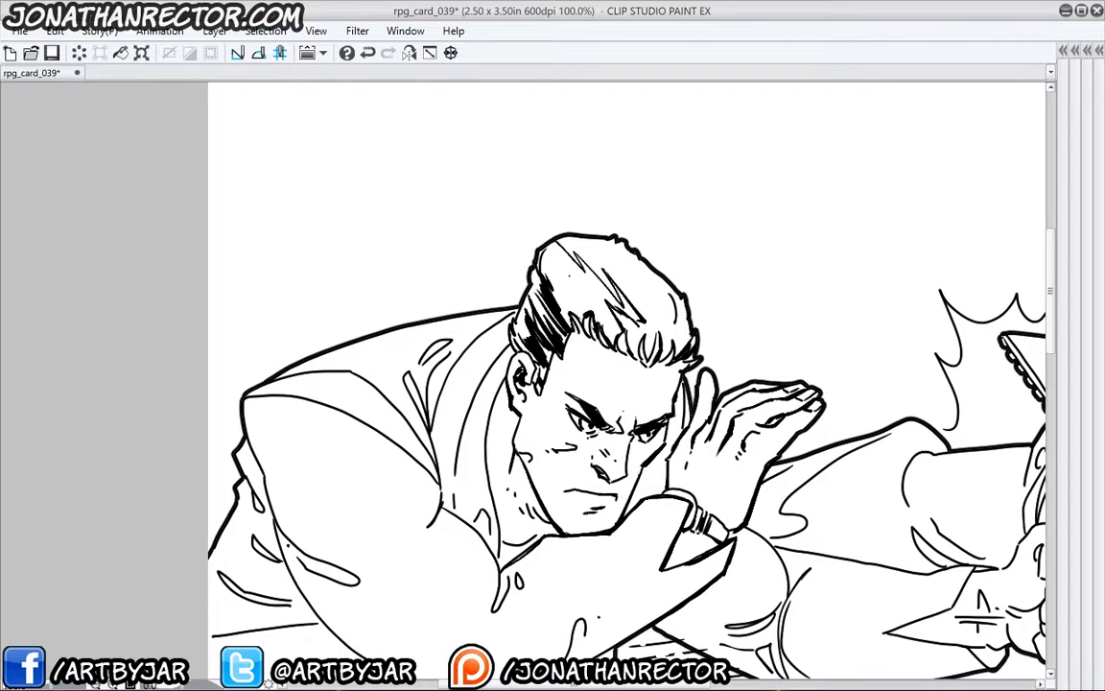
{"action": "left_click_drag", "start_coordinate": [570, 276], "coordinate": [578, 289]}
{"action": "left_click_drag", "start_coordinate": [575, 283], "coordinate": [566, 288]}
{"action": "left_click_drag", "start_coordinate": [555, 240], "coordinate": [600, 305]}
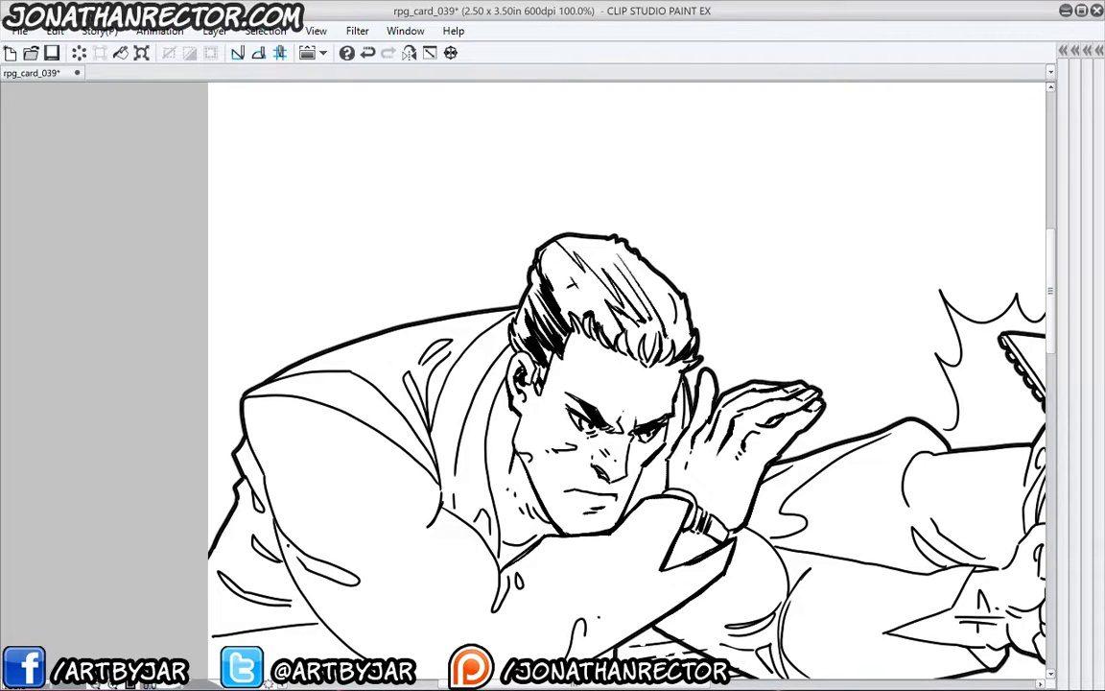
{"action": "left_click_drag", "start_coordinate": [552, 218], "coordinate": [617, 313]}
{"action": "left_click_drag", "start_coordinate": [575, 242], "coordinate": [597, 263]}
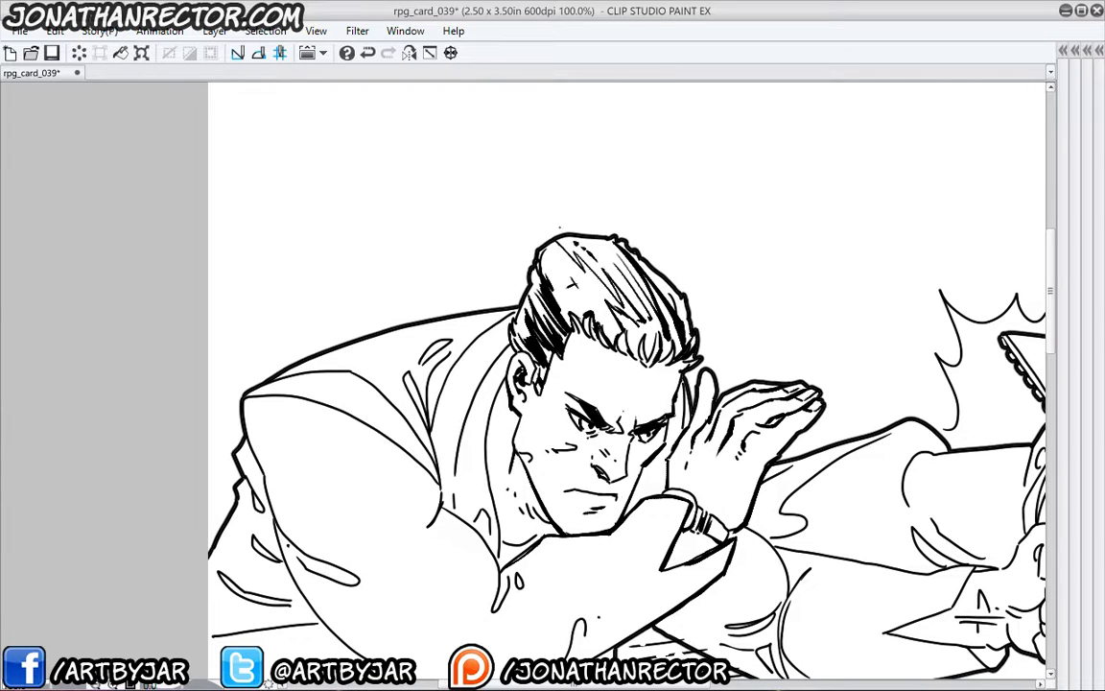
- Fill the crown and side of the left fighter's hair with black, leaving thin white highlight streaks on the crown
{"action": "left_click", "coordinate": [569, 283]}
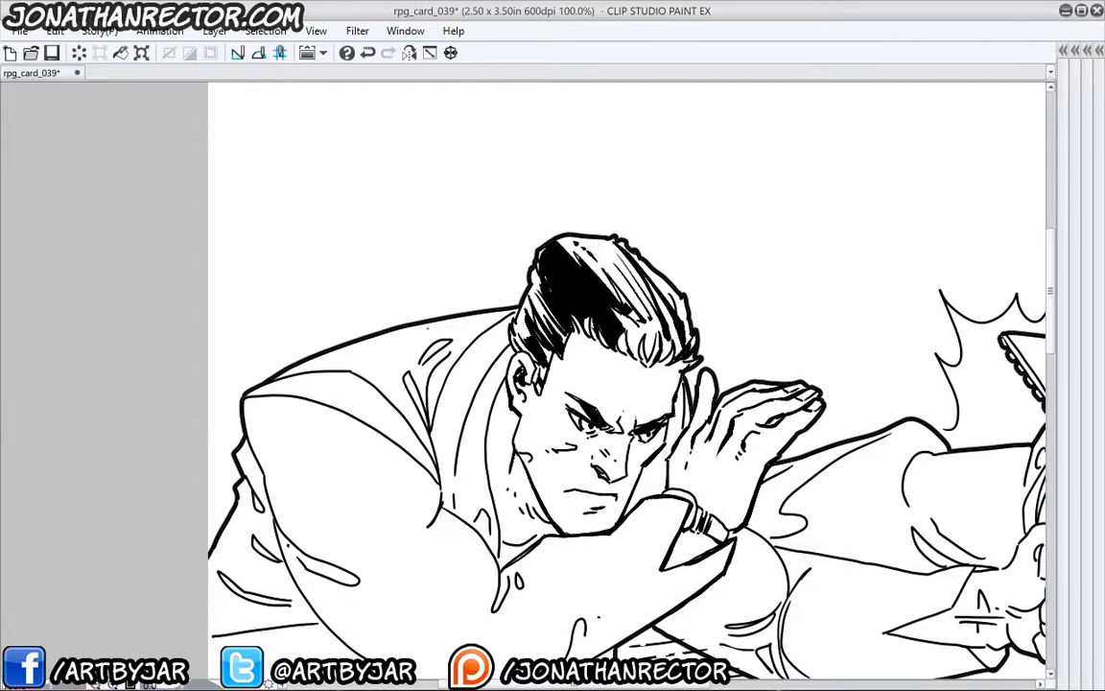
{"action": "left_click", "coordinate": [623, 296]}
{"action": "key", "text": "ctrl+z"}
{"action": "key", "text": "ctrl+z"}
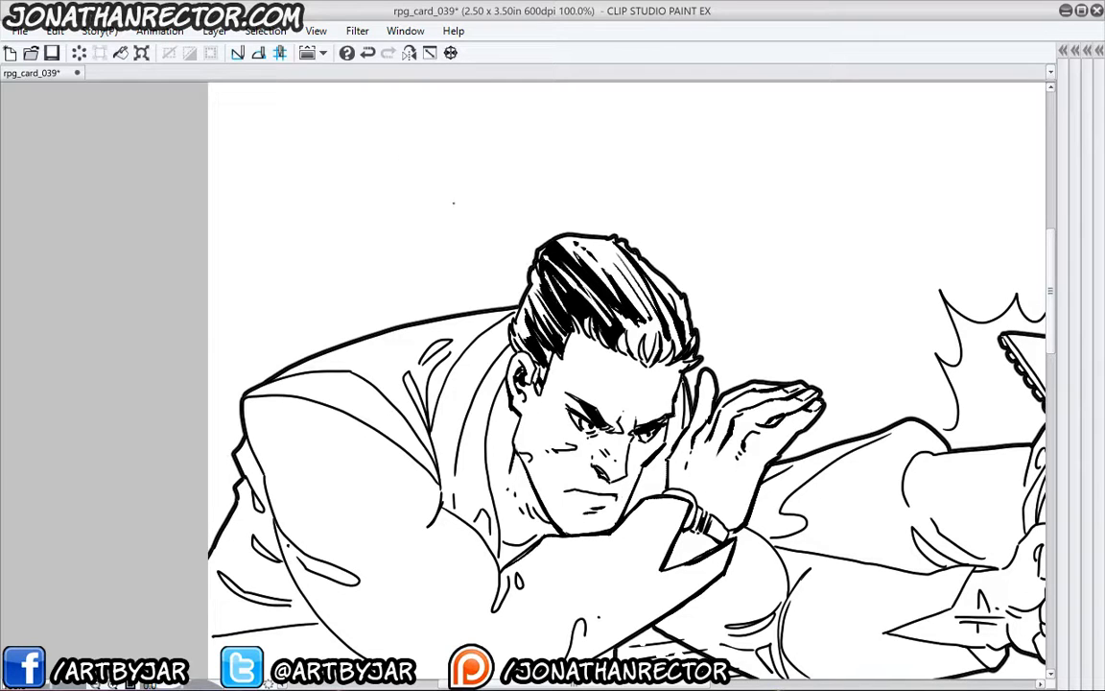
{"action": "left_click_drag", "start_coordinate": [549, 300], "coordinate": [566, 334]}
{"action": "mouse_move", "coordinate": [534, 294]}
{"action": "left_mouse_down"}
{"action": "mouse_move", "coordinate": [556, 336]}
{"action": "mouse_move", "coordinate": [549, 342]}
{"action": "left_mouse_up"}
{"action": "mouse_move", "coordinate": [521, 312]}
{"action": "left_mouse_down"}
{"action": "mouse_move", "coordinate": [537, 345]}
{"action": "mouse_move", "coordinate": [525, 347]}
{"action": "left_mouse_up"}
{"action": "left_click_drag", "start_coordinate": [543, 269], "coordinate": [528, 352]}
- Black in the hair at the left fighter's nape and thicken the collar lines running down beside his neck
{"action": "left_click_drag", "start_coordinate": [379, 380], "coordinate": [464, 304]}
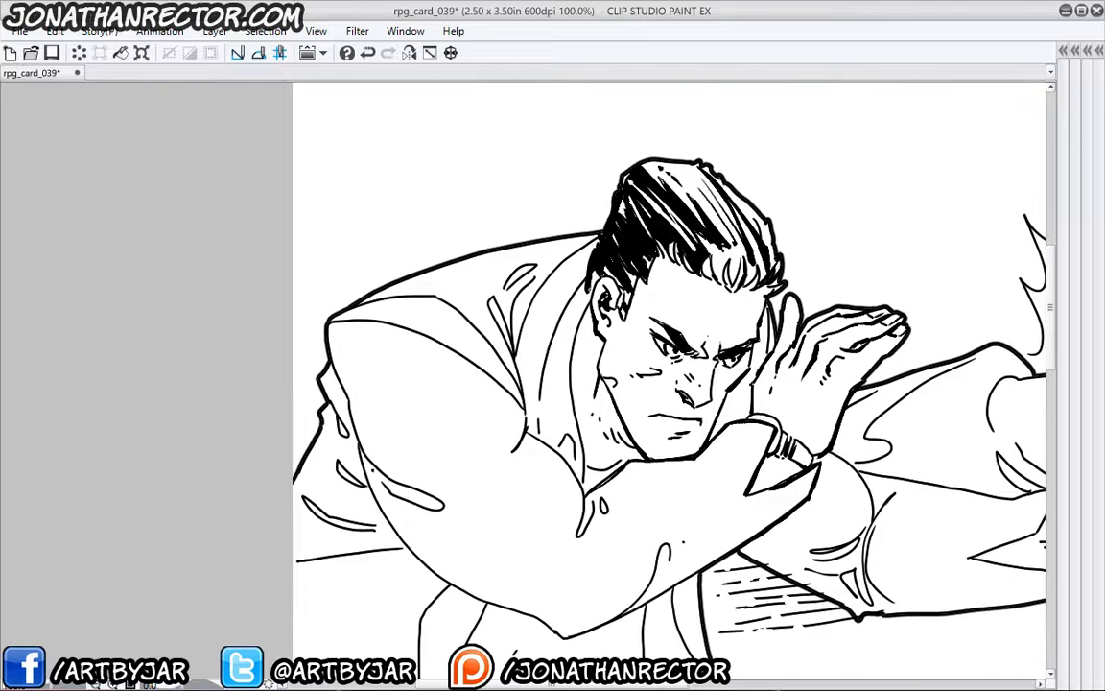
{"action": "mouse_move", "coordinate": [592, 298]}
{"action": "left_mouse_down"}
{"action": "mouse_move", "coordinate": [619, 295]}
{"action": "mouse_move", "coordinate": [596, 305]}
{"action": "mouse_move", "coordinate": [601, 256]}
{"action": "mouse_move", "coordinate": [631, 233]}
{"action": "left_mouse_up"}
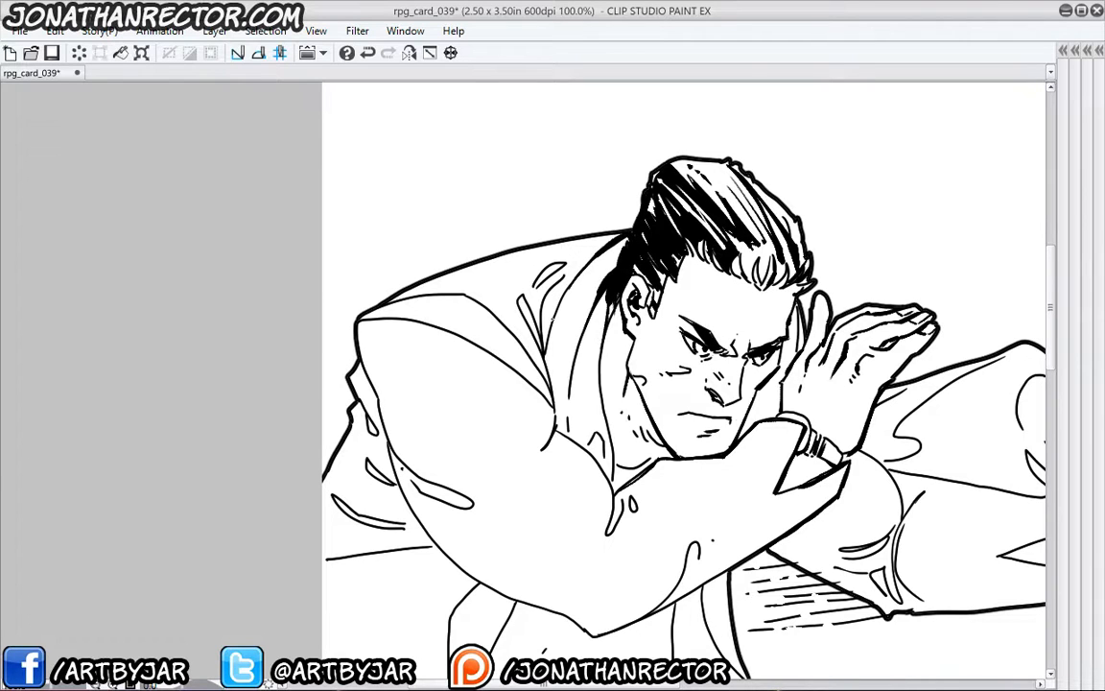
{"action": "left_click_drag", "start_coordinate": [480, 329], "coordinate": [475, 292]}
{"action": "left_click_drag", "start_coordinate": [611, 318], "coordinate": [623, 412]}
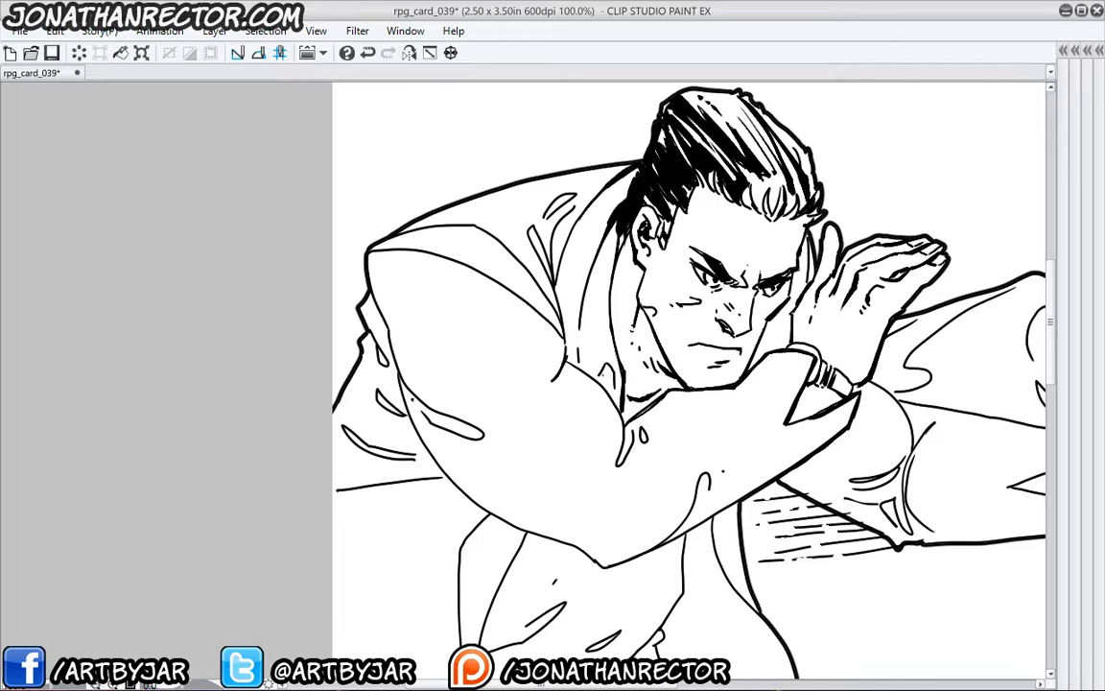
- Ink the shadow in the collar opening and add heavy tapered folds and specks along the jacket's lapel and shoulder
{"action": "left_click_drag", "start_coordinate": [606, 362], "coordinate": [594, 375]}
{"action": "left_click_drag", "start_coordinate": [580, 319], "coordinate": [577, 365]}
{"action": "mouse_move", "coordinate": [564, 322]}
{"action": "left_mouse_down"}
{"action": "mouse_move", "coordinate": [583, 245]}
{"action": "mouse_move", "coordinate": [554, 276]}
{"action": "left_mouse_up"}
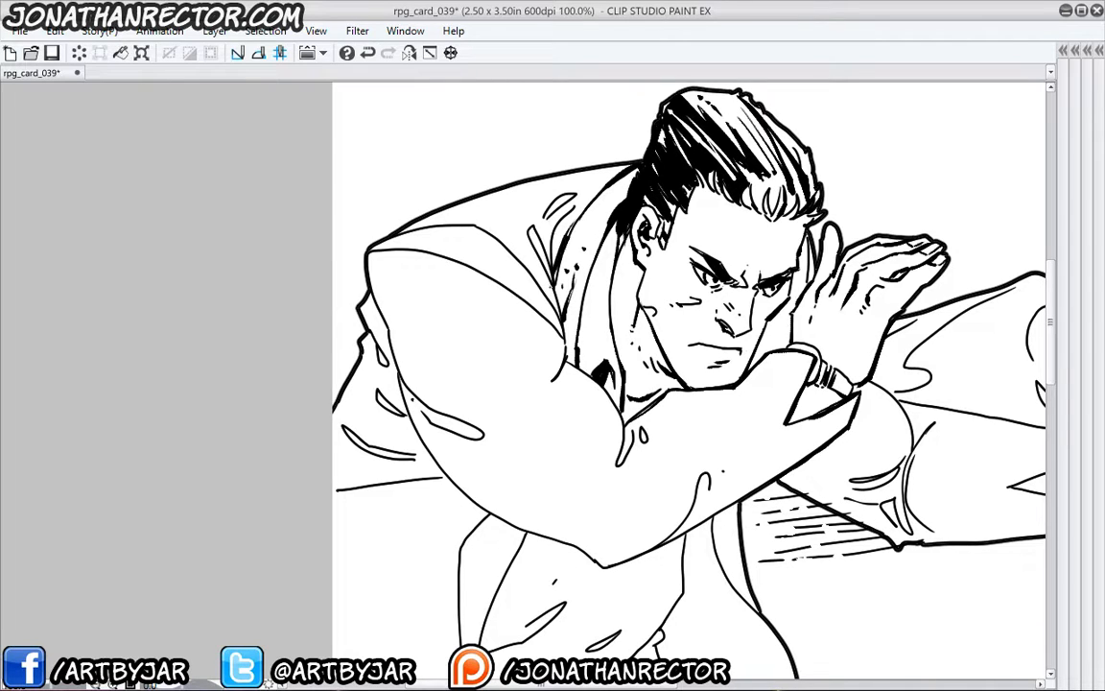
{"action": "left_click_drag", "start_coordinate": [562, 222], "coordinate": [554, 284]}
{"action": "left_click_drag", "start_coordinate": [530, 230], "coordinate": [549, 279]}
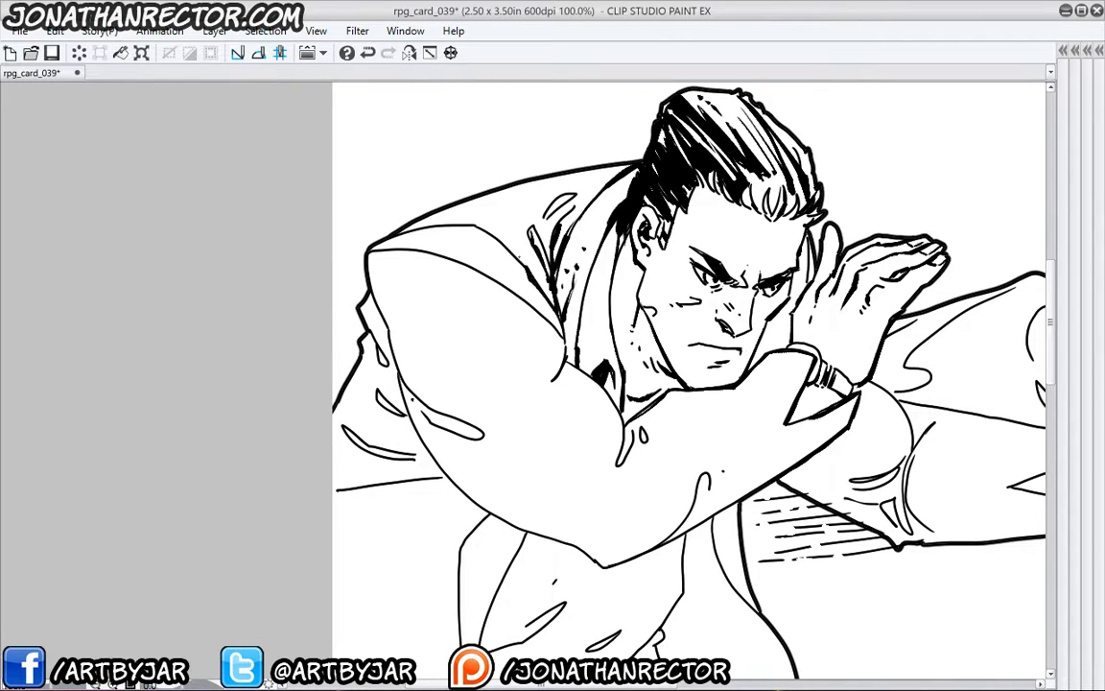
{"action": "left_click_drag", "start_coordinate": [461, 262], "coordinate": [461, 269]}
{"action": "scroll", "coordinate": [461, 270], "scroll_direction": "up", "scroll_amount": 4}
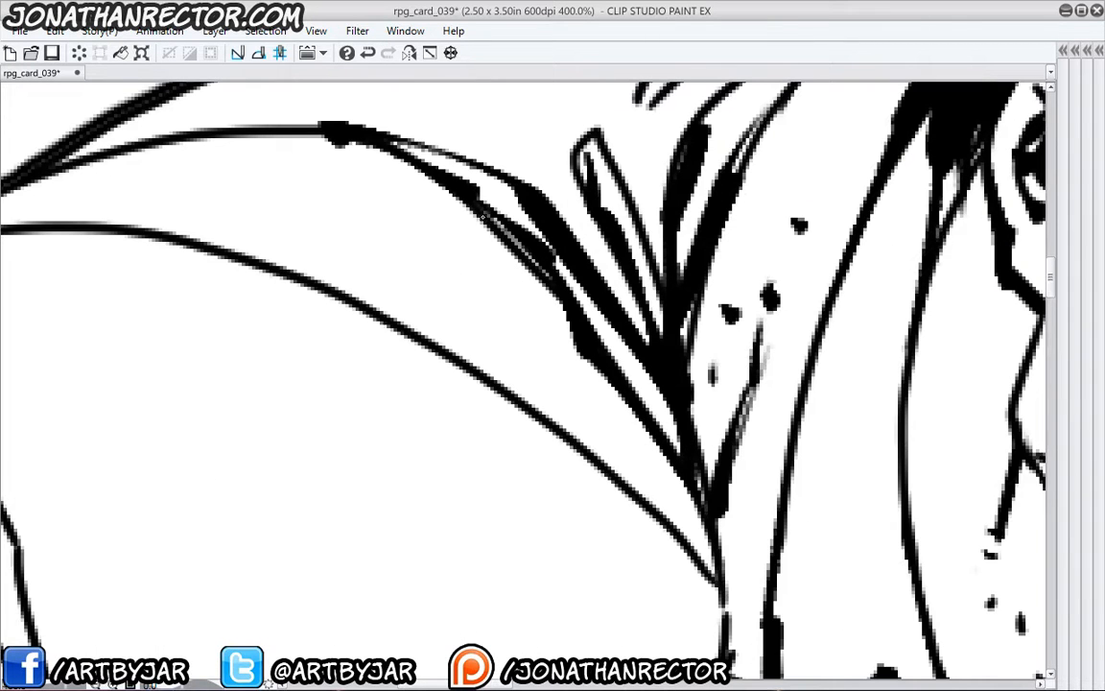
{"action": "left_click_drag", "start_coordinate": [435, 296], "coordinate": [454, 372]}
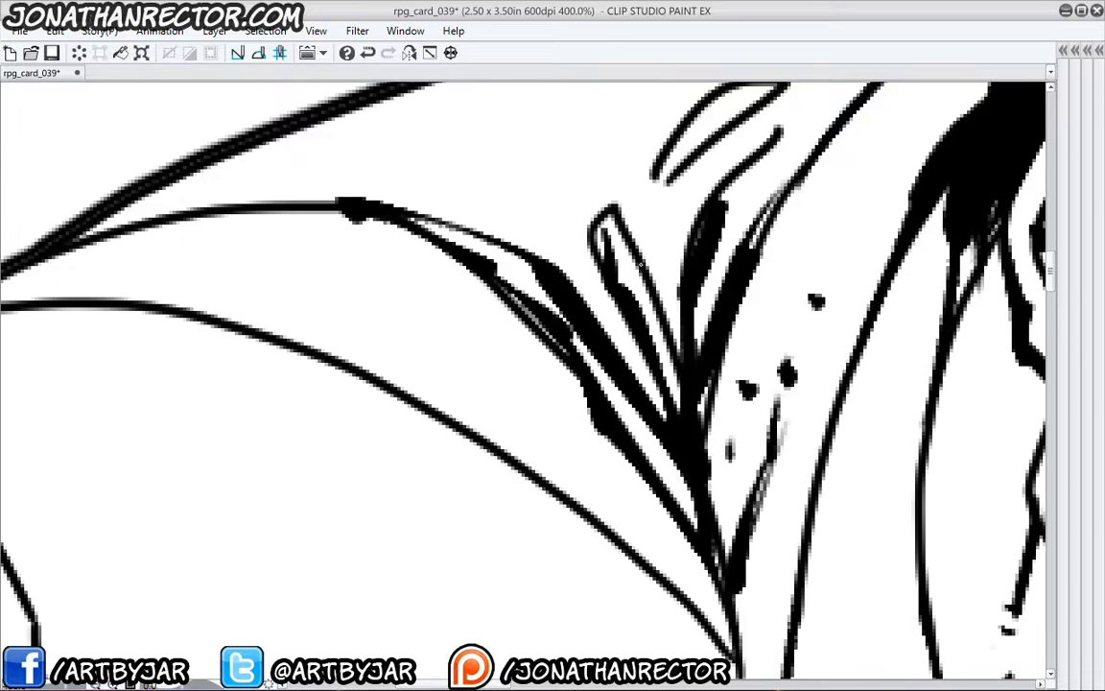
{"action": "left_click_drag", "start_coordinate": [559, 255], "coordinate": [556, 313]}
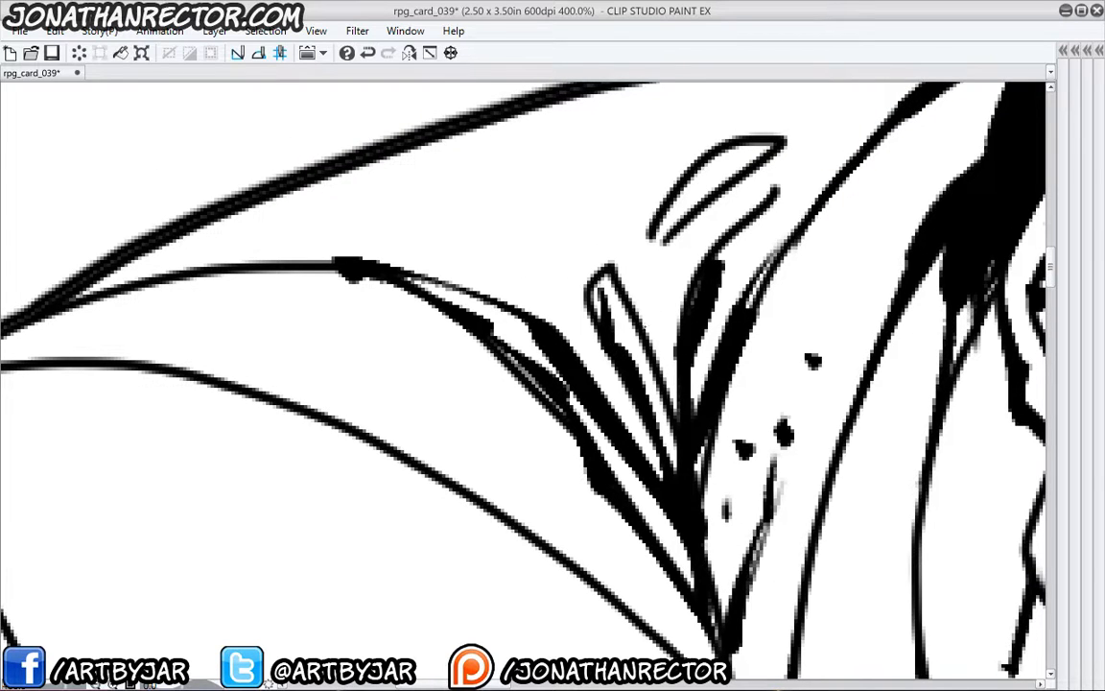
{"action": "mouse_move", "coordinate": [594, 253]}
{"action": "left_mouse_down"}
{"action": "mouse_move", "coordinate": [620, 349]}
{"action": "mouse_move", "coordinate": [610, 256]}
{"action": "left_mouse_up"}
{"action": "key", "text": "ctrl+z"}
{"action": "mouse_move", "coordinate": [428, 287]}
{"action": "left_mouse_down"}
{"action": "mouse_move", "coordinate": [576, 455]}
{"action": "mouse_move", "coordinate": [441, 303]}
{"action": "left_mouse_up"}
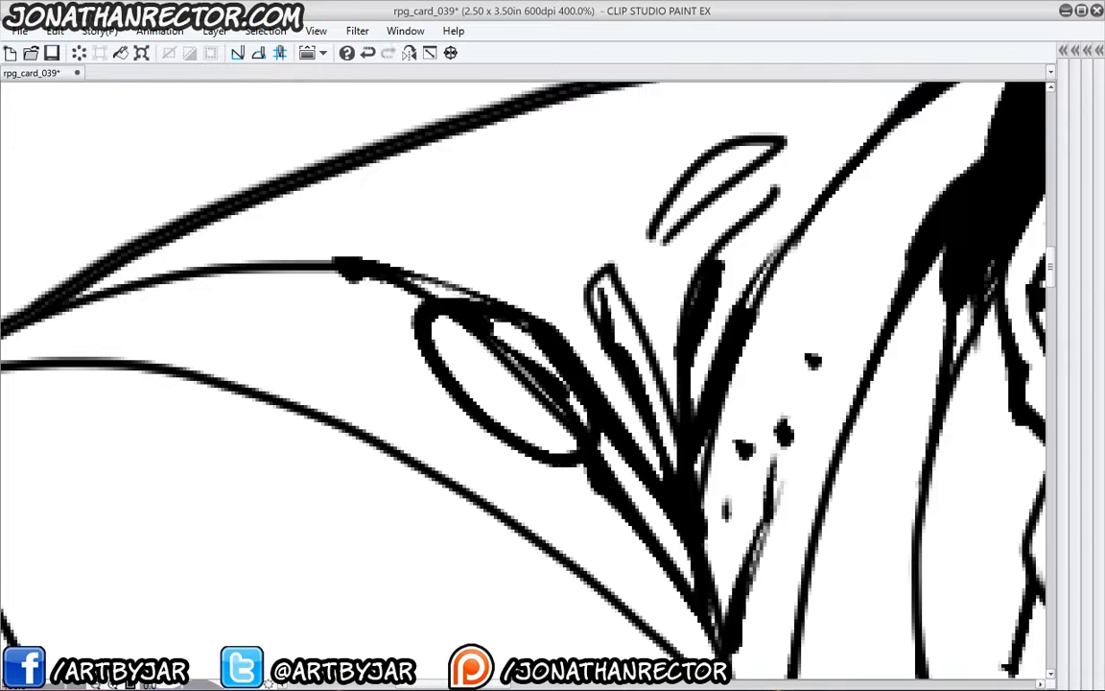
{"action": "key", "text": "ctrl+z"}
{"action": "scroll", "coordinate": [360, 343], "scroll_direction": "down", "scroll_amount": 4}
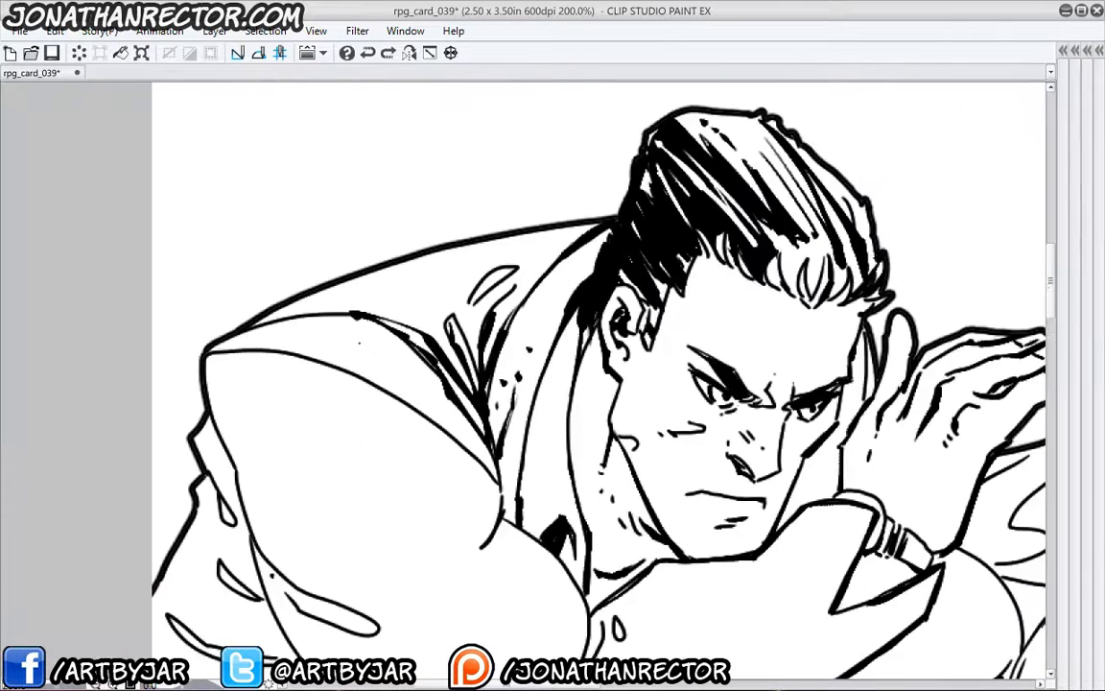
{"action": "left_click_drag", "start_coordinate": [364, 418], "coordinate": [394, 389]}
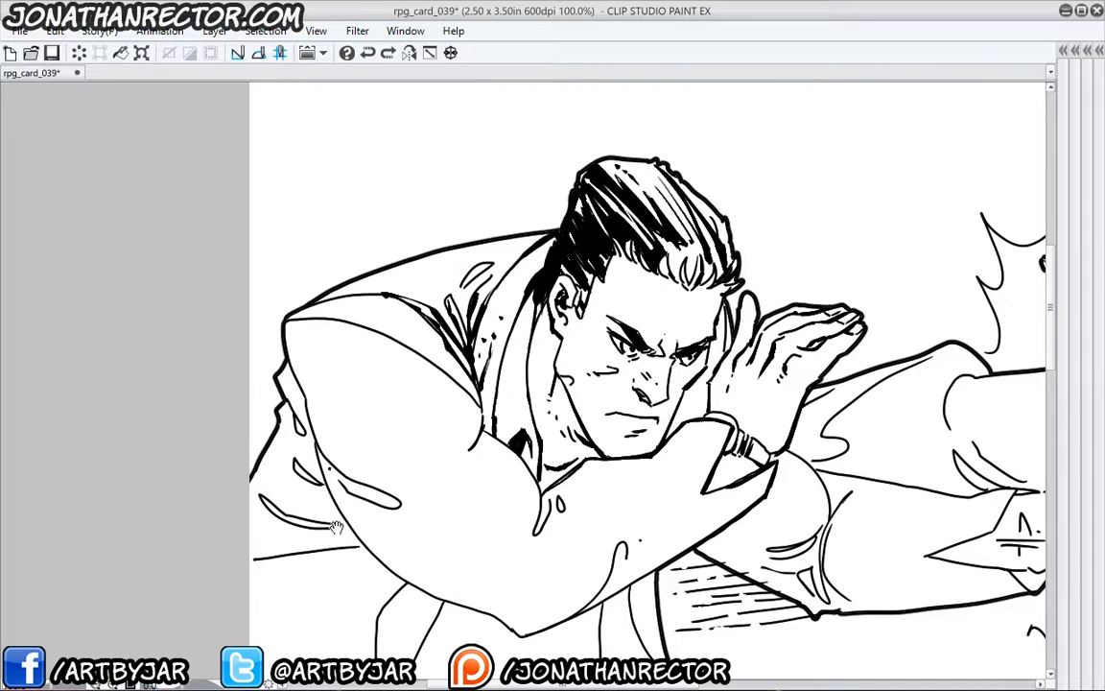
{"action": "left_click_drag", "start_coordinate": [303, 475], "coordinate": [261, 347]}
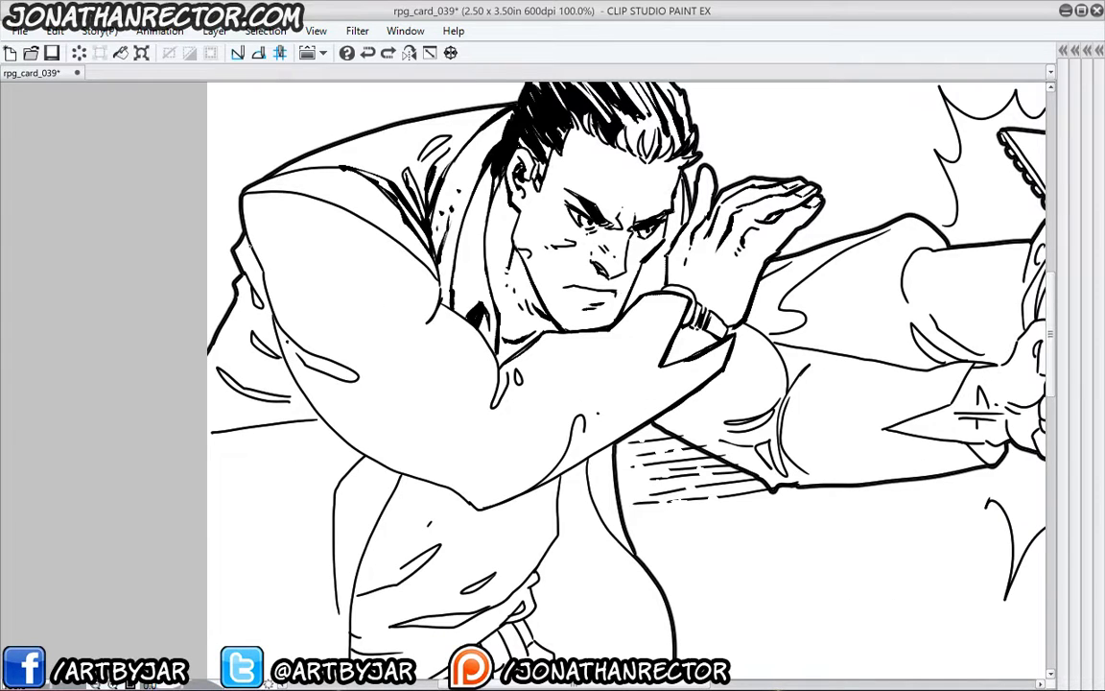
{"action": "left_click_drag", "start_coordinate": [221, 207], "coordinate": [251, 305]}
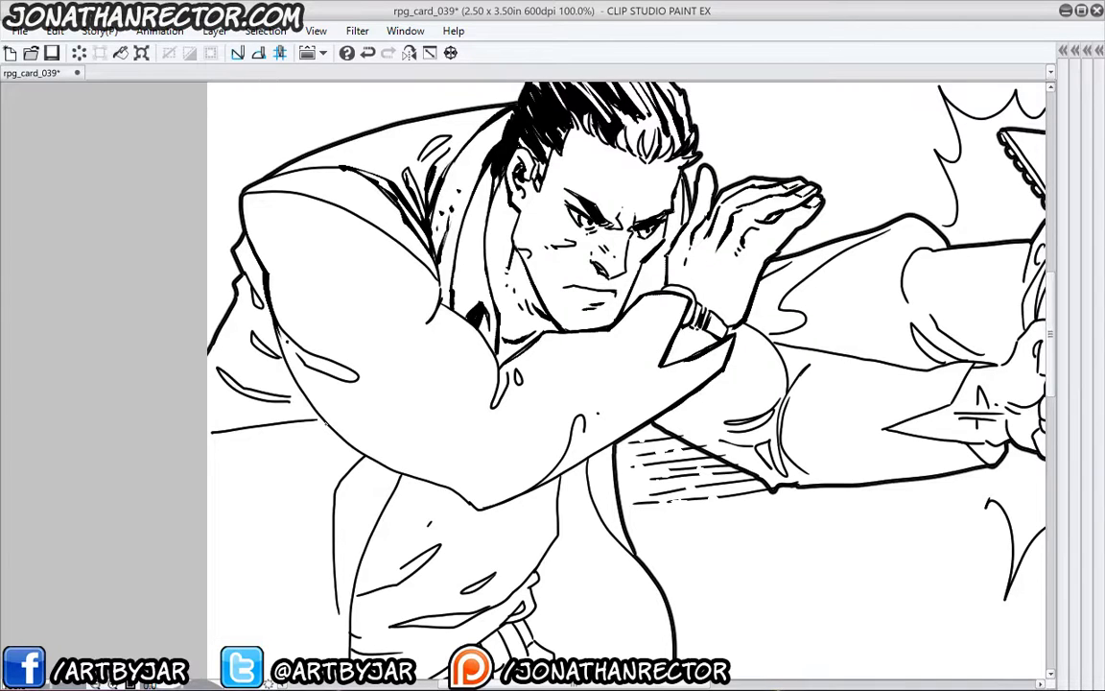
{"action": "key", "text": "ctrl+z"}
{"action": "mouse_move", "coordinate": [308, 198]}
{"action": "left_mouse_down"}
{"action": "mouse_move", "coordinate": [433, 271]}
{"action": "mouse_move", "coordinate": [308, 199]}
{"action": "left_mouse_up"}
{"action": "key", "text": "ctrl+z"}
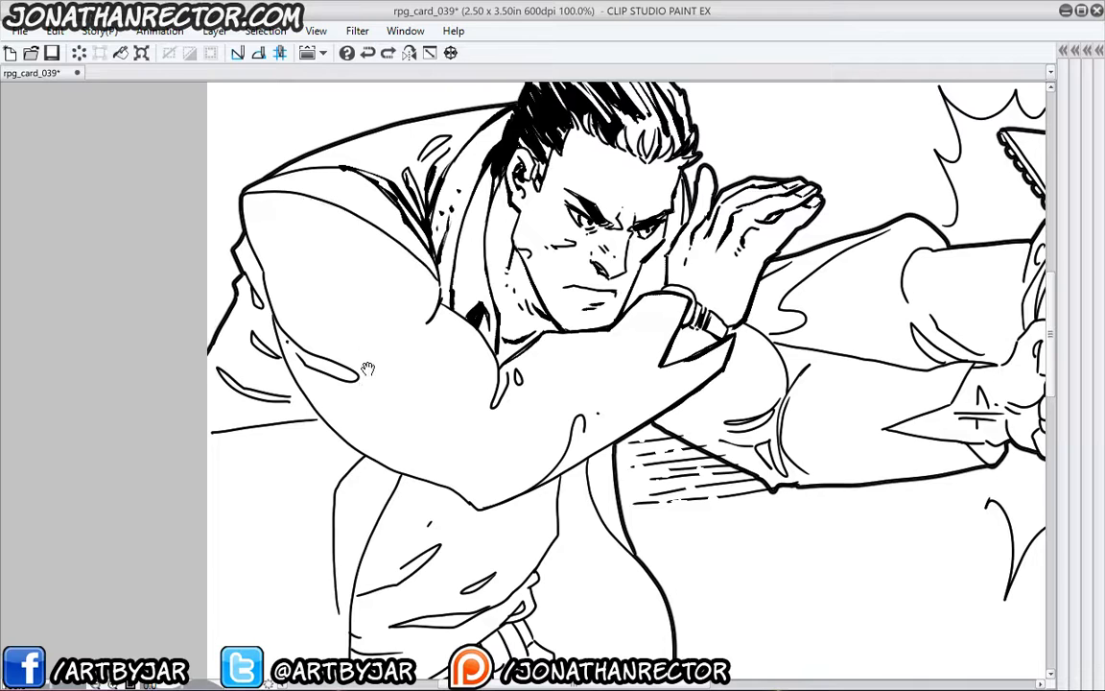
- Thicken the lower contour of the left fighter's bent arm through the elbow and ink the fold on the outer sleeve
{"action": "left_click_drag", "start_coordinate": [316, 366], "coordinate": [383, 374]}
{"action": "left_click_drag", "start_coordinate": [503, 393], "coordinate": [570, 400]}
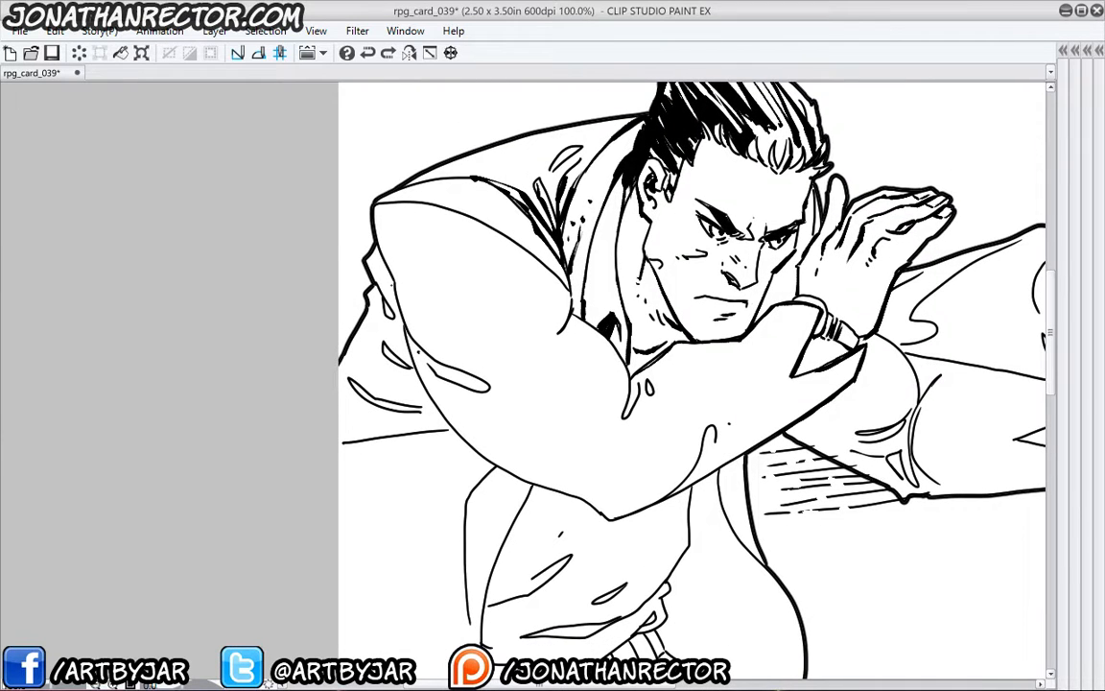
{"action": "mouse_move", "coordinate": [342, 223]}
{"action": "left_mouse_down"}
{"action": "mouse_move", "coordinate": [376, 333]}
{"action": "mouse_move", "coordinate": [410, 393]}
{"action": "mouse_move", "coordinate": [549, 469]}
{"action": "mouse_move", "coordinate": [693, 394]}
{"action": "left_mouse_up"}
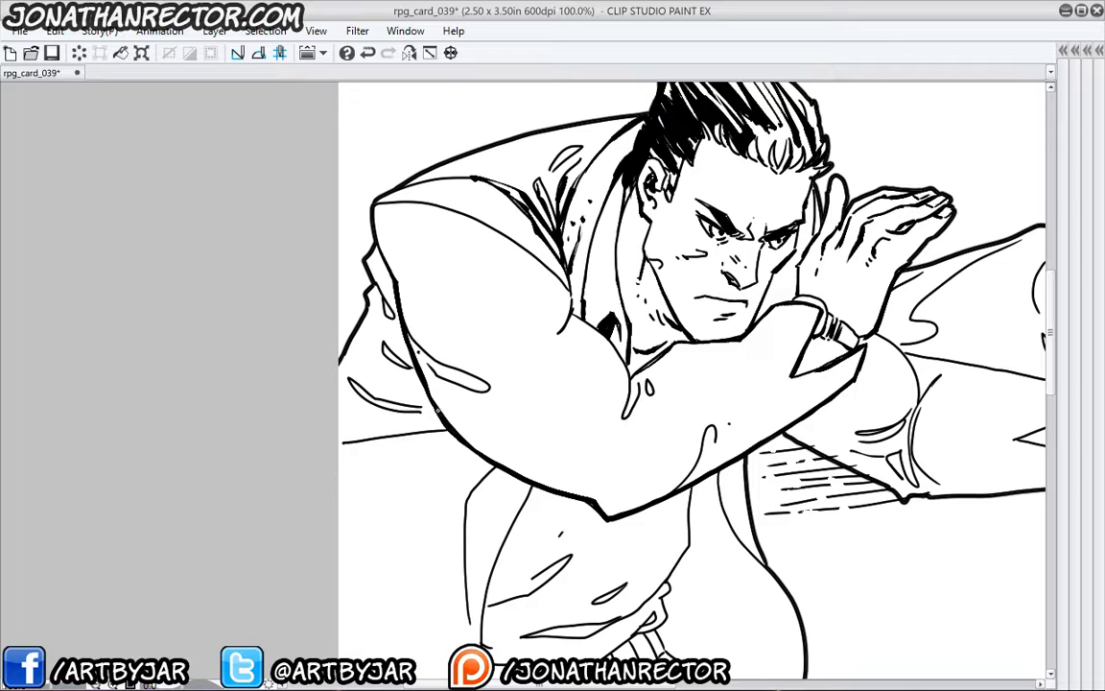
{"action": "mouse_move", "coordinate": [490, 385]}
{"action": "left_mouse_down"}
{"action": "mouse_move", "coordinate": [446, 364]}
{"action": "mouse_move", "coordinate": [399, 317]}
{"action": "mouse_move", "coordinate": [440, 350]}
{"action": "left_mouse_up"}
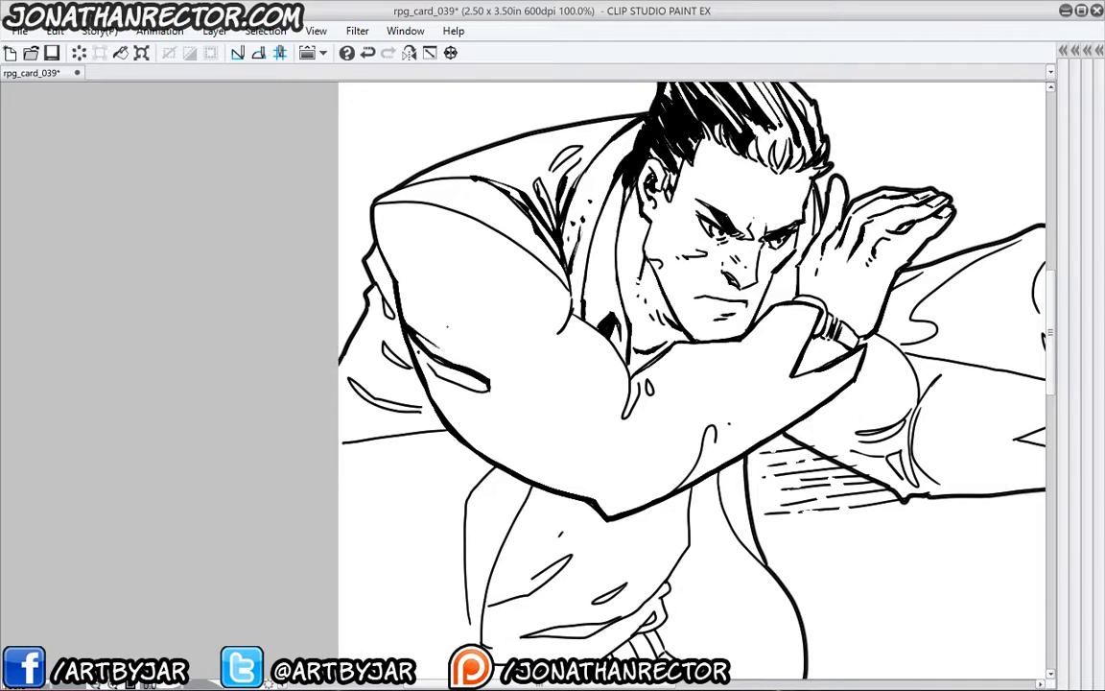
- Ink a rough black shadow band across the upper sleeve below the left fighter's shoulder, up to the inner armhole
{"action": "mouse_move", "coordinate": [544, 338]}
{"action": "left_mouse_down"}
{"action": "mouse_move", "coordinate": [556, 332]}
{"action": "mouse_move", "coordinate": [529, 346]}
{"action": "left_mouse_up"}
{"action": "mouse_move", "coordinate": [519, 343]}
{"action": "left_mouse_down"}
{"action": "mouse_move", "coordinate": [482, 351]}
{"action": "mouse_move", "coordinate": [420, 327]}
{"action": "left_mouse_up"}
{"action": "mouse_move", "coordinate": [446, 332]}
{"action": "left_mouse_down"}
{"action": "mouse_move", "coordinate": [519, 341]}
{"action": "mouse_move", "coordinate": [414, 305]}
{"action": "left_mouse_up"}
{"action": "mouse_move", "coordinate": [414, 305]}
{"action": "left_mouse_down"}
{"action": "mouse_move", "coordinate": [397, 276]}
{"action": "mouse_move", "coordinate": [490, 340]}
{"action": "left_mouse_up"}
{"action": "mouse_move", "coordinate": [400, 279]}
{"action": "left_mouse_down"}
{"action": "mouse_move", "coordinate": [514, 339]}
{"action": "mouse_move", "coordinate": [395, 267]}
{"action": "mouse_move", "coordinate": [378, 240]}
{"action": "left_mouse_up"}
{"action": "left_click_drag", "start_coordinate": [440, 300], "coordinate": [506, 320]}
{"action": "left_click_drag", "start_coordinate": [568, 296], "coordinate": [542, 325]}
{"action": "left_click_drag", "start_coordinate": [573, 293], "coordinate": [561, 325]}
{"action": "mouse_move", "coordinate": [557, 244]}
{"action": "left_mouse_down"}
{"action": "mouse_move", "coordinate": [563, 281]}
{"action": "mouse_move", "coordinate": [520, 316]}
{"action": "left_mouse_up"}
{"action": "left_click_drag", "start_coordinate": [529, 293], "coordinate": [494, 310]}
- Add scattered black specks above the upper sleeve's shadow band and around the shoulder and lapel folds
{"action": "left_click_drag", "start_coordinate": [481, 301], "coordinate": [484, 307]}
{"action": "left_click", "coordinate": [463, 290]}
{"action": "left_click", "coordinate": [508, 216]}
{"action": "left_click", "coordinate": [525, 232]}
{"action": "left_click_drag", "start_coordinate": [556, 156], "coordinate": [536, 168]}
{"action": "left_click", "coordinate": [537, 165]}
{"action": "left_click", "coordinate": [524, 165]}
{"action": "left_click", "coordinate": [601, 197]}
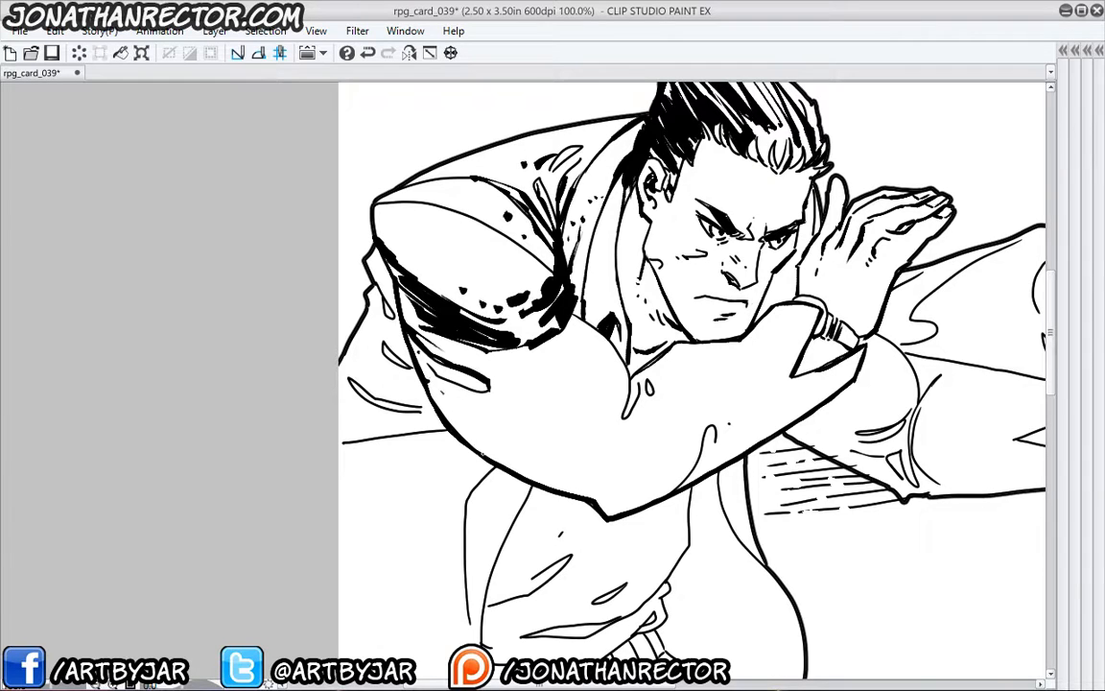
- Draw a thin shading line along the sleeve's underside and darken the crease at the inner elbow with black spots
{"action": "left_click_drag", "start_coordinate": [503, 471], "coordinate": [631, 480]}
{"action": "left_click_drag", "start_coordinate": [630, 367], "coordinate": [611, 428]}
{"action": "left_click", "coordinate": [614, 408]}
{"action": "left_click", "coordinate": [619, 385]}
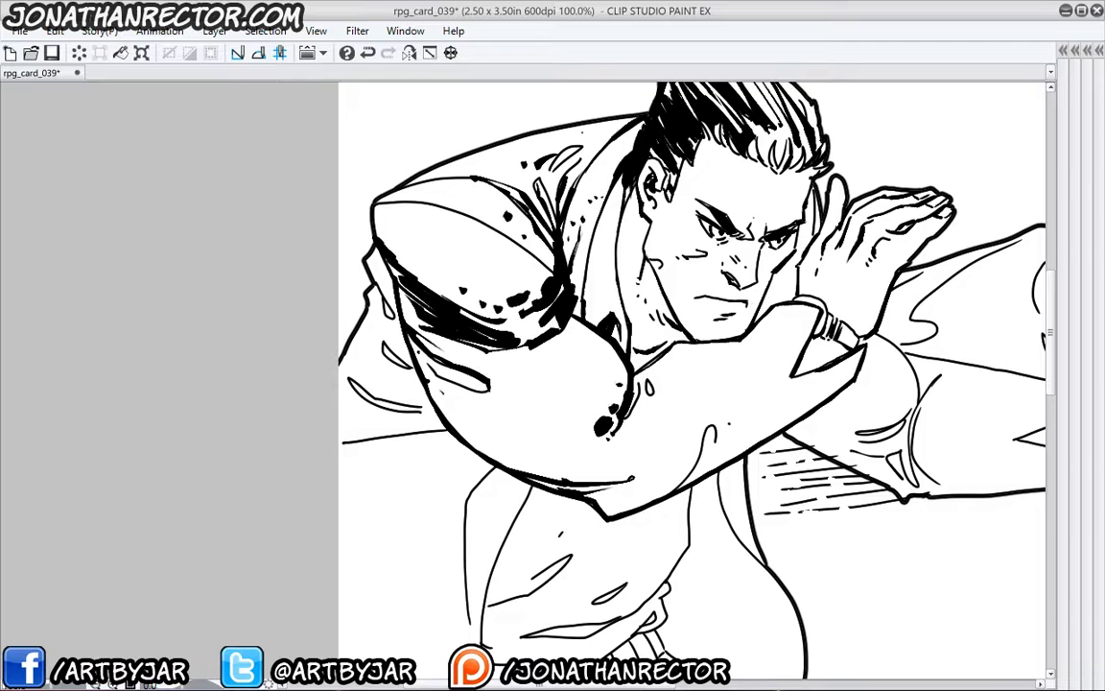
- Fill the forearm's small curved fold and ink a heavy shadow along the underside of the left fighter's elbow tip
{"action": "left_click_drag", "start_coordinate": [716, 427], "coordinate": [701, 454]}
{"action": "mouse_move", "coordinate": [702, 455]}
{"action": "left_mouse_down"}
{"action": "mouse_move", "coordinate": [682, 485]}
{"action": "mouse_move", "coordinate": [645, 501]}
{"action": "left_mouse_up"}
{"action": "left_click_drag", "start_coordinate": [656, 493], "coordinate": [603, 511]}
{"action": "left_click", "coordinate": [646, 475]}
- Ink a jagged black shadow along the underside of the forearm up to the pointed cuff, with specks above it
{"action": "left_click_drag", "start_coordinate": [717, 477], "coordinate": [753, 443]}
{"action": "mouse_move", "coordinate": [778, 387]}
{"action": "left_mouse_down"}
{"action": "mouse_move", "coordinate": [750, 447]}
{"action": "mouse_move", "coordinate": [774, 423]}
{"action": "left_mouse_up"}
{"action": "mouse_move", "coordinate": [776, 424]}
{"action": "left_mouse_down"}
{"action": "mouse_move", "coordinate": [750, 456]}
{"action": "mouse_move", "coordinate": [823, 374]}
{"action": "mouse_move", "coordinate": [796, 426]}
{"action": "left_mouse_up"}
{"action": "left_click_drag", "start_coordinate": [853, 364], "coordinate": [813, 414]}
{"action": "left_click_drag", "start_coordinate": [859, 378], "coordinate": [850, 385]}
{"action": "left_click_drag", "start_coordinate": [797, 424], "coordinate": [754, 452]}
{"action": "left_click_drag", "start_coordinate": [753, 452], "coordinate": [698, 486]}
{"action": "left_click_drag", "start_coordinate": [764, 373], "coordinate": [762, 377]}
{"action": "left_click", "coordinate": [763, 363]}
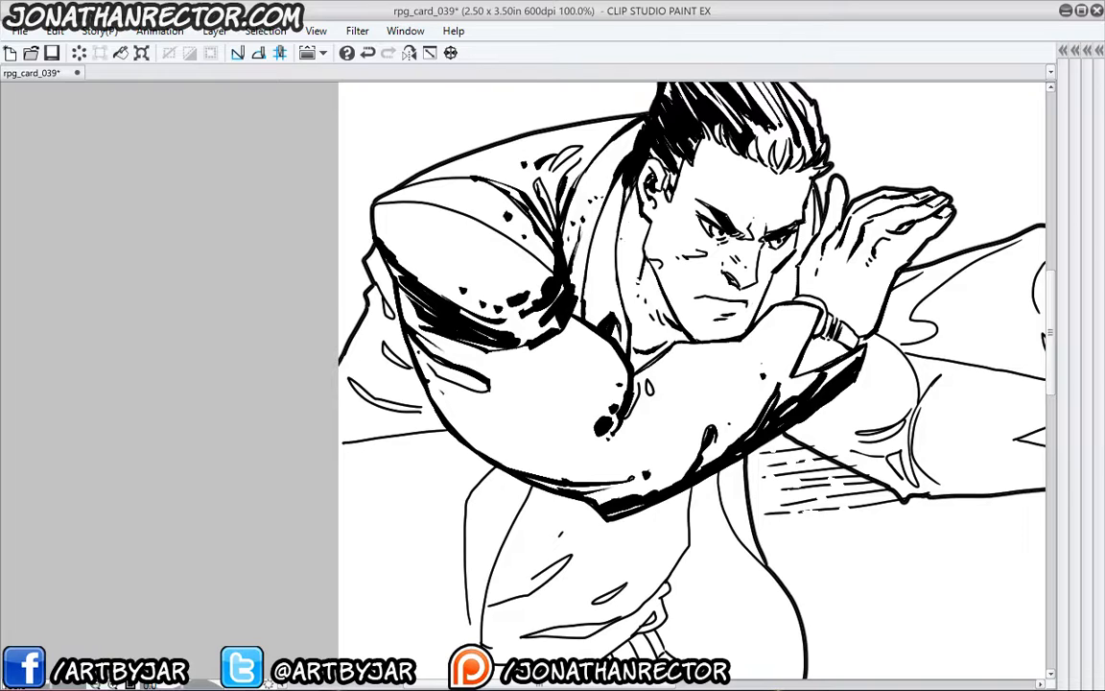
- Darken the collar edge beside the left fighter's neck and add a short tapered shadow stroke just inside it
{"action": "left_click_drag", "start_coordinate": [629, 186], "coordinate": [618, 225]}
{"action": "mouse_move", "coordinate": [628, 186]}
{"action": "left_mouse_down"}
{"action": "mouse_move", "coordinate": [614, 240]}
{"action": "mouse_move", "coordinate": [621, 271]}
{"action": "left_mouse_up"}
{"action": "key", "text": "ctrl+z"}
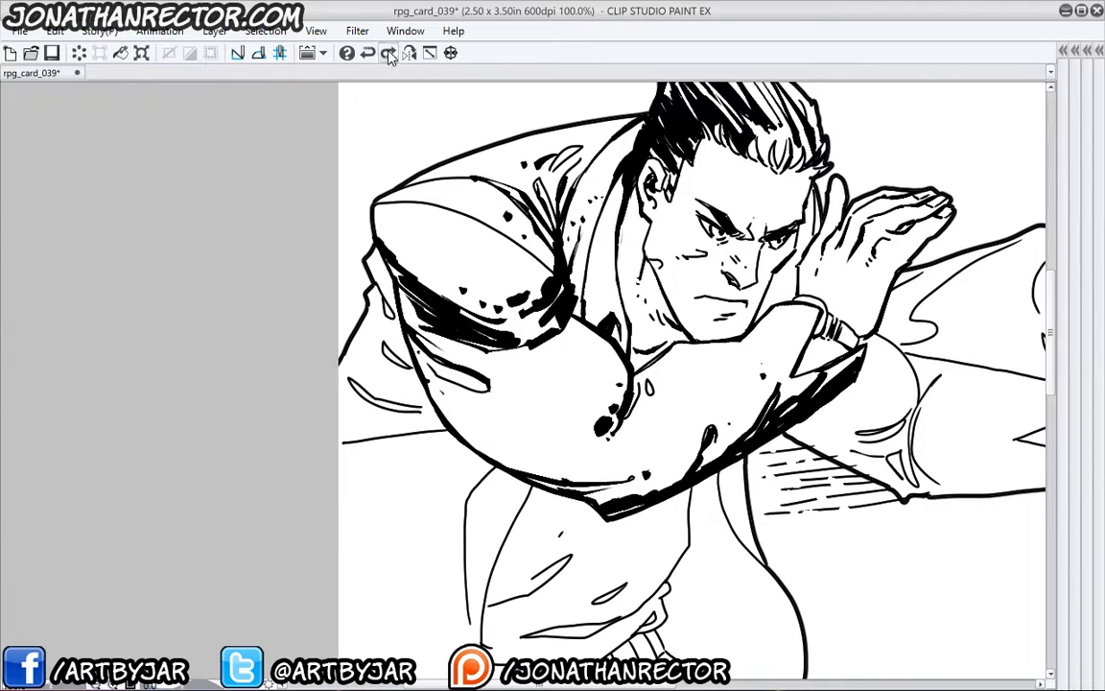
{"action": "left_click", "coordinate": [388, 54]}
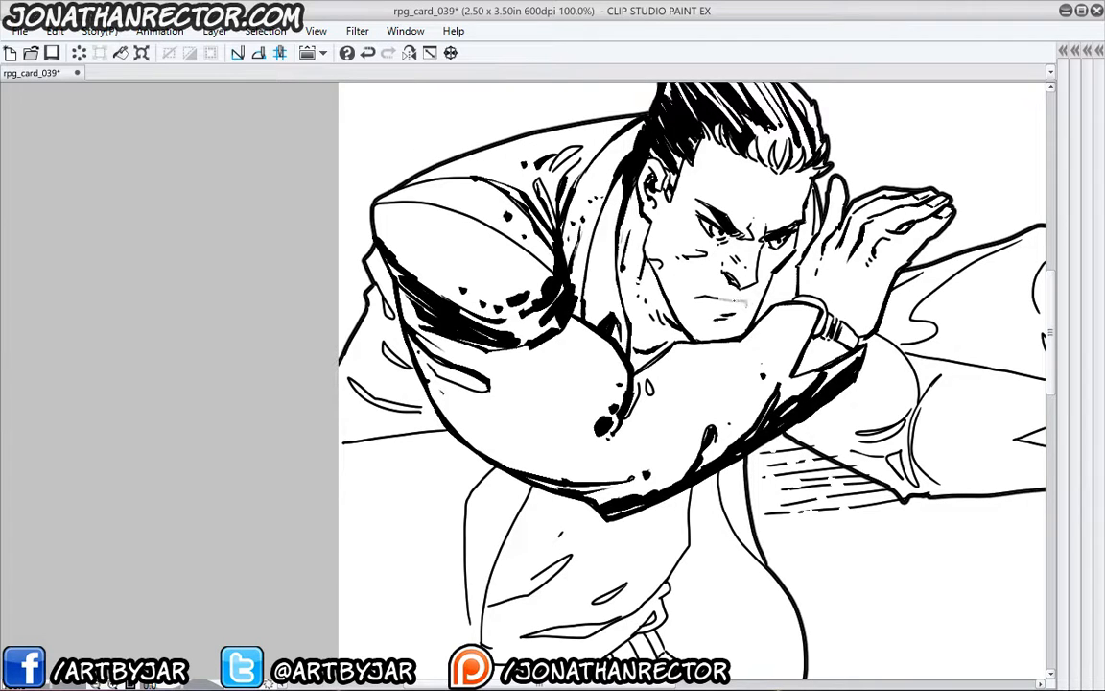
{"action": "key", "text": "ctrl+z"}
- Break the left fighter's mouth line near its corner with a white stroke of the JKInking 600dpi SMALL pen at size 20
{"action": "key", "text": "Tab"}
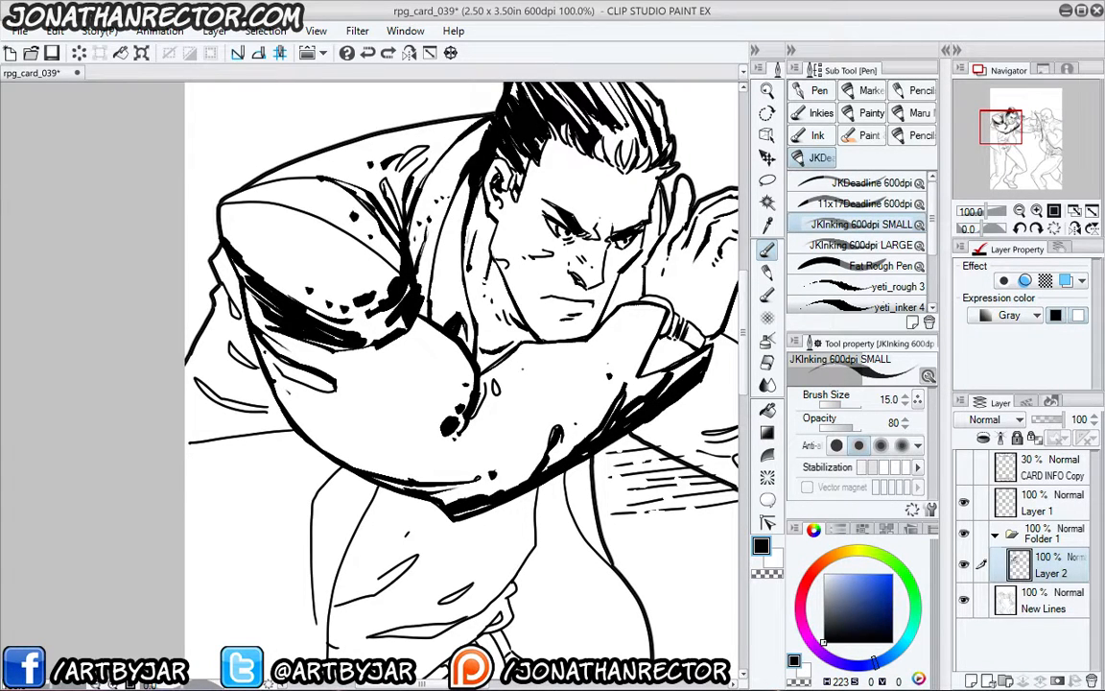
{"action": "key", "text": "e"}
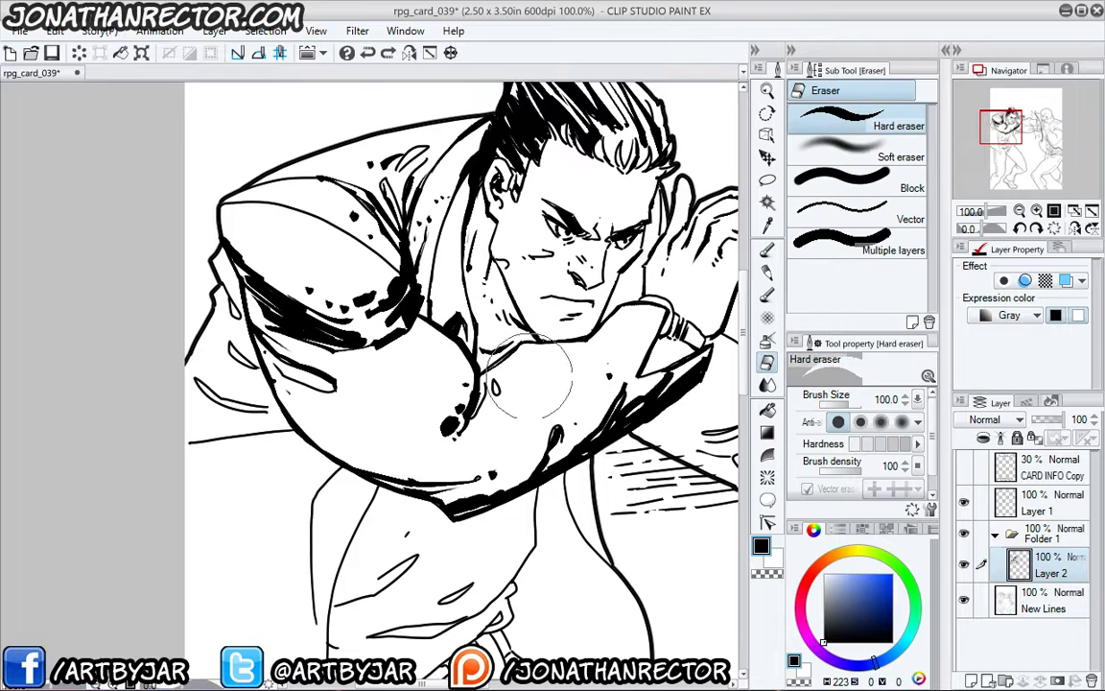
{"action": "key", "text": "p"}
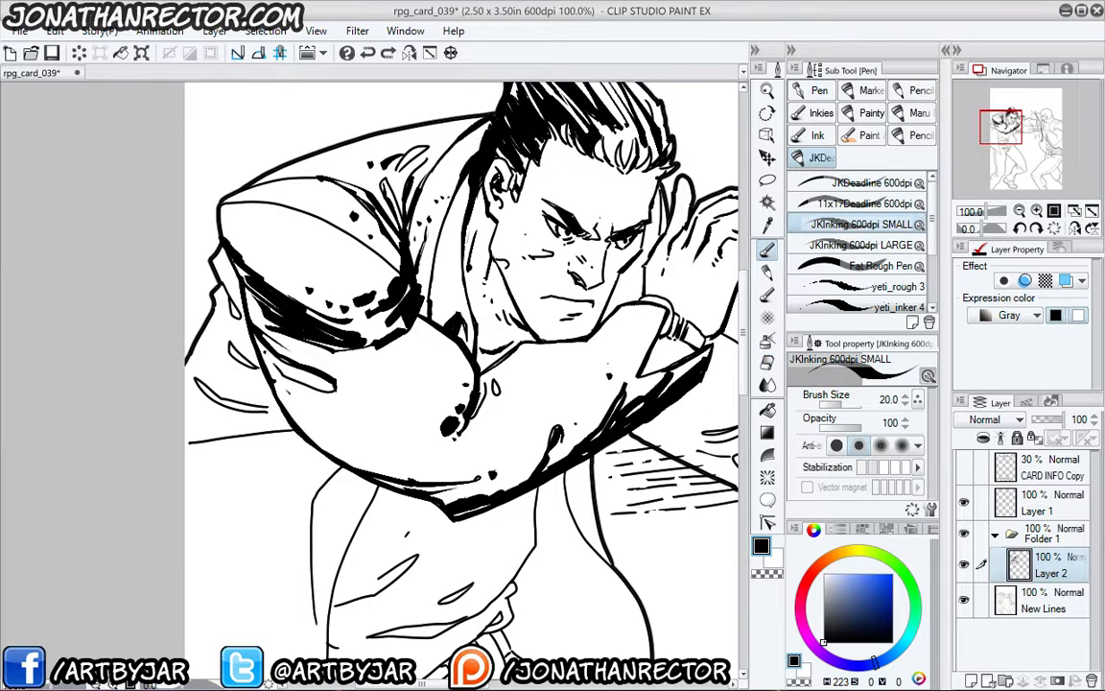
{"action": "mouse_move", "coordinate": [541, 289]}
{"action": "left_mouse_down"}
{"action": "mouse_move", "coordinate": [547, 306]}
{"action": "mouse_move", "coordinate": [542, 298]}
{"action": "left_mouse_up"}
{"action": "key", "text": "ctrl+z"}
{"action": "key", "text": "x"}
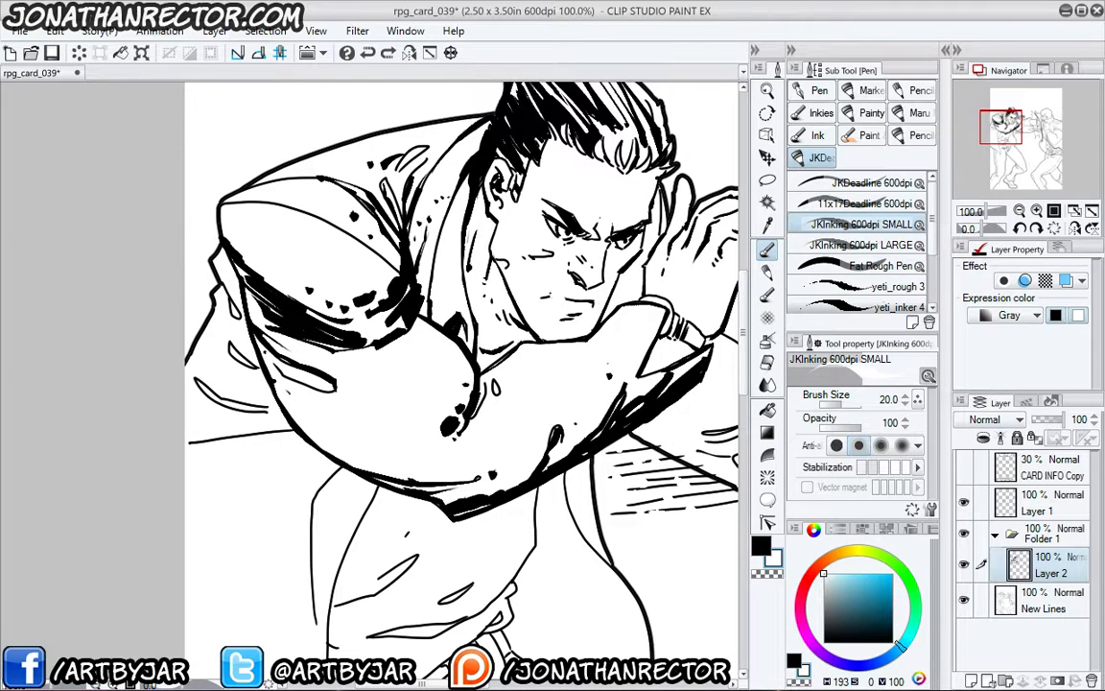
{"action": "left_click_drag", "start_coordinate": [549, 295], "coordinate": [559, 300]}
{"action": "scroll", "coordinate": [513, 259], "scroll_direction": "up", "scroll_amount": 4}
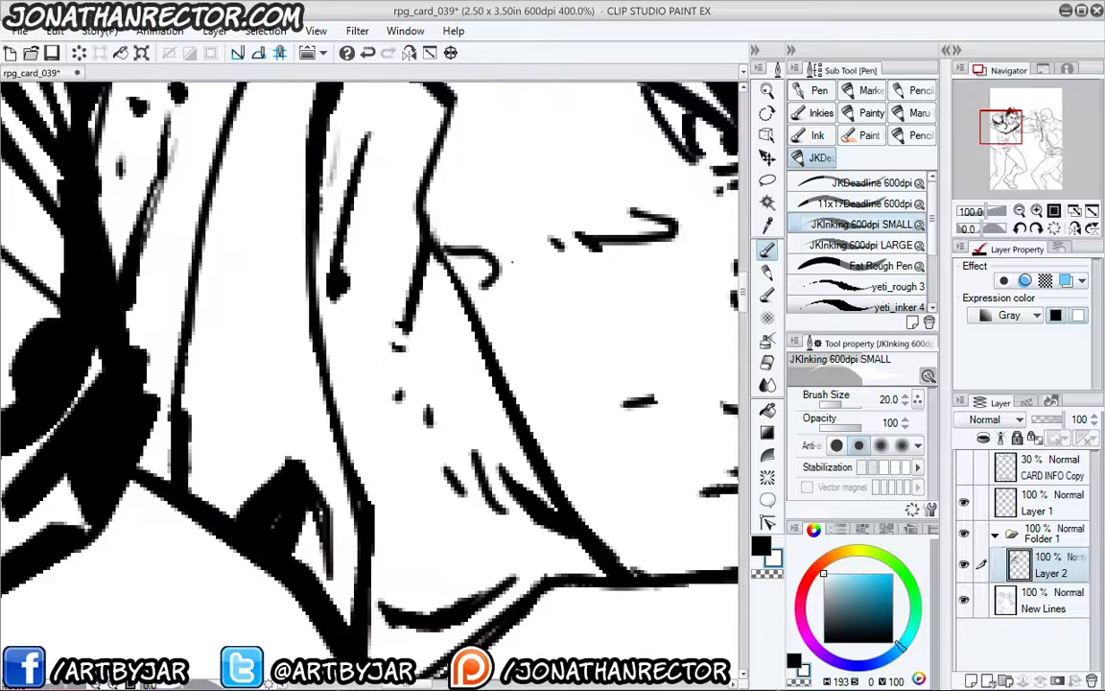
- Undo the last white pen strokes that broke the left fighter's mouth line
{"action": "scroll", "coordinate": [514, 259], "scroll_direction": "down", "scroll_amount": 3}
{"action": "left_click_drag", "start_coordinate": [480, 316], "coordinate": [371, 409]}
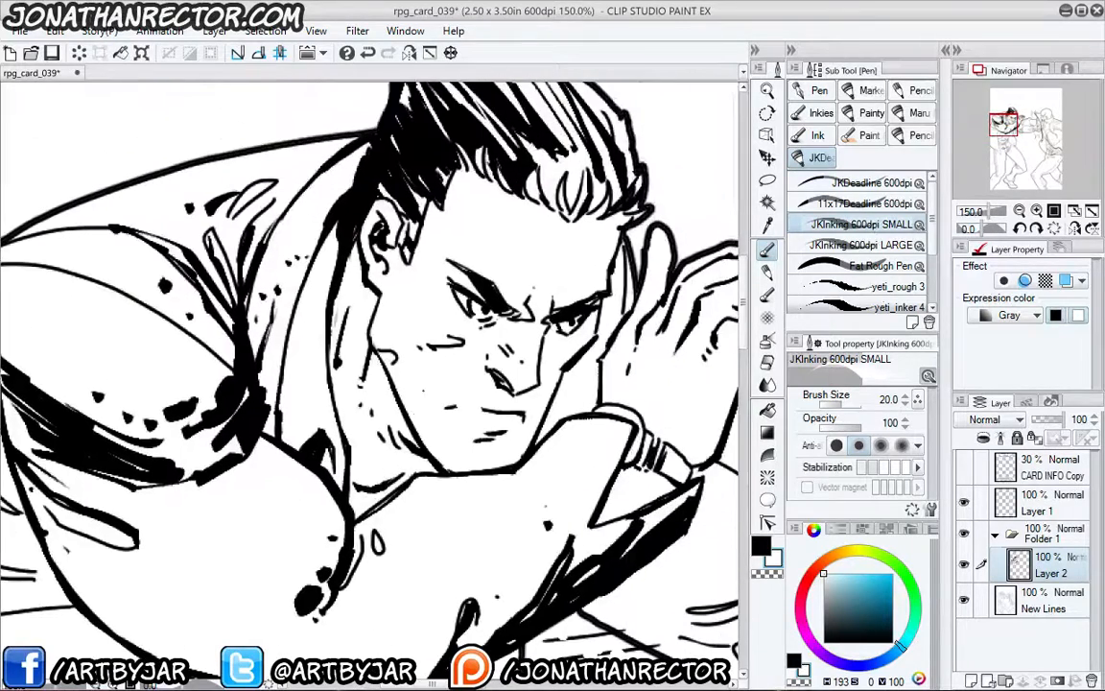
{"action": "key", "text": "x"}
{"action": "key", "text": "x"}
{"action": "key", "text": "ctrl+z"}
{"action": "key", "text": "ctrl+z"}
{"action": "key", "text": "ctrl+z"}
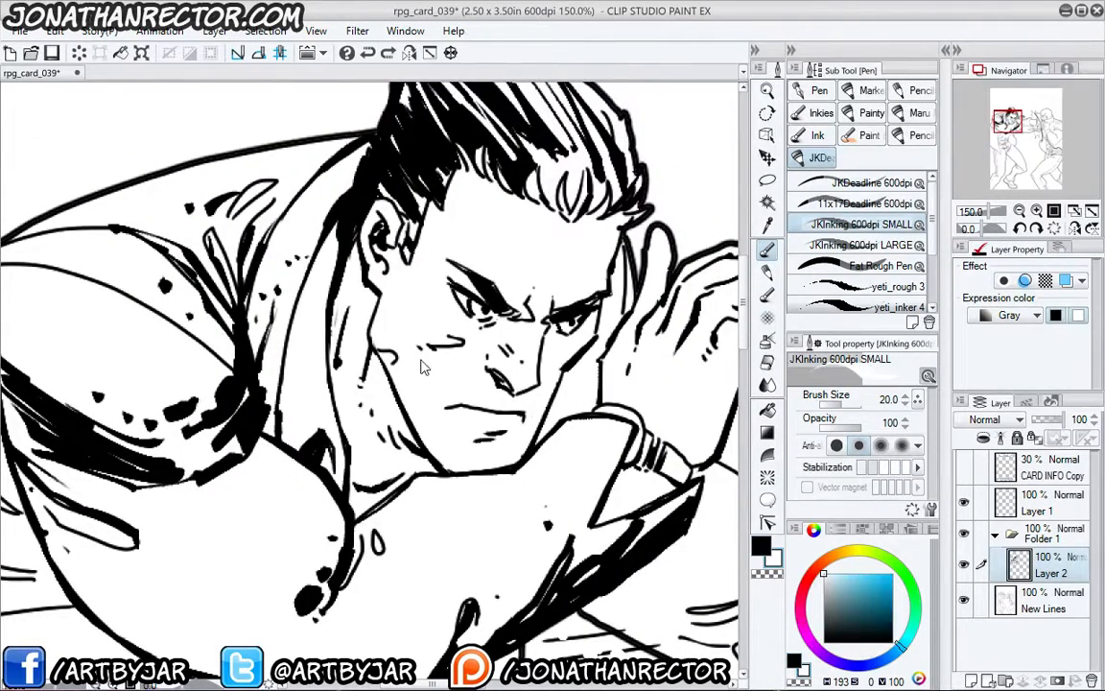
- Hide the palettes and reshape the left fighter's mouth with a shorter line, a small upper-lip peak and a dot beside its corner
{"action": "key", "text": "Tab"}
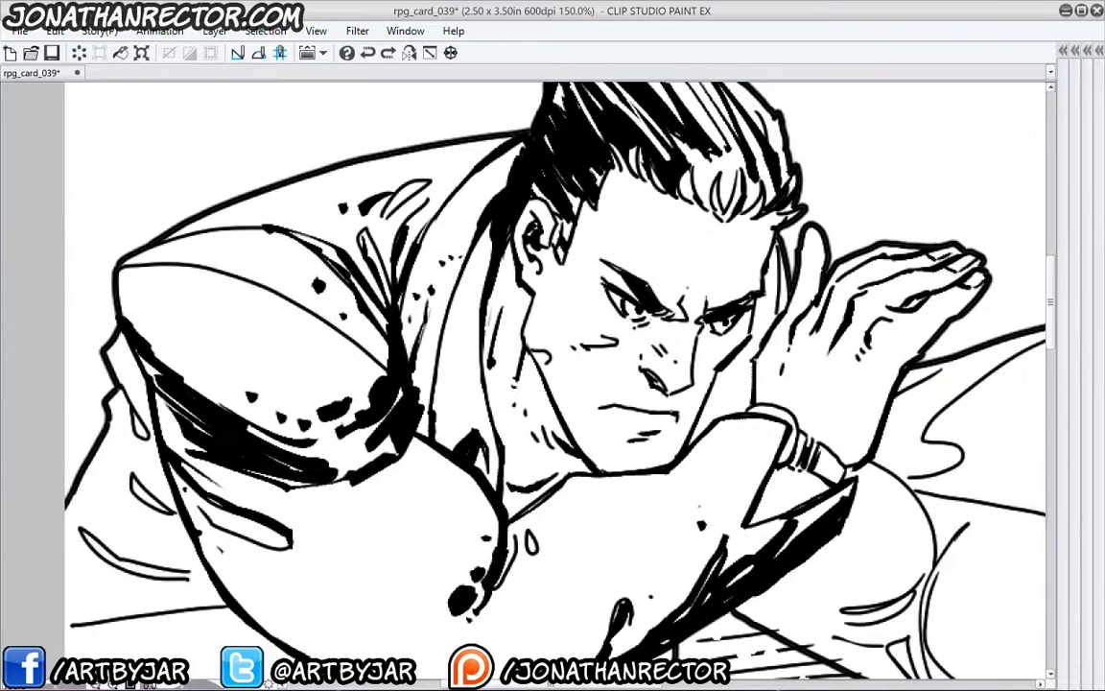
{"action": "mouse_move", "coordinate": [660, 410]}
{"action": "left_mouse_down"}
{"action": "mouse_move", "coordinate": [675, 415]}
{"action": "mouse_move", "coordinate": [588, 394]}
{"action": "left_mouse_up"}
{"action": "mouse_move", "coordinate": [660, 412]}
{"action": "left_mouse_down"}
{"action": "mouse_move", "coordinate": [679, 418]}
{"action": "mouse_move", "coordinate": [617, 419]}
{"action": "left_mouse_up"}
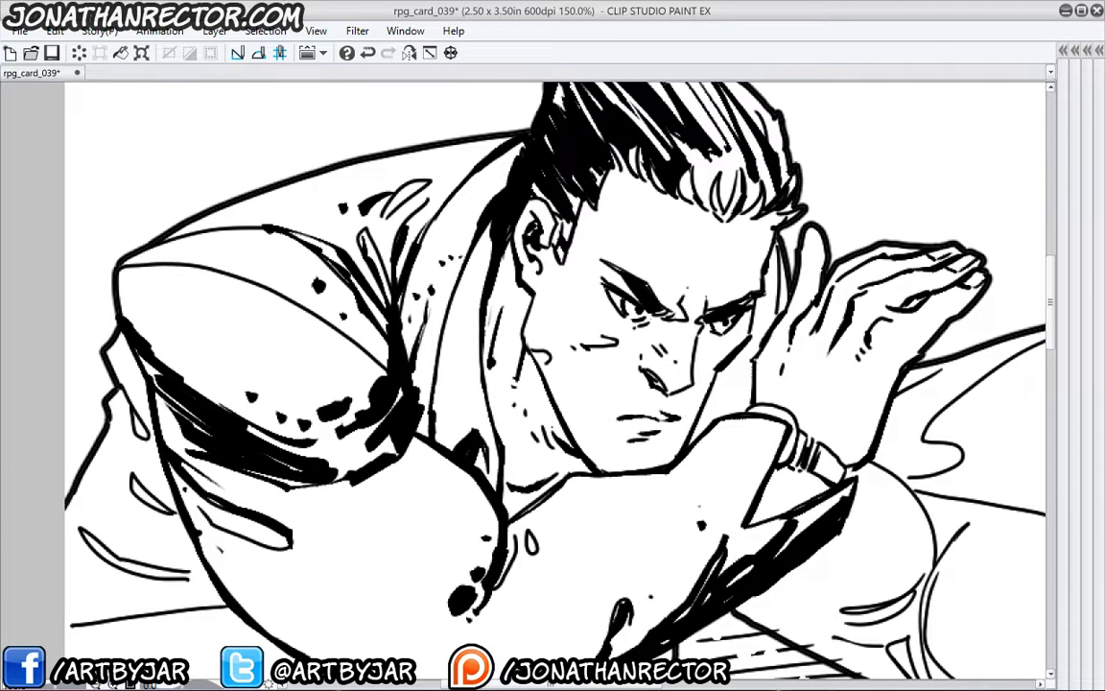
{"action": "left_click_drag", "start_coordinate": [473, 388], "coordinate": [601, 351]}
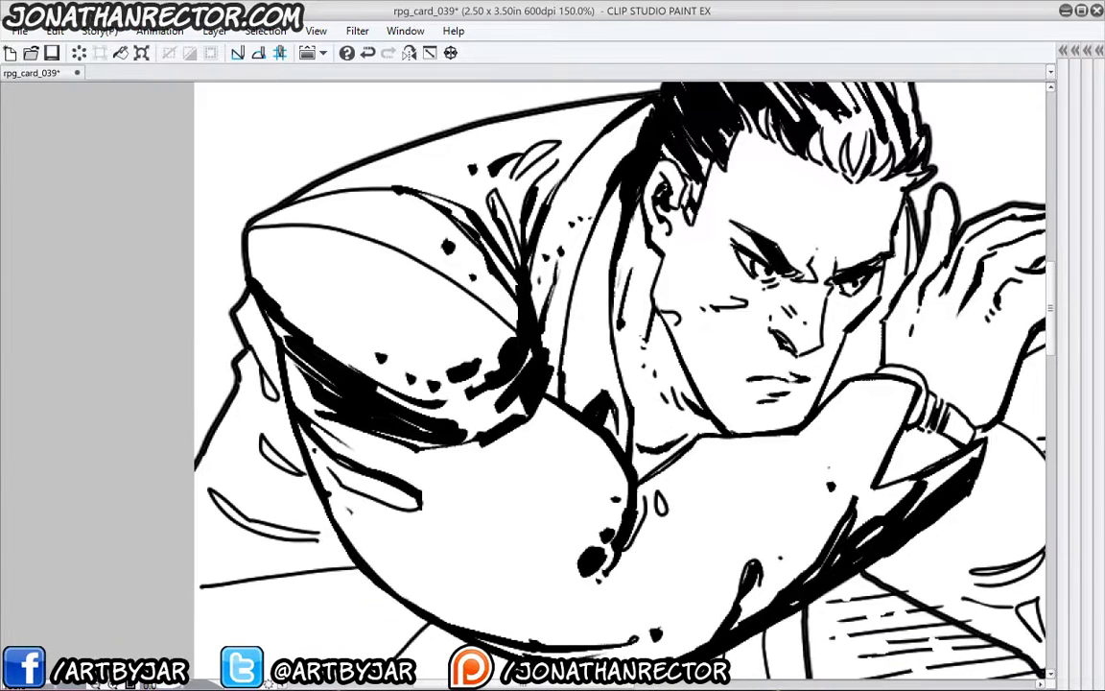
{"action": "left_click", "coordinate": [727, 381]}
- Ink a tapered black shadow just inside the lower-left underside of the left fighter's bent arm
{"action": "left_click_drag", "start_coordinate": [338, 544], "coordinate": [322, 382]}
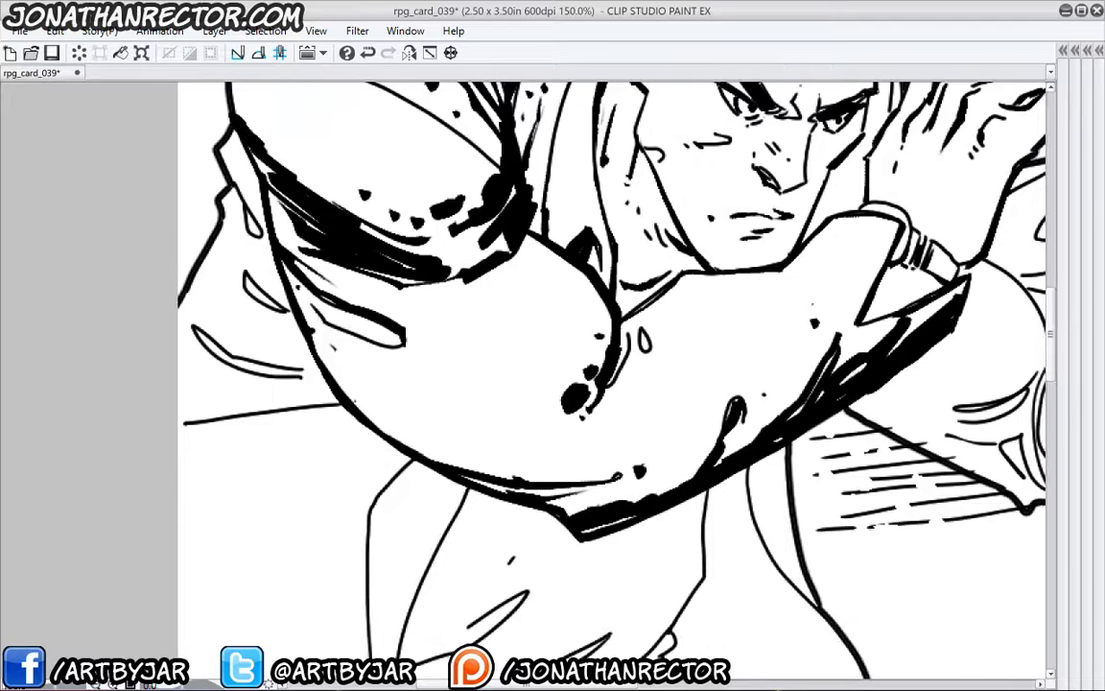
{"action": "left_click_drag", "start_coordinate": [392, 433], "coordinate": [434, 448]}
{"action": "left_click_drag", "start_coordinate": [433, 448], "coordinate": [483, 461]}
{"action": "left_click", "coordinate": [504, 461]}
{"action": "left_click_drag", "start_coordinate": [381, 394], "coordinate": [400, 513]}
{"action": "left_click_drag", "start_coordinate": [481, 513], "coordinate": [461, 486]}
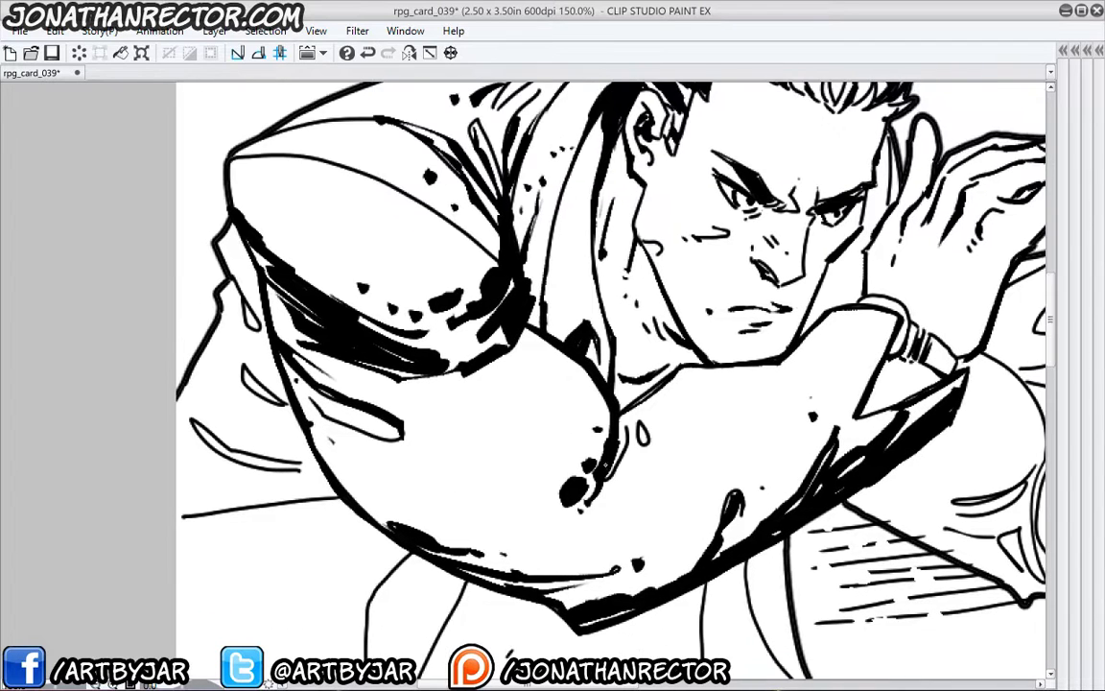
- Ink a curved black shadow with specks around the teardrop fold in the elbow crease and darken the arm's underside near the elbow tip
{"action": "left_click", "coordinate": [629, 477]}
{"action": "left_click_drag", "start_coordinate": [647, 418], "coordinate": [637, 474]}
{"action": "mouse_move", "coordinate": [650, 417]}
{"action": "left_mouse_down"}
{"action": "mouse_move", "coordinate": [656, 451]}
{"action": "mouse_move", "coordinate": [613, 510]}
{"action": "left_mouse_up"}
{"action": "left_click", "coordinate": [613, 498]}
{"action": "left_click", "coordinate": [593, 519]}
{"action": "left_click", "coordinate": [580, 462]}
{"action": "mouse_move", "coordinate": [597, 559]}
{"action": "left_mouse_down"}
{"action": "mouse_move", "coordinate": [581, 575]}
{"action": "mouse_move", "coordinate": [487, 579]}
{"action": "left_mouse_up"}
{"action": "left_click", "coordinate": [467, 568]}
- Add short shadow strokes under the black band of the left fighter's upper sleeve, around the long fold below it
{"action": "left_click_drag", "start_coordinate": [310, 410], "coordinate": [307, 432]}
{"action": "left_click_drag", "start_coordinate": [357, 395], "coordinate": [385, 418]}
{"action": "mouse_move", "coordinate": [377, 381]}
{"action": "left_mouse_down"}
{"action": "mouse_move", "coordinate": [292, 341]}
{"action": "mouse_move", "coordinate": [340, 369]}
{"action": "left_mouse_up"}
{"action": "mouse_move", "coordinate": [271, 388]}
{"action": "left_mouse_down"}
{"action": "mouse_move", "coordinate": [290, 354]}
{"action": "mouse_move", "coordinate": [430, 389]}
{"action": "left_mouse_up"}
{"action": "mouse_move", "coordinate": [549, 368]}
{"action": "left_mouse_down"}
{"action": "mouse_move", "coordinate": [370, 331]}
{"action": "mouse_move", "coordinate": [464, 330]}
{"action": "left_mouse_up"}
{"action": "left_click_drag", "start_coordinate": [516, 464], "coordinate": [518, 446]}
{"action": "left_click_drag", "start_coordinate": [508, 454], "coordinate": [534, 462]}
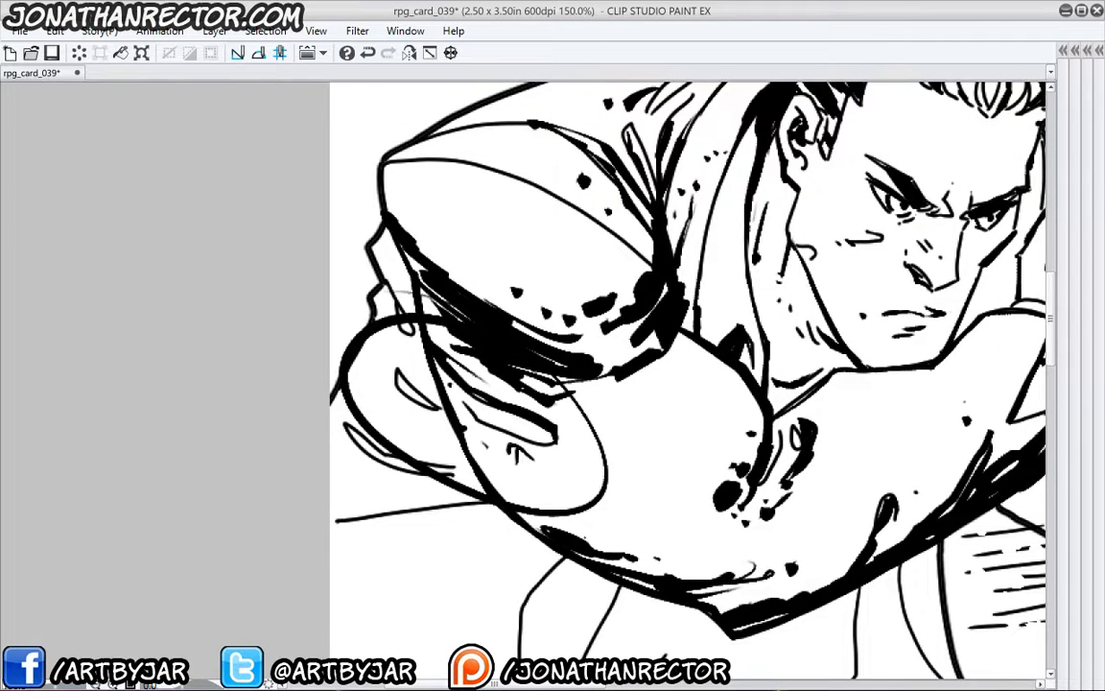
{"action": "key", "text": "ctrl+z"}
{"action": "key", "text": "ctrl+z"}
{"action": "key", "text": "ctrl+z"}
{"action": "key", "text": "ctrl+z"}
- Thicken the outline at the left fighter's shoulder tip with black where the sleeve seam meets the jacket
{"action": "left_click_drag", "start_coordinate": [377, 493], "coordinate": [342, 565]}
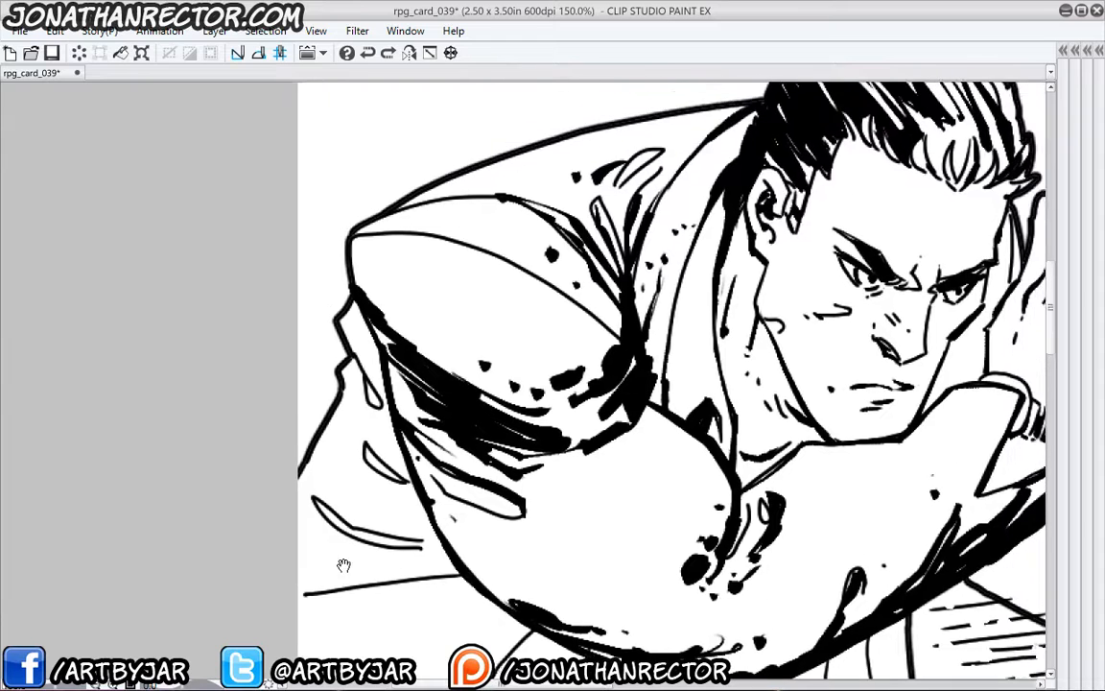
{"action": "scroll", "coordinate": [287, 464], "scroll_direction": "down", "scroll_amount": 1}
{"action": "left_click_drag", "start_coordinate": [403, 244], "coordinate": [407, 195]}
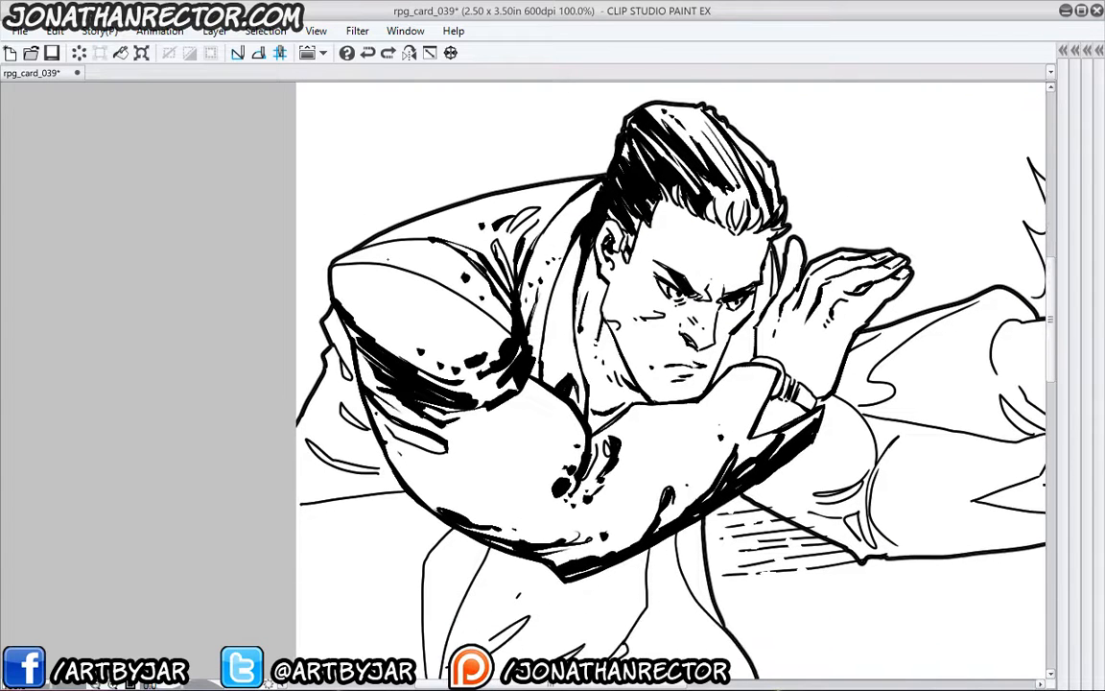
{"action": "mouse_move", "coordinate": [369, 255]}
{"action": "left_mouse_down"}
{"action": "mouse_move", "coordinate": [336, 269]}
{"action": "mouse_move", "coordinate": [337, 301]}
{"action": "mouse_move", "coordinate": [380, 241]}
{"action": "left_mouse_up"}
{"action": "left_click_drag", "start_coordinate": [351, 413], "coordinate": [409, 346]}
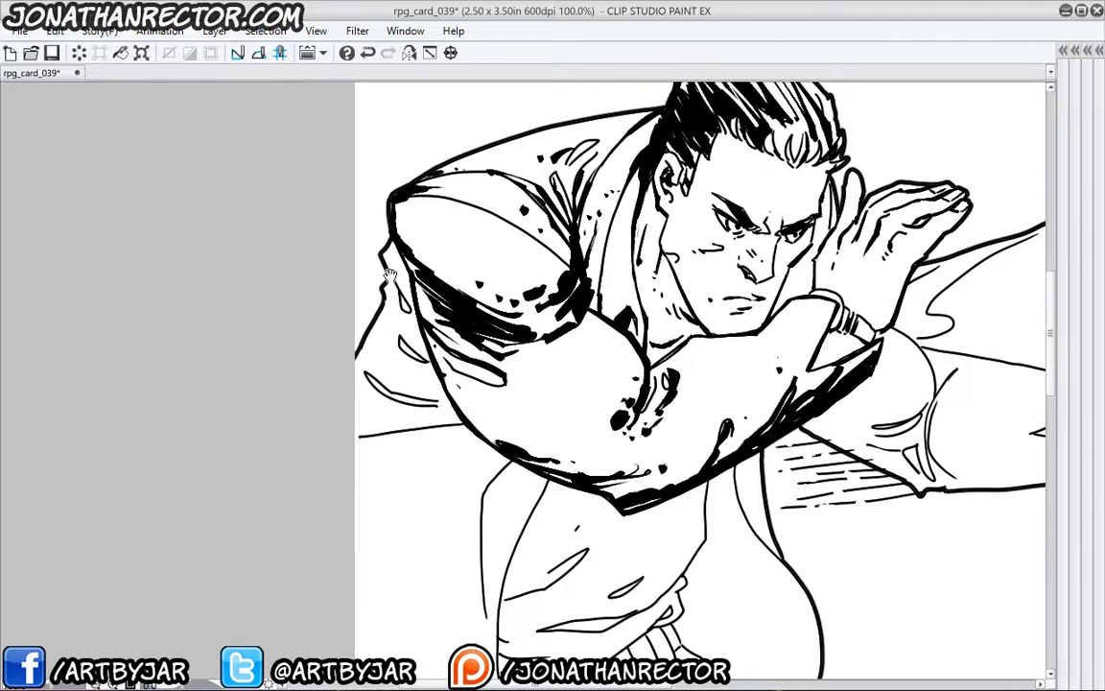
- Ink heavy outlines and black shadows in the jacket folds behind the left fighter's bent arm
{"action": "mouse_move", "coordinate": [383, 270]}
{"action": "left_mouse_down"}
{"action": "mouse_move", "coordinate": [414, 313]}
{"action": "mouse_move", "coordinate": [406, 297]}
{"action": "left_mouse_up"}
{"action": "left_click_drag", "start_coordinate": [406, 301], "coordinate": [429, 361]}
{"action": "mouse_move", "coordinate": [406, 337]}
{"action": "left_mouse_down"}
{"action": "mouse_move", "coordinate": [392, 329]}
{"action": "mouse_move", "coordinate": [396, 340]}
{"action": "left_mouse_up"}
{"action": "left_click_drag", "start_coordinate": [428, 369], "coordinate": [432, 376]}
{"action": "left_click_drag", "start_coordinate": [413, 366], "coordinate": [435, 396]}
{"action": "left_click_drag", "start_coordinate": [435, 394], "coordinate": [358, 368]}
{"action": "left_click_drag", "start_coordinate": [358, 371], "coordinate": [398, 405]}
{"action": "left_click_drag", "start_coordinate": [391, 401], "coordinate": [455, 416]}
- Ink a solid black band from the page edge to the arm beneath the rear jacket folds, adding small specks beside the arm
{"action": "mouse_move", "coordinate": [356, 423]}
{"action": "left_mouse_down"}
{"action": "mouse_move", "coordinate": [462, 421]}
{"action": "mouse_move", "coordinate": [447, 420]}
{"action": "left_mouse_up"}
{"action": "mouse_move", "coordinate": [356, 438]}
{"action": "left_mouse_down"}
{"action": "mouse_move", "coordinate": [456, 422]}
{"action": "mouse_move", "coordinate": [373, 428]}
{"action": "left_mouse_up"}
{"action": "left_click_drag", "start_coordinate": [445, 400], "coordinate": [449, 409]}
{"action": "left_click_drag", "start_coordinate": [436, 361], "coordinate": [442, 372]}
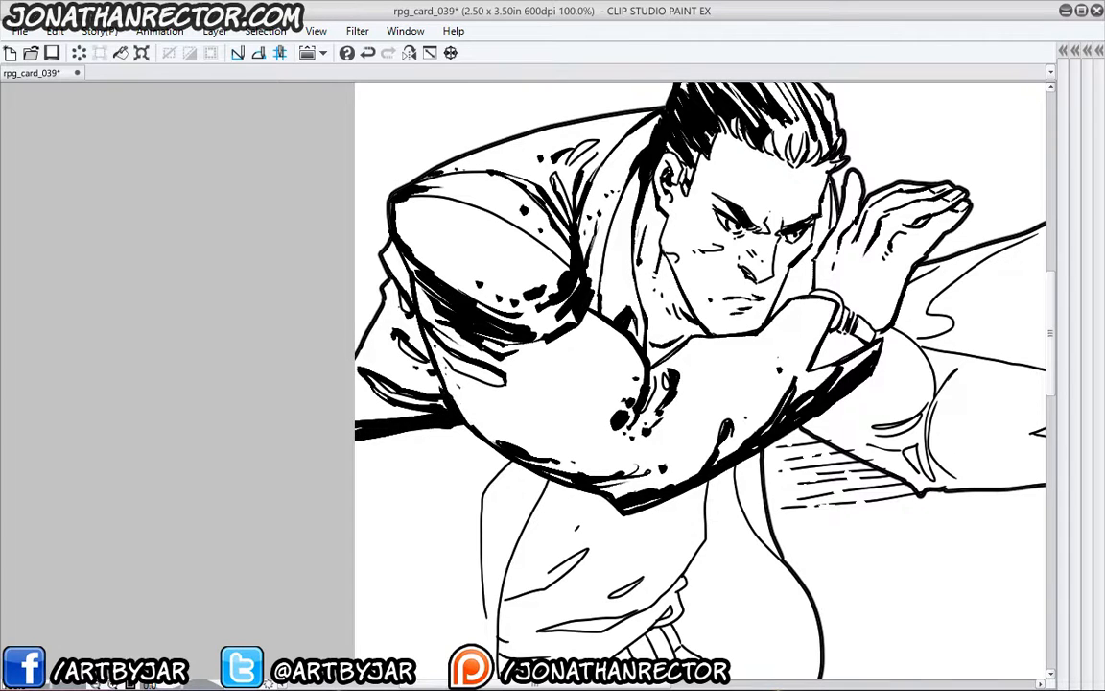
- Draw a narrow angular fold with a dotted tail beside the open jacket edge at the torso and thicken the inner edge's upper end
{"action": "scroll", "coordinate": [381, 513], "scroll_direction": "down", "scroll_amount": 5}
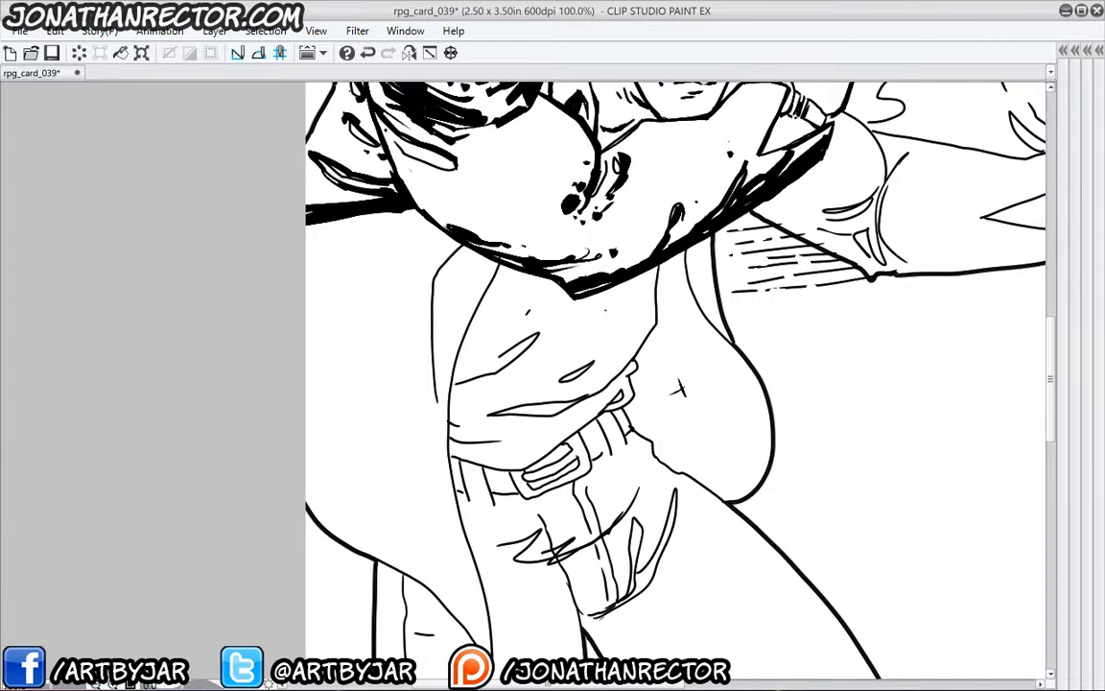
{"action": "left_click_drag", "start_coordinate": [384, 427], "coordinate": [506, 435]}
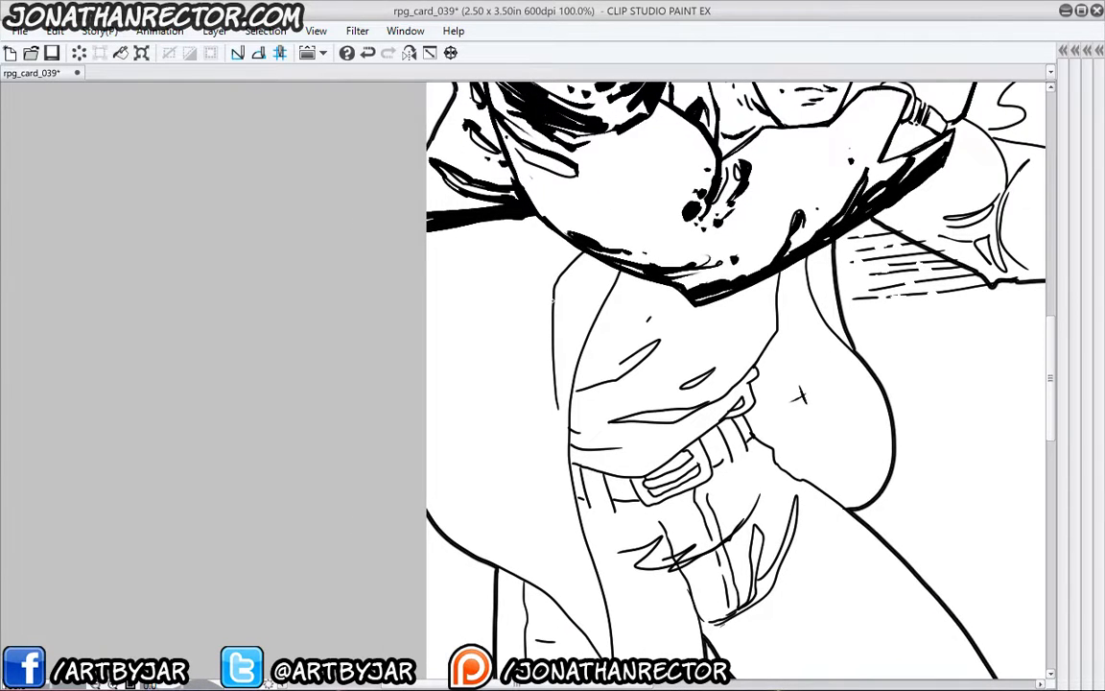
{"action": "mouse_move", "coordinate": [553, 301]}
{"action": "left_mouse_down"}
{"action": "mouse_move", "coordinate": [534, 332]}
{"action": "mouse_move", "coordinate": [562, 456]}
{"action": "left_mouse_up"}
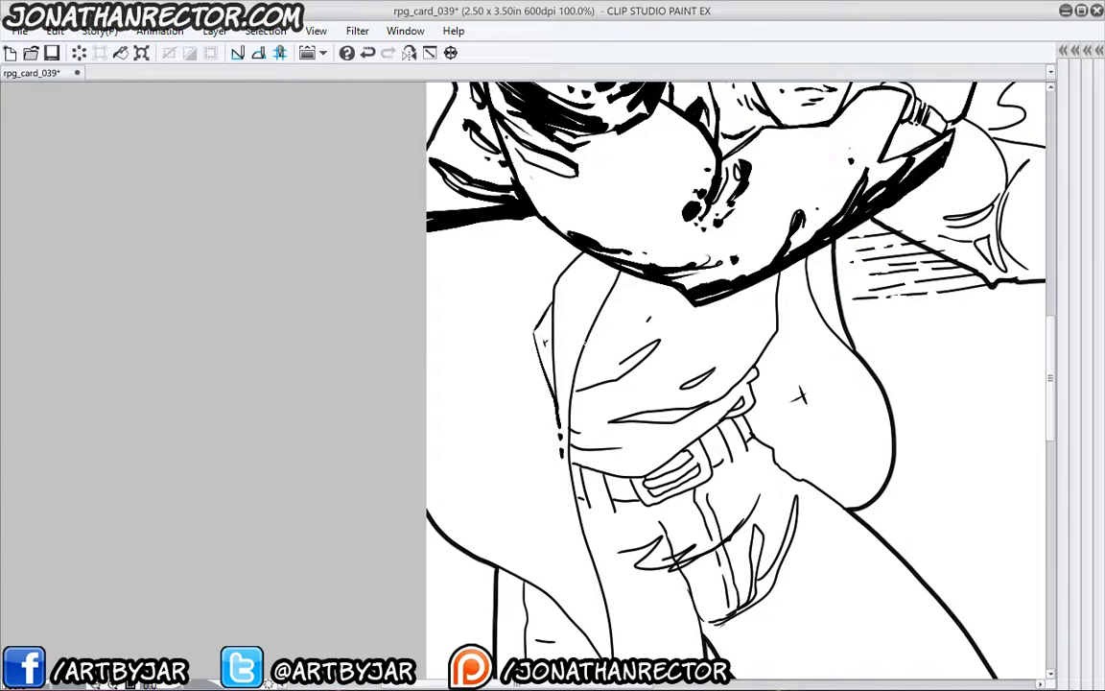
{"action": "left_click_drag", "start_coordinate": [621, 266], "coordinate": [604, 309]}
{"action": "left_click_drag", "start_coordinate": [422, 365], "coordinate": [496, 450]}
{"action": "mouse_move", "coordinate": [575, 337]}
{"action": "left_mouse_down"}
{"action": "mouse_move", "coordinate": [531, 355]}
{"action": "mouse_move", "coordinate": [577, 333]}
{"action": "left_mouse_up"}
- Draw the hanging coat flap's edge with long pointed folds, a black wedge and small dots beside the left fighter's hip
{"action": "mouse_move", "coordinate": [437, 463]}
{"action": "left_mouse_down"}
{"action": "mouse_move", "coordinate": [478, 409]}
{"action": "mouse_move", "coordinate": [455, 306]}
{"action": "mouse_move", "coordinate": [628, 493]}
{"action": "left_mouse_up"}
{"action": "left_click_drag", "start_coordinate": [587, 411], "coordinate": [671, 534]}
{"action": "left_click_drag", "start_coordinate": [543, 349], "coordinate": [574, 389]}
{"action": "left_click_drag", "start_coordinate": [528, 314], "coordinate": [574, 389]}
{"action": "mouse_move", "coordinate": [547, 349]}
{"action": "left_mouse_down"}
{"action": "mouse_move", "coordinate": [575, 388]}
{"action": "mouse_move", "coordinate": [617, 498]}
{"action": "mouse_move", "coordinate": [544, 461]}
{"action": "left_mouse_up"}
{"action": "left_click", "coordinate": [506, 285]}
{"action": "left_click", "coordinate": [519, 300]}
{"action": "left_click_drag", "start_coordinate": [544, 461], "coordinate": [510, 387]}
{"action": "left_click_drag", "start_coordinate": [513, 387], "coordinate": [554, 428]}
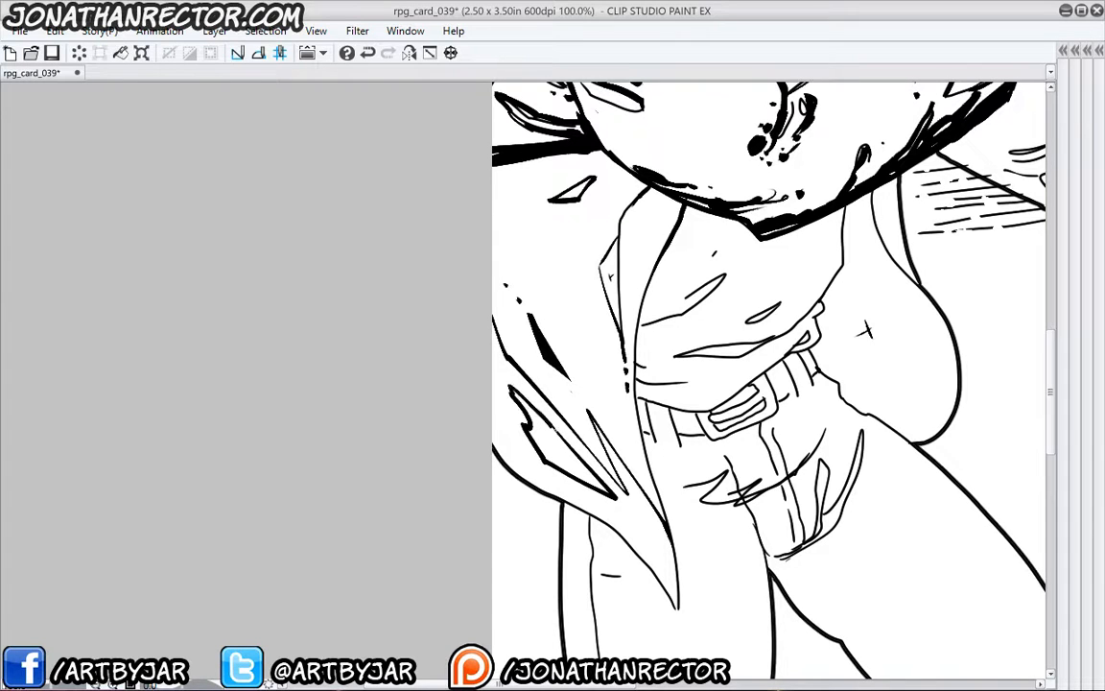
- Ink the shirt's diagonal folds above the belt with heavier tapered strokes and a few specks
{"action": "scroll", "coordinate": [445, 388], "scroll_direction": "up", "scroll_amount": 3}
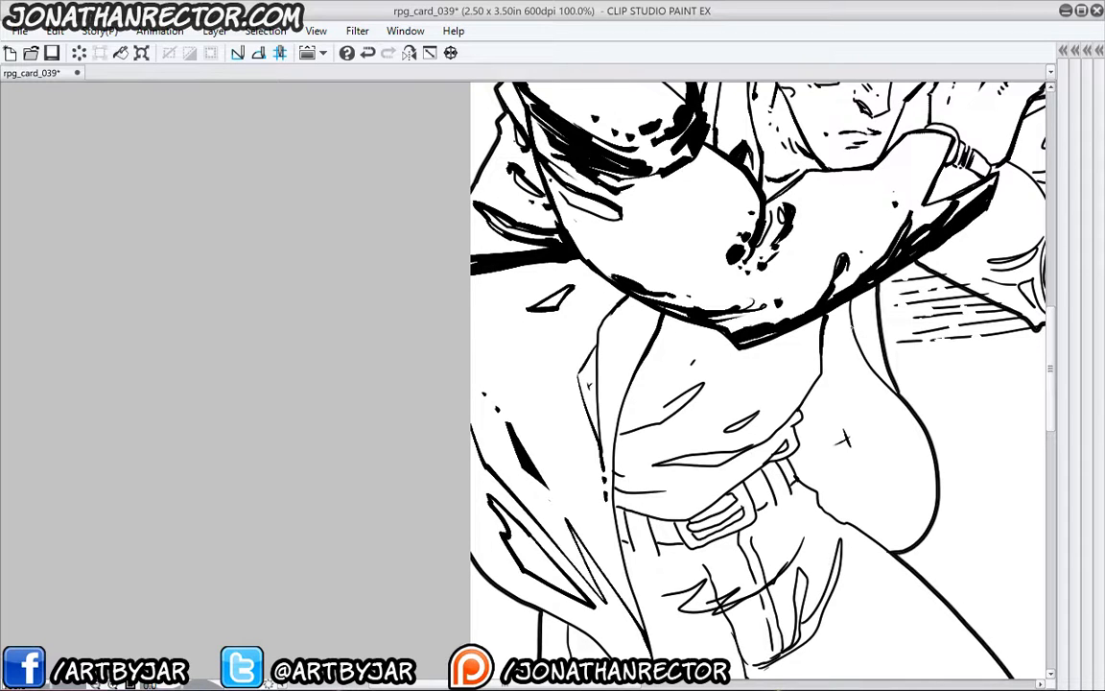
{"action": "mouse_move", "coordinate": [519, 446]}
{"action": "left_mouse_down"}
{"action": "mouse_move", "coordinate": [505, 498]}
{"action": "mouse_move", "coordinate": [507, 444]}
{"action": "left_mouse_up"}
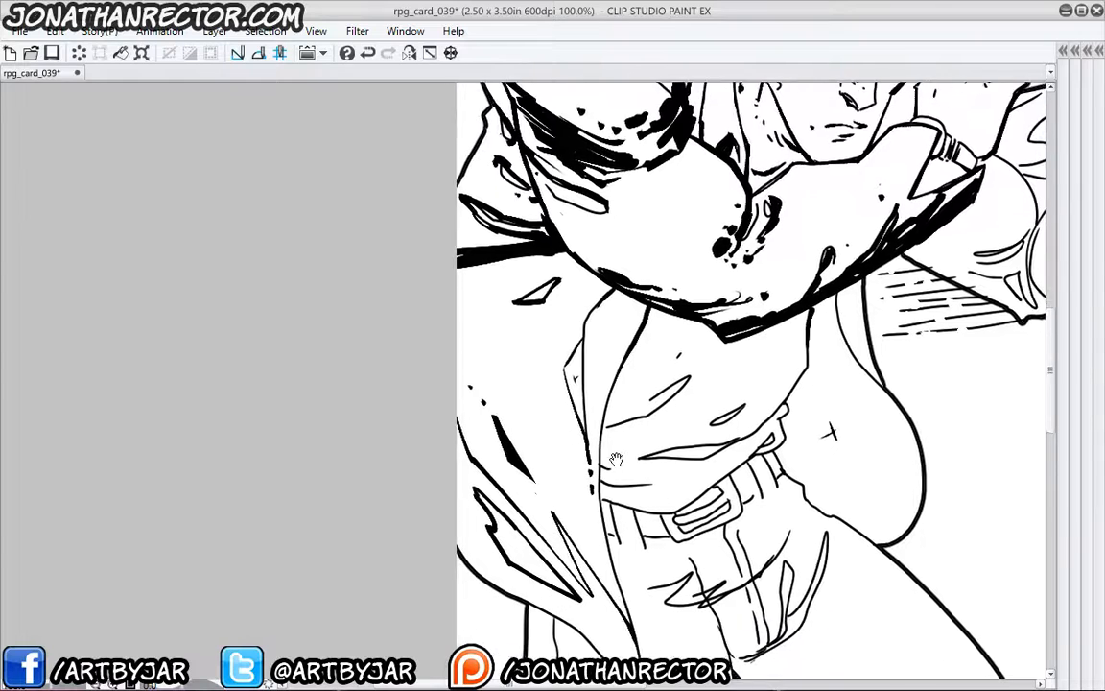
{"action": "left_click_drag", "start_coordinate": [616, 462], "coordinate": [675, 439]}
{"action": "mouse_move", "coordinate": [746, 357]}
{"action": "left_mouse_down"}
{"action": "mouse_move", "coordinate": [711, 392]}
{"action": "mouse_move", "coordinate": [654, 409]}
{"action": "left_mouse_up"}
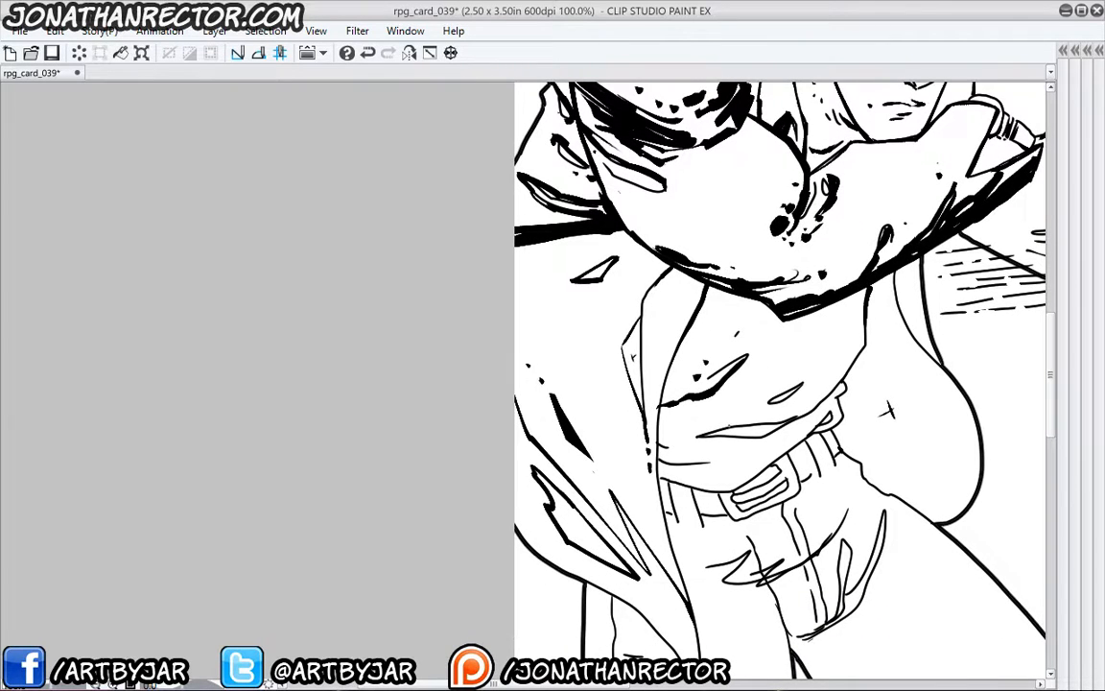
{"action": "mouse_move", "coordinate": [699, 437]}
{"action": "left_mouse_down"}
{"action": "mouse_move", "coordinate": [736, 421]}
{"action": "mouse_move", "coordinate": [807, 419]}
{"action": "mouse_move", "coordinate": [823, 403]}
{"action": "mouse_move", "coordinate": [766, 402]}
{"action": "mouse_move", "coordinate": [839, 359]}
{"action": "left_mouse_up"}
- Ink a thick black line along the shirt's hem above the belt and up its corner at the jacket edge
{"action": "left_click_drag", "start_coordinate": [914, 343], "coordinate": [865, 395]}
{"action": "left_click_drag", "start_coordinate": [907, 362], "coordinate": [833, 415]}
{"action": "left_click_drag", "start_coordinate": [885, 389], "coordinate": [833, 422]}
{"action": "mouse_move", "coordinate": [832, 420]}
{"action": "left_mouse_down"}
{"action": "mouse_move", "coordinate": [798, 446]}
{"action": "mouse_move", "coordinate": [734, 436]}
{"action": "left_mouse_up"}
{"action": "mouse_move", "coordinate": [742, 439]}
{"action": "left_mouse_down"}
{"action": "mouse_move", "coordinate": [728, 431]}
{"action": "mouse_move", "coordinate": [734, 393]}
{"action": "left_mouse_up"}
- Add black shadow patches and specks above the shirt's hem, and speckled fold shadows on the shirt beneath the arm
{"action": "left_click", "coordinate": [771, 409]}
{"action": "left_click_drag", "start_coordinate": [740, 396], "coordinate": [766, 416]}
{"action": "mouse_move", "coordinate": [806, 408]}
{"action": "left_mouse_down"}
{"action": "mouse_move", "coordinate": [761, 410]}
{"action": "mouse_move", "coordinate": [797, 415]}
{"action": "left_mouse_up"}
{"action": "left_click_drag", "start_coordinate": [788, 428], "coordinate": [771, 436]}
{"action": "left_click_drag", "start_coordinate": [820, 422], "coordinate": [756, 432]}
{"action": "left_click_drag", "start_coordinate": [759, 429], "coordinate": [737, 426]}
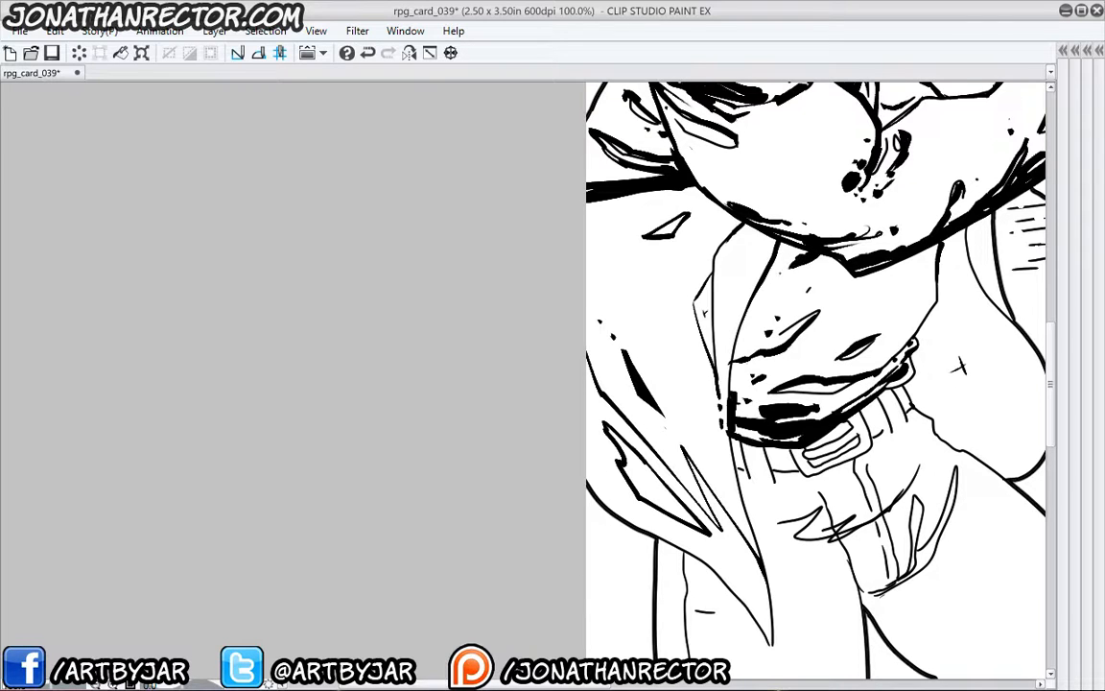
{"action": "mouse_move", "coordinate": [839, 332]}
{"action": "left_mouse_down"}
{"action": "mouse_move", "coordinate": [779, 362]}
{"action": "mouse_move", "coordinate": [804, 307]}
{"action": "left_mouse_up"}
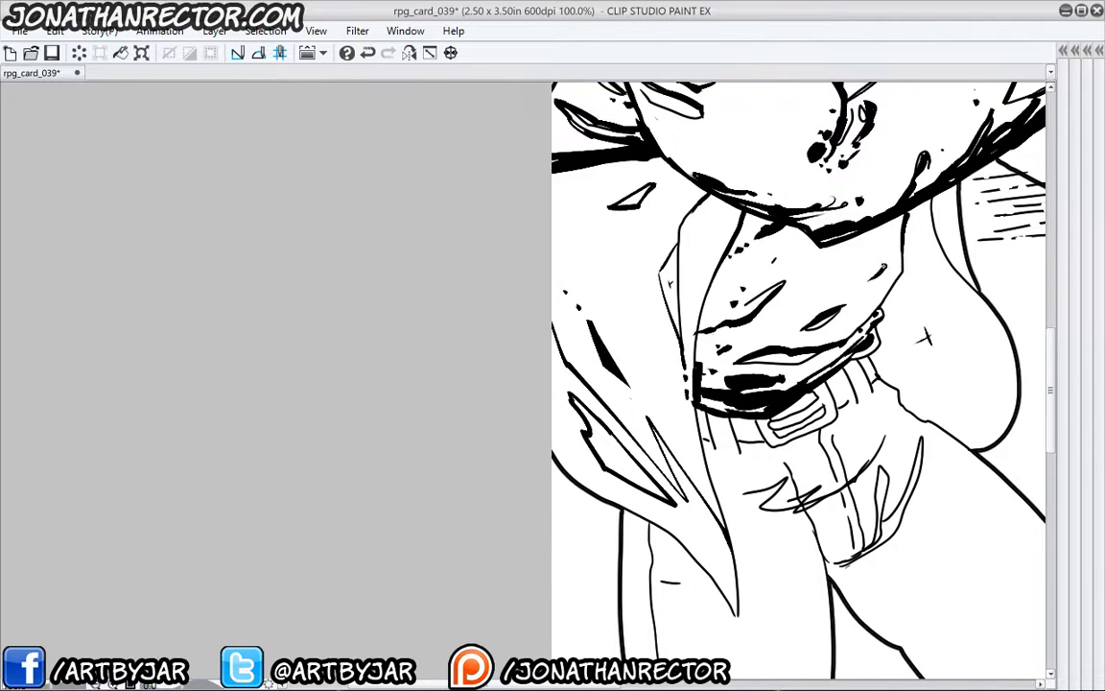
{"action": "left_click_drag", "start_coordinate": [925, 336], "coordinate": [881, 391]}
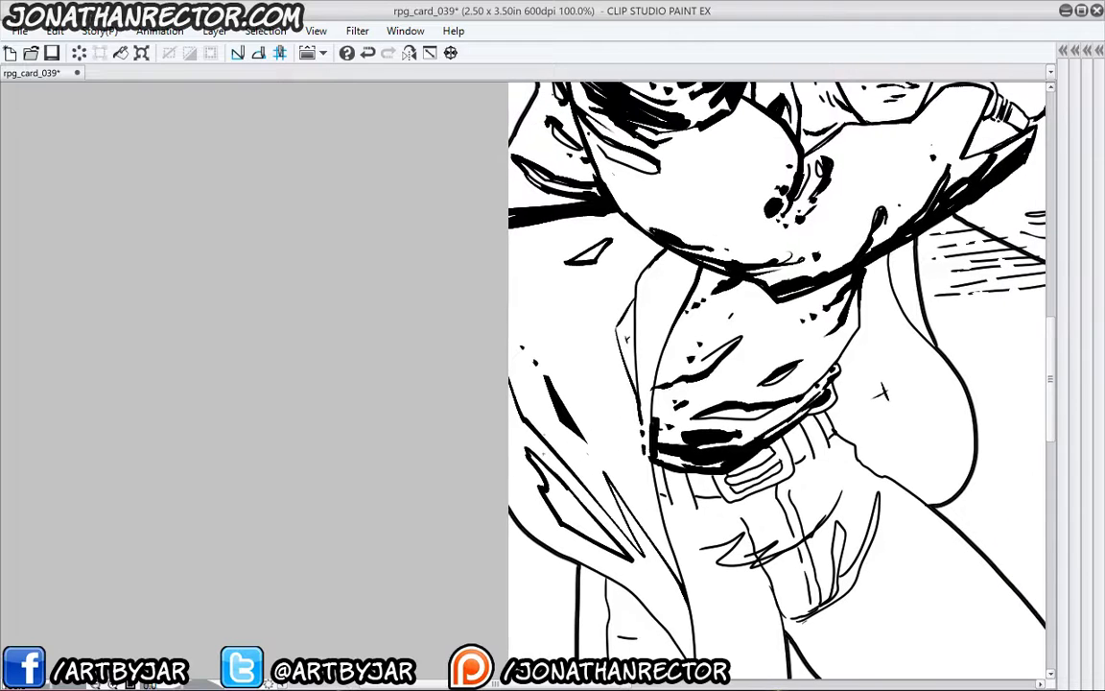
- Fill the jacket's inside behind the waist, the narrow angular fold and the lower coat flap with solid black
{"action": "left_click", "coordinate": [883, 365]}
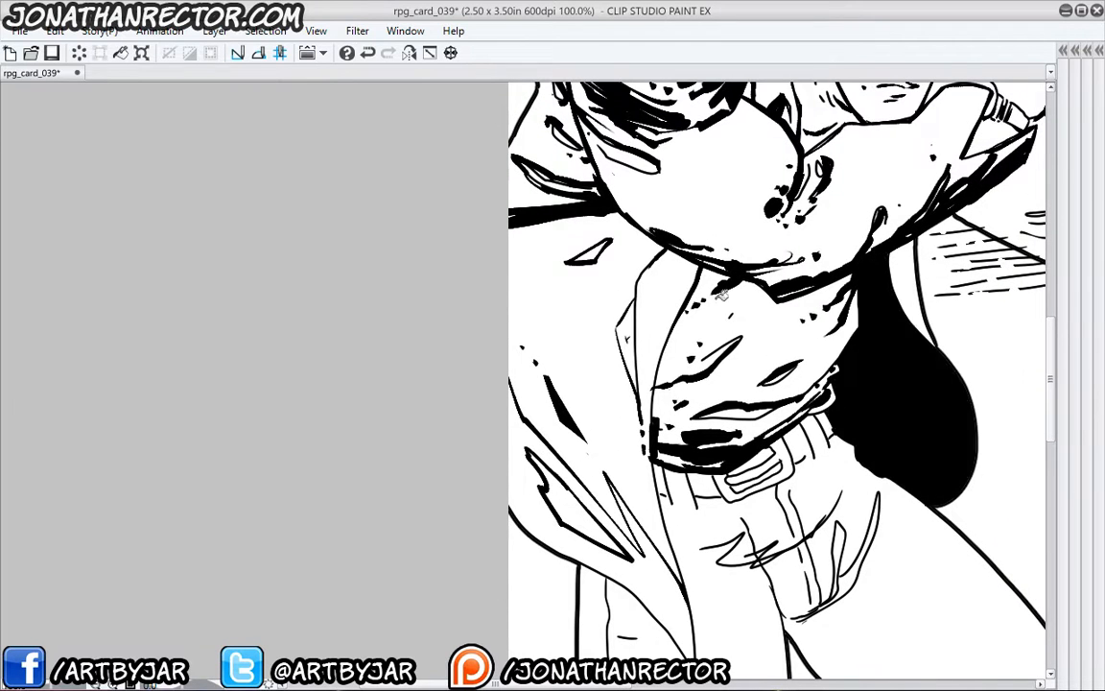
{"action": "left_click", "coordinate": [627, 321]}
{"action": "left_click", "coordinate": [521, 431]}
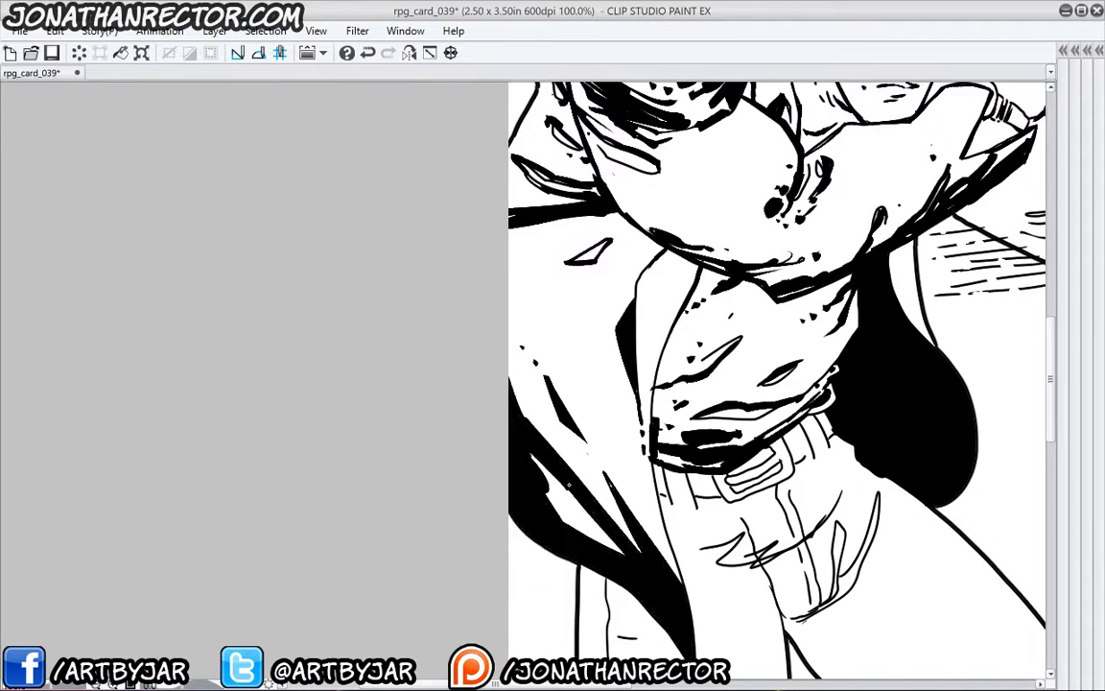
- Add small ink specks inside the open jacket edge just below the left fighter's bent arm
{"action": "left_click_drag", "start_coordinate": [608, 475], "coordinate": [579, 361]}
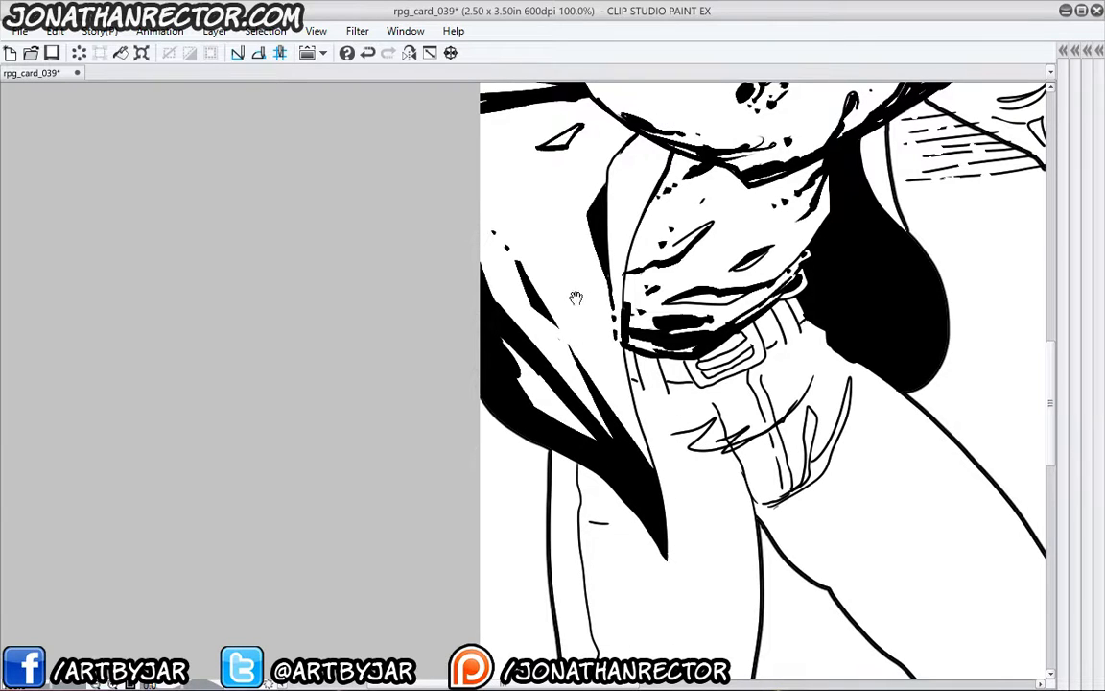
{"action": "left_click_drag", "start_coordinate": [579, 360], "coordinate": [584, 419]}
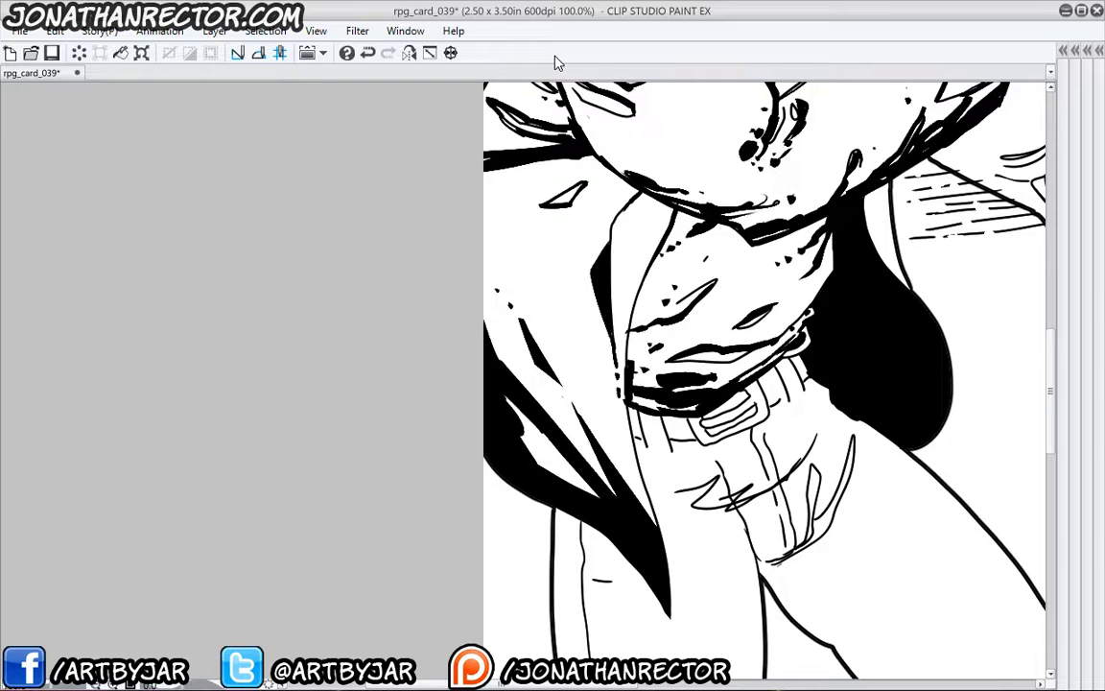
{"action": "mouse_move", "coordinate": [572, 352]}
{"action": "left_mouse_down"}
{"action": "mouse_move", "coordinate": [574, 398]}
{"action": "mouse_move", "coordinate": [617, 410]}
{"action": "mouse_move", "coordinate": [615, 371]}
{"action": "left_mouse_up"}
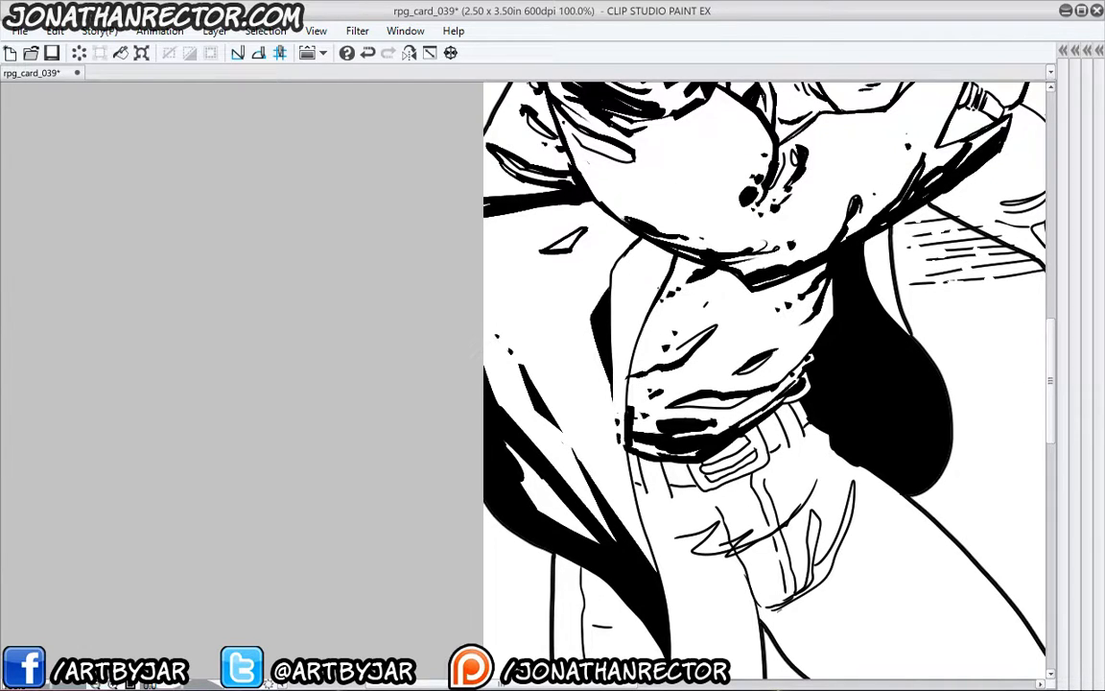
{"action": "left_click_drag", "start_coordinate": [647, 281], "coordinate": [604, 410]}
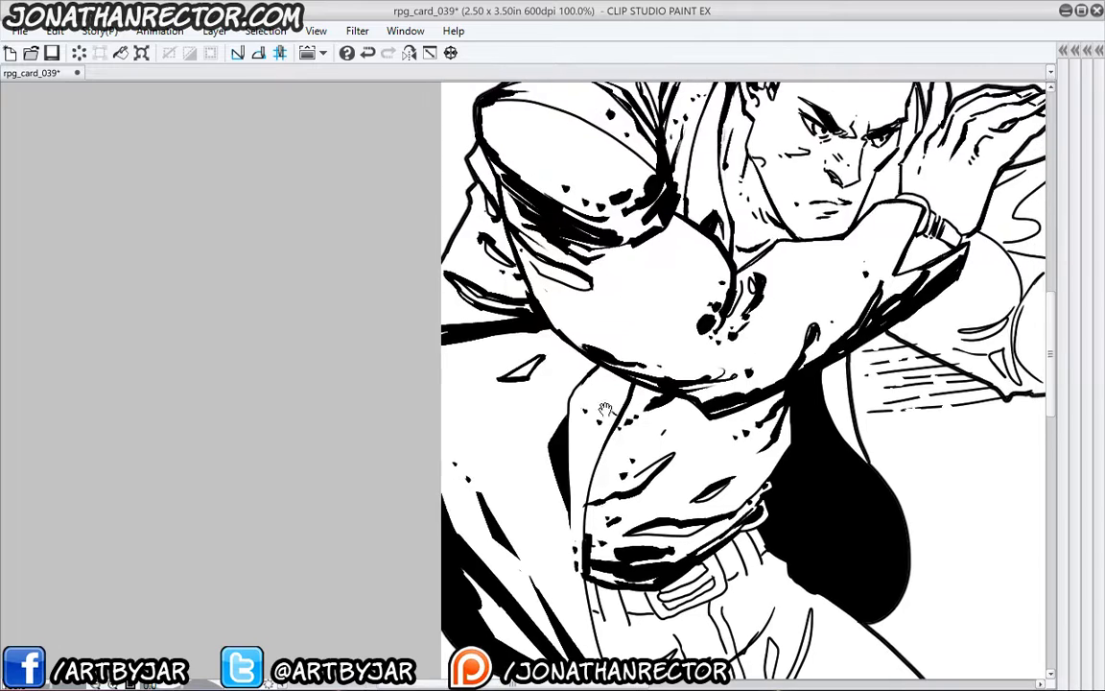
- Ink the elbow outline and black crease shadows on the left fighter's extended arm, with tapered strokes just past the elbow
{"action": "left_click_drag", "start_coordinate": [573, 369], "coordinate": [543, 544]}
{"action": "left_click_drag", "start_coordinate": [687, 376], "coordinate": [665, 328]}
{"action": "left_click_drag", "start_coordinate": [731, 407], "coordinate": [632, 388]}
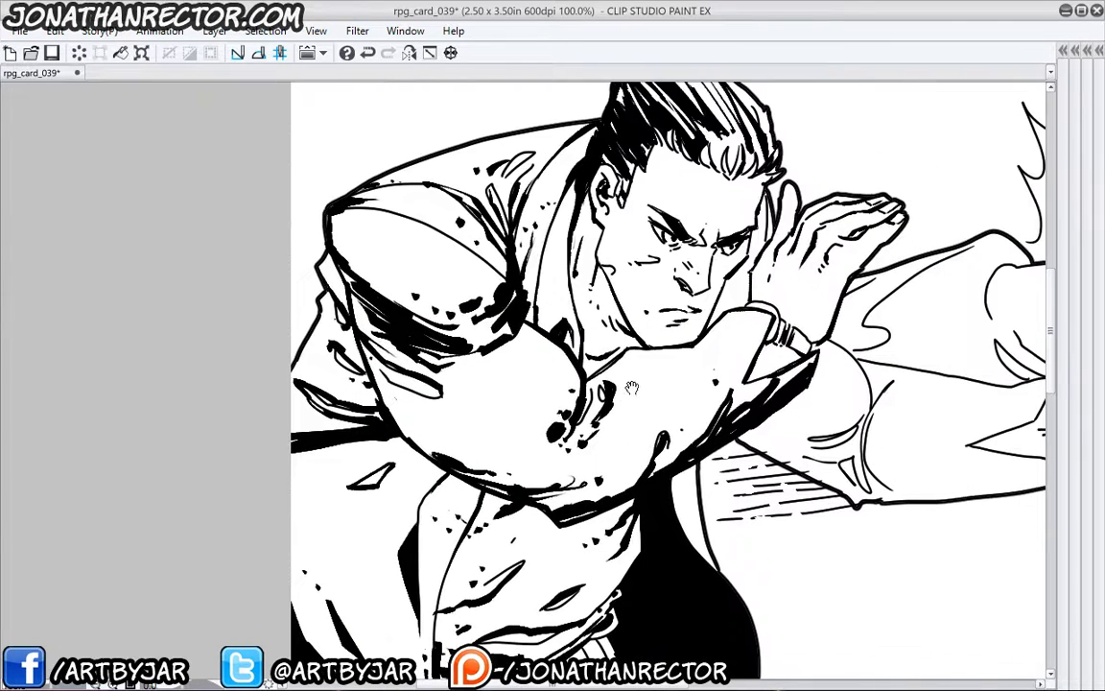
{"action": "left_click_drag", "start_coordinate": [704, 388], "coordinate": [541, 355]}
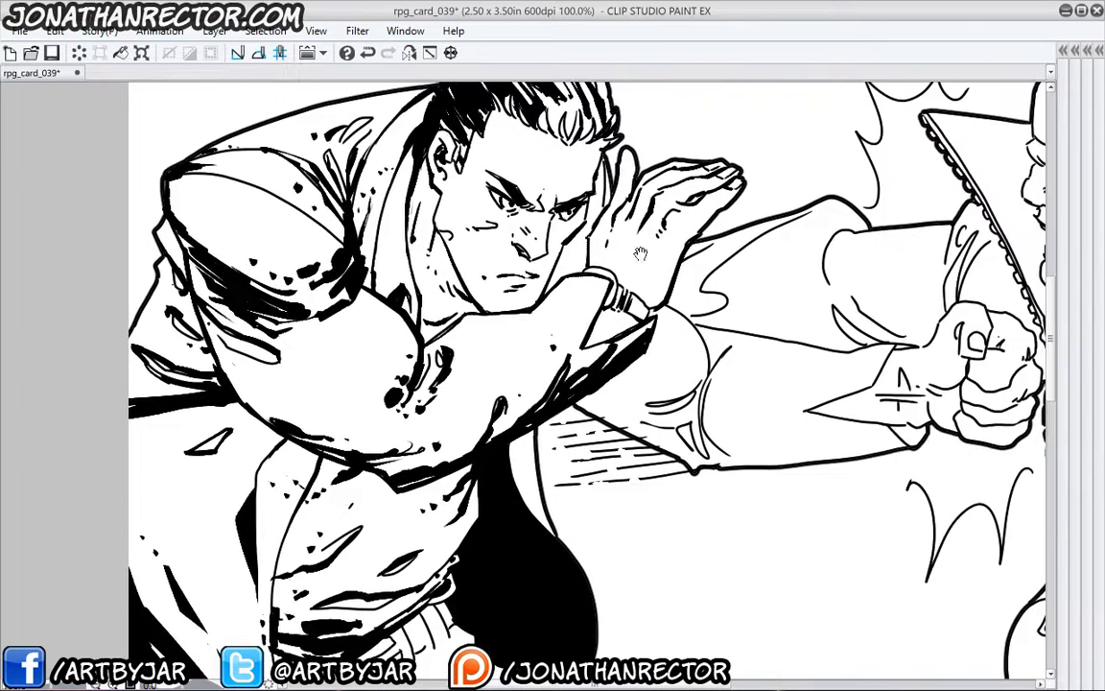
{"action": "mouse_move", "coordinate": [676, 311]}
{"action": "left_mouse_down"}
{"action": "mouse_move", "coordinate": [707, 345]}
{"action": "mouse_move", "coordinate": [706, 372]}
{"action": "mouse_move", "coordinate": [645, 401]}
{"action": "mouse_move", "coordinate": [659, 390]}
{"action": "mouse_move", "coordinate": [686, 407]}
{"action": "mouse_move", "coordinate": [668, 416]}
{"action": "left_mouse_up"}
{"action": "left_click_drag", "start_coordinate": [710, 373], "coordinate": [706, 453]}
{"action": "mouse_move", "coordinate": [684, 428]}
{"action": "left_mouse_down"}
{"action": "mouse_move", "coordinate": [695, 461]}
{"action": "mouse_move", "coordinate": [675, 423]}
{"action": "left_mouse_up"}
{"action": "mouse_move", "coordinate": [679, 420]}
{"action": "left_mouse_down"}
{"action": "mouse_move", "coordinate": [656, 432]}
{"action": "mouse_move", "coordinate": [637, 422]}
{"action": "left_mouse_up"}
{"action": "mouse_move", "coordinate": [619, 421]}
{"action": "left_mouse_down"}
{"action": "mouse_move", "coordinate": [577, 404]}
{"action": "mouse_move", "coordinate": [680, 460]}
{"action": "left_mouse_up"}
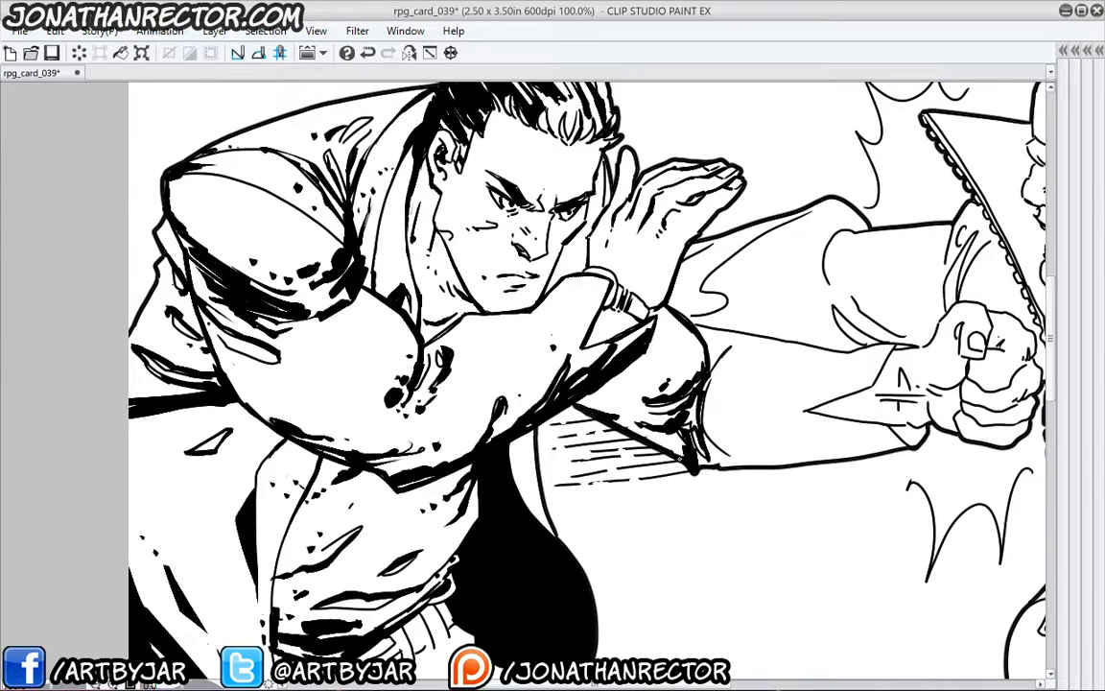
{"action": "left_click", "coordinate": [601, 398]}
{"action": "left_click_drag", "start_coordinate": [712, 371], "coordinate": [731, 453]}
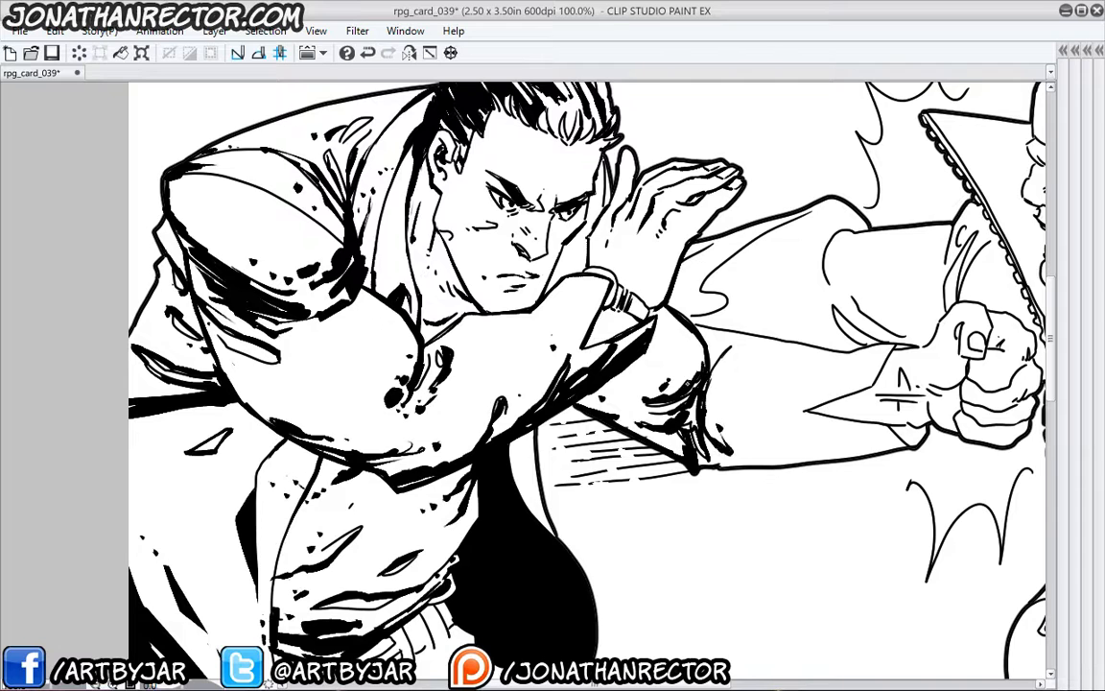
- Thicken the extended forearm's upper line and pointed cuff, and ink a black shadow beneath the wrist
{"action": "left_click_drag", "start_coordinate": [649, 384], "coordinate": [423, 397]}
{"action": "left_click_drag", "start_coordinate": [498, 346], "coordinate": [646, 369]}
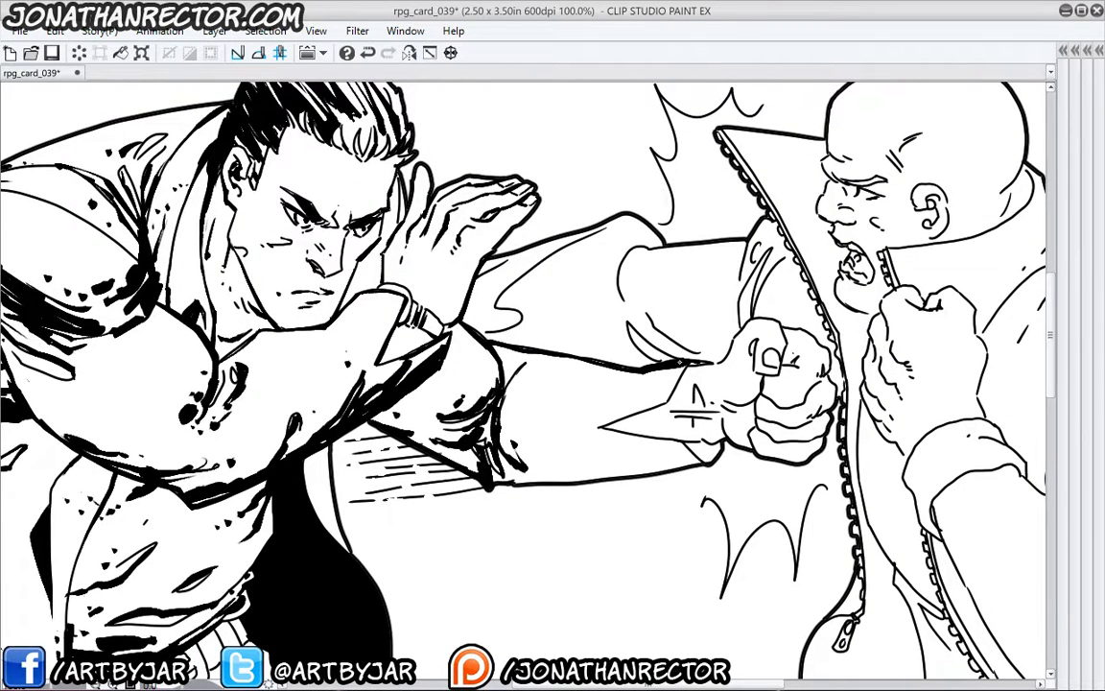
{"action": "mouse_move", "coordinate": [687, 370]}
{"action": "left_mouse_down"}
{"action": "mouse_move", "coordinate": [645, 414]}
{"action": "mouse_move", "coordinate": [603, 427]}
{"action": "left_mouse_up"}
{"action": "mouse_move", "coordinate": [700, 445]}
{"action": "left_mouse_down"}
{"action": "mouse_move", "coordinate": [719, 444]}
{"action": "mouse_move", "coordinate": [713, 462]}
{"action": "mouse_move", "coordinate": [685, 443]}
{"action": "left_mouse_up"}
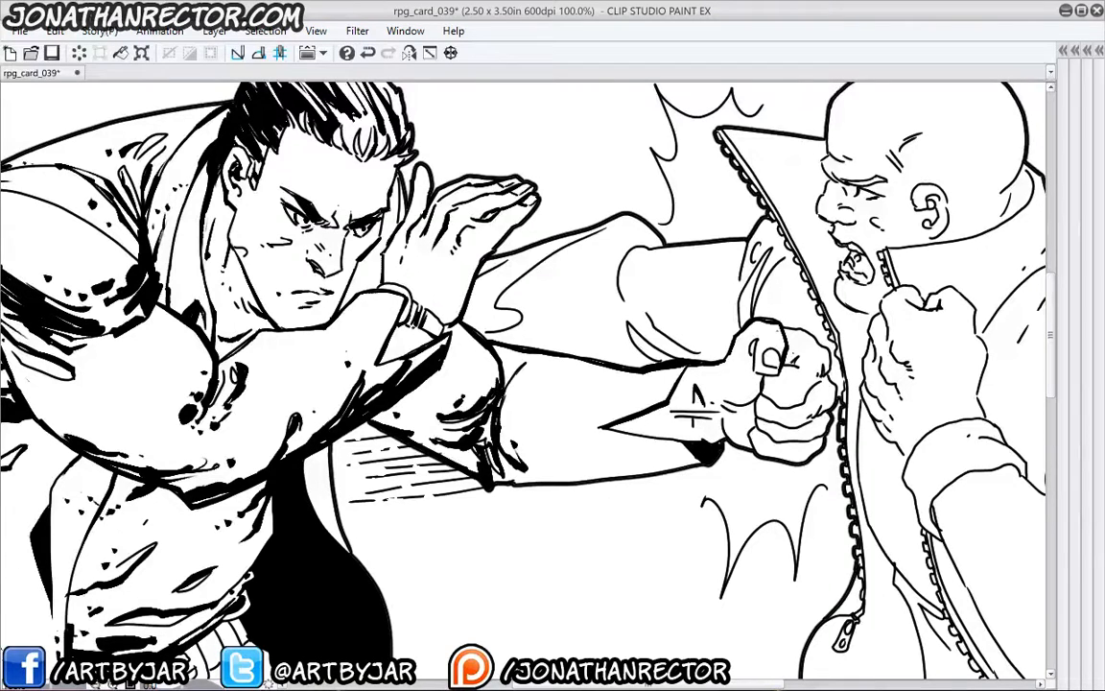
- Ink heavier lines around the thumb and thumbnail of the left fighter's extended fist
{"action": "mouse_move", "coordinate": [783, 359]}
{"action": "left_mouse_down"}
{"action": "mouse_move", "coordinate": [780, 351]}
{"action": "mouse_move", "coordinate": [752, 365]}
{"action": "mouse_move", "coordinate": [755, 373]}
{"action": "left_mouse_up"}
{"action": "left_click_drag", "start_coordinate": [761, 373], "coordinate": [780, 370]}
{"action": "mouse_move", "coordinate": [705, 295]}
{"action": "left_mouse_down"}
{"action": "mouse_move", "coordinate": [743, 313]}
{"action": "mouse_move", "coordinate": [754, 369]}
{"action": "left_mouse_up"}
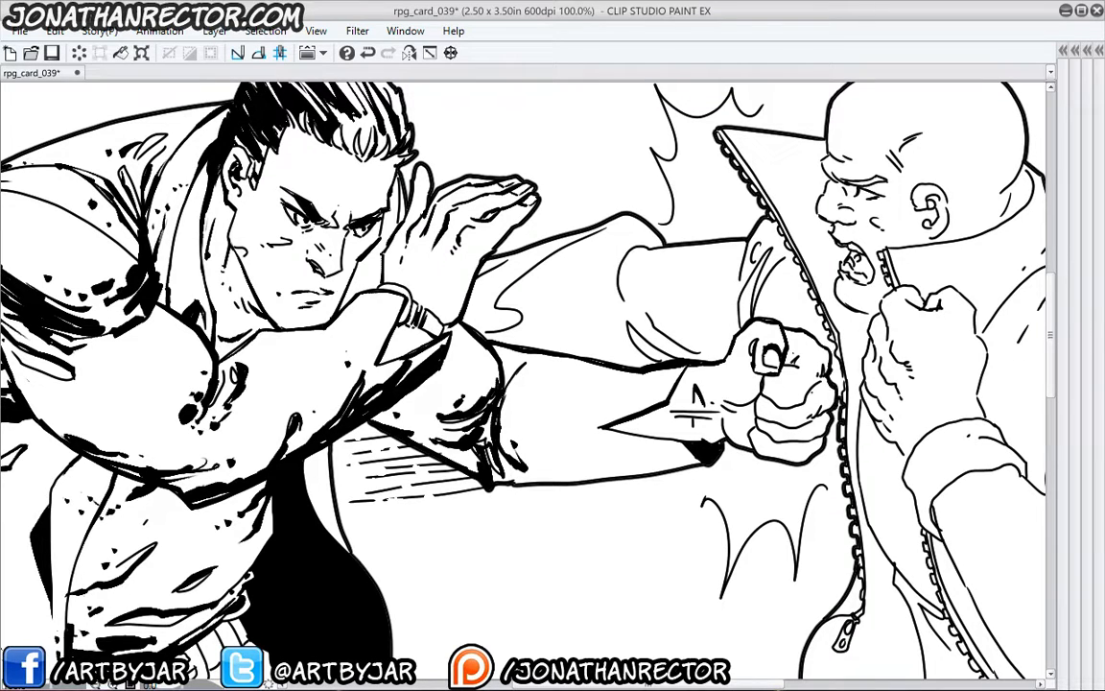
- Ink heavier crease lines between the curled fingers of the left fighter's extended fist
{"action": "mouse_move", "coordinate": [831, 385]}
{"action": "left_mouse_down"}
{"action": "mouse_move", "coordinate": [814, 407]}
{"action": "mouse_move", "coordinate": [772, 401]}
{"action": "mouse_move", "coordinate": [769, 385]}
{"action": "left_mouse_up"}
{"action": "left_click_drag", "start_coordinate": [820, 424], "coordinate": [796, 432]}
{"action": "mouse_move", "coordinate": [711, 386]}
{"action": "left_mouse_down"}
{"action": "mouse_move", "coordinate": [682, 376]}
{"action": "mouse_move", "coordinate": [679, 356]}
{"action": "left_mouse_up"}
{"action": "left_click_drag", "start_coordinate": [771, 428], "coordinate": [754, 441]}
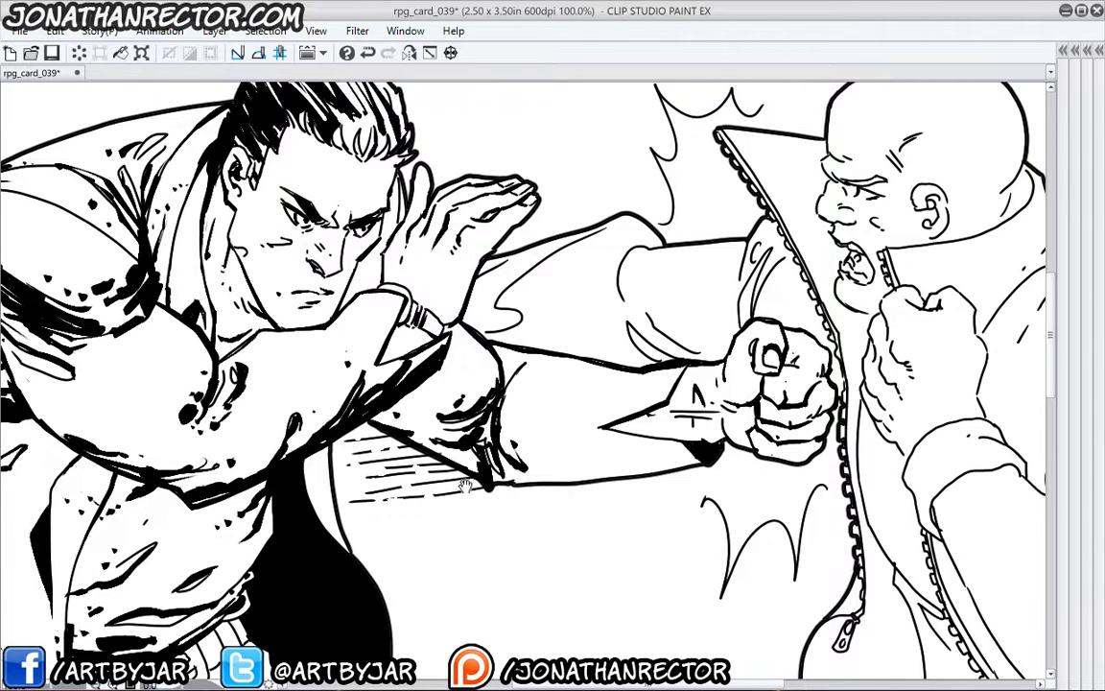
- Ink tapered black shadows and fold marks along the underside of the left fighter's extended forearm
{"action": "mouse_move", "coordinate": [635, 455]}
{"action": "left_mouse_down"}
{"action": "mouse_move", "coordinate": [663, 387]}
{"action": "mouse_move", "coordinate": [564, 372]}
{"action": "left_mouse_up"}
{"action": "mouse_move", "coordinate": [629, 413]}
{"action": "left_mouse_down"}
{"action": "mouse_move", "coordinate": [543, 389]}
{"action": "mouse_move", "coordinate": [559, 414]}
{"action": "left_mouse_up"}
{"action": "mouse_move", "coordinate": [664, 412]}
{"action": "left_mouse_down"}
{"action": "mouse_move", "coordinate": [595, 414]}
{"action": "mouse_move", "coordinate": [612, 411]}
{"action": "left_mouse_up"}
{"action": "mouse_move", "coordinate": [580, 412]}
{"action": "left_mouse_down"}
{"action": "mouse_move", "coordinate": [530, 416]}
{"action": "mouse_move", "coordinate": [509, 386]}
{"action": "left_mouse_up"}
{"action": "left_click_drag", "start_coordinate": [478, 432], "coordinate": [515, 472]}
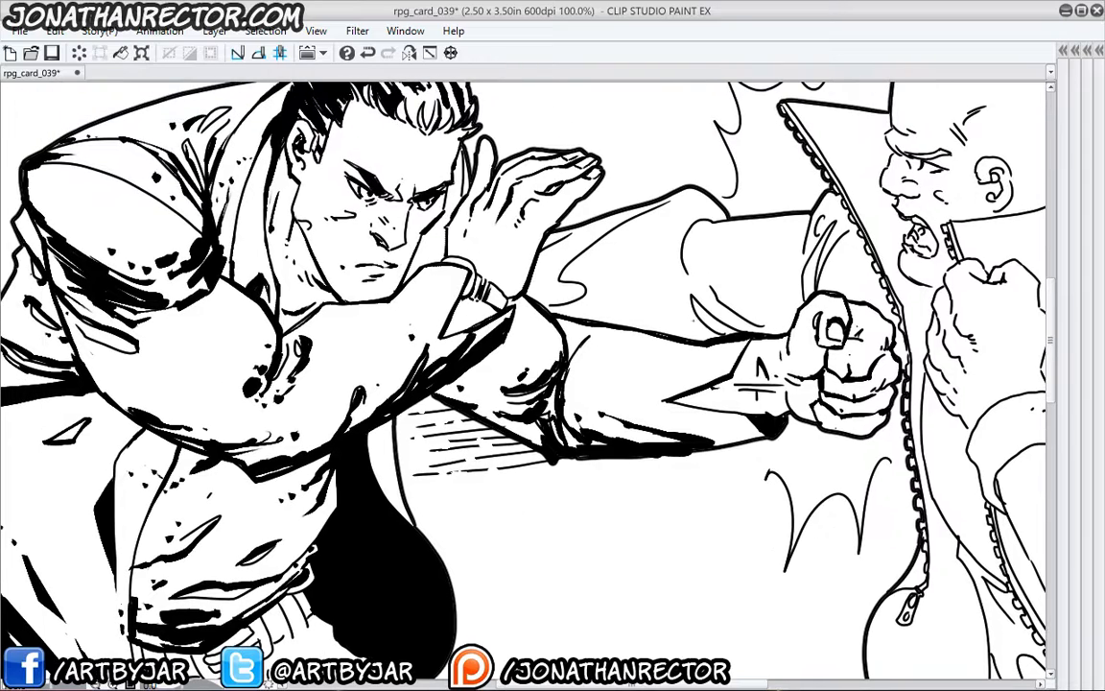
- Thicken the left fighter's belt buckle and belt loops with black shadows, and add small ink specks to the belt beside the buckle
{"action": "left_click_drag", "start_coordinate": [212, 348], "coordinate": [470, 264]}
{"action": "left_click_drag", "start_coordinate": [369, 466], "coordinate": [464, 259]}
{"action": "left_click_drag", "start_coordinate": [493, 335], "coordinate": [600, 295]}
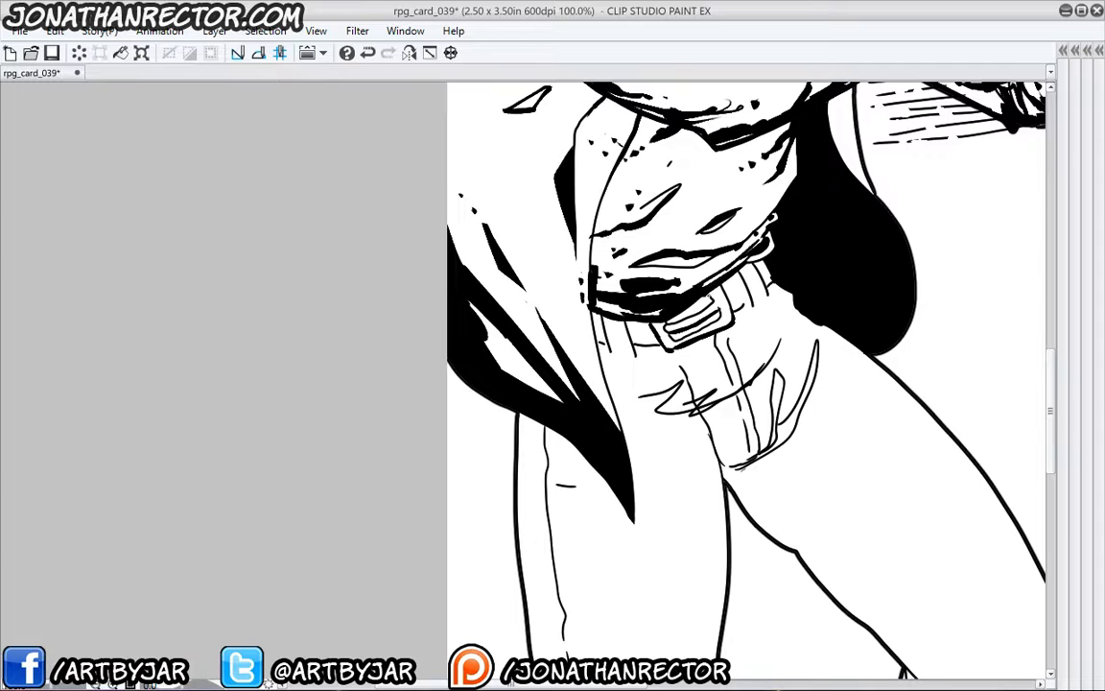
{"action": "left_click_drag", "start_coordinate": [720, 318], "coordinate": [678, 341]}
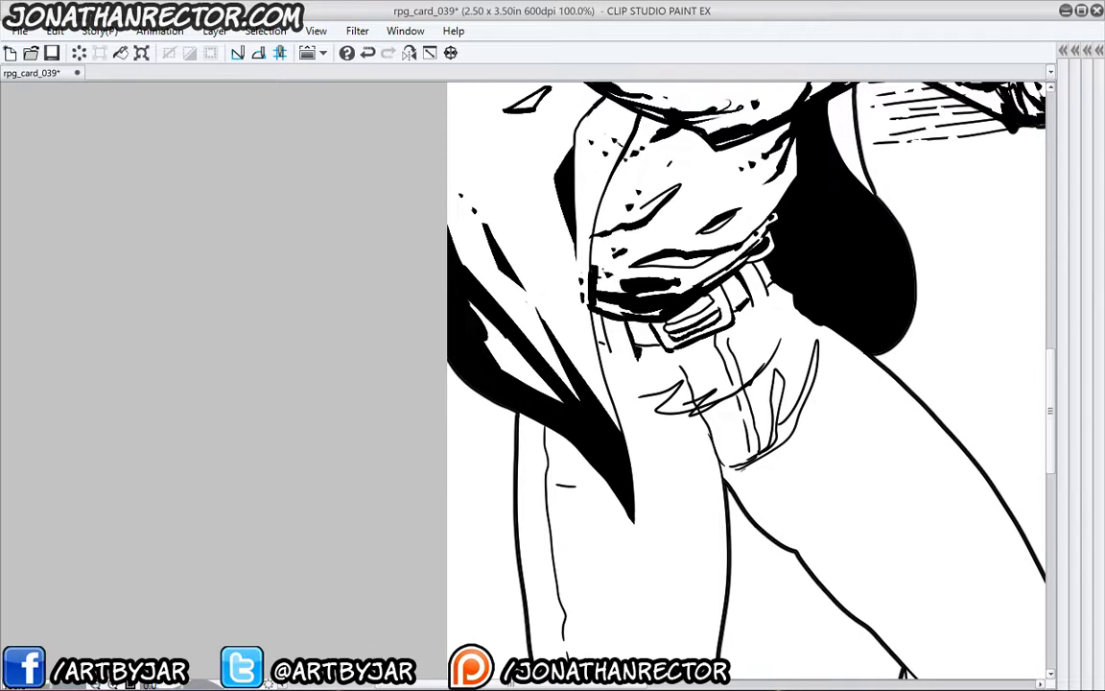
{"action": "mouse_move", "coordinate": [595, 311]}
{"action": "left_mouse_down"}
{"action": "mouse_move", "coordinate": [610, 350]}
{"action": "mouse_move", "coordinate": [597, 336]}
{"action": "left_mouse_up"}
{"action": "left_click", "coordinate": [635, 328]}
{"action": "left_click", "coordinate": [645, 336]}
{"action": "left_click", "coordinate": [648, 329]}
{"action": "left_click", "coordinate": [643, 341]}
{"action": "left_click", "coordinate": [621, 333]}
{"action": "left_click", "coordinate": [614, 330]}
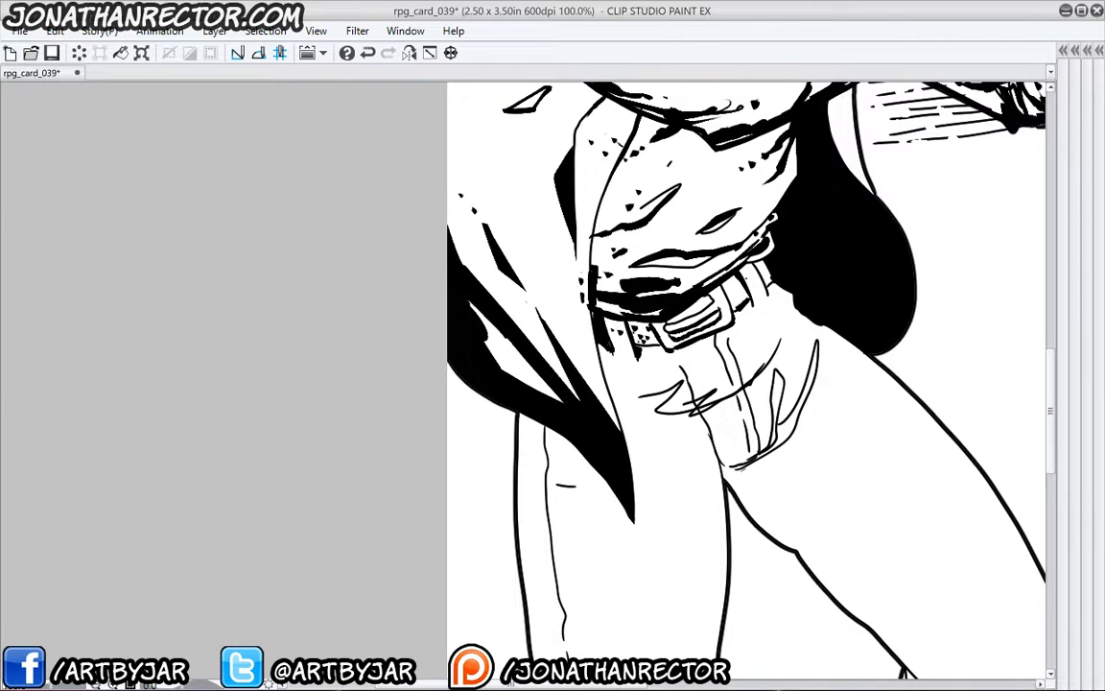
{"action": "left_click", "coordinate": [639, 329]}
- Ink a heavy shadow along the crotch seam of the left fighter's trousers and short crease marks across the fly
{"action": "left_click_drag", "start_coordinate": [597, 408], "coordinate": [577, 313]}
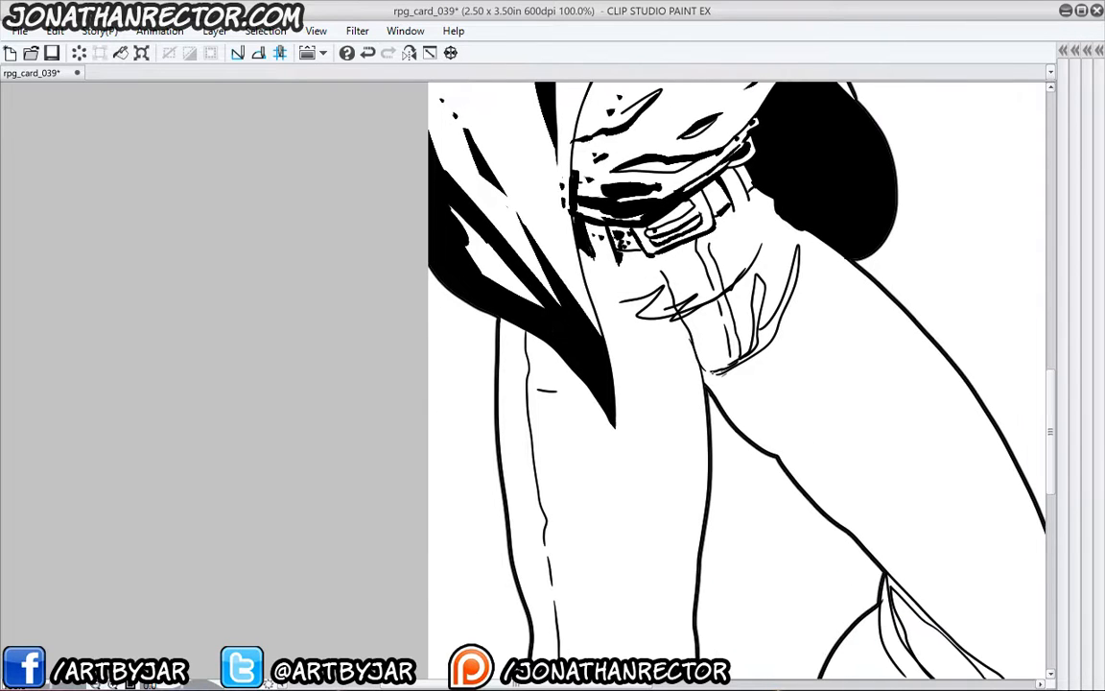
{"action": "mouse_move", "coordinate": [710, 373]}
{"action": "left_mouse_down"}
{"action": "mouse_move", "coordinate": [743, 356]}
{"action": "mouse_move", "coordinate": [734, 306]}
{"action": "left_mouse_up"}
{"action": "left_click", "coordinate": [733, 275]}
{"action": "left_click_drag", "start_coordinate": [746, 247], "coordinate": [708, 270]}
{"action": "left_click", "coordinate": [681, 278]}
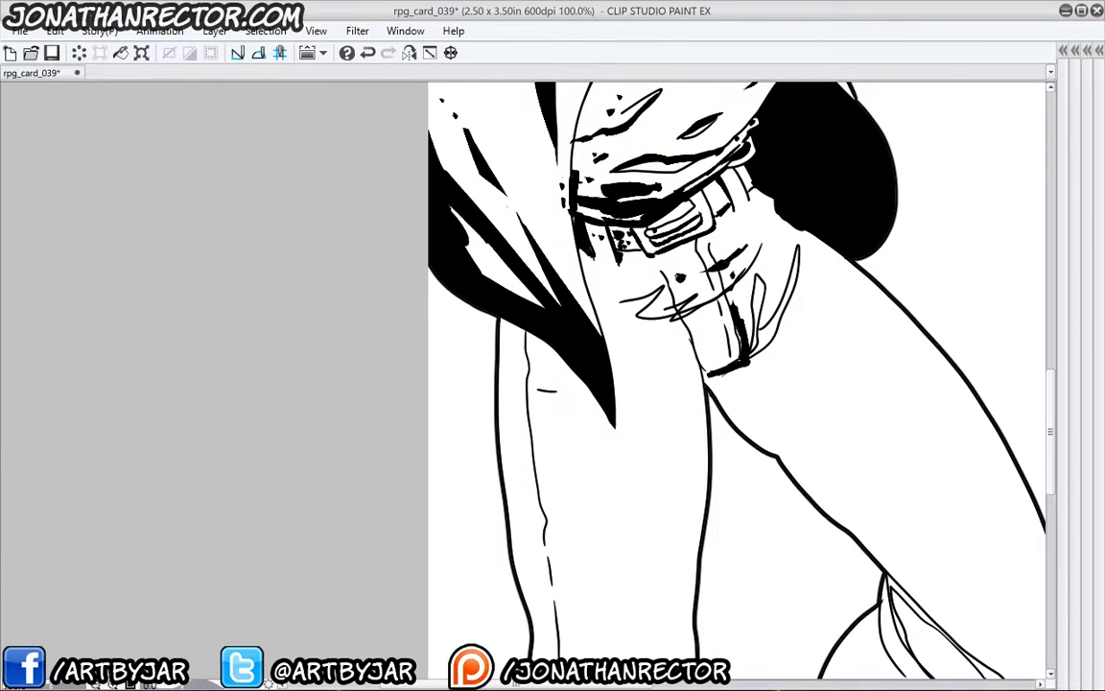
- Ink tapered folds across the trouser front below the belt, and blacken the creases radiating from the crotch toward the hip
{"action": "left_click_drag", "start_coordinate": [627, 288], "coordinate": [684, 276]}
{"action": "mouse_move", "coordinate": [631, 276]}
{"action": "left_mouse_down"}
{"action": "mouse_move", "coordinate": [769, 229]}
{"action": "mouse_move", "coordinate": [696, 254]}
{"action": "left_mouse_up"}
{"action": "left_click_drag", "start_coordinate": [696, 254], "coordinate": [631, 276]}
{"action": "left_click_drag", "start_coordinate": [742, 228], "coordinate": [758, 211]}
{"action": "mouse_move", "coordinate": [759, 212]}
{"action": "left_mouse_down"}
{"action": "mouse_move", "coordinate": [768, 197]}
{"action": "mouse_move", "coordinate": [703, 240]}
{"action": "left_mouse_up"}
{"action": "left_click_drag", "start_coordinate": [763, 278], "coordinate": [748, 357]}
{"action": "mouse_move", "coordinate": [737, 364]}
{"action": "left_mouse_down"}
{"action": "mouse_move", "coordinate": [705, 374]}
{"action": "mouse_move", "coordinate": [780, 324]}
{"action": "mouse_move", "coordinate": [805, 256]}
{"action": "left_mouse_up"}
{"action": "left_click_drag", "start_coordinate": [784, 338], "coordinate": [715, 373]}
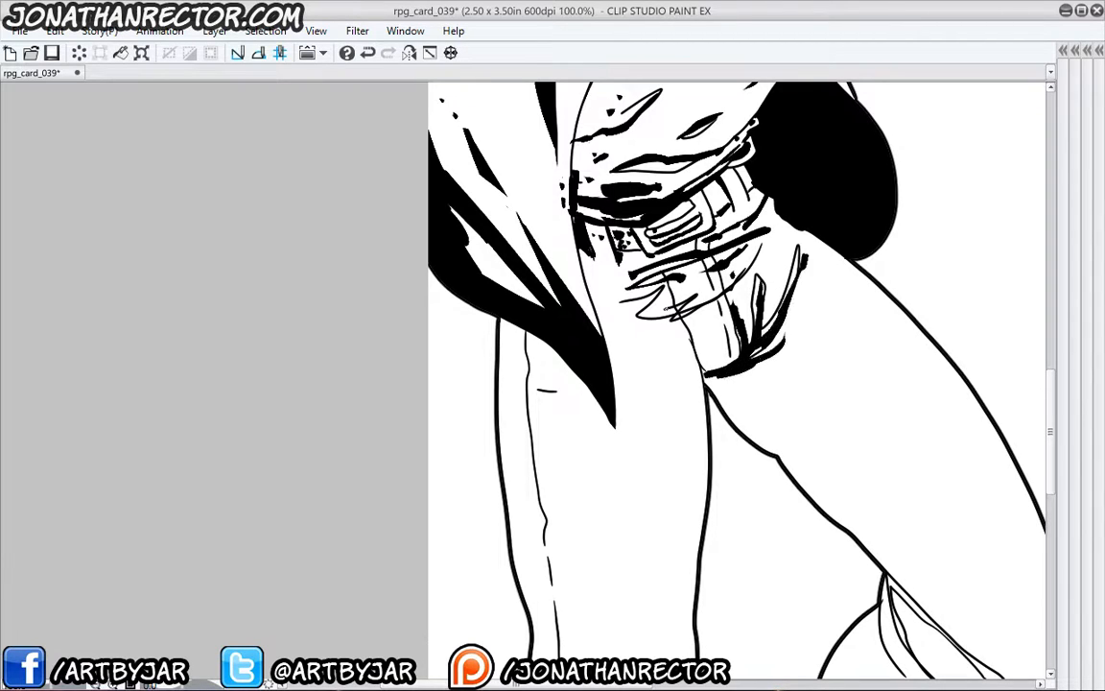
- Add black accents under the fly folds and short dashes where the folds fade into the left fighter's upper thigh
{"action": "left_click_drag", "start_coordinate": [697, 307], "coordinate": [644, 315]}
{"action": "left_click_drag", "start_coordinate": [660, 300], "coordinate": [612, 307]}
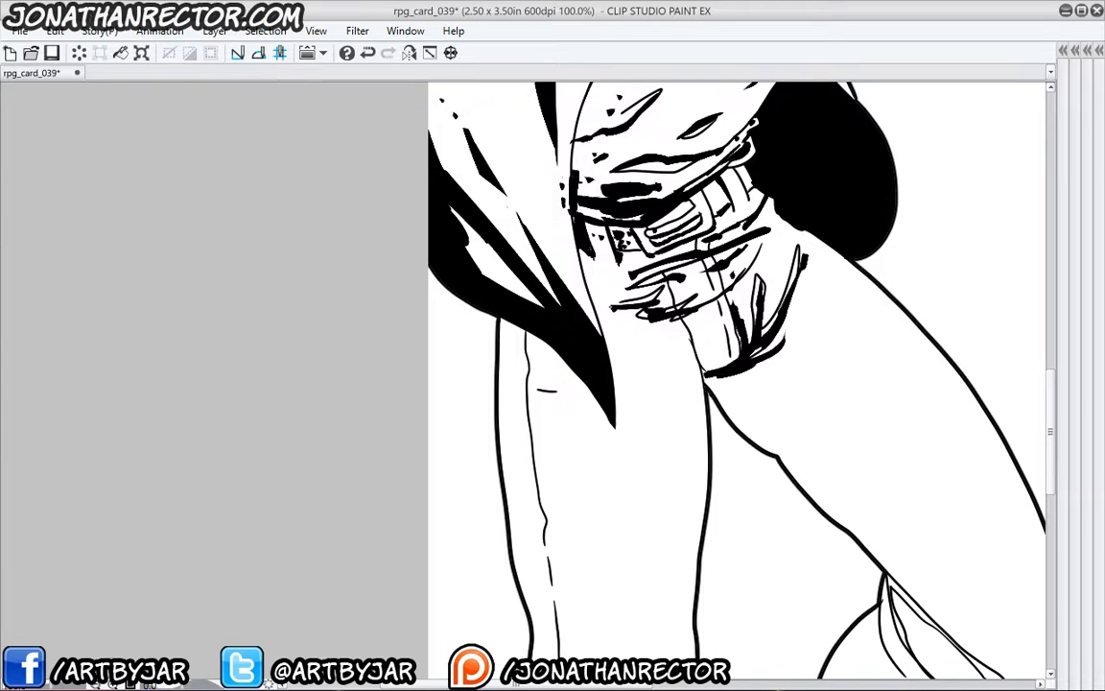
{"action": "left_click", "coordinate": [425, 490], "text": "alt"}
{"action": "left_click_drag", "start_coordinate": [508, 499], "coordinate": [527, 460]}
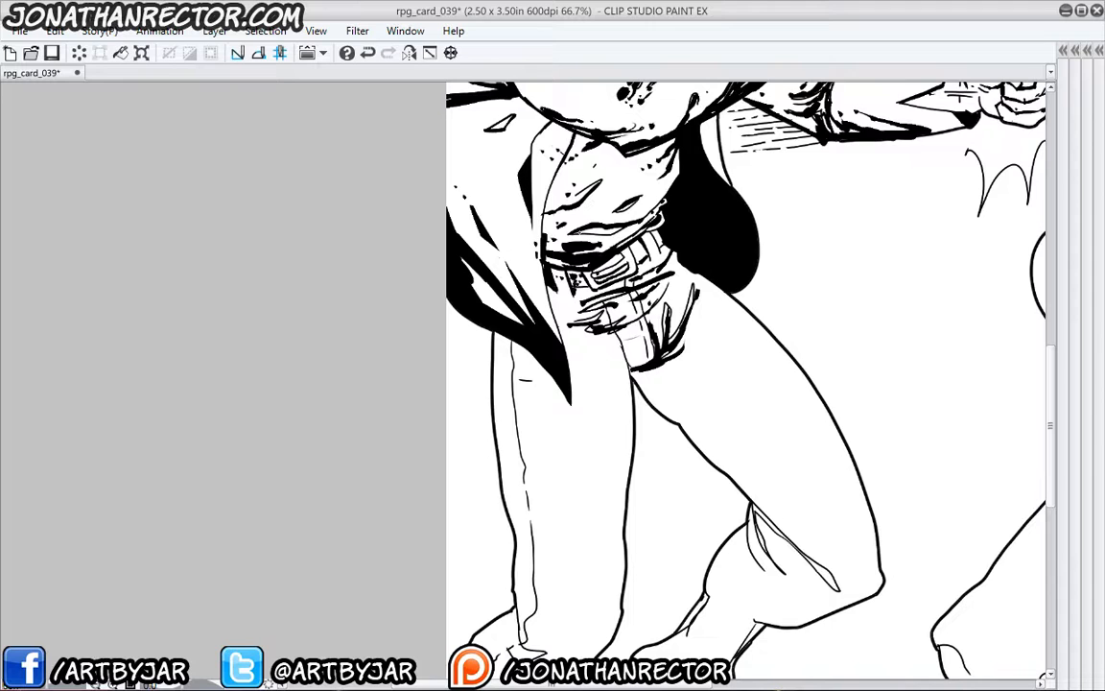
{"action": "mouse_move", "coordinate": [645, 320]}
{"action": "left_mouse_down"}
{"action": "mouse_move", "coordinate": [601, 338]}
{"action": "mouse_move", "coordinate": [559, 312]}
{"action": "left_mouse_up"}
{"action": "left_click", "coordinate": [584, 339]}
- Outline a jagged shadow shape with a pointed inner fold from crotch to knee on the left fighter's bent leg, adding crease marks near the crotch
{"action": "left_click_drag", "start_coordinate": [516, 453], "coordinate": [518, 300]}
{"action": "mouse_move", "coordinate": [490, 349]}
{"action": "left_mouse_down"}
{"action": "mouse_move", "coordinate": [412, 328]}
{"action": "mouse_move", "coordinate": [359, 473]}
{"action": "left_mouse_up"}
{"action": "mouse_move", "coordinate": [528, 345]}
{"action": "left_mouse_down"}
{"action": "mouse_move", "coordinate": [681, 470]}
{"action": "mouse_move", "coordinate": [691, 509]}
{"action": "mouse_move", "coordinate": [731, 523]}
{"action": "left_mouse_up"}
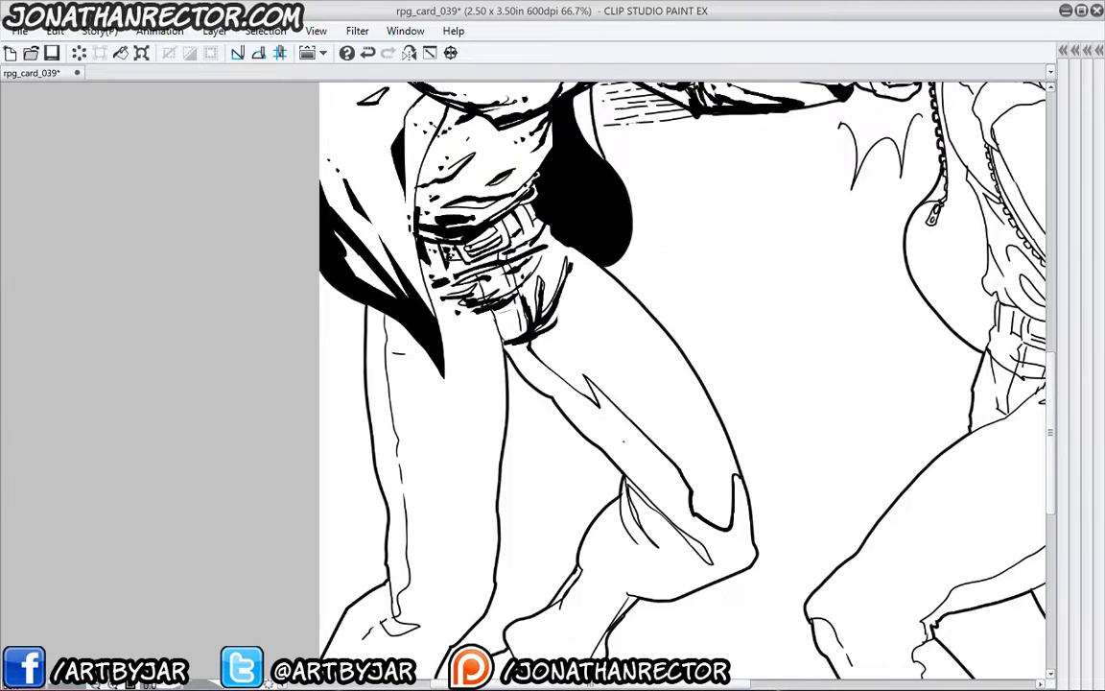
{"action": "mouse_move", "coordinate": [617, 419]}
{"action": "left_mouse_down"}
{"action": "mouse_move", "coordinate": [668, 480]}
{"action": "mouse_move", "coordinate": [631, 456]}
{"action": "mouse_move", "coordinate": [614, 415]}
{"action": "left_mouse_up"}
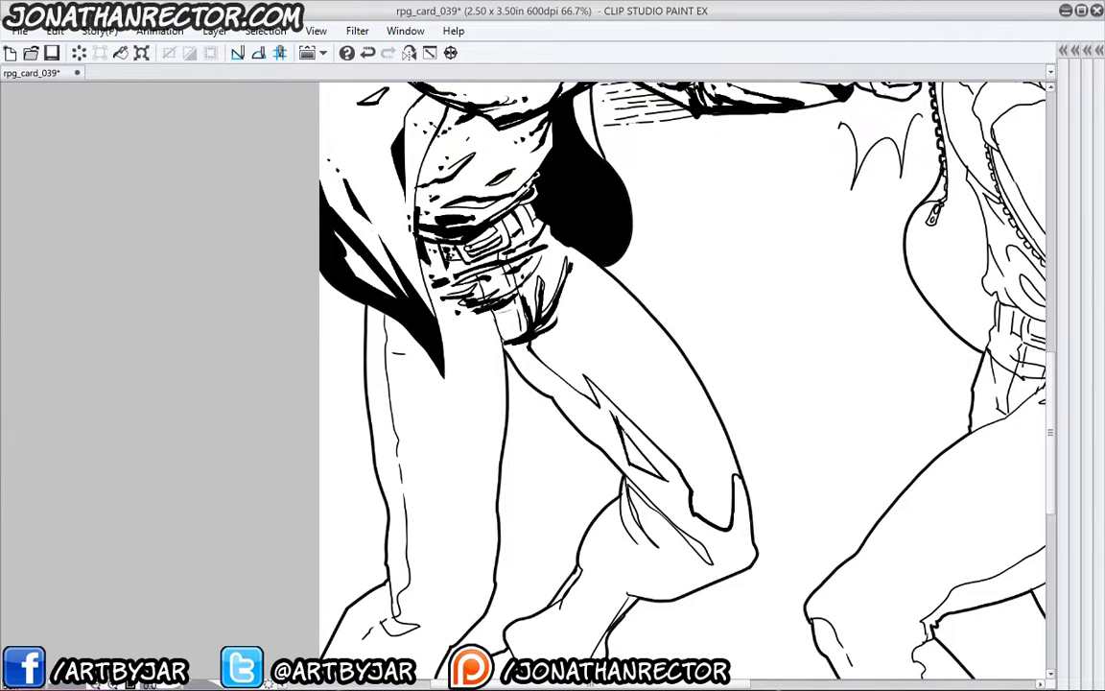
{"action": "mouse_move", "coordinate": [569, 381]}
{"action": "left_mouse_down"}
{"action": "mouse_move", "coordinate": [587, 411]}
{"action": "mouse_move", "coordinate": [550, 366]}
{"action": "mouse_move", "coordinate": [573, 376]}
{"action": "left_mouse_up"}
{"action": "left_click", "coordinate": [582, 374]}
- Ink thick tapered creases behind the knee of the left fighter's bent leg
{"action": "left_click_drag", "start_coordinate": [542, 448], "coordinate": [515, 327]}
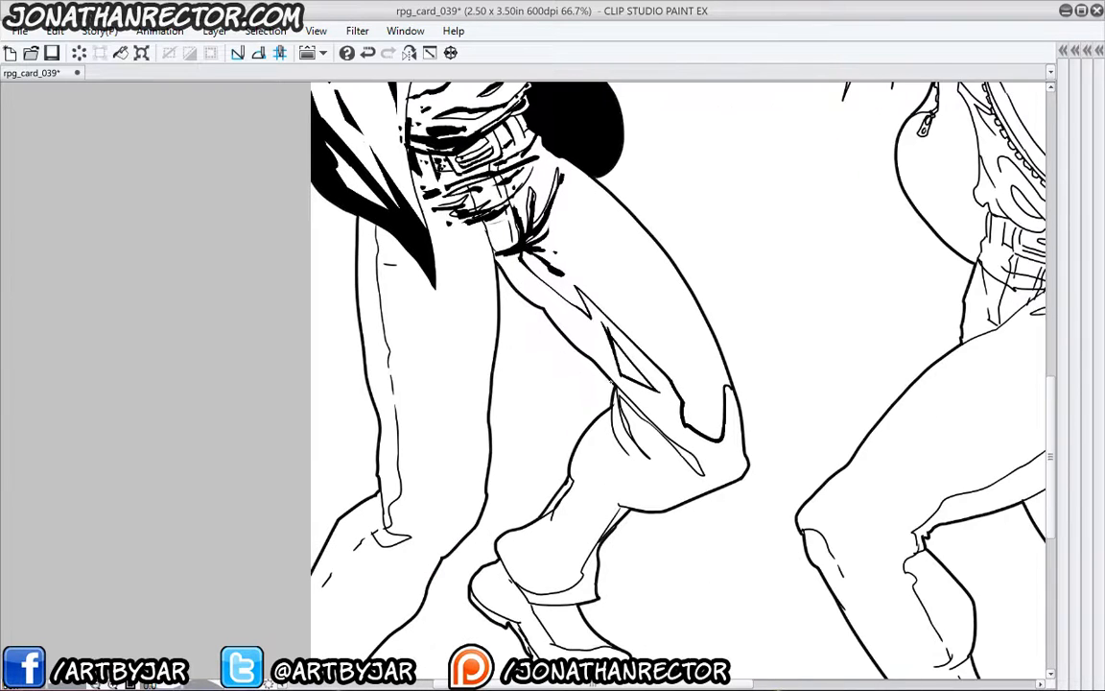
{"action": "left_click_drag", "start_coordinate": [616, 388], "coordinate": [703, 472]}
{"action": "mouse_move", "coordinate": [703, 472]}
{"action": "left_mouse_down"}
{"action": "mouse_move", "coordinate": [648, 421]}
{"action": "mouse_move", "coordinate": [666, 440]}
{"action": "mouse_move", "coordinate": [598, 440]}
{"action": "mouse_move", "coordinate": [611, 412]}
{"action": "mouse_move", "coordinate": [628, 458]}
{"action": "mouse_move", "coordinate": [615, 424]}
{"action": "mouse_move", "coordinate": [613, 439]}
{"action": "left_mouse_up"}
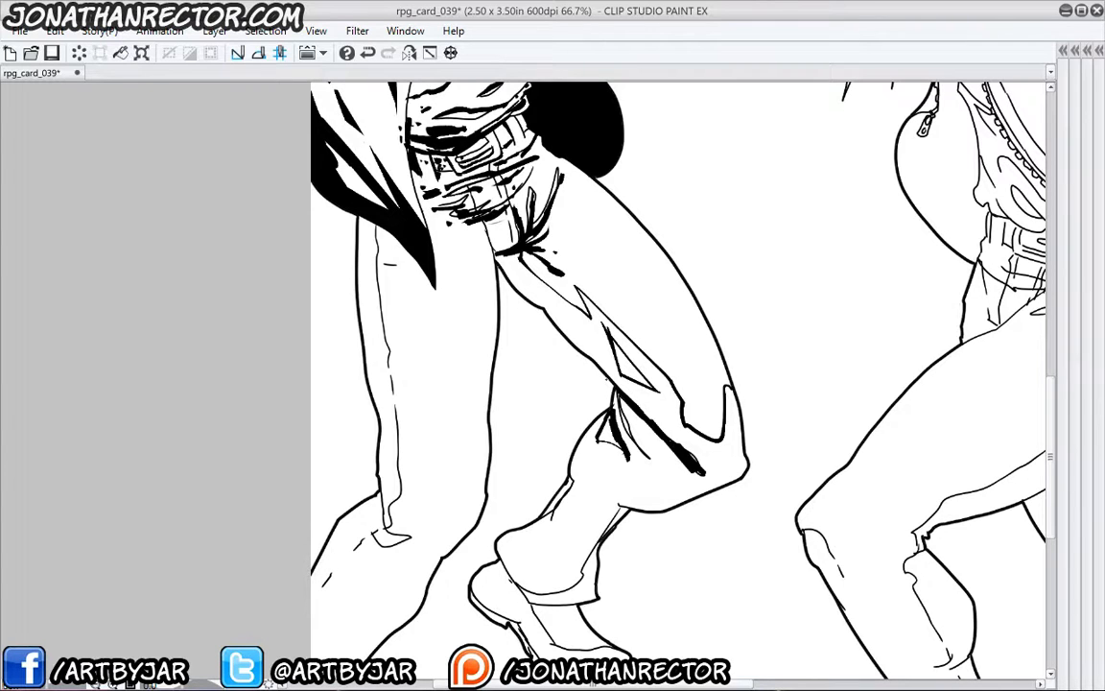
- Fill the bent leg's inner-thigh and lower-leg shadow with black, and carve white fold highlights behind the knee and on the kneecap
{"action": "left_click_drag", "start_coordinate": [592, 475], "coordinate": [609, 417]}
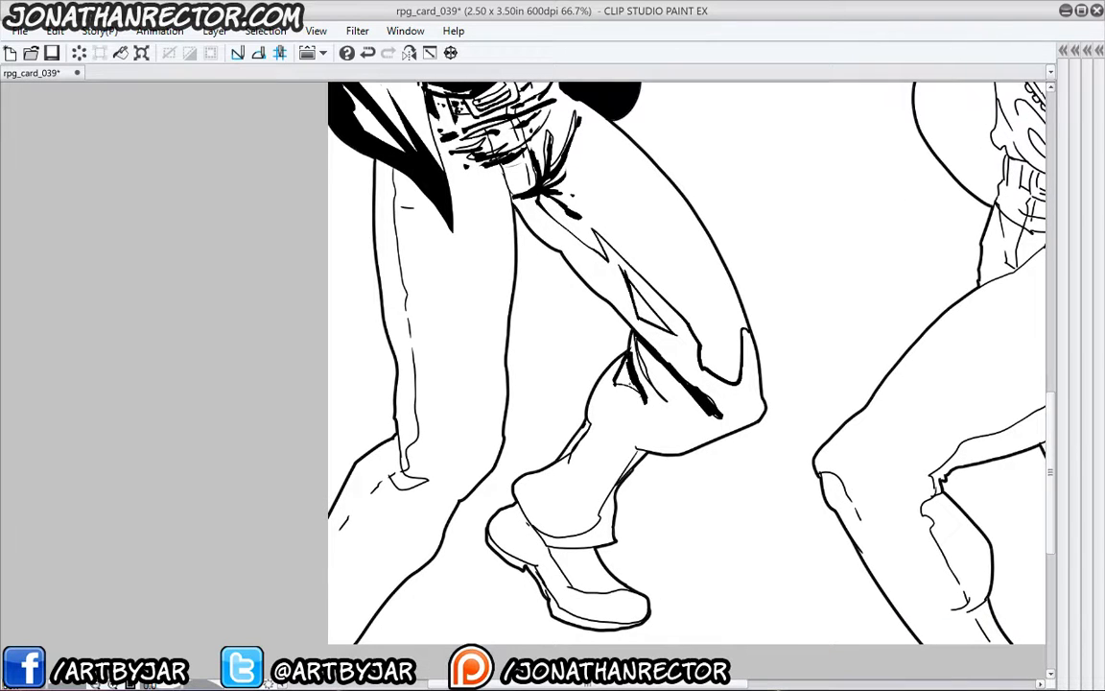
{"action": "left_click_drag", "start_coordinate": [592, 341], "coordinate": [583, 375]}
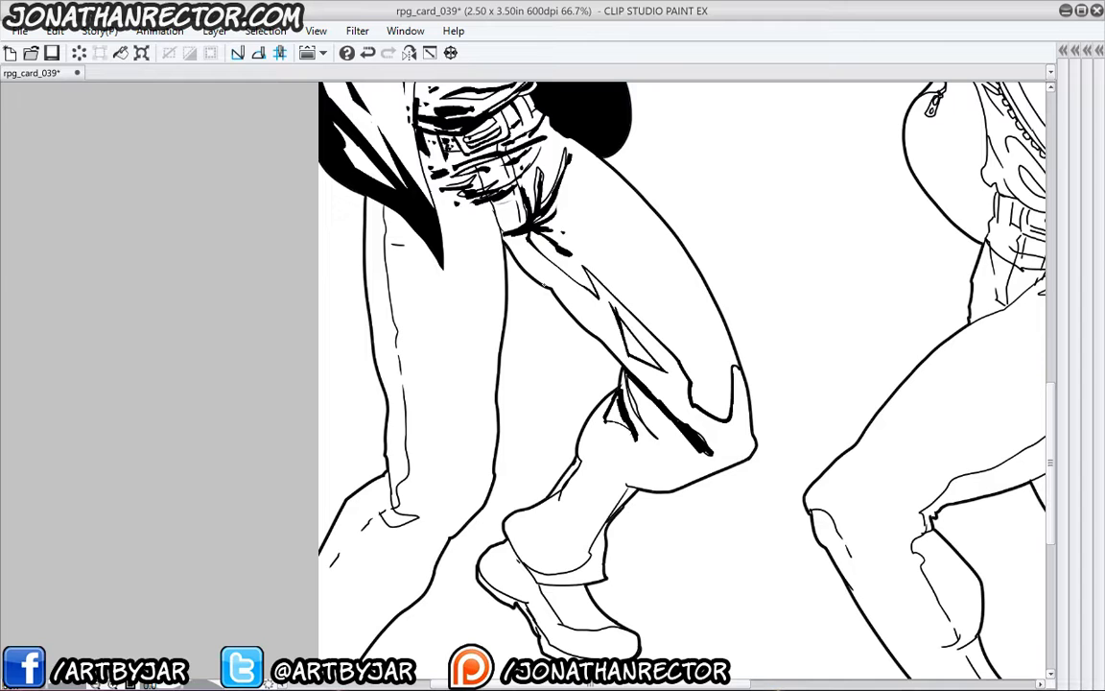
{"action": "left_click", "coordinate": [564, 273]}
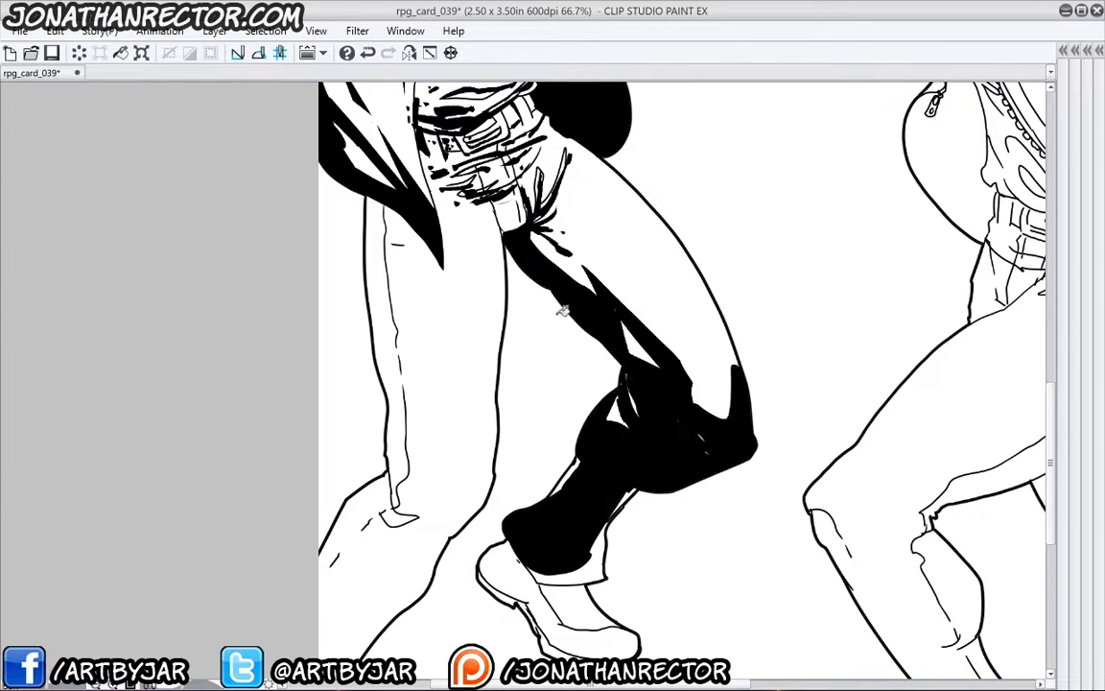
{"action": "left_click_drag", "start_coordinate": [560, 429], "coordinate": [586, 377]}
{"action": "left_click", "coordinate": [614, 387]}
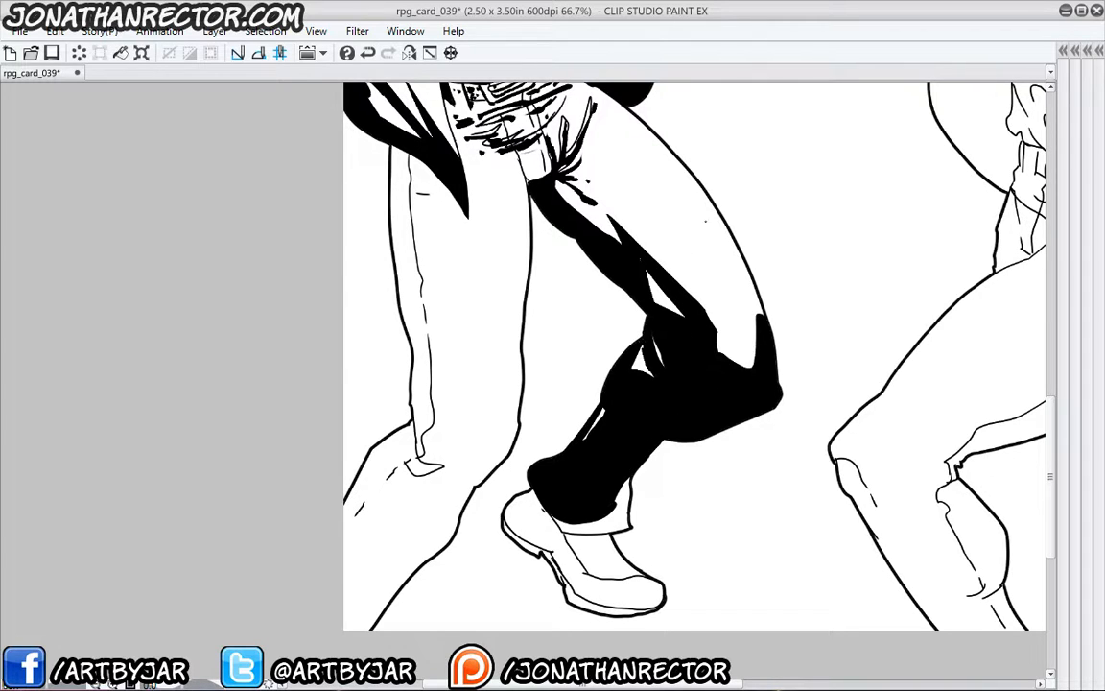
{"action": "mouse_move", "coordinate": [648, 324]}
{"action": "left_mouse_down"}
{"action": "mouse_move", "coordinate": [661, 374]}
{"action": "mouse_move", "coordinate": [697, 391]}
{"action": "mouse_move", "coordinate": [622, 370]}
{"action": "left_mouse_up"}
{"action": "left_click_drag", "start_coordinate": [773, 390], "coordinate": [757, 400]}
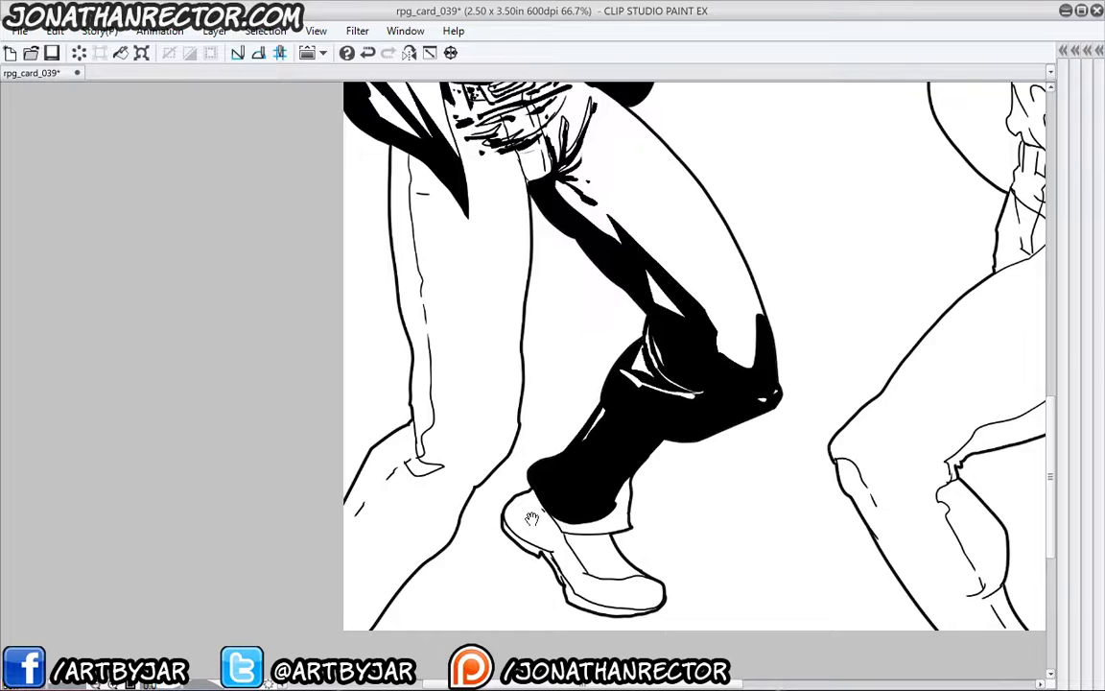
- Ink the trouser hem above the rear shoe with a heavy black edge, a tapered shadow and small specks
{"action": "left_click_drag", "start_coordinate": [531, 518], "coordinate": [584, 397]}
{"action": "mouse_move", "coordinate": [653, 400]}
{"action": "left_mouse_down"}
{"action": "mouse_move", "coordinate": [673, 389]}
{"action": "mouse_move", "coordinate": [633, 408]}
{"action": "left_mouse_up"}
{"action": "left_click_drag", "start_coordinate": [662, 410], "coordinate": [617, 405]}
{"action": "mouse_move", "coordinate": [600, 387]}
{"action": "left_mouse_down"}
{"action": "mouse_move", "coordinate": [615, 406]}
{"action": "mouse_move", "coordinate": [684, 405]}
{"action": "left_mouse_up"}
{"action": "left_click", "coordinate": [676, 380]}
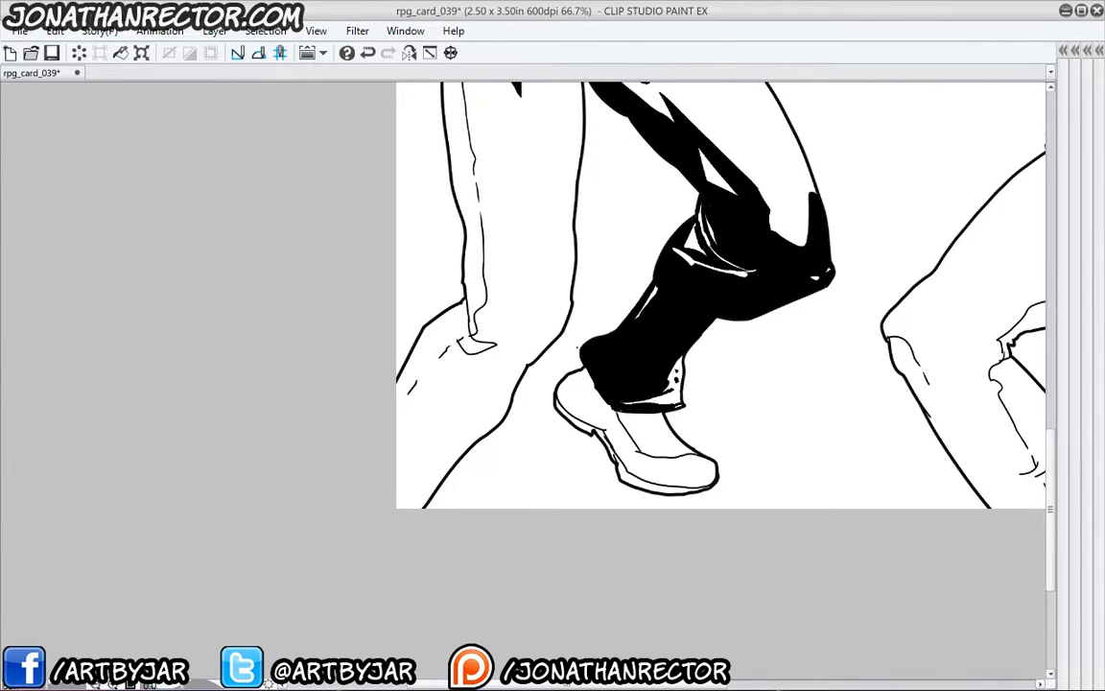
- Outline the instep highlight on the left fighter's rear shoe and fill the rest of the shoe and sole with black
{"action": "left_click_drag", "start_coordinate": [578, 348], "coordinate": [573, 335]}
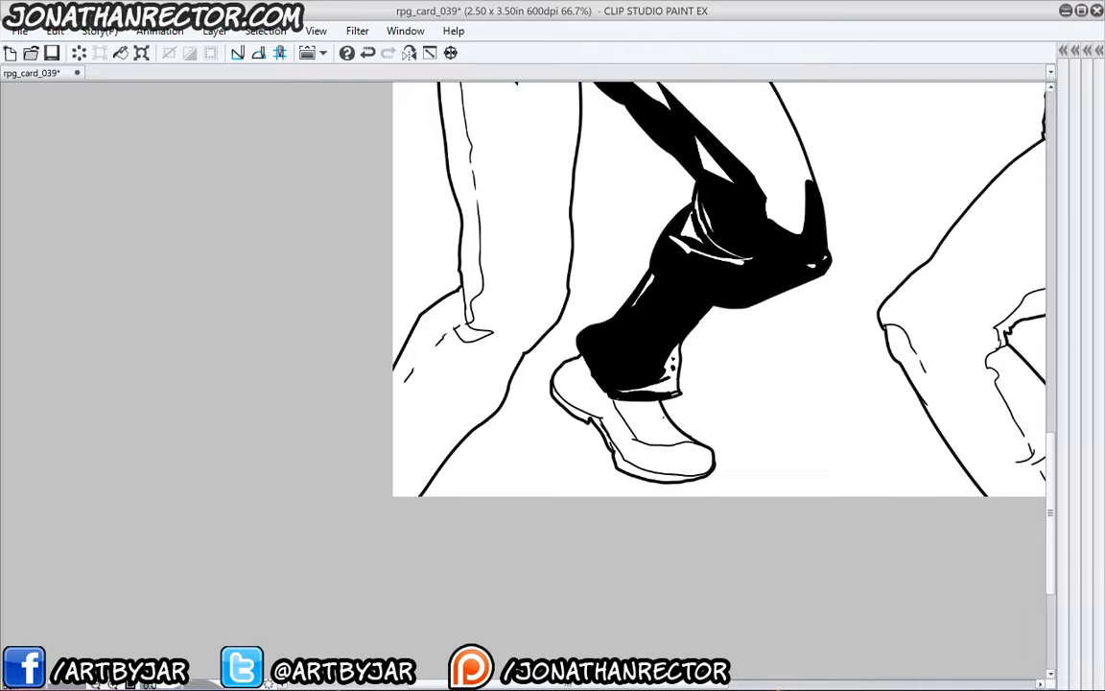
{"action": "mouse_move", "coordinate": [663, 415]}
{"action": "left_mouse_down"}
{"action": "mouse_move", "coordinate": [638, 422]}
{"action": "mouse_move", "coordinate": [654, 444]}
{"action": "left_mouse_up"}
{"action": "left_click", "coordinate": [582, 388]}
{"action": "left_click", "coordinate": [633, 405]}
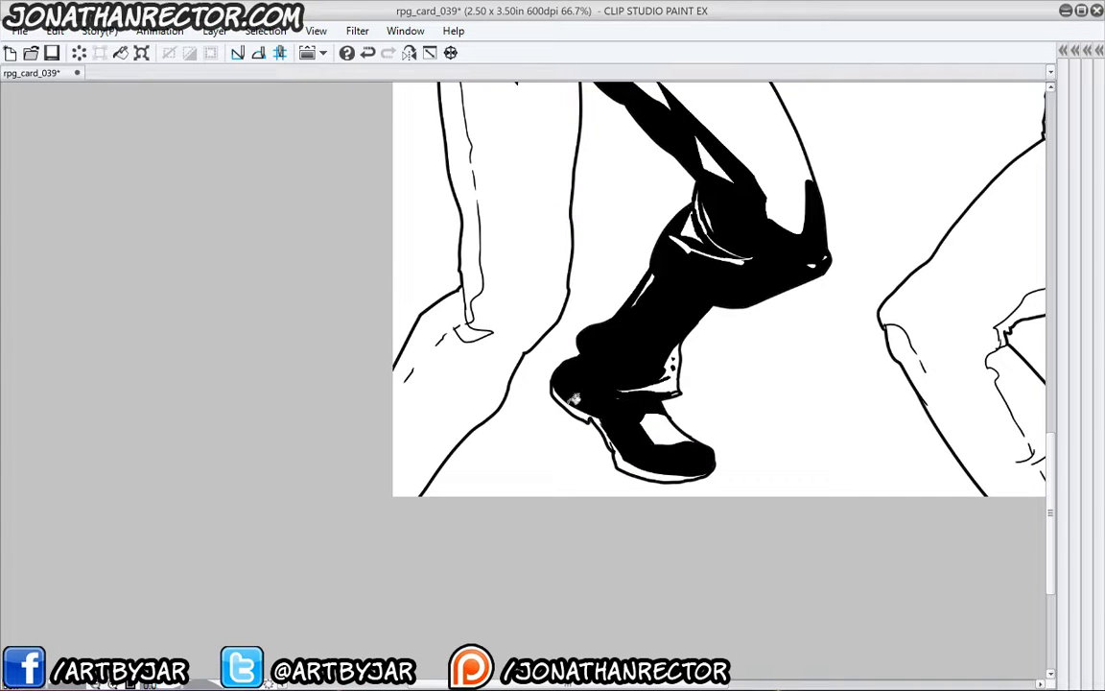
{"action": "mouse_move", "coordinate": [668, 478]}
{"action": "left_mouse_down"}
{"action": "mouse_move", "coordinate": [703, 473]}
{"action": "mouse_move", "coordinate": [630, 473]}
{"action": "mouse_move", "coordinate": [669, 475]}
{"action": "mouse_move", "coordinate": [617, 454]}
{"action": "mouse_move", "coordinate": [554, 388]}
{"action": "left_mouse_up"}
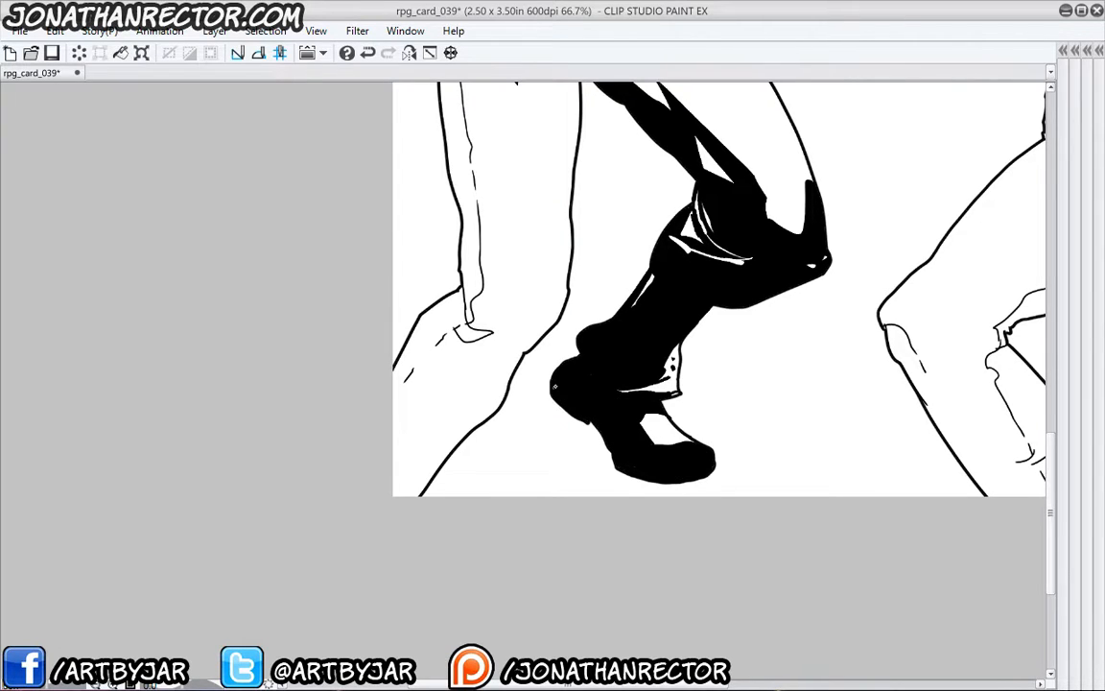
- Ink black lace-like stripes across the white instep highlight of the left fighter's rear shoe
{"action": "scroll", "coordinate": [538, 357], "scroll_direction": "up", "scroll_amount": 1}
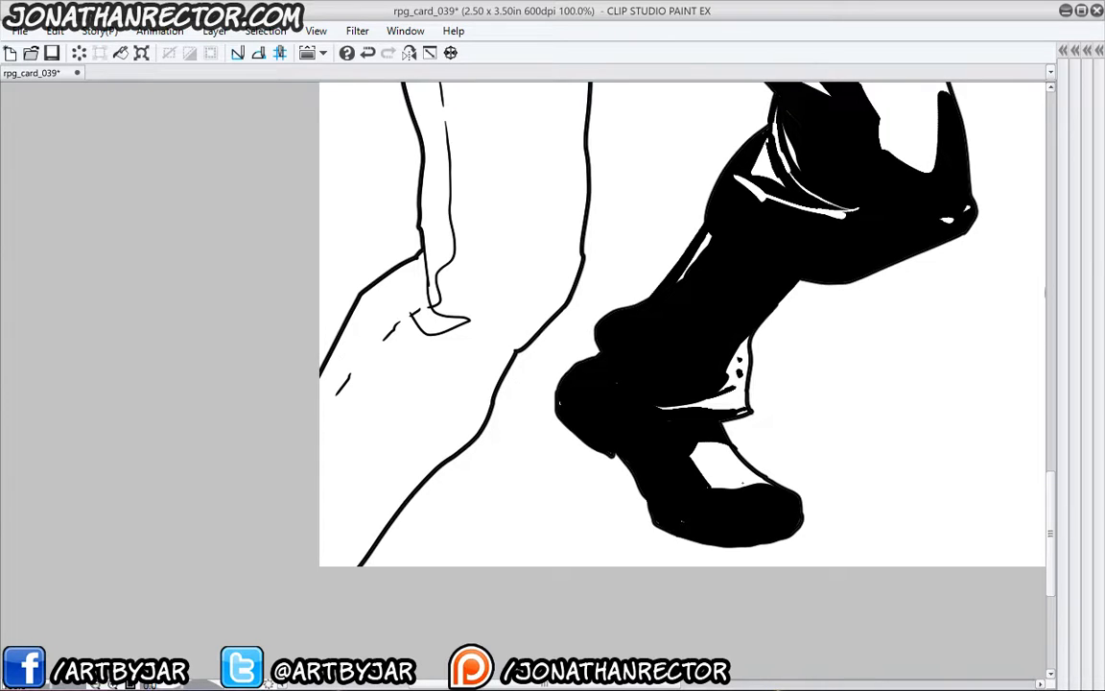
{"action": "mouse_move", "coordinate": [769, 482]}
{"action": "left_mouse_down"}
{"action": "mouse_move", "coordinate": [732, 487]}
{"action": "mouse_move", "coordinate": [698, 467]}
{"action": "left_mouse_up"}
{"action": "left_click_drag", "start_coordinate": [745, 468], "coordinate": [697, 453]}
{"action": "left_click_drag", "start_coordinate": [716, 446], "coordinate": [690, 453]}
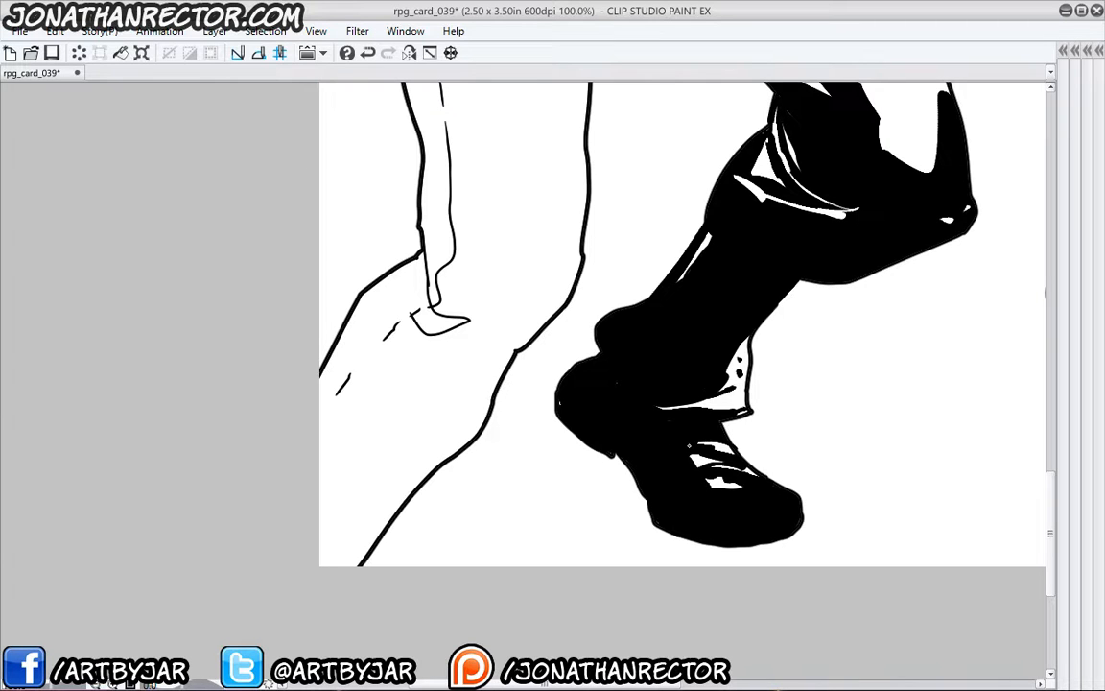
- Blacken the bottom of the fly at the left fighter's crotch and extend fold strokes across the straight leg's upper thigh
{"action": "left_click_drag", "start_coordinate": [627, 349], "coordinate": [606, 328]}
{"action": "left_click_drag", "start_coordinate": [643, 249], "coordinate": [595, 434]}
{"action": "left_click_drag", "start_coordinate": [640, 399], "coordinate": [599, 538]}
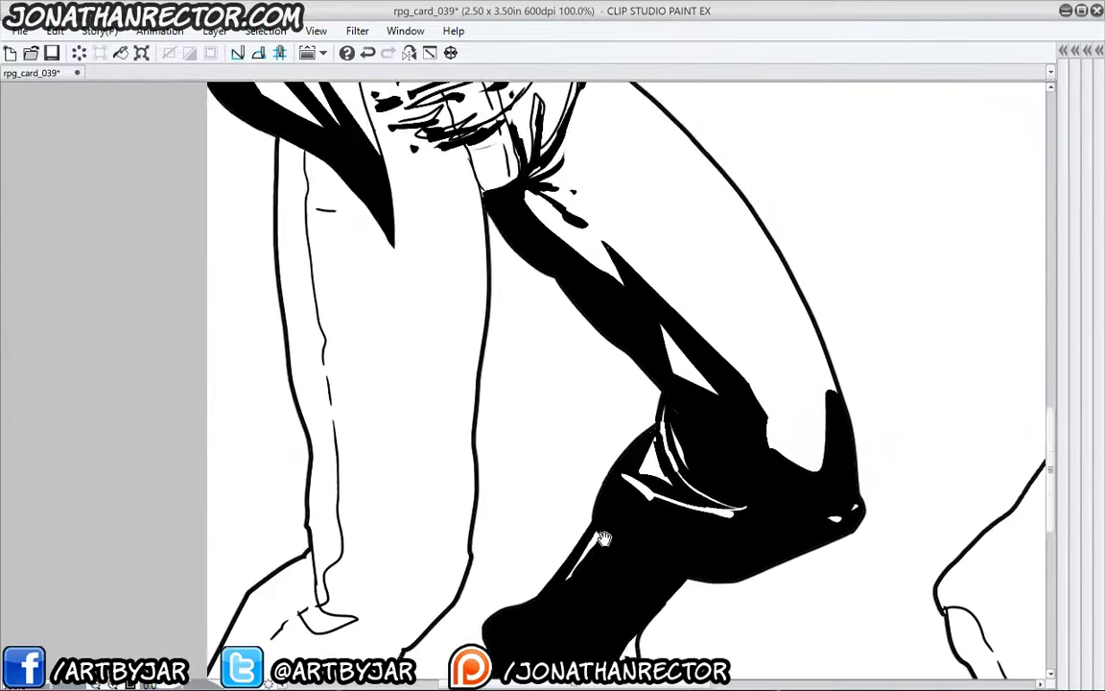
{"action": "left_click_drag", "start_coordinate": [562, 192], "coordinate": [573, 314]}
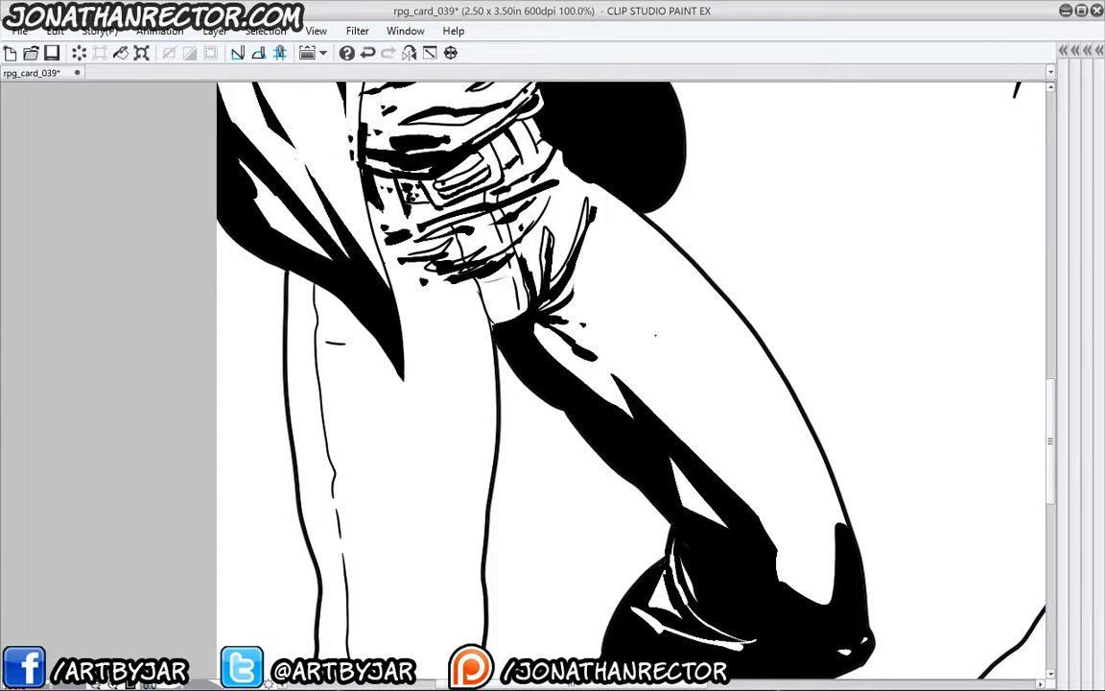
{"action": "mouse_move", "coordinate": [519, 286]}
{"action": "left_mouse_down"}
{"action": "mouse_move", "coordinate": [487, 301]}
{"action": "mouse_move", "coordinate": [426, 297]}
{"action": "mouse_move", "coordinate": [533, 269]}
{"action": "mouse_move", "coordinate": [497, 321]}
{"action": "mouse_move", "coordinate": [499, 311]}
{"action": "mouse_move", "coordinate": [425, 313]}
{"action": "left_mouse_up"}
{"action": "left_click_drag", "start_coordinate": [419, 312], "coordinate": [422, 326]}
{"action": "left_click_drag", "start_coordinate": [420, 326], "coordinate": [409, 327]}
- Outline a pointed cast shadow beneath the jacket tail on the left fighter's straight leg and fill it with black
{"action": "scroll", "coordinate": [293, 318], "scroll_direction": "down", "scroll_amount": 1}
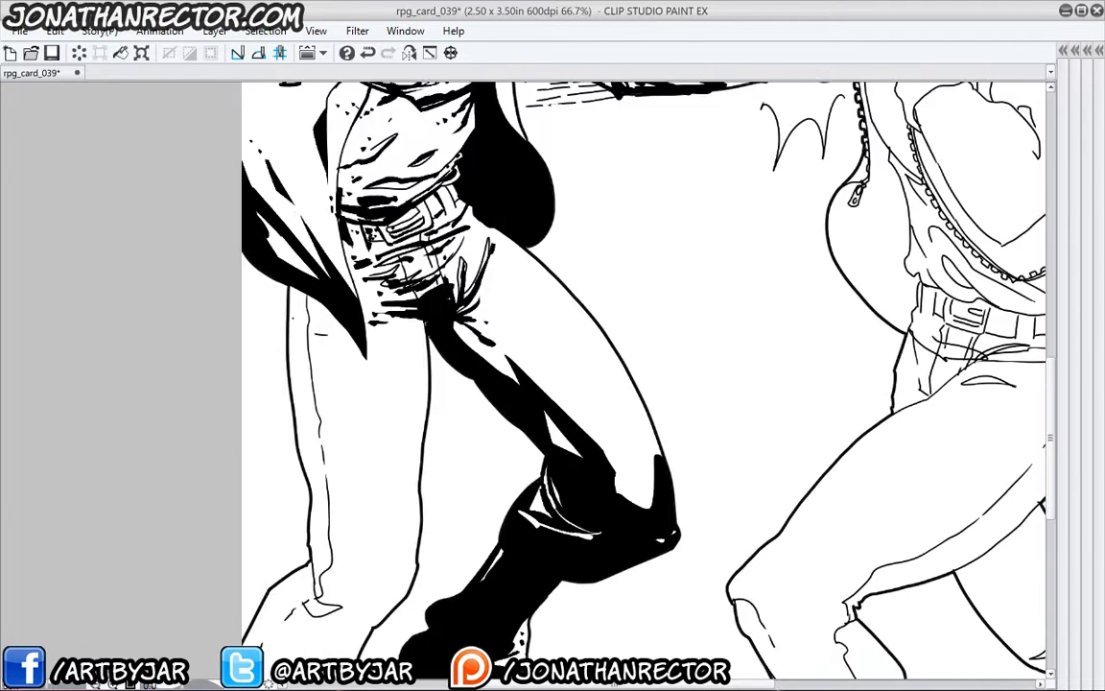
{"action": "left_click_drag", "start_coordinate": [348, 458], "coordinate": [599, 454]}
{"action": "mouse_move", "coordinate": [606, 235]}
{"action": "left_mouse_down"}
{"action": "mouse_move", "coordinate": [634, 297]}
{"action": "mouse_move", "coordinate": [625, 315]}
{"action": "mouse_move", "coordinate": [636, 319]}
{"action": "mouse_move", "coordinate": [612, 399]}
{"action": "left_mouse_up"}
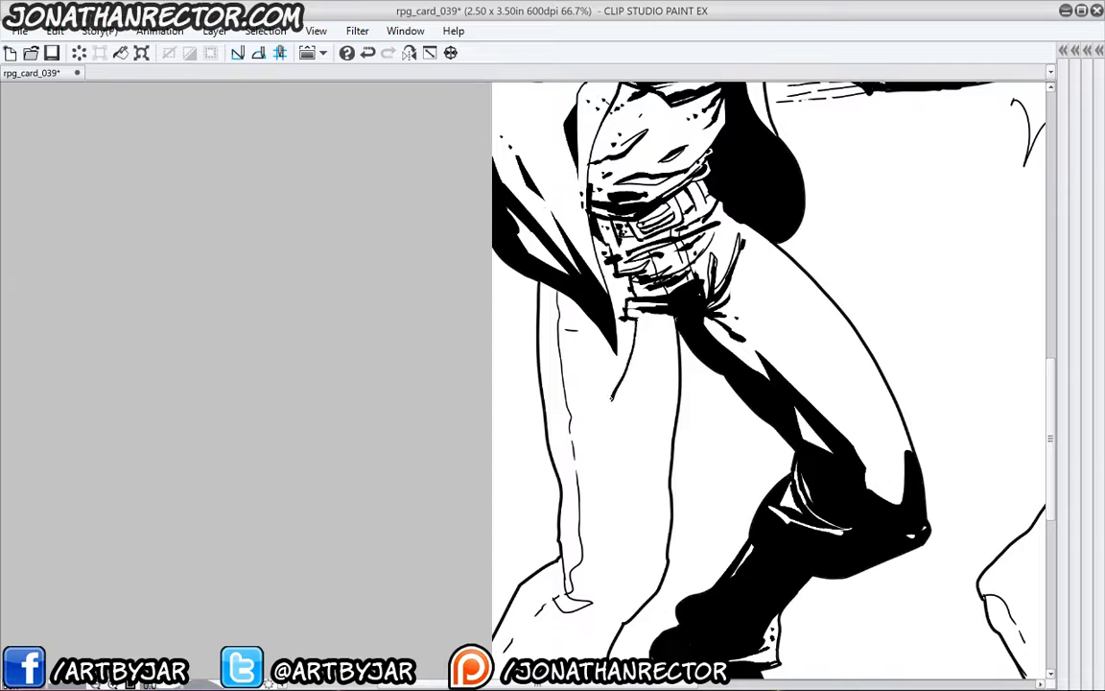
{"action": "mouse_move", "coordinate": [558, 321]}
{"action": "left_mouse_down"}
{"action": "mouse_move", "coordinate": [612, 397]}
{"action": "mouse_move", "coordinate": [560, 318]}
{"action": "left_mouse_up"}
{"action": "left_click", "coordinate": [552, 298]}
{"action": "left_click", "coordinate": [569, 307]}
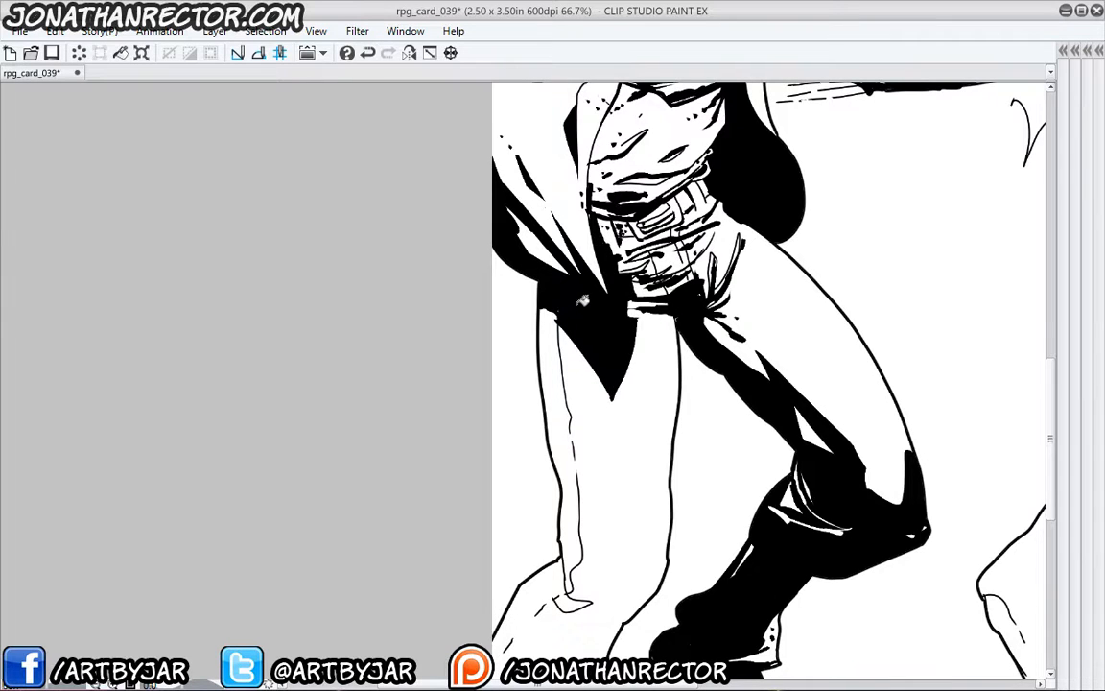
- Draw a thin white edge around the pointed jacket tail to separate it from the black thigh shadow
{"action": "left_click_drag", "start_coordinate": [521, 441], "coordinate": [568, 355]}
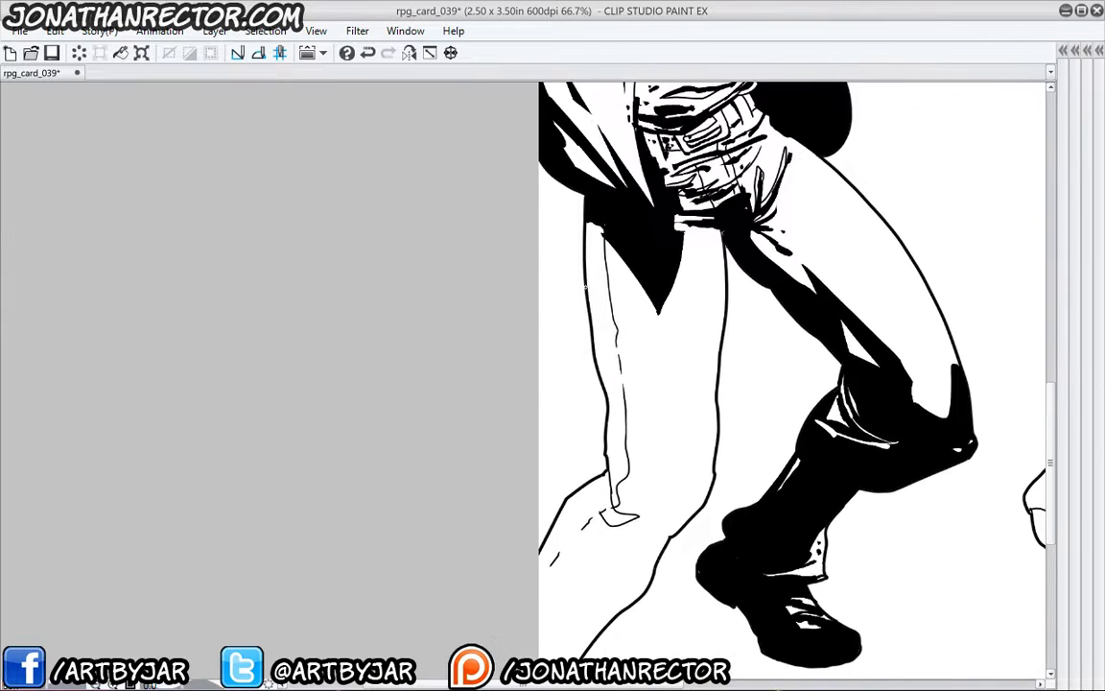
{"action": "left_click_drag", "start_coordinate": [641, 157], "coordinate": [662, 260]}
{"action": "mouse_move", "coordinate": [662, 258]}
{"action": "left_mouse_down"}
{"action": "mouse_move", "coordinate": [616, 219]}
{"action": "mouse_move", "coordinate": [550, 195]}
{"action": "left_mouse_up"}
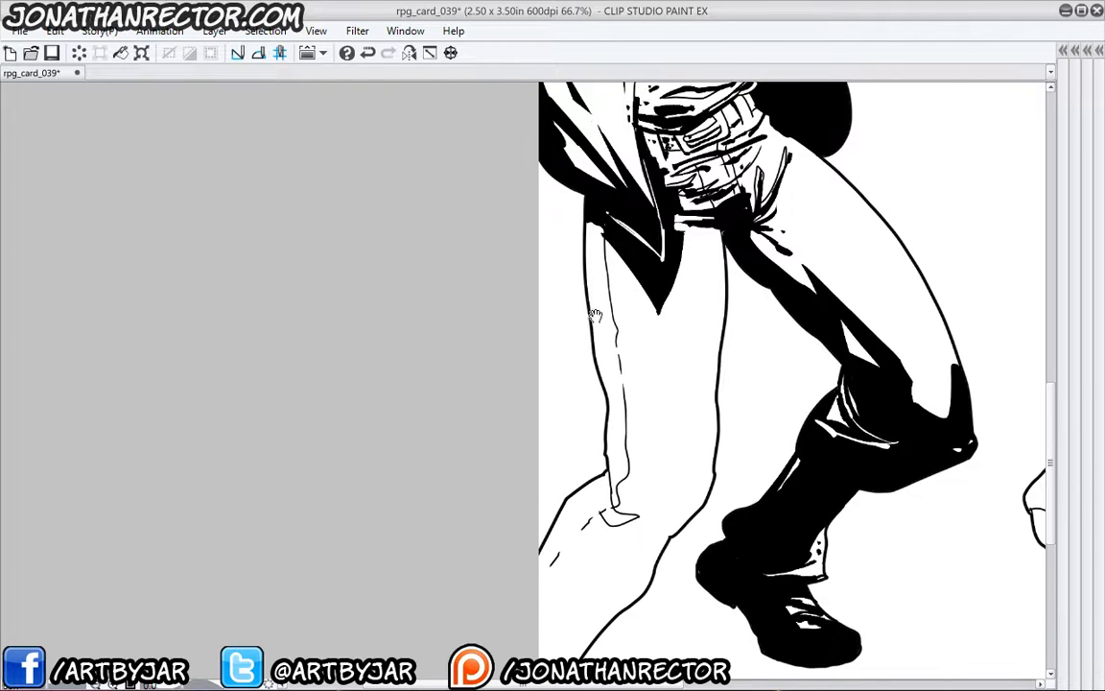
- Outline the jagged shadow edge across the straight leg's knee, with small highlight shapes beside and below it
{"action": "mouse_move", "coordinate": [593, 312]}
{"action": "left_mouse_down"}
{"action": "mouse_move", "coordinate": [586, 425]}
{"action": "mouse_move", "coordinate": [589, 312]}
{"action": "left_mouse_up"}
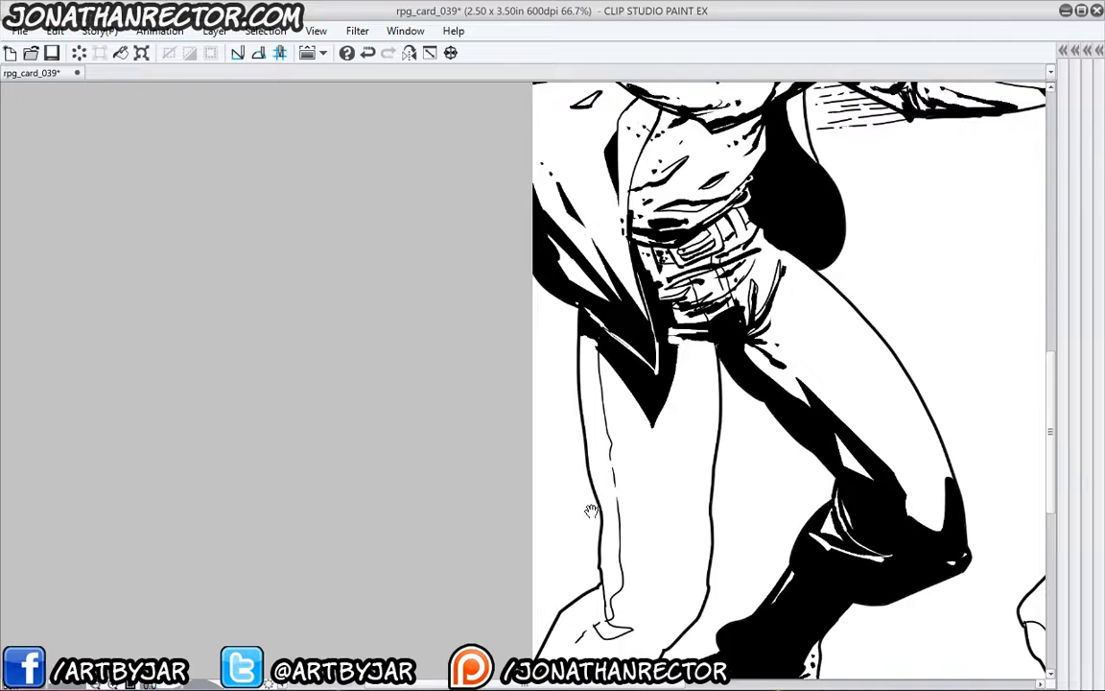
{"action": "left_click_drag", "start_coordinate": [608, 494], "coordinate": [709, 234]}
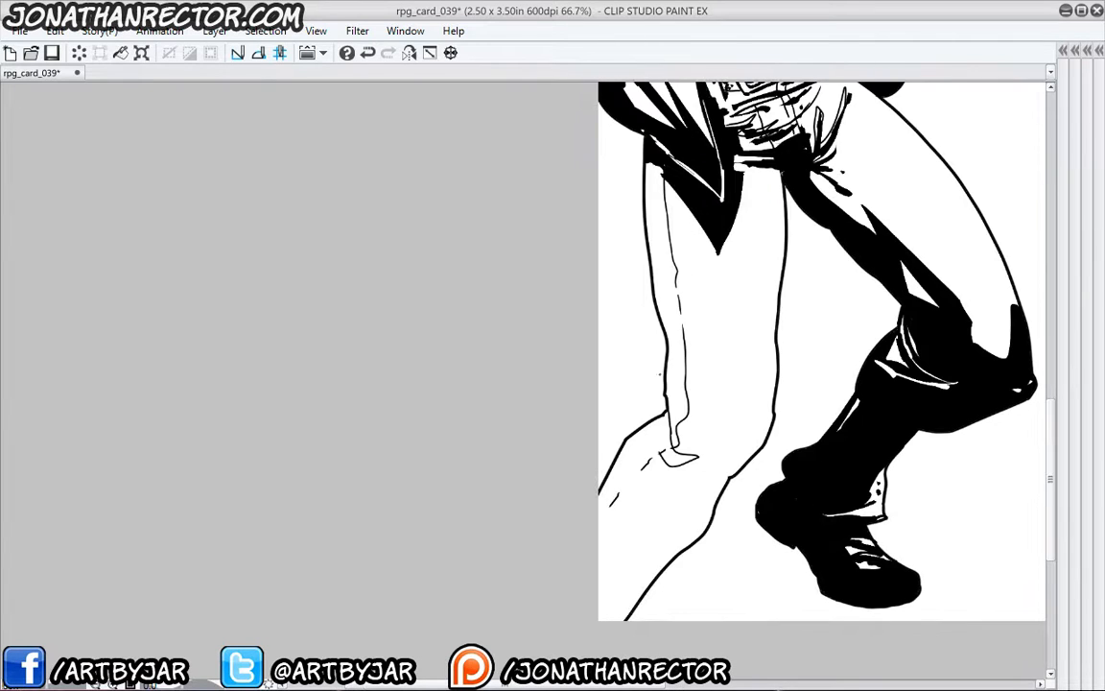
{"action": "mouse_move", "coordinate": [764, 444]}
{"action": "left_mouse_down"}
{"action": "mouse_move", "coordinate": [707, 470]}
{"action": "mouse_move", "coordinate": [661, 456]}
{"action": "mouse_move", "coordinate": [663, 413]}
{"action": "mouse_move", "coordinate": [660, 471]}
{"action": "left_mouse_up"}
{"action": "mouse_move", "coordinate": [641, 450]}
{"action": "left_mouse_down"}
{"action": "mouse_move", "coordinate": [656, 474]}
{"action": "mouse_move", "coordinate": [650, 441]}
{"action": "left_mouse_up"}
{"action": "mouse_move", "coordinate": [635, 454]}
{"action": "left_mouse_down"}
{"action": "mouse_move", "coordinate": [671, 485]}
{"action": "mouse_move", "coordinate": [667, 495]}
{"action": "mouse_move", "coordinate": [686, 493]}
{"action": "mouse_move", "coordinate": [641, 521]}
{"action": "left_mouse_up"}
{"action": "left_click_drag", "start_coordinate": [642, 521], "coordinate": [687, 496]}
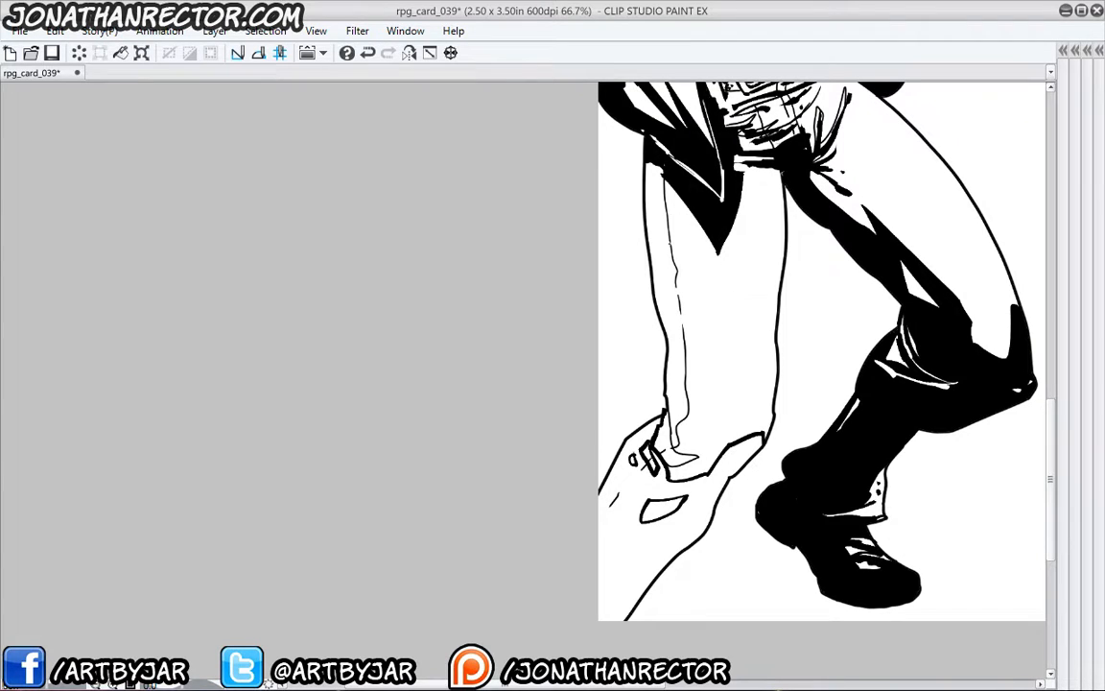
- Thicken the broken side seam down the left fighter's straight leg and fill the boot below with black, narrowing its white highlight
{"action": "left_click_drag", "start_coordinate": [670, 246], "coordinate": [664, 177]}
{"action": "mouse_move", "coordinate": [684, 326]}
{"action": "left_mouse_down"}
{"action": "mouse_move", "coordinate": [685, 398]}
{"action": "mouse_move", "coordinate": [664, 187]}
{"action": "left_mouse_up"}
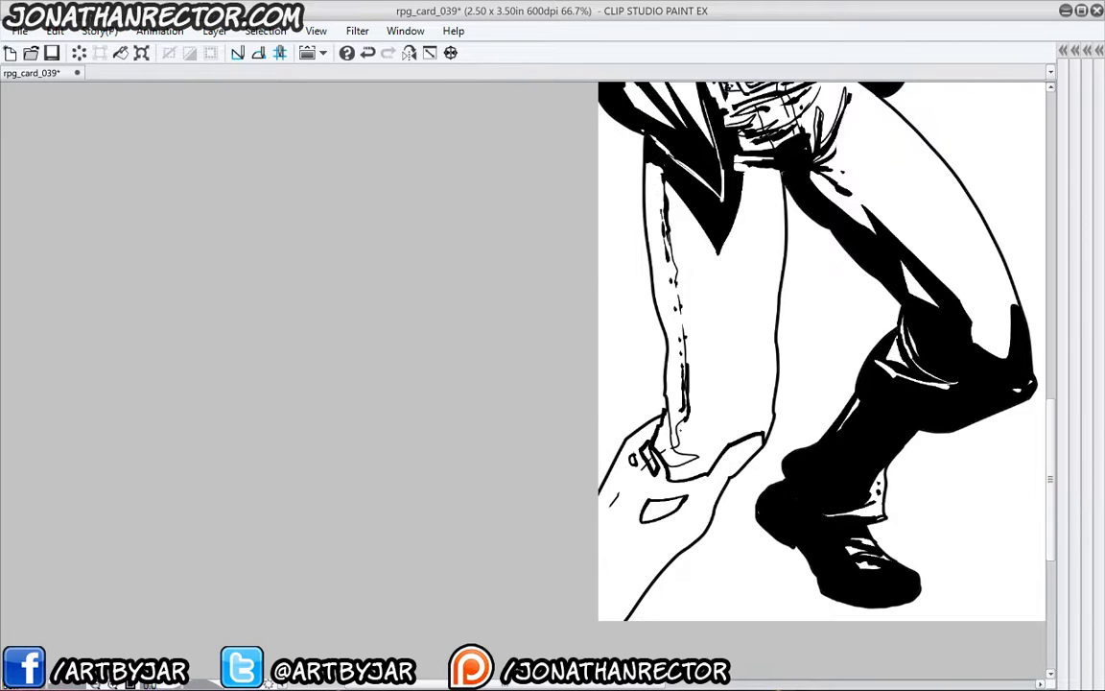
{"action": "left_click_drag", "start_coordinate": [673, 451], "coordinate": [694, 460]}
{"action": "left_click", "coordinate": [627, 470]}
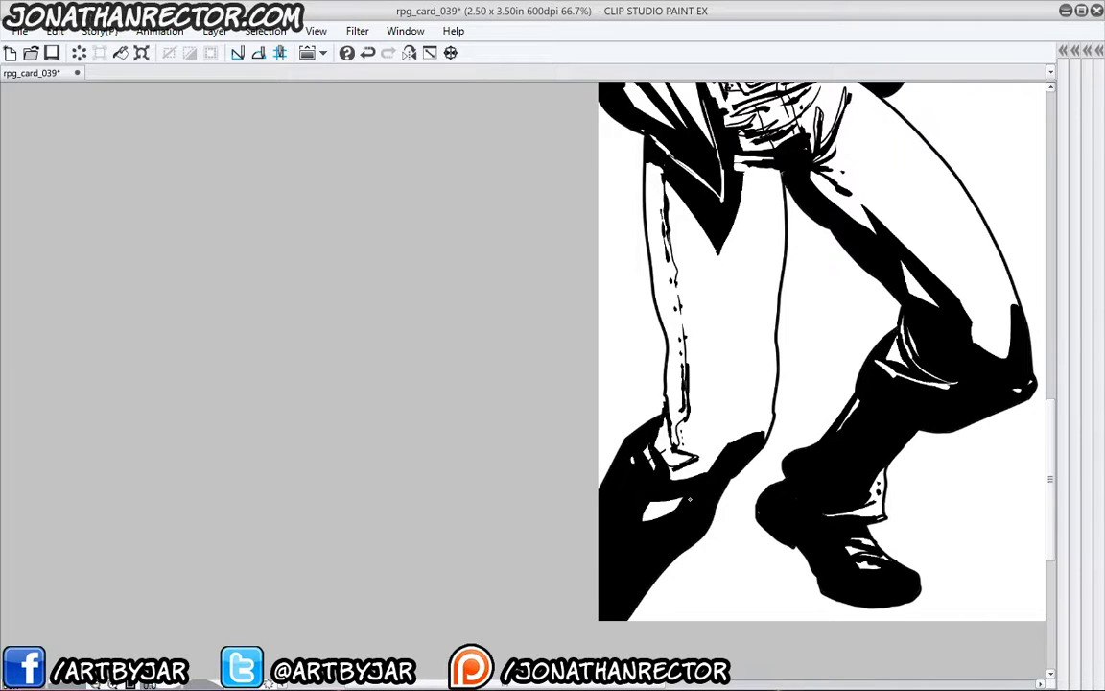
{"action": "mouse_move", "coordinate": [675, 504]}
{"action": "left_mouse_down"}
{"action": "mouse_move", "coordinate": [643, 519]}
{"action": "mouse_move", "coordinate": [652, 507]}
{"action": "mouse_move", "coordinate": [641, 507]}
{"action": "left_mouse_up"}
- Add a black dab and small specks at the top of the straight leg, just below the crotch
{"action": "left_click_drag", "start_coordinate": [771, 173], "coordinate": [745, 178]}
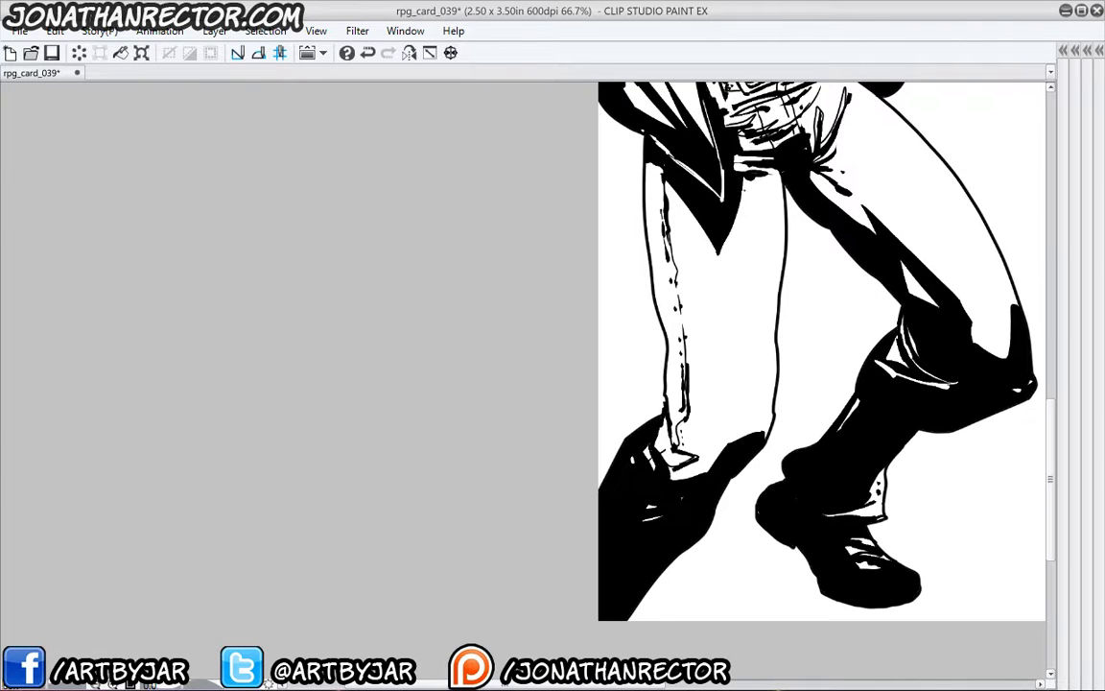
{"action": "left_click", "coordinate": [749, 194]}
{"action": "left_click", "coordinate": [743, 200]}
- Build a ragged black shadow along the boot's upper edge and scatter dabs and specks across the straight leg's lower end
{"action": "scroll", "coordinate": [711, 217], "scroll_direction": "up", "scroll_amount": 1}
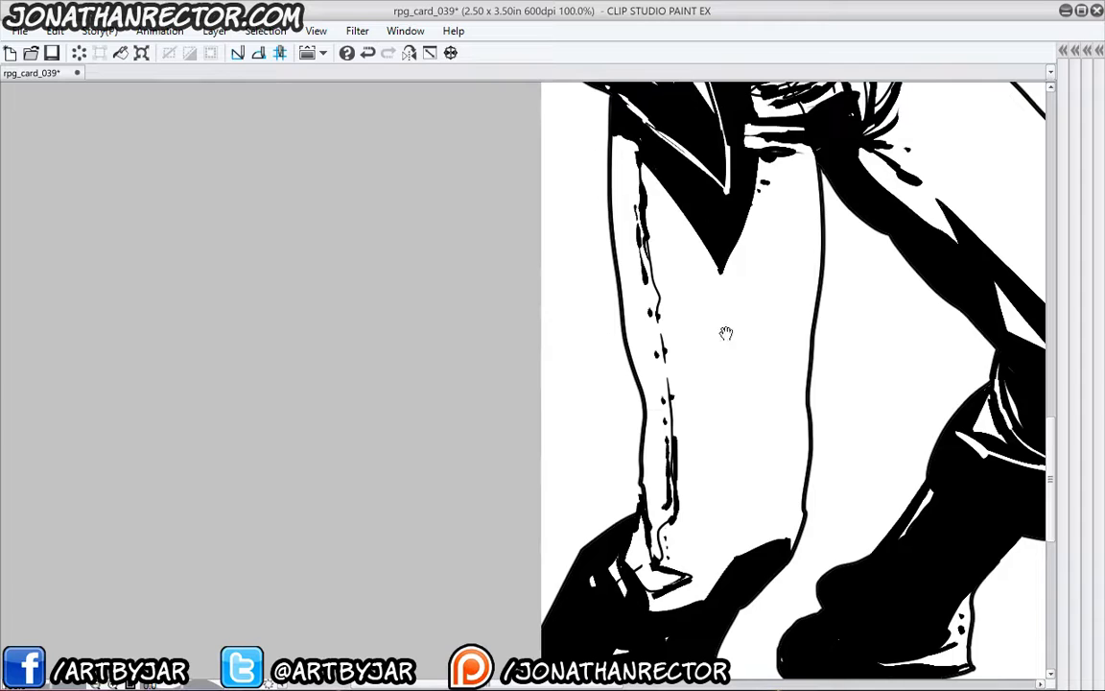
{"action": "left_click_drag", "start_coordinate": [726, 331], "coordinate": [525, 447]}
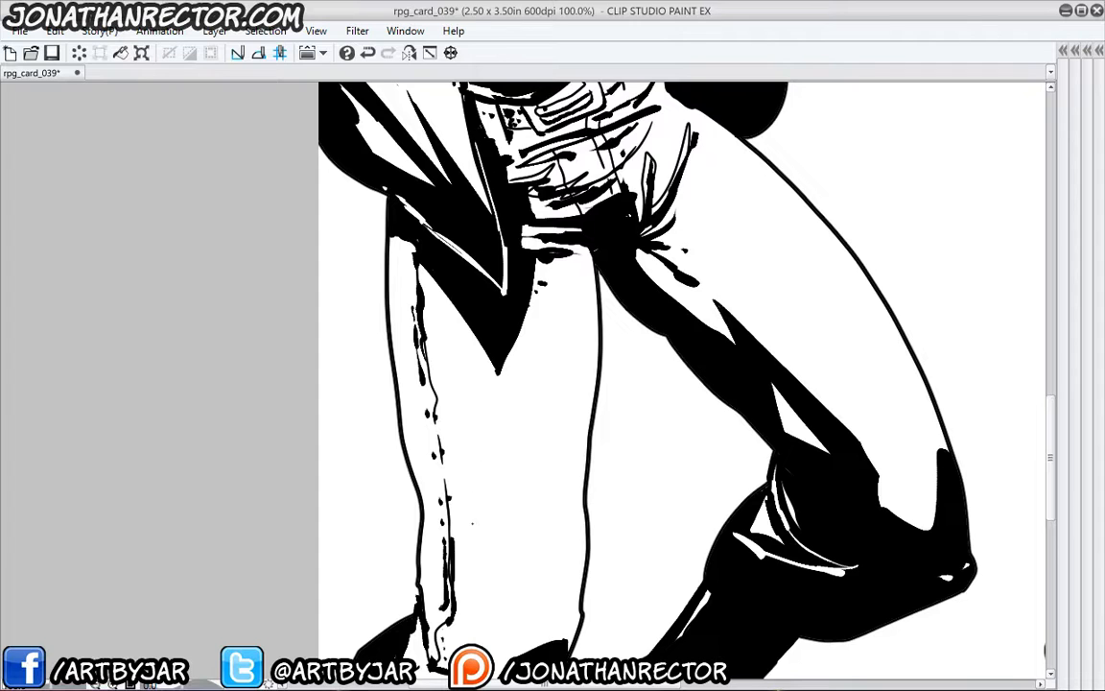
{"action": "mouse_move", "coordinate": [471, 523]}
{"action": "left_mouse_down"}
{"action": "mouse_move", "coordinate": [510, 536]}
{"action": "mouse_move", "coordinate": [615, 460]}
{"action": "left_mouse_up"}
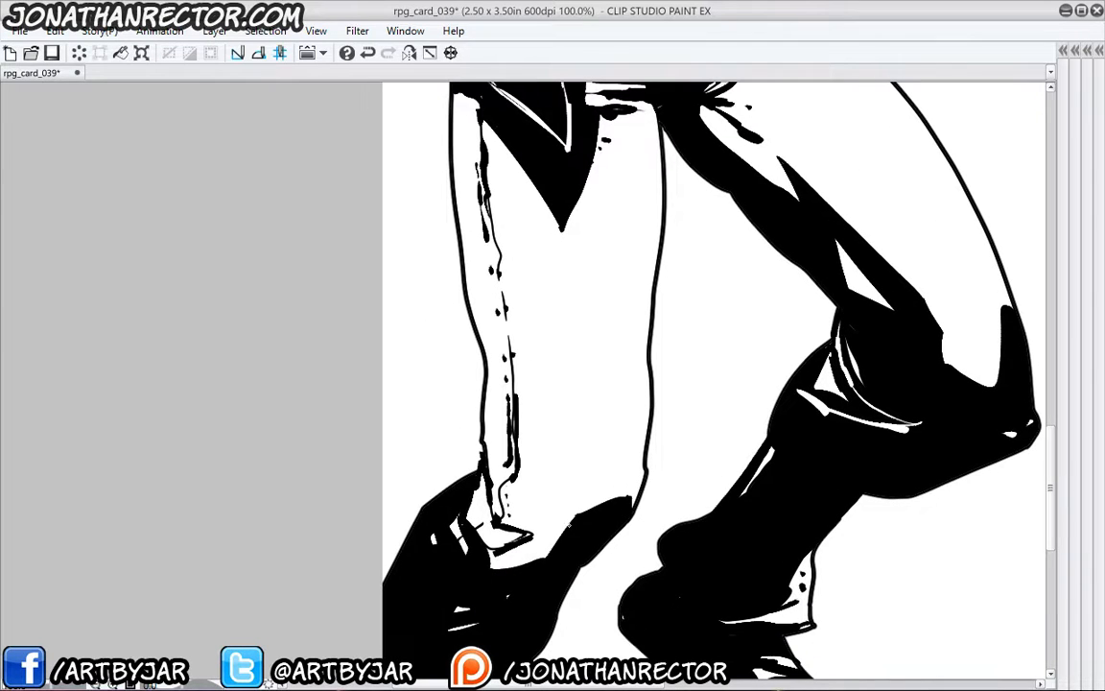
{"action": "left_click_drag", "start_coordinate": [568, 525], "coordinate": [524, 508]}
{"action": "left_click", "coordinate": [535, 496]}
{"action": "left_click", "coordinate": [495, 478]}
{"action": "left_click", "coordinate": [492, 466]}
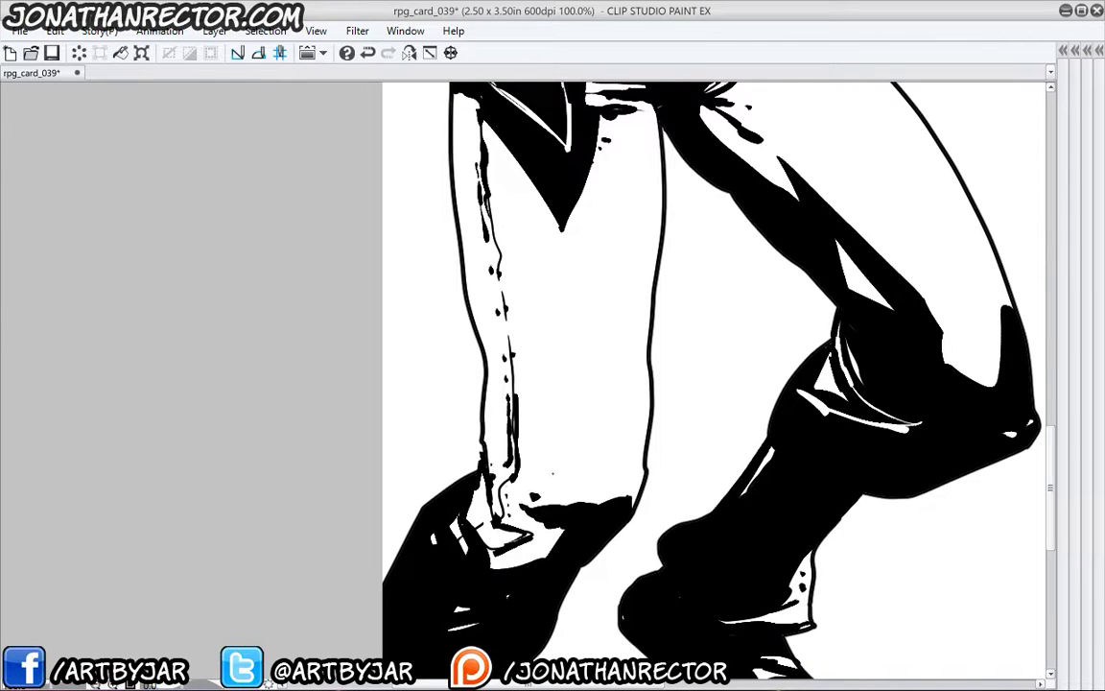
{"action": "left_click", "coordinate": [535, 471]}
{"action": "left_click_drag", "start_coordinate": [563, 474], "coordinate": [523, 466]}
{"action": "left_click", "coordinate": [592, 445]}
{"action": "left_click", "coordinate": [599, 450]}
- Darken the folds around the trouser hem in the boot opening with short black strokes and specks
{"action": "left_click_drag", "start_coordinate": [548, 542], "coordinate": [501, 554]}
{"action": "left_click_drag", "start_coordinate": [499, 550], "coordinate": [486, 542]}
{"action": "left_click", "coordinate": [477, 524]}
{"action": "left_click", "coordinate": [477, 521]}
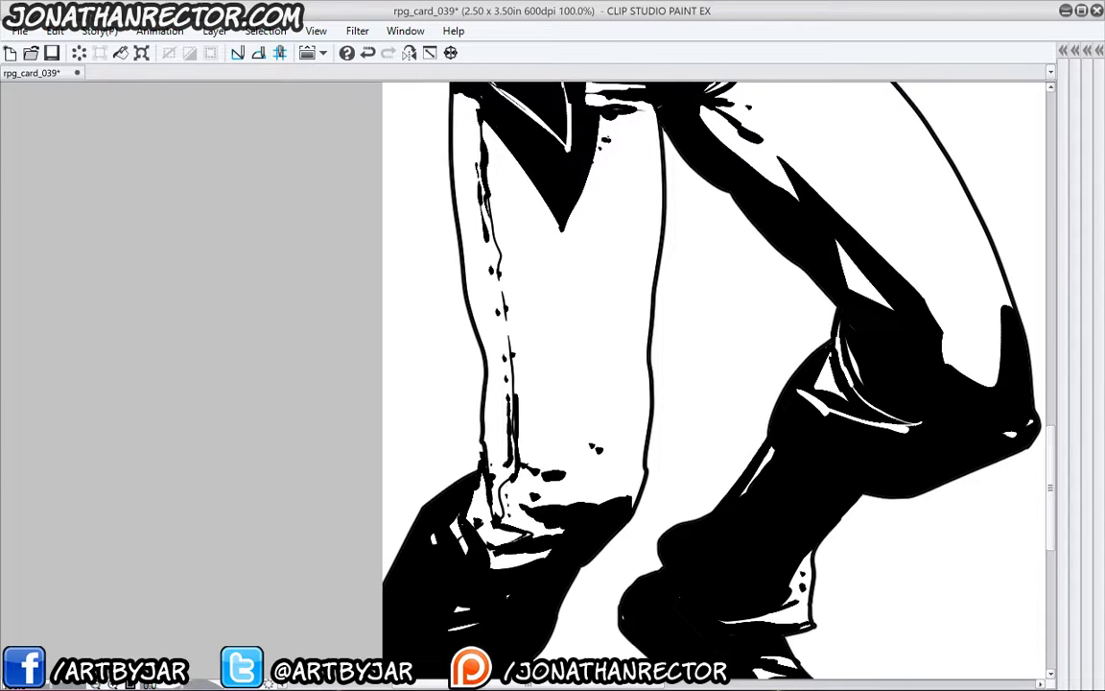
- Extend the black under the crotch and above the bent knee, and add dabs and specks to both trouser legs
{"action": "left_click_drag", "start_coordinate": [625, 213], "coordinate": [605, 341]}
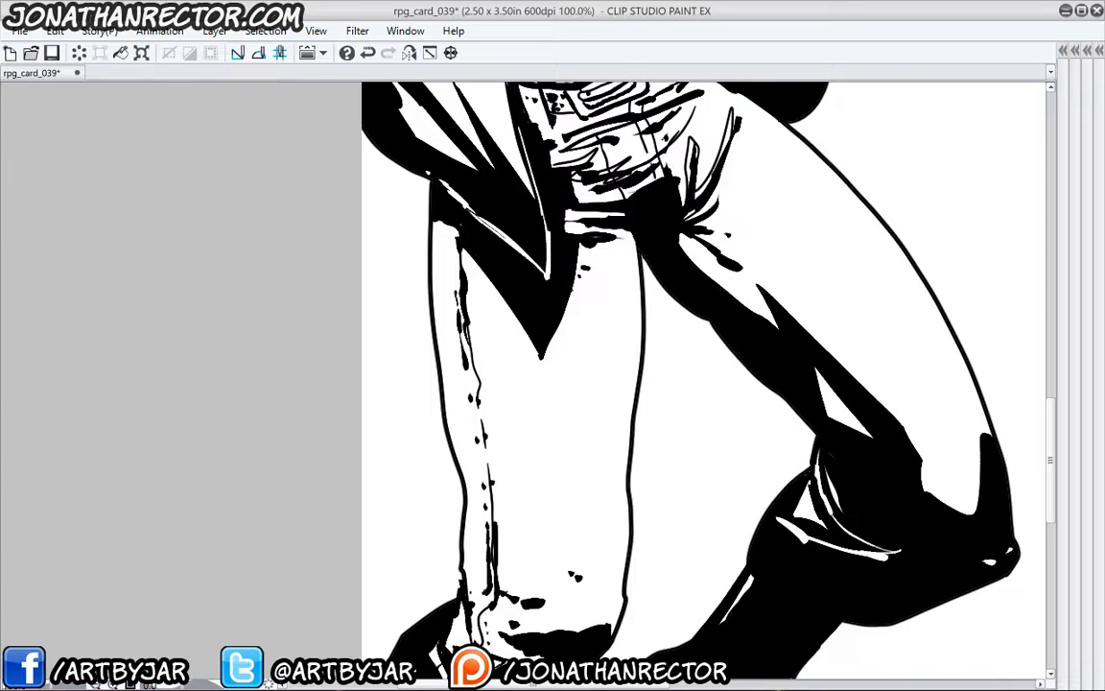
{"action": "left_click_drag", "start_coordinate": [633, 234], "coordinate": [593, 235]}
{"action": "mouse_move", "coordinate": [638, 360]}
{"action": "left_mouse_down"}
{"action": "mouse_move", "coordinate": [550, 503]}
{"action": "mouse_move", "coordinate": [448, 295]}
{"action": "left_mouse_up"}
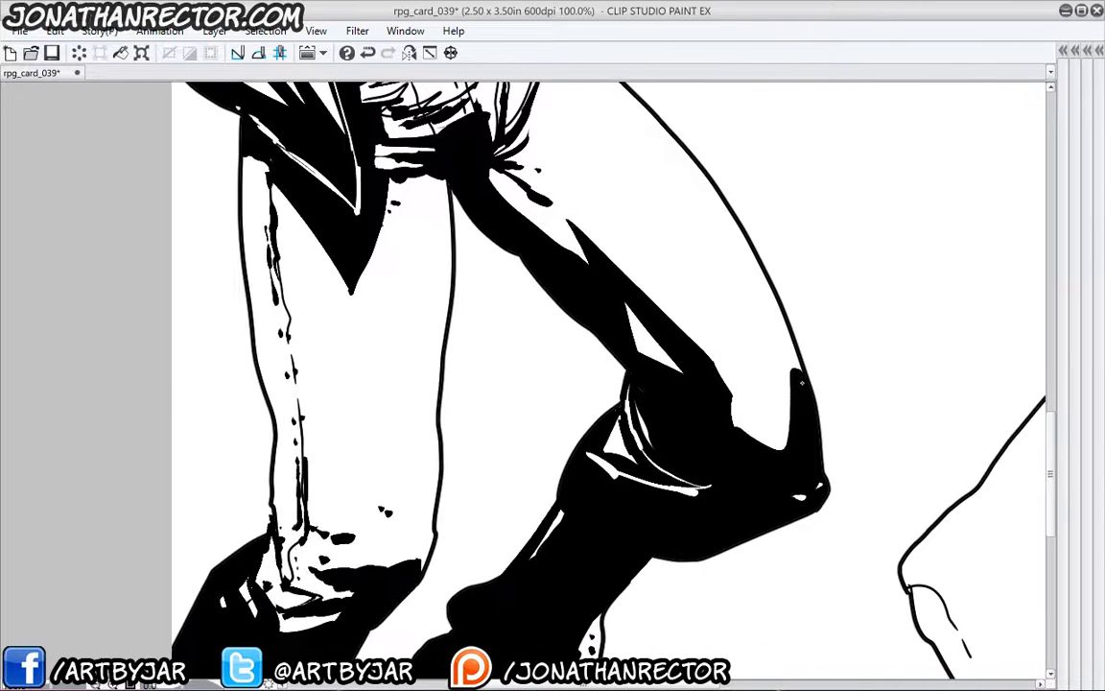
{"action": "left_click_drag", "start_coordinate": [802, 371], "coordinate": [795, 351]}
{"action": "left_click_drag", "start_coordinate": [705, 295], "coordinate": [817, 390]}
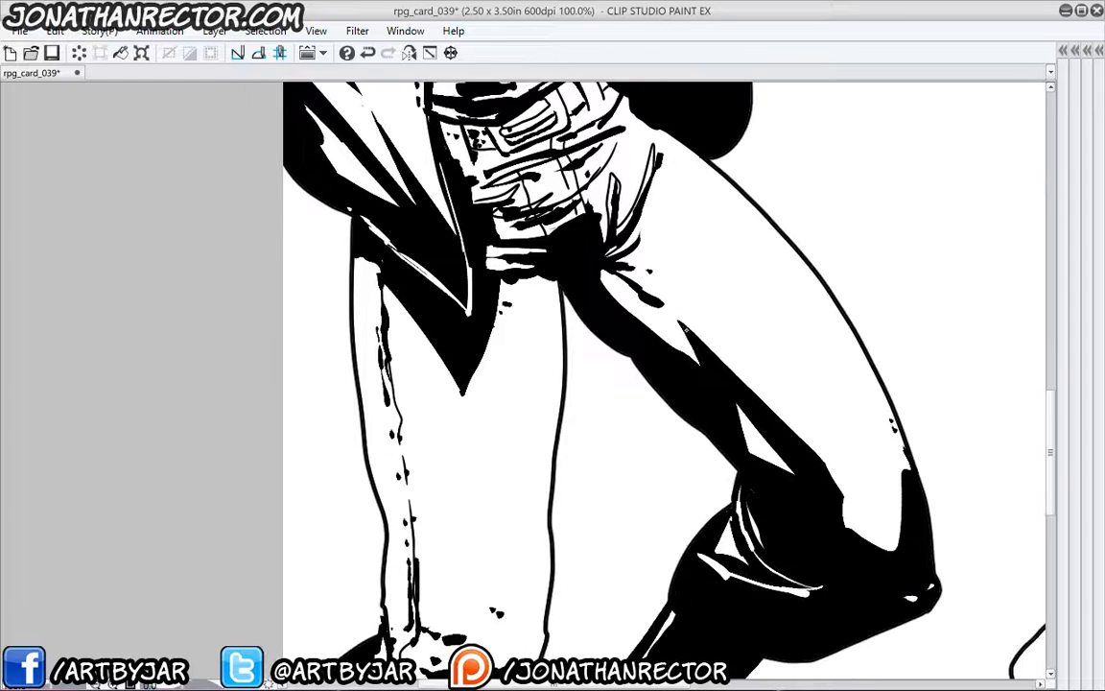
{"action": "left_click_drag", "start_coordinate": [501, 442], "coordinate": [547, 436]}
{"action": "left_click_drag", "start_coordinate": [558, 430], "coordinate": [568, 431]}
{"action": "left_click", "coordinate": [531, 437]}
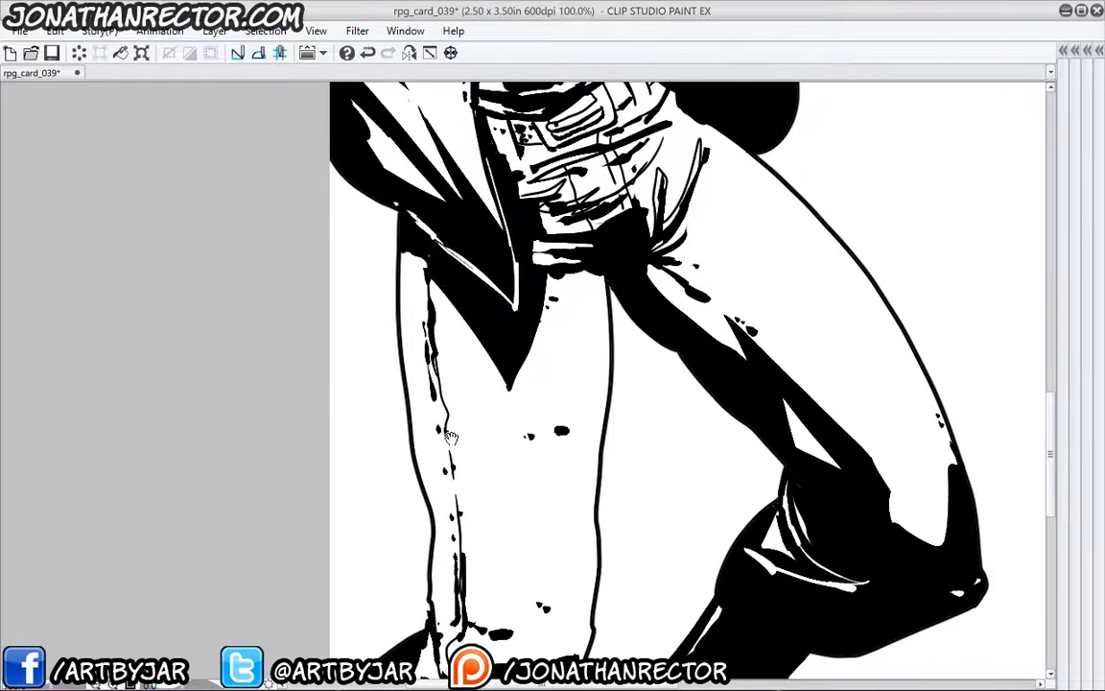
- Fill the shirt shadow beneath the left fighter's forearm with black and extend the black jacket lining up to the arm
{"action": "mouse_move", "coordinate": [447, 282]}
{"action": "left_mouse_down"}
{"action": "mouse_move", "coordinate": [411, 493]}
{"action": "mouse_move", "coordinate": [435, 683]}
{"action": "mouse_move", "coordinate": [443, 612]}
{"action": "left_mouse_up"}
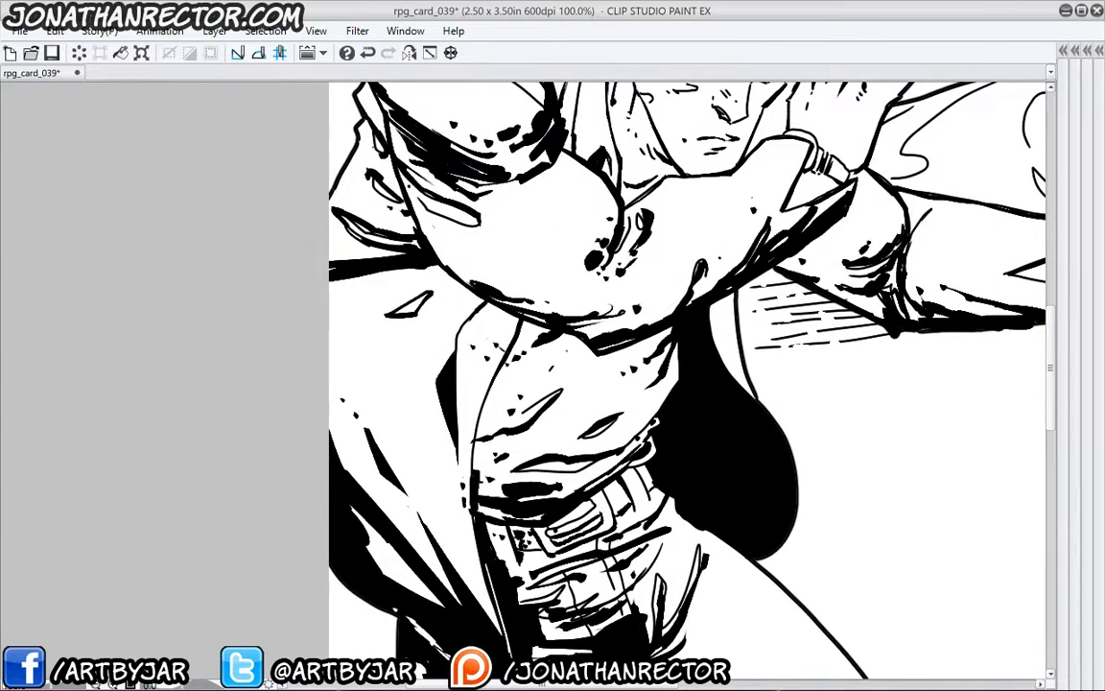
{"action": "mouse_move", "coordinate": [542, 372]}
{"action": "left_mouse_down"}
{"action": "mouse_move", "coordinate": [587, 343]}
{"action": "mouse_move", "coordinate": [532, 360]}
{"action": "left_mouse_up"}
{"action": "mouse_move", "coordinate": [532, 360]}
{"action": "left_mouse_down"}
{"action": "mouse_move", "coordinate": [488, 398]}
{"action": "mouse_move", "coordinate": [463, 570]}
{"action": "left_mouse_up"}
{"action": "key", "text": "g"}
{"action": "left_click", "coordinate": [528, 342]}
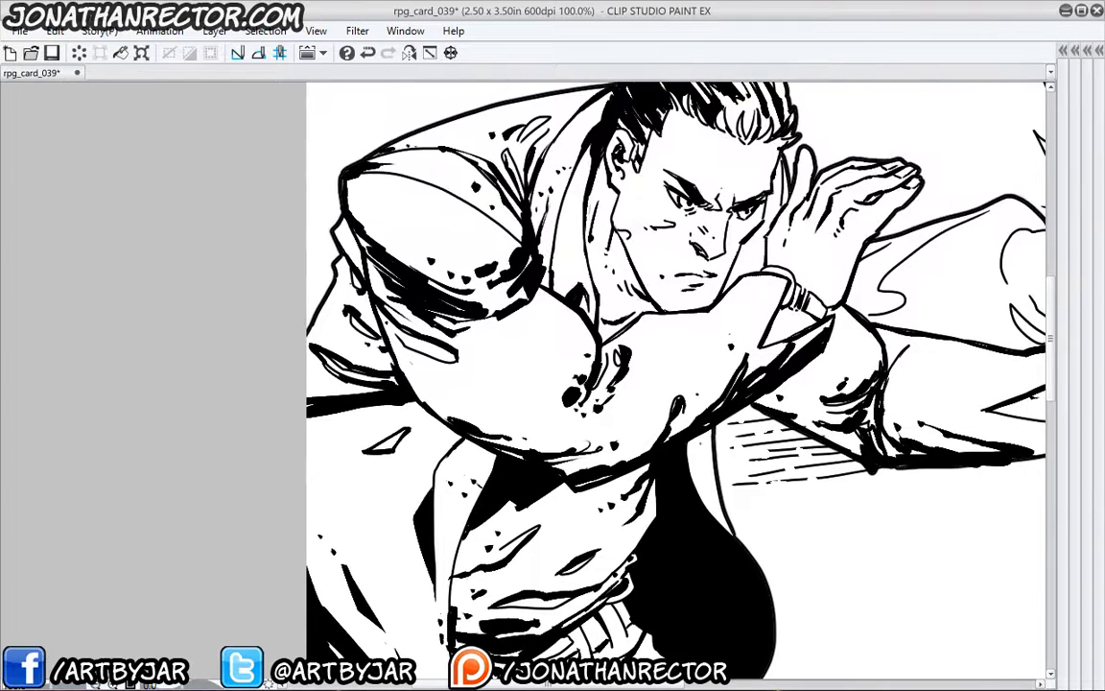
{"action": "mouse_move", "coordinate": [713, 448]}
{"action": "left_mouse_down"}
{"action": "mouse_move", "coordinate": [686, 484]}
{"action": "mouse_move", "coordinate": [712, 465]}
{"action": "mouse_move", "coordinate": [705, 450]}
{"action": "mouse_move", "coordinate": [693, 463]}
{"action": "left_mouse_up"}
{"action": "mouse_move", "coordinate": [699, 447]}
{"action": "left_mouse_down"}
{"action": "mouse_move", "coordinate": [689, 480]}
{"action": "mouse_move", "coordinate": [687, 455]}
{"action": "left_mouse_up"}
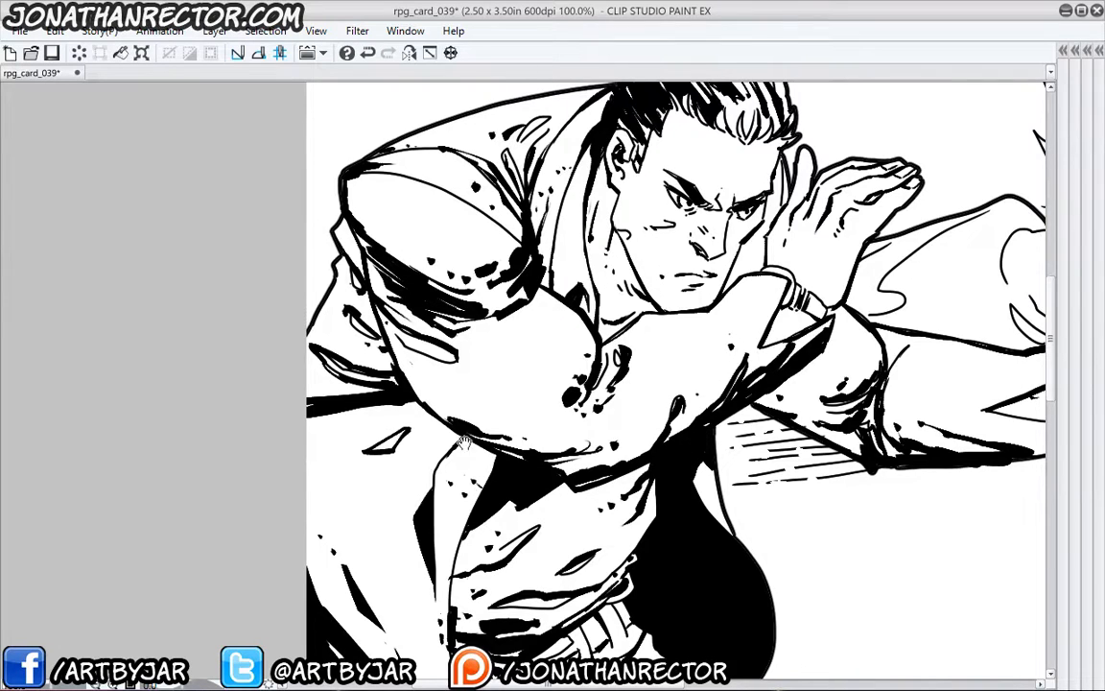
- Ink heavier blacks on the bald fighter's brow, eye, open mouth and inner ear
{"action": "left_click_drag", "start_coordinate": [567, 282], "coordinate": [473, 380]}
{"action": "left_click_drag", "start_coordinate": [470, 290], "coordinate": [501, 365]}
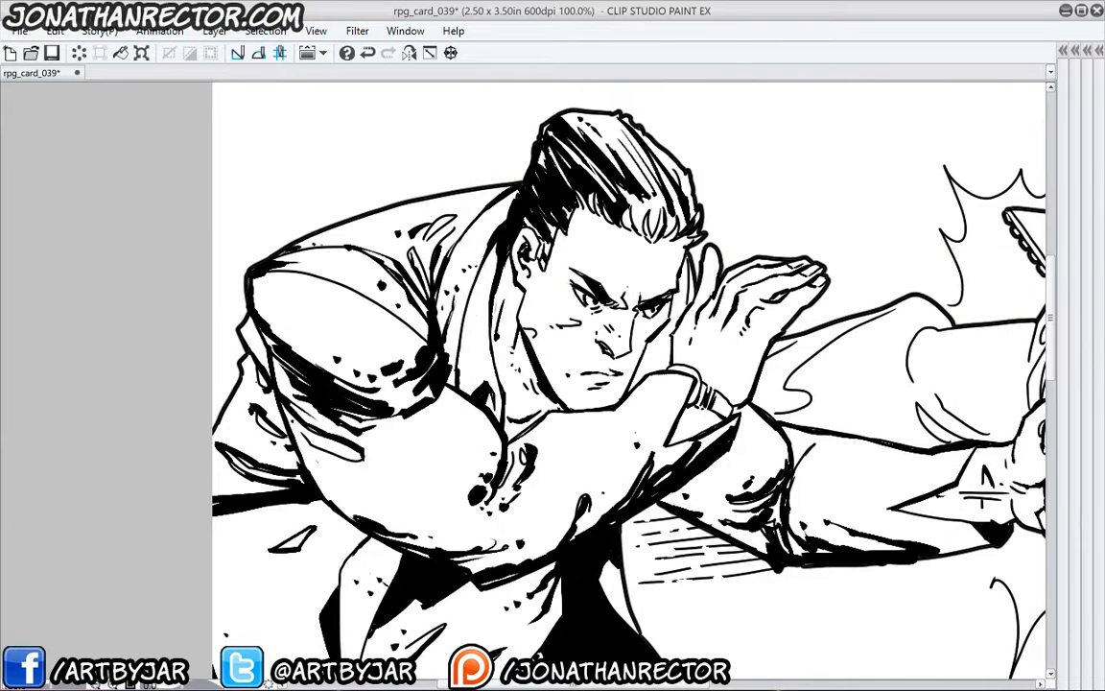
{"action": "mouse_move", "coordinate": [714, 463]}
{"action": "left_mouse_down"}
{"action": "mouse_move", "coordinate": [471, 531]}
{"action": "mouse_move", "coordinate": [226, 521]}
{"action": "left_mouse_up"}
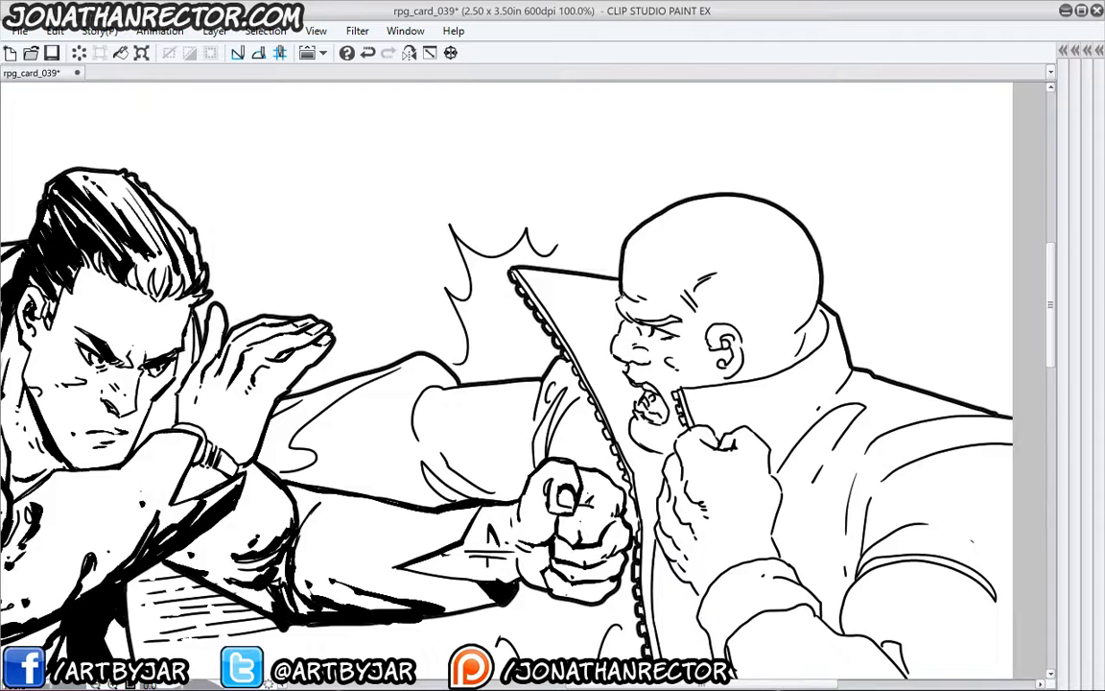
{"action": "mouse_move", "coordinate": [628, 316]}
{"action": "left_mouse_down"}
{"action": "mouse_move", "coordinate": [679, 321]}
{"action": "mouse_move", "coordinate": [652, 334]}
{"action": "mouse_move", "coordinate": [668, 338]}
{"action": "left_mouse_up"}
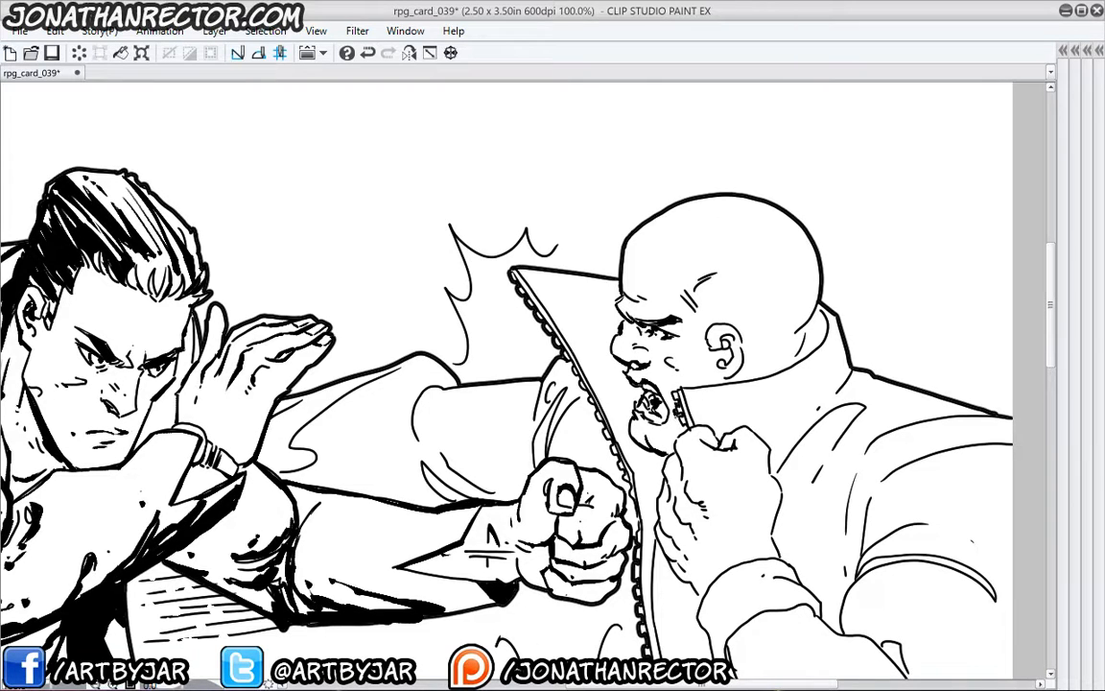
{"action": "mouse_move", "coordinate": [723, 338]}
{"action": "left_mouse_down"}
{"action": "mouse_move", "coordinate": [737, 342]}
{"action": "mouse_move", "coordinate": [730, 372]}
{"action": "left_mouse_up"}
- Hatch a dark shadow on the back of the bald fighter's neck inside the collar
{"action": "left_click_drag", "start_coordinate": [818, 304], "coordinate": [811, 314]}
{"action": "mouse_move", "coordinate": [812, 317]}
{"action": "left_mouse_down"}
{"action": "mouse_move", "coordinate": [773, 354]}
{"action": "mouse_move", "coordinate": [797, 350]}
{"action": "mouse_move", "coordinate": [789, 364]}
{"action": "left_mouse_up"}
{"action": "left_click_drag", "start_coordinate": [807, 322], "coordinate": [792, 361]}
{"action": "left_click_drag", "start_coordinate": [798, 355], "coordinate": [787, 366]}
{"action": "left_click_drag", "start_coordinate": [825, 312], "coordinate": [812, 349]}
{"action": "mouse_move", "coordinate": [816, 325]}
{"action": "left_mouse_down"}
{"action": "mouse_move", "coordinate": [806, 355]}
{"action": "mouse_move", "coordinate": [779, 371]}
{"action": "left_mouse_up"}
{"action": "left_click_drag", "start_coordinate": [824, 329], "coordinate": [814, 345]}
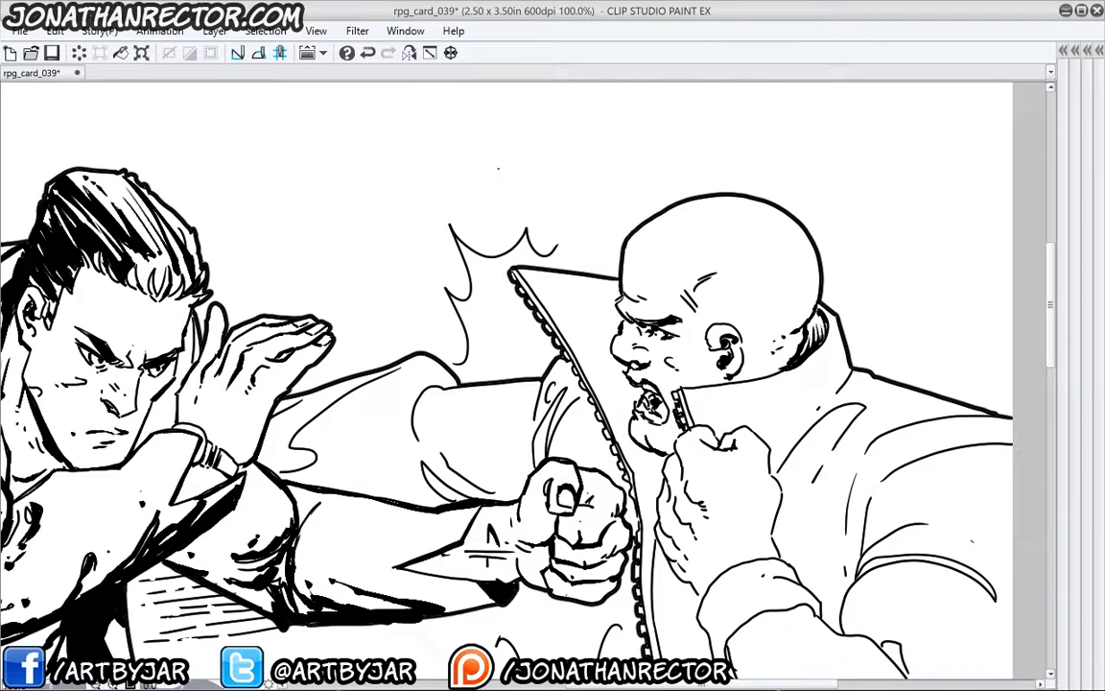
- Outline the inner shadow of the bald fighter's raised collar and open jacket, leaving a highlight patch, and fill it with black
{"action": "left_click_drag", "start_coordinate": [644, 335], "coordinate": [655, 346]}
{"action": "mouse_move", "coordinate": [613, 336]}
{"action": "left_mouse_down"}
{"action": "mouse_move", "coordinate": [572, 280]}
{"action": "mouse_move", "coordinate": [560, 308]}
{"action": "mouse_move", "coordinate": [625, 403]}
{"action": "mouse_move", "coordinate": [616, 424]}
{"action": "left_mouse_up"}
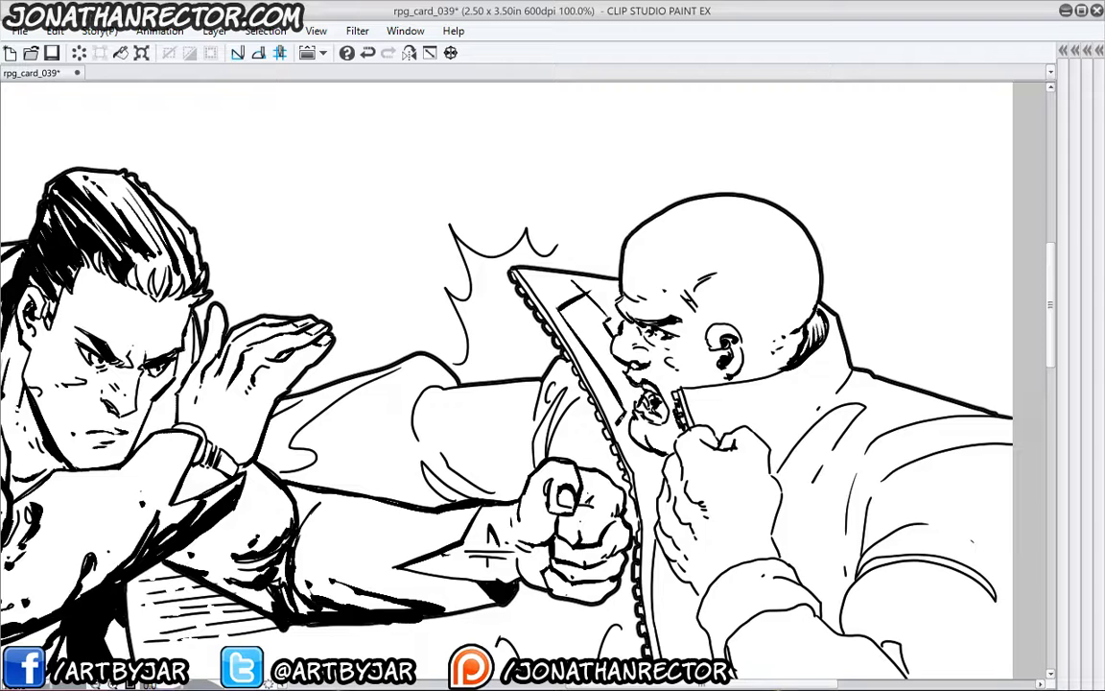
{"action": "left_click_drag", "start_coordinate": [549, 285], "coordinate": [614, 334]}
{"action": "left_click_drag", "start_coordinate": [647, 468], "coordinate": [653, 480]}
{"action": "left_click_drag", "start_coordinate": [649, 653], "coordinate": [622, 411]}
{"action": "mouse_move", "coordinate": [630, 563]}
{"action": "left_mouse_down"}
{"action": "mouse_move", "coordinate": [600, 390]}
{"action": "mouse_move", "coordinate": [627, 451]}
{"action": "mouse_move", "coordinate": [609, 453]}
{"action": "left_mouse_up"}
{"action": "left_click_drag", "start_coordinate": [572, 399], "coordinate": [584, 493]}
{"action": "key", "text": "g"}
{"action": "left_click", "coordinate": [577, 501]}
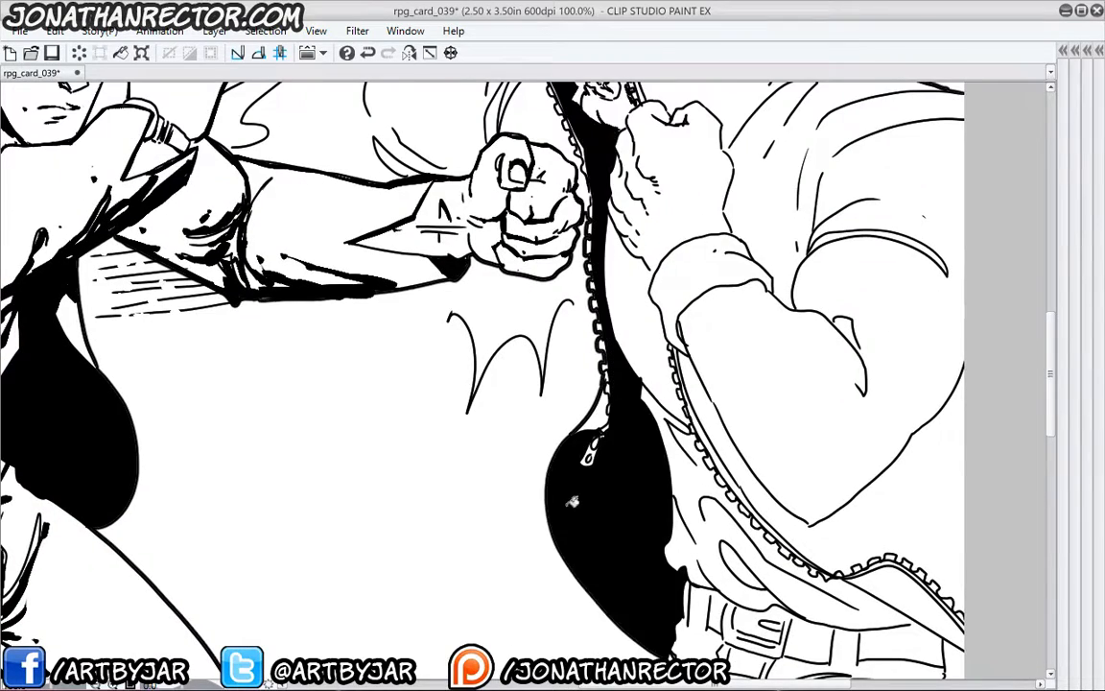
- Hatch black strokes across the white highlight patch inside the bald fighter's raised collar
{"action": "left_click_drag", "start_coordinate": [541, 251], "coordinate": [545, 518]}
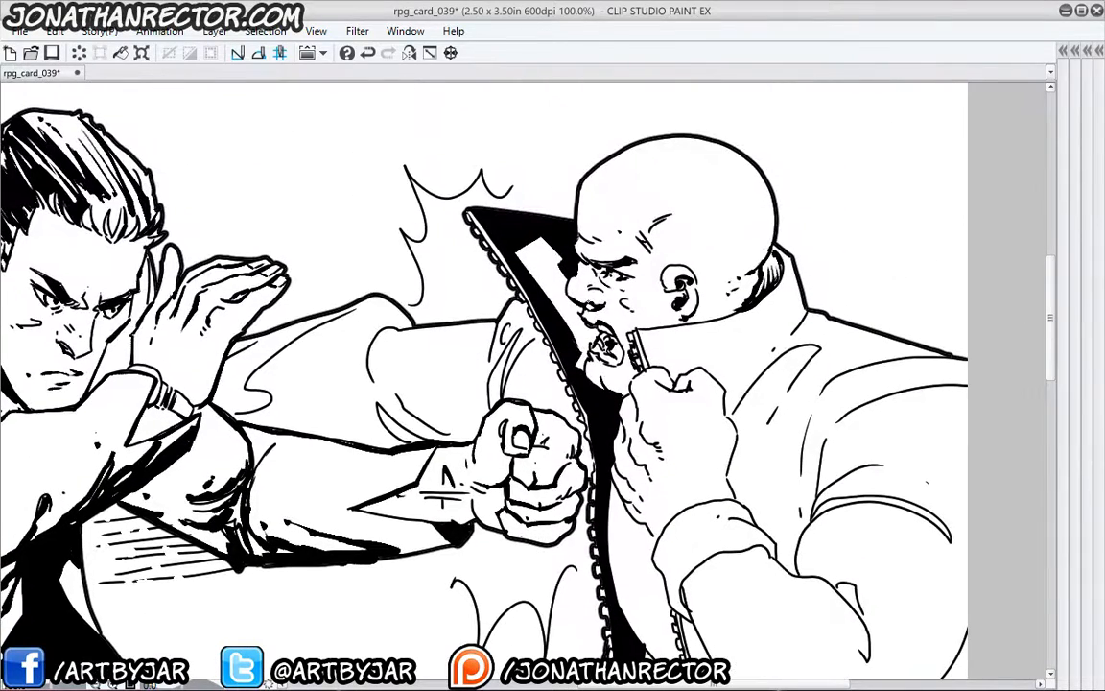
{"action": "left_click_drag", "start_coordinate": [550, 314], "coordinate": [574, 329]}
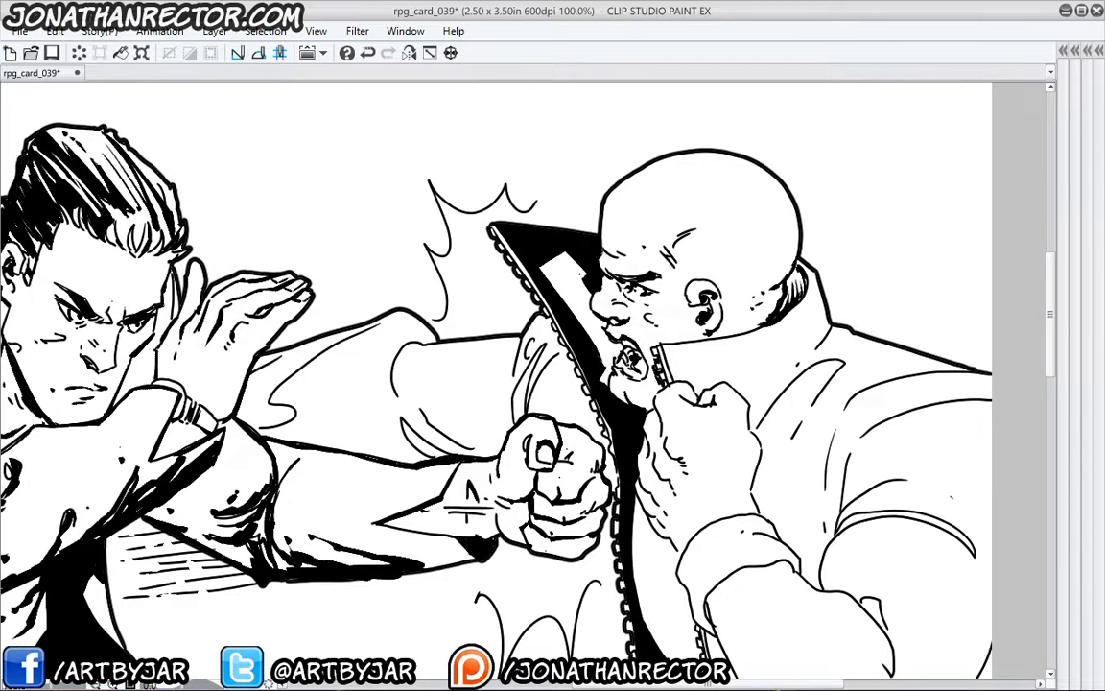
{"action": "left_click_drag", "start_coordinate": [573, 262], "coordinate": [583, 277]}
{"action": "left_click_drag", "start_coordinate": [561, 250], "coordinate": [587, 291]}
{"action": "left_click_drag", "start_coordinate": [552, 258], "coordinate": [591, 311]}
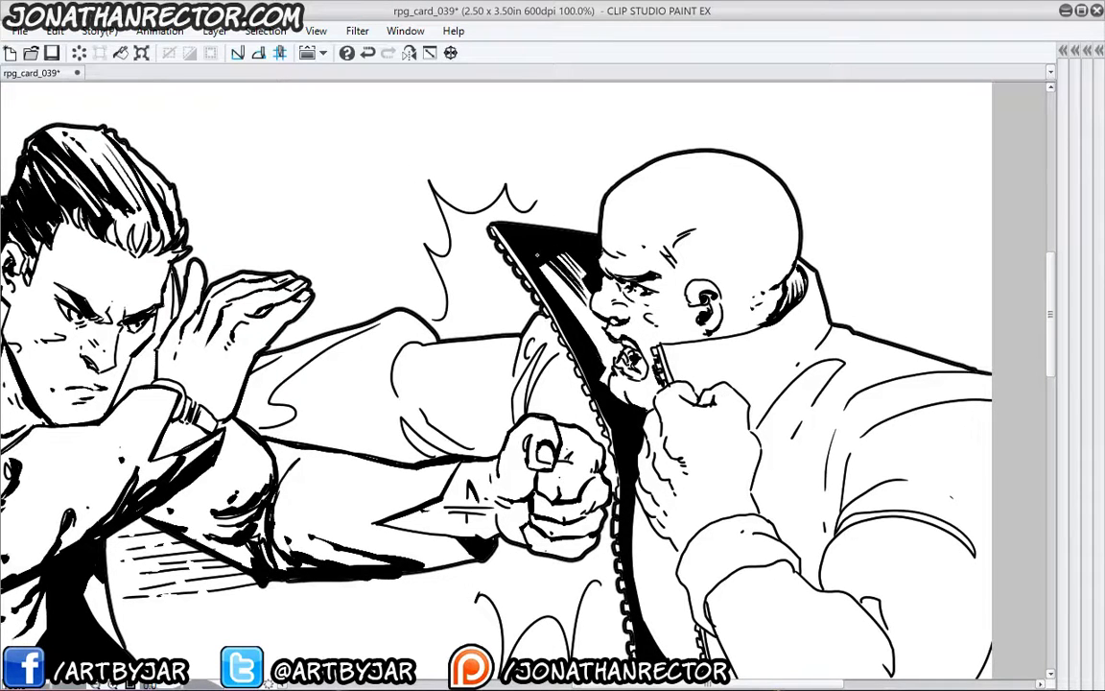
- Cut fine white hatching and a speck into the collar's black lining along the zipper edge
{"action": "left_click_drag", "start_coordinate": [517, 273], "coordinate": [531, 290]}
{"action": "left_click_drag", "start_coordinate": [487, 239], "coordinate": [543, 312]}
{"action": "left_click_drag", "start_coordinate": [501, 262], "coordinate": [542, 320]}
{"action": "mouse_move", "coordinate": [479, 210]}
{"action": "left_mouse_down"}
{"action": "mouse_move", "coordinate": [520, 249]}
{"action": "mouse_move", "coordinate": [518, 285]}
{"action": "left_mouse_up"}
{"action": "left_click", "coordinate": [557, 301]}
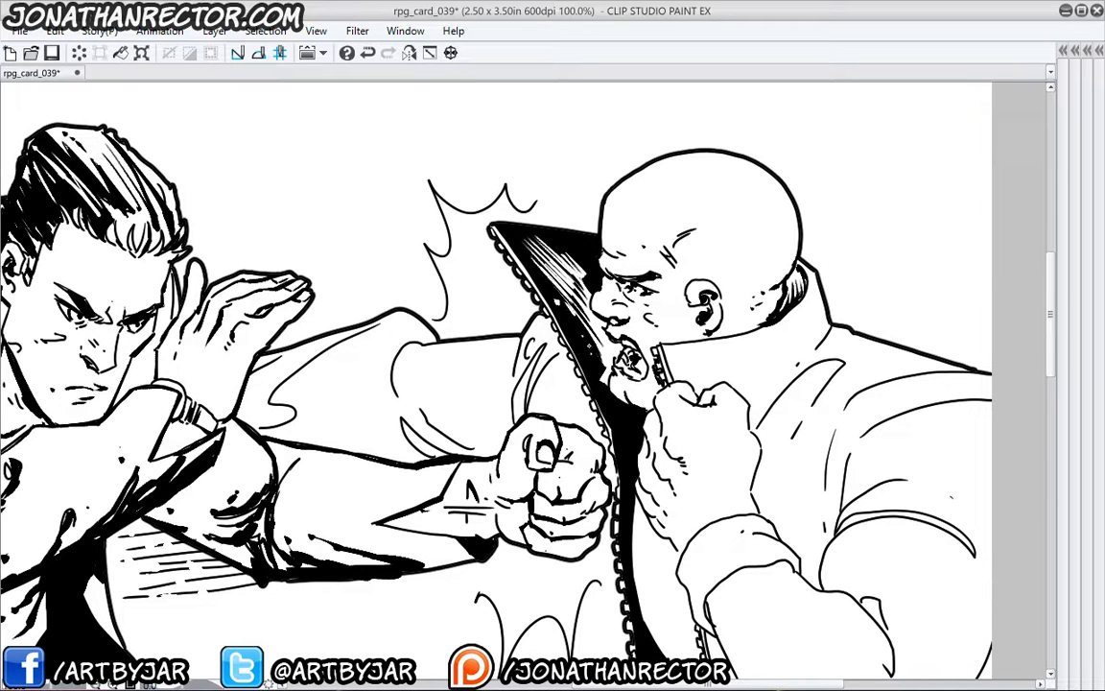
- Define the zipper pull at the lower end of the open jacket's zipper against the black lining
{"action": "left_click_drag", "start_coordinate": [566, 537], "coordinate": [567, 424]}
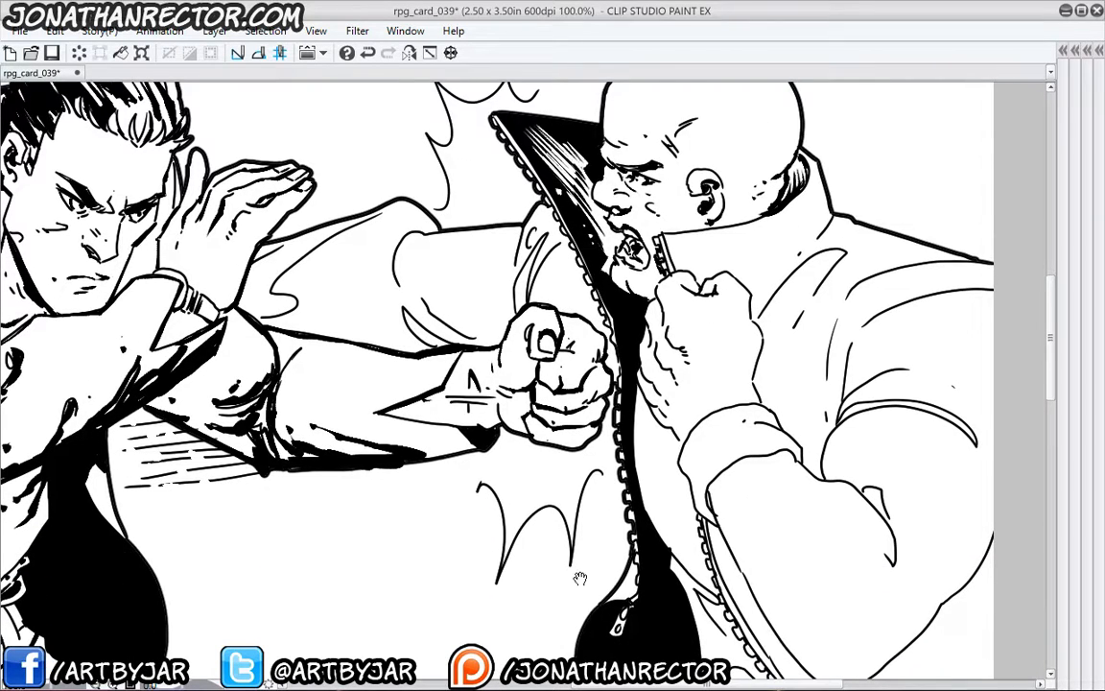
{"action": "left_click_drag", "start_coordinate": [579, 577], "coordinate": [619, 440]}
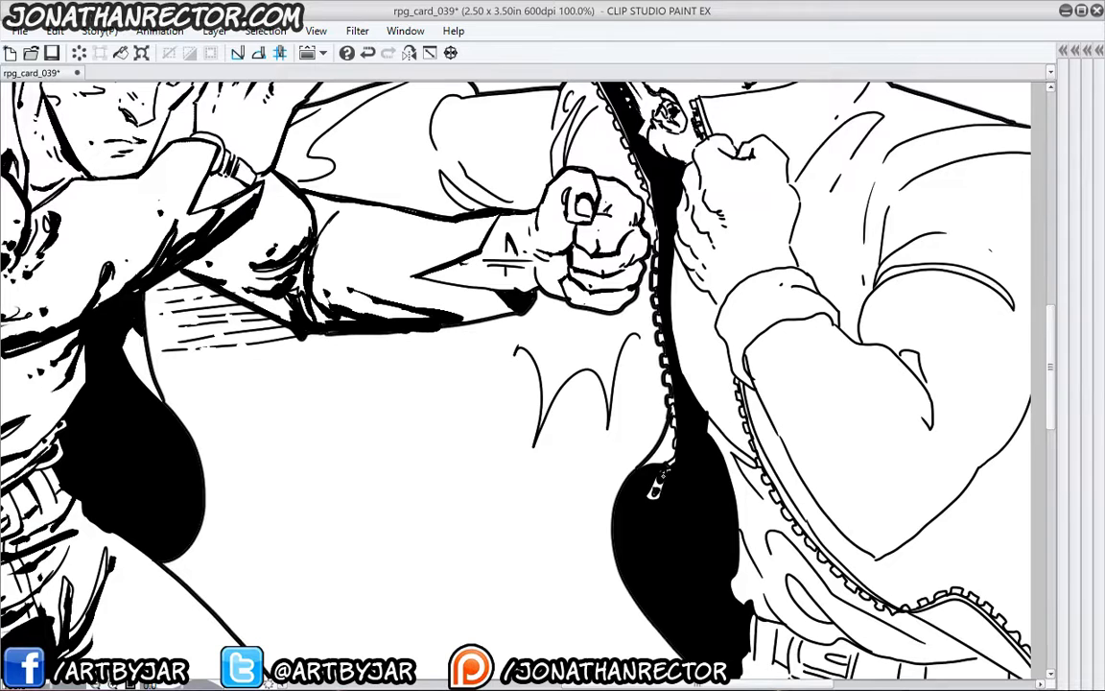
{"action": "mouse_move", "coordinate": [672, 472]}
{"action": "left_mouse_down"}
{"action": "mouse_move", "coordinate": [649, 495]}
{"action": "mouse_move", "coordinate": [678, 446]}
{"action": "left_mouse_up"}
- Ink dense black fold strokes and dabs on the jacket sleeve between the raised collar and the punching fist
{"action": "left_click_drag", "start_coordinate": [559, 269], "coordinate": [604, 424]}
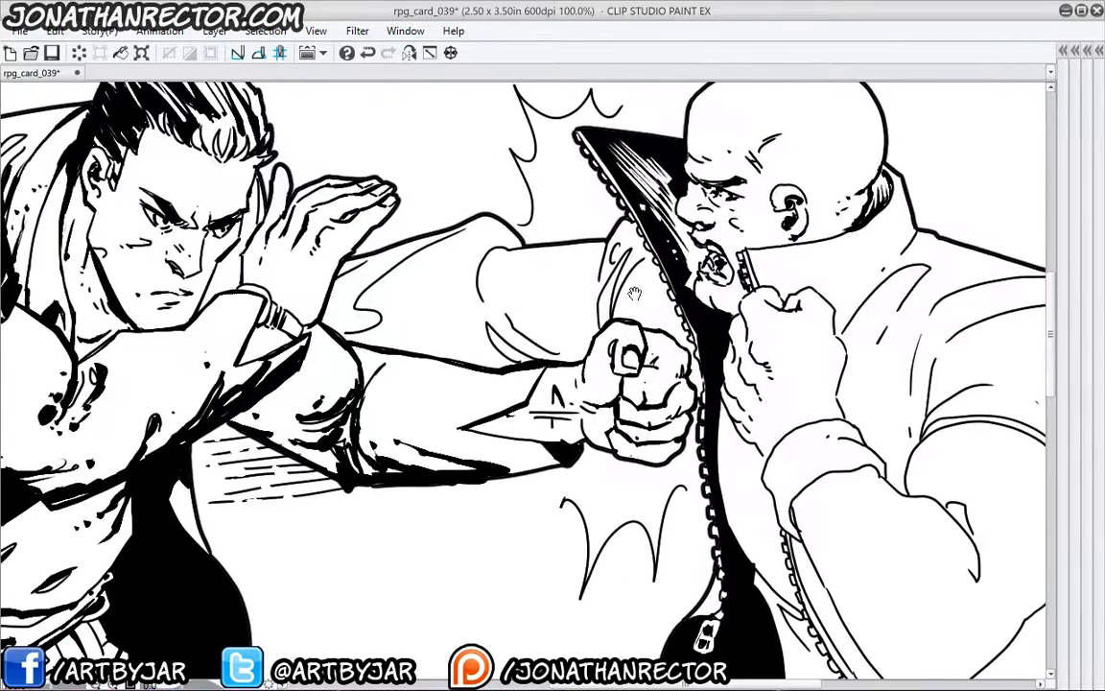
{"action": "mouse_move", "coordinate": [642, 266]}
{"action": "left_mouse_down"}
{"action": "mouse_move", "coordinate": [619, 321]}
{"action": "mouse_move", "coordinate": [640, 268]}
{"action": "mouse_move", "coordinate": [634, 286]}
{"action": "left_mouse_up"}
{"action": "left_click_drag", "start_coordinate": [618, 323], "coordinate": [640, 264]}
{"action": "left_click_drag", "start_coordinate": [628, 249], "coordinate": [609, 321]}
{"action": "left_click_drag", "start_coordinate": [612, 307], "coordinate": [637, 233]}
{"action": "mouse_move", "coordinate": [632, 229]}
{"action": "left_mouse_down"}
{"action": "mouse_move", "coordinate": [593, 294]}
{"action": "mouse_move", "coordinate": [595, 319]}
{"action": "left_mouse_up"}
{"action": "mouse_move", "coordinate": [599, 313]}
{"action": "left_mouse_down"}
{"action": "mouse_move", "coordinate": [622, 228]}
{"action": "mouse_move", "coordinate": [643, 247]}
{"action": "mouse_move", "coordinate": [637, 284]}
{"action": "left_mouse_up"}
{"action": "left_click_drag", "start_coordinate": [653, 263], "coordinate": [646, 297]}
{"action": "mouse_move", "coordinate": [655, 292]}
{"action": "left_mouse_down"}
{"action": "mouse_move", "coordinate": [643, 314]}
{"action": "mouse_move", "coordinate": [664, 313]}
{"action": "left_mouse_up"}
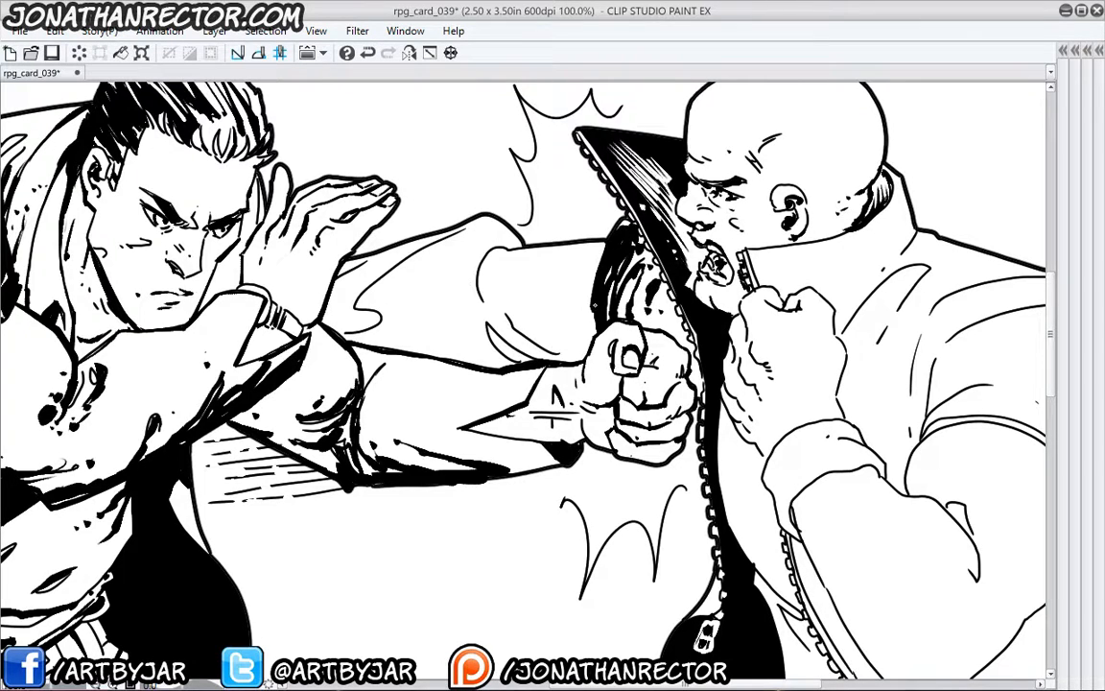
- Thicken the curved folds on the underside of the extended sleeve behind the fist with tapered black strokes
{"action": "left_click_drag", "start_coordinate": [593, 308], "coordinate": [507, 316]}
{"action": "mouse_move", "coordinate": [497, 304]}
{"action": "left_mouse_down"}
{"action": "mouse_move", "coordinate": [538, 346]}
{"action": "mouse_move", "coordinate": [506, 347]}
{"action": "left_mouse_up"}
{"action": "left_click_drag", "start_coordinate": [488, 328], "coordinate": [529, 362]}
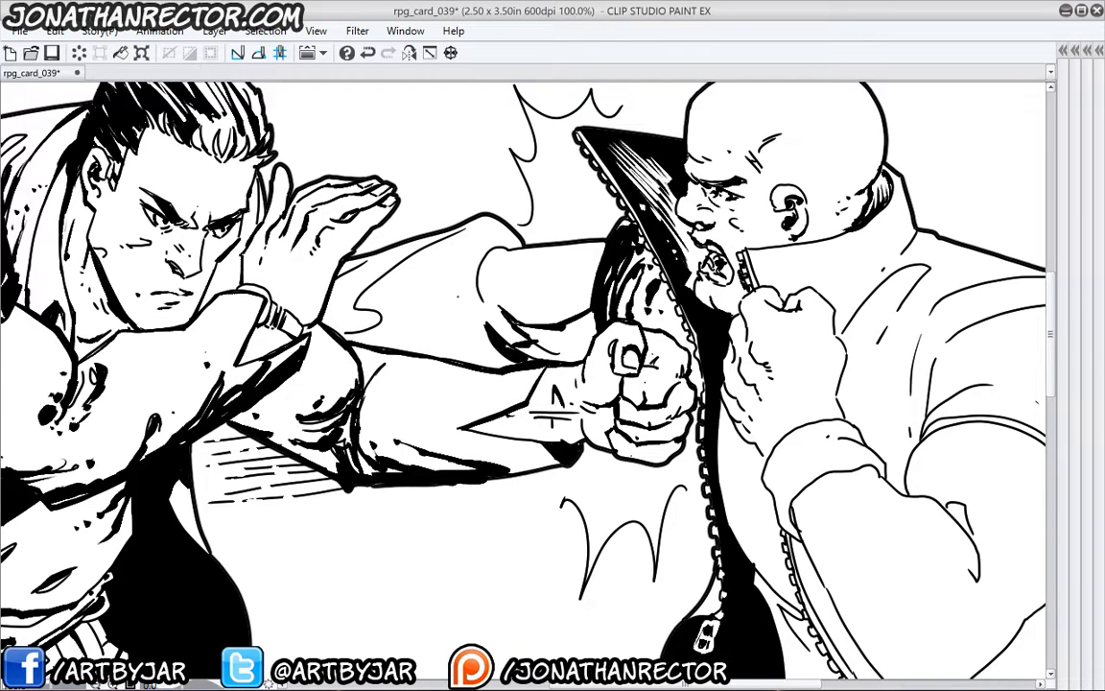
- Add a heavy black stroke and a small wedge to the fold at the top of the extended sleeve
{"action": "scroll", "coordinate": [458, 296], "scroll_direction": "down", "scroll_amount": 5}
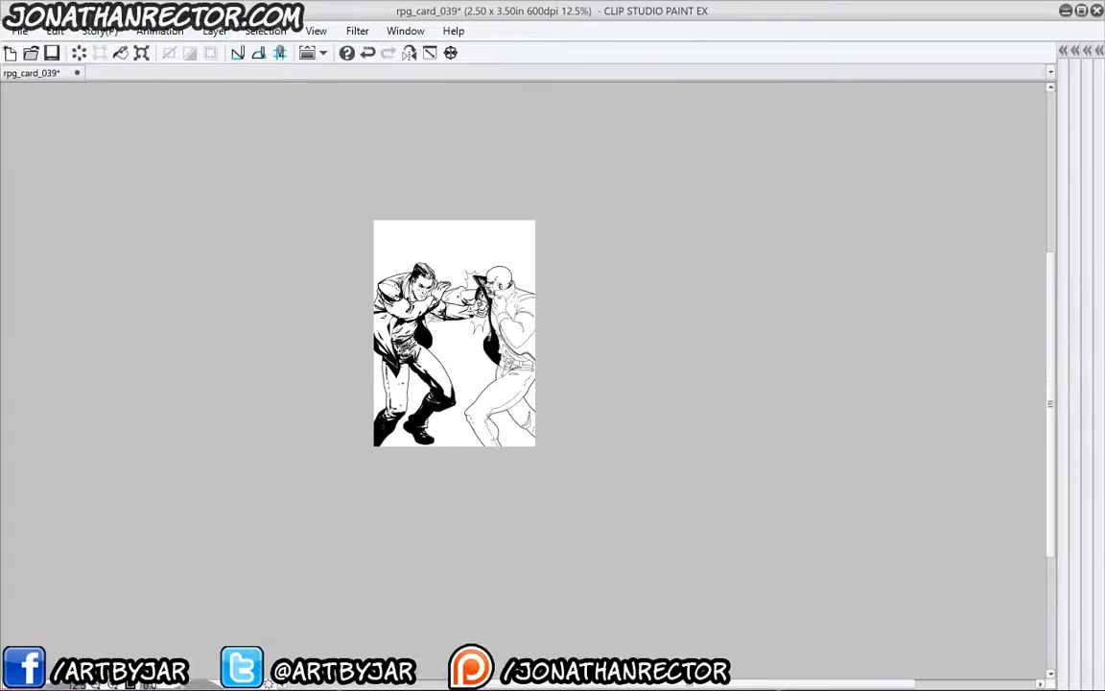
{"action": "scroll", "coordinate": [458, 296], "scroll_direction": "up", "scroll_amount": 1}
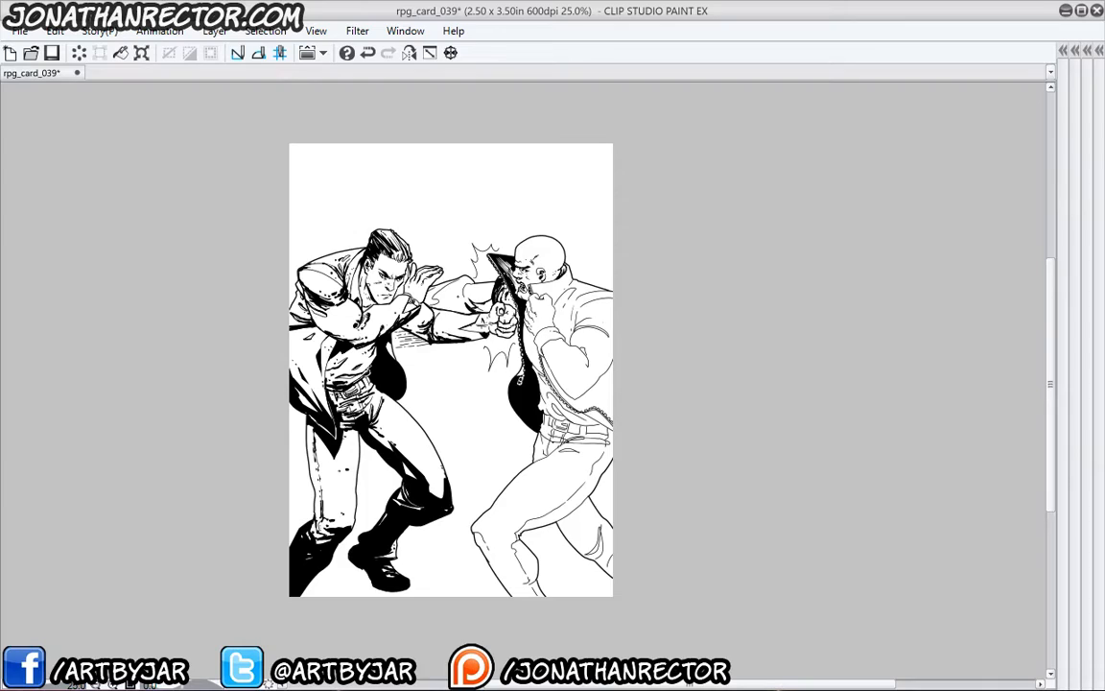
{"action": "scroll", "coordinate": [456, 296], "scroll_direction": "up", "scroll_amount": 3}
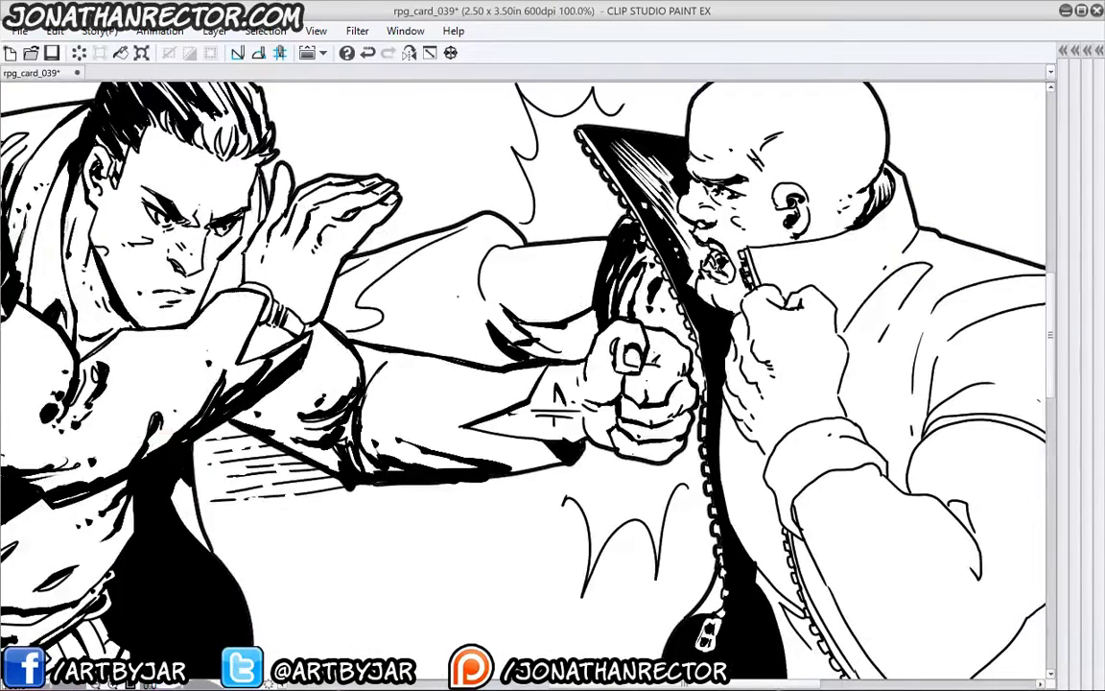
{"action": "scroll", "coordinate": [364, 216], "scroll_direction": "up", "scroll_amount": 2}
{"action": "mouse_move", "coordinate": [589, 271]}
{"action": "left_mouse_down"}
{"action": "mouse_move", "coordinate": [562, 272]}
{"action": "mouse_move", "coordinate": [546, 320]}
{"action": "left_mouse_up"}
{"action": "mouse_move", "coordinate": [543, 267]}
{"action": "left_mouse_down"}
{"action": "mouse_move", "coordinate": [526, 312]}
{"action": "mouse_move", "coordinate": [525, 302]}
{"action": "left_mouse_up"}
- Outline an angular, zigzag shadow shape on the extended upper sleeve between the raised hand and the elbow fold
{"action": "left_click_drag", "start_coordinate": [441, 403], "coordinate": [567, 411]}
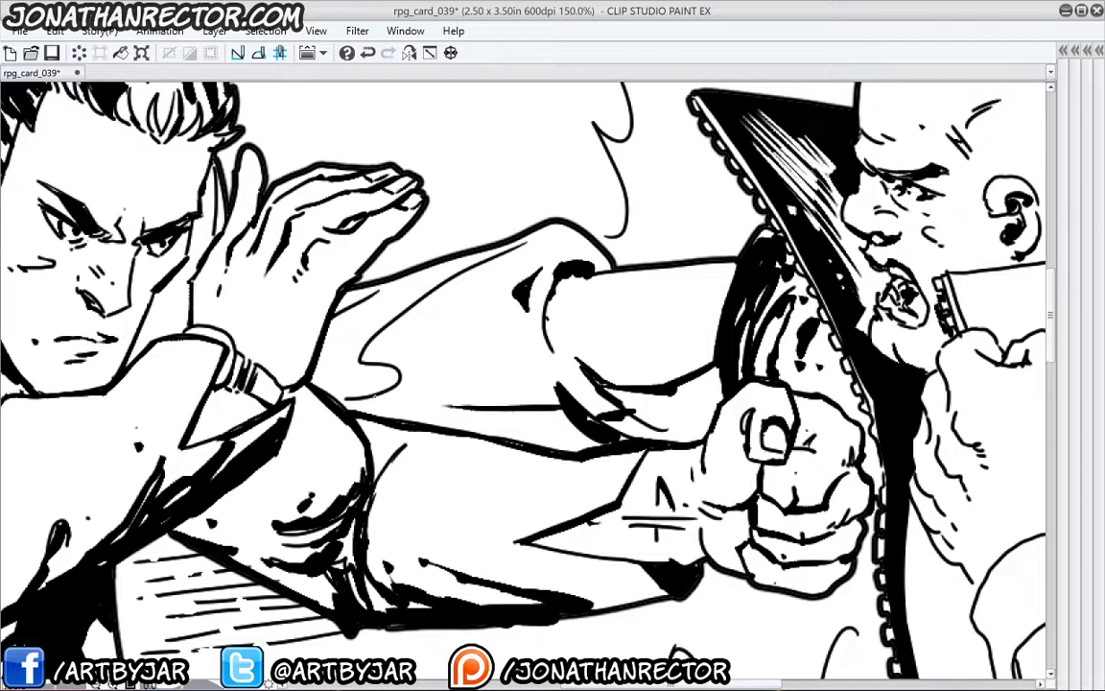
{"action": "left_click_drag", "start_coordinate": [387, 339], "coordinate": [469, 352]}
{"action": "left_click_drag", "start_coordinate": [469, 354], "coordinate": [451, 403]}
{"action": "left_click_drag", "start_coordinate": [412, 341], "coordinate": [480, 275]}
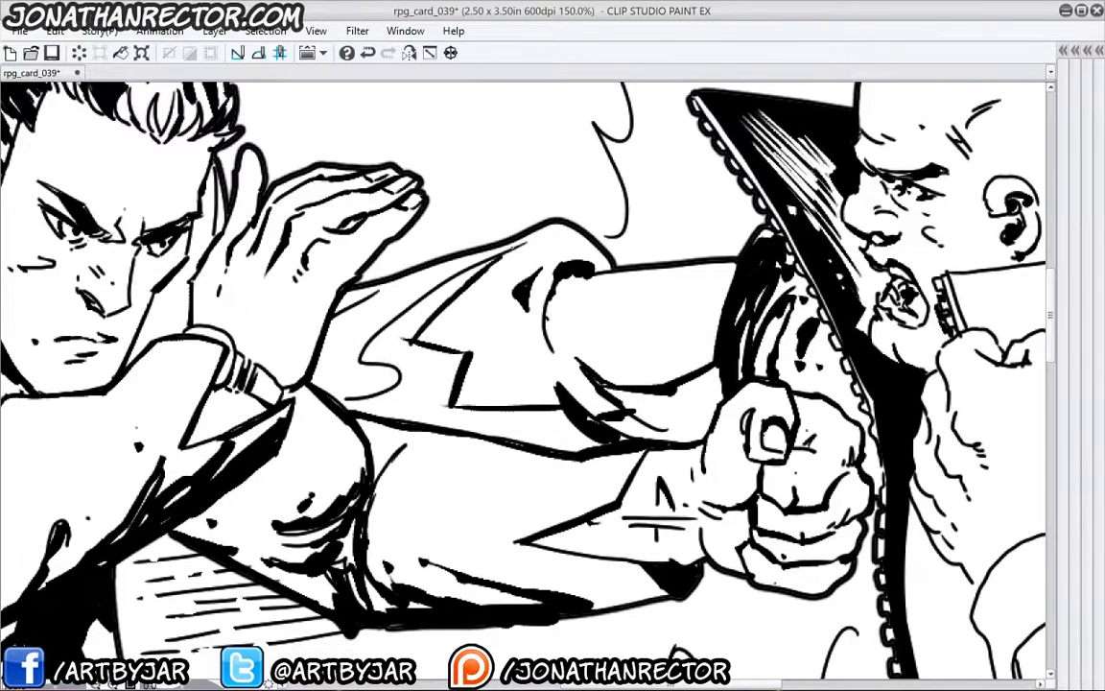
- Ink short fold strokes on the sleeve beside the raised hand and fill the outlined sleeve shadow solid black
{"action": "left_click_drag", "start_coordinate": [370, 395], "coordinate": [331, 394]}
{"action": "mouse_move", "coordinate": [396, 303]}
{"action": "left_mouse_down"}
{"action": "mouse_move", "coordinate": [343, 346]}
{"action": "mouse_move", "coordinate": [364, 304]}
{"action": "left_mouse_up"}
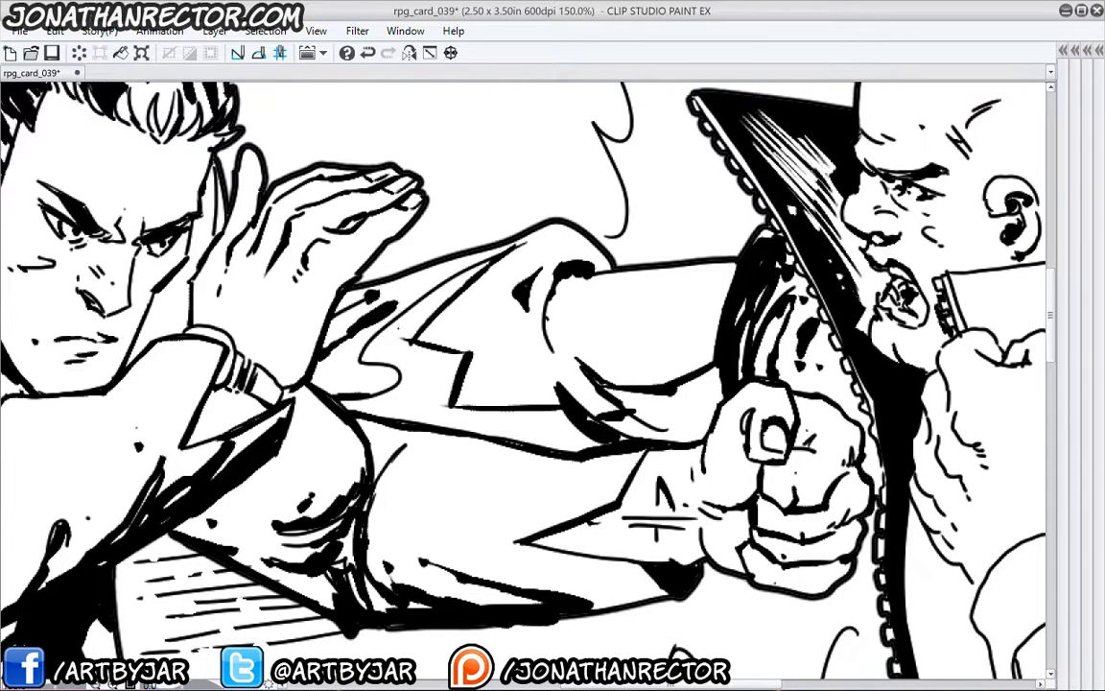
{"action": "left_click", "coordinate": [374, 353]}
{"action": "left_click", "coordinate": [610, 364]}
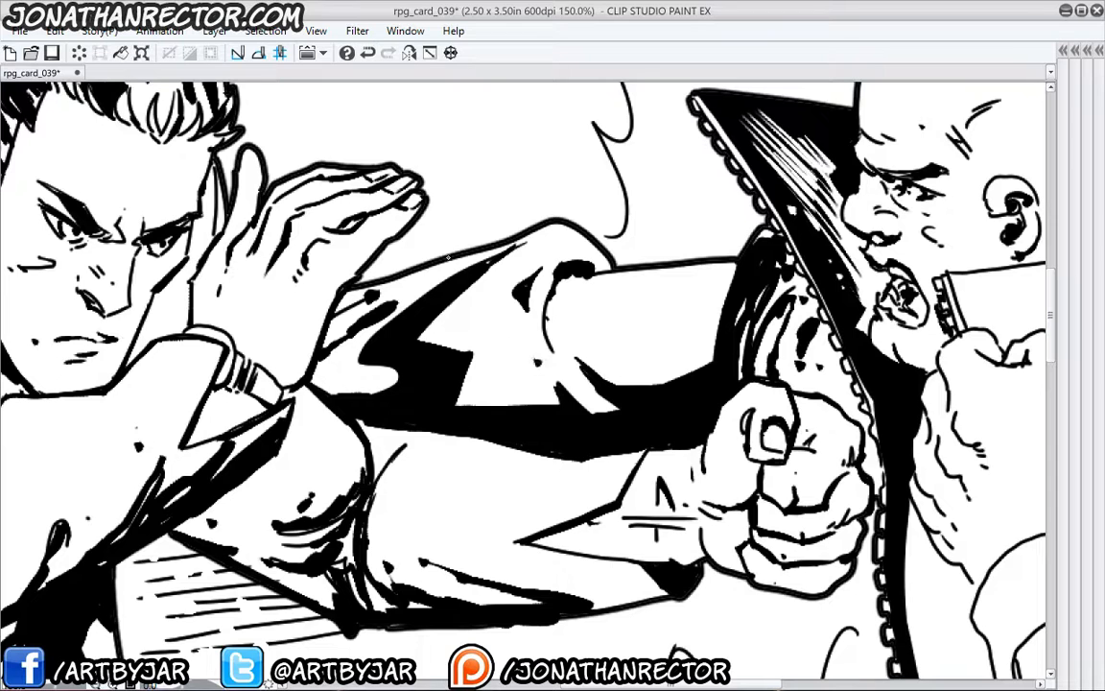
- Add tapered black strokes to the extended sleeve where it emerges behind the left fighter's wrist
{"action": "left_click_drag", "start_coordinate": [447, 258], "coordinate": [754, 276]}
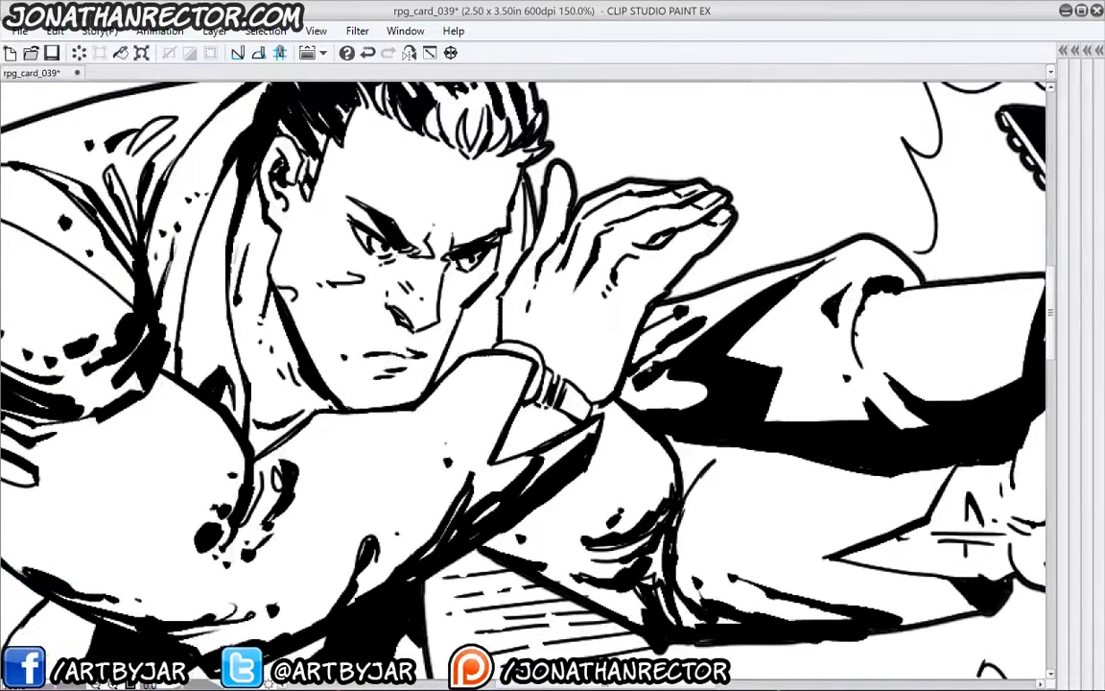
{"action": "left_click_drag", "start_coordinate": [654, 363], "coordinate": [621, 397]}
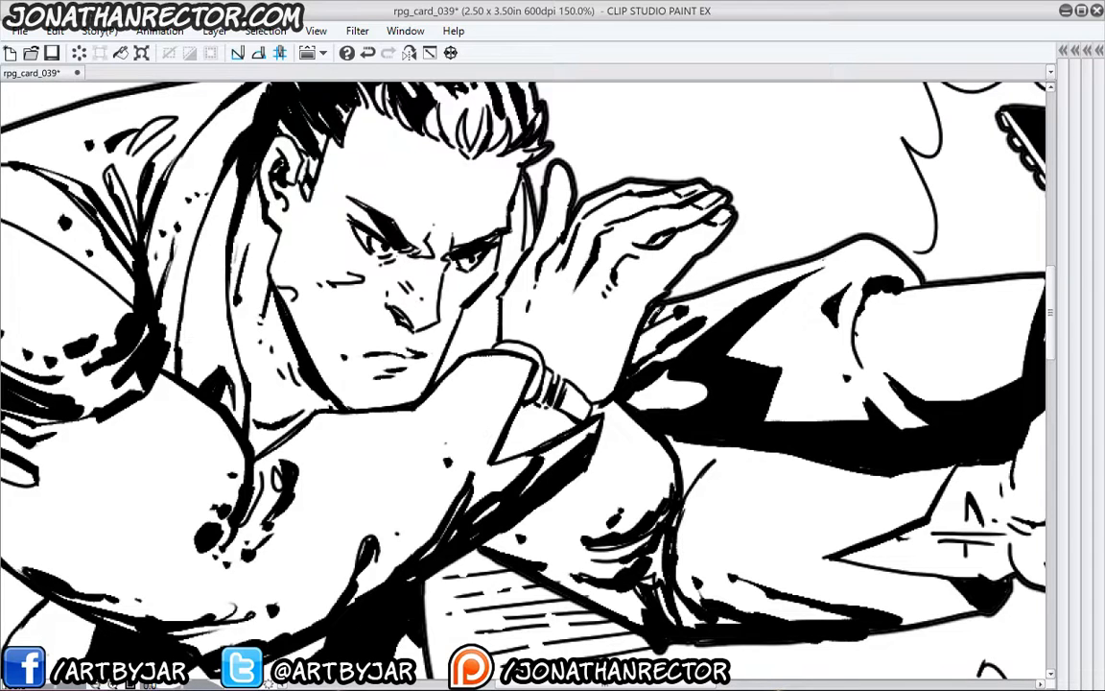
{"action": "left_click_drag", "start_coordinate": [650, 340], "coordinate": [632, 360]}
- Examine the balance of black areas across both fighters with the whole page at reduced size
{"action": "scroll", "coordinate": [698, 150], "scroll_direction": "down", "scroll_amount": 7}
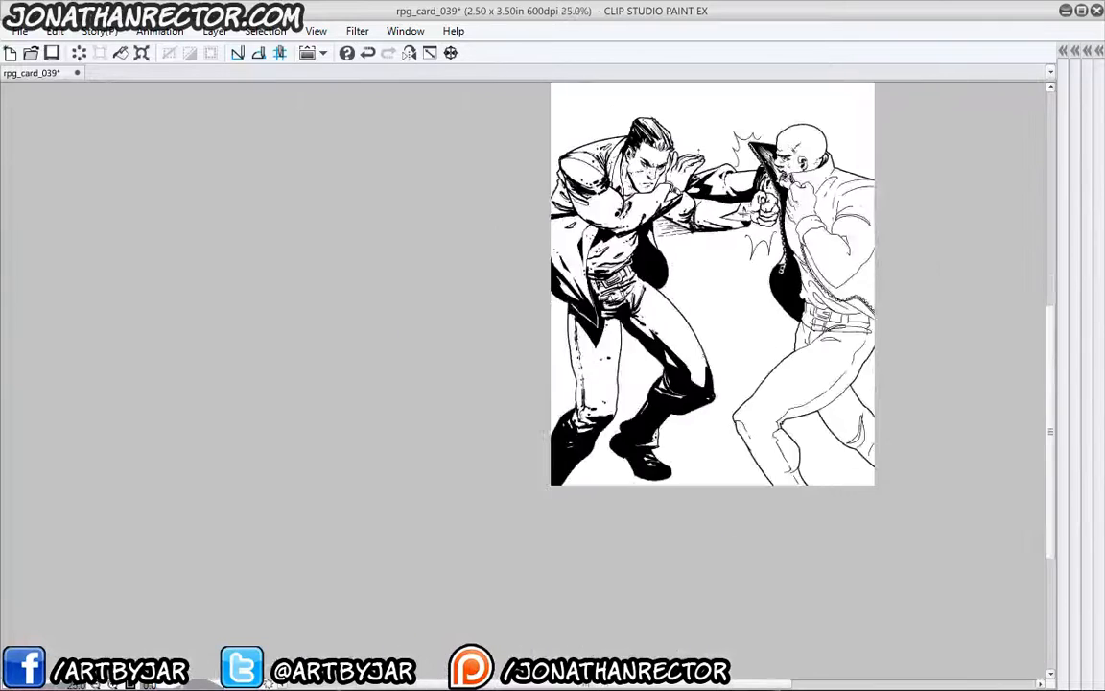
{"action": "left_click_drag", "start_coordinate": [698, 150], "coordinate": [642, 322]}
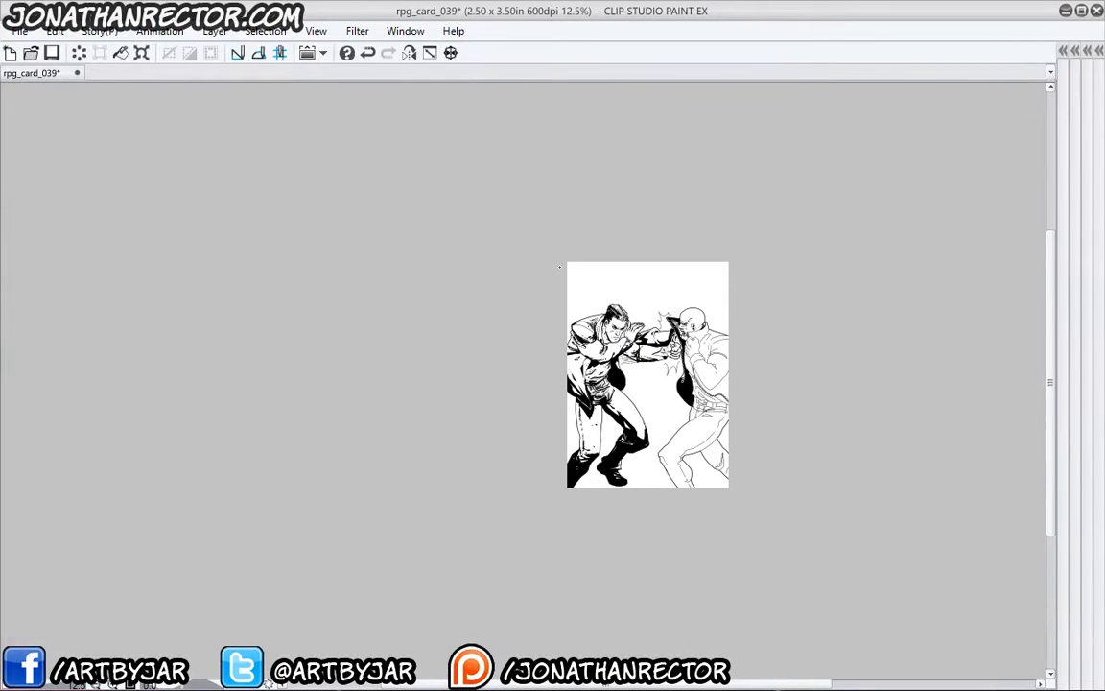
{"action": "scroll", "coordinate": [560, 267], "scroll_direction": "up", "scroll_amount": 2}
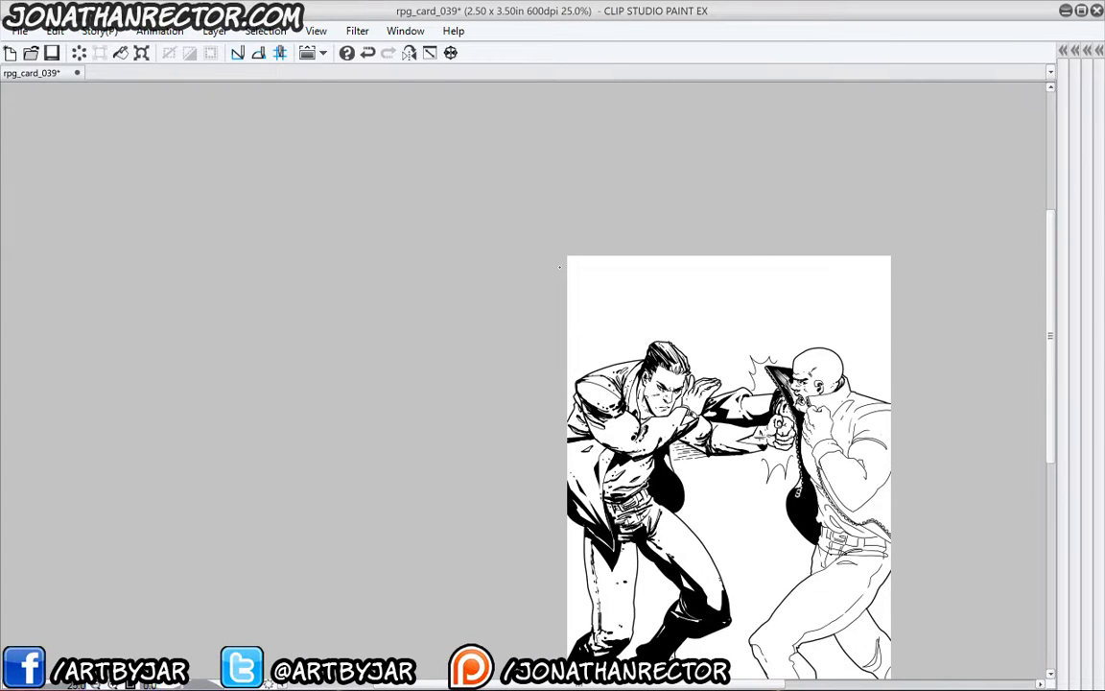
{"action": "scroll", "coordinate": [560, 266], "scroll_direction": "down", "scroll_amount": 1}
{"action": "left_click_drag", "start_coordinate": [559, 266], "coordinate": [548, 303]}
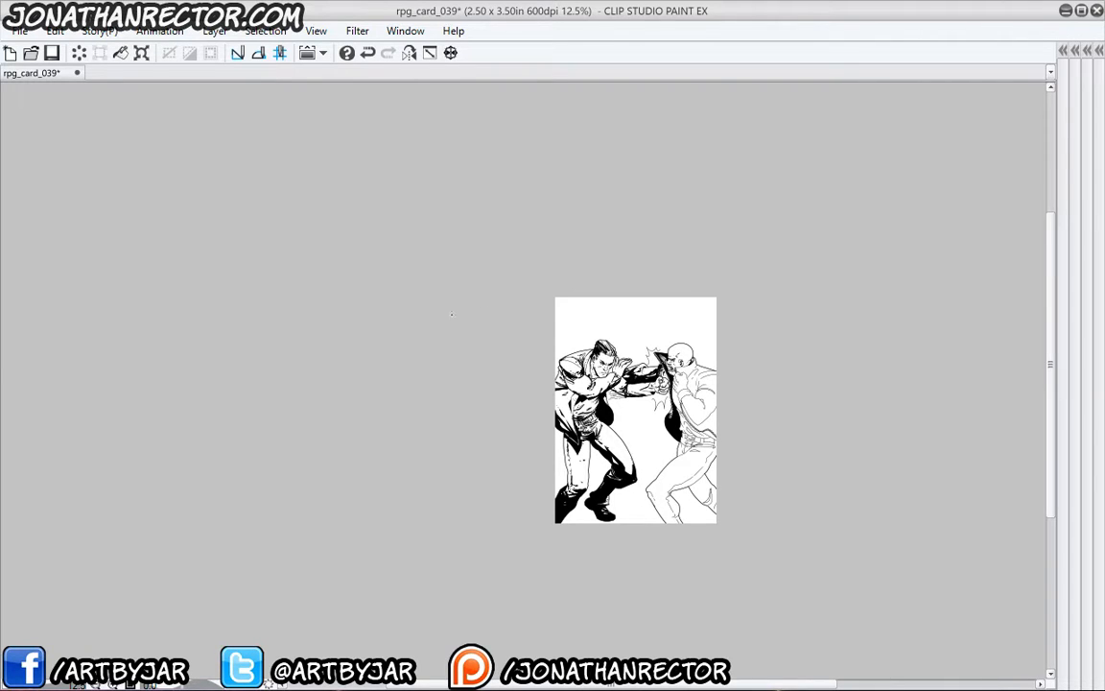
{"action": "left_click", "coordinate": [367, 54]}
{"action": "left_click", "coordinate": [389, 54]}
- Break up the upper sleeve's shadow with rough fold strokes extending along the arm toward the open jacket
{"action": "key", "text": "ctrl+plus"}
{"action": "key", "text": "ctrl+plus"}
{"action": "key", "text": "ctrl+plus"}
{"action": "key", "text": "ctrl+plus"}
{"action": "left_click_drag", "start_coordinate": [729, 379], "coordinate": [327, 374]}
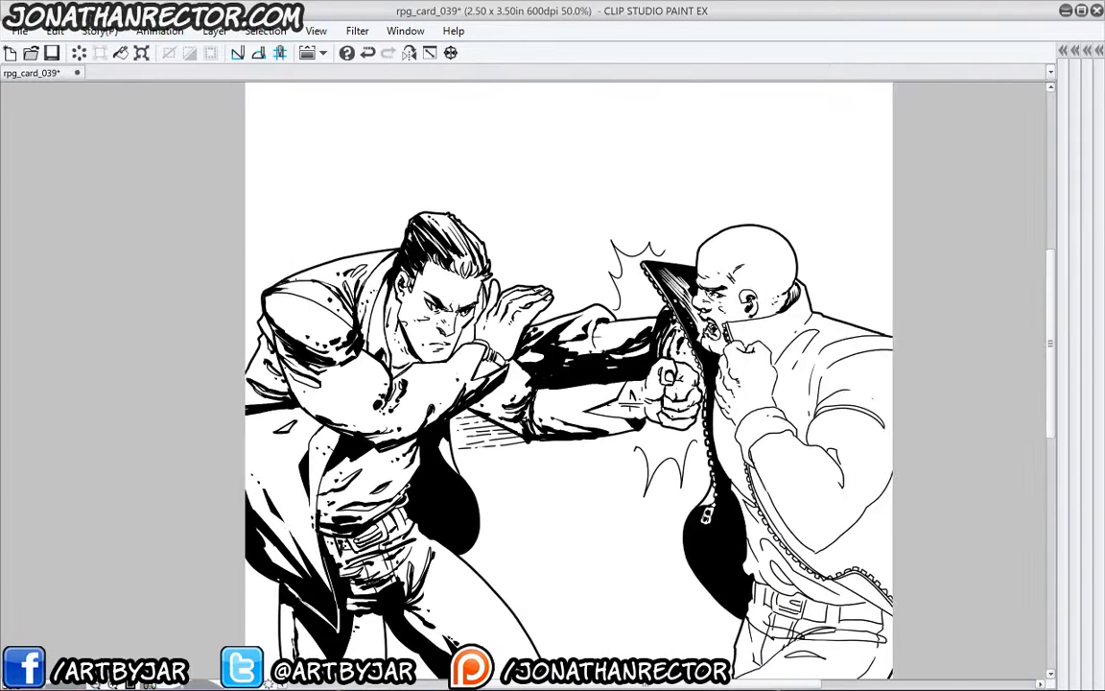
{"action": "key", "text": "ctrl+plus"}
{"action": "left_click_drag", "start_coordinate": [580, 370], "coordinate": [511, 399]}
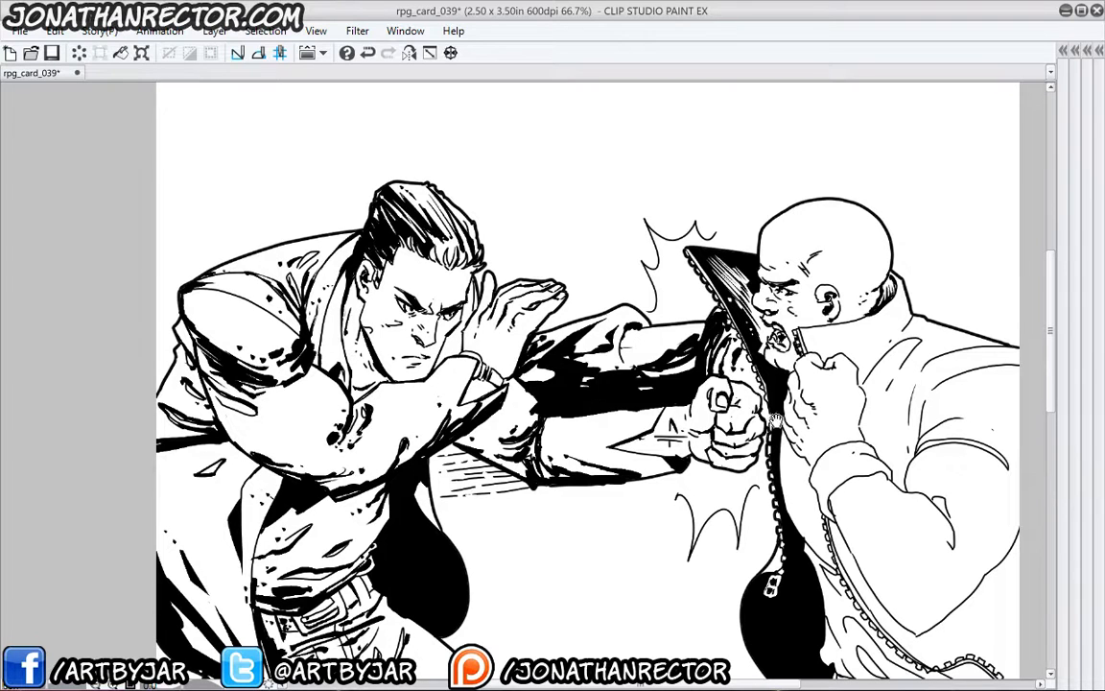
- Ink a heavy crease and small dabs where the bald fighter's collar meets his shoulder
{"action": "left_click_drag", "start_coordinate": [700, 378], "coordinate": [515, 335]}
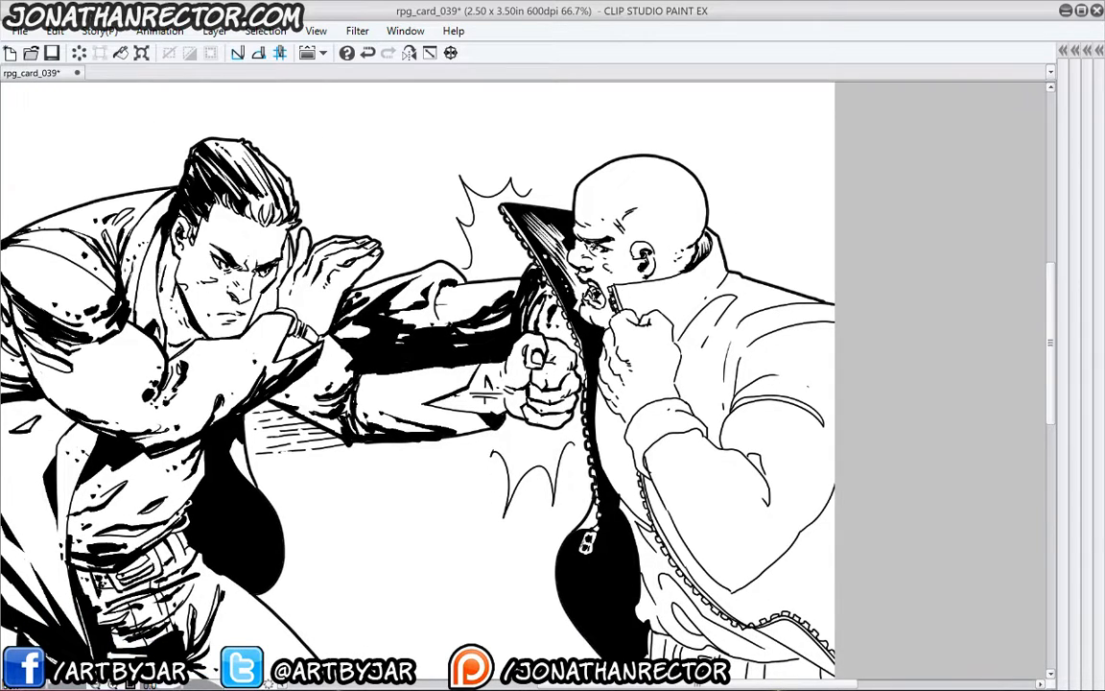
{"action": "scroll", "coordinate": [481, 212], "scroll_direction": "up", "scroll_amount": 1}
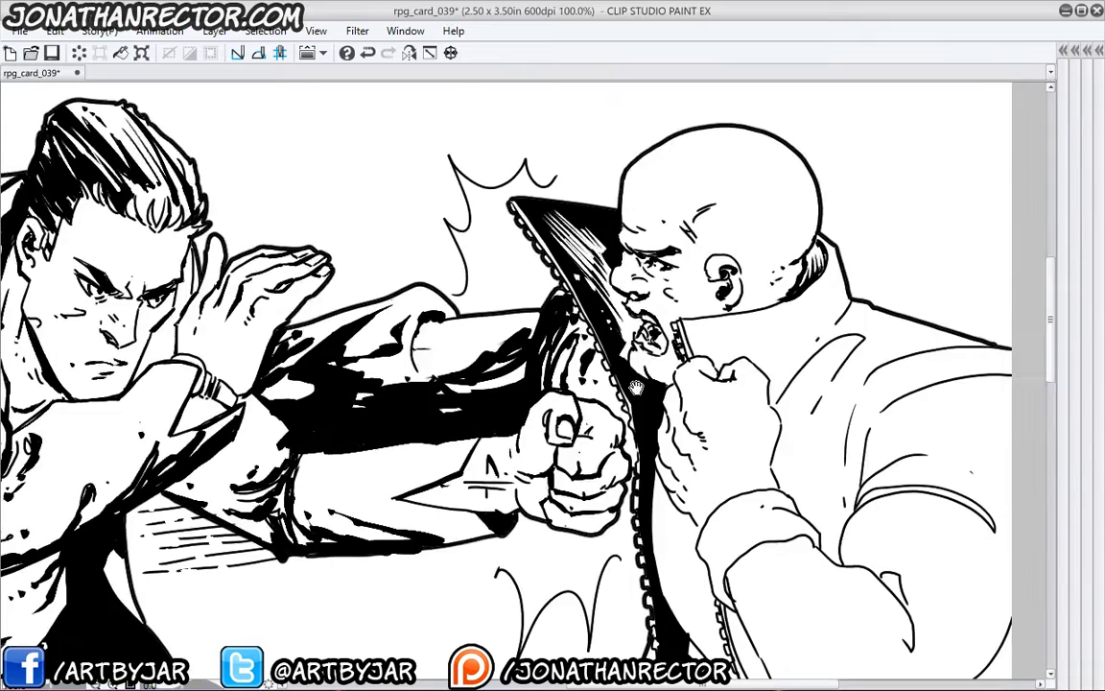
{"action": "left_click_drag", "start_coordinate": [637, 386], "coordinate": [649, 395]}
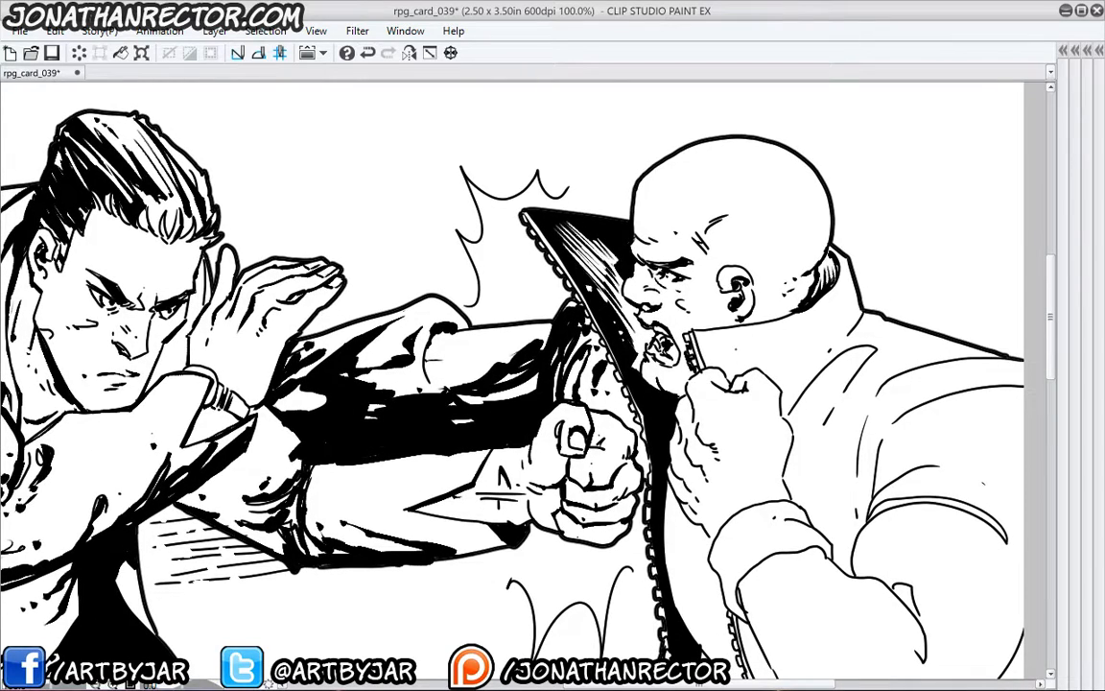
{"action": "left_click_drag", "start_coordinate": [764, 321], "coordinate": [757, 285]}
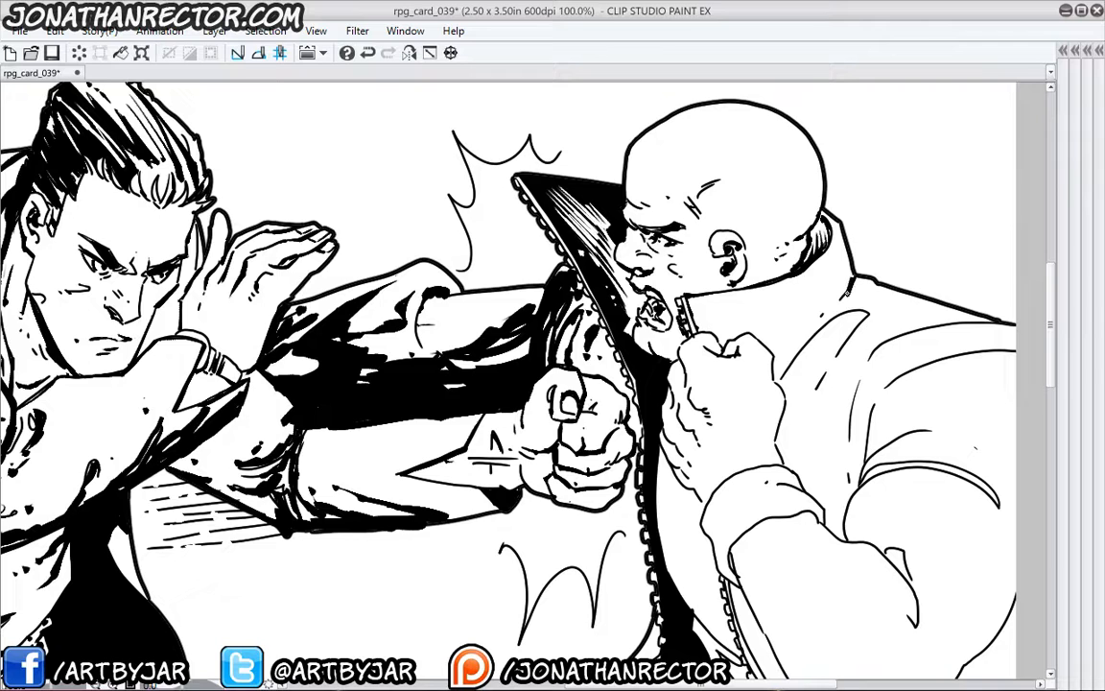
{"action": "left_click_drag", "start_coordinate": [851, 268], "coordinate": [842, 286]}
{"action": "left_click_drag", "start_coordinate": [843, 278], "coordinate": [809, 314]}
- Thicken the outline of the bald fighter's raised fist and add black dabs along its knuckles and wrist edge
{"action": "mouse_move", "coordinate": [658, 449]}
{"action": "left_mouse_down"}
{"action": "mouse_move", "coordinate": [574, 341]}
{"action": "mouse_move", "coordinate": [557, 366]}
{"action": "left_mouse_up"}
{"action": "mouse_move", "coordinate": [585, 315]}
{"action": "left_mouse_down"}
{"action": "mouse_move", "coordinate": [609, 332]}
{"action": "mouse_move", "coordinate": [603, 368]}
{"action": "mouse_move", "coordinate": [587, 381]}
{"action": "mouse_move", "coordinate": [602, 407]}
{"action": "left_mouse_up"}
{"action": "left_click_drag", "start_coordinate": [571, 385], "coordinate": [605, 423]}
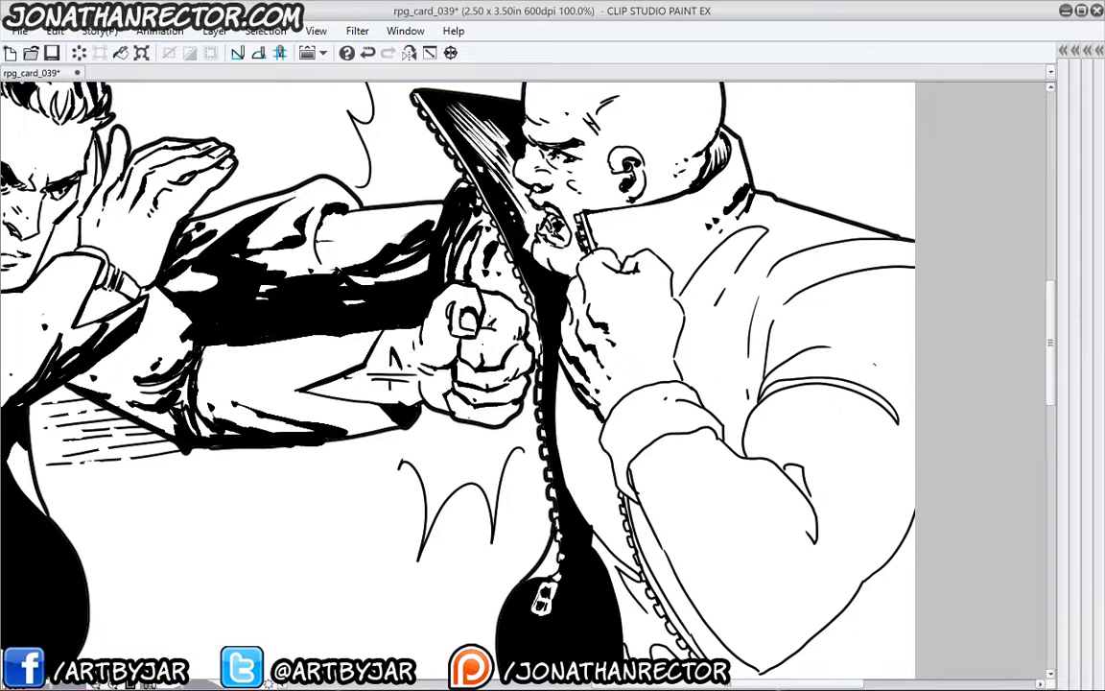
{"action": "mouse_move", "coordinate": [583, 285]}
{"action": "left_mouse_down"}
{"action": "mouse_move", "coordinate": [587, 255]}
{"action": "mouse_move", "coordinate": [649, 250]}
{"action": "mouse_move", "coordinate": [678, 278]}
{"action": "mouse_move", "coordinate": [679, 384]}
{"action": "left_mouse_up"}
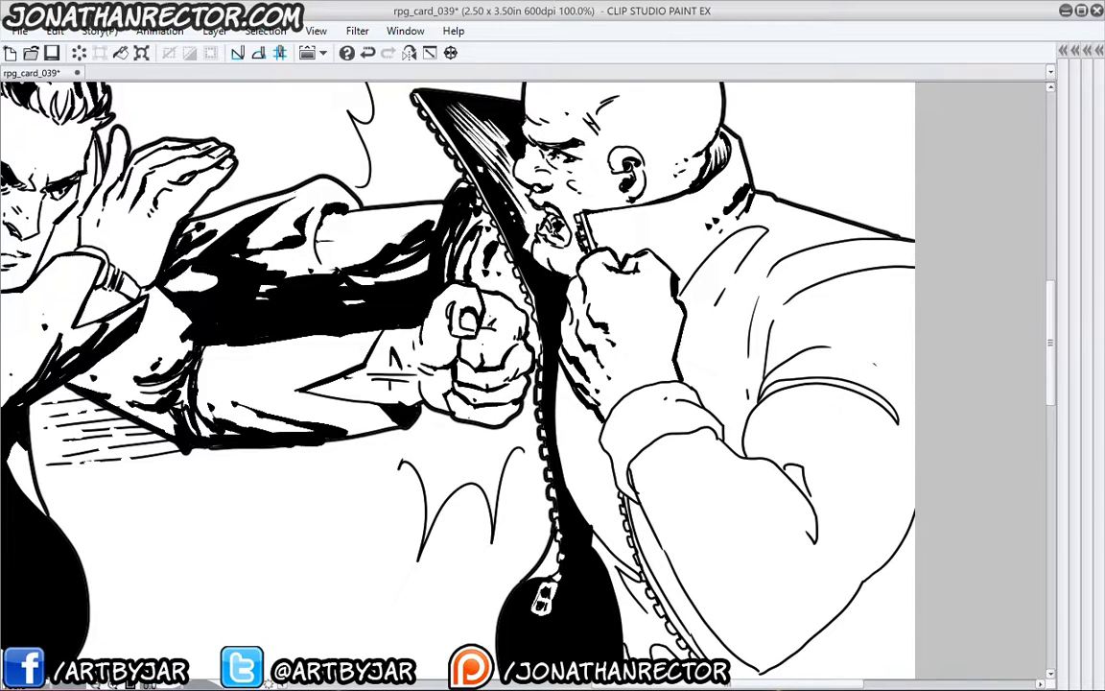
{"action": "left_click_drag", "start_coordinate": [571, 299], "coordinate": [566, 316]}
- Outline pointed fold shapes on the bald fighter's jacket between his raised fist and upper arm
{"action": "mouse_move", "coordinate": [737, 262]}
{"action": "left_mouse_down"}
{"action": "mouse_move", "coordinate": [742, 247]}
{"action": "mouse_move", "coordinate": [681, 302]}
{"action": "mouse_move", "coordinate": [685, 343]}
{"action": "left_mouse_up"}
{"action": "mouse_move", "coordinate": [731, 291]}
{"action": "left_mouse_down"}
{"action": "mouse_move", "coordinate": [722, 371]}
{"action": "mouse_move", "coordinate": [753, 303]}
{"action": "left_mouse_up"}
{"action": "mouse_move", "coordinate": [743, 364]}
{"action": "left_mouse_down"}
{"action": "mouse_move", "coordinate": [730, 415]}
{"action": "mouse_move", "coordinate": [744, 365]}
{"action": "mouse_move", "coordinate": [700, 371]}
{"action": "left_mouse_up"}
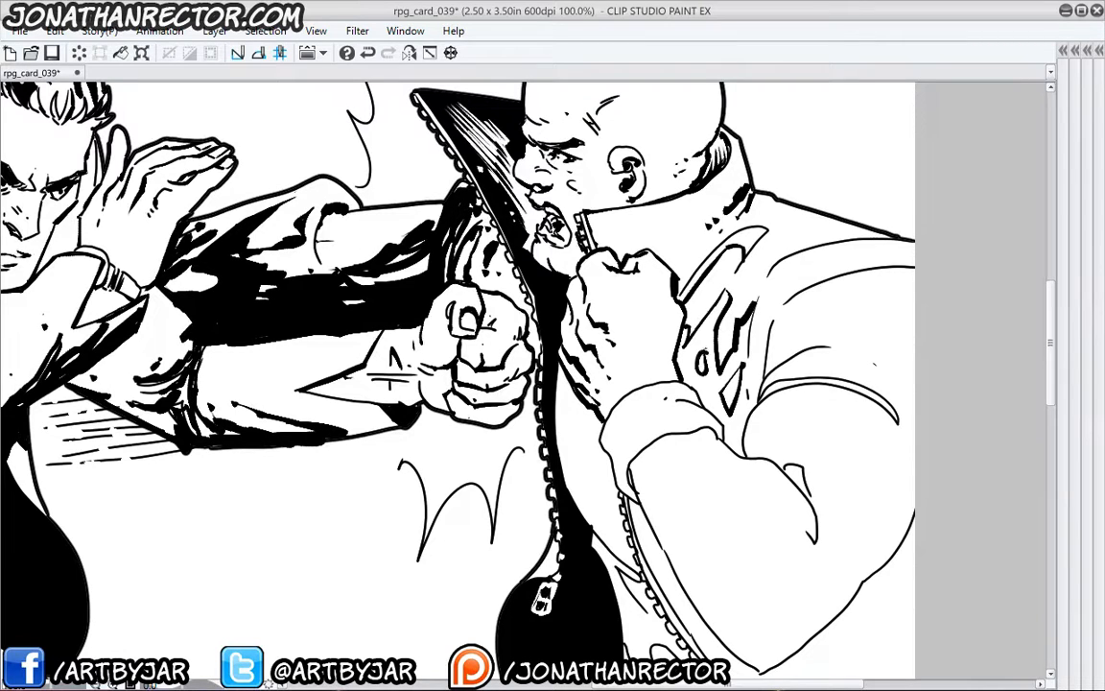
- Ink heavy curved black folds across the bald fighter's shoulder, feathering them down toward the armpit
{"action": "mouse_move", "coordinate": [755, 305]}
{"action": "left_mouse_down"}
{"action": "mouse_move", "coordinate": [765, 289]}
{"action": "mouse_move", "coordinate": [752, 331]}
{"action": "mouse_move", "coordinate": [758, 358]}
{"action": "mouse_move", "coordinate": [810, 285]}
{"action": "mouse_move", "coordinate": [894, 260]}
{"action": "left_mouse_up"}
{"action": "mouse_move", "coordinate": [869, 271]}
{"action": "left_mouse_down"}
{"action": "mouse_move", "coordinate": [820, 296]}
{"action": "mouse_move", "coordinate": [914, 300]}
{"action": "mouse_move", "coordinate": [915, 315]}
{"action": "left_mouse_up"}
{"action": "left_click_drag", "start_coordinate": [914, 327], "coordinate": [827, 324]}
{"action": "left_click_drag", "start_coordinate": [827, 325], "coordinate": [779, 344]}
{"action": "left_click_drag", "start_coordinate": [821, 292], "coordinate": [771, 365]}
{"action": "left_click_drag", "start_coordinate": [771, 355], "coordinate": [833, 290]}
{"action": "mouse_move", "coordinate": [777, 319]}
{"action": "left_mouse_down"}
{"action": "mouse_move", "coordinate": [915, 269]}
{"action": "mouse_move", "coordinate": [827, 276]}
{"action": "left_mouse_up"}
{"action": "mouse_move", "coordinate": [831, 288]}
{"action": "left_mouse_down"}
{"action": "mouse_move", "coordinate": [794, 302]}
{"action": "mouse_move", "coordinate": [768, 334]}
{"action": "left_mouse_up"}
- Fill the jacket shadow between the raised fist and upper arm solid black around the outlined folds
{"action": "left_click_drag", "start_coordinate": [703, 274], "coordinate": [690, 306]}
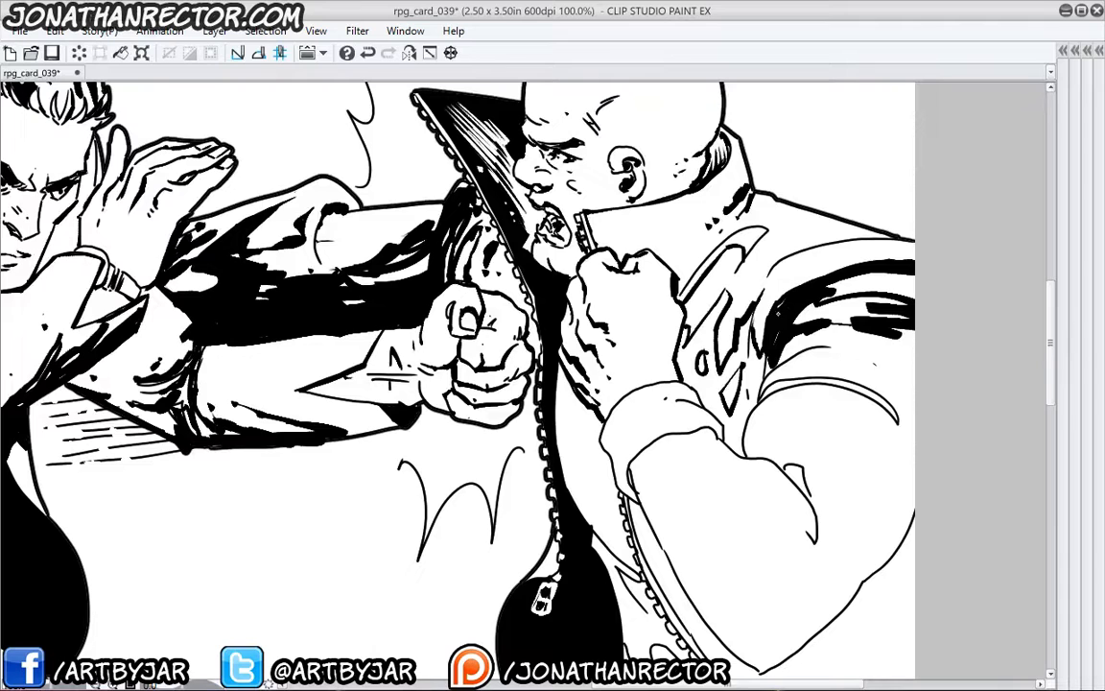
{"action": "left_click", "coordinate": [687, 353]}
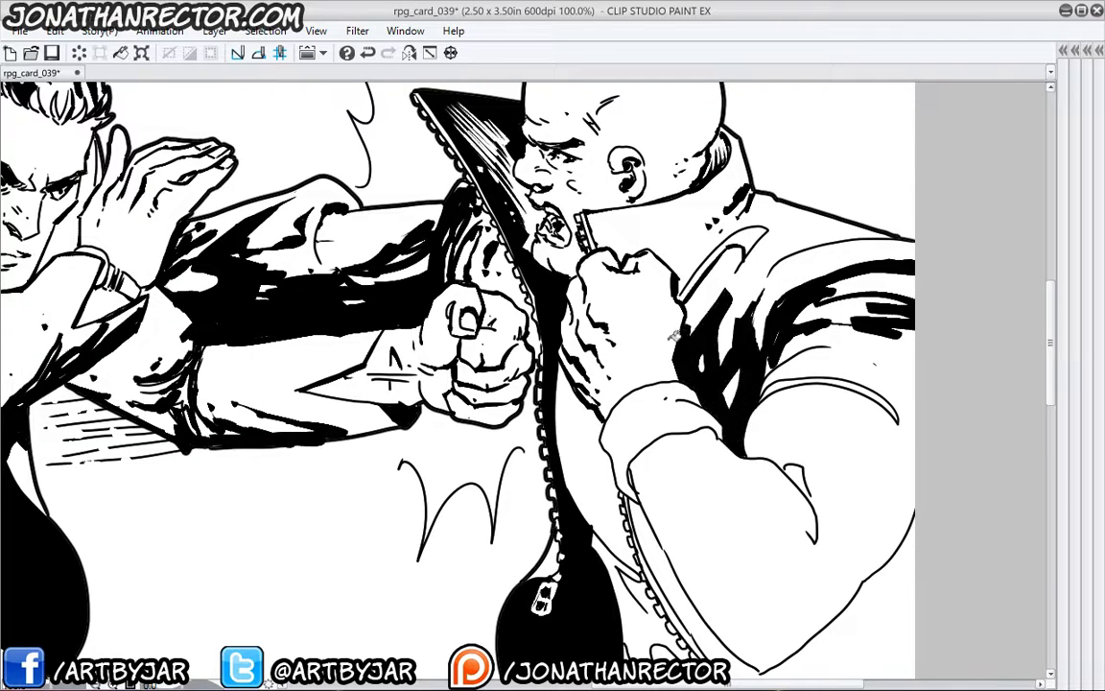
{"action": "left_click_drag", "start_coordinate": [766, 293], "coordinate": [756, 315]}
- Ink slanted black shadow strokes on the bald fighter's chest between the black lining and the rolled cuff
{"action": "left_click_drag", "start_coordinate": [560, 495], "coordinate": [583, 453]}
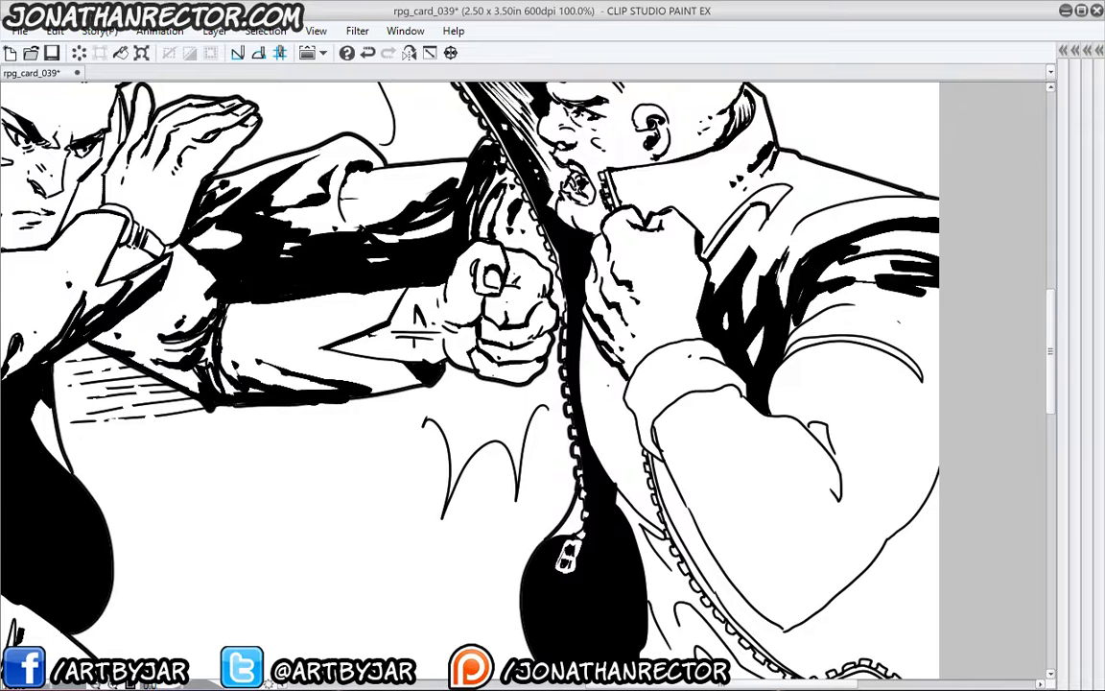
{"action": "mouse_move", "coordinate": [641, 434]}
{"action": "left_mouse_down"}
{"action": "mouse_move", "coordinate": [606, 390]}
{"action": "mouse_move", "coordinate": [606, 426]}
{"action": "mouse_move", "coordinate": [651, 500]}
{"action": "mouse_move", "coordinate": [622, 476]}
{"action": "left_mouse_up"}
{"action": "left_click_drag", "start_coordinate": [595, 434], "coordinate": [657, 526]}
{"action": "left_click_drag", "start_coordinate": [606, 462], "coordinate": [641, 511]}
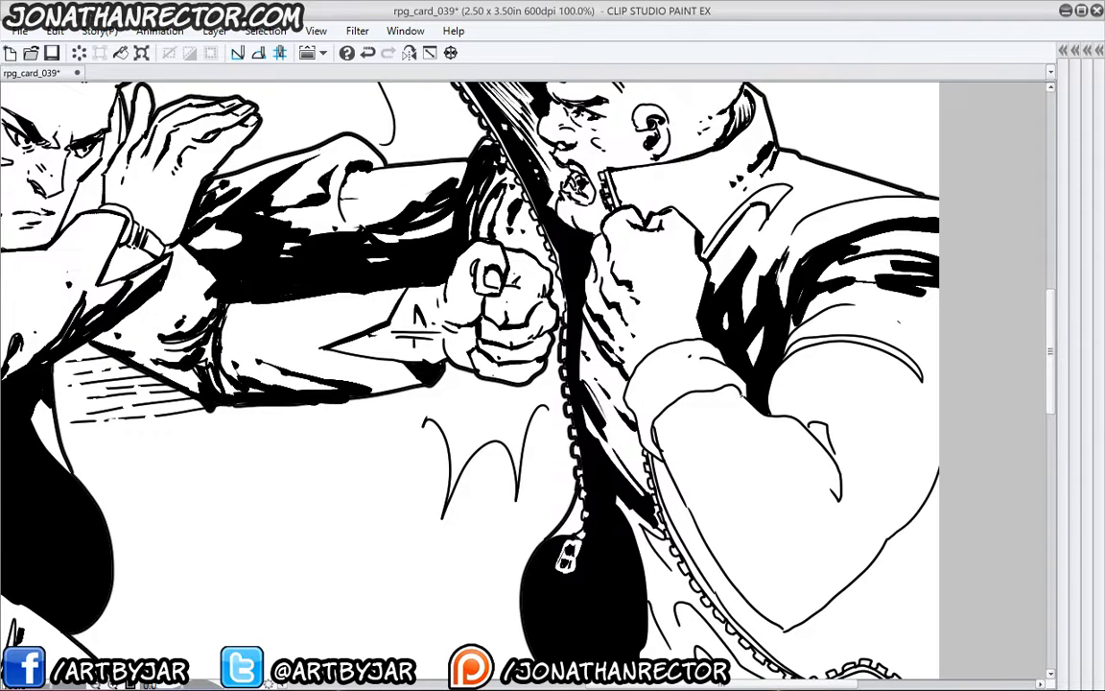
- Define the shadow line below the bald fighter's rolled cuff and add black creases at the inner elbow
{"action": "mouse_move", "coordinate": [745, 395]}
{"action": "left_mouse_down"}
{"action": "mouse_move", "coordinate": [713, 394]}
{"action": "mouse_move", "coordinate": [673, 469]}
{"action": "mouse_move", "coordinate": [685, 501]}
{"action": "left_mouse_up"}
{"action": "mouse_move", "coordinate": [659, 420]}
{"action": "left_mouse_down"}
{"action": "mouse_move", "coordinate": [653, 446]}
{"action": "mouse_move", "coordinate": [669, 420]}
{"action": "mouse_move", "coordinate": [661, 456]}
{"action": "left_mouse_up"}
{"action": "mouse_move", "coordinate": [814, 470]}
{"action": "left_mouse_down"}
{"action": "mouse_move", "coordinate": [783, 431]}
{"action": "mouse_move", "coordinate": [812, 419]}
{"action": "mouse_move", "coordinate": [830, 435]}
{"action": "left_mouse_up"}
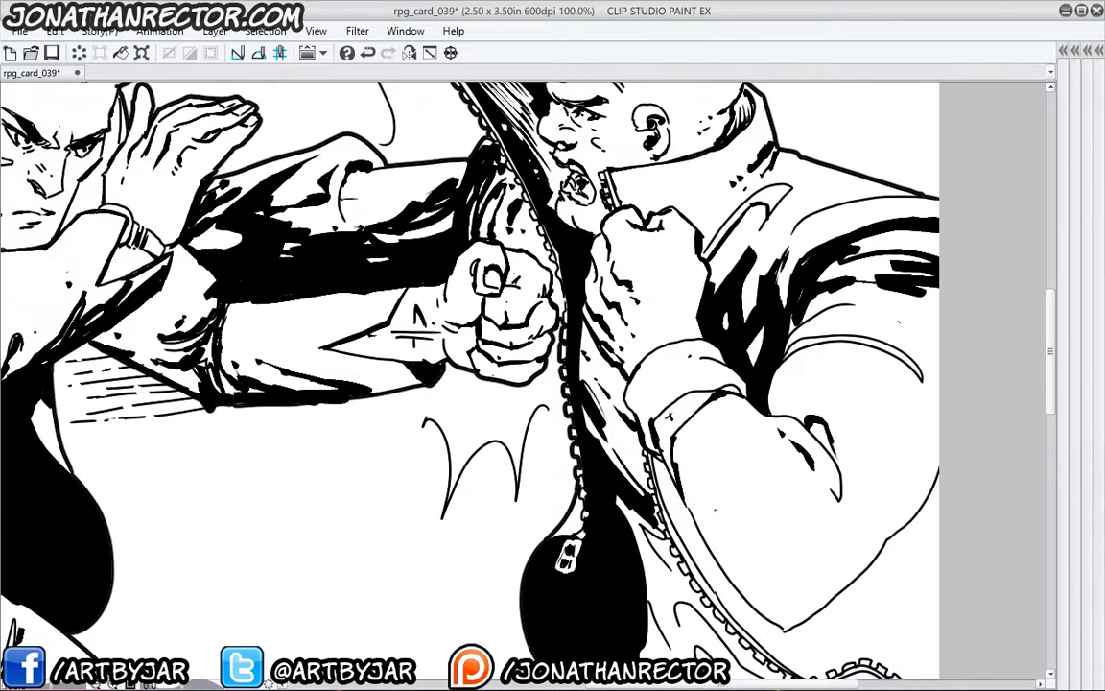
- Thicken the underside contour of the bald fighter's bent forearm and draw the shadow edge beneath his elbow
{"action": "mouse_move", "coordinate": [682, 500]}
{"action": "left_mouse_down"}
{"action": "mouse_move", "coordinate": [715, 566]}
{"action": "mouse_move", "coordinate": [771, 626]}
{"action": "left_mouse_up"}
{"action": "left_click_drag", "start_coordinate": [713, 567], "coordinate": [786, 632]}
{"action": "mouse_move", "coordinate": [700, 495]}
{"action": "left_mouse_down"}
{"action": "mouse_move", "coordinate": [685, 363]}
{"action": "mouse_move", "coordinate": [664, 355]}
{"action": "left_mouse_up"}
{"action": "mouse_move", "coordinate": [905, 419]}
{"action": "left_mouse_down"}
{"action": "mouse_move", "coordinate": [759, 508]}
{"action": "mouse_move", "coordinate": [720, 501]}
{"action": "left_mouse_up"}
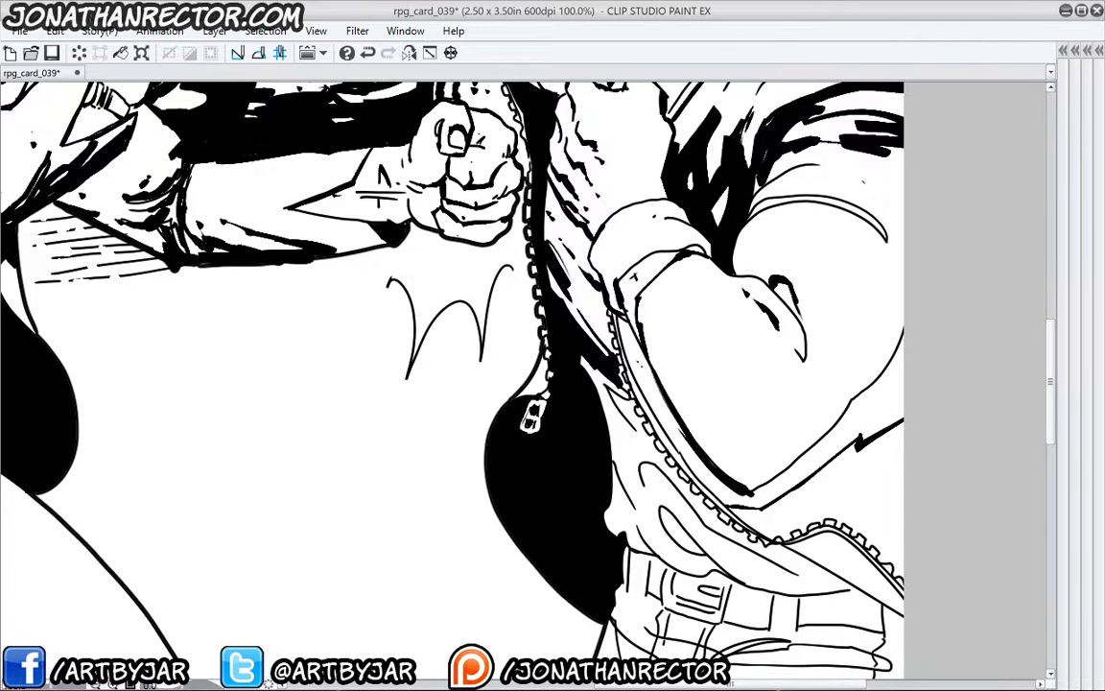
- Ink long curved shadow strokes and scattered dabs along the underside of the bald fighter's forearm
{"action": "left_click_drag", "start_coordinate": [645, 364], "coordinate": [639, 378]}
{"action": "left_click_drag", "start_coordinate": [828, 449], "coordinate": [820, 457]}
{"action": "left_click_drag", "start_coordinate": [672, 353], "coordinate": [663, 401]}
{"action": "mouse_move", "coordinate": [736, 499]}
{"action": "left_mouse_down"}
{"action": "mouse_move", "coordinate": [763, 499]}
{"action": "mouse_move", "coordinate": [687, 447]}
{"action": "mouse_move", "coordinate": [638, 332]}
{"action": "mouse_move", "coordinate": [692, 486]}
{"action": "left_mouse_up"}
{"action": "left_click_drag", "start_coordinate": [652, 416], "coordinate": [716, 510]}
{"action": "left_click_drag", "start_coordinate": [713, 469], "coordinate": [687, 439]}
{"action": "left_click_drag", "start_coordinate": [677, 417], "coordinate": [667, 394]}
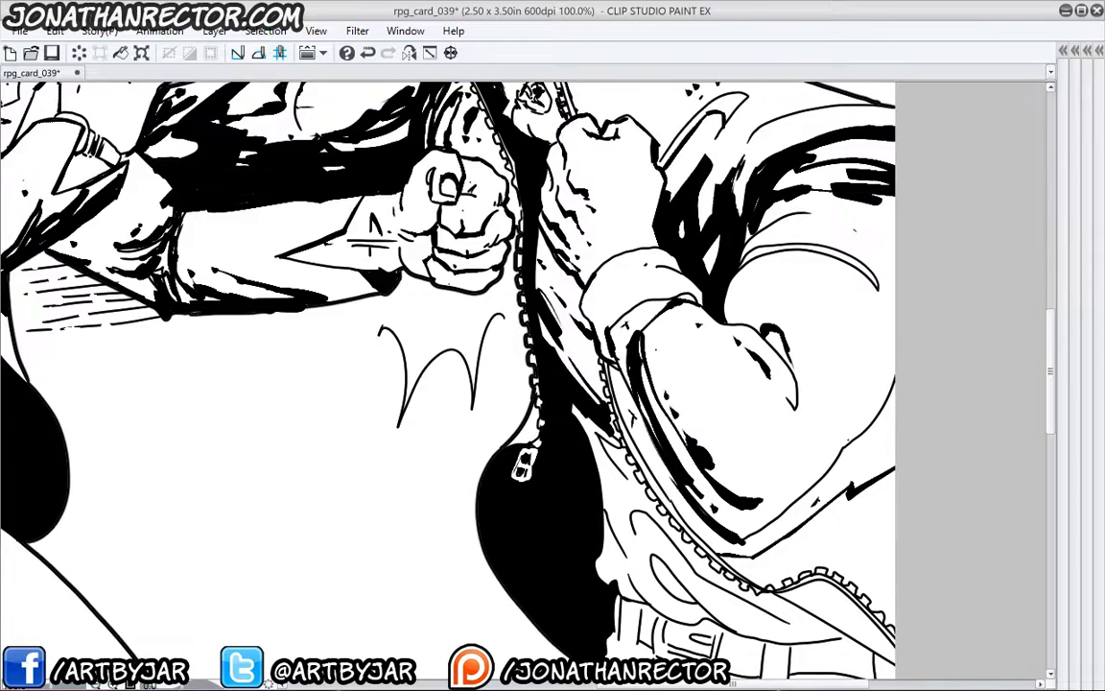
- Build up dense black folds above the band on the bald fighter's upper arm
{"action": "left_click_drag", "start_coordinate": [777, 429], "coordinate": [737, 508]}
{"action": "mouse_move", "coordinate": [831, 338]}
{"action": "left_mouse_down"}
{"action": "mouse_move", "coordinate": [813, 319]}
{"action": "mouse_move", "coordinate": [705, 337]}
{"action": "mouse_move", "coordinate": [806, 310]}
{"action": "left_mouse_up"}
{"action": "mouse_move", "coordinate": [715, 308]}
{"action": "left_mouse_down"}
{"action": "mouse_move", "coordinate": [854, 332]}
{"action": "mouse_move", "coordinate": [763, 335]}
{"action": "mouse_move", "coordinate": [695, 372]}
{"action": "left_mouse_up"}
{"action": "left_click_drag", "start_coordinate": [713, 346], "coordinate": [783, 327]}
{"action": "left_click_drag", "start_coordinate": [728, 335], "coordinate": [811, 326]}
{"action": "left_click_drag", "start_coordinate": [737, 320], "coordinate": [764, 314]}
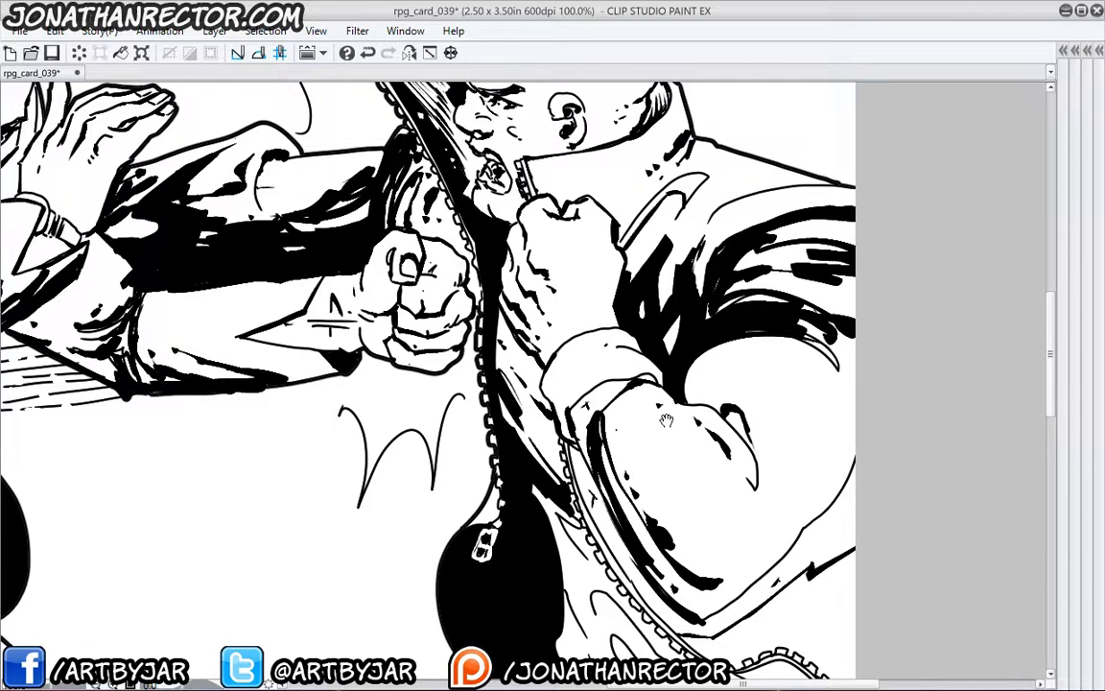
- Scatter black dabs and a short heavy stroke across the upper arm below the sleeve band
{"action": "mouse_move", "coordinate": [761, 402]}
{"action": "left_mouse_down"}
{"action": "mouse_move", "coordinate": [761, 380]}
{"action": "mouse_move", "coordinate": [835, 392]}
{"action": "left_mouse_up"}
{"action": "left_click_drag", "start_coordinate": [814, 364], "coordinate": [828, 383]}
{"action": "left_click", "coordinate": [800, 364]}
{"action": "left_click", "coordinate": [785, 354]}
{"action": "left_click", "coordinate": [778, 350]}
- Fill the shadows beneath the bald fighter's forearm and elbow and below the rolled cuff solid black
{"action": "left_click_drag", "start_coordinate": [738, 353], "coordinate": [729, 227]}
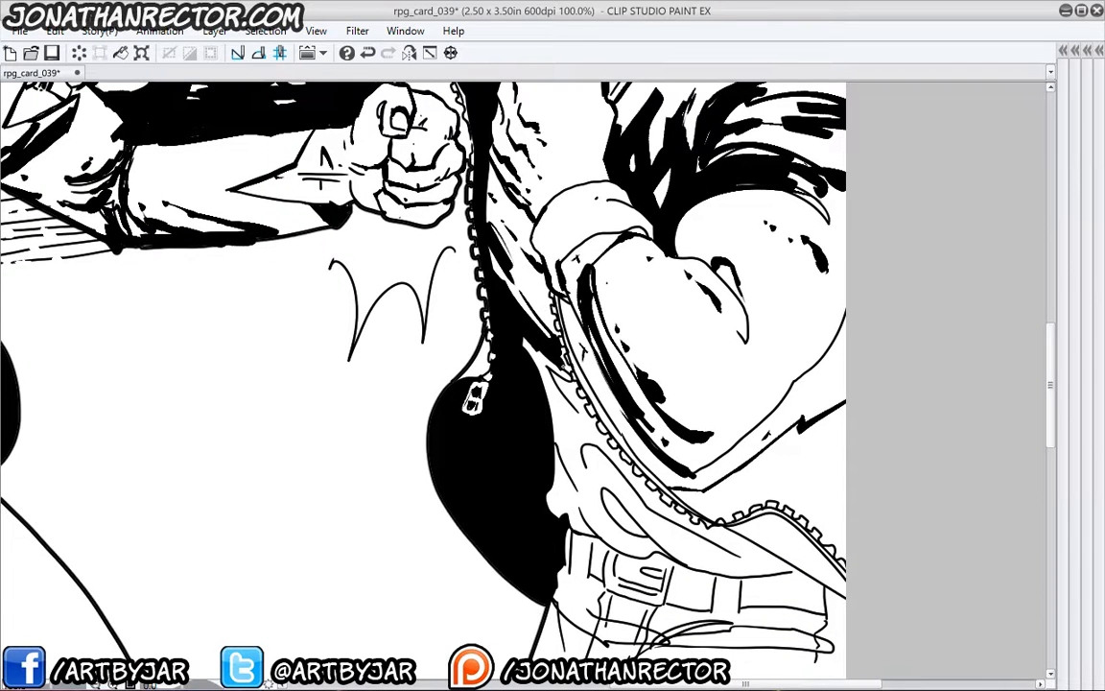
{"action": "left_click_drag", "start_coordinate": [489, 398], "coordinate": [494, 552]}
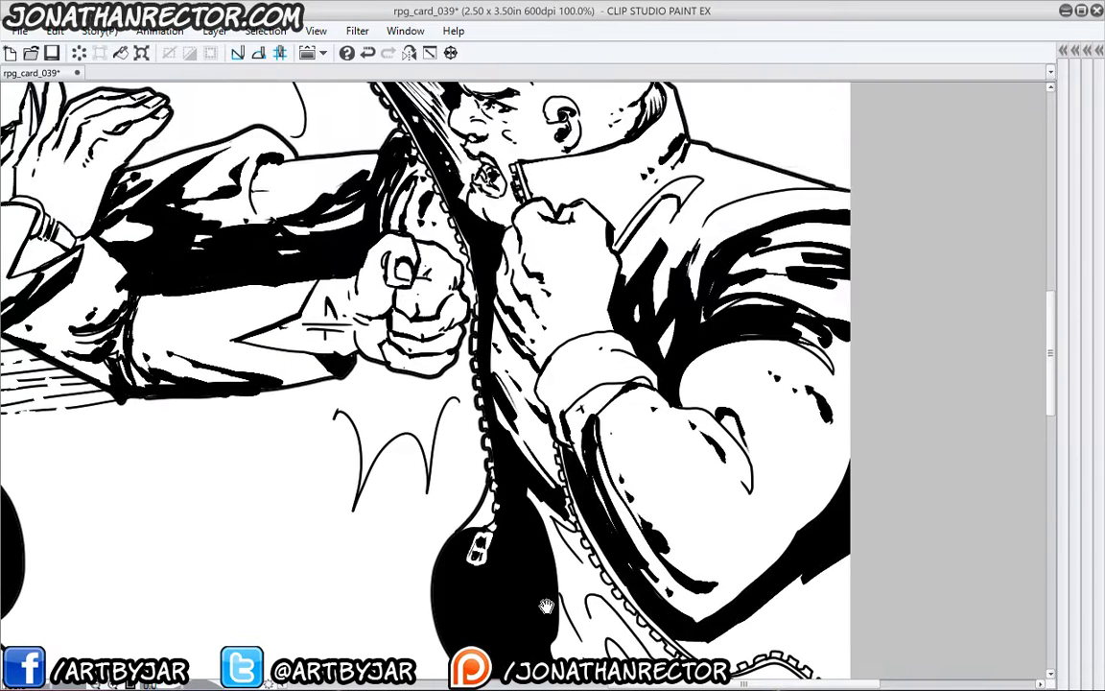
{"action": "left_click_drag", "start_coordinate": [546, 606], "coordinate": [449, 609]}
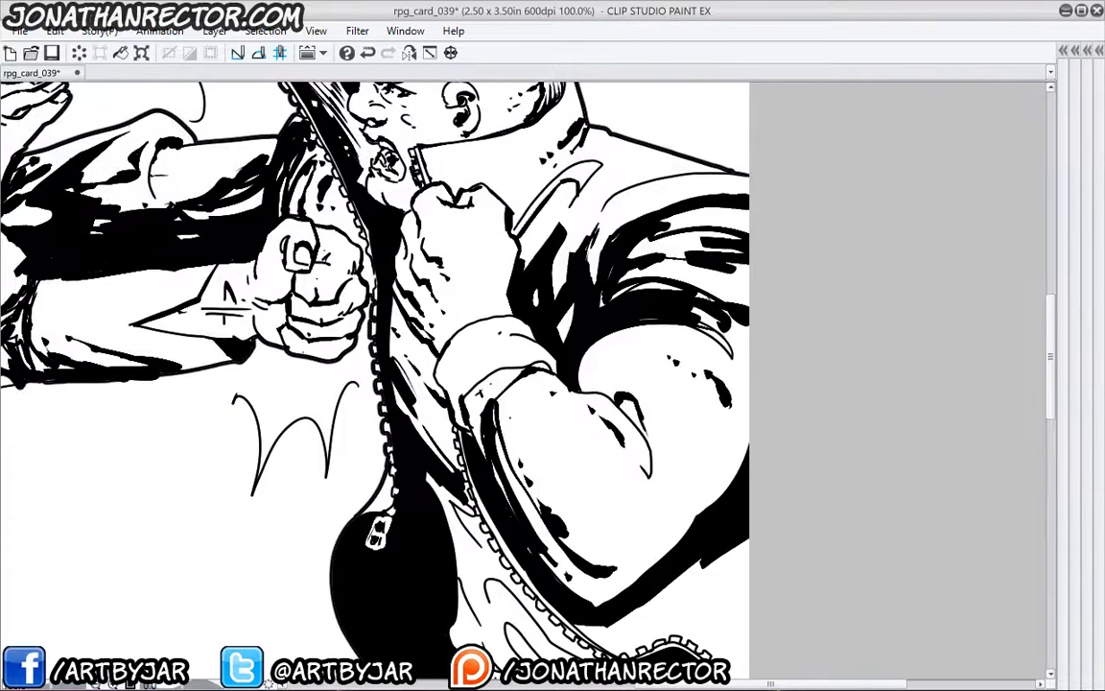
{"action": "left_click", "coordinate": [488, 386]}
{"action": "left_click_drag", "start_coordinate": [536, 370], "coordinate": [549, 362]}
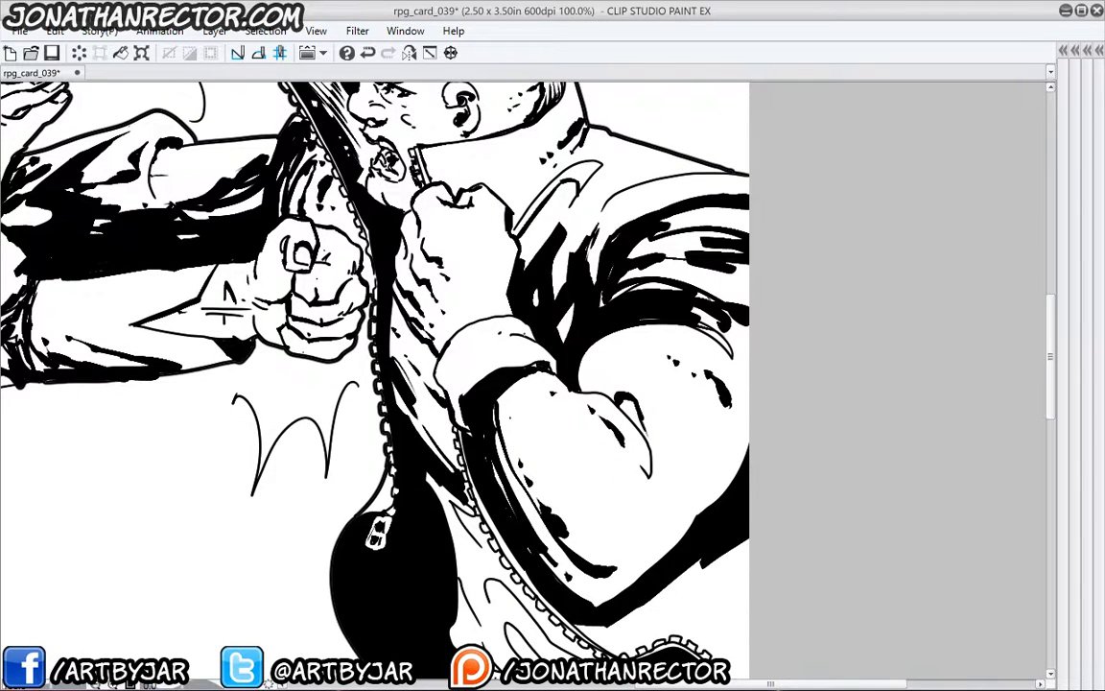
- Black in the chest fold and collar behind the raised fist, feathering the collar shadow with fine tapered hatching
{"action": "left_click_drag", "start_coordinate": [395, 375], "coordinate": [510, 526]}
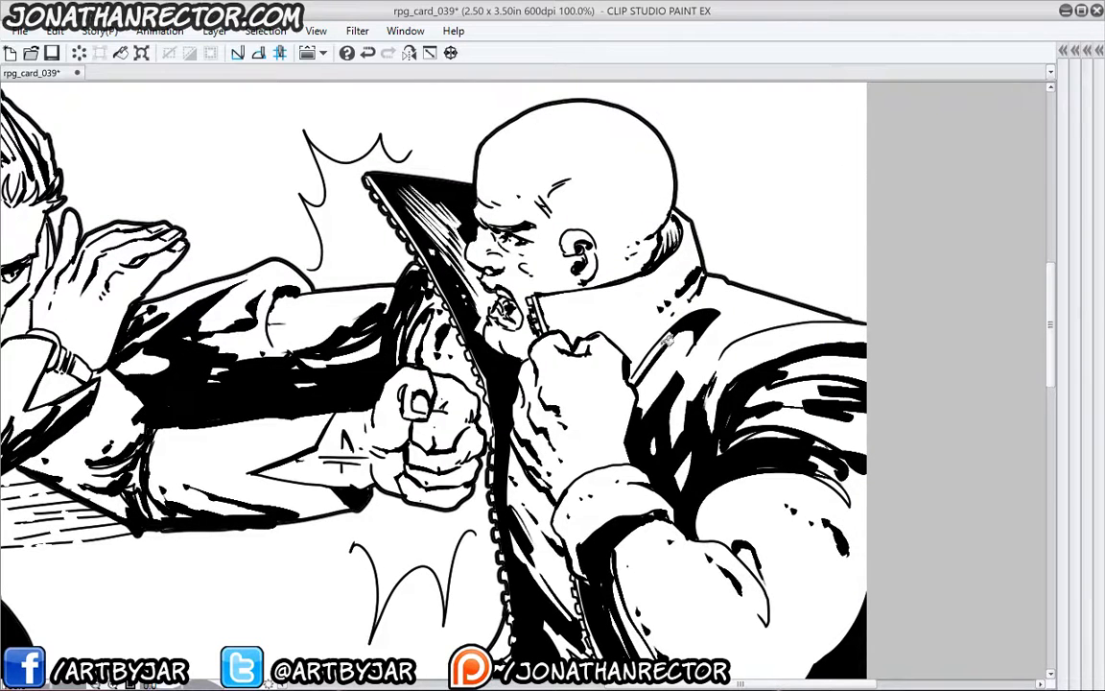
{"action": "left_click", "coordinate": [692, 323]}
{"action": "mouse_move", "coordinate": [611, 285]}
{"action": "left_mouse_down"}
{"action": "mouse_move", "coordinate": [593, 313]}
{"action": "mouse_move", "coordinate": [610, 318]}
{"action": "left_mouse_up"}
{"action": "left_click_drag", "start_coordinate": [610, 318], "coordinate": [652, 349]}
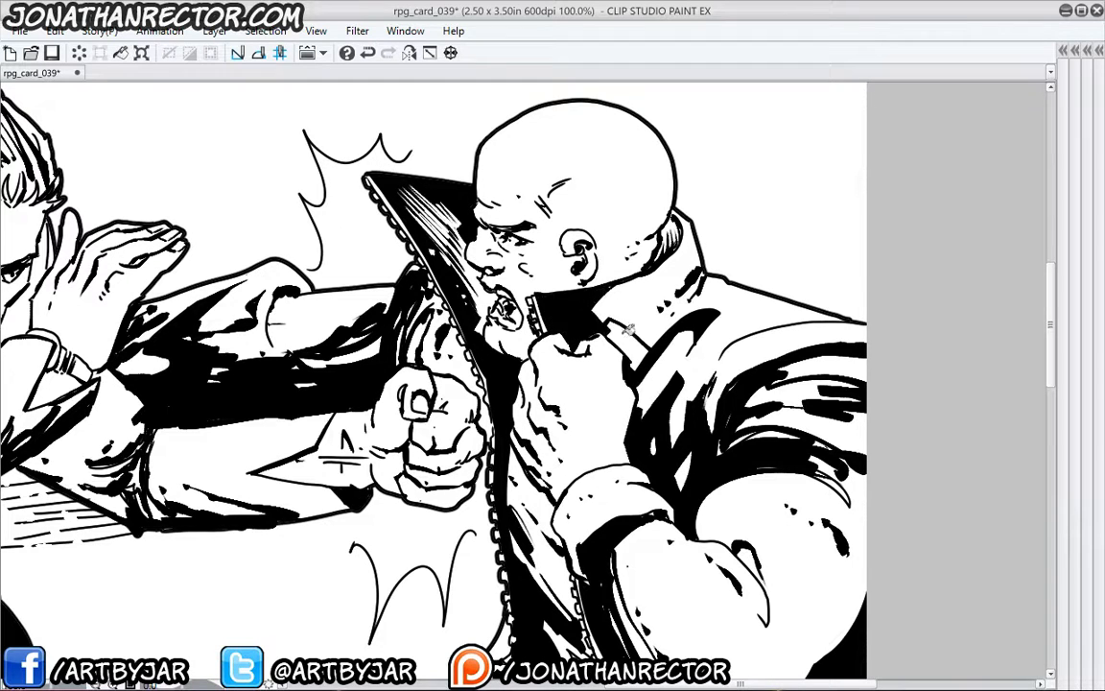
{"action": "left_click_drag", "start_coordinate": [447, 436], "coordinate": [515, 474]}
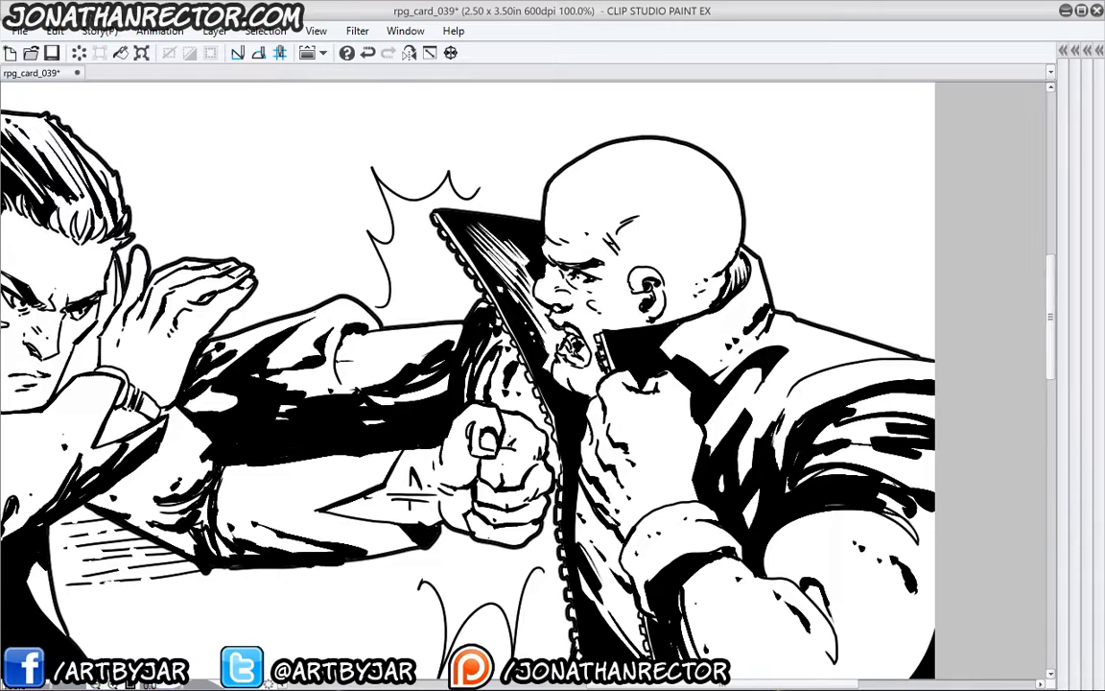
{"action": "mouse_move", "coordinate": [671, 359]}
{"action": "left_mouse_down"}
{"action": "mouse_move", "coordinate": [709, 342]}
{"action": "mouse_move", "coordinate": [714, 333]}
{"action": "mouse_move", "coordinate": [692, 327]}
{"action": "left_mouse_up"}
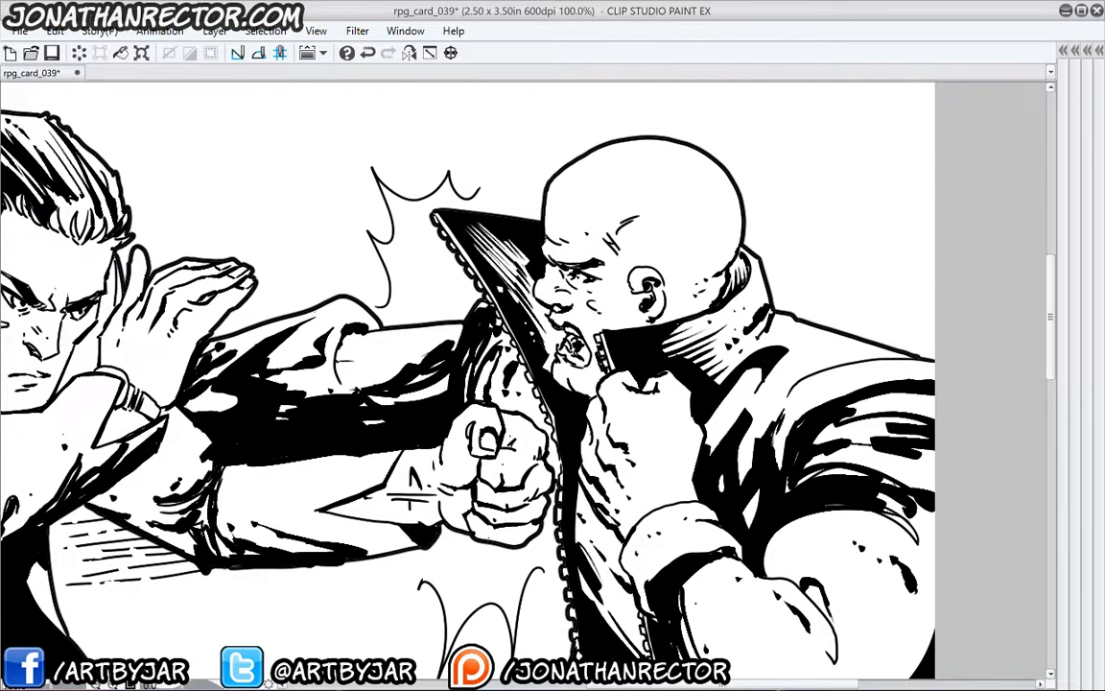
- Ink heavy black folds on the bald fighter's shirt inside the open jacket, thickening the shadow along the hem above the belt
{"action": "left_click_drag", "start_coordinate": [579, 586], "coordinate": [523, 398]}
{"action": "left_click_drag", "start_coordinate": [560, 463], "coordinate": [540, 308]}
{"action": "left_click_drag", "start_coordinate": [599, 451], "coordinate": [540, 294]}
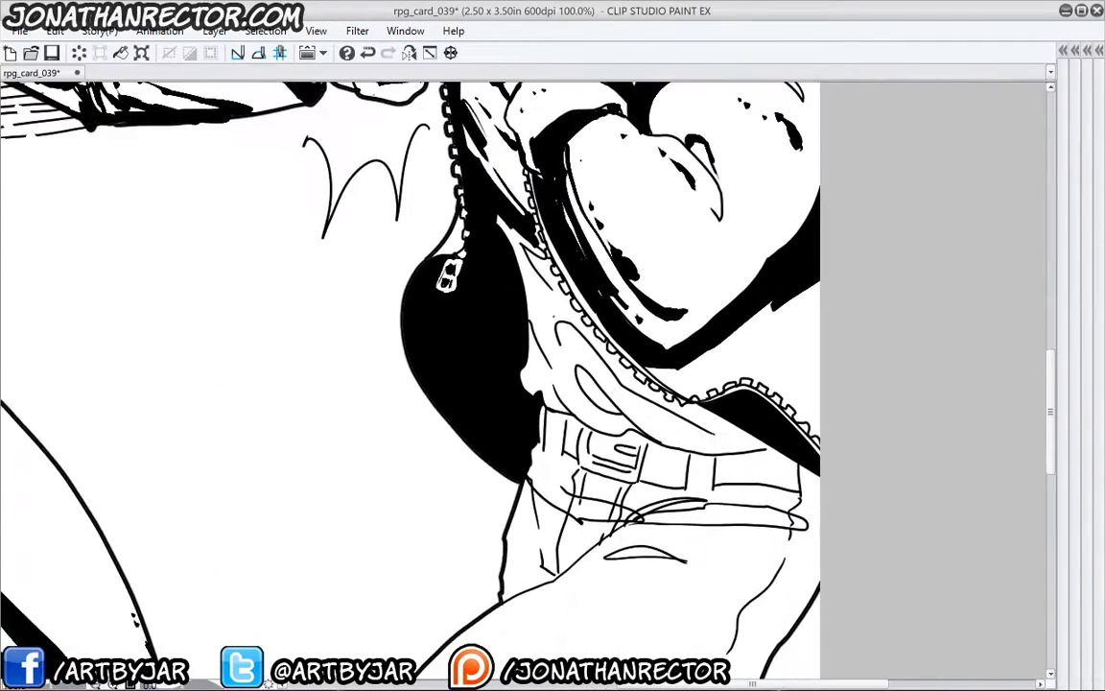
{"action": "left_click_drag", "start_coordinate": [576, 358], "coordinate": [717, 434]}
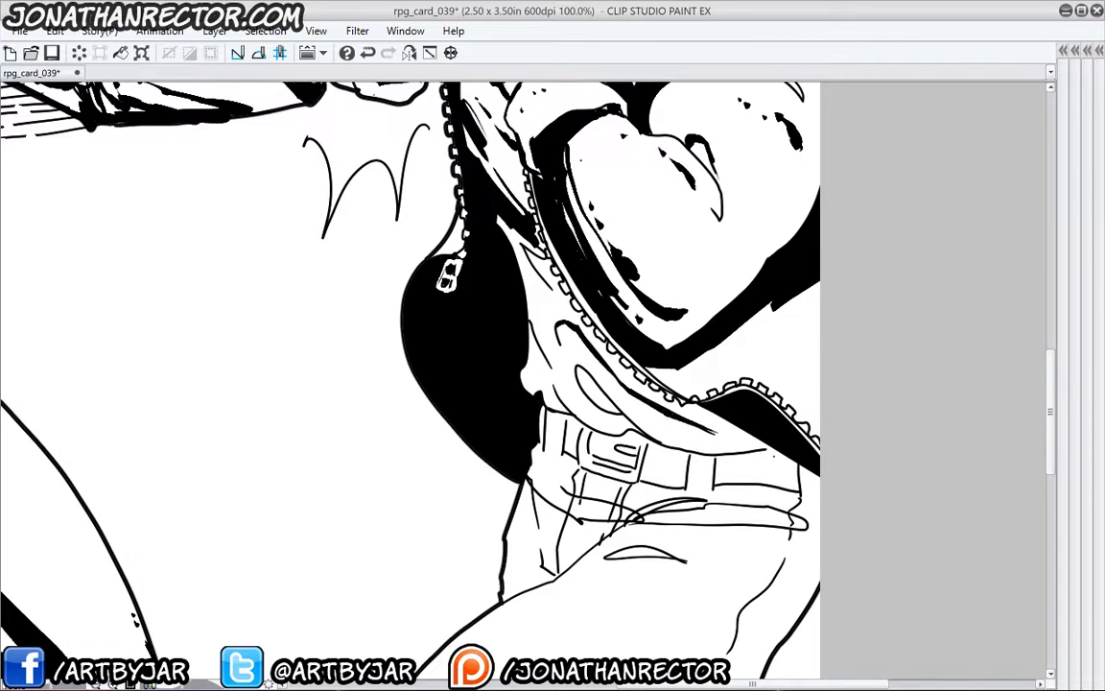
{"action": "mouse_move", "coordinate": [582, 365]}
{"action": "left_mouse_down"}
{"action": "mouse_move", "coordinate": [602, 385]}
{"action": "mouse_move", "coordinate": [588, 398]}
{"action": "mouse_move", "coordinate": [621, 413]}
{"action": "left_mouse_up"}
{"action": "mouse_move", "coordinate": [645, 434]}
{"action": "left_mouse_down"}
{"action": "mouse_move", "coordinate": [704, 450]}
{"action": "mouse_move", "coordinate": [768, 444]}
{"action": "mouse_move", "coordinate": [651, 442]}
{"action": "left_mouse_up"}
{"action": "mouse_move", "coordinate": [600, 425]}
{"action": "left_mouse_down"}
{"action": "mouse_move", "coordinate": [627, 435]}
{"action": "mouse_move", "coordinate": [606, 431]}
{"action": "left_mouse_up"}
{"action": "left_click_drag", "start_coordinate": [557, 375], "coordinate": [572, 399]}
{"action": "left_click_drag", "start_coordinate": [532, 330], "coordinate": [562, 376]}
{"action": "left_click_drag", "start_coordinate": [530, 338], "coordinate": [581, 418]}
{"action": "left_click_drag", "start_coordinate": [525, 359], "coordinate": [551, 408]}
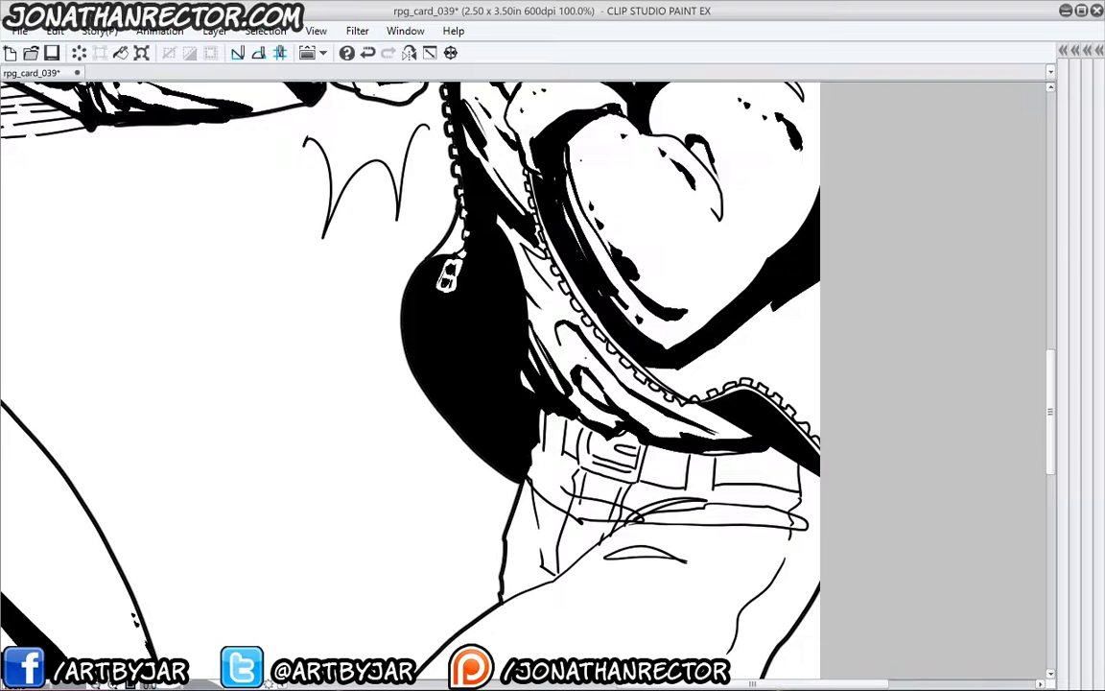
{"action": "left_click_drag", "start_coordinate": [566, 439], "coordinate": [570, 429]}
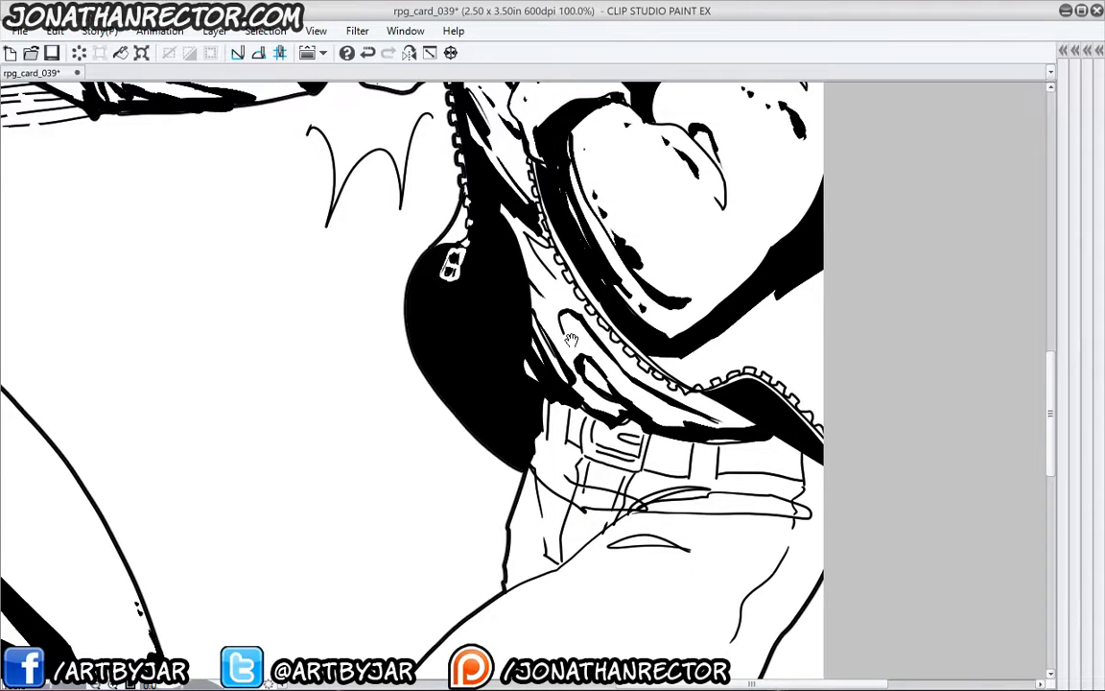
- Ink the bald fighter's belt buckle with black dashes and heavier outlines, and thicken the belt loop and lower belt edge
{"action": "scroll", "coordinate": [571, 340], "scroll_direction": "down", "scroll_amount": 1}
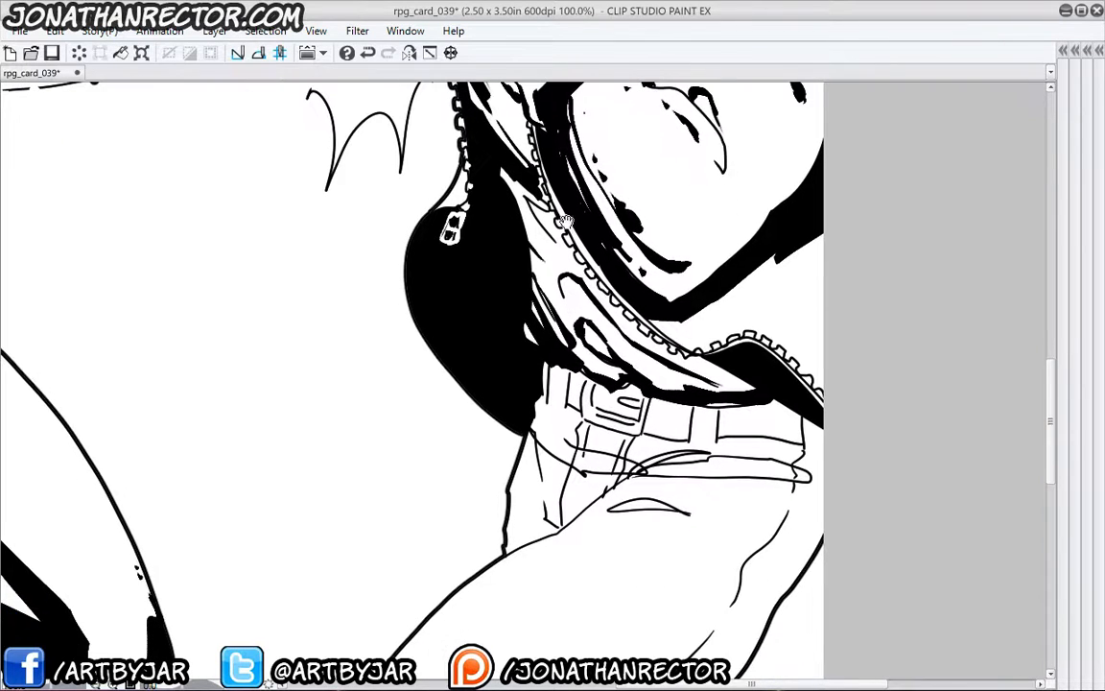
{"action": "scroll", "coordinate": [446, 394], "scroll_direction": "down", "scroll_amount": 1}
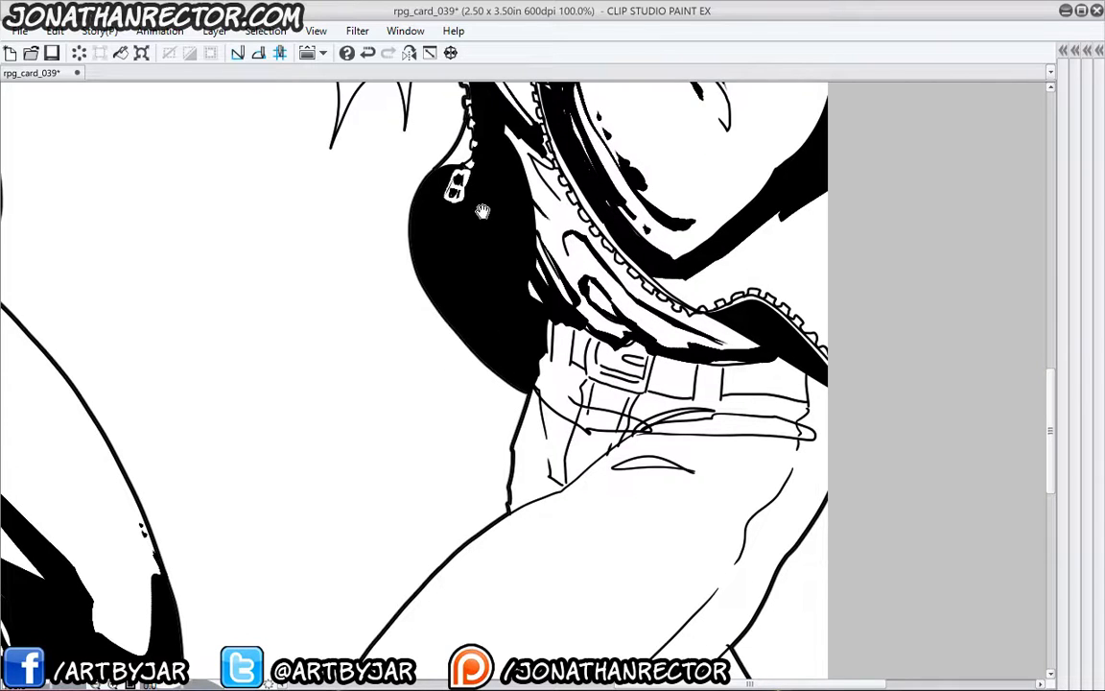
{"action": "scroll", "coordinate": [493, 399], "scroll_direction": "up", "scroll_amount": 1}
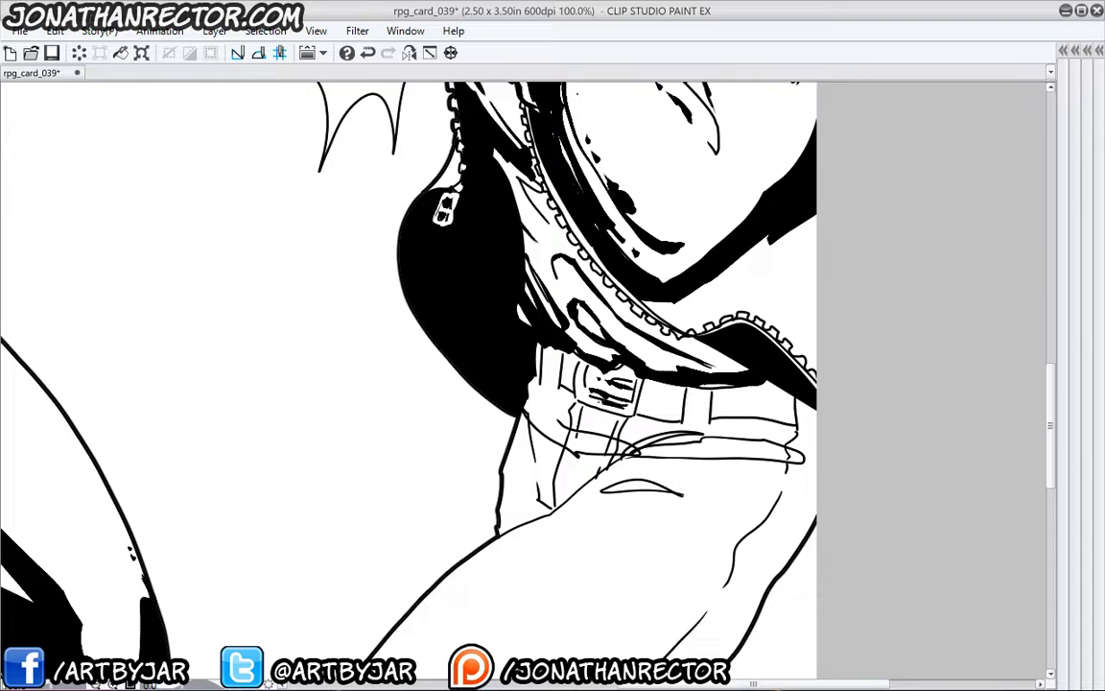
{"action": "left_click_drag", "start_coordinate": [587, 363], "coordinate": [585, 385]}
{"action": "mouse_move", "coordinate": [579, 359]}
{"action": "left_mouse_down"}
{"action": "mouse_move", "coordinate": [576, 396]}
{"action": "mouse_move", "coordinate": [631, 413]}
{"action": "mouse_move", "coordinate": [708, 427]}
{"action": "mouse_move", "coordinate": [796, 424]}
{"action": "left_mouse_up"}
{"action": "left_click_drag", "start_coordinate": [796, 397], "coordinate": [796, 425]}
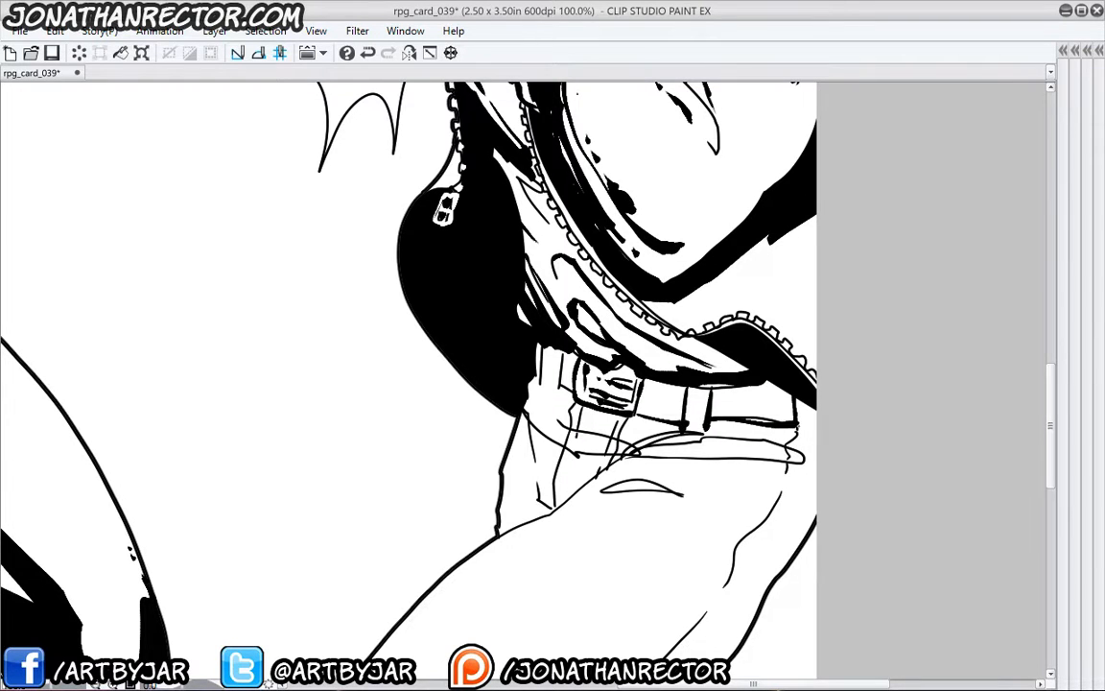
- Open a second view of rpg_card_039 in its own floating window beside the working canvas
{"action": "mouse_move", "coordinate": [353, 391]}
{"action": "left_mouse_down"}
{"action": "mouse_move", "coordinate": [375, 439]}
{"action": "mouse_move", "coordinate": [406, 395]}
{"action": "mouse_move", "coordinate": [399, 371]}
{"action": "left_mouse_up"}
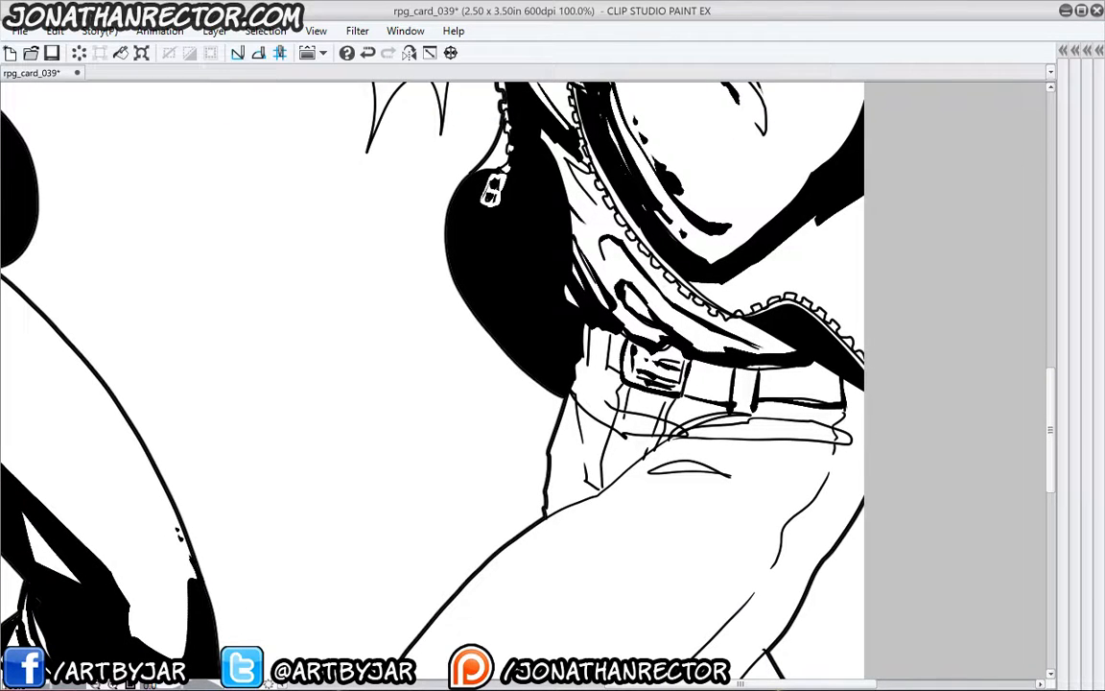
{"action": "left_click", "coordinate": [405, 30]}
{"action": "mouse_move", "coordinate": [511, 30]}
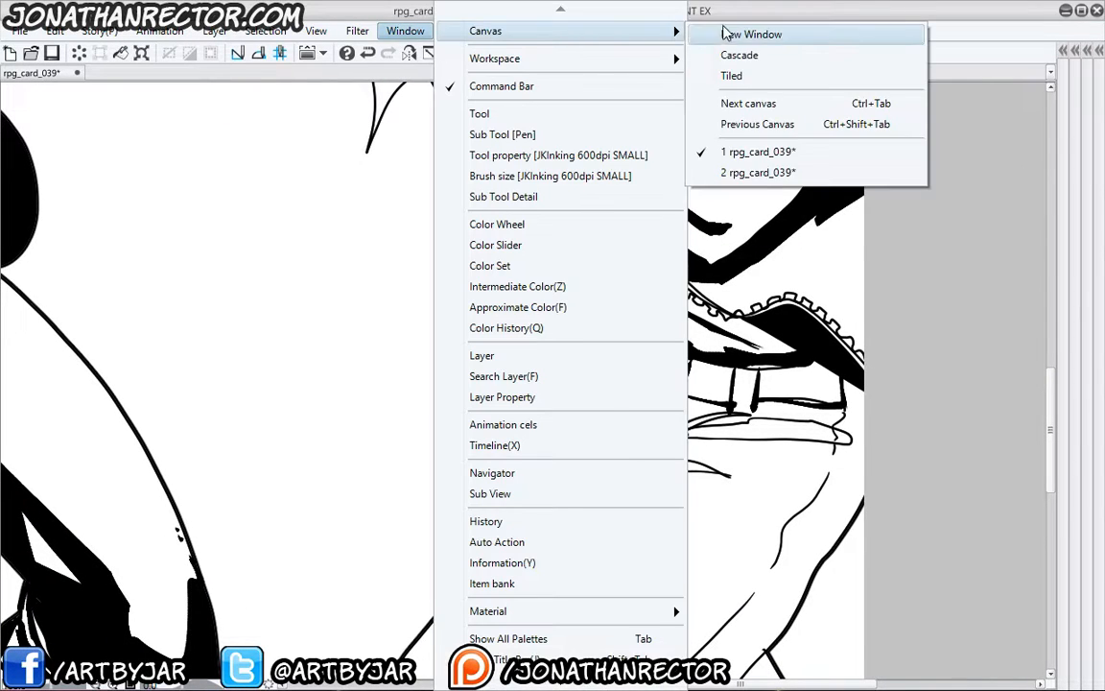
{"action": "left_click", "coordinate": [937, 32]}
{"action": "left_click_drag", "start_coordinate": [119, 74], "coordinate": [727, 57]}
{"action": "left_click_drag", "start_coordinate": [543, 458], "coordinate": [640, 654]}
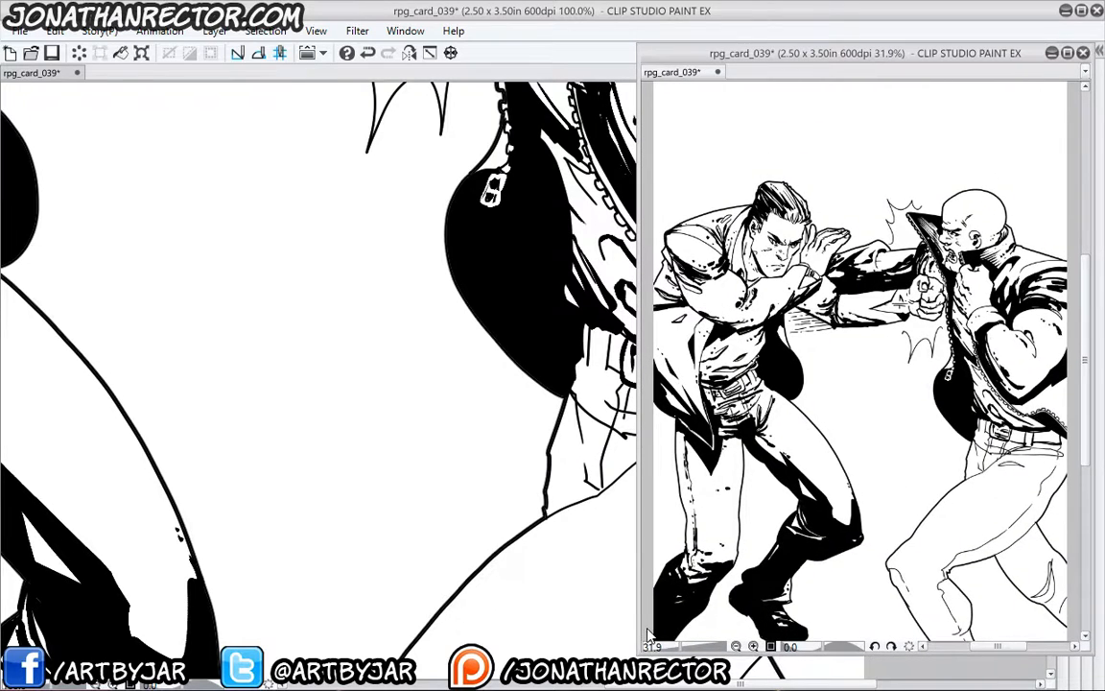
- Set the floating reference view to 25% and shrink its window to frame both fighters
{"action": "scroll", "coordinate": [649, 635], "scroll_direction": "down", "scroll_amount": 1}
{"action": "left_click_drag", "start_coordinate": [755, 472], "coordinate": [845, 372]}
{"action": "left_click_drag", "start_coordinate": [643, 650], "coordinate": [767, 541]}
{"action": "left_click_drag", "start_coordinate": [844, 446], "coordinate": [799, 469]}
{"action": "left_click_drag", "start_coordinate": [768, 534], "coordinate": [740, 539]}
{"action": "left_click_drag", "start_coordinate": [790, 495], "coordinate": [784, 495]}
- Black in the belt on both sides of the belt loop, leaving white specks beyond the loop and a highlight beside the buckle
{"action": "left_click_drag", "start_coordinate": [711, 459], "coordinate": [256, 519]}
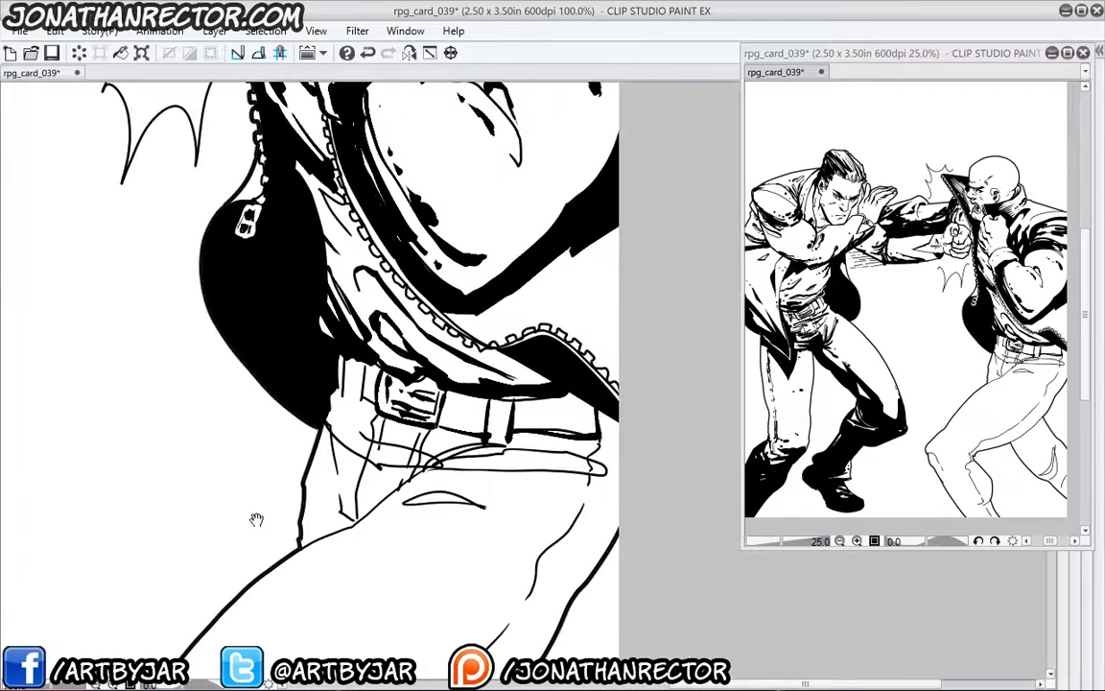
{"action": "scroll", "coordinate": [187, 402], "scroll_direction": "up", "scroll_amount": 2}
{"action": "left_click_drag", "start_coordinate": [187, 402], "coordinate": [53, 316]}
{"action": "mouse_move", "coordinate": [575, 307]}
{"action": "left_mouse_down"}
{"action": "mouse_move", "coordinate": [587, 351]}
{"action": "mouse_move", "coordinate": [587, 326]}
{"action": "mouse_move", "coordinate": [562, 324]}
{"action": "left_mouse_up"}
{"action": "left_click_drag", "start_coordinate": [550, 340], "coordinate": [555, 345]}
{"action": "left_click_drag", "start_coordinate": [547, 306], "coordinate": [566, 314]}
{"action": "mouse_move", "coordinate": [581, 331]}
{"action": "left_mouse_down"}
{"action": "mouse_move", "coordinate": [621, 331]}
{"action": "mouse_move", "coordinate": [602, 344]}
{"action": "mouse_move", "coordinate": [527, 326]}
{"action": "left_mouse_up"}
{"action": "left_click", "coordinate": [625, 315]}
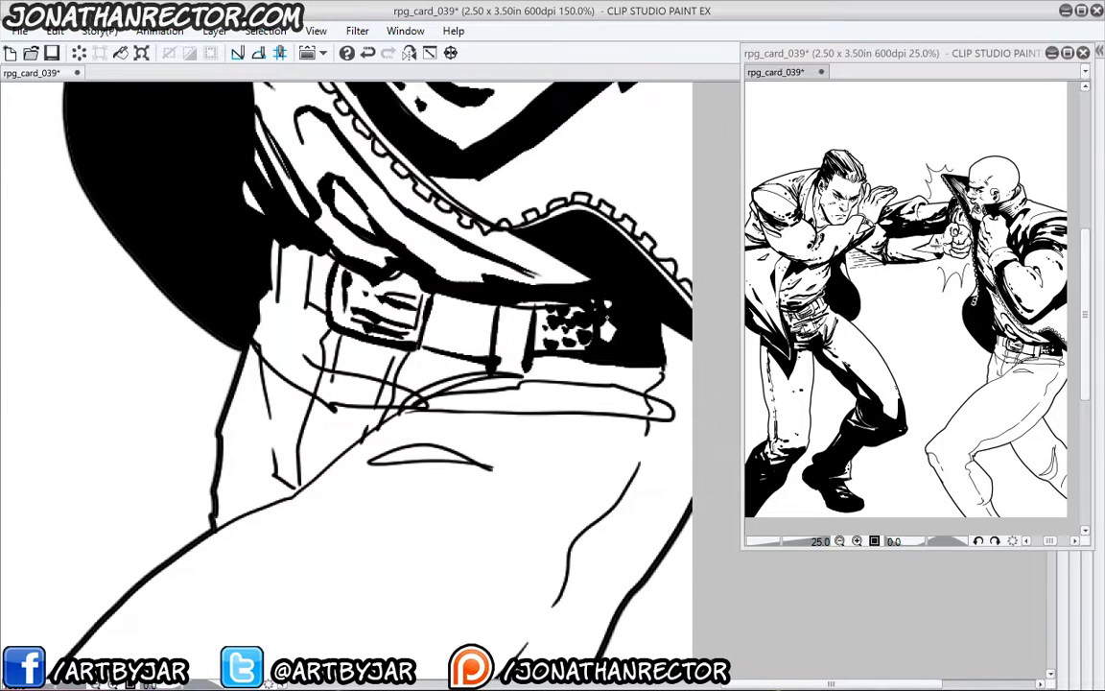
{"action": "left_click_drag", "start_coordinate": [360, 384], "coordinate": [362, 387]}
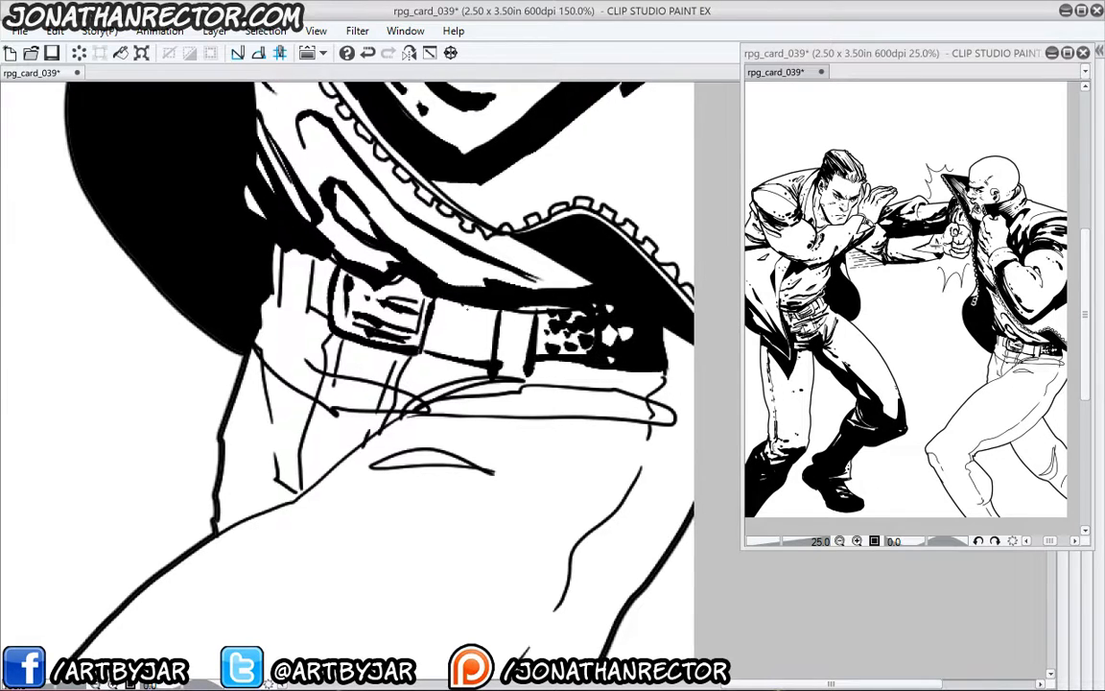
{"action": "left_click_drag", "start_coordinate": [446, 324], "coordinate": [445, 345]}
{"action": "mouse_move", "coordinate": [493, 312]}
{"action": "left_mouse_down"}
{"action": "mouse_move", "coordinate": [487, 355]}
{"action": "mouse_move", "coordinate": [467, 305]}
{"action": "mouse_move", "coordinate": [449, 356]}
{"action": "left_mouse_up"}
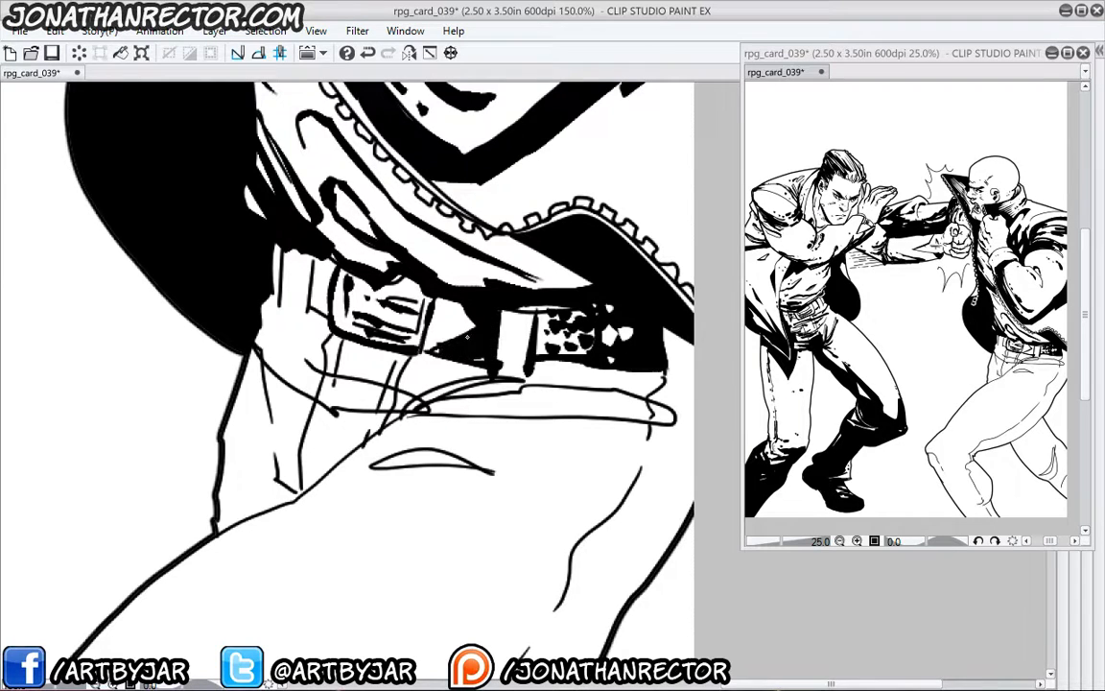
- Thicken the trouser side seam from the belt down the hip with broken, heavy black strokes
{"action": "left_click_drag", "start_coordinate": [275, 355], "coordinate": [151, 283]}
{"action": "mouse_move", "coordinate": [540, 257]}
{"action": "left_mouse_down"}
{"action": "mouse_move", "coordinate": [526, 384]}
{"action": "mouse_move", "coordinate": [437, 530]}
{"action": "left_mouse_up"}
{"action": "left_click_drag", "start_coordinate": [360, 492], "coordinate": [387, 439]}
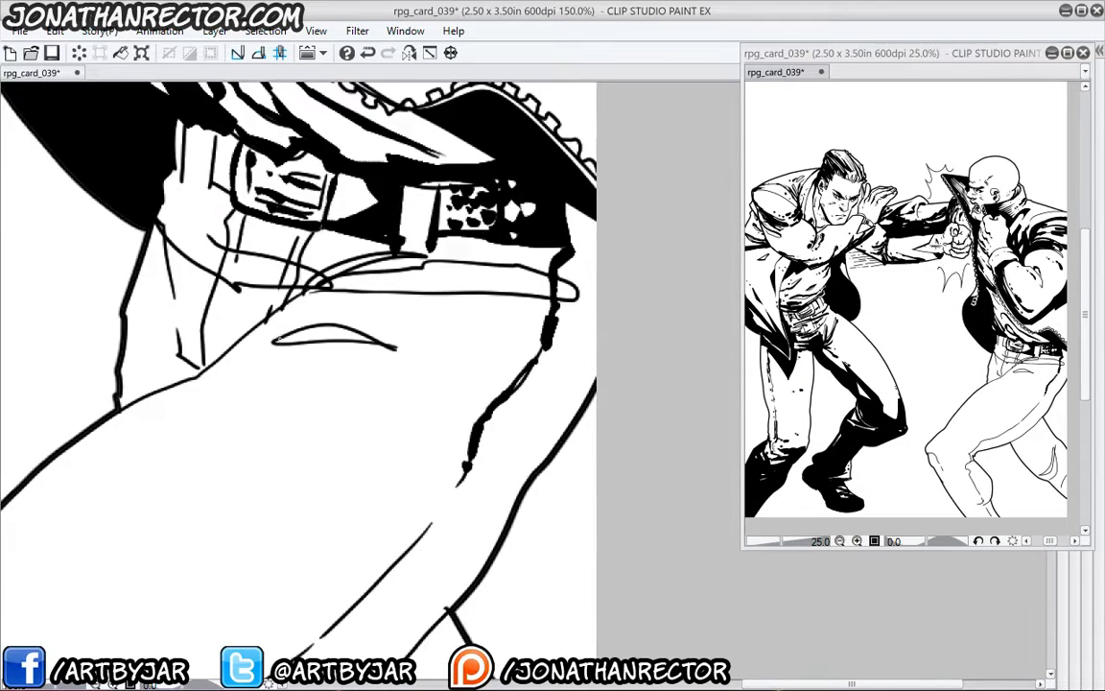
- Thicken the upper thigh contour at the groin and ink black folds across the fly and below the belt
{"action": "scroll", "coordinate": [278, 345], "scroll_direction": "down", "scroll_amount": 1}
{"action": "left_click_drag", "start_coordinate": [151, 456], "coordinate": [352, 474]}
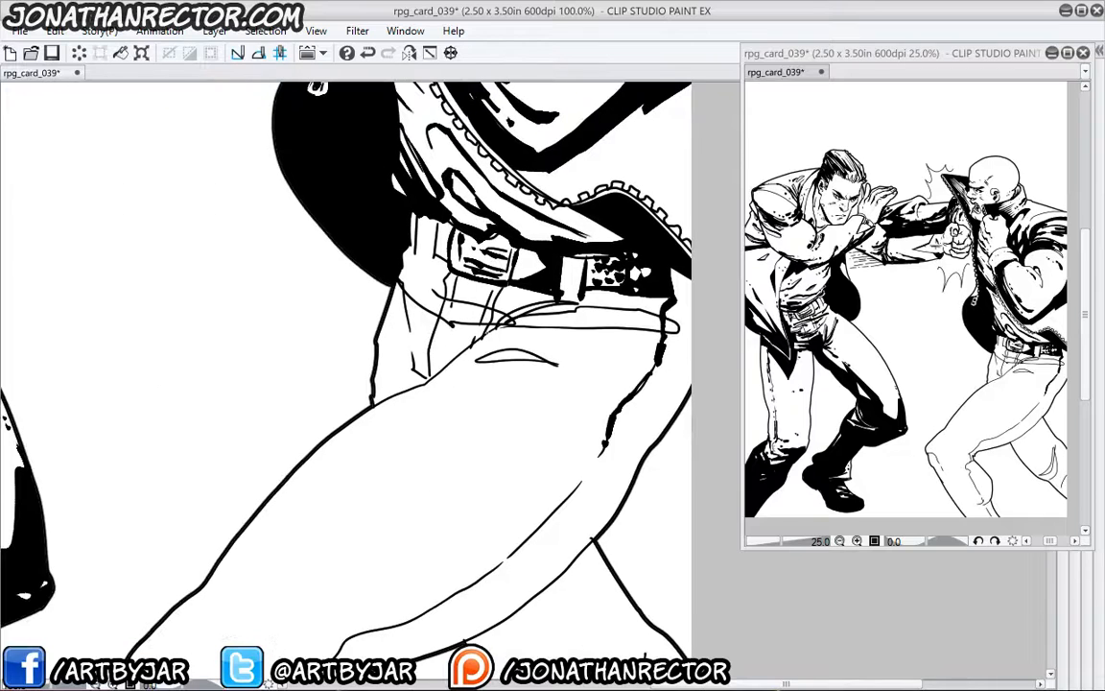
{"action": "left_click_drag", "start_coordinate": [475, 353], "coordinate": [371, 397]}
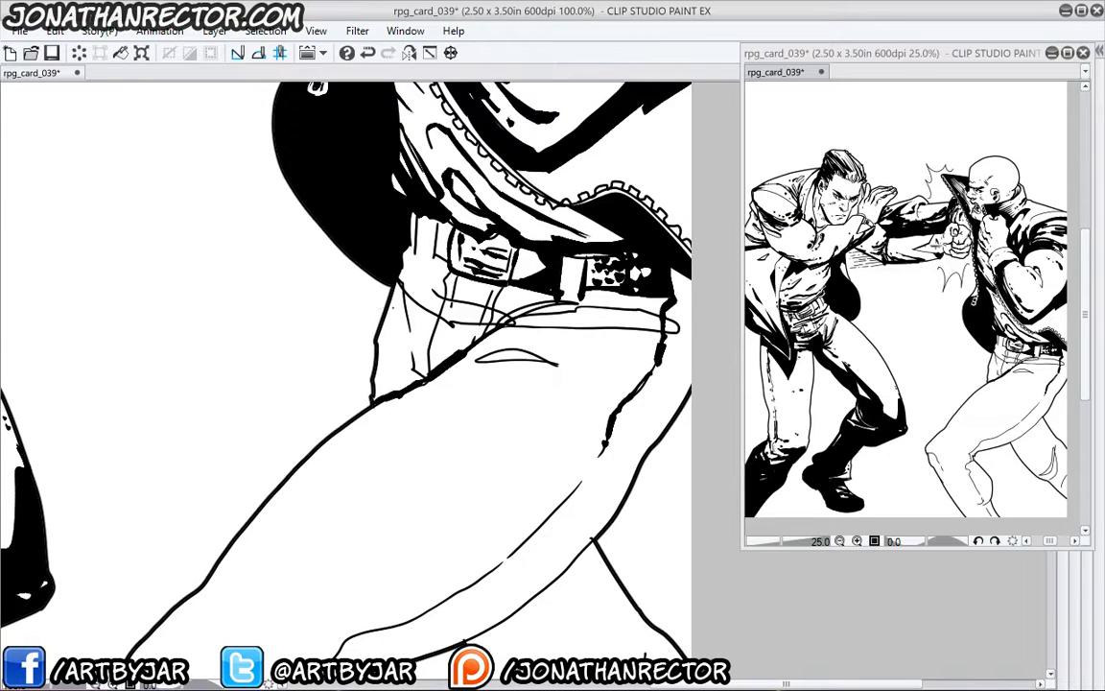
{"action": "mouse_move", "coordinate": [468, 348]}
{"action": "left_mouse_down"}
{"action": "mouse_move", "coordinate": [428, 334]}
{"action": "mouse_move", "coordinate": [431, 367]}
{"action": "left_mouse_up"}
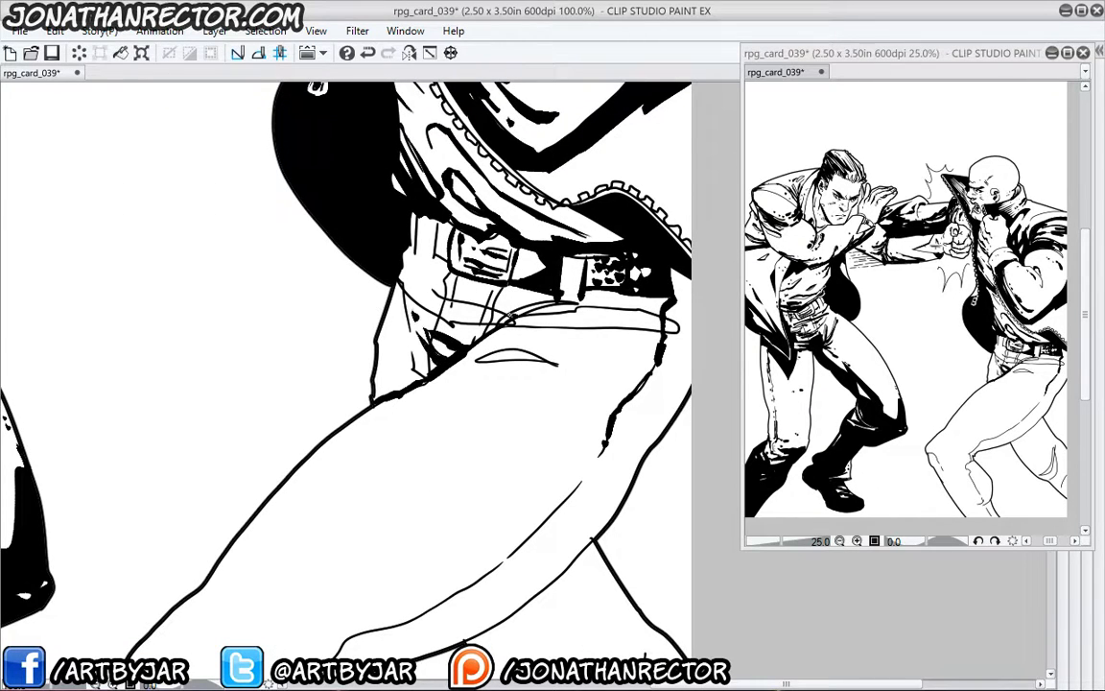
{"action": "left_click_drag", "start_coordinate": [431, 290], "coordinate": [514, 317]}
{"action": "mouse_move", "coordinate": [420, 273]}
{"action": "left_mouse_down"}
{"action": "mouse_move", "coordinate": [583, 320]}
{"action": "mouse_move", "coordinate": [423, 273]}
{"action": "left_mouse_up"}
{"action": "left_click_drag", "start_coordinate": [472, 326], "coordinate": [439, 313]}
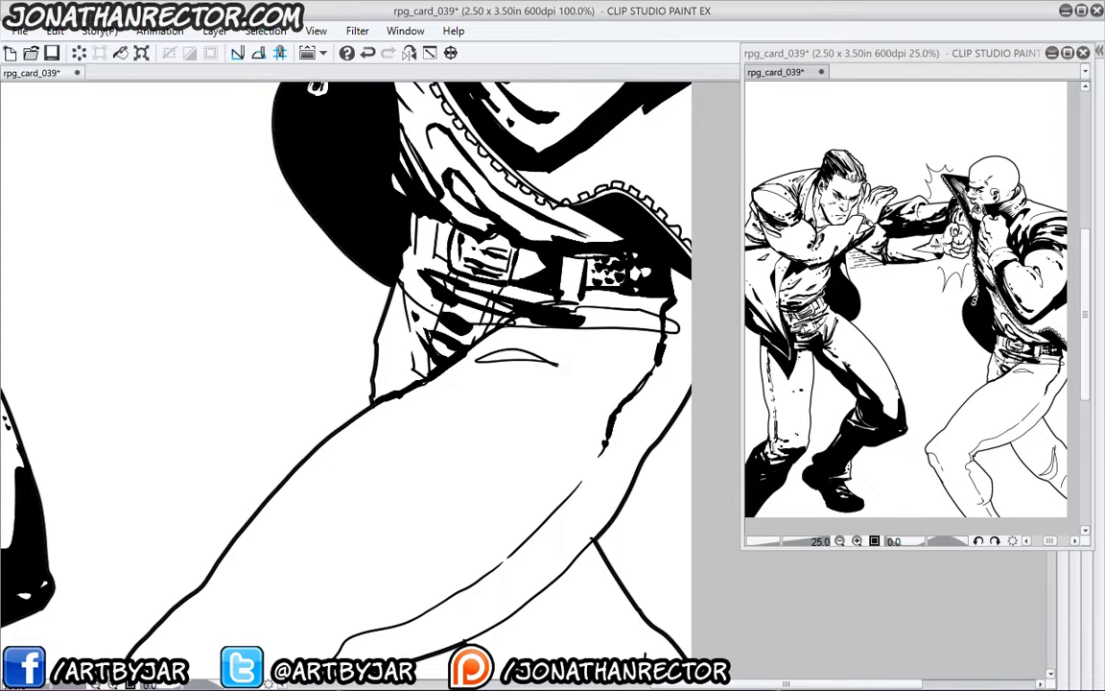
- Fill the far hip beneath the jacket solid black and feather the shadow into the groin folds
{"action": "mouse_move", "coordinate": [407, 274]}
{"action": "left_mouse_down"}
{"action": "mouse_move", "coordinate": [451, 318]}
{"action": "mouse_move", "coordinate": [437, 272]}
{"action": "left_mouse_up"}
{"action": "mouse_move", "coordinate": [403, 250]}
{"action": "left_mouse_down"}
{"action": "mouse_move", "coordinate": [424, 272]}
{"action": "mouse_move", "coordinate": [413, 291]}
{"action": "left_mouse_up"}
{"action": "mouse_move", "coordinate": [403, 286]}
{"action": "left_mouse_down"}
{"action": "mouse_move", "coordinate": [431, 317]}
{"action": "mouse_move", "coordinate": [401, 324]}
{"action": "mouse_move", "coordinate": [400, 392]}
{"action": "left_mouse_up"}
{"action": "left_click_drag", "start_coordinate": [408, 345], "coordinate": [406, 393]}
{"action": "left_click_drag", "start_coordinate": [411, 297], "coordinate": [391, 352]}
{"action": "left_click_drag", "start_coordinate": [396, 293], "coordinate": [386, 376]}
{"action": "mouse_move", "coordinate": [395, 354]}
{"action": "left_mouse_down"}
{"action": "mouse_move", "coordinate": [392, 395]}
{"action": "mouse_move", "coordinate": [377, 397]}
{"action": "left_mouse_up"}
{"action": "mouse_move", "coordinate": [377, 397]}
{"action": "left_mouse_down"}
{"action": "mouse_move", "coordinate": [380, 349]}
{"action": "mouse_move", "coordinate": [433, 360]}
{"action": "left_mouse_up"}
{"action": "mouse_move", "coordinate": [432, 361]}
{"action": "left_mouse_down"}
{"action": "mouse_move", "coordinate": [405, 369]}
{"action": "mouse_move", "coordinate": [429, 362]}
{"action": "left_mouse_up"}
{"action": "left_click_drag", "start_coordinate": [407, 384], "coordinate": [416, 378]}
- Thicken the curved crease on the front upper thigh and scatter small black dabs around it
{"action": "mouse_move", "coordinate": [479, 358]}
{"action": "left_mouse_down"}
{"action": "mouse_move", "coordinate": [539, 351]}
{"action": "mouse_move", "coordinate": [565, 366]}
{"action": "left_mouse_up"}
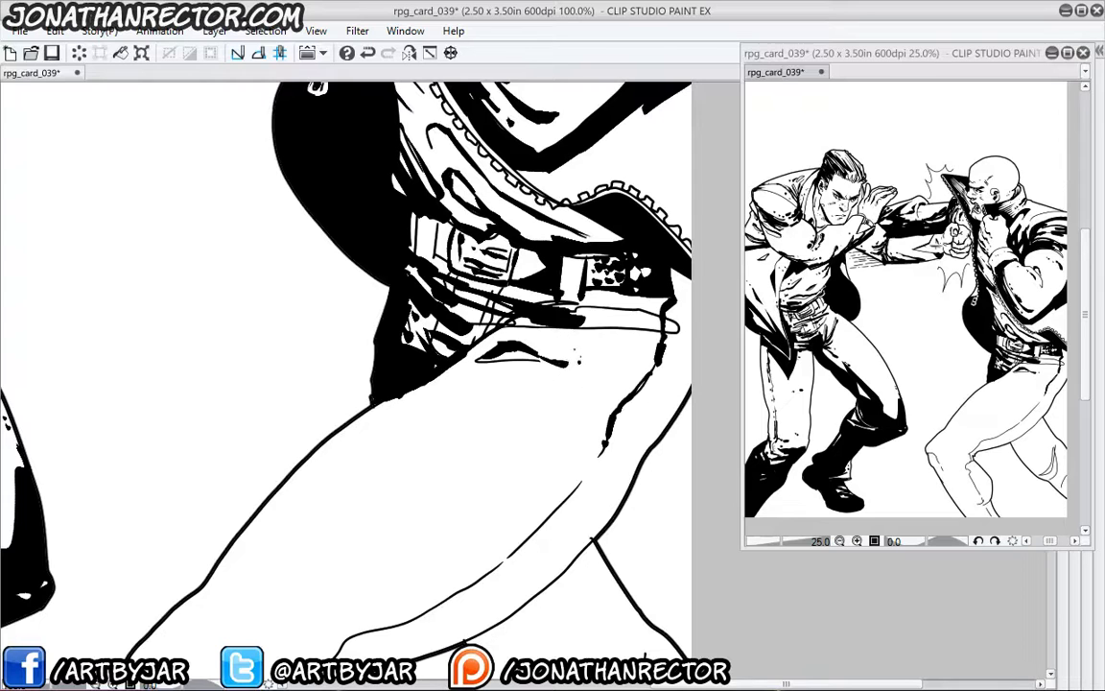
{"action": "left_click_drag", "start_coordinate": [486, 410], "coordinate": [447, 388]}
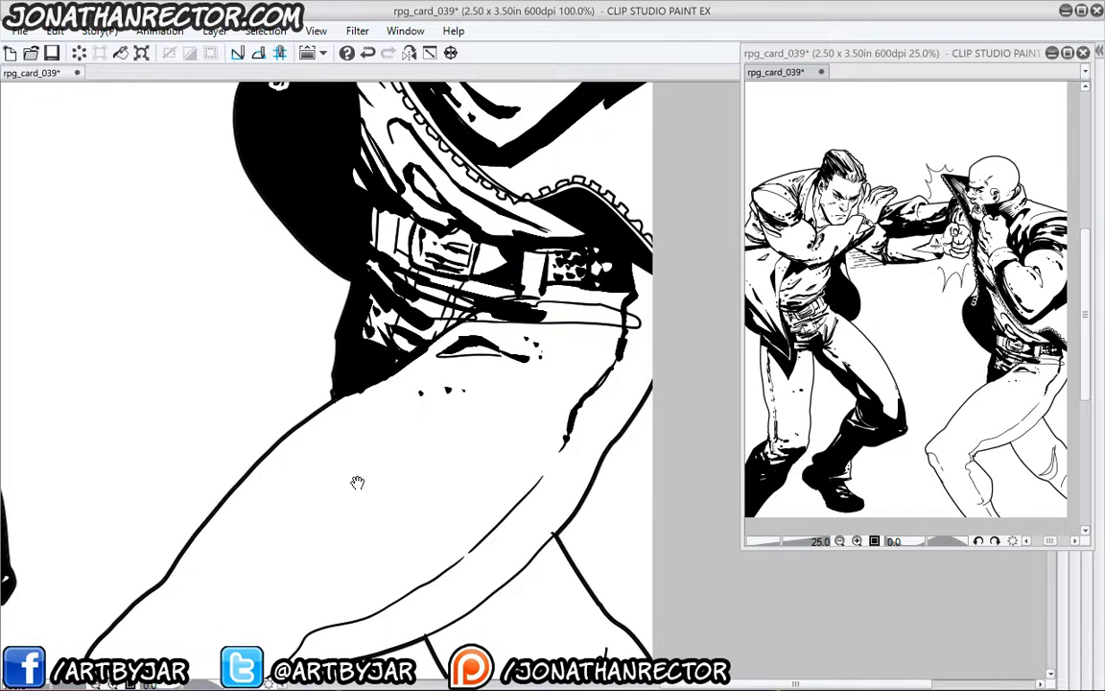
- Fill the bald fighter's rear leg solid black, including the leftover white crease
{"action": "mouse_move", "coordinate": [358, 480]}
{"action": "left_mouse_down"}
{"action": "mouse_move", "coordinate": [299, 401]}
{"action": "mouse_move", "coordinate": [304, 305]}
{"action": "left_mouse_up"}
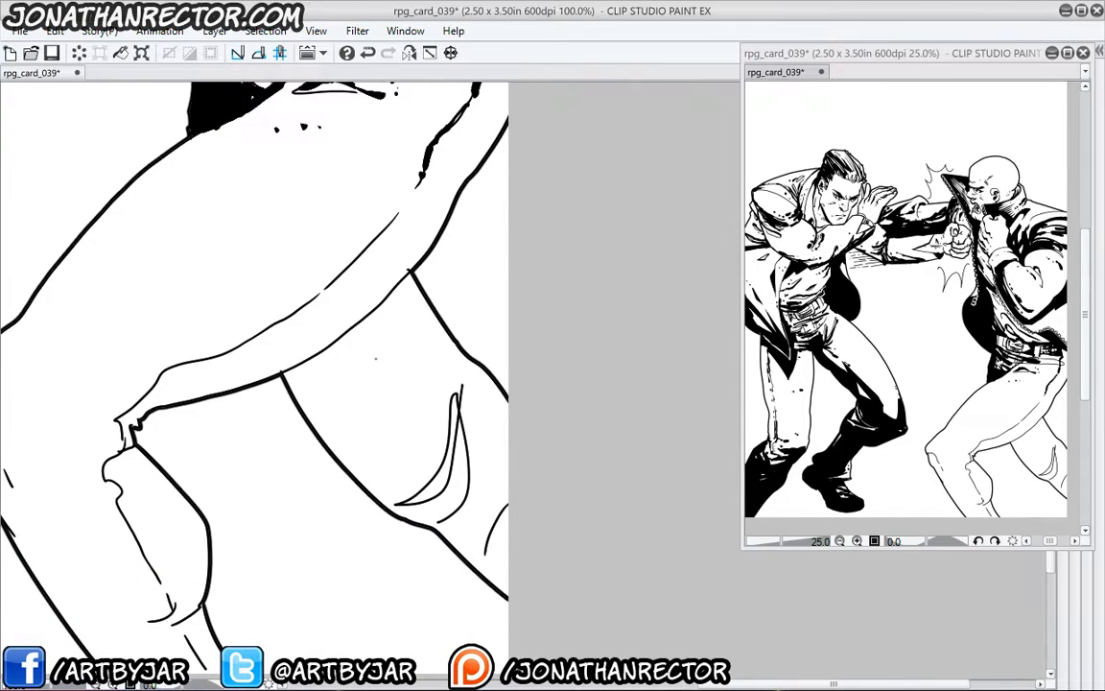
{"action": "key", "text": "g"}
{"action": "left_click", "coordinate": [379, 385]}
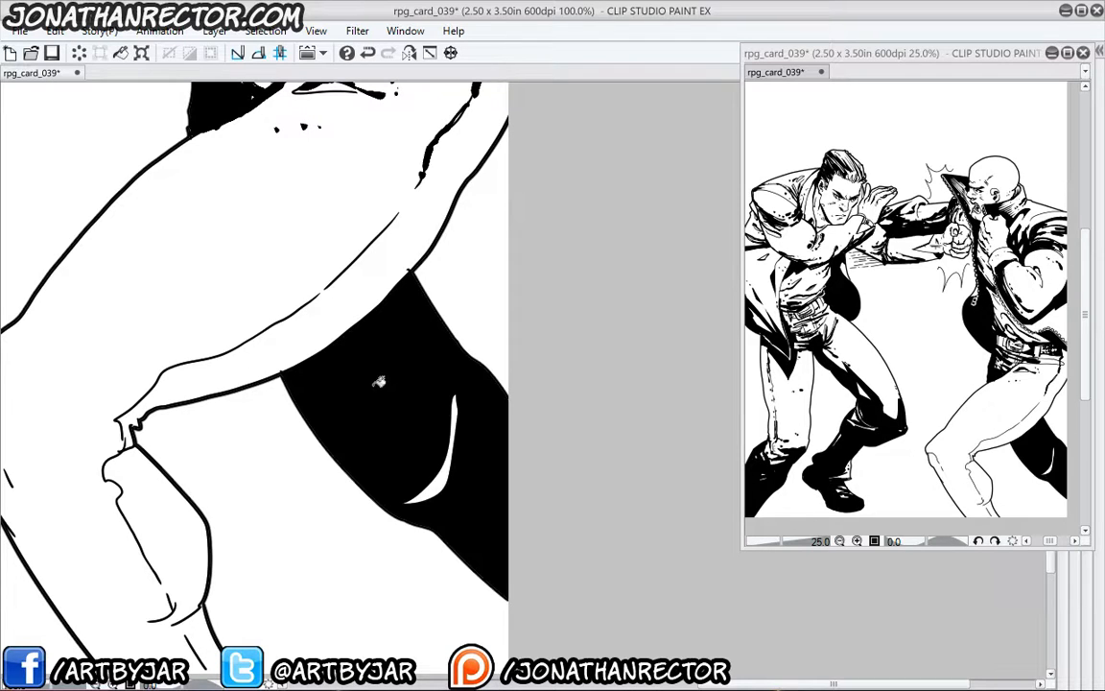
{"action": "key", "text": "p"}
{"action": "left_click_drag", "start_coordinate": [456, 396], "coordinate": [423, 495]}
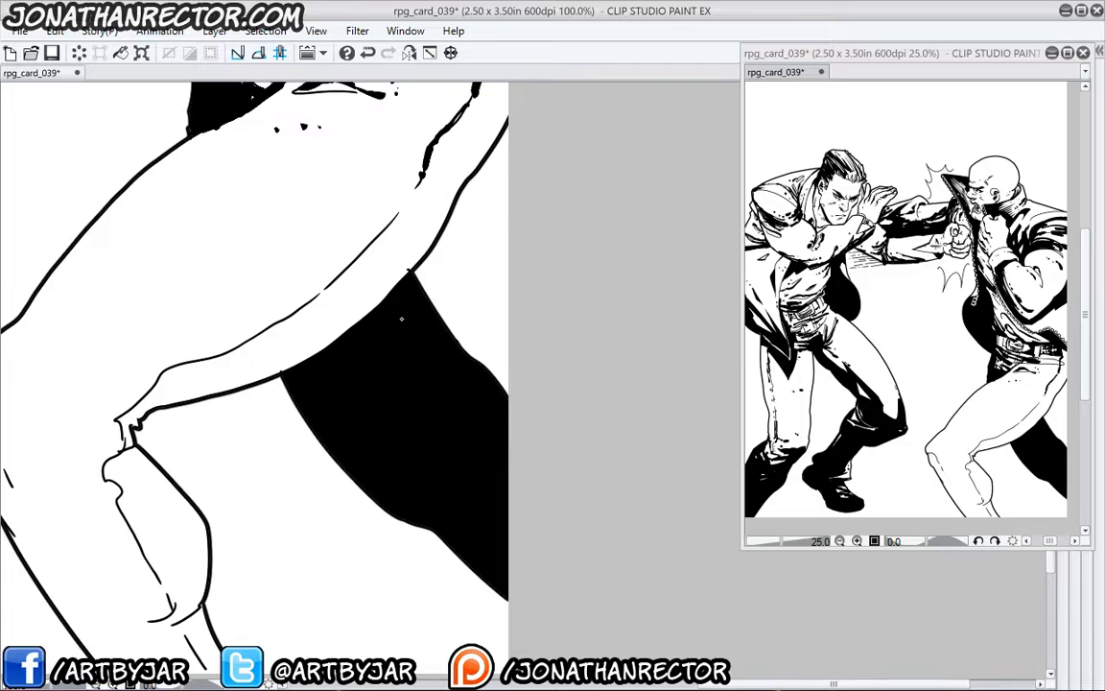
- Roughen both edges of the blacked-in rear leg with bumpy fold contours
{"action": "left_click_drag", "start_coordinate": [368, 314], "coordinate": [364, 341]}
{"action": "mouse_move", "coordinate": [374, 273]}
{"action": "left_mouse_down"}
{"action": "mouse_move", "coordinate": [408, 336]}
{"action": "mouse_move", "coordinate": [453, 376]}
{"action": "left_mouse_up"}
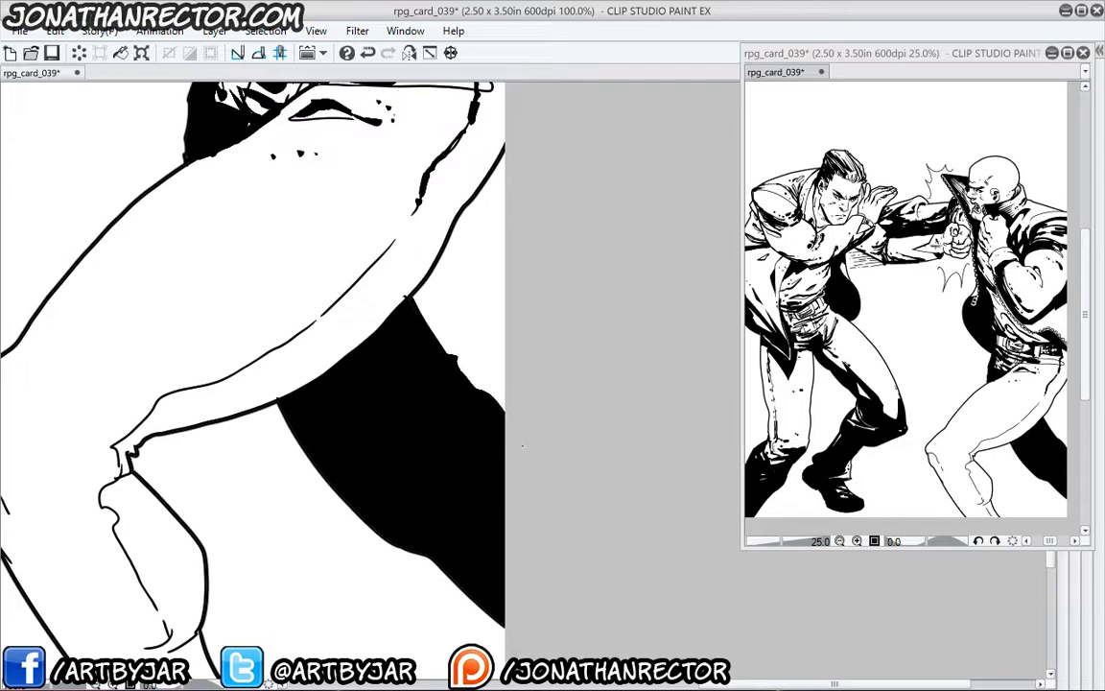
{"action": "mouse_move", "coordinate": [302, 443]}
{"action": "left_mouse_down"}
{"action": "mouse_move", "coordinate": [412, 536]}
{"action": "mouse_move", "coordinate": [484, 619]}
{"action": "left_mouse_up"}
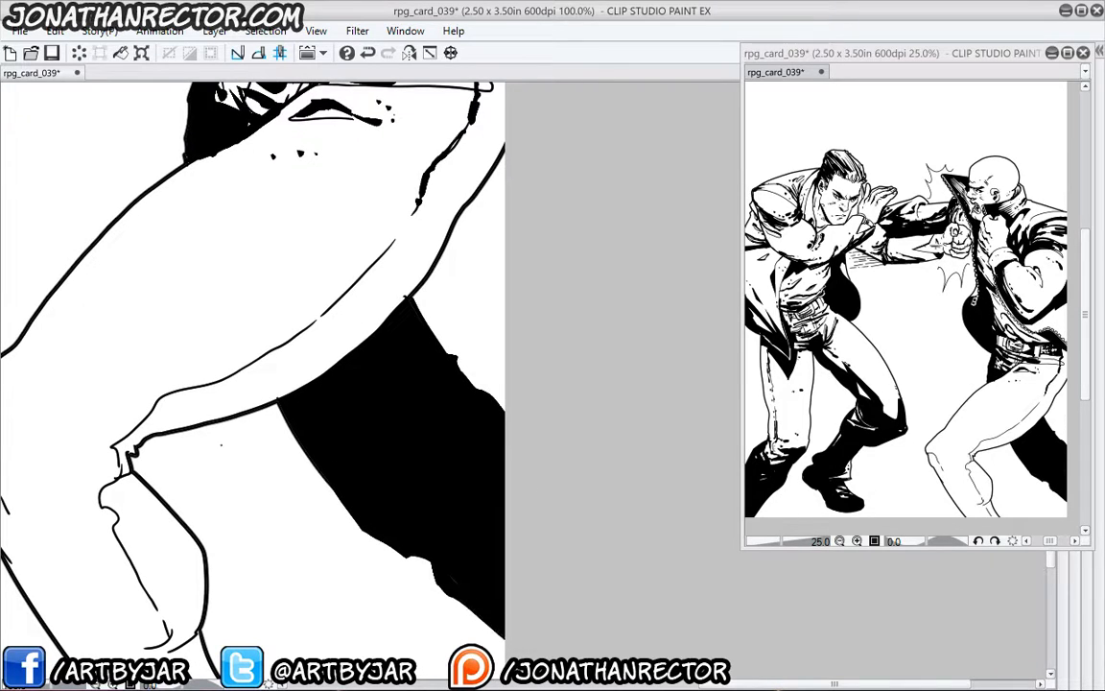
- Outline the shadow shapes around the front knee, shin and calf of the bald fighter
{"action": "left_click_drag", "start_coordinate": [394, 352], "coordinate": [370, 508]}
{"action": "left_click_drag", "start_coordinate": [245, 399], "coordinate": [485, 371]}
{"action": "left_click_drag", "start_coordinate": [155, 607], "coordinate": [277, 421]}
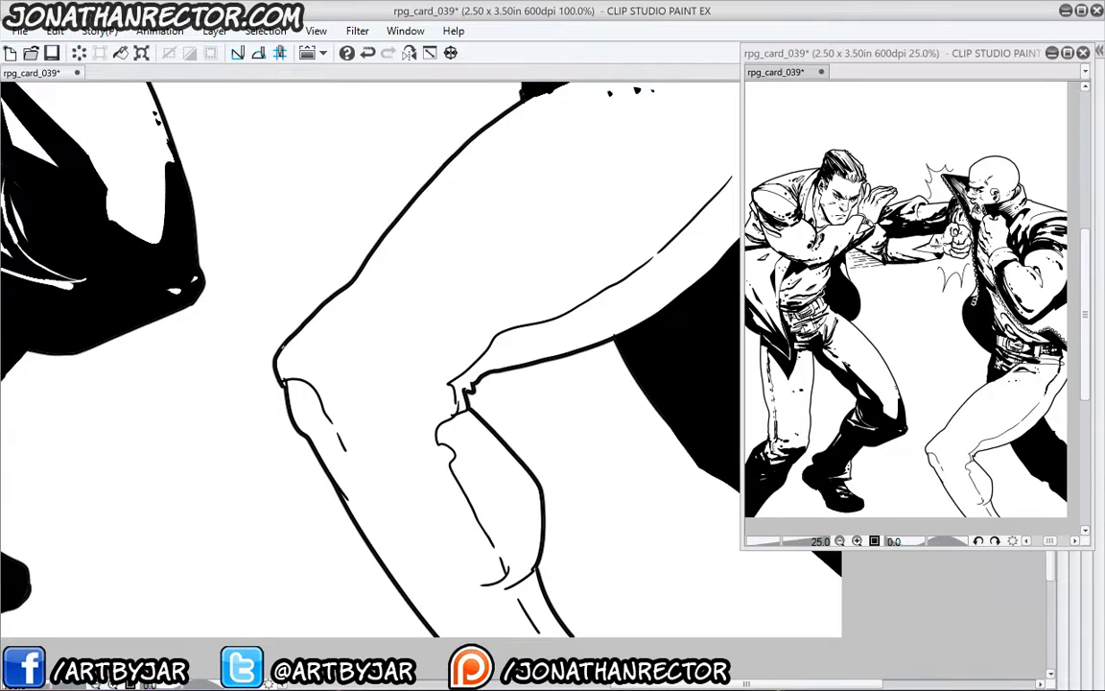
{"action": "mouse_move", "coordinate": [278, 357]}
{"action": "left_mouse_down"}
{"action": "mouse_move", "coordinate": [412, 345]}
{"action": "mouse_move", "coordinate": [457, 564]}
{"action": "mouse_move", "coordinate": [515, 465]}
{"action": "left_mouse_up"}
- Outline a tapered shadow along the underside of the front thigh from hip to knee and fill it solid black
{"action": "left_click_drag", "start_coordinate": [322, 350], "coordinate": [234, 530]}
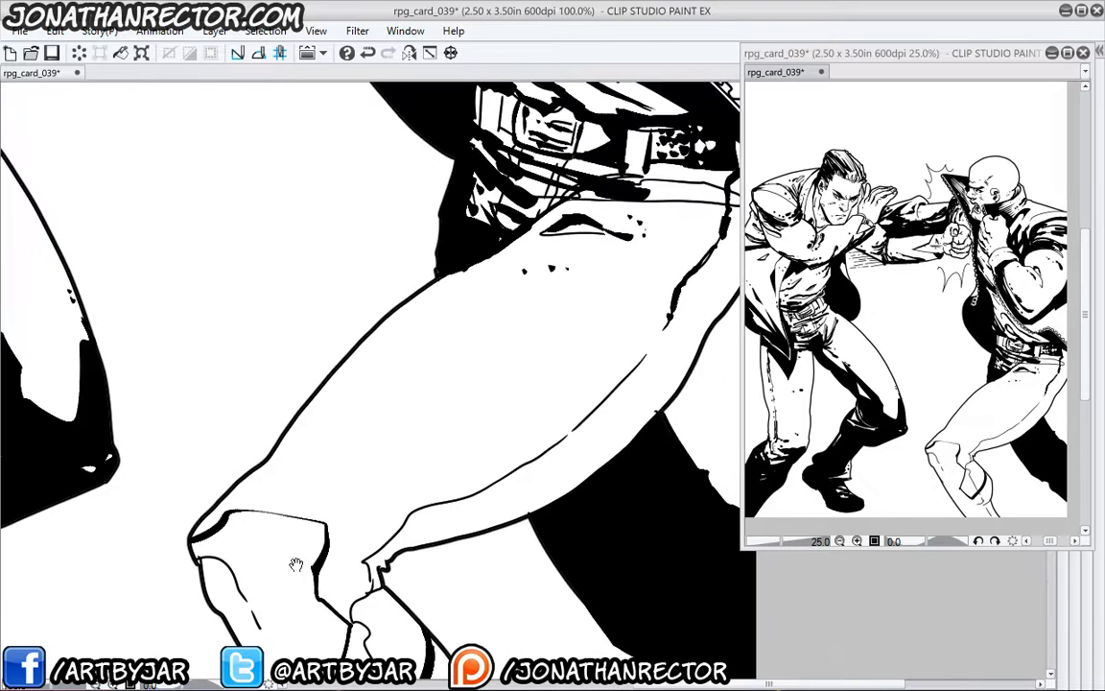
{"action": "left_click_drag", "start_coordinate": [598, 382], "coordinate": [523, 373]}
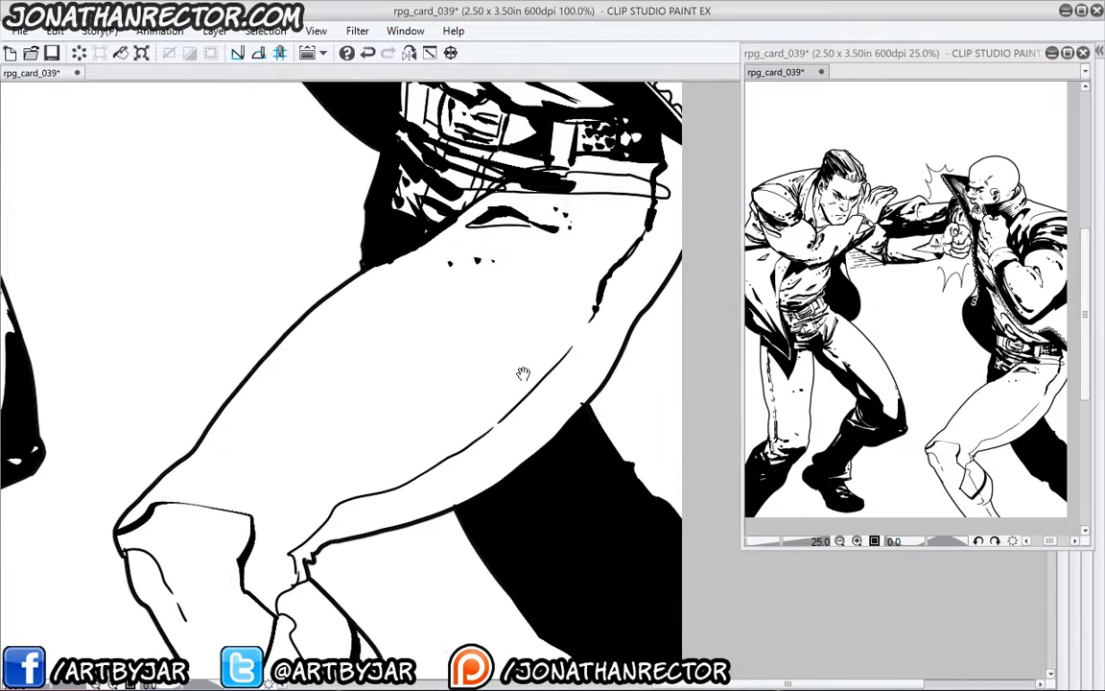
{"action": "mouse_move", "coordinate": [649, 226]}
{"action": "left_mouse_down"}
{"action": "mouse_move", "coordinate": [591, 335]}
{"action": "mouse_move", "coordinate": [439, 490]}
{"action": "mouse_move", "coordinate": [504, 387]}
{"action": "mouse_move", "coordinate": [307, 525]}
{"action": "mouse_move", "coordinate": [297, 555]}
{"action": "left_mouse_up"}
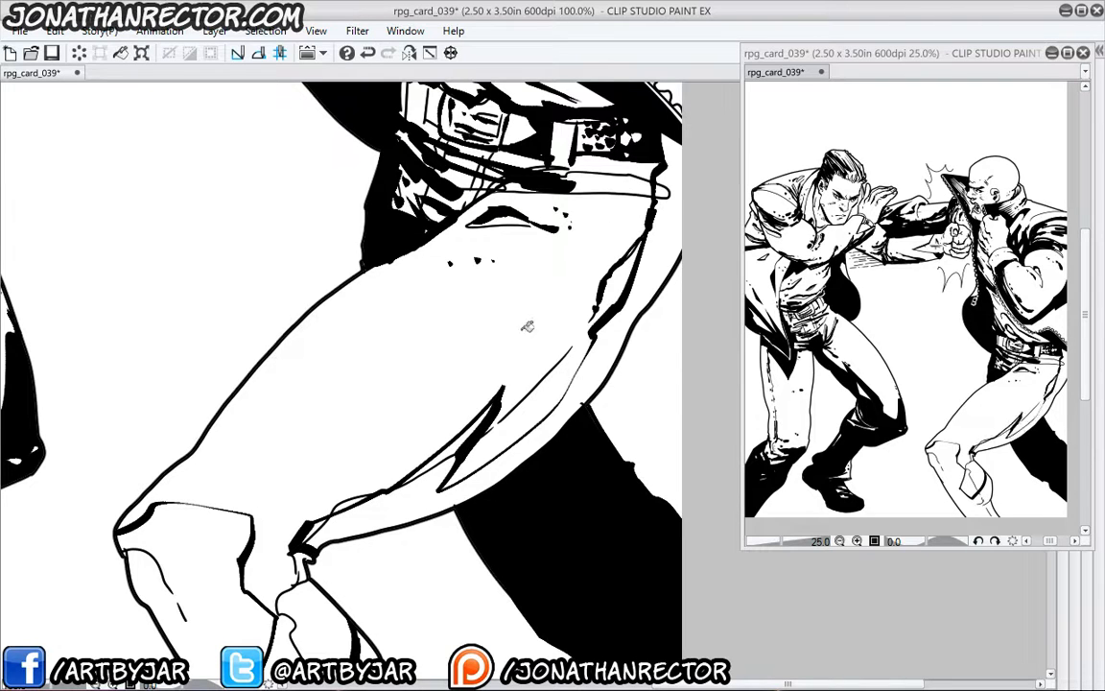
{"action": "left_click", "coordinate": [652, 280]}
{"action": "left_click_drag", "start_coordinate": [360, 496], "coordinate": [431, 408]}
{"action": "left_click", "coordinate": [526, 364]}
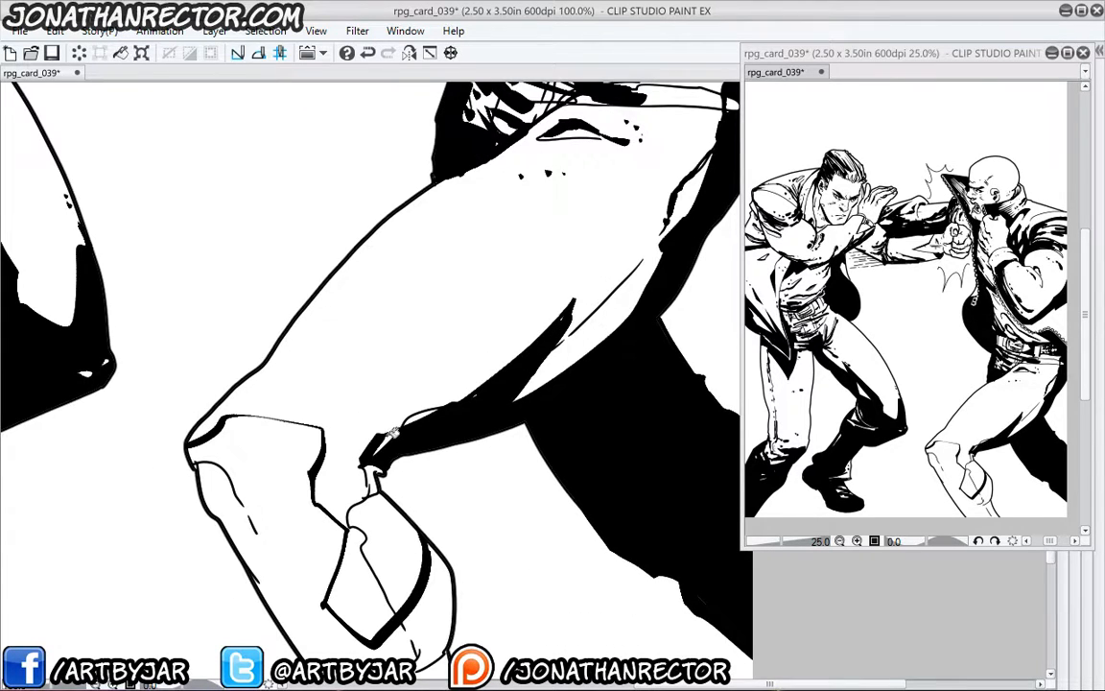
{"action": "left_click", "coordinate": [389, 437]}
- Fill the front knee and shin shadow solid black and ink ragged folds above and behind the knee
{"action": "left_click", "coordinate": [272, 454]}
{"action": "mouse_move", "coordinate": [290, 566]}
{"action": "left_mouse_down"}
{"action": "mouse_move", "coordinate": [272, 478]}
{"action": "mouse_move", "coordinate": [299, 563]}
{"action": "left_mouse_up"}
{"action": "mouse_move", "coordinate": [396, 477]}
{"action": "left_mouse_down"}
{"action": "mouse_move", "coordinate": [328, 474]}
{"action": "mouse_move", "coordinate": [409, 461]}
{"action": "mouse_move", "coordinate": [365, 459]}
{"action": "mouse_move", "coordinate": [418, 428]}
{"action": "mouse_move", "coordinate": [326, 410]}
{"action": "mouse_move", "coordinate": [299, 428]}
{"action": "mouse_move", "coordinate": [422, 401]}
{"action": "left_mouse_up"}
{"action": "left_click_drag", "start_coordinate": [430, 387], "coordinate": [440, 372]}
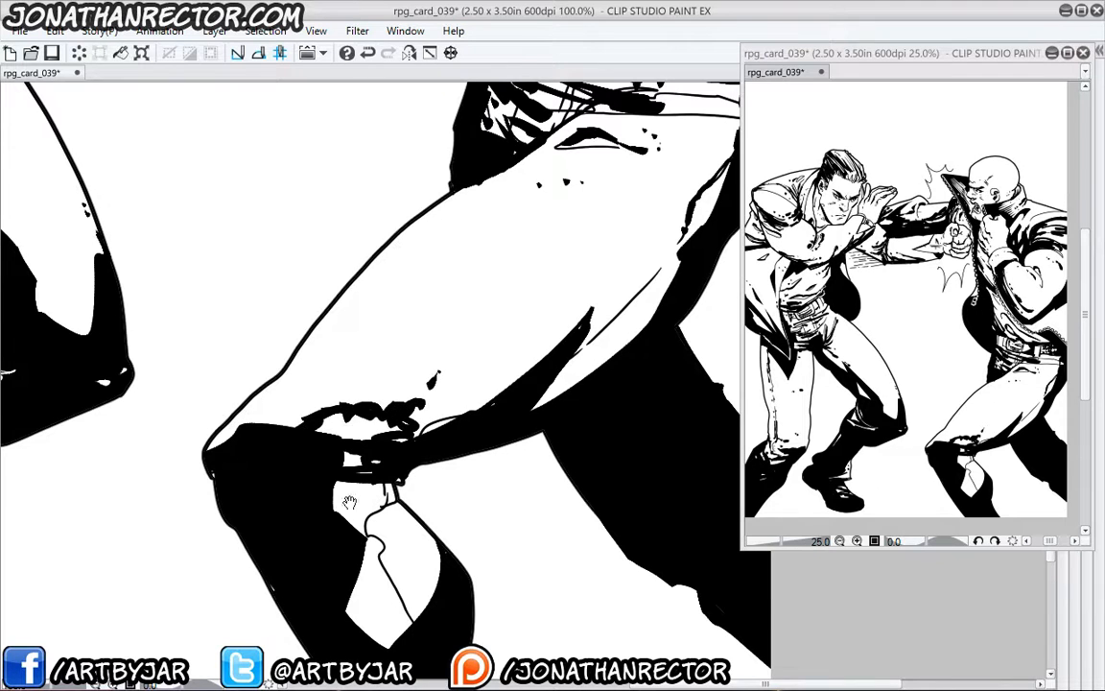
- Break up the white highlight on the front calf with black dabs and short fold strokes
{"action": "mouse_move", "coordinate": [349, 502]}
{"action": "left_mouse_down"}
{"action": "mouse_move", "coordinate": [361, 438]}
{"action": "mouse_move", "coordinate": [390, 584]}
{"action": "mouse_move", "coordinate": [446, 487]}
{"action": "mouse_move", "coordinate": [396, 552]}
{"action": "left_mouse_up"}
{"action": "left_click_drag", "start_coordinate": [415, 518], "coordinate": [407, 528]}
{"action": "left_click", "coordinate": [395, 504]}
{"action": "left_click_drag", "start_coordinate": [398, 486], "coordinate": [371, 524]}
{"action": "left_click_drag", "start_coordinate": [389, 497], "coordinate": [369, 513]}
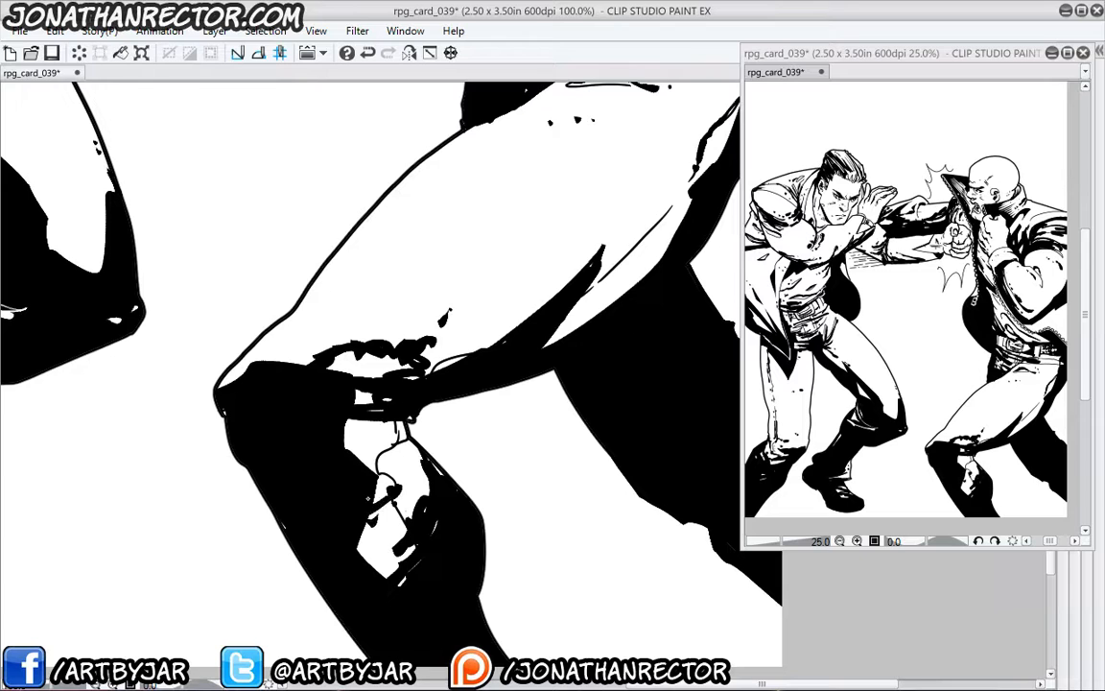
{"action": "left_click_drag", "start_coordinate": [378, 461], "coordinate": [406, 433]}
{"action": "left_click_drag", "start_coordinate": [375, 441], "coordinate": [362, 446]}
- Add a short tapered fold stroke on the front thigh's upper contour above the knee
{"action": "mouse_move", "coordinate": [400, 322]}
{"action": "left_mouse_down"}
{"action": "mouse_move", "coordinate": [319, 445]}
{"action": "mouse_move", "coordinate": [305, 423]}
{"action": "mouse_move", "coordinate": [236, 455]}
{"action": "left_mouse_up"}
{"action": "mouse_move", "coordinate": [236, 454]}
{"action": "left_mouse_down"}
{"action": "mouse_move", "coordinate": [341, 443]}
{"action": "mouse_move", "coordinate": [198, 466]}
{"action": "left_mouse_up"}
{"action": "left_click_drag", "start_coordinate": [231, 361], "coordinate": [271, 361]}
{"action": "left_click_drag", "start_coordinate": [387, 377], "coordinate": [314, 453]}
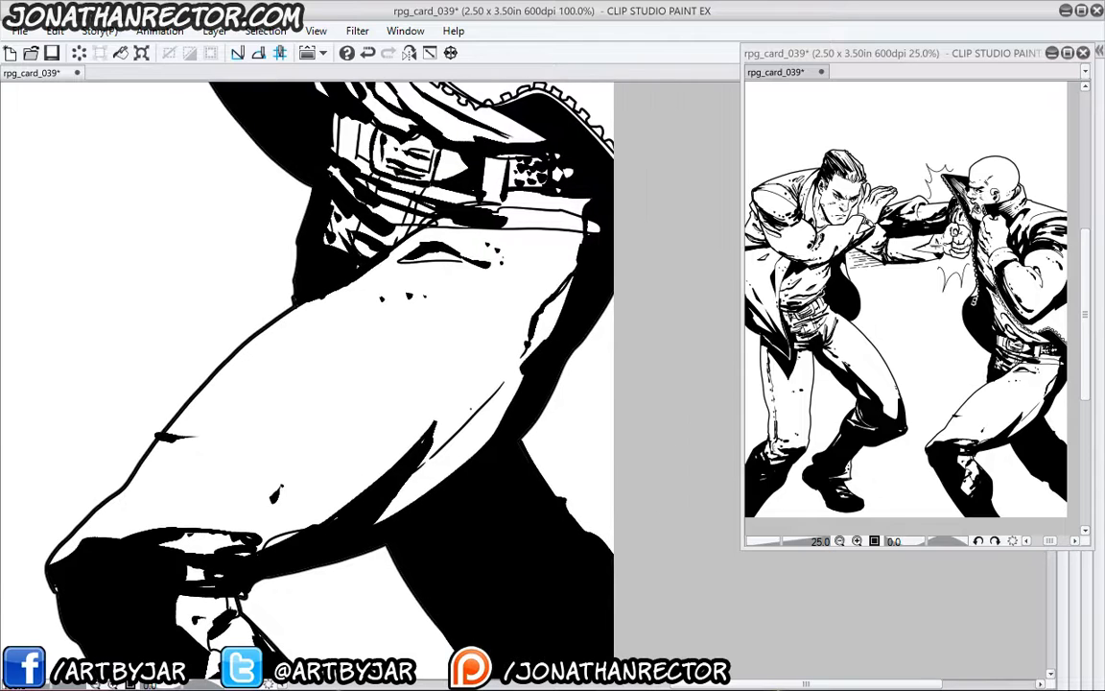
- Ink a broken seam line down the rear edge of the bald fighter's front thigh and add a fold stroke to the jacket above the hem
{"action": "mouse_move", "coordinate": [502, 385]}
{"action": "left_mouse_down"}
{"action": "mouse_move", "coordinate": [456, 447]}
{"action": "mouse_move", "coordinate": [371, 506]}
{"action": "left_mouse_up"}
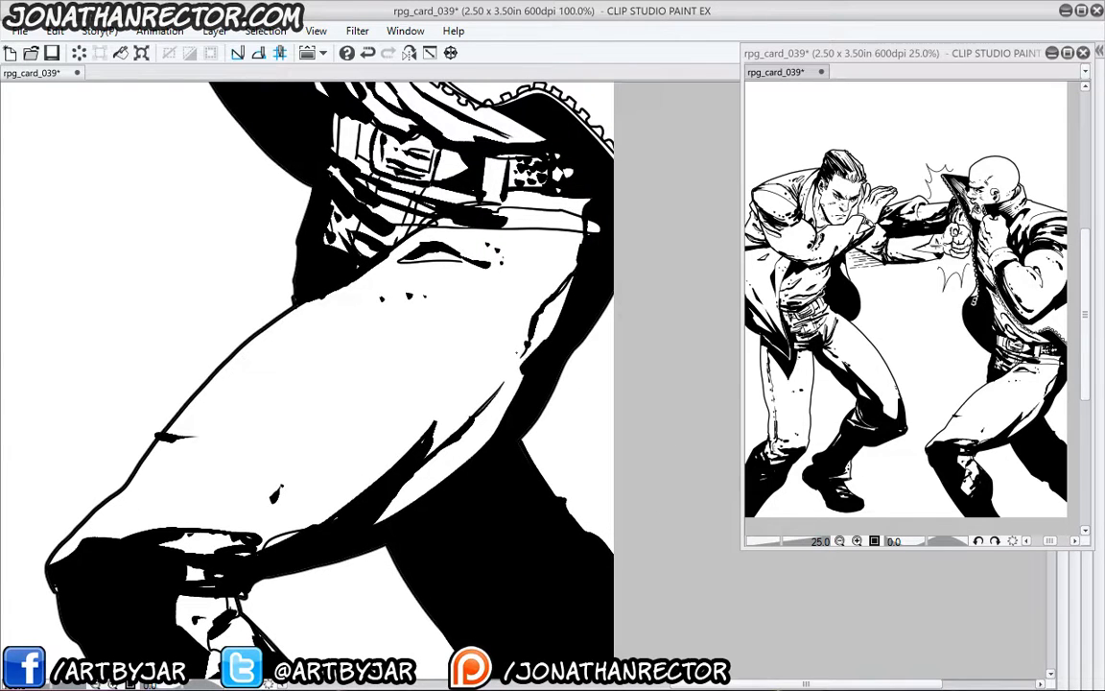
{"action": "left_click_drag", "start_coordinate": [470, 312], "coordinate": [423, 371]}
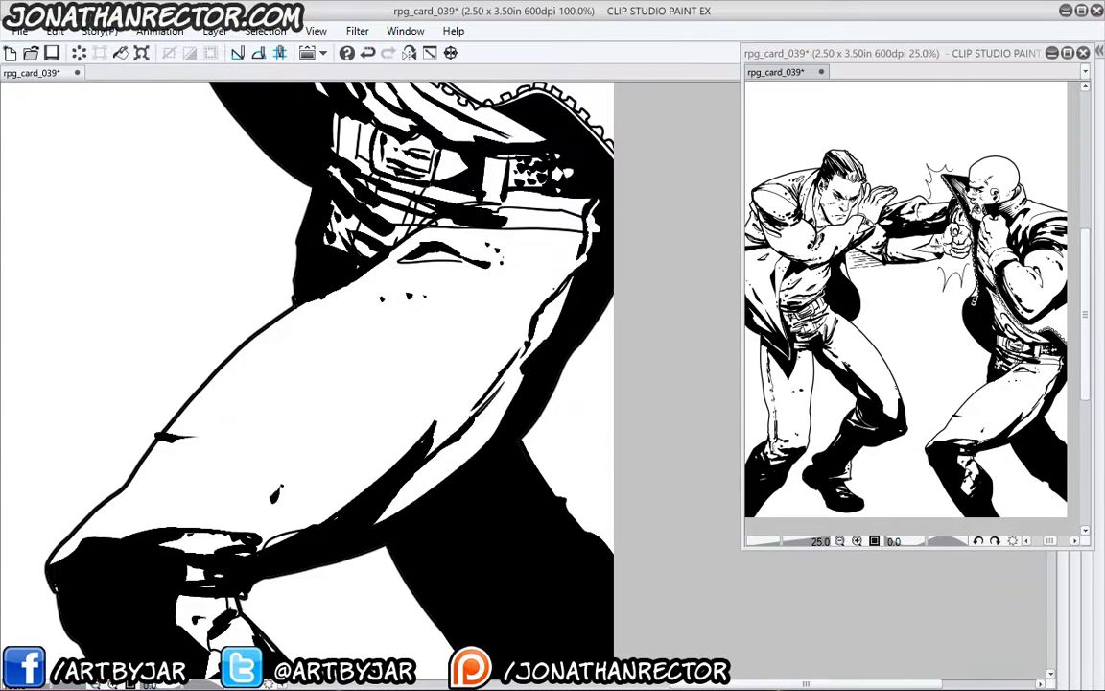
{"action": "mouse_move", "coordinate": [435, 440]}
{"action": "left_mouse_down"}
{"action": "mouse_move", "coordinate": [384, 490]}
{"action": "mouse_move", "coordinate": [263, 553]}
{"action": "left_mouse_up"}
{"action": "mouse_move", "coordinate": [262, 522]}
{"action": "left_mouse_down"}
{"action": "mouse_move", "coordinate": [401, 397]}
{"action": "mouse_move", "coordinate": [305, 447]}
{"action": "mouse_move", "coordinate": [290, 499]}
{"action": "mouse_move", "coordinate": [325, 519]}
{"action": "mouse_move", "coordinate": [335, 506]}
{"action": "mouse_move", "coordinate": [338, 518]}
{"action": "left_mouse_up"}
{"action": "mouse_move", "coordinate": [317, 556]}
{"action": "left_mouse_down"}
{"action": "mouse_move", "coordinate": [272, 421]}
{"action": "mouse_move", "coordinate": [330, 447]}
{"action": "mouse_move", "coordinate": [401, 560]}
{"action": "left_mouse_up"}
{"action": "left_click_drag", "start_coordinate": [332, 241], "coordinate": [313, 471]}
{"action": "left_click_drag", "start_coordinate": [315, 410], "coordinate": [229, 542]}
{"action": "left_click_drag", "start_coordinate": [419, 342], "coordinate": [486, 345]}
{"action": "left_click_drag", "start_coordinate": [256, 455], "coordinate": [251, 609]}
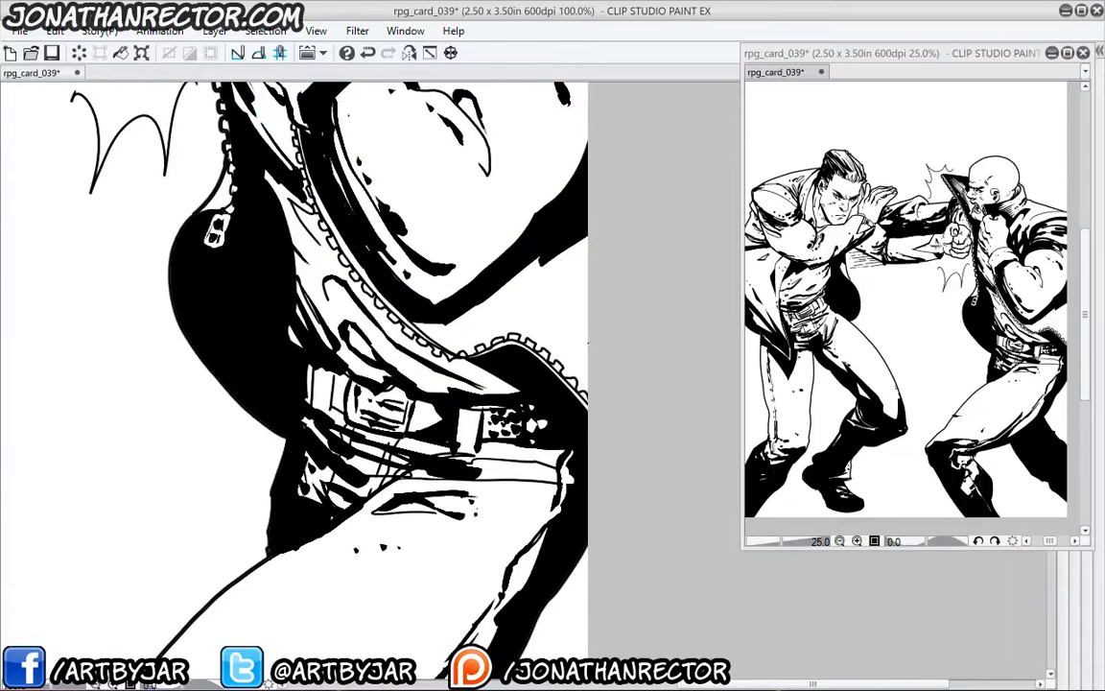
{"action": "left_click_drag", "start_coordinate": [547, 313], "coordinate": [585, 343]}
{"action": "left_click_drag", "start_coordinate": [183, 481], "coordinate": [272, 512]}
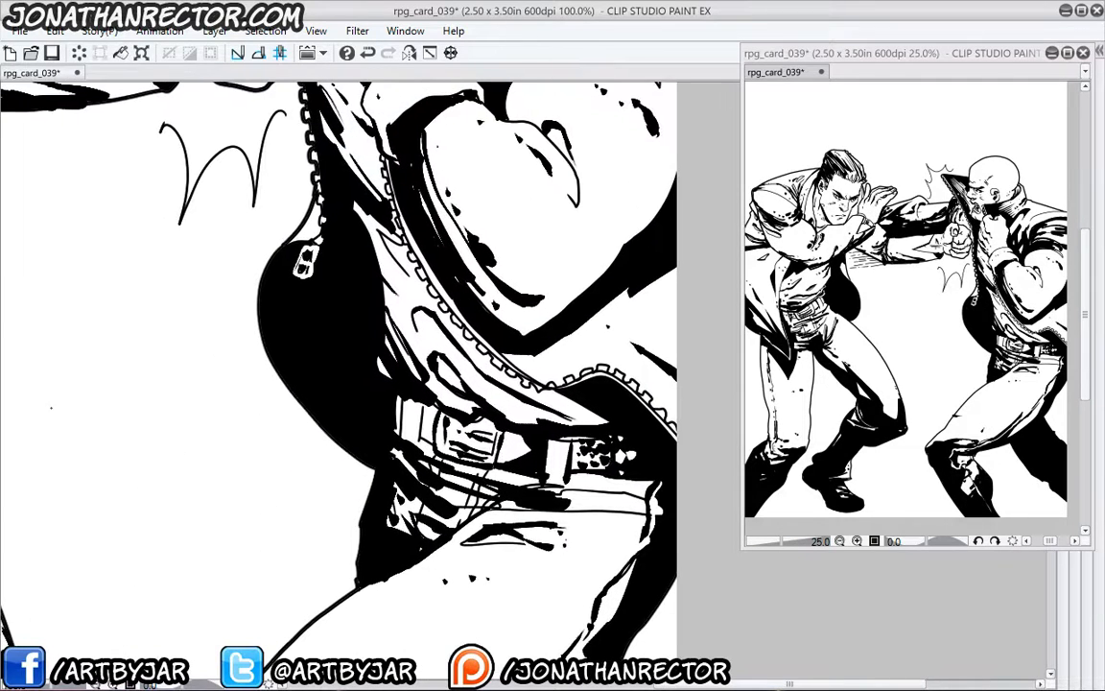
- Scatter small debris specks beside the dark-haired fighter's raised hand and below his punching forearm
{"action": "key", "text": "ctrl+minus"}
{"action": "left_click_drag", "start_coordinate": [52, 410], "coordinate": [382, 488]}
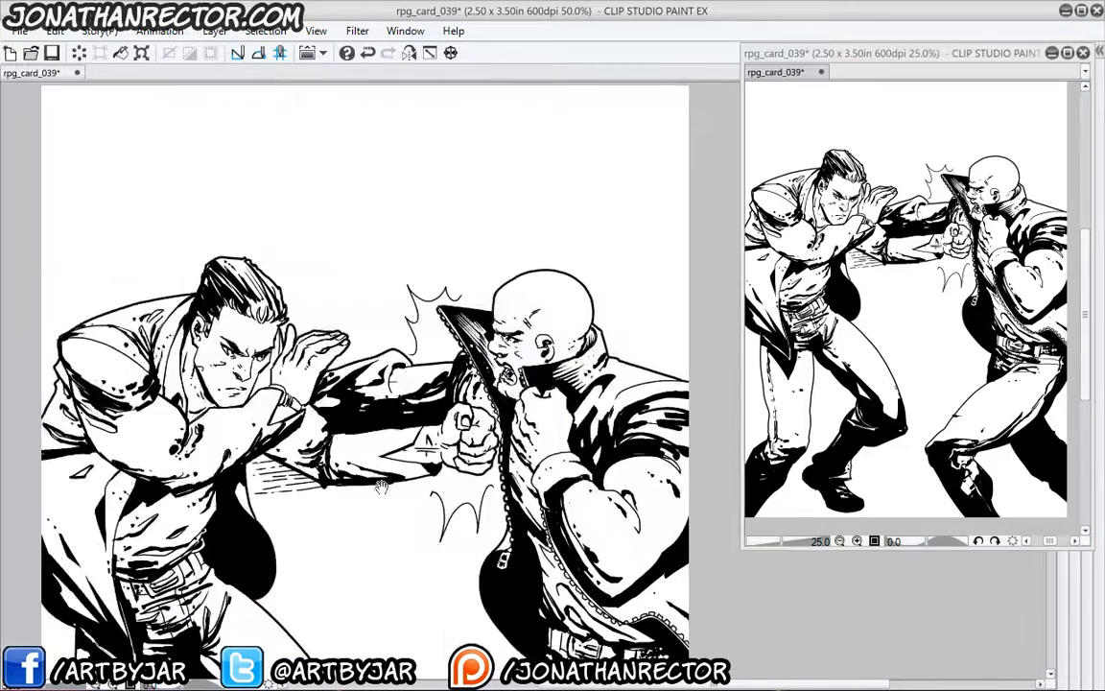
{"action": "left_click_drag", "start_coordinate": [277, 544], "coordinate": [267, 490]}
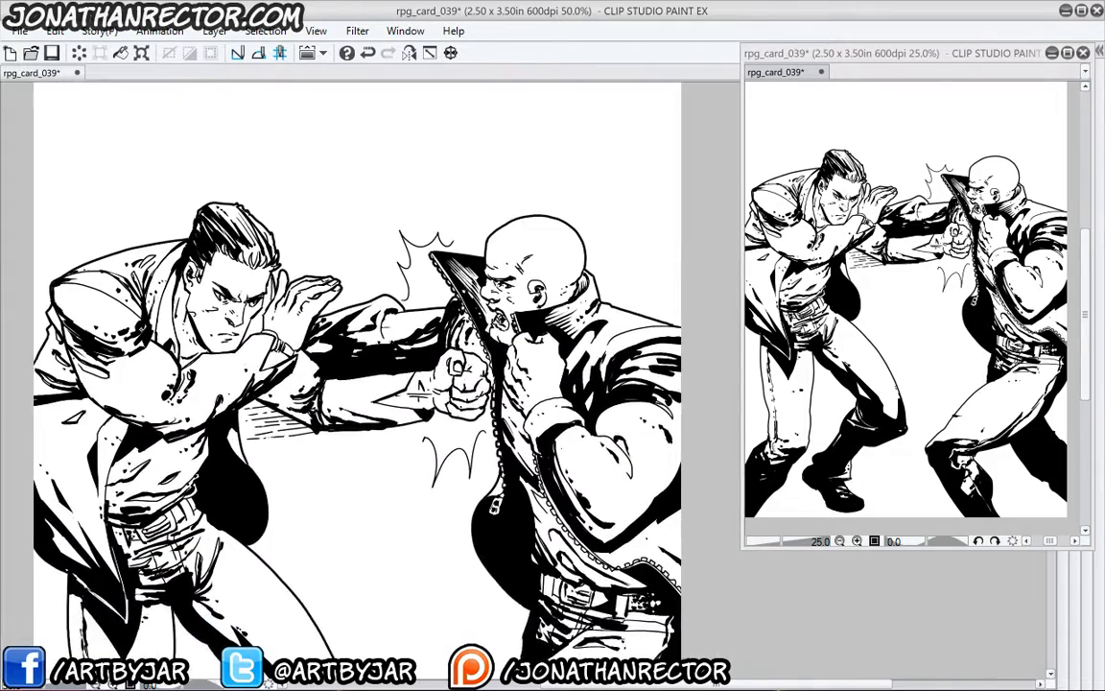
{"action": "key", "text": "ctrl+plus"}
{"action": "left_click_drag", "start_coordinate": [387, 469], "coordinate": [326, 640]}
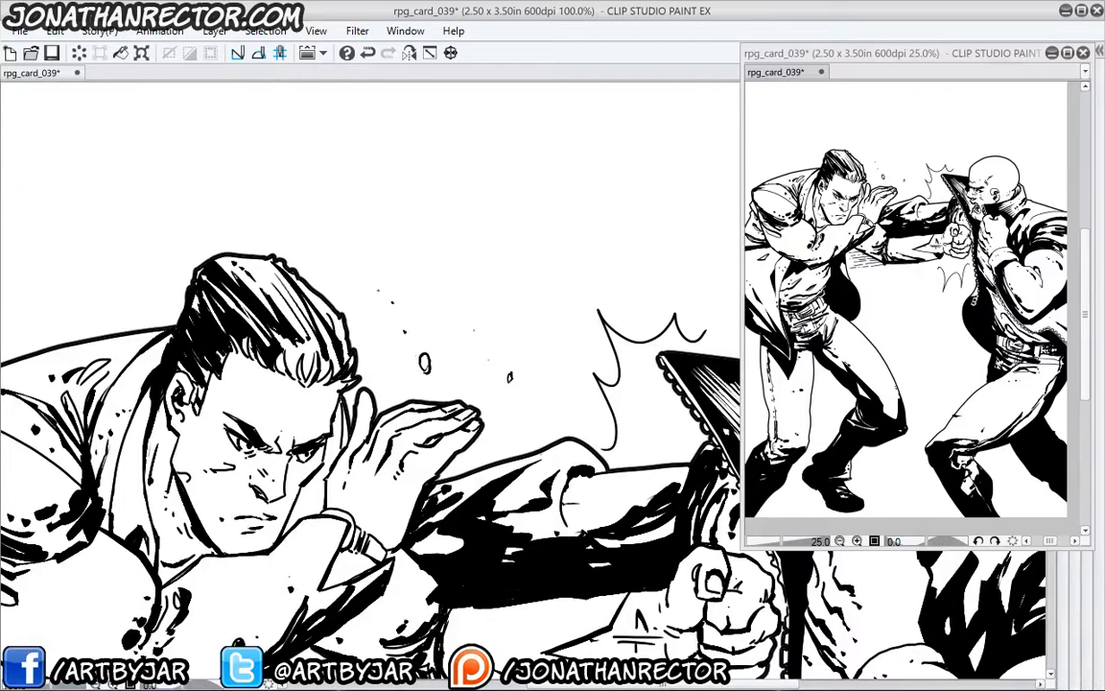
{"action": "left_click_drag", "start_coordinate": [364, 523], "coordinate": [257, 277]}
{"action": "left_click_drag", "start_coordinate": [470, 470], "coordinate": [450, 405]}
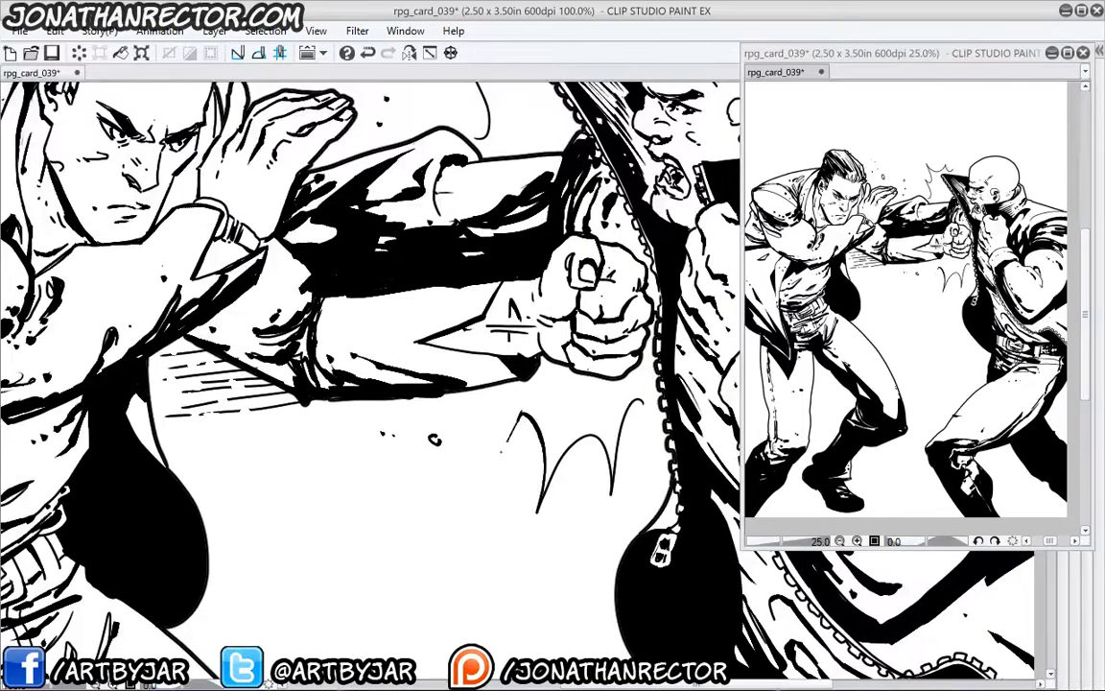
- Hatch short tapered lines on both sides of the lower impact burst and add a few debris specks beneath it
{"action": "left_click_drag", "start_coordinate": [516, 414], "coordinate": [493, 451]}
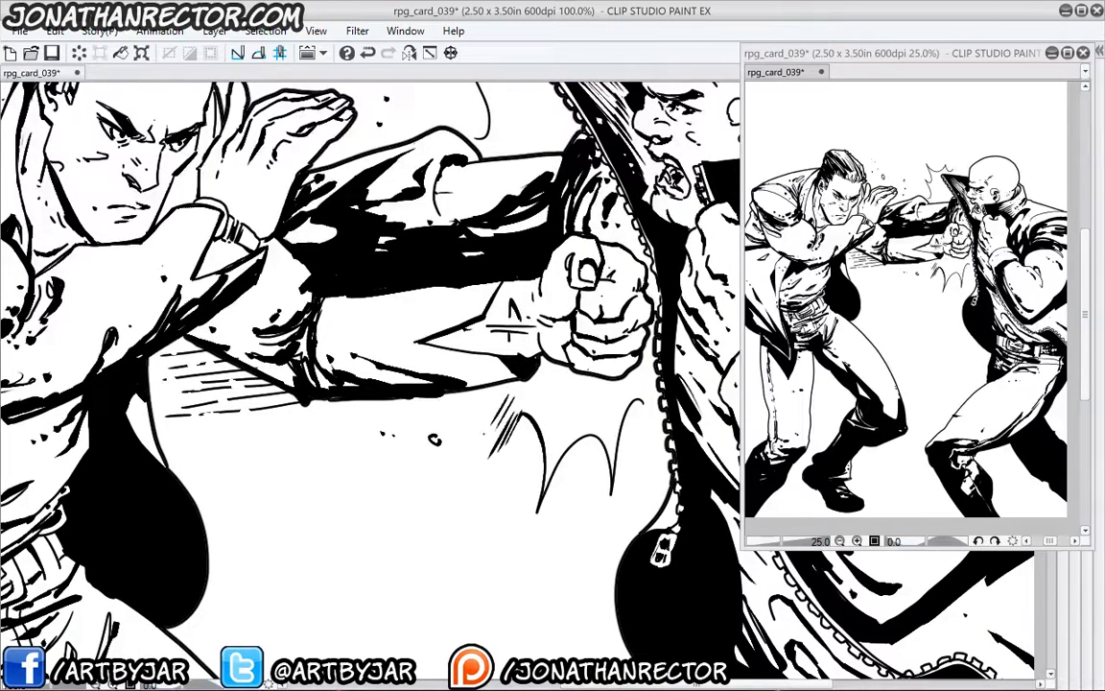
{"action": "left_click_drag", "start_coordinate": [503, 394], "coordinate": [484, 429]}
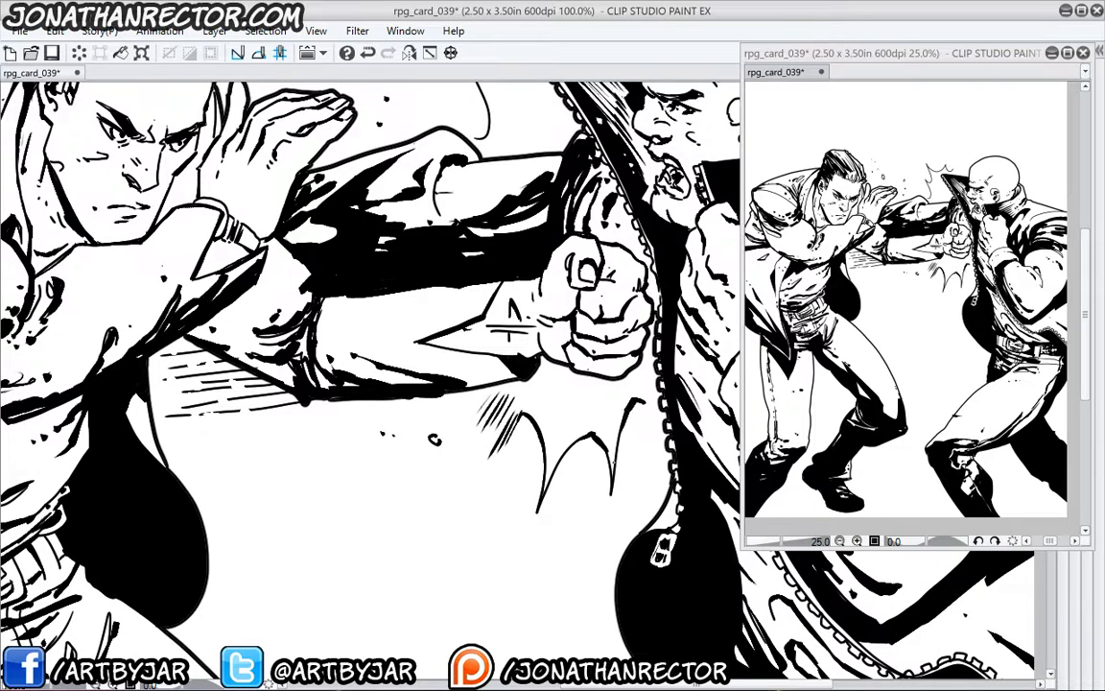
{"action": "left_click_drag", "start_coordinate": [640, 438], "coordinate": [637, 468]}
{"action": "left_click_drag", "start_coordinate": [635, 427], "coordinate": [633, 503]}
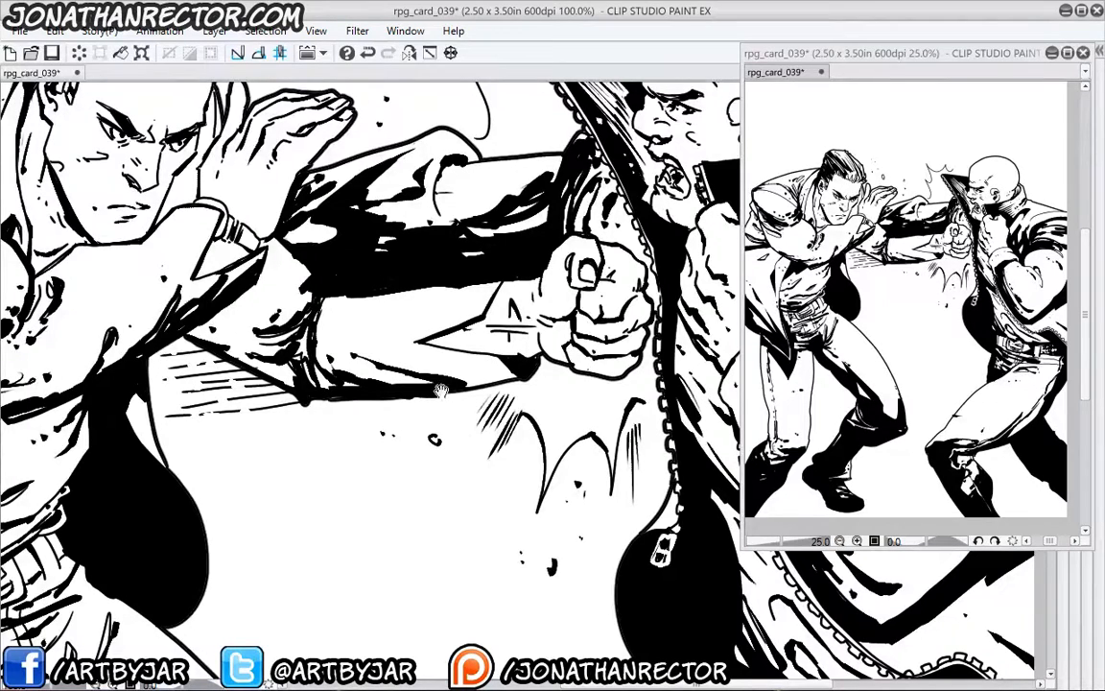
- Thicken the contour of the upper impact burst and hatch tapered speed lines rising diagonally between it and the bald fighter's head
{"action": "left_click_drag", "start_coordinate": [388, 350], "coordinate": [401, 607]}
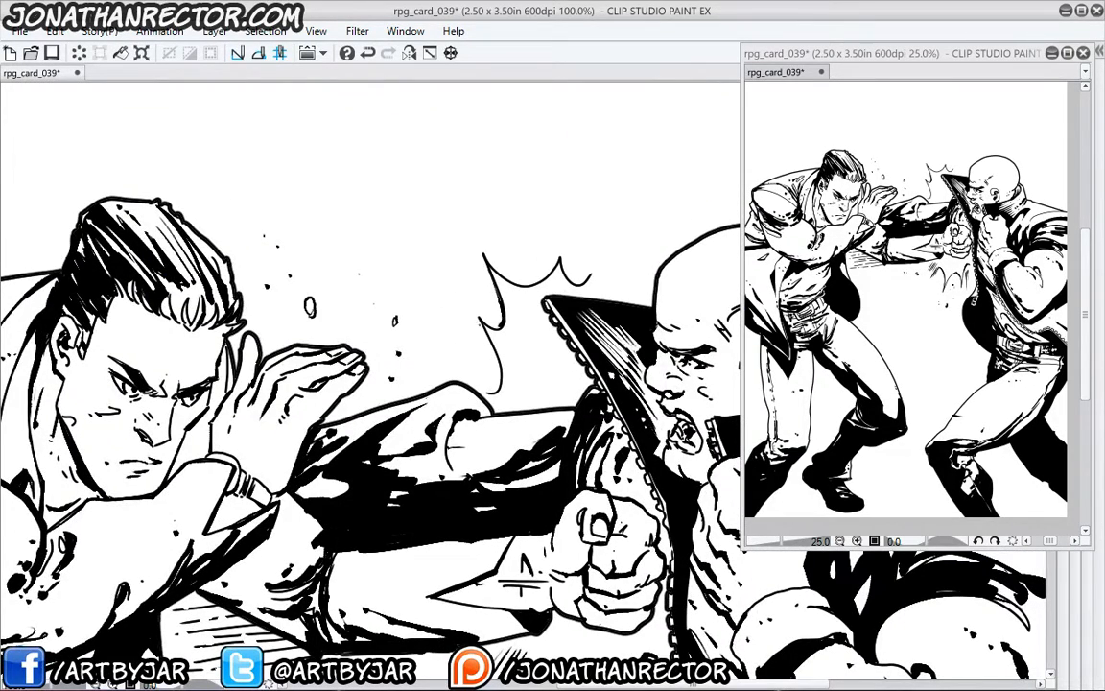
{"action": "left_click_drag", "start_coordinate": [483, 324], "coordinate": [498, 372]}
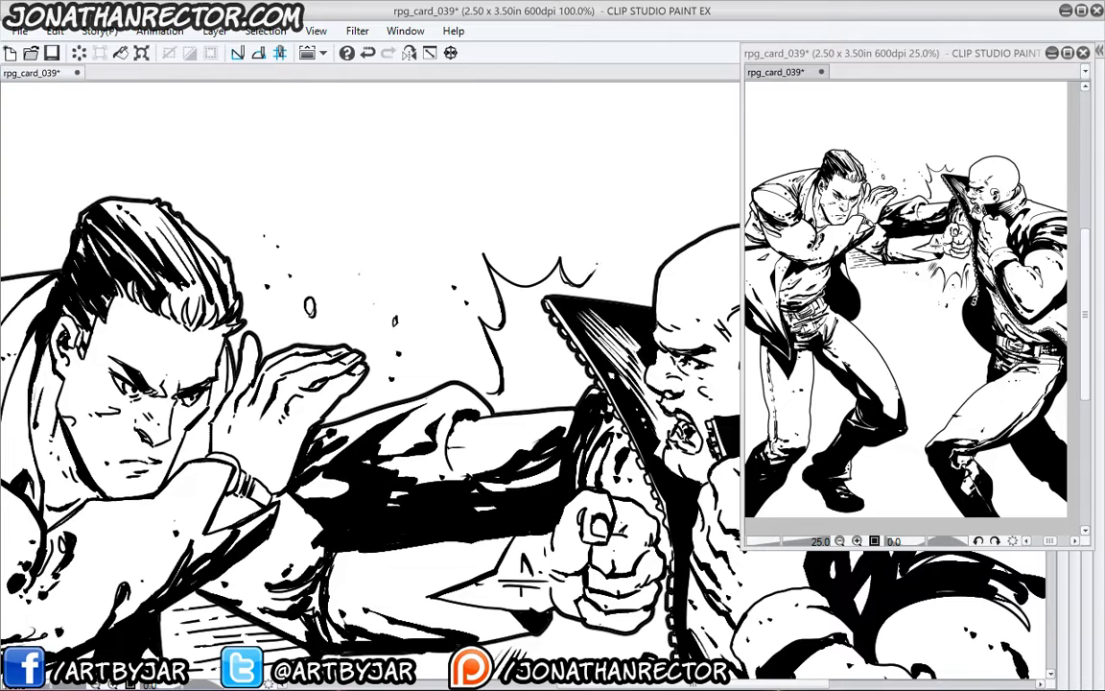
{"action": "left_click_drag", "start_coordinate": [595, 279], "coordinate": [622, 249]}
{"action": "mouse_move", "coordinate": [604, 278]}
{"action": "left_mouse_down"}
{"action": "mouse_move", "coordinate": [654, 212]}
{"action": "mouse_move", "coordinate": [627, 271]}
{"action": "left_mouse_up"}
{"action": "left_click_drag", "start_coordinate": [676, 200], "coordinate": [635, 263]}
{"action": "mouse_move", "coordinate": [689, 188]}
{"action": "left_mouse_down"}
{"action": "mouse_move", "coordinate": [636, 264]}
{"action": "mouse_move", "coordinate": [649, 252]}
{"action": "left_mouse_up"}
{"action": "left_click_drag", "start_coordinate": [722, 150], "coordinate": [653, 238]}
{"action": "left_click_drag", "start_coordinate": [651, 144], "coordinate": [587, 228]}
{"action": "mouse_move", "coordinate": [644, 165]}
{"action": "left_mouse_down"}
{"action": "mouse_move", "coordinate": [581, 243]}
{"action": "mouse_move", "coordinate": [633, 228]}
{"action": "left_mouse_up"}
{"action": "left_click_drag", "start_coordinate": [607, 272], "coordinate": [628, 217]}
{"action": "left_click_drag", "start_coordinate": [595, 277], "coordinate": [630, 207]}
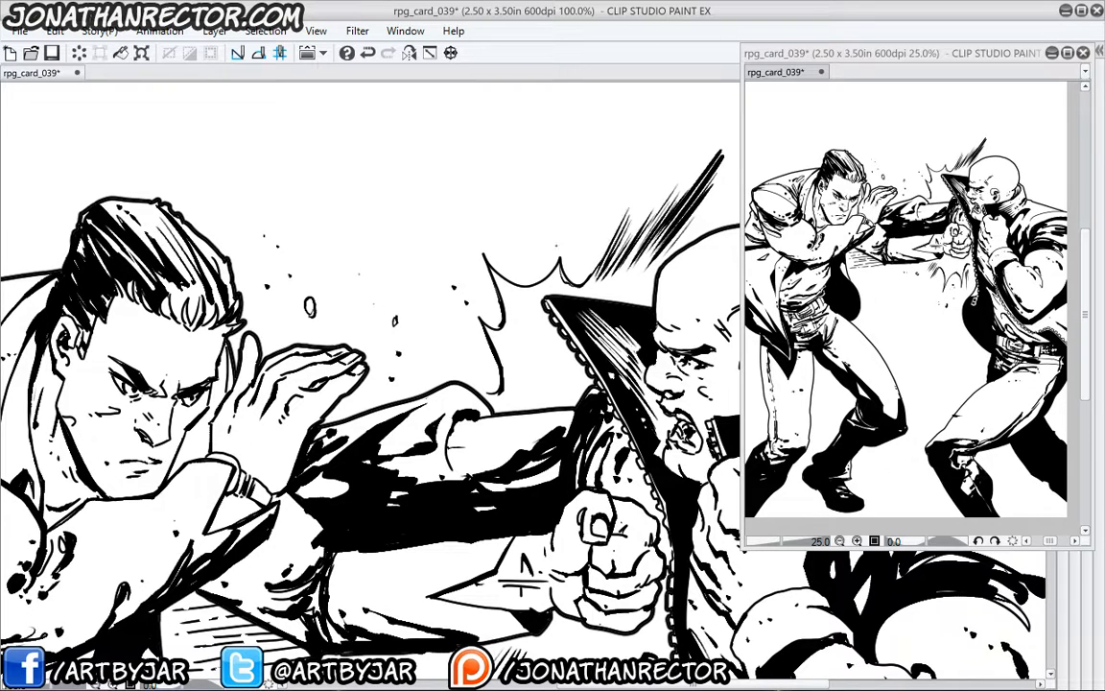
- Hatch a cluster of tapered speed lines above the upper impact burst, on the side nearer the dark-haired fighter
{"action": "left_click_drag", "start_coordinate": [509, 185], "coordinate": [524, 230]}
{"action": "left_click_drag", "start_coordinate": [488, 149], "coordinate": [515, 225]}
{"action": "left_click_drag", "start_coordinate": [468, 137], "coordinate": [508, 229]}
{"action": "left_click_drag", "start_coordinate": [468, 147], "coordinate": [507, 237]}
{"action": "left_click_drag", "start_coordinate": [474, 170], "coordinate": [504, 241]}
{"action": "left_click_drag", "start_coordinate": [477, 180], "coordinate": [502, 246]}
{"action": "mouse_move", "coordinate": [418, 150]}
{"action": "left_mouse_down"}
{"action": "mouse_move", "coordinate": [454, 224]}
{"action": "mouse_move", "coordinate": [439, 211]}
{"action": "left_mouse_up"}
{"action": "mouse_move", "coordinate": [392, 136]}
{"action": "left_mouse_down"}
{"action": "mouse_move", "coordinate": [432, 207]}
{"action": "mouse_move", "coordinate": [488, 236]}
{"action": "left_mouse_up"}
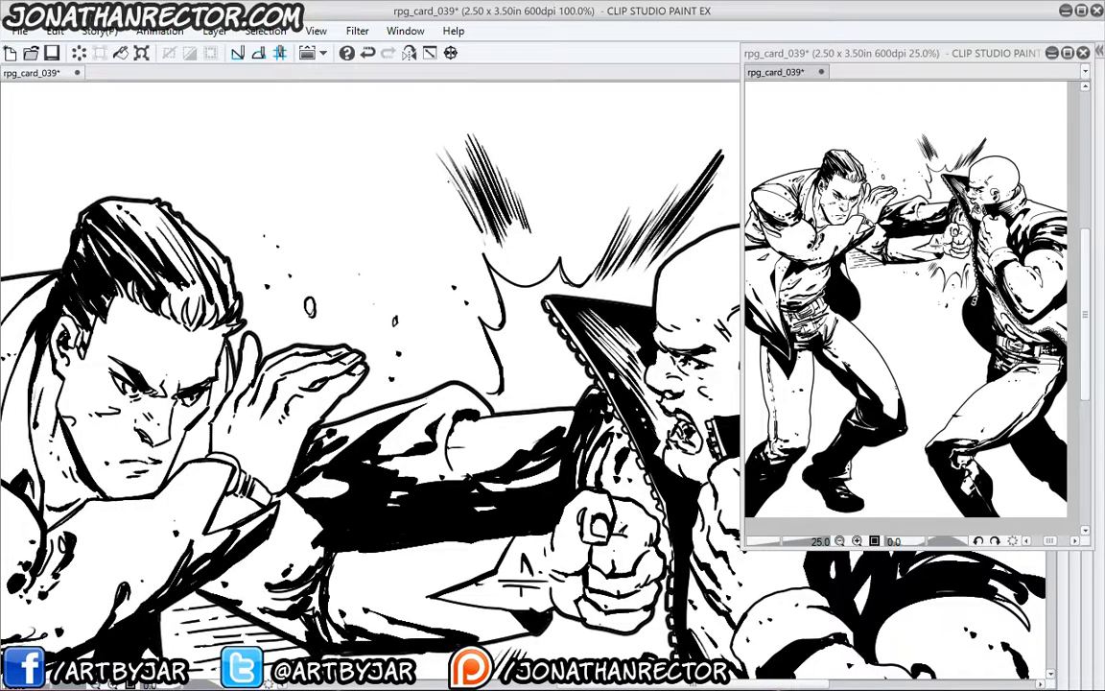
{"action": "left_click_drag", "start_coordinate": [451, 186], "coordinate": [481, 233]}
{"action": "left_click_drag", "start_coordinate": [457, 206], "coordinate": [478, 231]}
- Save the inked illustration, then close its secondary 25% view and bring back the hidden palettes
{"action": "left_click_drag", "start_coordinate": [305, 286], "coordinate": [183, 250]}
{"action": "scroll", "coordinate": [148, 250], "scroll_direction": "down", "scroll_amount": 2}
{"action": "left_click_drag", "start_coordinate": [271, 419], "coordinate": [406, 309]}
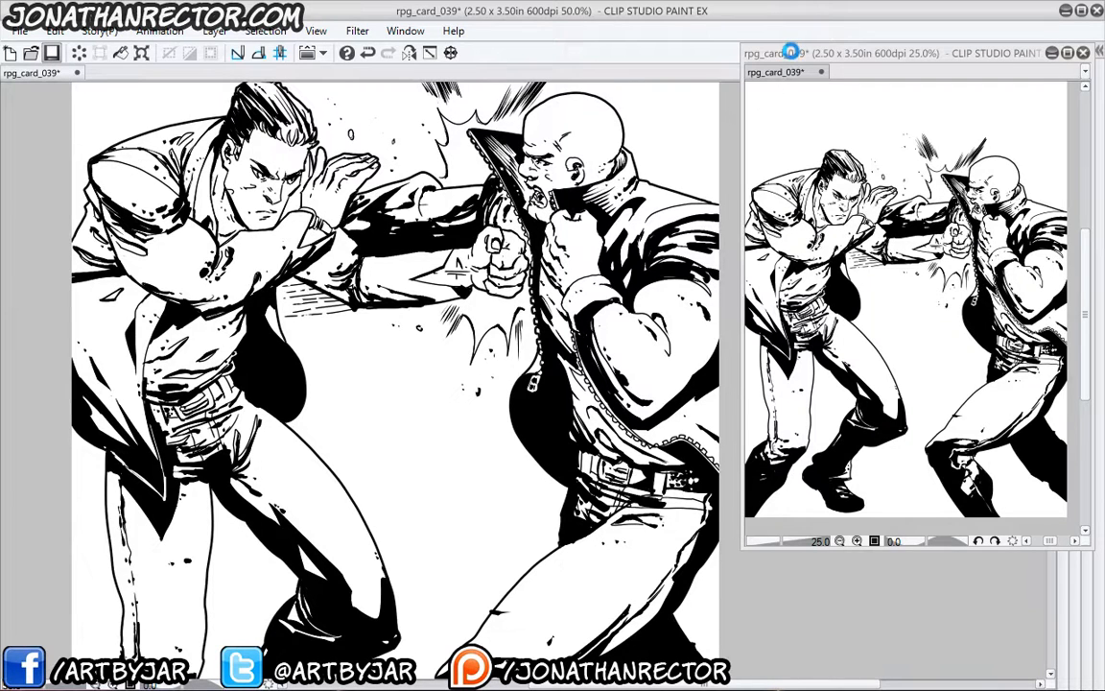
{"action": "left_click", "coordinate": [1083, 53]}
{"action": "key", "text": "Tab"}
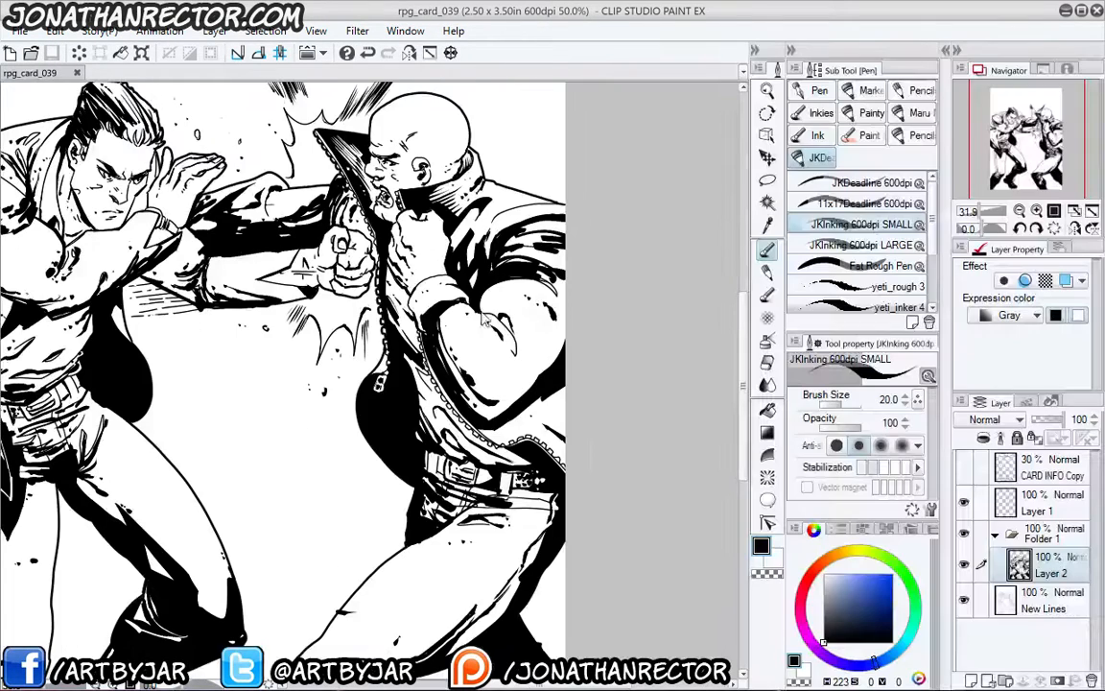
- Flatten the image into a single layer and set the layer's expression color to Gray
{"action": "left_click", "coordinate": [214, 30]}
{"action": "left_click", "coordinate": [238, 486]}
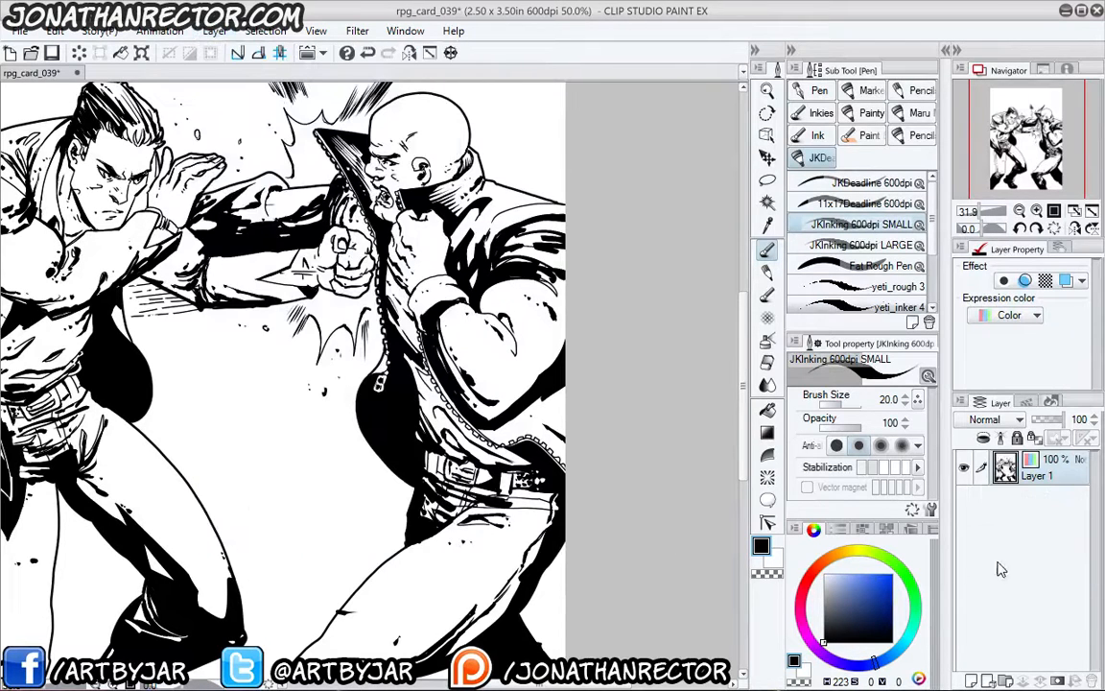
{"action": "left_click", "coordinate": [1010, 315]}
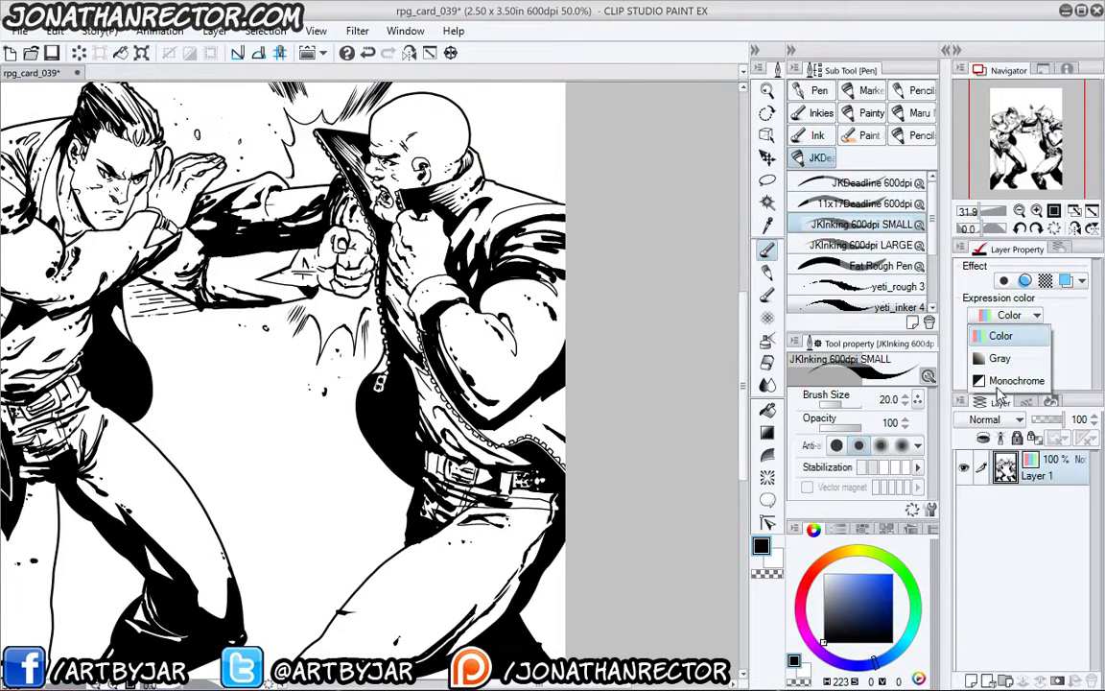
{"action": "left_click", "coordinate": [1000, 358]}
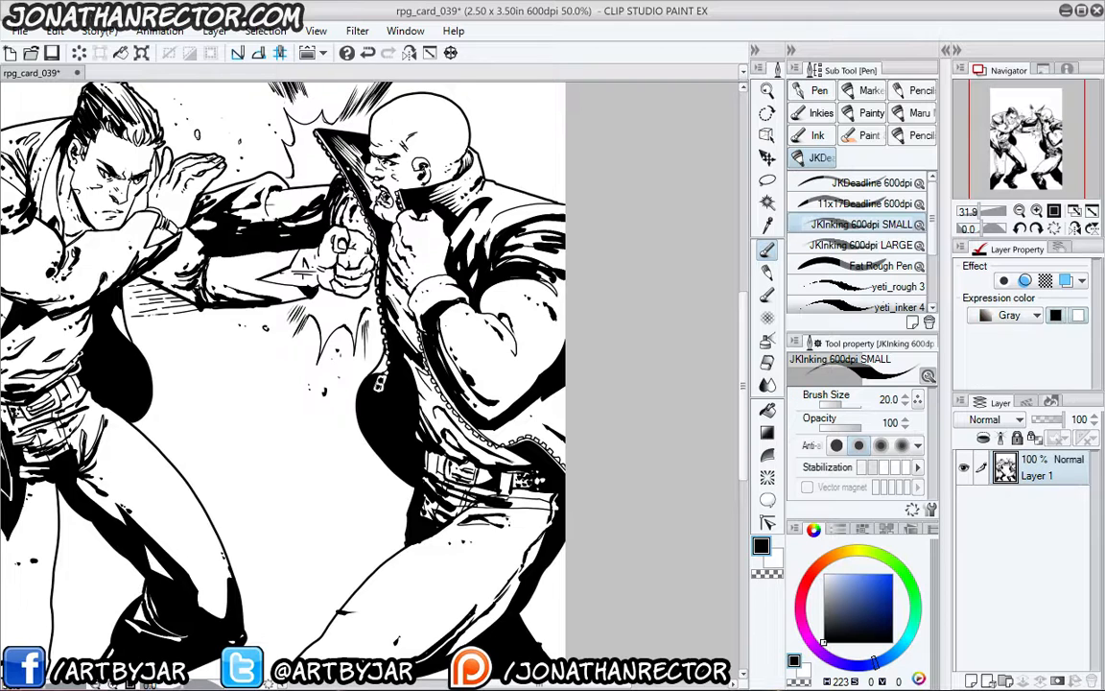
- Save a copy of the flattened illustration as rpg_card_039 in the 9Colours folder, in CLIP STUDIO FORMAT
{"action": "left_click", "coordinate": [19, 31]}
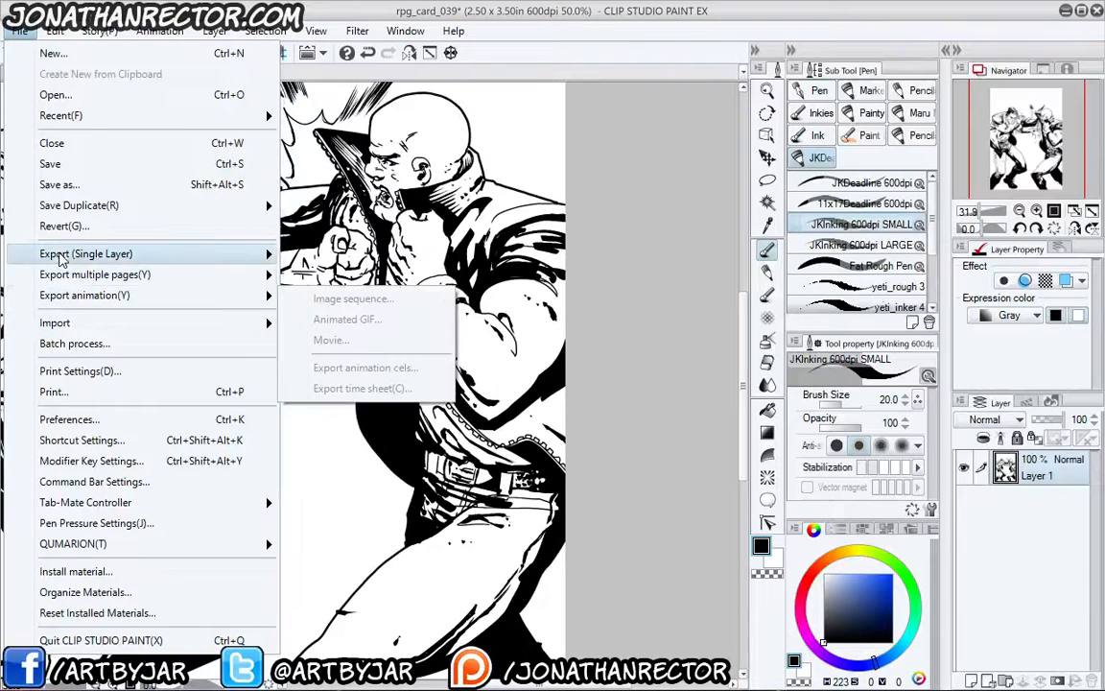
{"action": "mouse_move", "coordinate": [60, 257]}
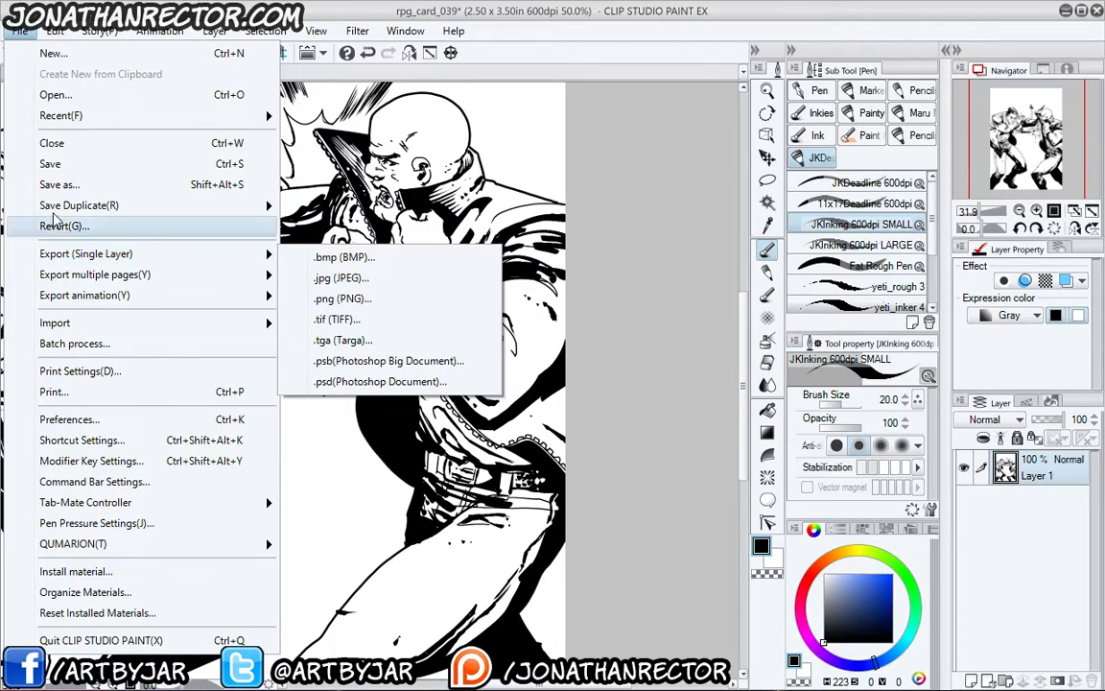
{"action": "left_click", "coordinate": [57, 184]}
{"action": "left_click", "coordinate": [523, 104]}
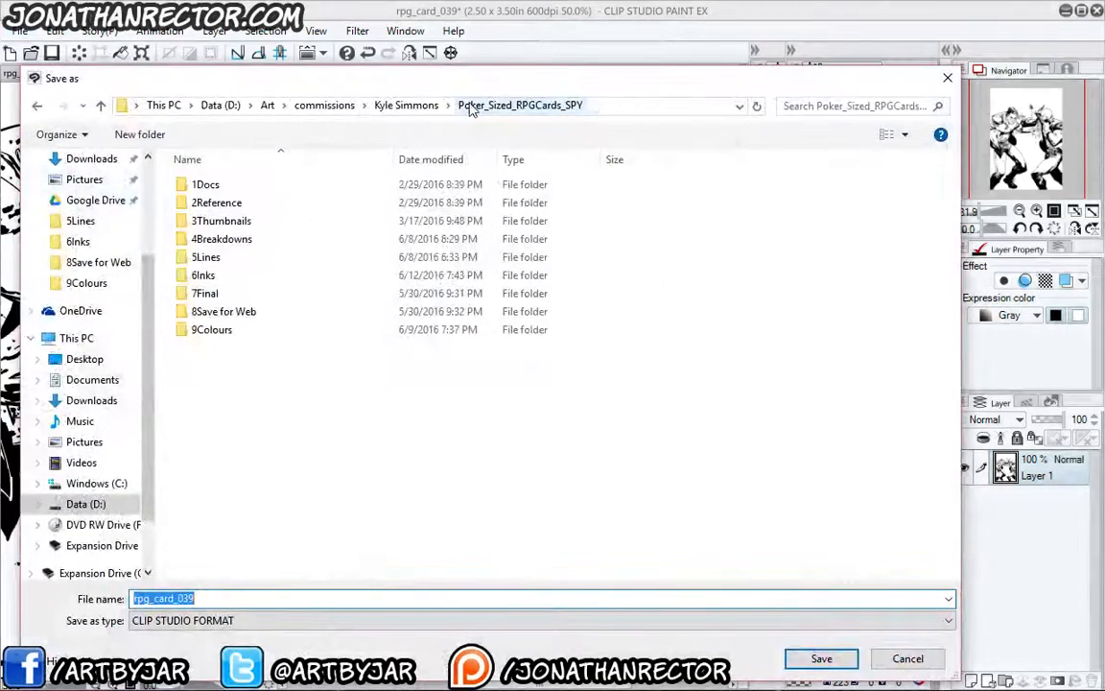
{"action": "left_click", "coordinate": [217, 331]}
{"action": "left_click", "coordinate": [821, 658]}
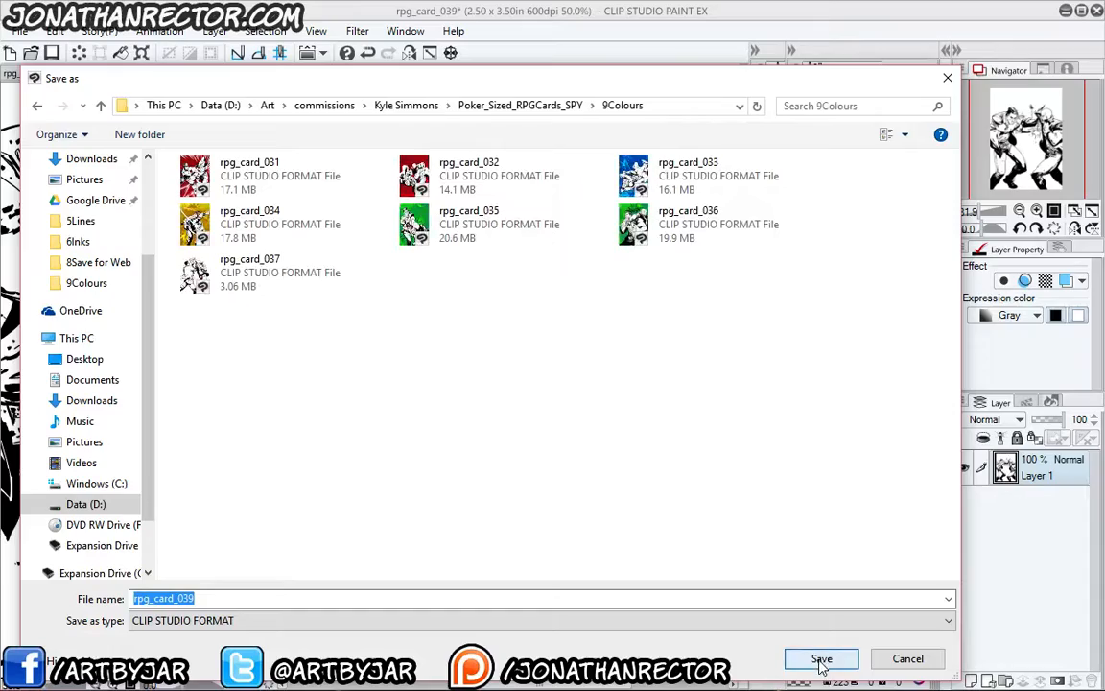
{"action": "left_click", "coordinate": [821, 661]}
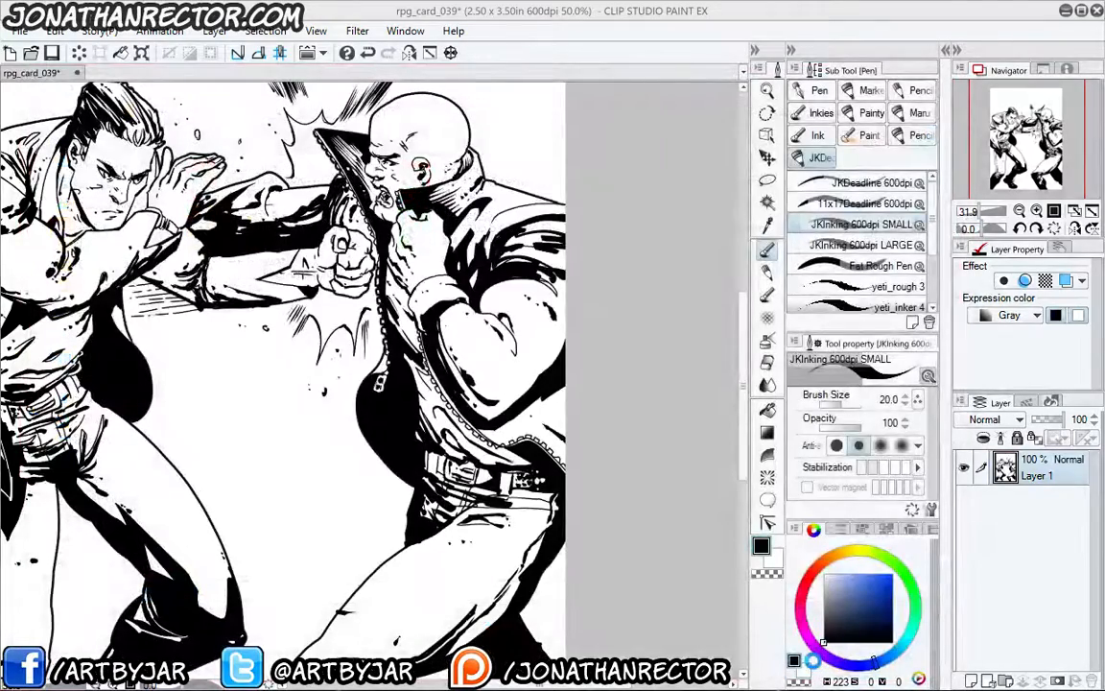
{"action": "left_click", "coordinate": [17, 33]}
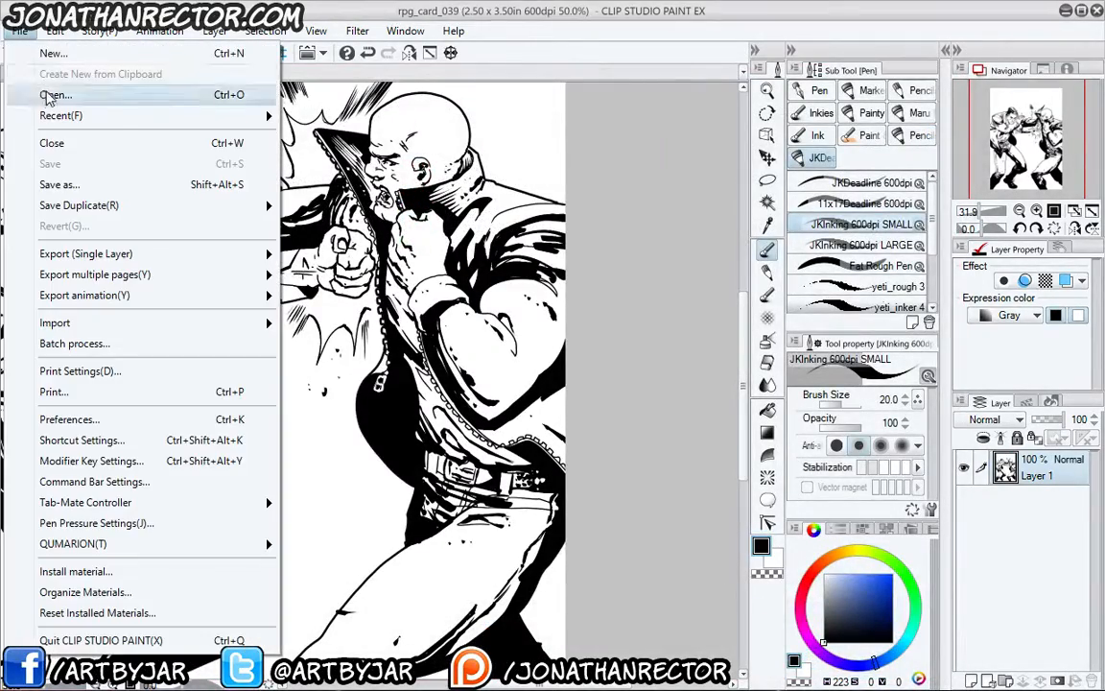
{"action": "left_click", "coordinate": [21, 95]}
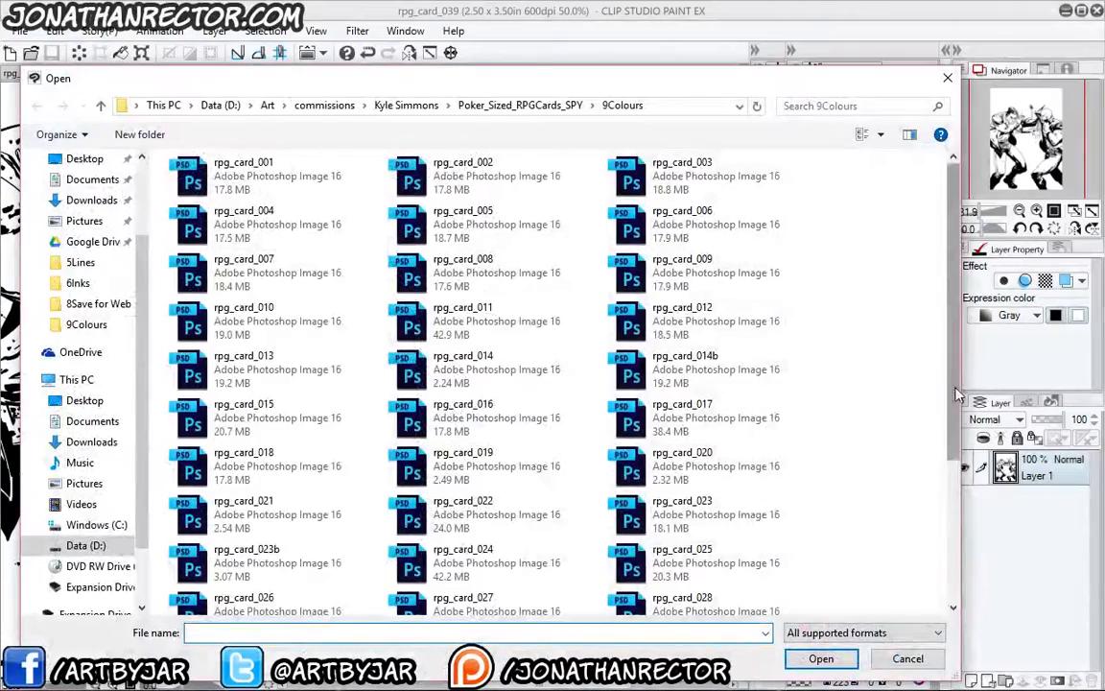
{"action": "scroll", "coordinate": [860, 349], "scroll_direction": "down", "scroll_amount": 5}
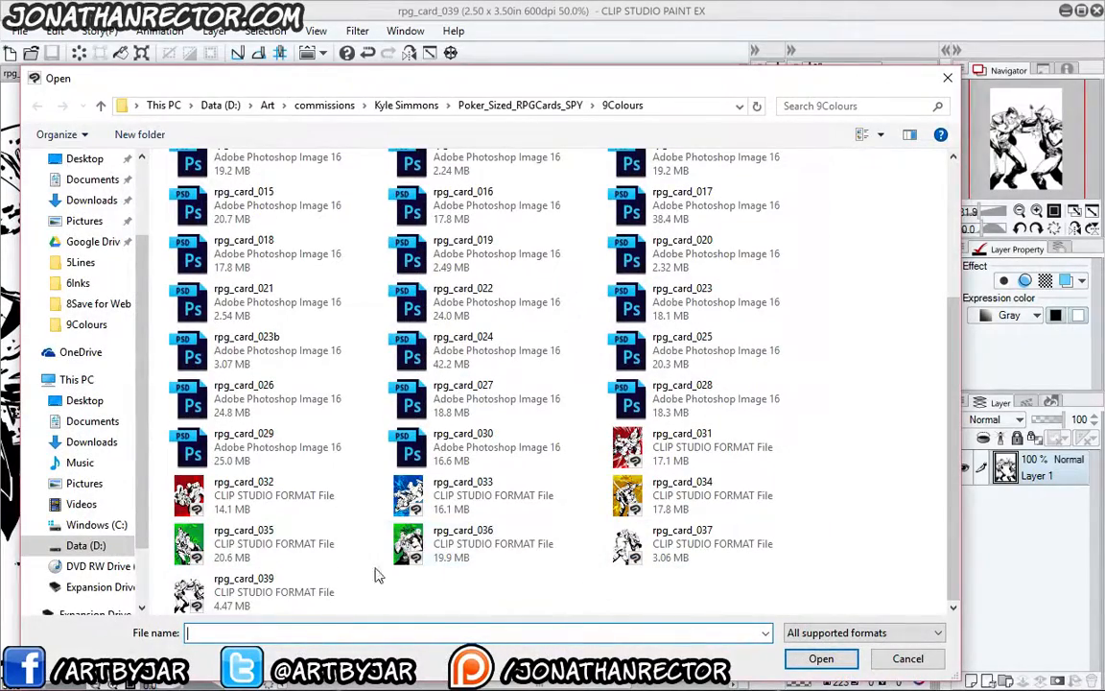
{"action": "left_click", "coordinate": [890, 662]}
- Open the file rpg_card_038 from the 6Inks folder of Poker_Sized_RPGCards_SPY
{"action": "left_click", "coordinate": [19, 31]}
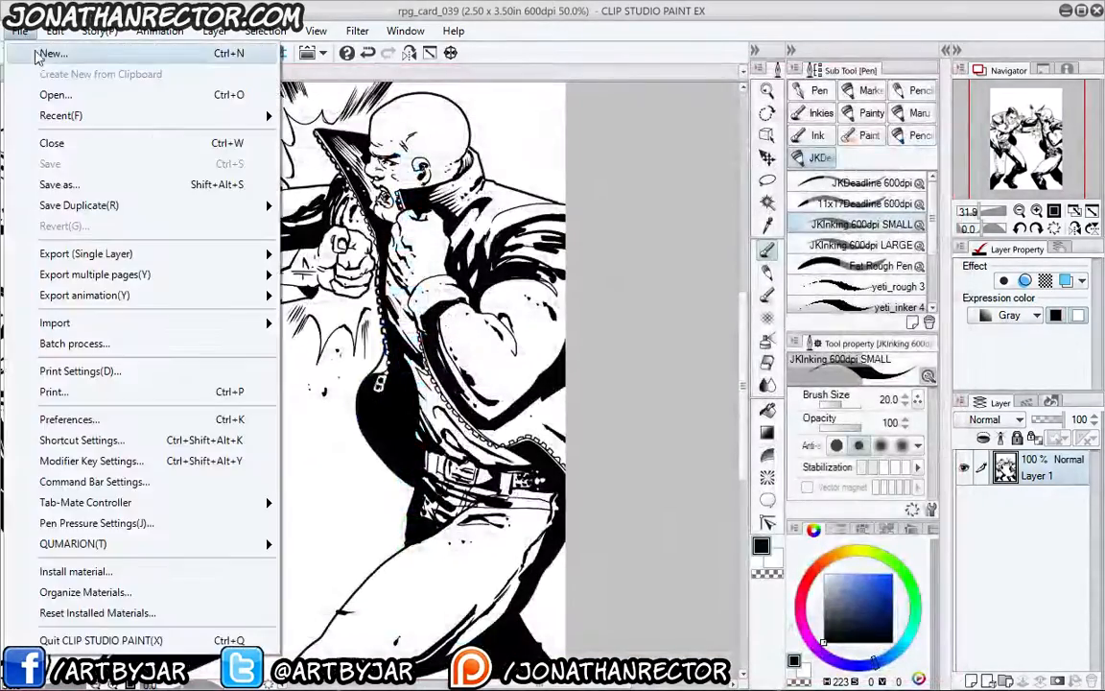
{"action": "left_click", "coordinate": [21, 95]}
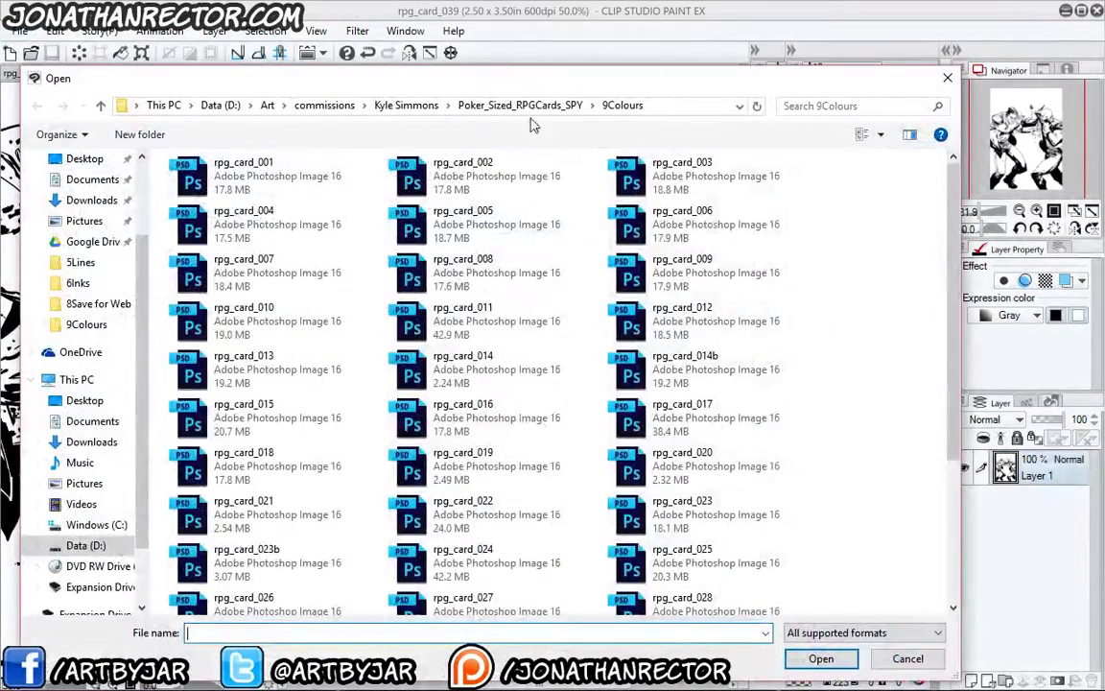
{"action": "left_click", "coordinate": [480, 107]}
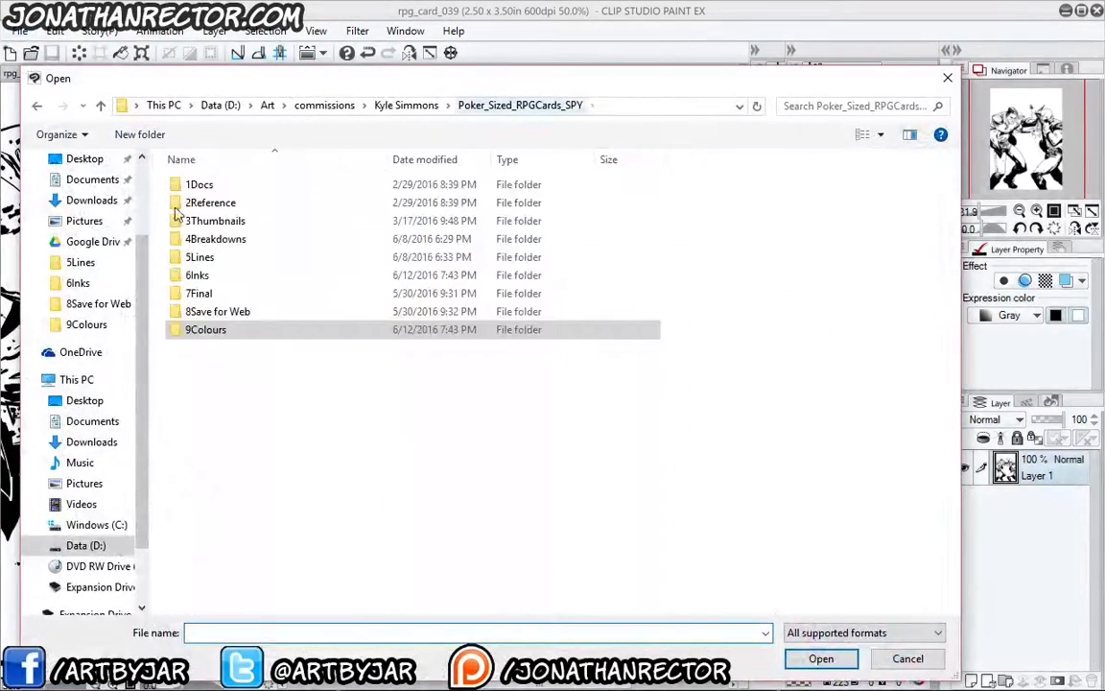
{"action": "left_click", "coordinate": [194, 275]}
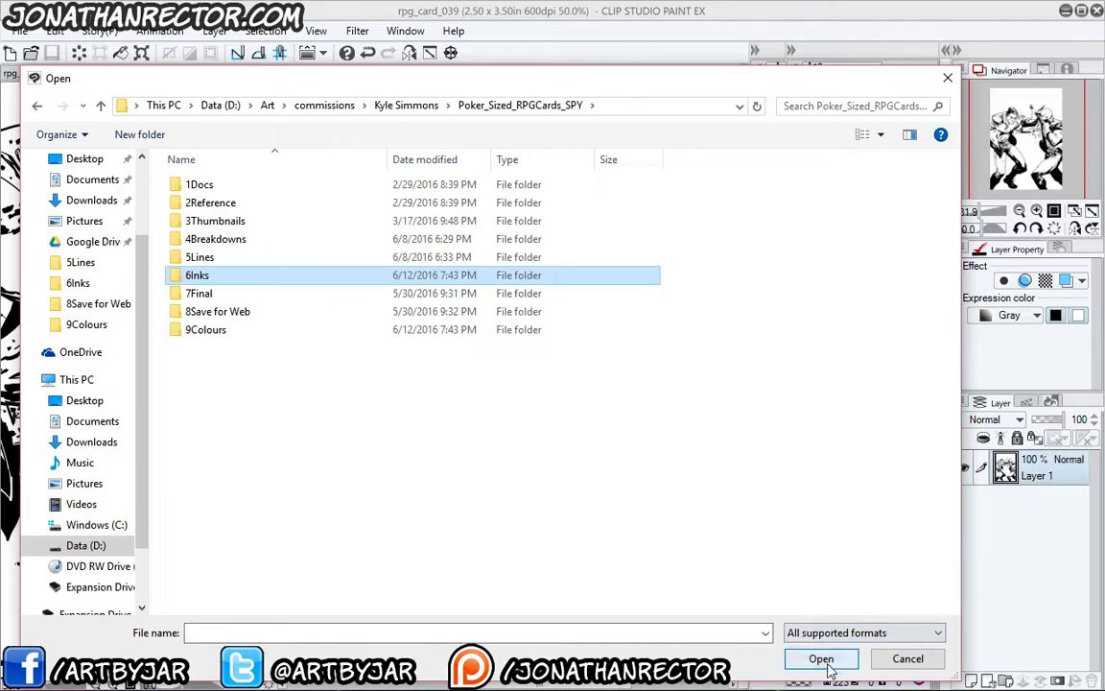
{"action": "left_click", "coordinate": [821, 658]}
{"action": "left_click", "coordinate": [950, 599]}
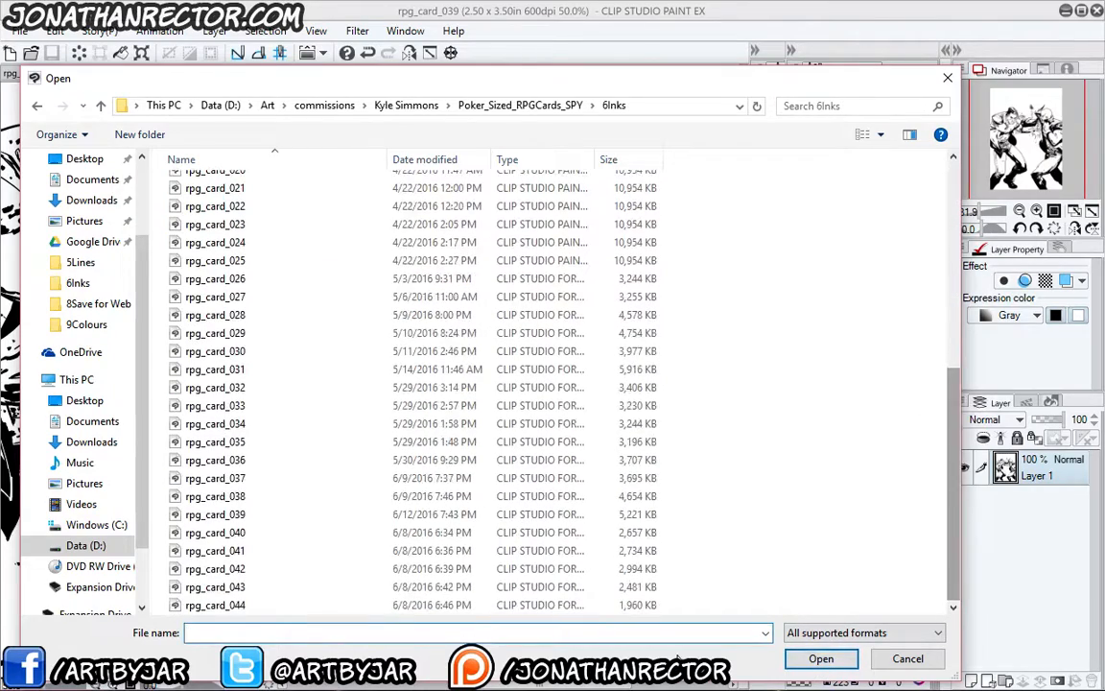
{"action": "left_click", "coordinate": [239, 496]}
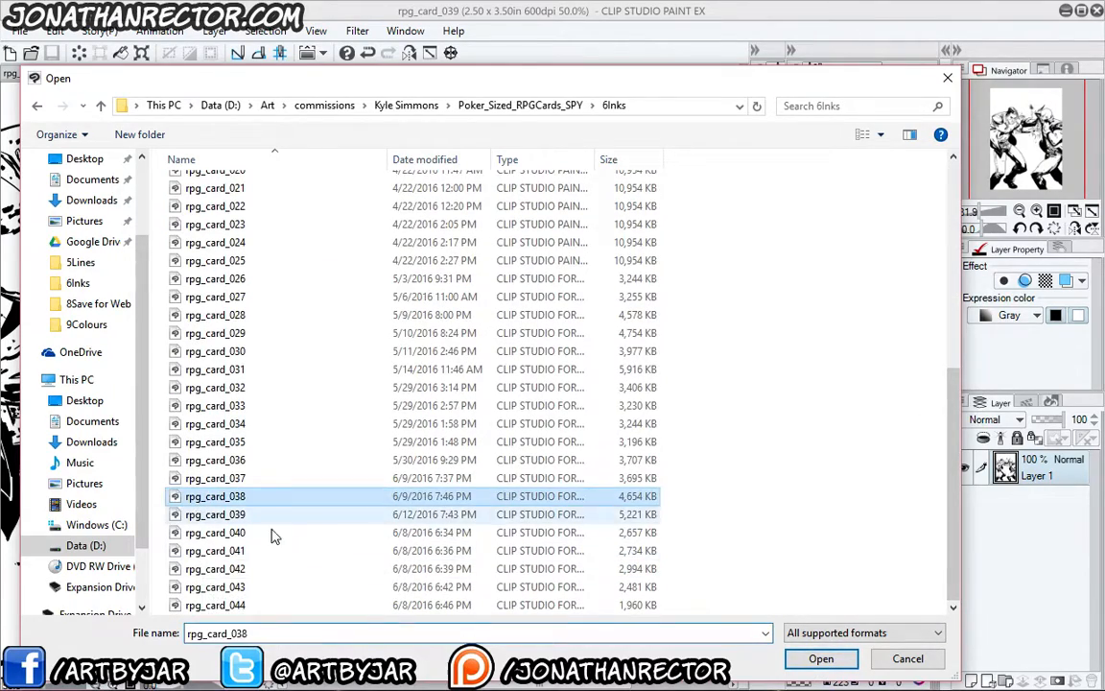
{"action": "left_click", "coordinate": [818, 660]}
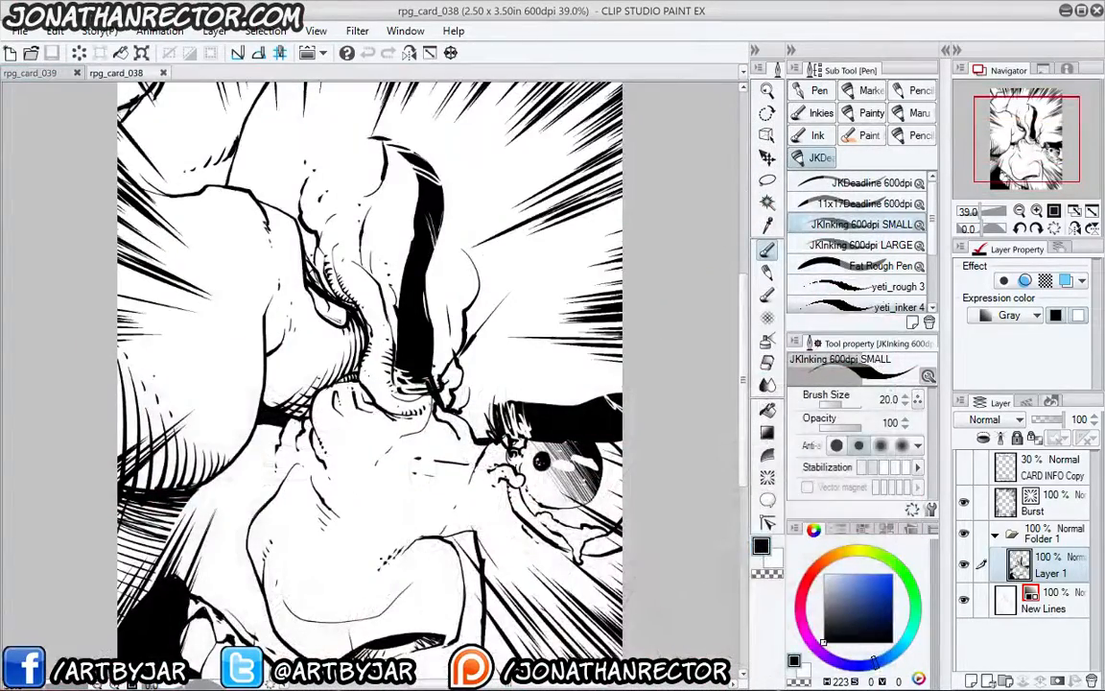
- Flatten the rpg_card_038 image into a single layer and set its expression color to Gray
{"action": "key", "text": "ctrl+minus"}
{"action": "key", "text": "ctrl+minus"}
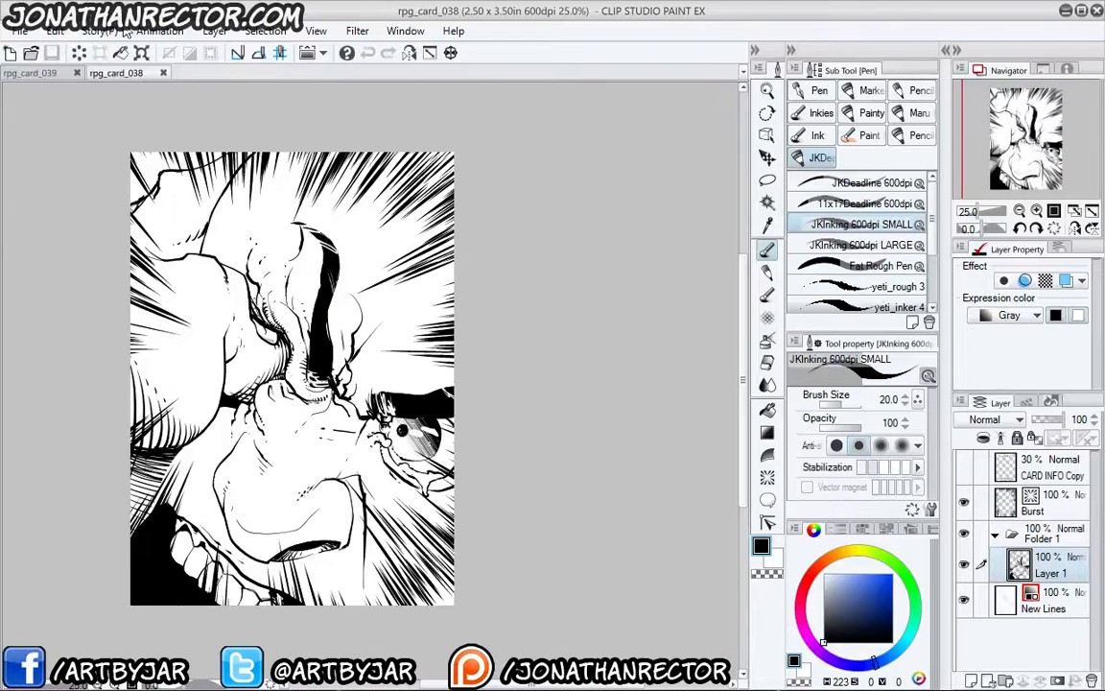
{"action": "left_click", "coordinate": [214, 31]}
{"action": "left_click", "coordinate": [230, 479]}
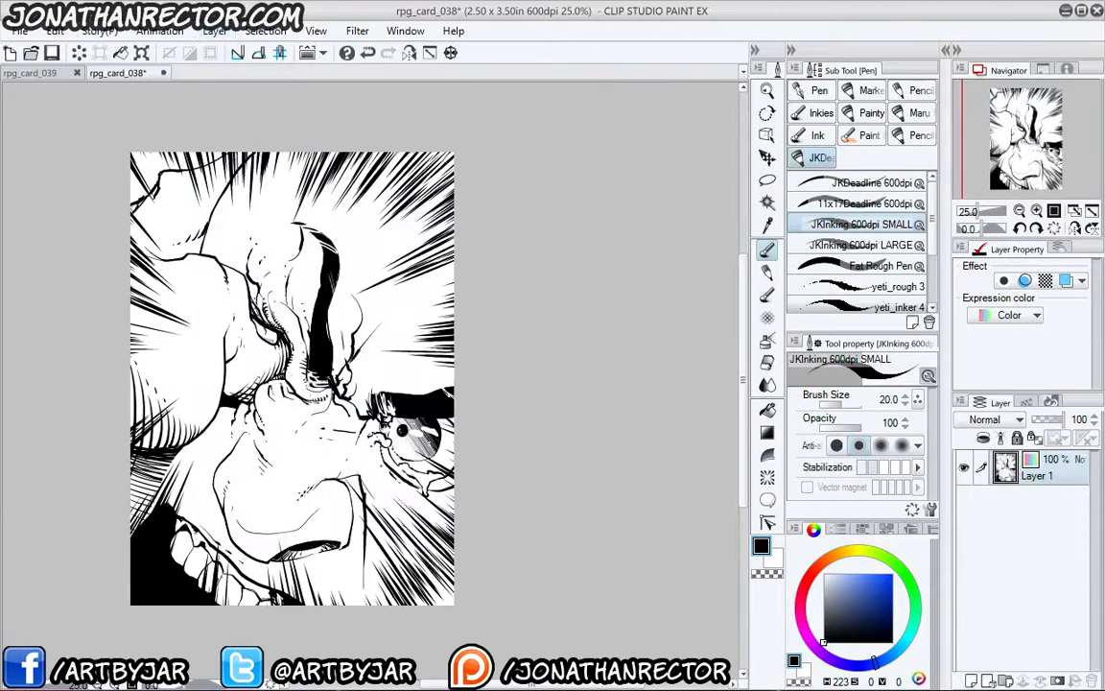
{"action": "left_click", "coordinate": [988, 317]}
{"action": "left_click", "coordinate": [904, 507]}
- Save a copy of the flattened image as rpg_card_038 in the 9Colours folder, in CLIP STUDIO FORMAT
{"action": "left_click", "coordinate": [19, 30]}
{"action": "left_click", "coordinate": [44, 163]}
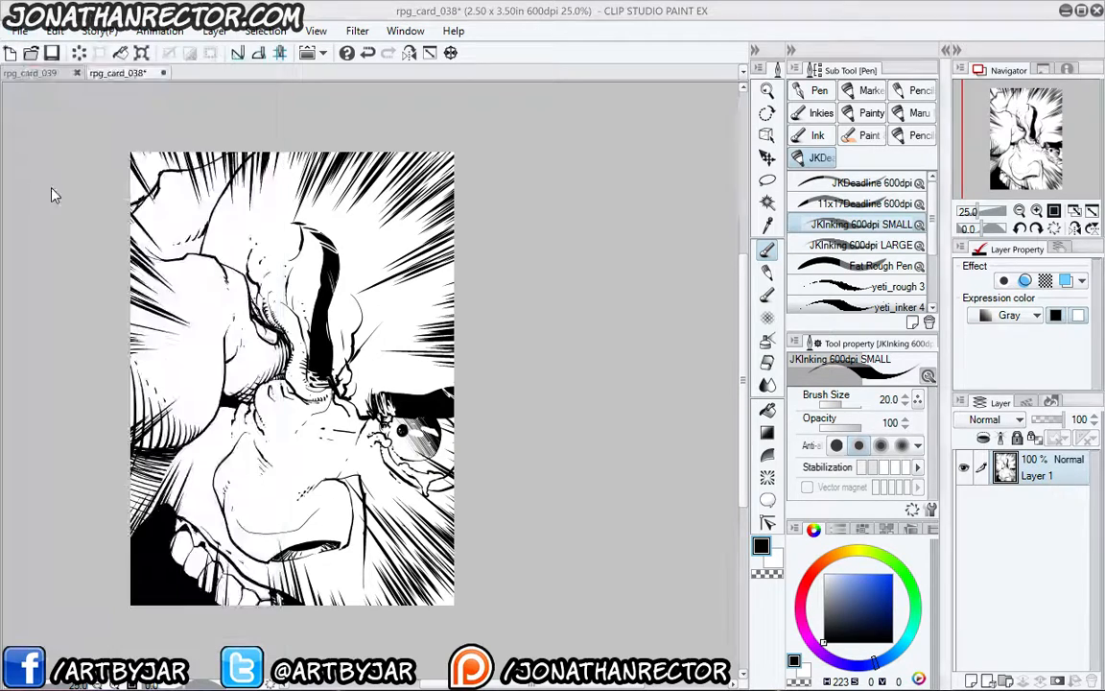
{"action": "left_click", "coordinate": [518, 105]}
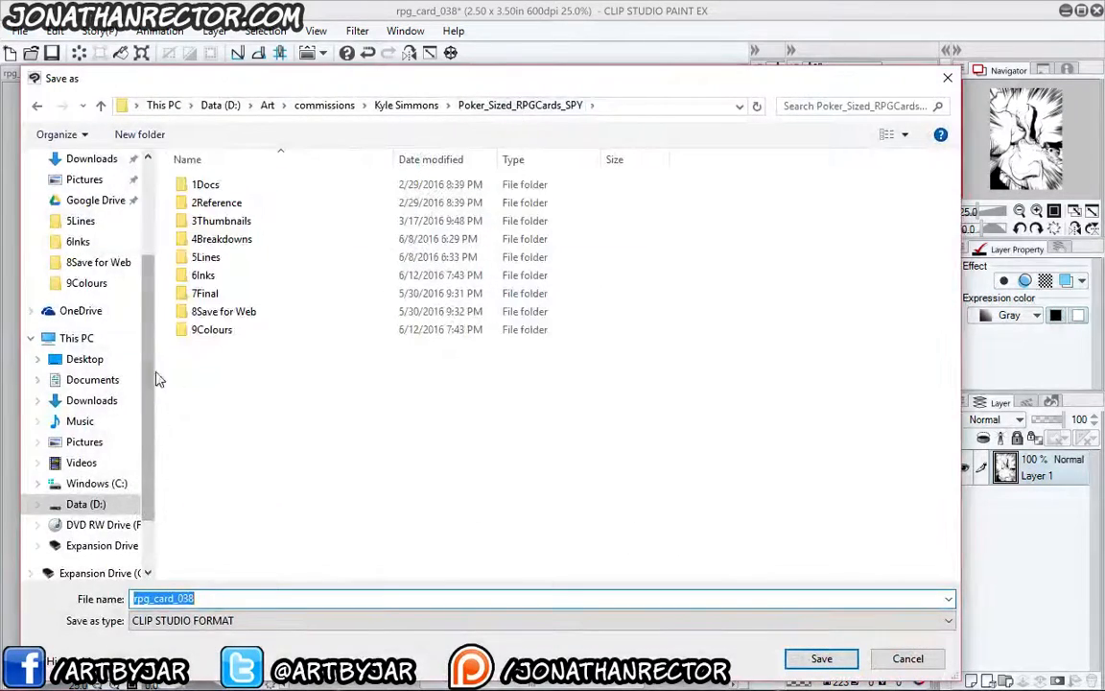
{"action": "double_click", "coordinate": [209, 329]}
{"action": "left_click", "coordinate": [815, 660]}
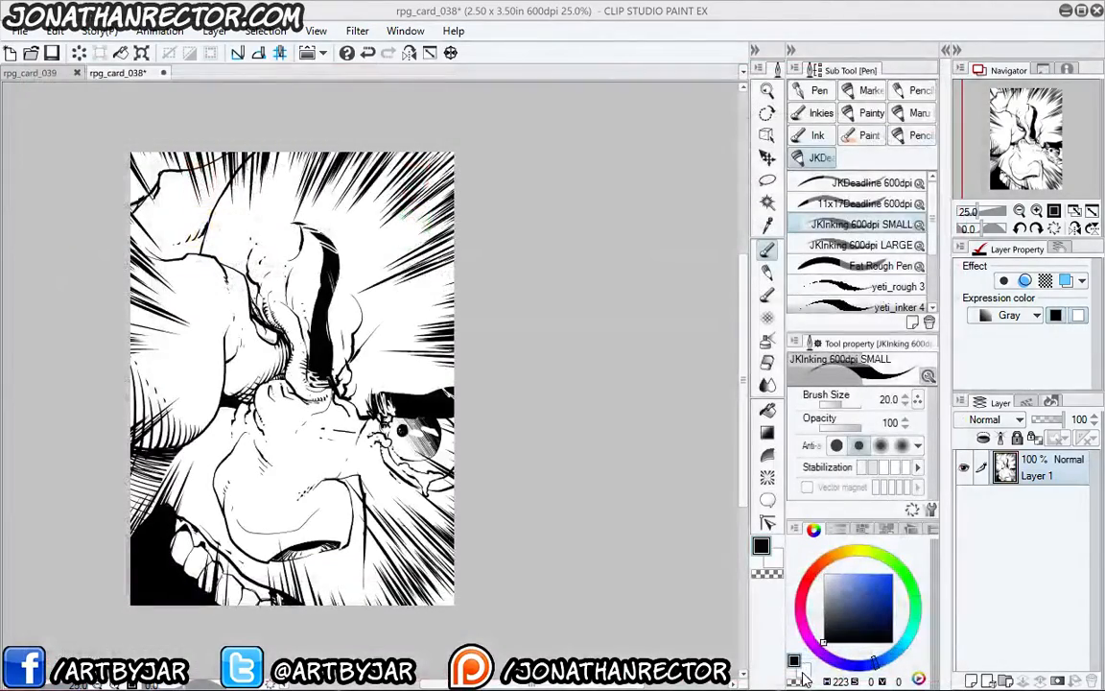
- Open the file rpg_card_040 from the 6Inks folder of Poker_Sized_RPGCards_SPY
{"action": "left_click", "coordinate": [19, 31]}
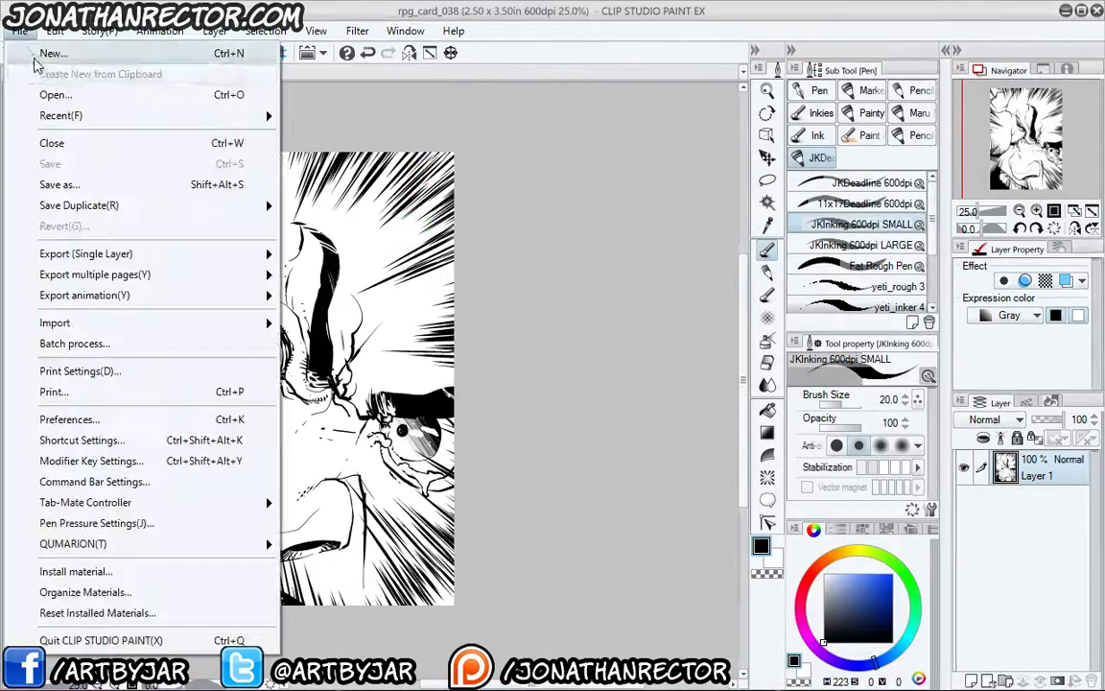
{"action": "left_click", "coordinate": [43, 94]}
{"action": "left_click", "coordinate": [489, 106]}
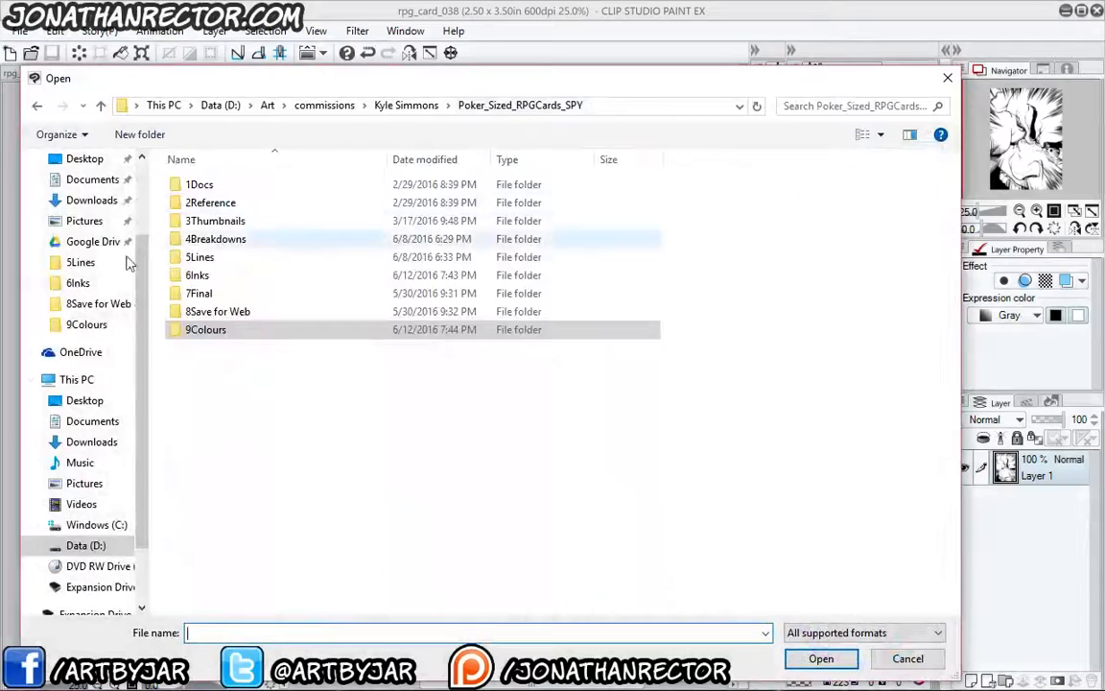
{"action": "left_click", "coordinate": [197, 275]}
{"action": "key", "text": "Return"}
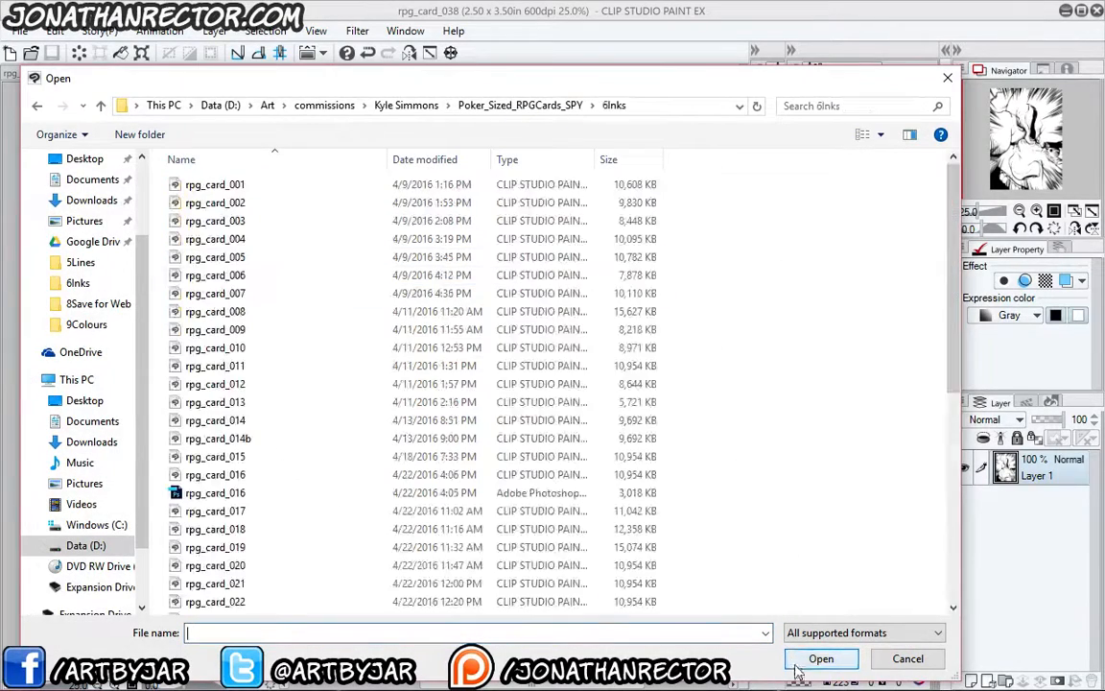
{"action": "scroll", "coordinate": [811, 359], "scroll_direction": "down", "scroll_amount": 6}
{"action": "double_click", "coordinate": [219, 532]}
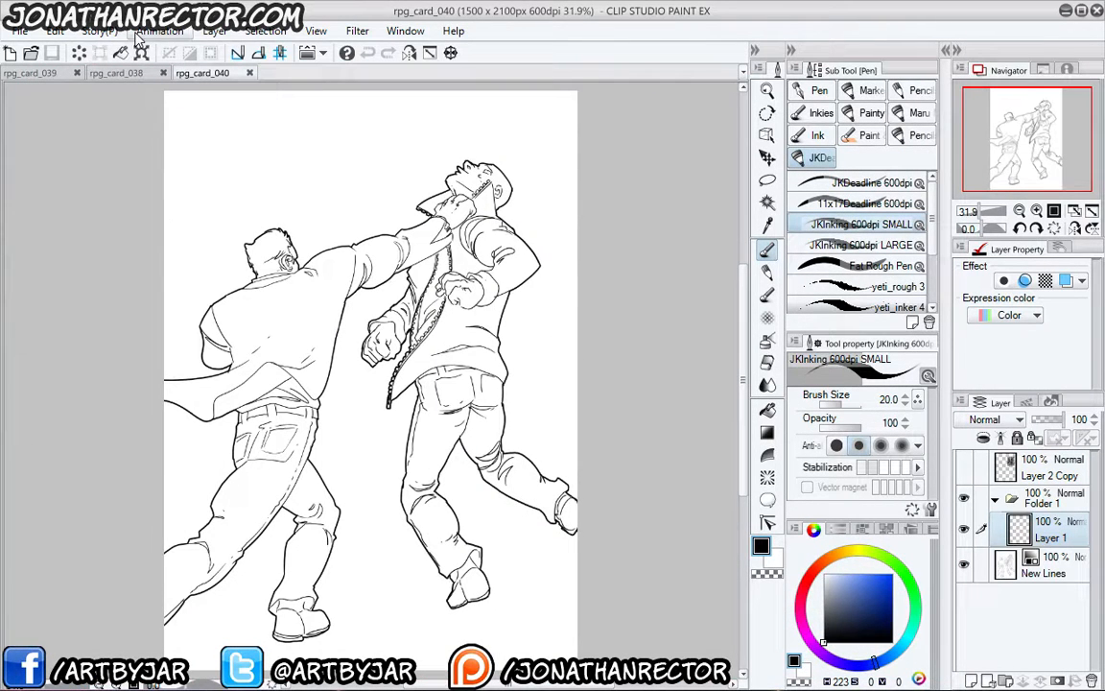
- Close the rpg_card_039 and rpg_card_038 documents, leaving only rpg_card_040 open
{"action": "left_click", "coordinate": [77, 73]}
{"action": "left_click", "coordinate": [76, 73]}
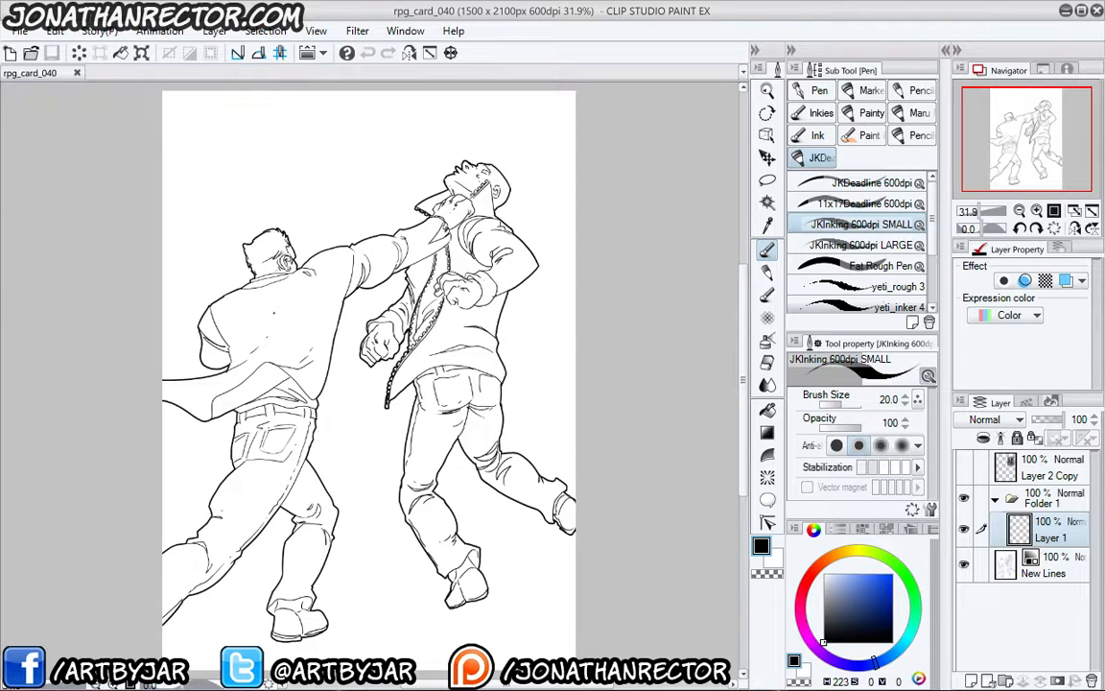
{"action": "left_click_drag", "start_coordinate": [280, 381], "coordinate": [321, 408]}
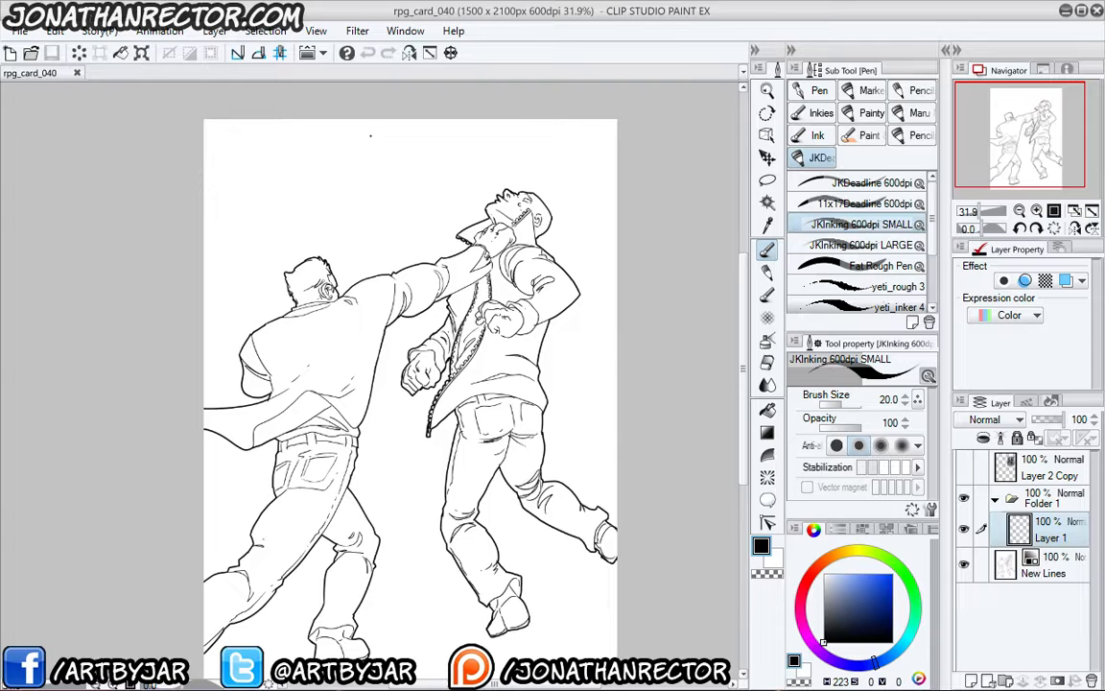
- Open a second window of rpg_card_040, hide the palettes, and float it beside the main canvas as a narrow 25% view
{"action": "left_click", "coordinate": [406, 30]}
{"action": "mouse_move", "coordinate": [566, 36]}
{"action": "left_click", "coordinate": [751, 35]}
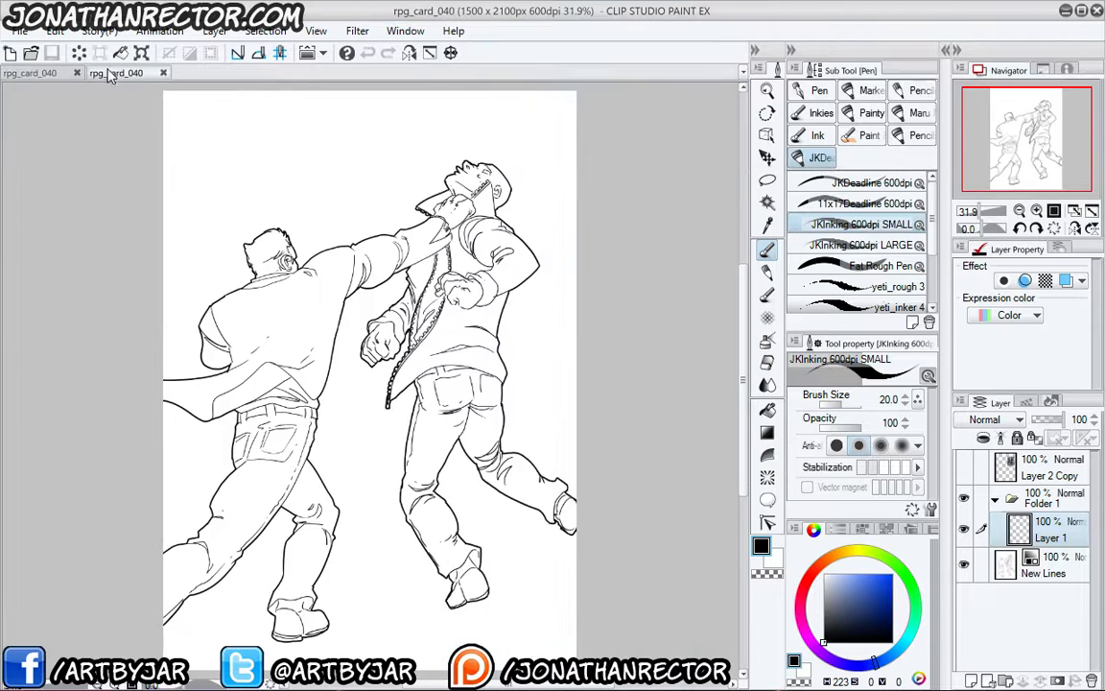
{"action": "key", "text": "Tab"}
{"action": "left_click_drag", "start_coordinate": [135, 72], "coordinate": [680, 56]}
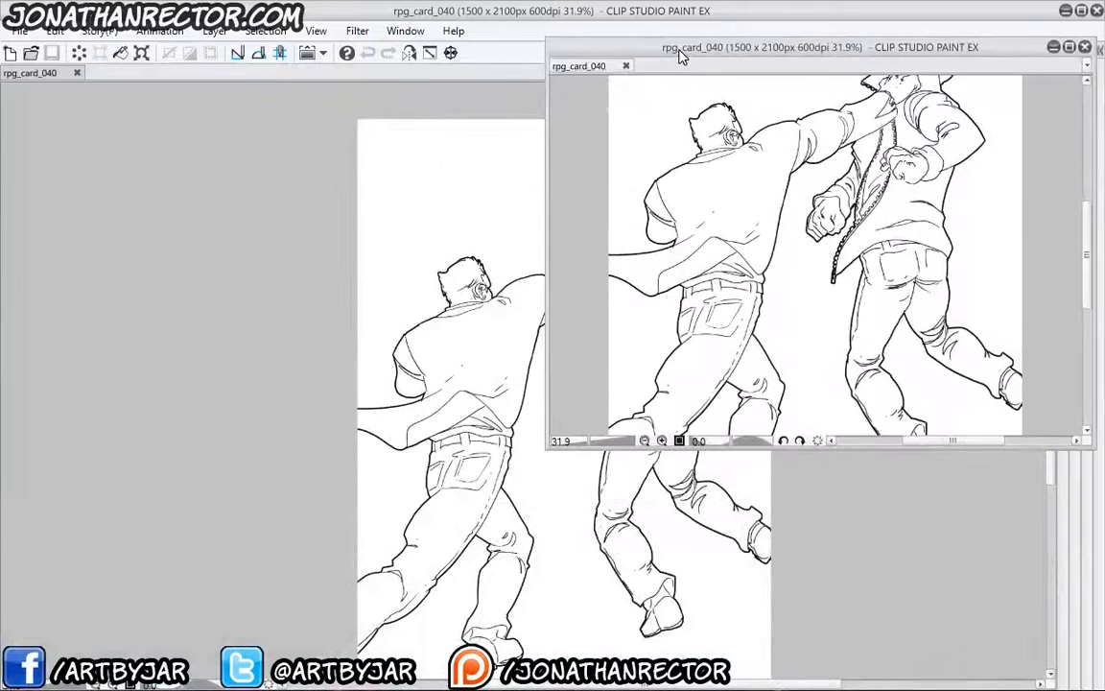
{"action": "left_click", "coordinate": [564, 443]}
{"action": "left_click_drag", "start_coordinate": [546, 446], "coordinate": [753, 550]}
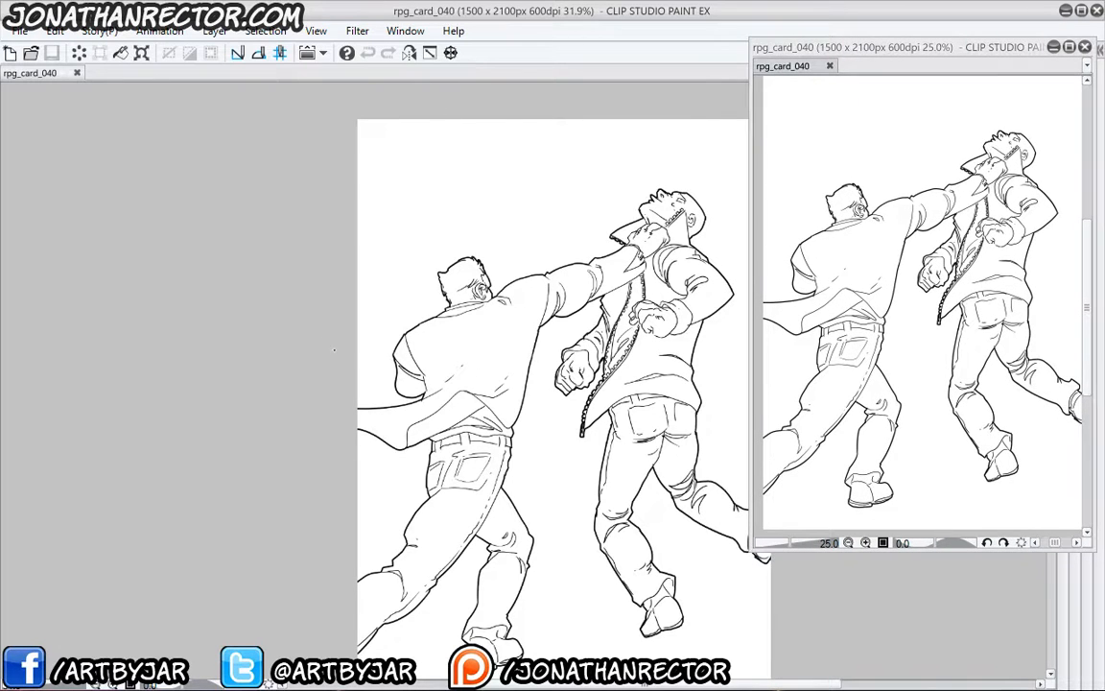
- Ink a thick tapered black shadow along the armhole seam of the punching man's outstretched sleeve
{"action": "scroll", "coordinate": [335, 372], "scroll_direction": "up", "scroll_amount": 6}
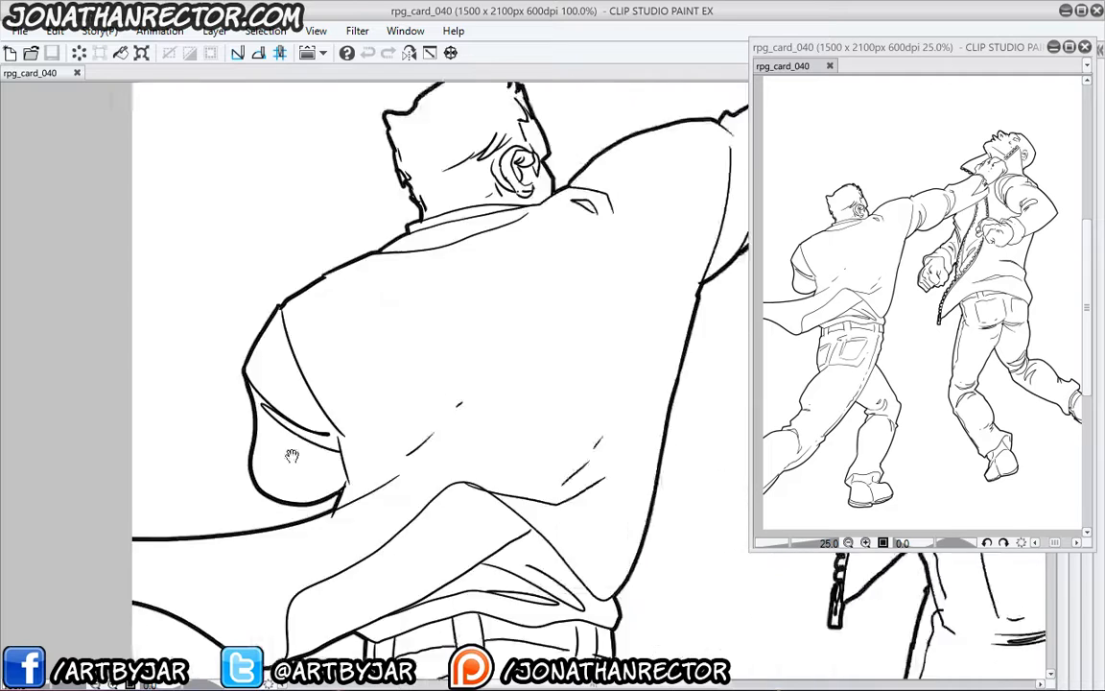
{"action": "left_click_drag", "start_coordinate": [342, 385], "coordinate": [75, 581]}
{"action": "left_click_drag", "start_coordinate": [368, 385], "coordinate": [401, 291]}
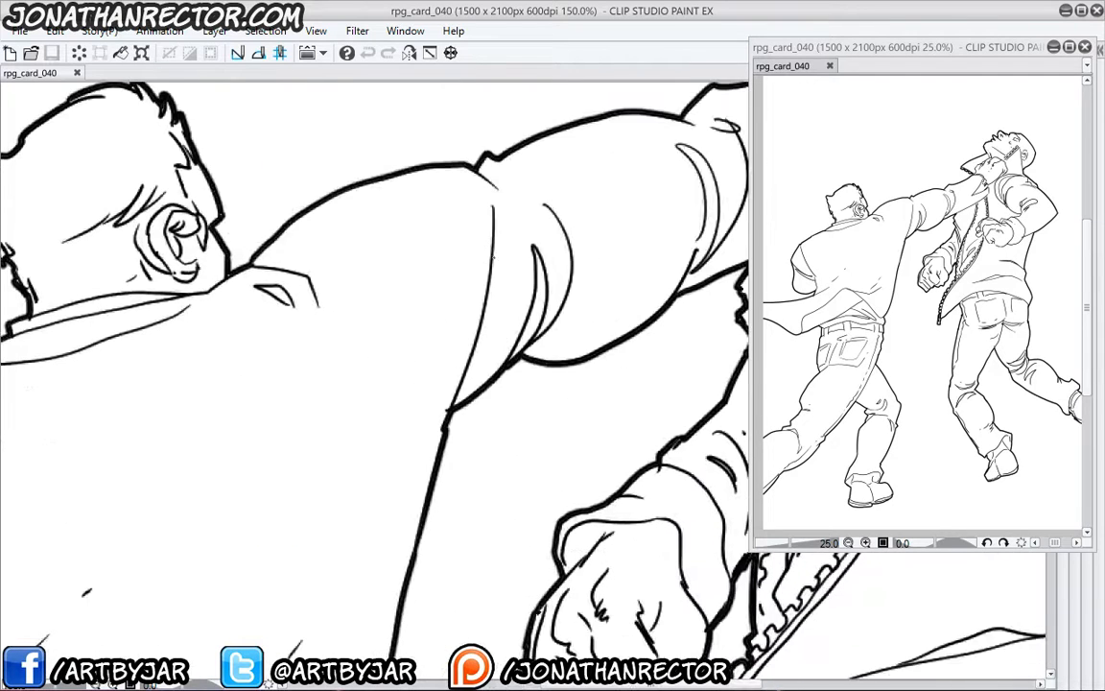
{"action": "mouse_move", "coordinate": [492, 228]}
{"action": "left_mouse_down"}
{"action": "mouse_move", "coordinate": [479, 317]}
{"action": "mouse_move", "coordinate": [449, 403]}
{"action": "left_mouse_up"}
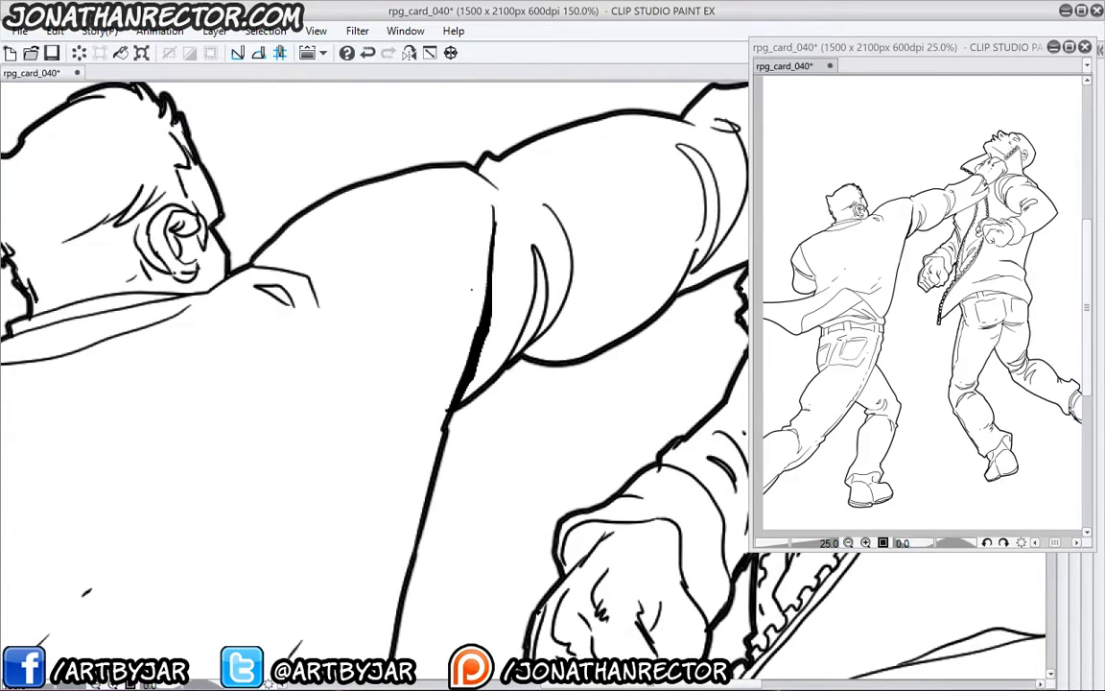
{"action": "scroll", "coordinate": [471, 288], "scroll_direction": "down", "scroll_amount": 3}
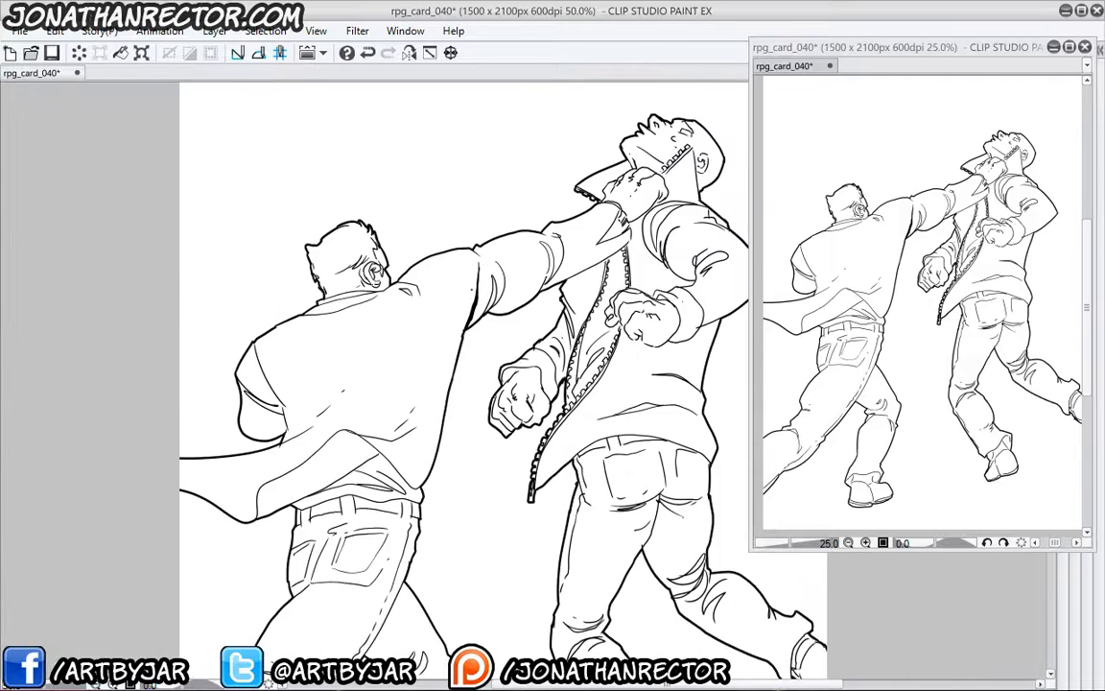
- Bring back the palettes, add a new layer above Layer 1 with Layer 1 hidden, and set its blending mode to Multiply
{"action": "key", "text": "Tab"}
{"action": "left_click_drag", "start_coordinate": [860, 44], "coordinate": [666, 58]}
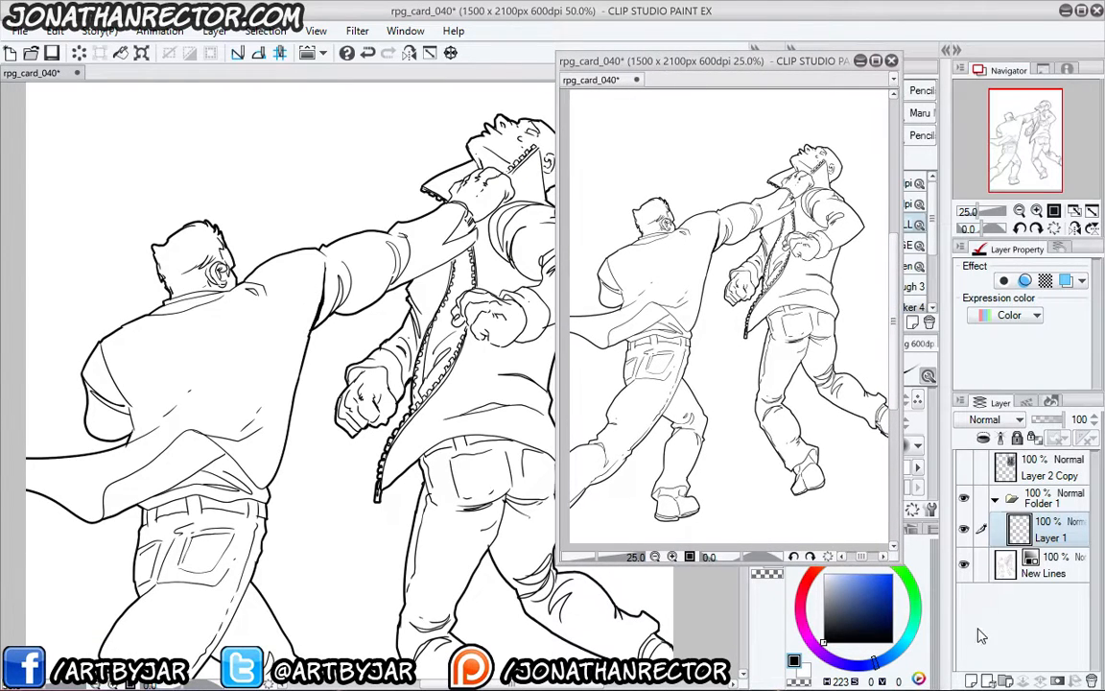
{"action": "left_click", "coordinate": [971, 679]}
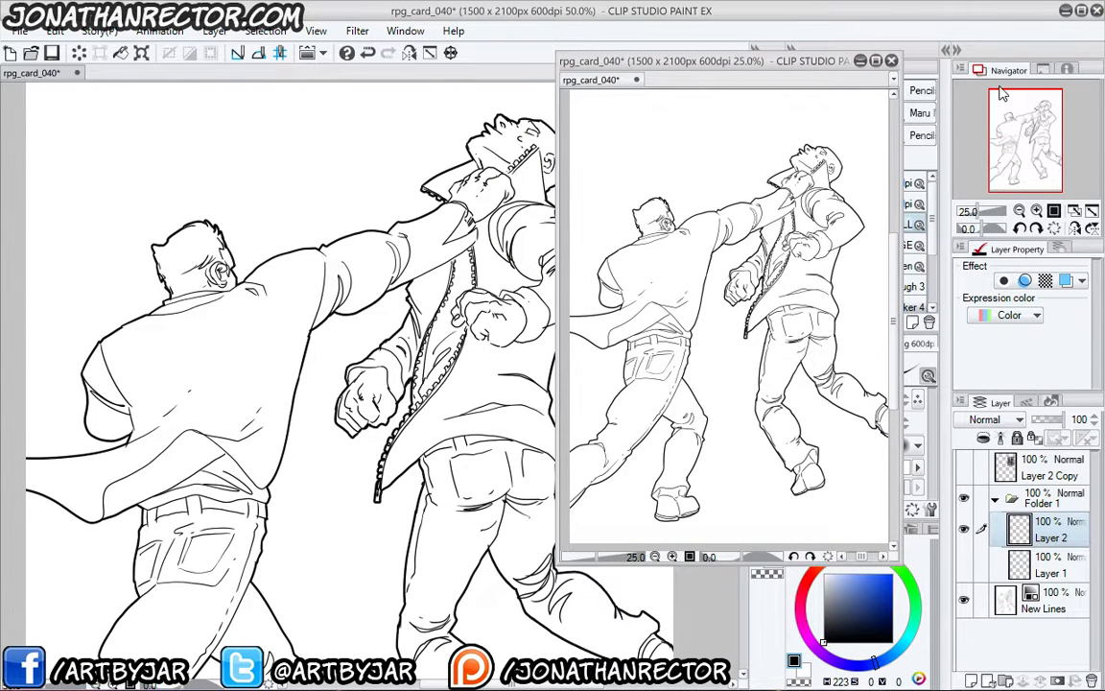
{"action": "left_click", "coordinate": [996, 419]}
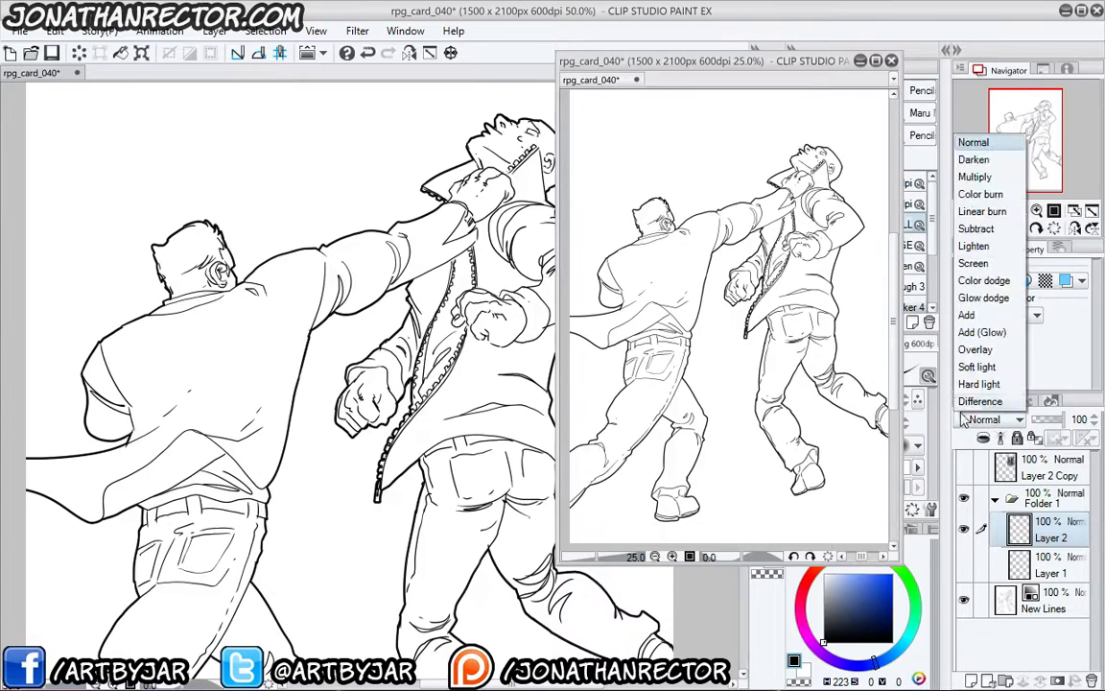
{"action": "left_click", "coordinate": [969, 177]}
- Choose a bright red drawing colour, adjust the new layer's opacity, and hide the palettes again with the secondary view moved aside
{"action": "left_click_drag", "start_coordinate": [800, 606], "coordinate": [814, 573]}
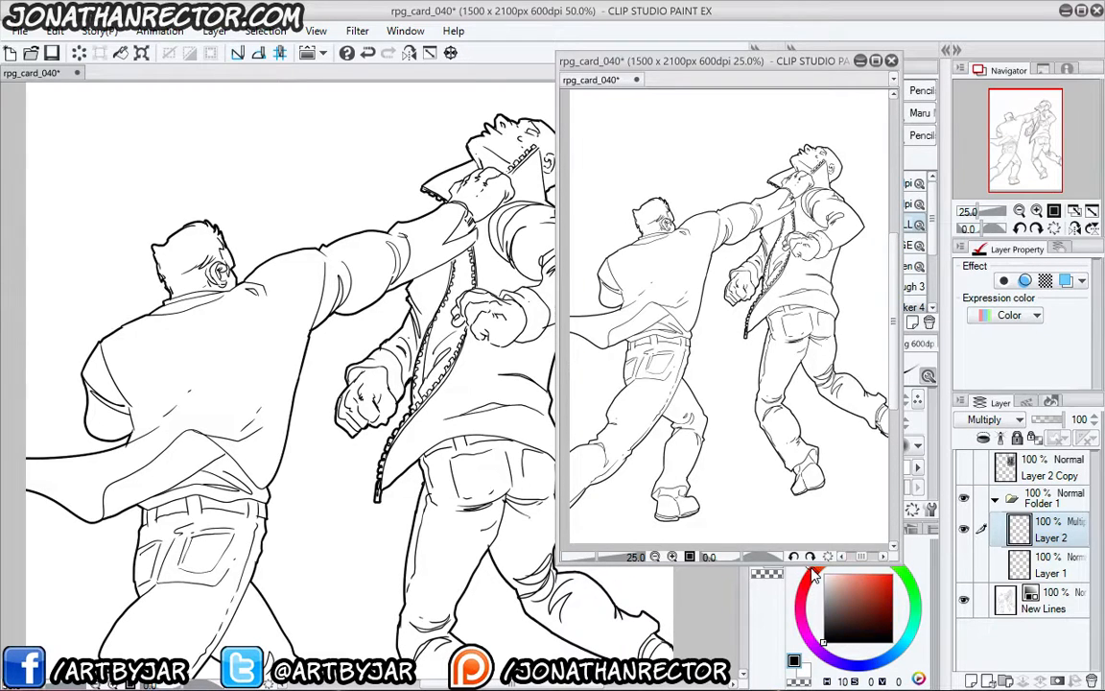
{"action": "left_click_drag", "start_coordinate": [880, 606], "coordinate": [891, 583]}
{"action": "left_click_drag", "start_coordinate": [711, 63], "coordinate": [881, 70]}
{"action": "left_click", "coordinate": [849, 266]}
{"action": "left_click", "coordinate": [1050, 419]}
{"action": "key", "text": "Tab"}
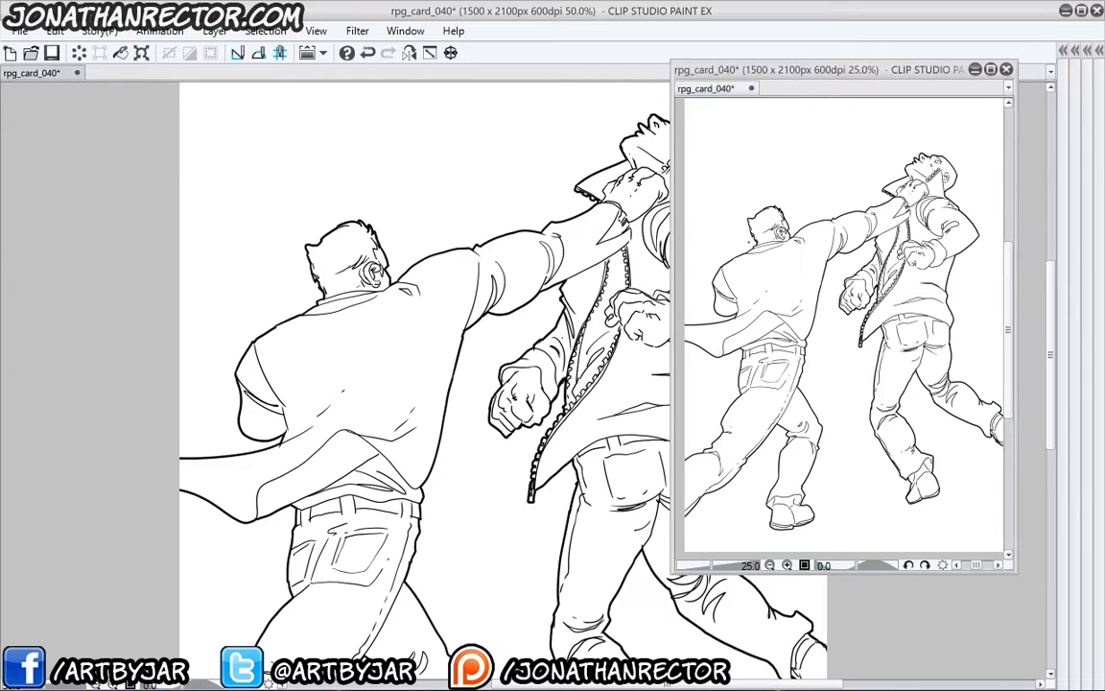
- Paint a few red test strokes and dots in the blank area above the punching man, working in the 25% view
{"action": "left_click_drag", "start_coordinate": [798, 273], "coordinate": [822, 252]}
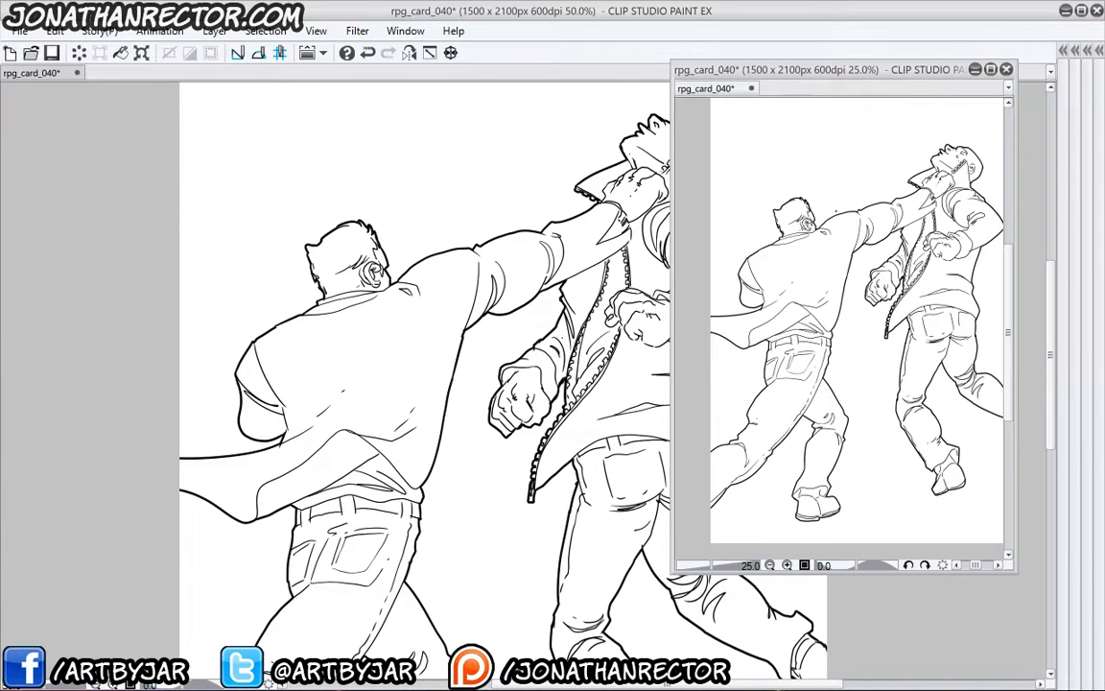
{"action": "mouse_move", "coordinate": [784, 132]}
{"action": "left_mouse_down"}
{"action": "mouse_move", "coordinate": [779, 146]}
{"action": "mouse_move", "coordinate": [754, 147]}
{"action": "left_mouse_up"}
{"action": "left_click", "coordinate": [750, 151]}
{"action": "left_click_drag", "start_coordinate": [743, 164], "coordinate": [734, 174]}
{"action": "left_click", "coordinate": [724, 184]}
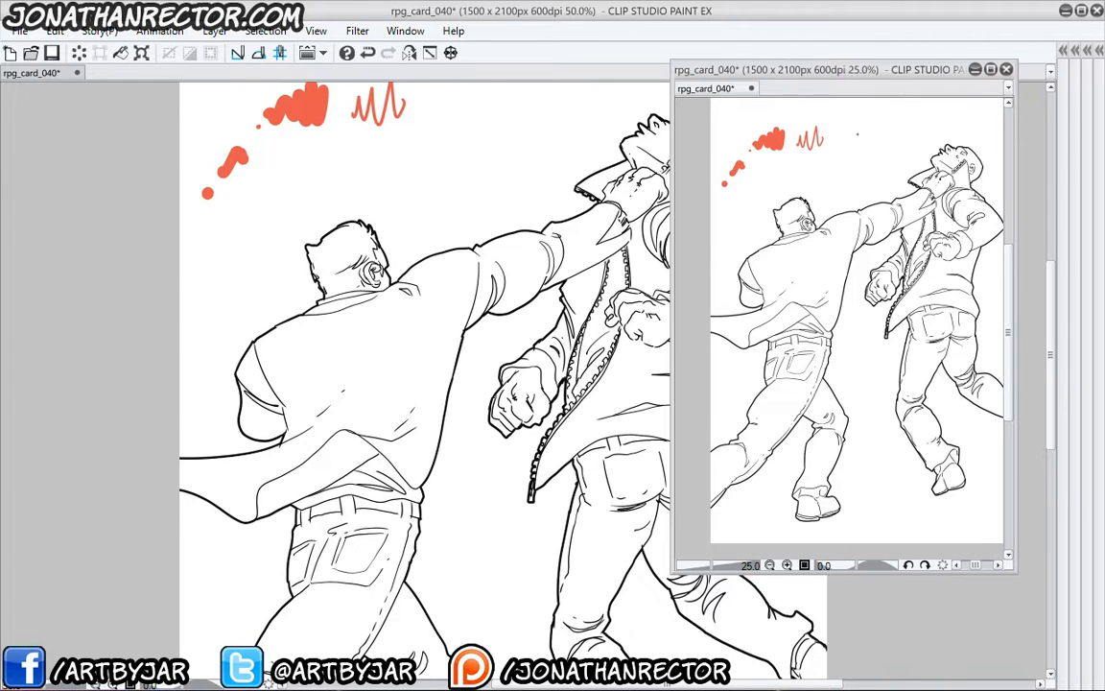
- Scribble red test strokes above the figures and block in the shadow beneath the puncher's outstretched arm and shoulder
{"action": "left_click_drag", "start_coordinate": [849, 124], "coordinate": [817, 118]}
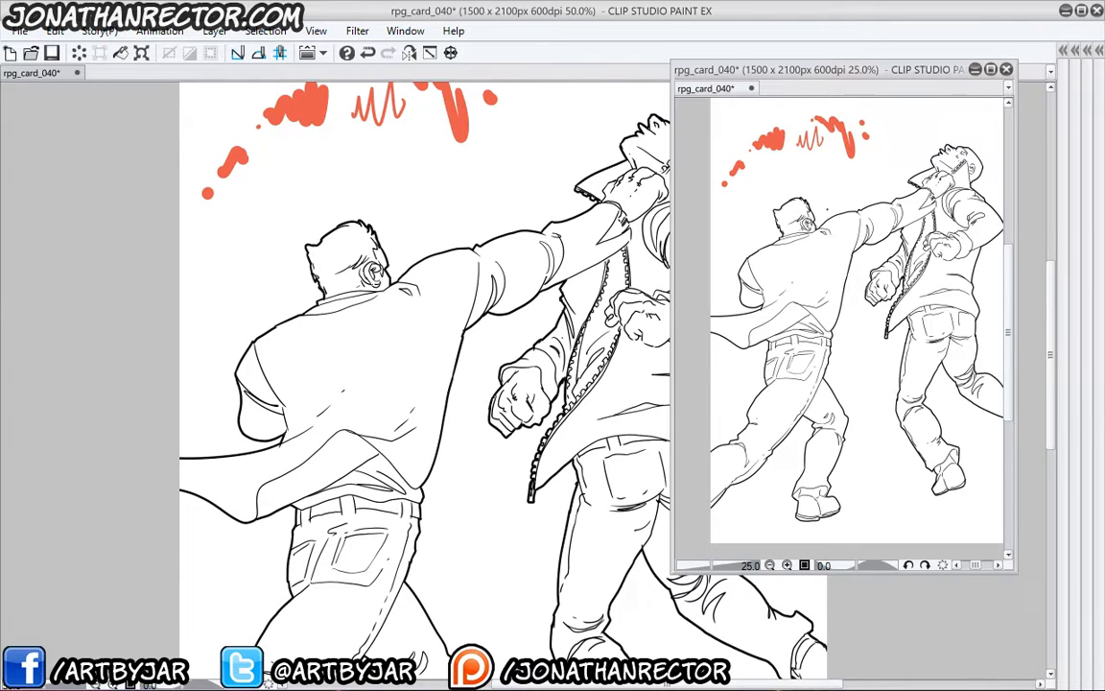
{"action": "left_click_drag", "start_coordinate": [880, 236], "coordinate": [945, 188]}
{"action": "mouse_move", "coordinate": [859, 244]}
{"action": "left_mouse_down"}
{"action": "mouse_move", "coordinate": [929, 205]}
{"action": "mouse_move", "coordinate": [843, 252]}
{"action": "mouse_move", "coordinate": [821, 247]}
{"action": "left_mouse_up"}
{"action": "left_click_drag", "start_coordinate": [802, 246], "coordinate": [799, 253]}
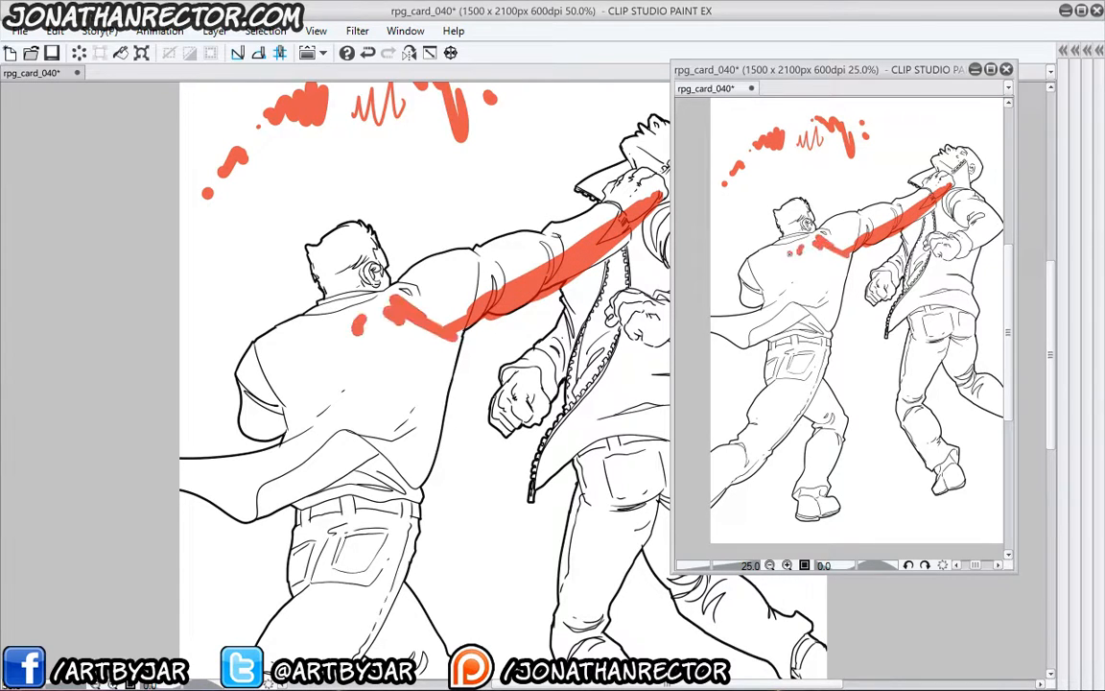
- Block in red shadows on the puncher's back, side, flying jacket hem and bent sleeve
{"action": "mouse_move", "coordinate": [804, 312]}
{"action": "left_mouse_down"}
{"action": "mouse_move", "coordinate": [757, 338]}
{"action": "mouse_move", "coordinate": [798, 309]}
{"action": "mouse_move", "coordinate": [808, 328]}
{"action": "mouse_move", "coordinate": [829, 331]}
{"action": "mouse_move", "coordinate": [814, 238]}
{"action": "mouse_move", "coordinate": [832, 314]}
{"action": "left_mouse_up"}
{"action": "left_click_drag", "start_coordinate": [844, 256], "coordinate": [821, 251]}
{"action": "left_click_drag", "start_coordinate": [842, 259], "coordinate": [822, 269]}
{"action": "left_click", "coordinate": [816, 278]}
{"action": "left_click_drag", "start_coordinate": [736, 340], "coordinate": [713, 332]}
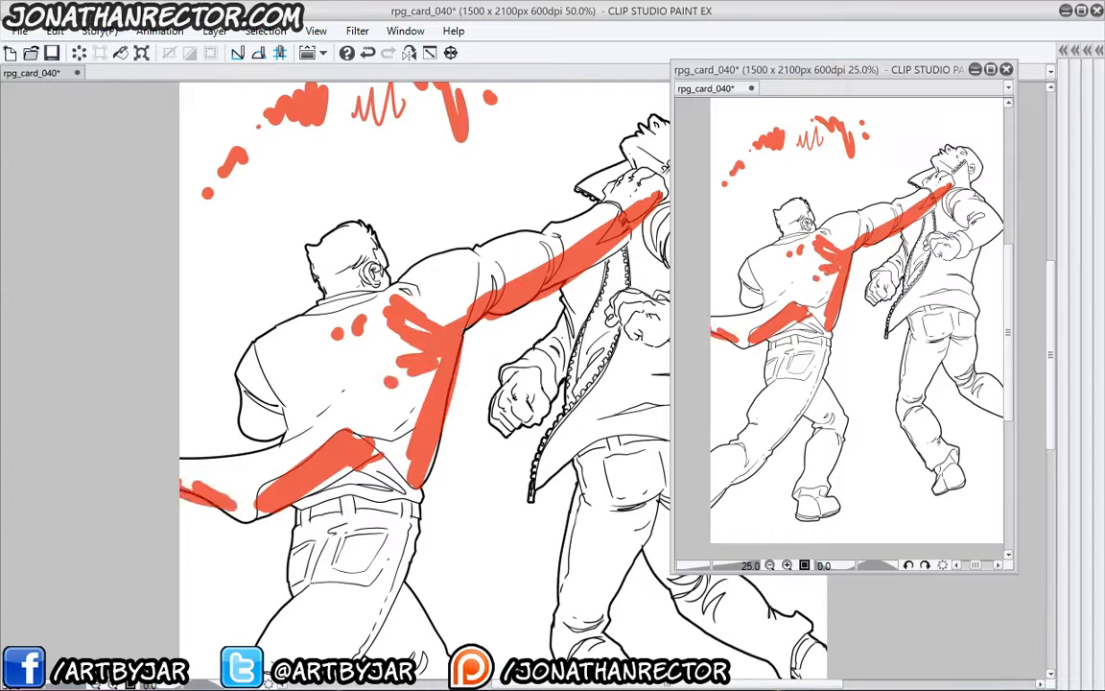
{"action": "left_click_drag", "start_coordinate": [751, 271], "coordinate": [760, 291]}
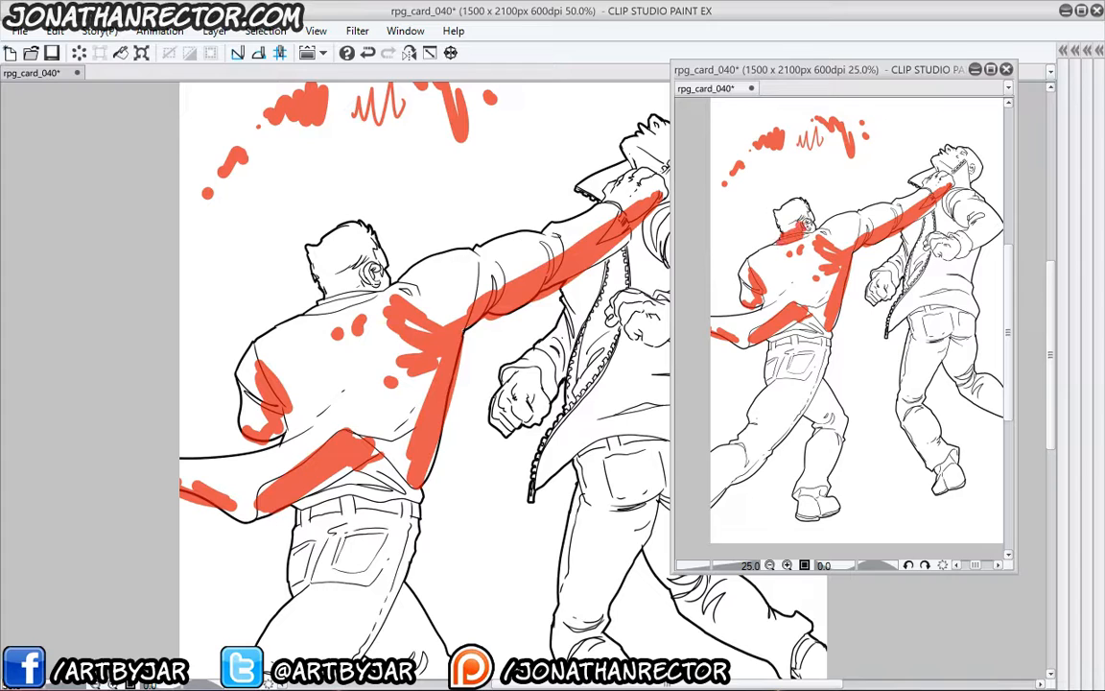
- Block in red shadows on the puncher's head, belt, trousers and shoe, and mark a downward arrow above the figures
{"action": "left_click_drag", "start_coordinate": [803, 228], "coordinate": [795, 220]}
{"action": "left_click_drag", "start_coordinate": [892, 144], "coordinate": [900, 138]}
{"action": "left_click_drag", "start_coordinate": [838, 314], "coordinate": [782, 335]}
{"action": "mouse_move", "coordinate": [809, 339]}
{"action": "left_mouse_down"}
{"action": "mouse_move", "coordinate": [819, 342]}
{"action": "mouse_move", "coordinate": [769, 351]}
{"action": "mouse_move", "coordinate": [808, 376]}
{"action": "mouse_move", "coordinate": [770, 441]}
{"action": "mouse_move", "coordinate": [749, 442]}
{"action": "mouse_move", "coordinate": [716, 475]}
{"action": "mouse_move", "coordinate": [766, 451]}
{"action": "mouse_move", "coordinate": [802, 403]}
{"action": "left_mouse_up"}
{"action": "mouse_move", "coordinate": [821, 383]}
{"action": "left_mouse_down"}
{"action": "mouse_move", "coordinate": [811, 411]}
{"action": "mouse_move", "coordinate": [827, 391]}
{"action": "left_mouse_up"}
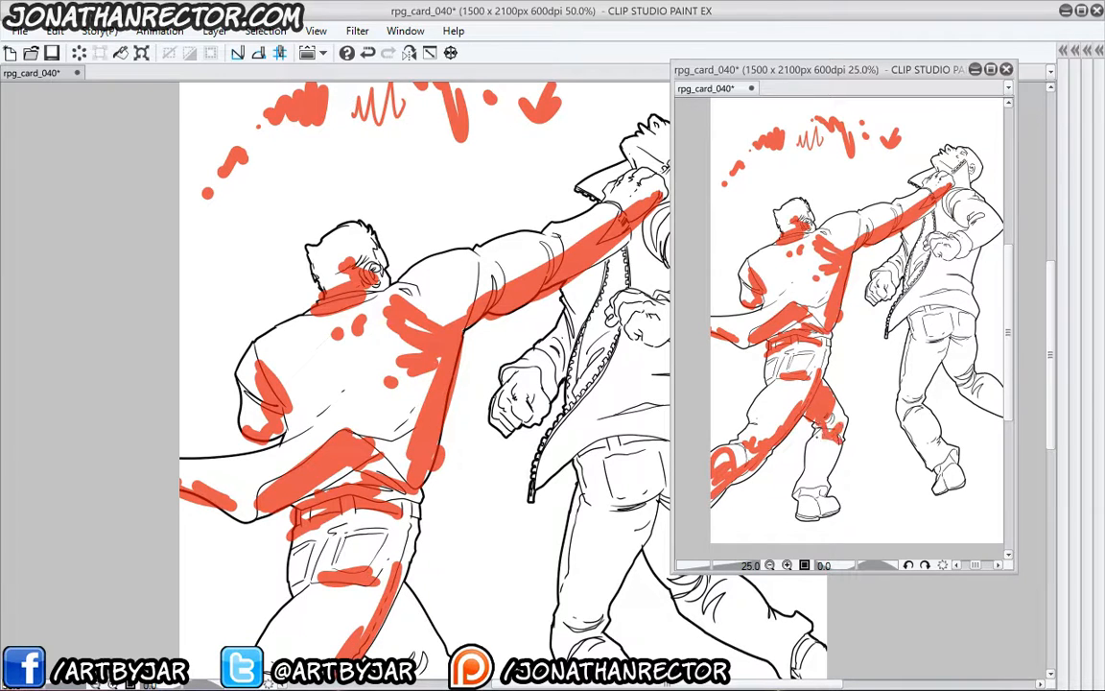
{"action": "mouse_move", "coordinate": [839, 439]}
{"action": "left_mouse_down"}
{"action": "mouse_move", "coordinate": [809, 456]}
{"action": "mouse_move", "coordinate": [804, 503]}
{"action": "mouse_move", "coordinate": [833, 511]}
{"action": "left_mouse_up"}
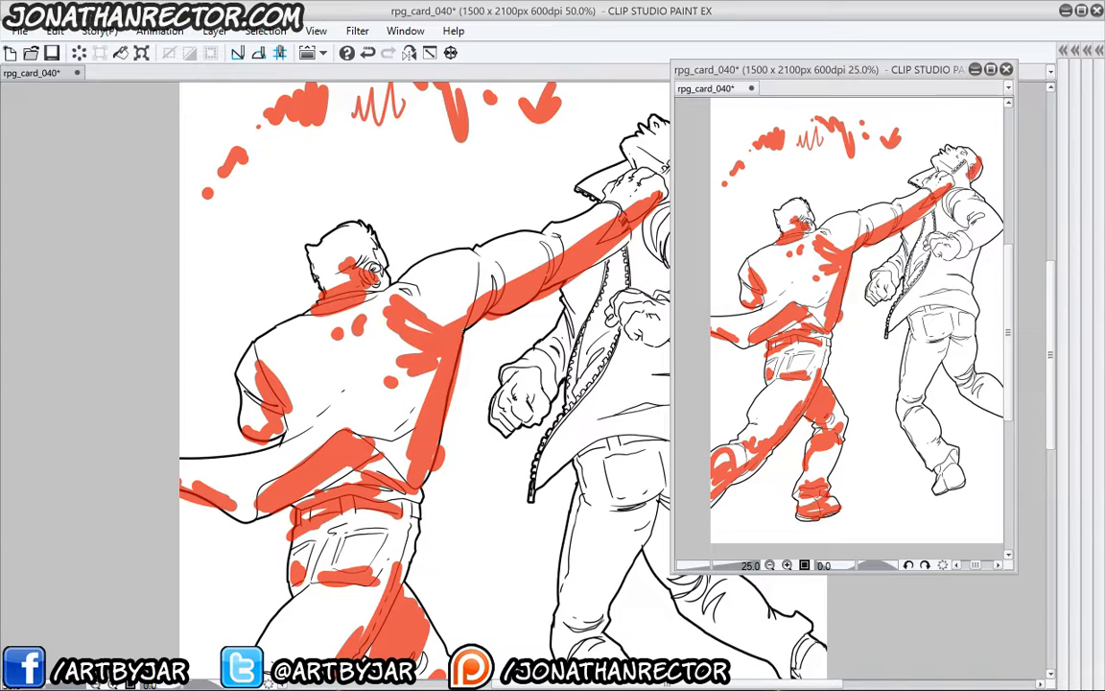
- Block in red shadows across the struck man's jacket, including the sleeves, hands, open front and hem
{"action": "left_click_drag", "start_coordinate": [963, 221], "coordinate": [946, 203]}
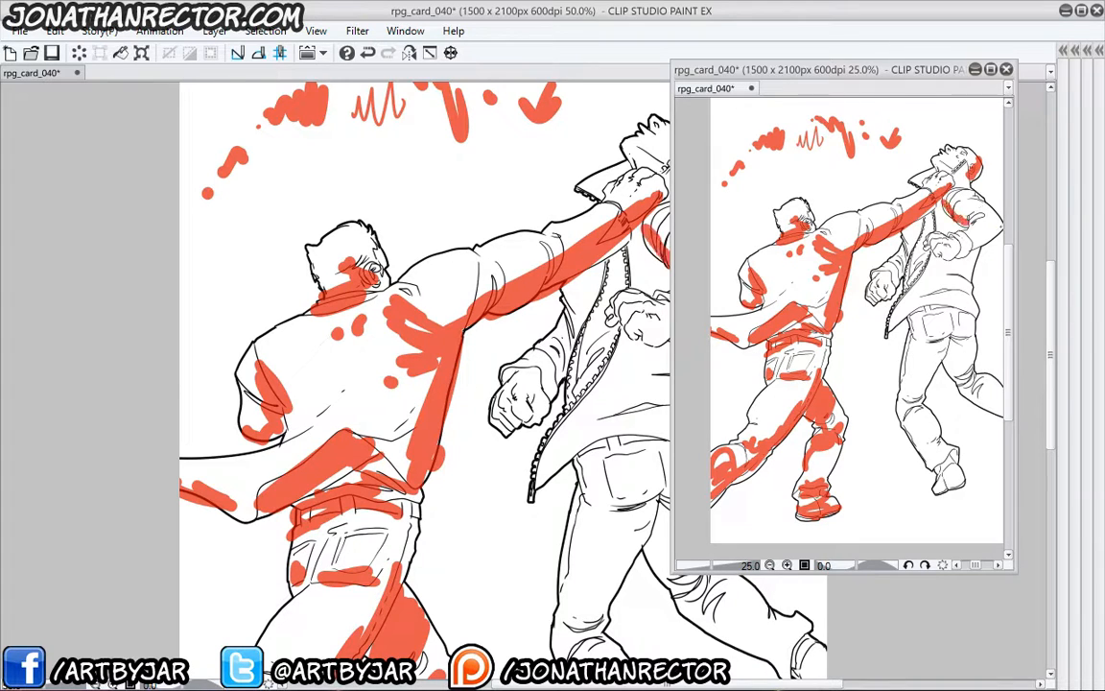
{"action": "mouse_move", "coordinate": [1000, 229]}
{"action": "left_mouse_down"}
{"action": "mouse_move", "coordinate": [947, 257]}
{"action": "mouse_move", "coordinate": [940, 246]}
{"action": "mouse_move", "coordinate": [912, 253]}
{"action": "left_mouse_up"}
{"action": "left_click_drag", "start_coordinate": [945, 202], "coordinate": [938, 224]}
{"action": "left_click", "coordinate": [938, 271]}
{"action": "mouse_move", "coordinate": [963, 277]}
{"action": "left_mouse_down"}
{"action": "mouse_move", "coordinate": [948, 307]}
{"action": "mouse_move", "coordinate": [901, 320]}
{"action": "left_mouse_up"}
{"action": "mouse_move", "coordinate": [903, 322]}
{"action": "left_mouse_down"}
{"action": "mouse_move", "coordinate": [889, 333]}
{"action": "mouse_move", "coordinate": [919, 287]}
{"action": "mouse_move", "coordinate": [878, 276]}
{"action": "left_mouse_up"}
{"action": "left_click_drag", "start_coordinate": [898, 279], "coordinate": [908, 253]}
{"action": "left_click_drag", "start_coordinate": [912, 284], "coordinate": [926, 261]}
{"action": "left_click", "coordinate": [921, 246]}
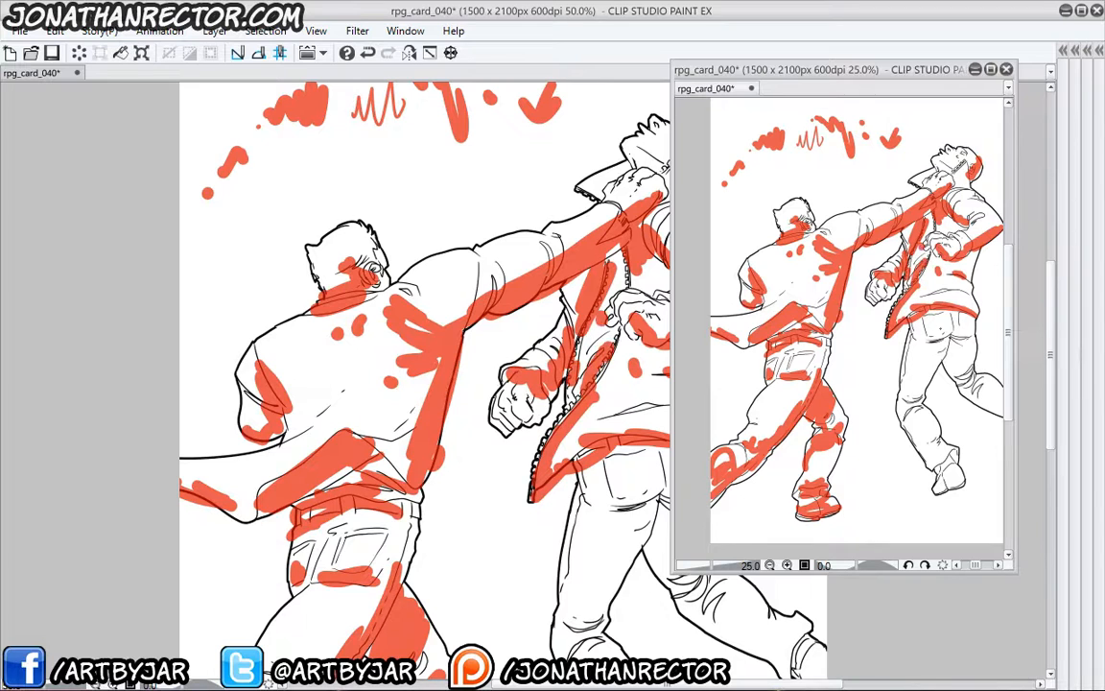
- Block in red shadows on the struck man's trousers, down both legs
{"action": "mouse_move", "coordinate": [971, 319]}
{"action": "left_mouse_down"}
{"action": "mouse_move", "coordinate": [936, 316]}
{"action": "mouse_move", "coordinate": [926, 381]}
{"action": "mouse_move", "coordinate": [909, 374]}
{"action": "mouse_move", "coordinate": [926, 403]}
{"action": "left_mouse_up"}
{"action": "mouse_move", "coordinate": [942, 445]}
{"action": "left_mouse_down"}
{"action": "mouse_move", "coordinate": [953, 449]}
{"action": "mouse_move", "coordinate": [936, 457]}
{"action": "left_mouse_up"}
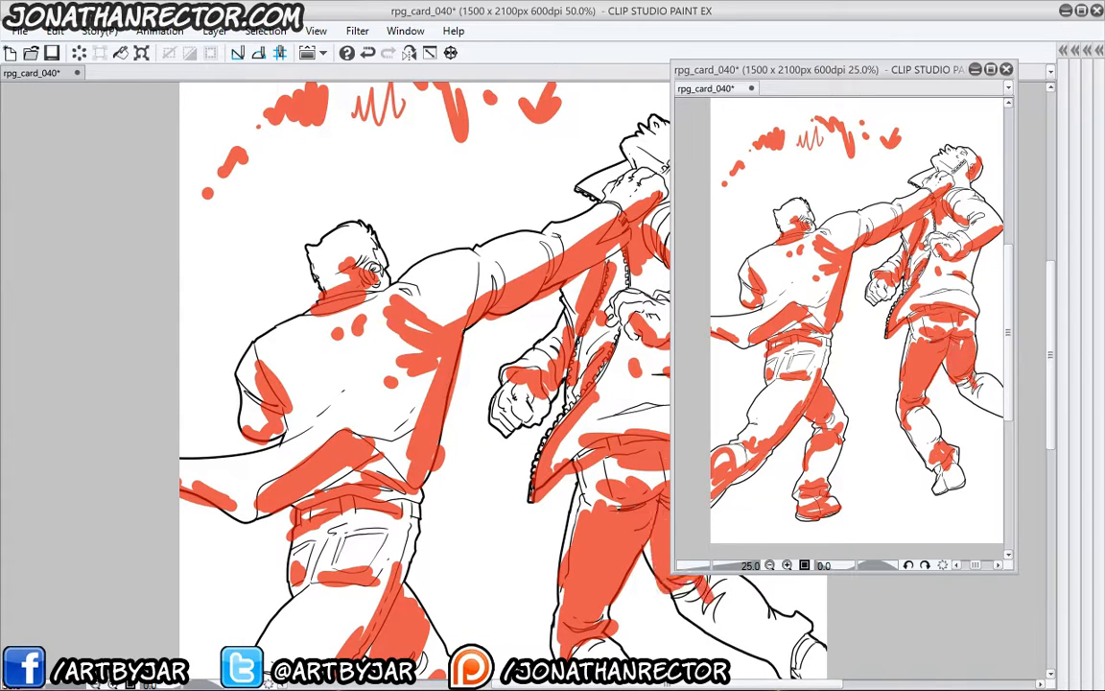
{"action": "left_click_drag", "start_coordinate": [999, 415], "coordinate": [1005, 381]}
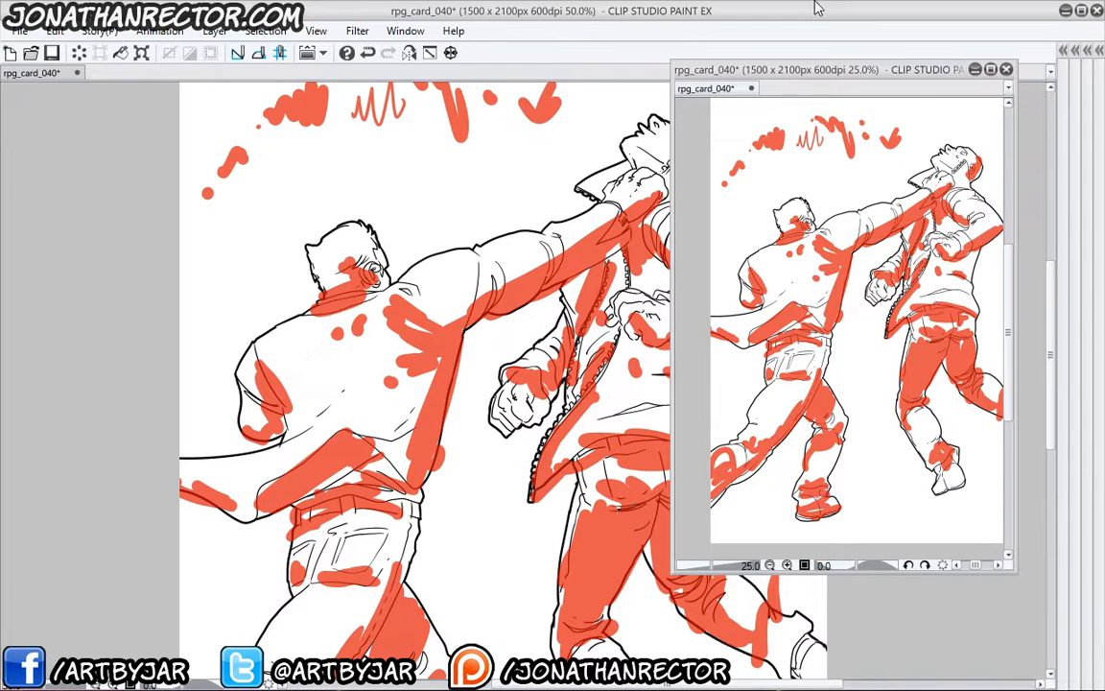
- Show the palettes, move the 25% view window clear of them, and lower Layer 2's opacity to 32%
{"action": "key", "text": "Tab"}
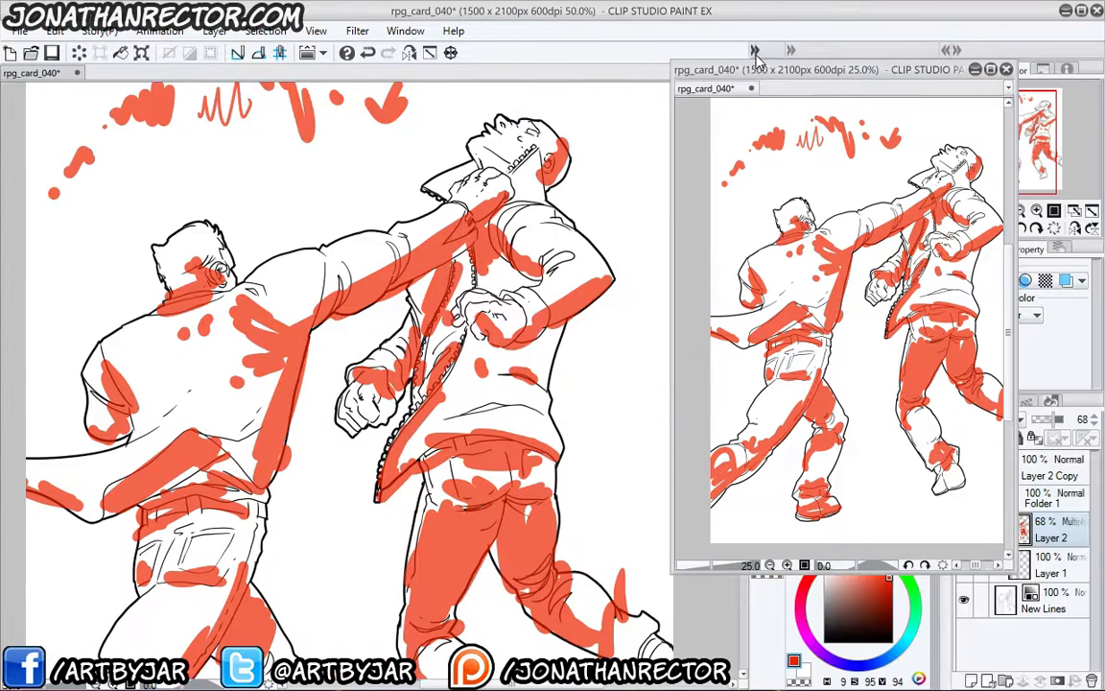
{"action": "left_click_drag", "start_coordinate": [720, 72], "coordinate": [621, 65]}
{"action": "left_click_drag", "start_coordinate": [1055, 423], "coordinate": [1044, 421]}
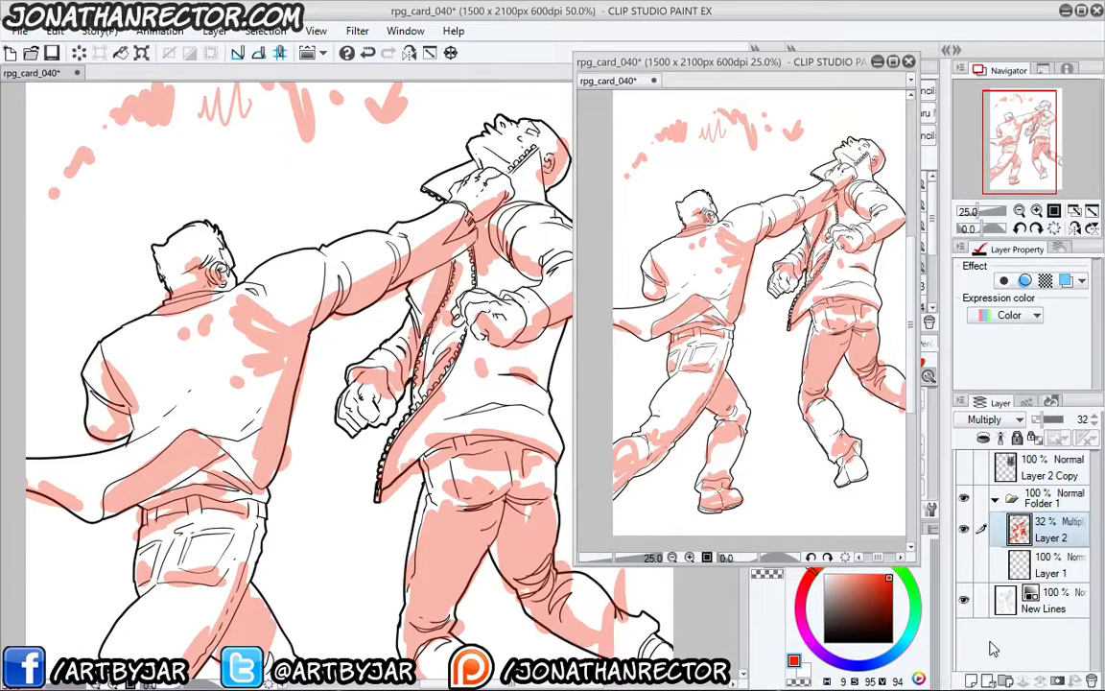
- Add a new Multiply layer at 43% opacity above Layer 2 and hide Layer 2
{"action": "left_click", "coordinate": [972, 681]}
{"action": "left_click", "coordinate": [995, 419]}
{"action": "left_click", "coordinate": [973, 173]}
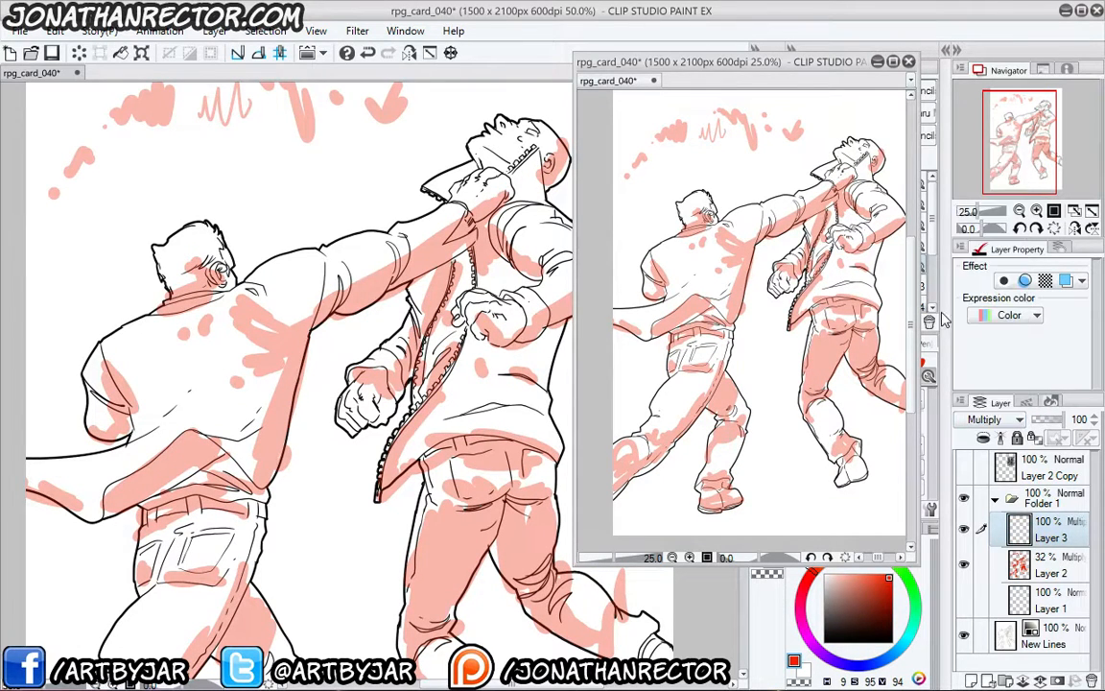
{"action": "left_click_drag", "start_coordinate": [1056, 420], "coordinate": [1039, 422]}
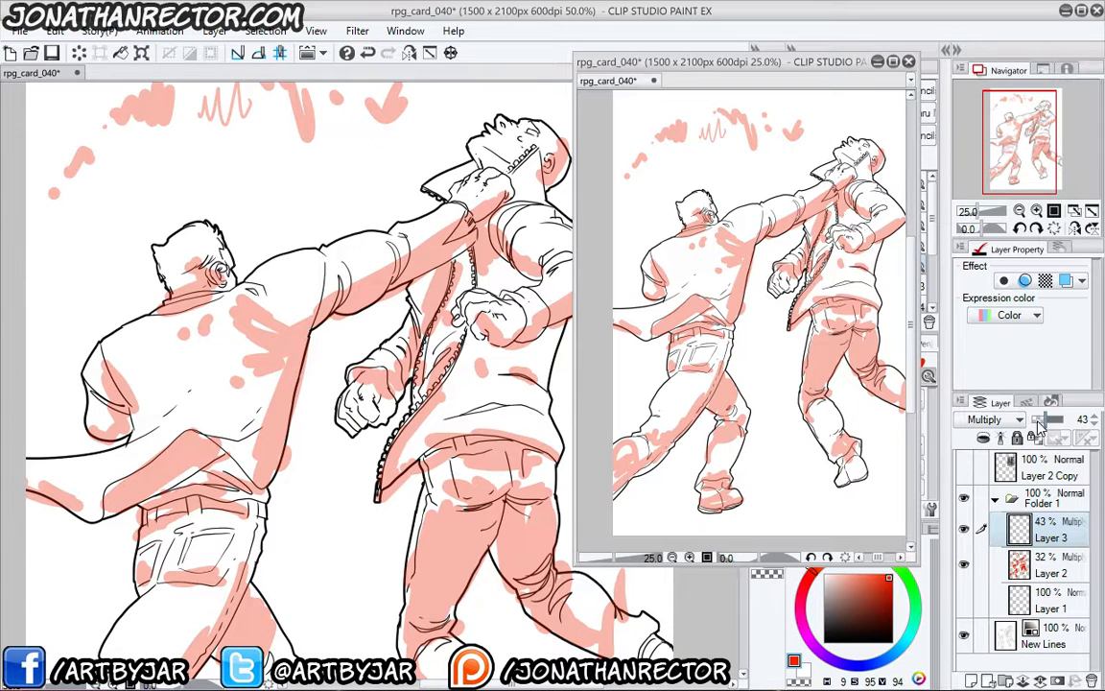
{"action": "left_click", "coordinate": [964, 565]}
{"action": "left_click_drag", "start_coordinate": [715, 61], "coordinate": [740, 65]}
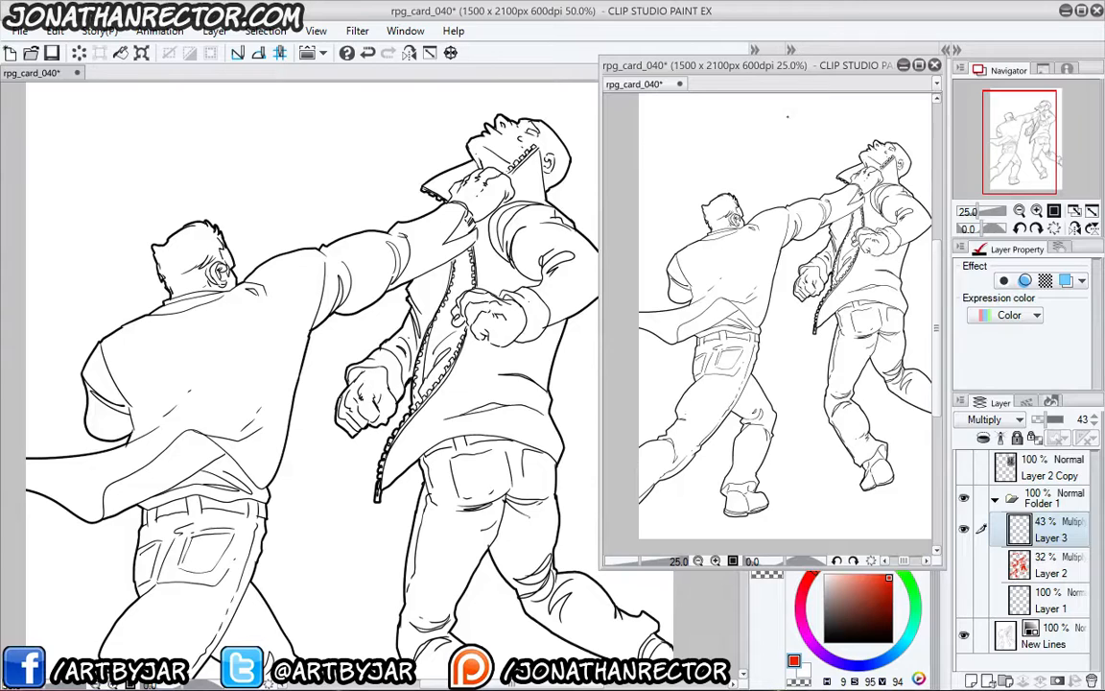
- Try an alternative, broader red shadow pattern on the puncher's head, arm, back, jacket and legs on Layer 3
{"action": "mouse_move", "coordinate": [731, 203]}
{"action": "left_mouse_down"}
{"action": "mouse_move", "coordinate": [718, 213]}
{"action": "mouse_move", "coordinate": [722, 201]}
{"action": "mouse_move", "coordinate": [763, 226]}
{"action": "left_mouse_up"}
{"action": "mouse_move", "coordinate": [689, 202]}
{"action": "left_mouse_down"}
{"action": "mouse_move", "coordinate": [814, 173]}
{"action": "mouse_move", "coordinate": [873, 180]}
{"action": "left_mouse_up"}
{"action": "mouse_move", "coordinate": [833, 218]}
{"action": "left_mouse_down"}
{"action": "mouse_move", "coordinate": [759, 230]}
{"action": "mouse_move", "coordinate": [758, 320]}
{"action": "mouse_move", "coordinate": [727, 310]}
{"action": "mouse_move", "coordinate": [683, 333]}
{"action": "mouse_move", "coordinate": [723, 301]}
{"action": "mouse_move", "coordinate": [758, 243]}
{"action": "mouse_move", "coordinate": [732, 293]}
{"action": "mouse_move", "coordinate": [726, 244]}
{"action": "left_mouse_up"}
{"action": "mouse_move", "coordinate": [707, 293]}
{"action": "left_mouse_down"}
{"action": "mouse_move", "coordinate": [709, 279]}
{"action": "mouse_move", "coordinate": [699, 285]}
{"action": "left_mouse_up"}
{"action": "left_click_drag", "start_coordinate": [705, 288], "coordinate": [681, 279]}
{"action": "left_click_drag", "start_coordinate": [673, 329], "coordinate": [667, 329]}
{"action": "mouse_move", "coordinate": [717, 323]}
{"action": "left_mouse_down"}
{"action": "mouse_move", "coordinate": [748, 321]}
{"action": "mouse_move", "coordinate": [738, 360]}
{"action": "mouse_move", "coordinate": [753, 337]}
{"action": "mouse_move", "coordinate": [712, 369]}
{"action": "mouse_move", "coordinate": [705, 428]}
{"action": "mouse_move", "coordinate": [655, 476]}
{"action": "left_mouse_up"}
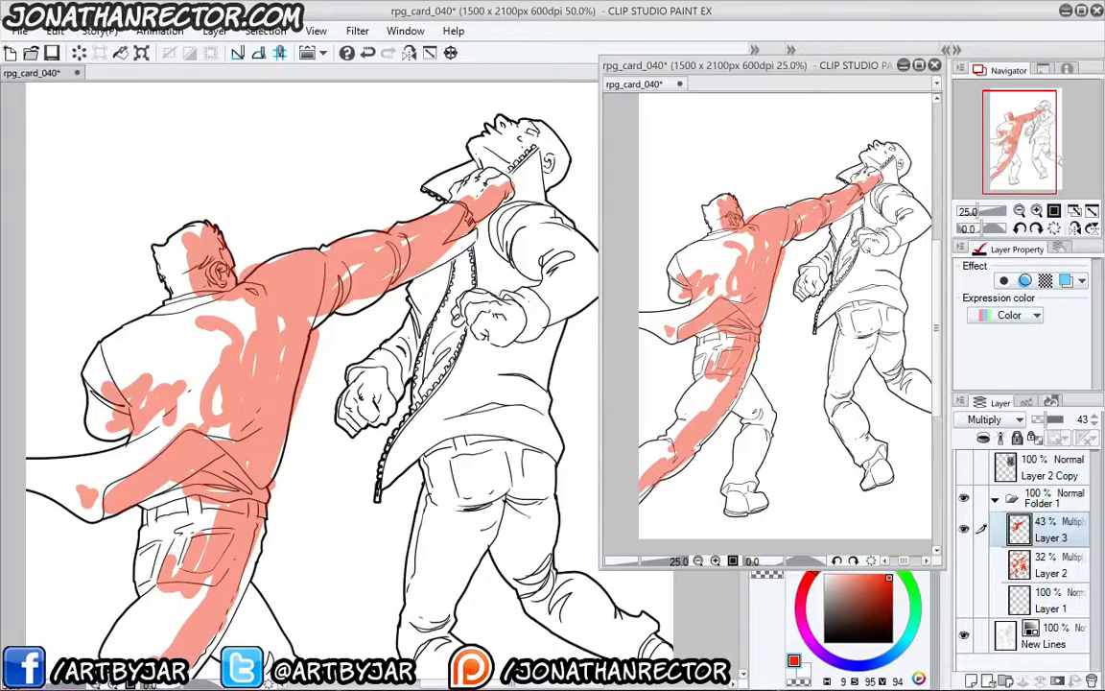
{"action": "mouse_move", "coordinate": [751, 374]}
{"action": "left_mouse_down"}
{"action": "mouse_move", "coordinate": [771, 410]}
{"action": "mouse_move", "coordinate": [733, 503]}
{"action": "mouse_move", "coordinate": [763, 502]}
{"action": "left_mouse_up"}
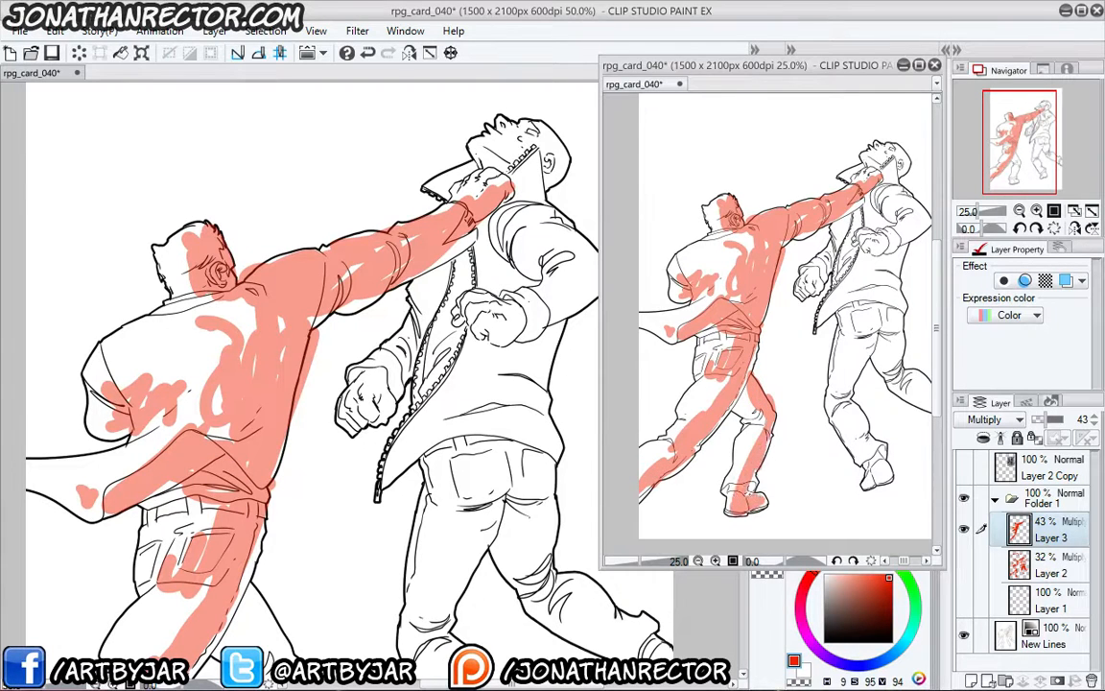
- Try the same broad red shadow pattern on the struck man's head, jacket and trousers
{"action": "mouse_move", "coordinate": [903, 159]}
{"action": "left_mouse_down"}
{"action": "mouse_move", "coordinate": [875, 144]}
{"action": "mouse_move", "coordinate": [887, 192]}
{"action": "mouse_move", "coordinate": [920, 204]}
{"action": "mouse_move", "coordinate": [923, 219]}
{"action": "mouse_move", "coordinate": [900, 242]}
{"action": "left_mouse_up"}
{"action": "mouse_move", "coordinate": [866, 205]}
{"action": "left_mouse_down"}
{"action": "mouse_move", "coordinate": [882, 222]}
{"action": "mouse_move", "coordinate": [871, 232]}
{"action": "left_mouse_up"}
{"action": "mouse_move", "coordinate": [900, 252]}
{"action": "left_mouse_down"}
{"action": "mouse_move", "coordinate": [894, 284]}
{"action": "mouse_move", "coordinate": [872, 278]}
{"action": "mouse_move", "coordinate": [836, 319]}
{"action": "mouse_move", "coordinate": [883, 288]}
{"action": "mouse_move", "coordinate": [899, 309]}
{"action": "mouse_move", "coordinate": [875, 328]}
{"action": "mouse_move", "coordinate": [851, 321]}
{"action": "mouse_move", "coordinate": [898, 349]}
{"action": "mouse_move", "coordinate": [893, 368]}
{"action": "mouse_move", "coordinate": [880, 338]}
{"action": "mouse_move", "coordinate": [844, 392]}
{"action": "mouse_move", "coordinate": [883, 470]}
{"action": "left_mouse_up"}
{"action": "left_click_drag", "start_coordinate": [906, 373], "coordinate": [918, 382]}
{"action": "left_click_drag", "start_coordinate": [837, 324], "coordinate": [813, 353]}
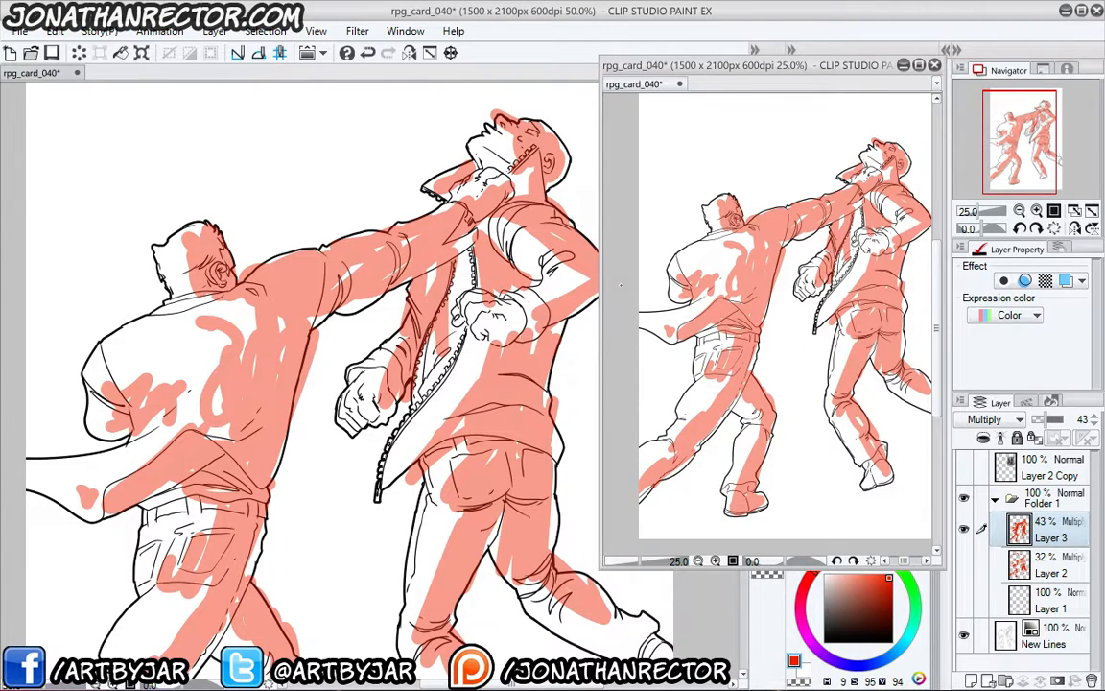
- Compare the two shadow versions by alternating the visibility of Layer 2 and Layer 3
{"action": "left_click", "coordinate": [963, 529]}
{"action": "left_click", "coordinate": [963, 564]}
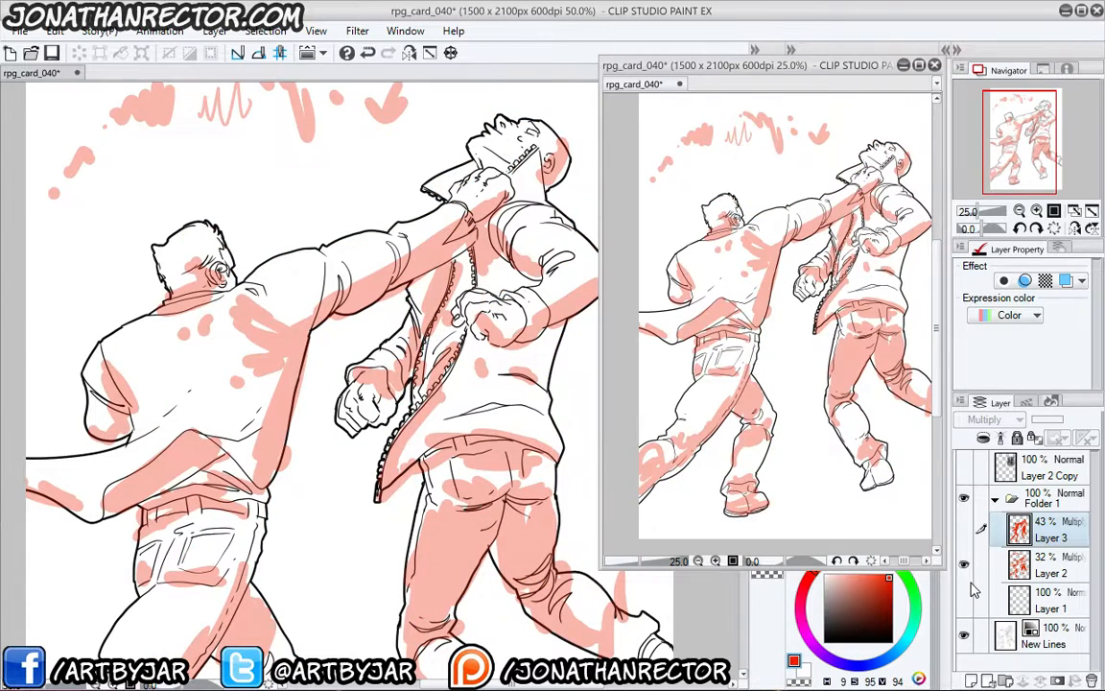
{"action": "left_click", "coordinate": [964, 565]}
{"action": "left_click", "coordinate": [964, 529]}
{"action": "left_click", "coordinate": [964, 529]}
{"action": "left_click", "coordinate": [964, 565]}
{"action": "left_click", "coordinate": [964, 565]}
{"action": "left_click", "coordinate": [965, 530]}
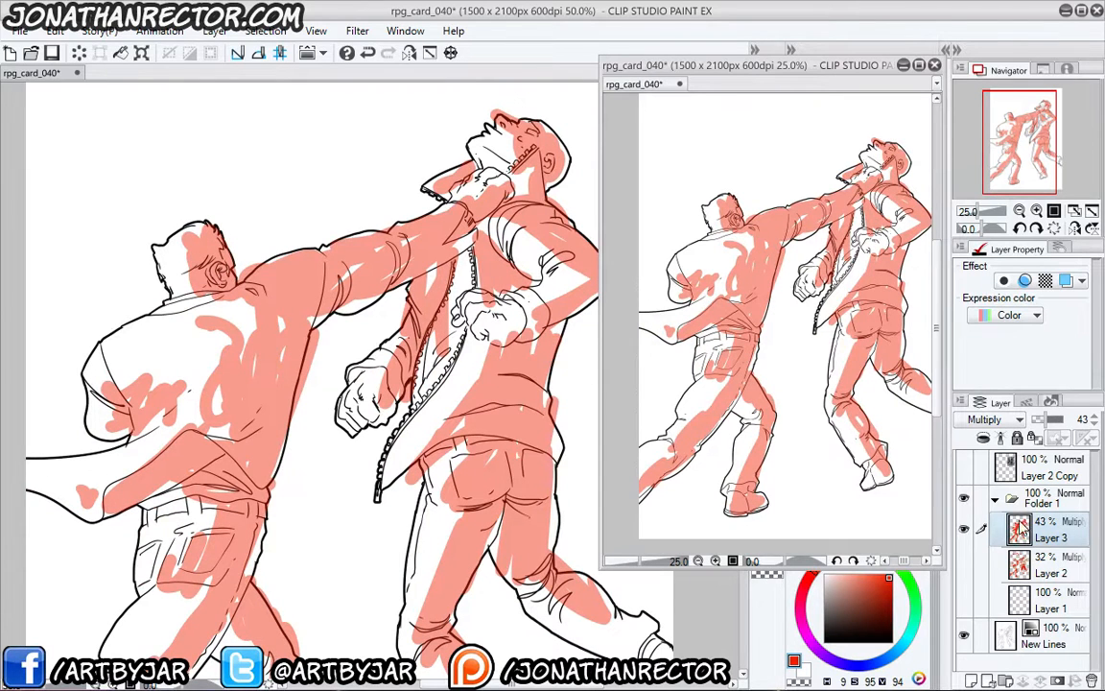
- Delete Layer 3 and show Layer 2 at 14% opacity, placed beneath Layer 1
{"action": "left_click", "coordinate": [1091, 679]}
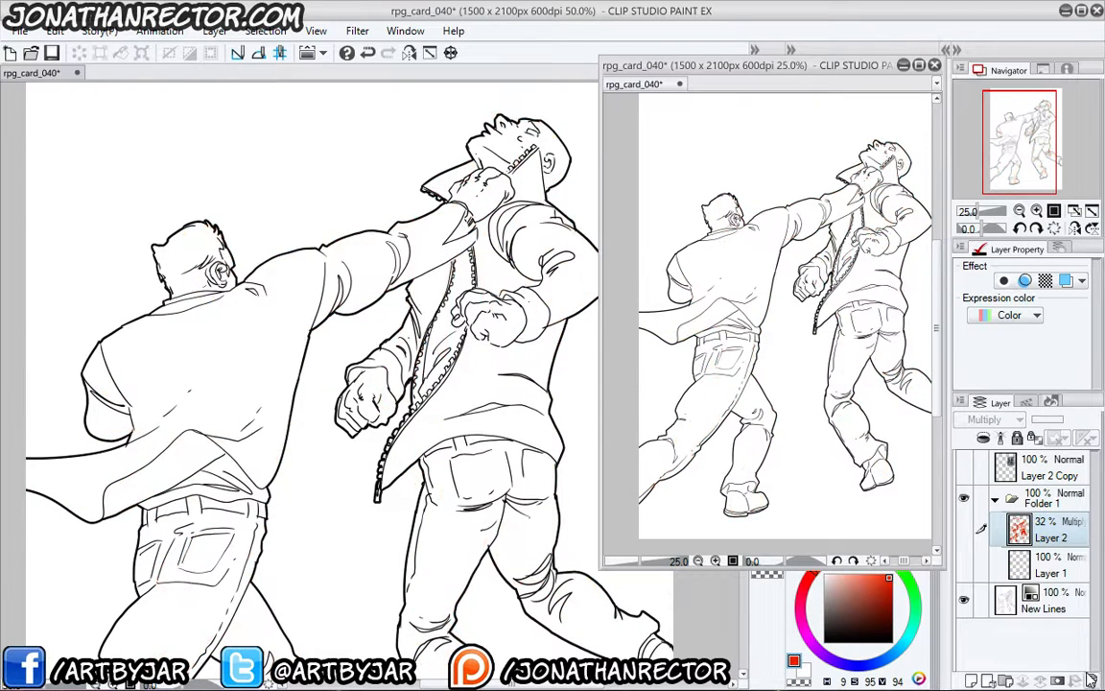
{"action": "left_click", "coordinate": [964, 529]}
{"action": "left_click_drag", "start_coordinate": [1046, 564], "coordinate": [1043, 518]}
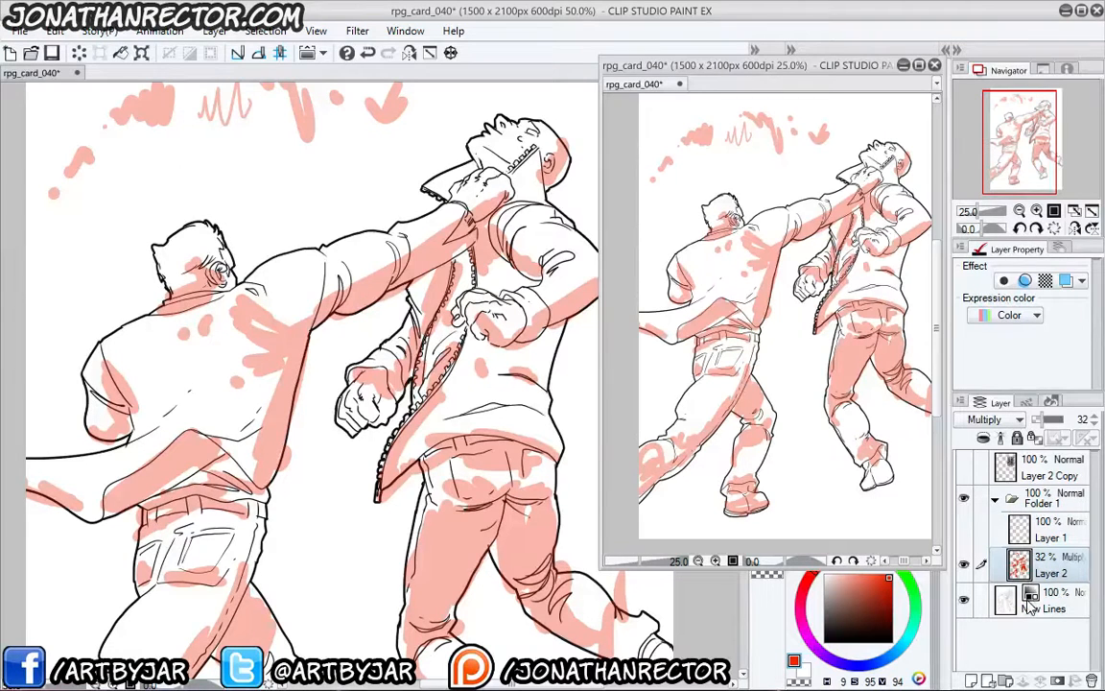
{"action": "left_click", "coordinate": [1038, 420]}
- Set the drawing colour to black and change Layer 1's expression colour to Gray
{"action": "left_click", "coordinate": [824, 642]}
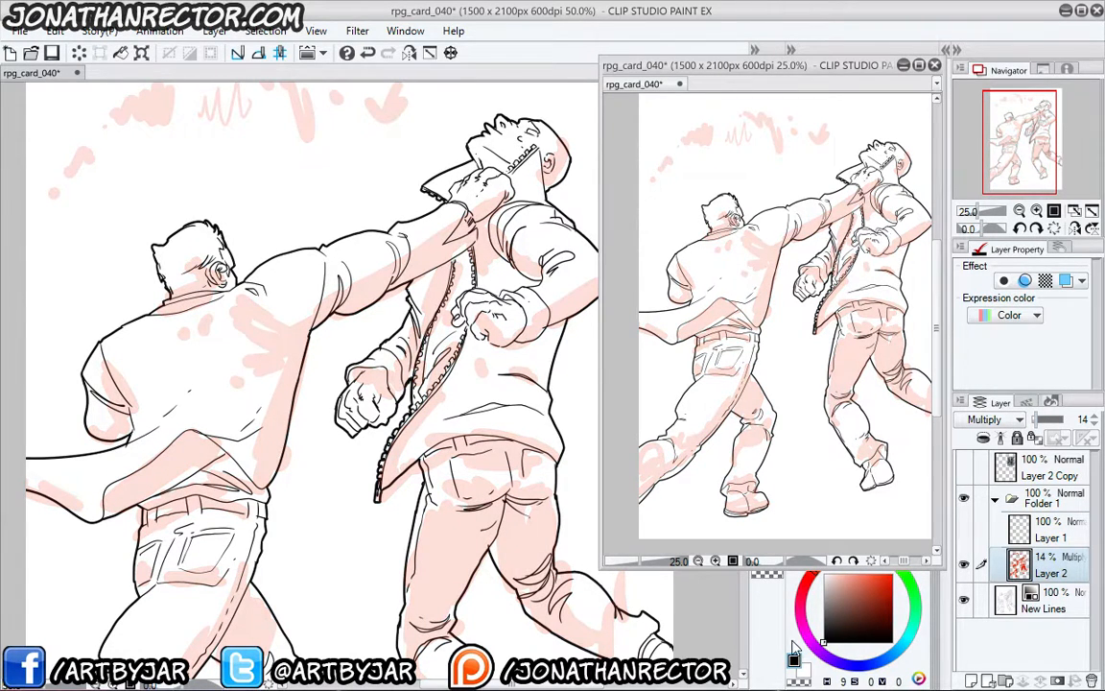
{"action": "left_click", "coordinate": [1031, 528]}
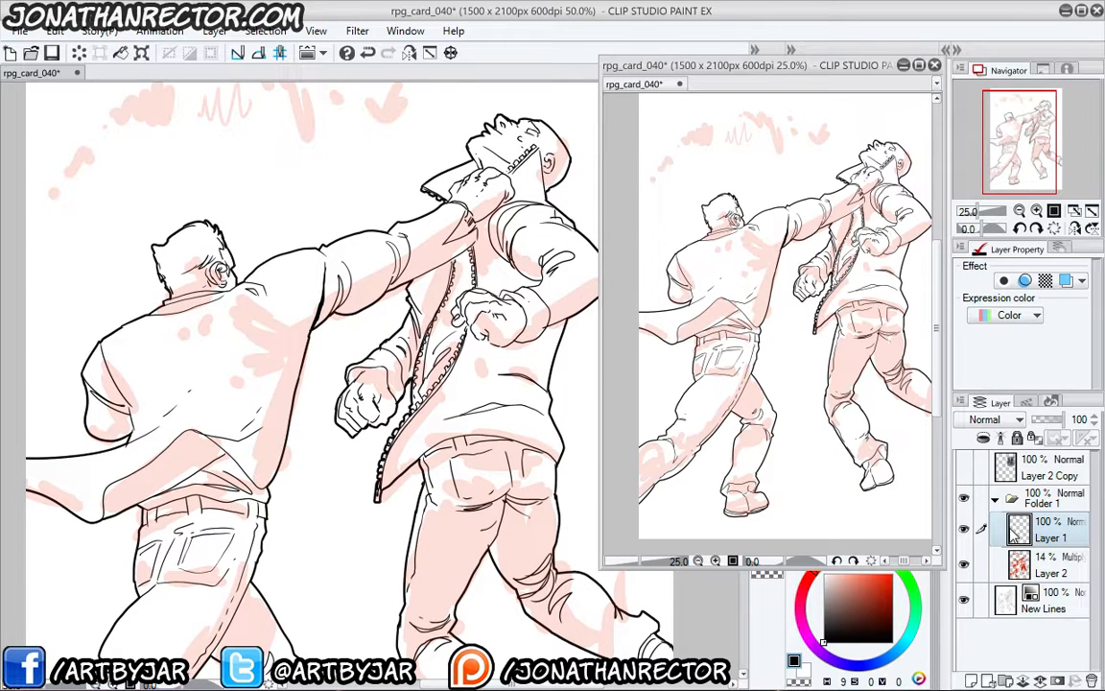
{"action": "left_click", "coordinate": [1022, 314]}
{"action": "left_click", "coordinate": [993, 358]}
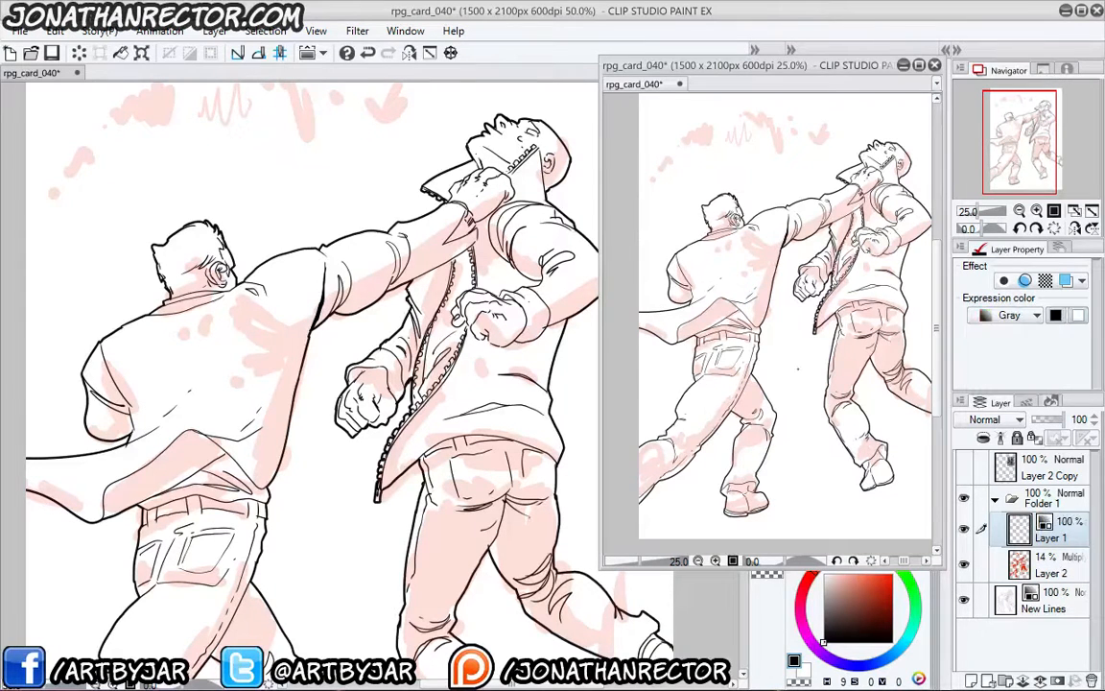
- Choose the JKInking 600dpi SMALL pen, hide the palettes and move the 25% view window clear of the figures
{"action": "left_click_drag", "start_coordinate": [764, 74], "coordinate": [489, 129]}
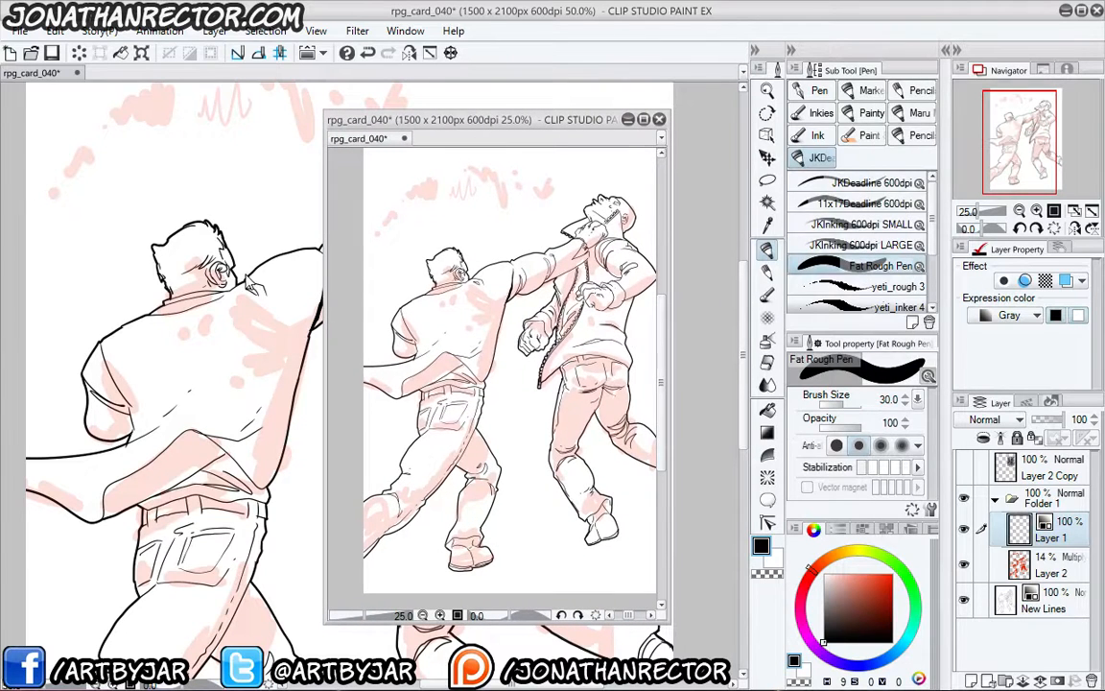
{"action": "key", "text": "e"}
{"action": "key", "text": "p"}
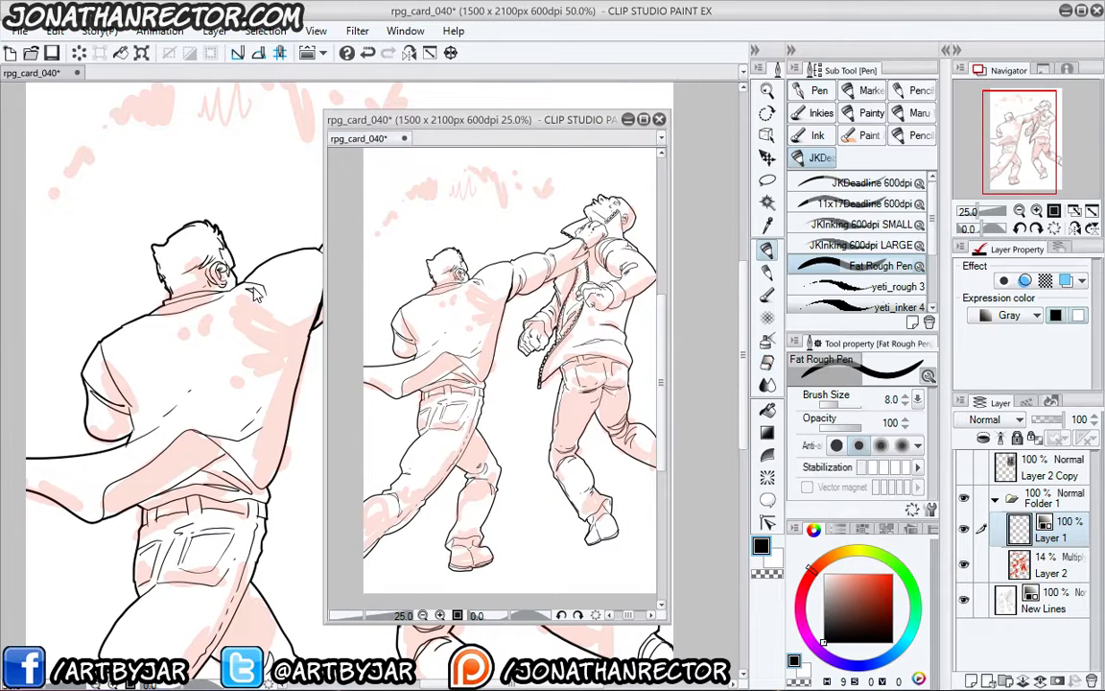
{"action": "left_click", "coordinate": [821, 226]}
{"action": "left_click_drag", "start_coordinate": [523, 120], "coordinate": [955, 50]}
{"action": "key", "text": "Tab"}
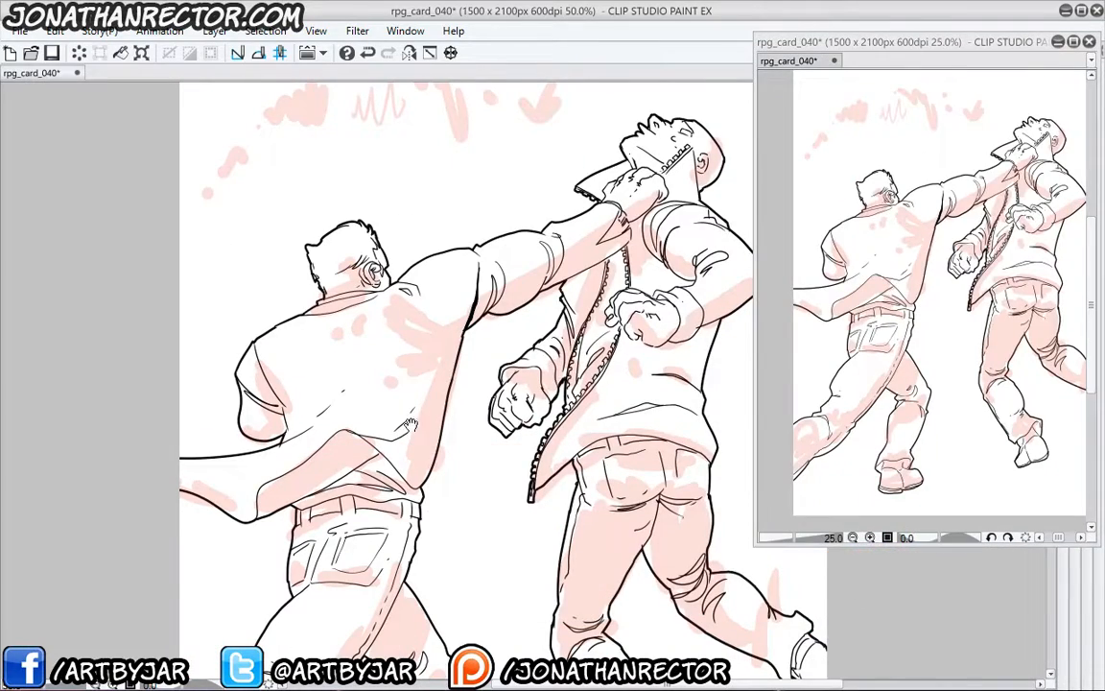
- Ink the shadow edge in black along the puncher's outstretched arm, from the armpit to the cuff
{"action": "scroll", "coordinate": [374, 388], "scroll_direction": "up", "scroll_amount": 2}
{"action": "left_click_drag", "start_coordinate": [436, 415], "coordinate": [297, 624]}
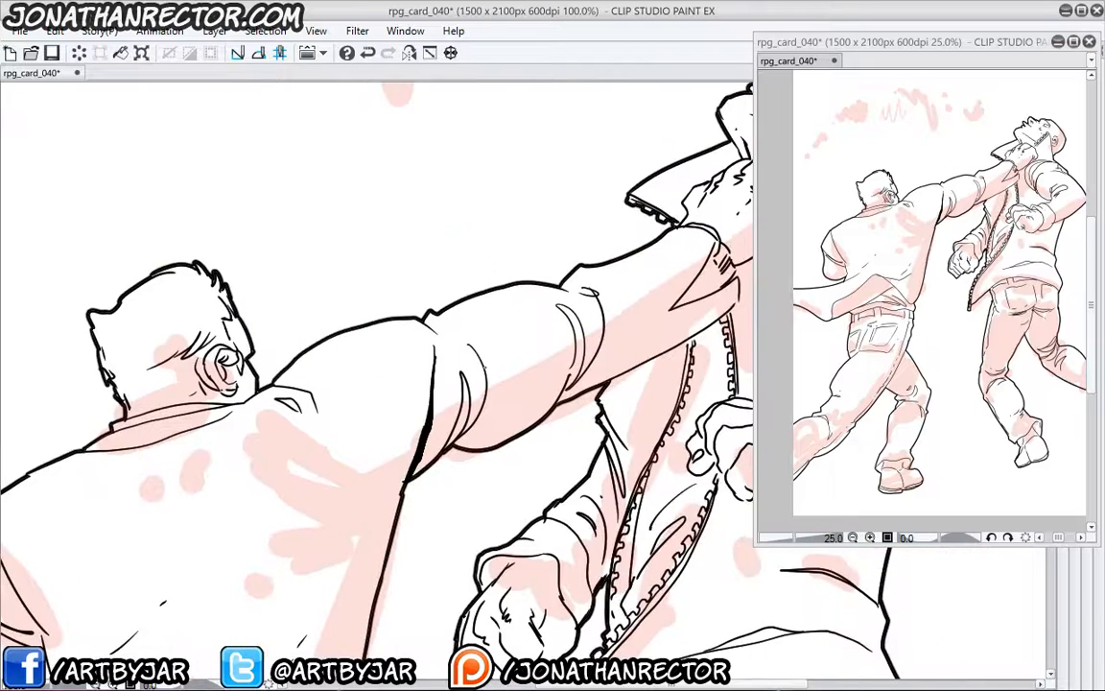
{"action": "left_click_drag", "start_coordinate": [495, 350], "coordinate": [375, 379]}
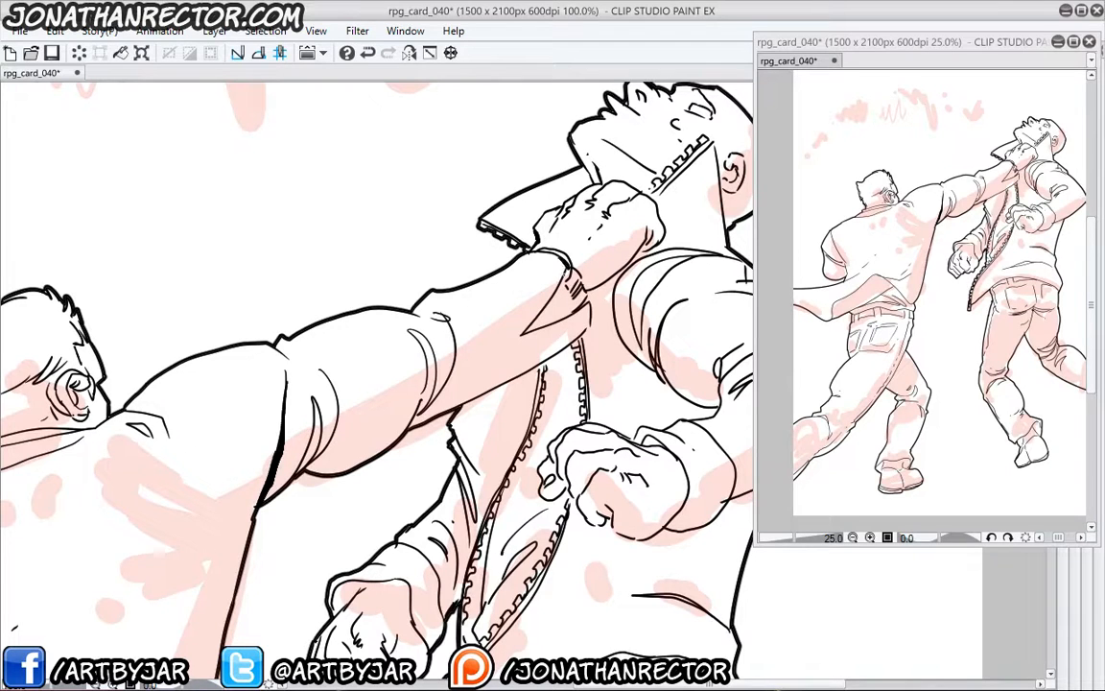
{"action": "left_click_drag", "start_coordinate": [568, 271], "coordinate": [525, 335]}
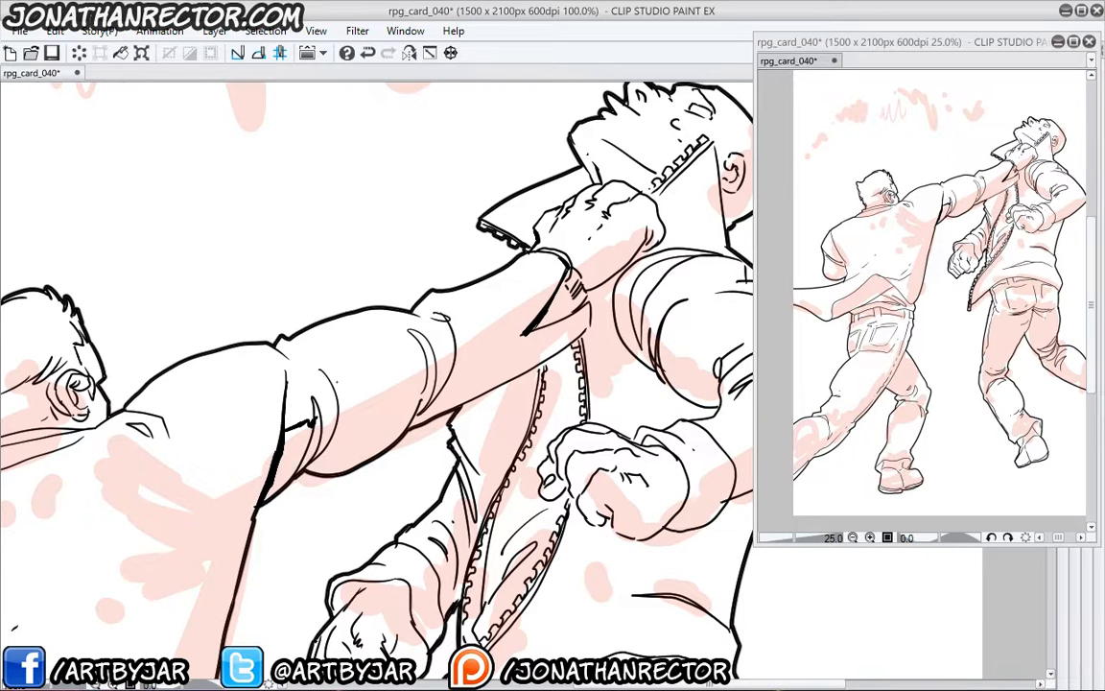
{"action": "mouse_move", "coordinate": [355, 382]}
{"action": "left_mouse_down"}
{"action": "mouse_move", "coordinate": [420, 362]}
{"action": "mouse_move", "coordinate": [431, 386]}
{"action": "mouse_move", "coordinate": [548, 290]}
{"action": "mouse_move", "coordinate": [516, 318]}
{"action": "left_mouse_up"}
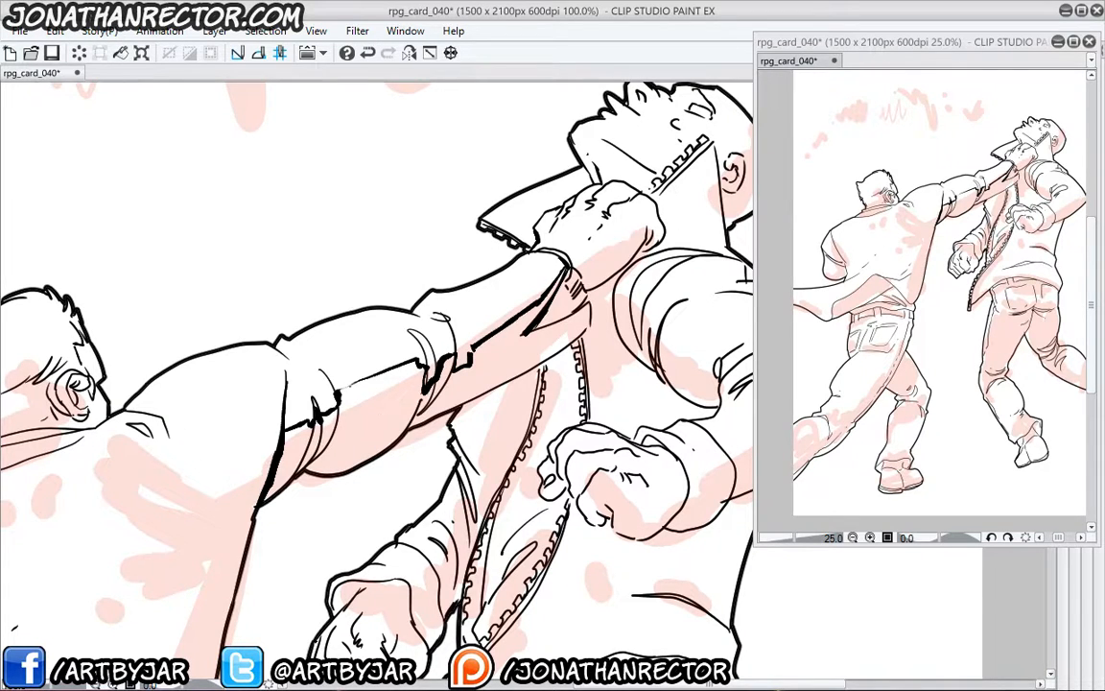
- Ink black fold marks on the puncher's sleeve and shoulder, and fill the shadow under the armpit solid black
{"action": "left_click_drag", "start_coordinate": [359, 367], "coordinate": [360, 382]}
{"action": "mouse_move", "coordinate": [308, 422]}
{"action": "left_mouse_down"}
{"action": "mouse_move", "coordinate": [283, 355]}
{"action": "mouse_move", "coordinate": [287, 398]}
{"action": "left_mouse_up"}
{"action": "mouse_move", "coordinate": [278, 385]}
{"action": "left_mouse_down"}
{"action": "mouse_move", "coordinate": [276, 399]}
{"action": "mouse_move", "coordinate": [269, 358]}
{"action": "left_mouse_up"}
{"action": "mouse_move", "coordinate": [270, 388]}
{"action": "left_mouse_down"}
{"action": "mouse_move", "coordinate": [267, 427]}
{"action": "mouse_move", "coordinate": [259, 392]}
{"action": "mouse_move", "coordinate": [210, 365]}
{"action": "left_mouse_up"}
{"action": "left_click", "coordinate": [267, 429]}
{"action": "left_click", "coordinate": [263, 413]}
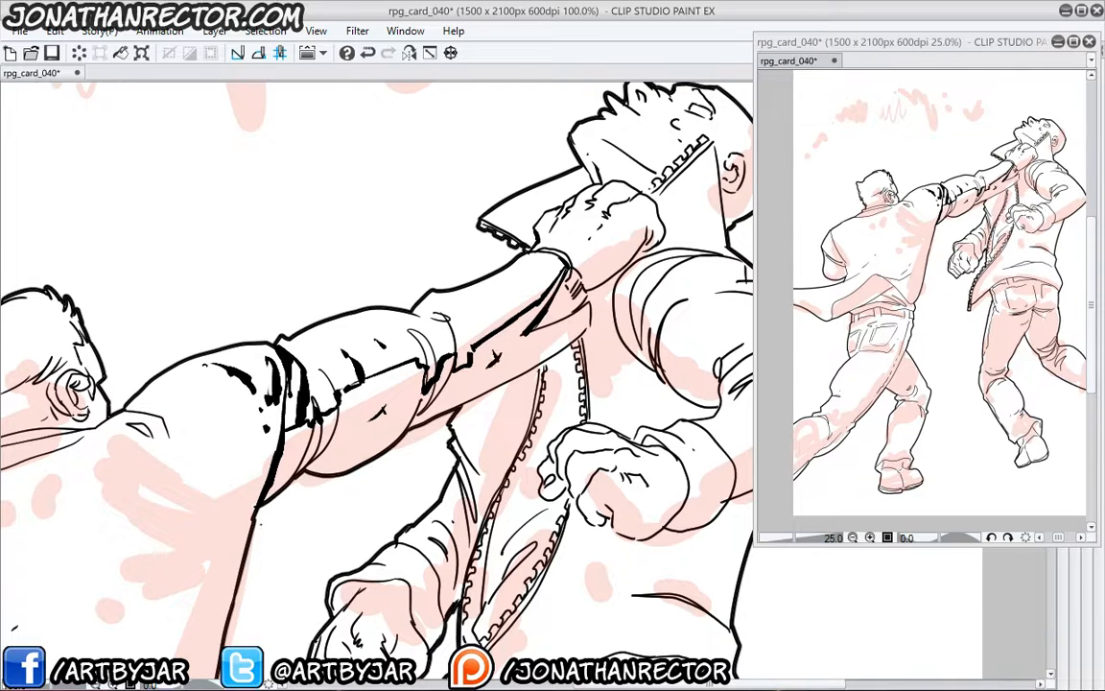
{"action": "left_click_drag", "start_coordinate": [364, 462], "coordinate": [391, 453]}
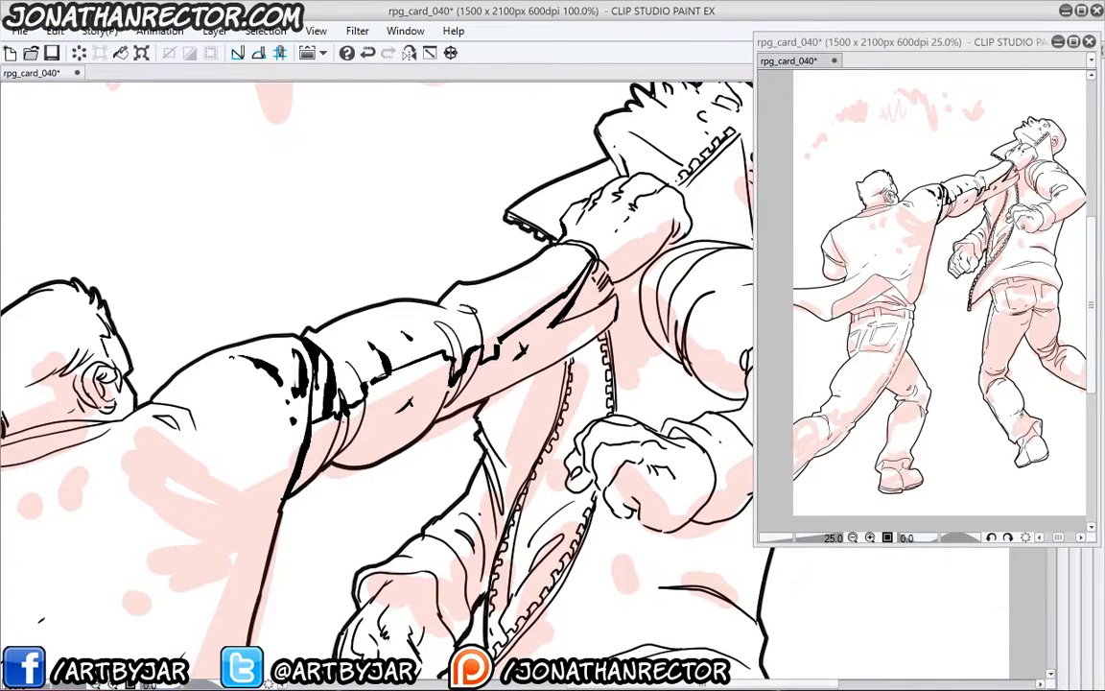
{"action": "left_click", "coordinate": [329, 425]}
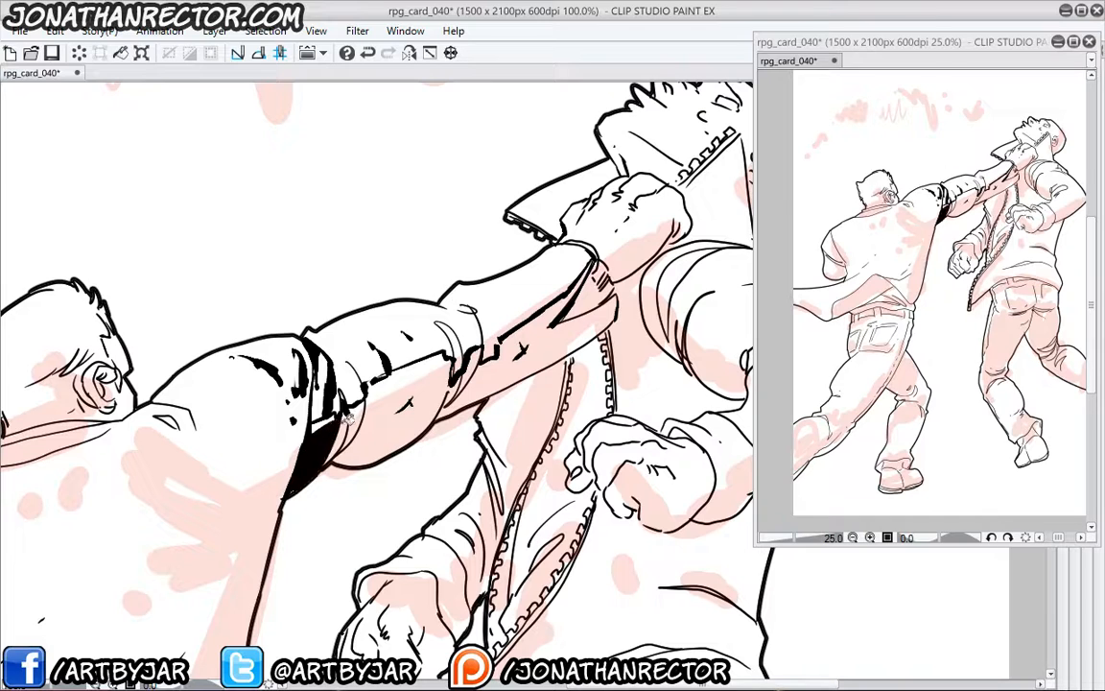
- Fill the shadow along the underside of the puncher's outstretched arm solid black, from the armpit to the cuff
{"action": "left_click", "coordinate": [348, 419]}
{"action": "left_click", "coordinate": [363, 414]}
{"action": "left_click", "coordinate": [389, 386]}
{"action": "left_click", "coordinate": [385, 405]}
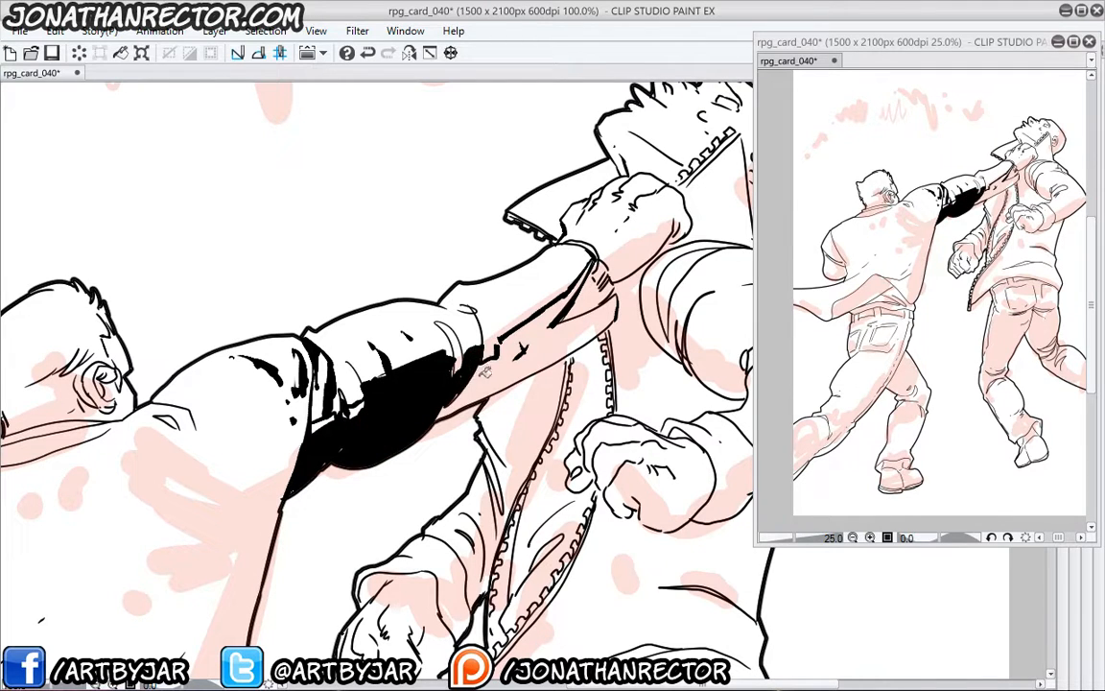
{"action": "left_click", "coordinate": [449, 324]}
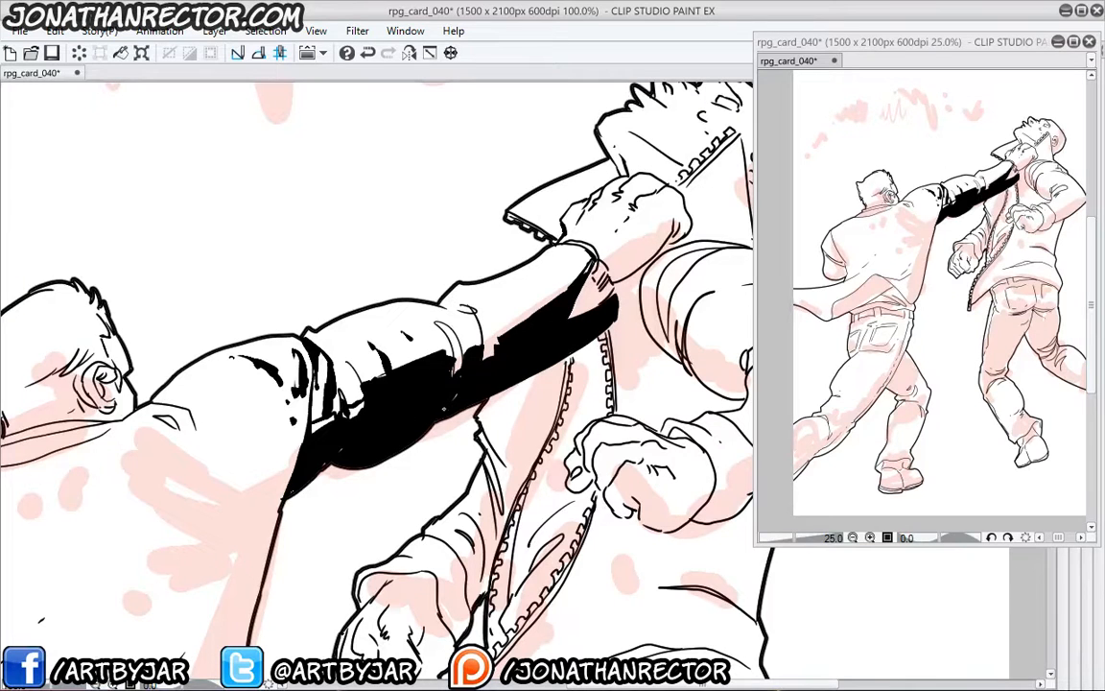
- Ink black shadow inside the puncher's ear and fill the nape and lower hair down to the collar
{"action": "left_click_drag", "start_coordinate": [340, 467], "coordinate": [307, 475]}
{"action": "left_click_drag", "start_coordinate": [163, 562], "coordinate": [342, 468]}
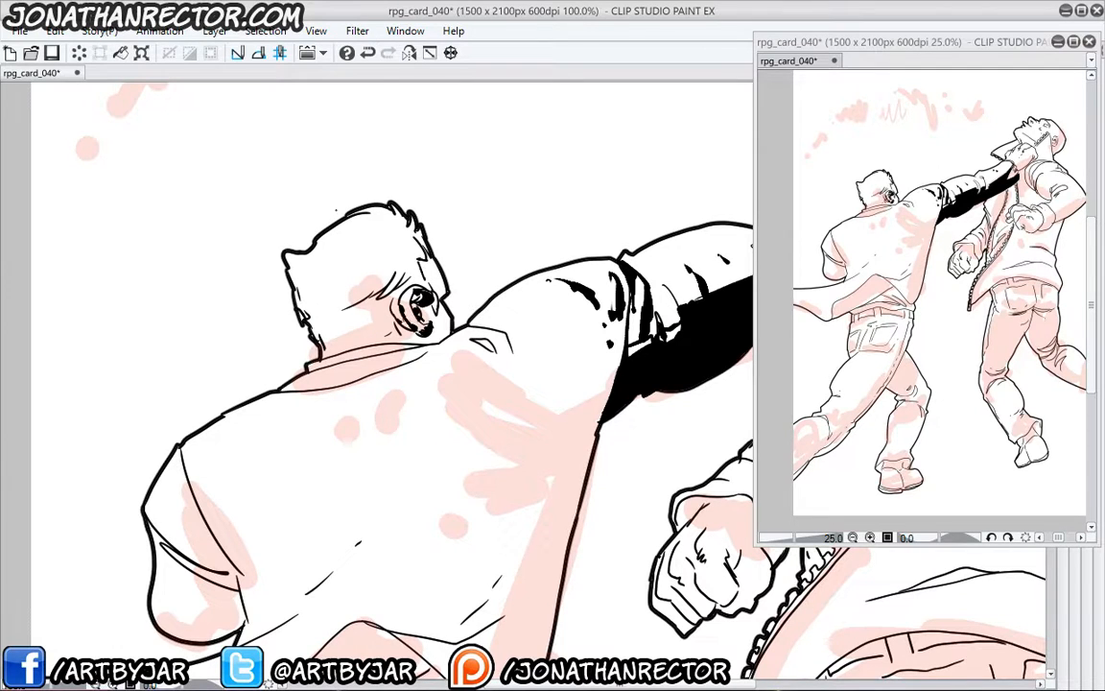
{"action": "mouse_move", "coordinate": [350, 343]}
{"action": "left_mouse_down"}
{"action": "mouse_move", "coordinate": [388, 331]}
{"action": "mouse_move", "coordinate": [389, 277]}
{"action": "left_mouse_up"}
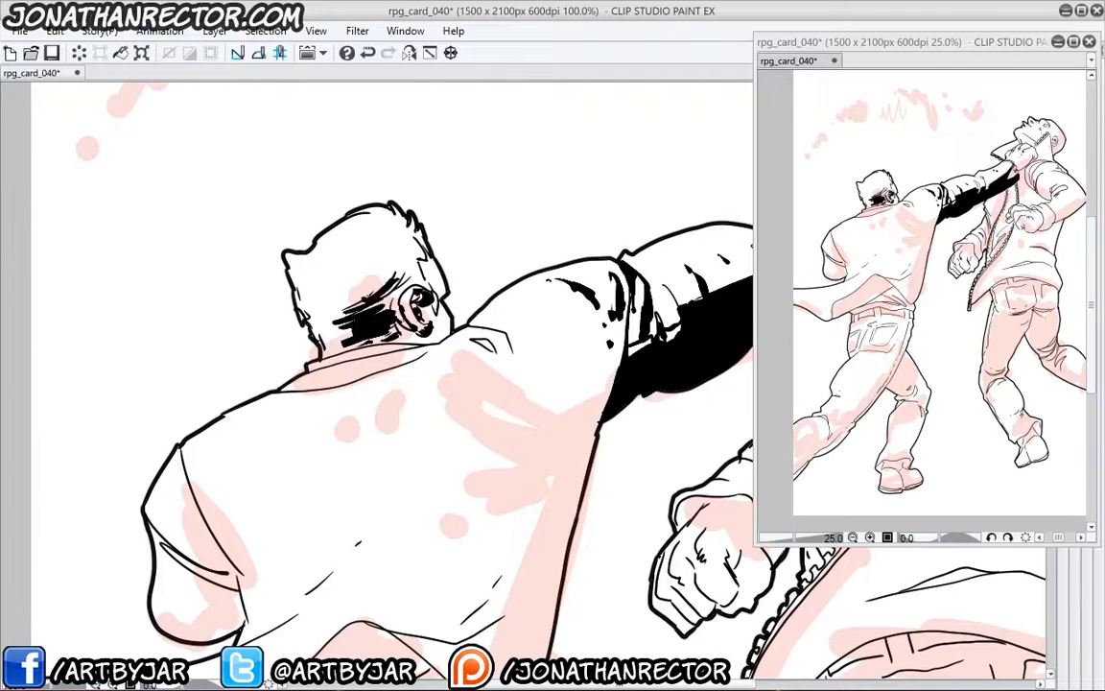
{"action": "mouse_move", "coordinate": [312, 322]}
{"action": "left_mouse_down"}
{"action": "mouse_move", "coordinate": [350, 305]}
{"action": "mouse_move", "coordinate": [350, 319]}
{"action": "mouse_move", "coordinate": [379, 317]}
{"action": "mouse_move", "coordinate": [375, 294]}
{"action": "left_mouse_up"}
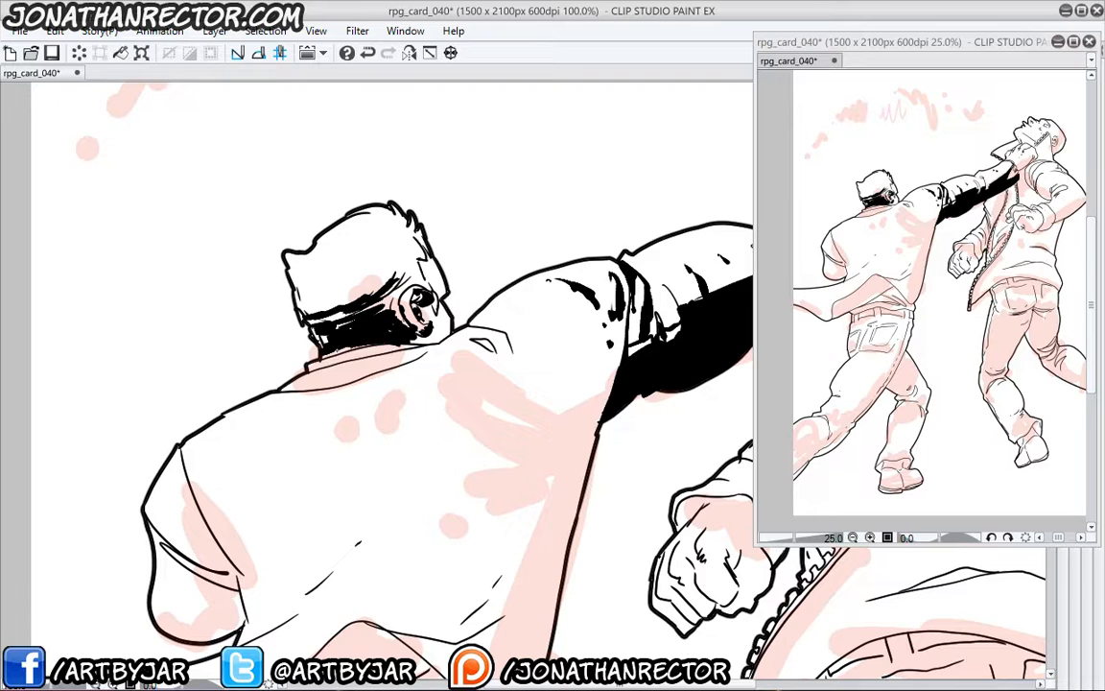
{"action": "left_click_drag", "start_coordinate": [319, 357], "coordinate": [351, 347]}
- Ink rough black hair strokes across the back of the puncher's head, breaking into small flecks near the crown
{"action": "left_click_drag", "start_coordinate": [348, 248], "coordinate": [376, 229]}
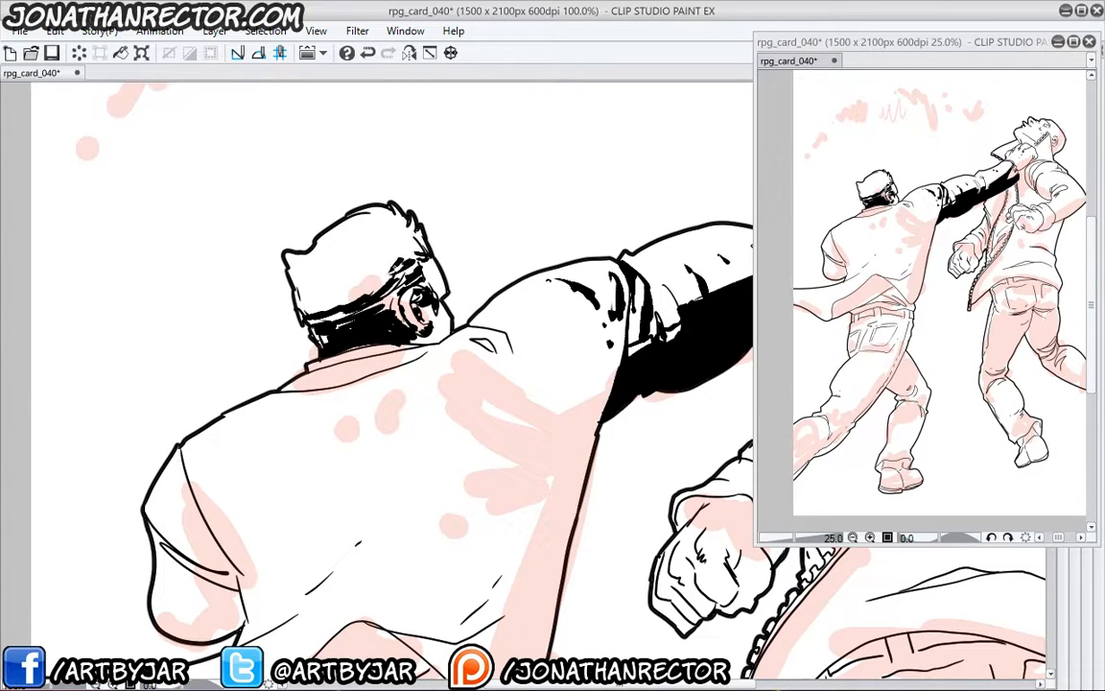
{"action": "left_click_drag", "start_coordinate": [317, 261], "coordinate": [363, 231]}
{"action": "mouse_move", "coordinate": [289, 276]}
{"action": "left_mouse_down"}
{"action": "mouse_move", "coordinate": [346, 253]}
{"action": "mouse_move", "coordinate": [298, 266]}
{"action": "mouse_move", "coordinate": [338, 246]}
{"action": "left_mouse_up"}
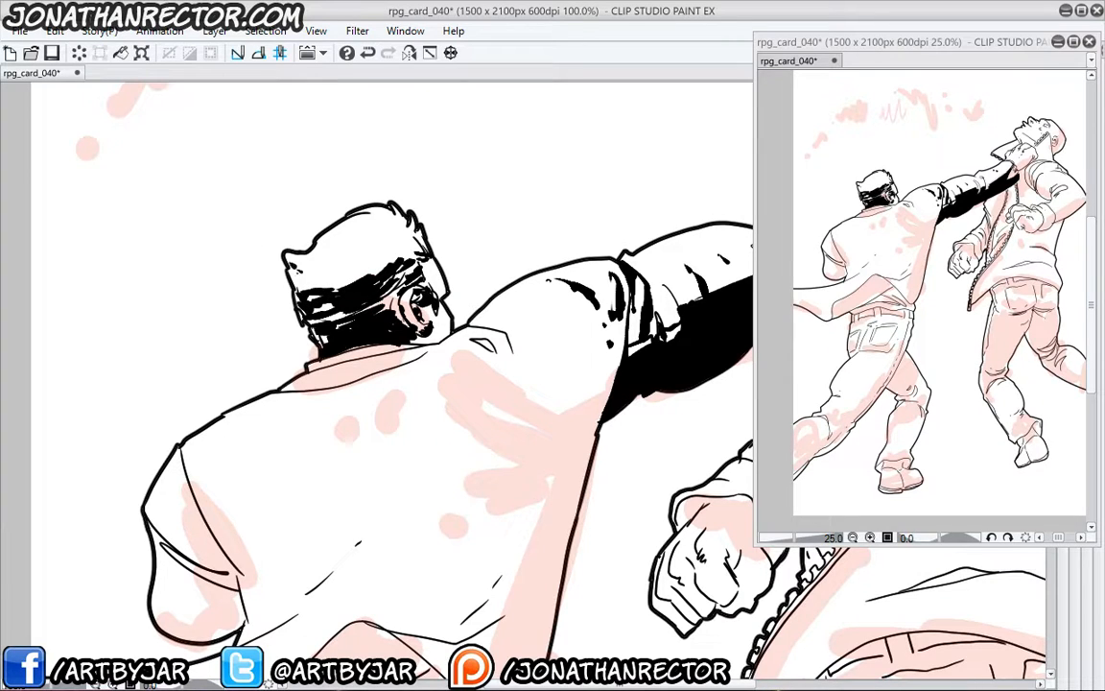
{"action": "left_click_drag", "start_coordinate": [414, 235], "coordinate": [422, 253]}
{"action": "mouse_move", "coordinate": [374, 201]}
{"action": "left_mouse_down"}
{"action": "mouse_move", "coordinate": [316, 254]}
{"action": "mouse_move", "coordinate": [266, 260]}
{"action": "mouse_move", "coordinate": [273, 255]}
{"action": "left_mouse_up"}
{"action": "left_click_drag", "start_coordinate": [337, 221], "coordinate": [331, 229]}
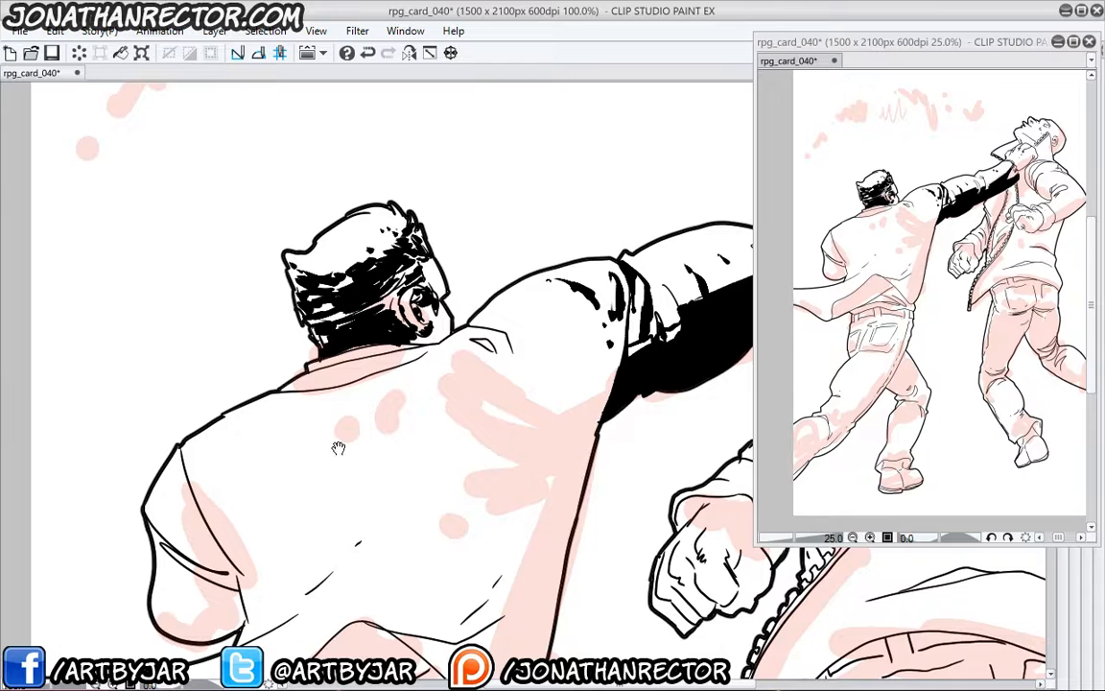
- Thicken the puncher's lower collar line and ink the fold marks and curved armpit crease on his punching shoulder
{"action": "left_click_drag", "start_coordinate": [338, 448], "coordinate": [425, 424]}
{"action": "mouse_move", "coordinate": [502, 336]}
{"action": "left_mouse_down"}
{"action": "mouse_move", "coordinate": [442, 361]}
{"action": "mouse_move", "coordinate": [363, 371]}
{"action": "left_mouse_up"}
{"action": "mouse_move", "coordinate": [366, 313]}
{"action": "left_mouse_down"}
{"action": "mouse_move", "coordinate": [462, 288]}
{"action": "mouse_move", "coordinate": [421, 286]}
{"action": "left_mouse_up"}
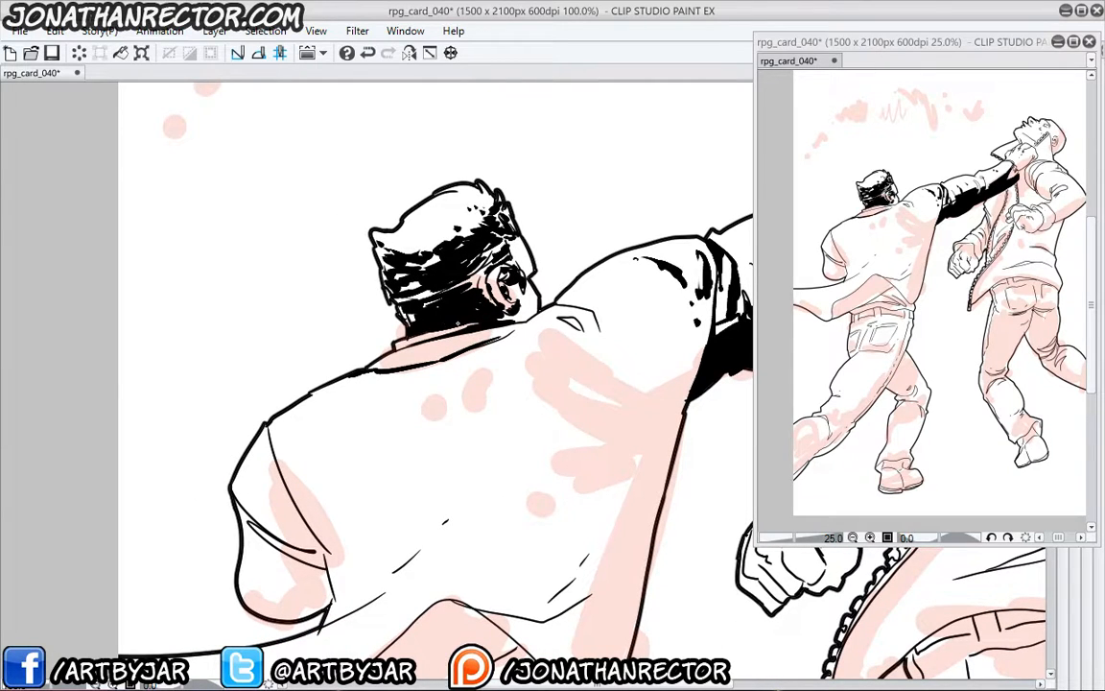
{"action": "left_click_drag", "start_coordinate": [419, 396], "coordinate": [283, 389]}
{"action": "mouse_move", "coordinate": [343, 311]}
{"action": "left_mouse_down"}
{"action": "mouse_move", "coordinate": [358, 298]}
{"action": "mouse_move", "coordinate": [455, 302]}
{"action": "mouse_move", "coordinate": [471, 342]}
{"action": "left_mouse_up"}
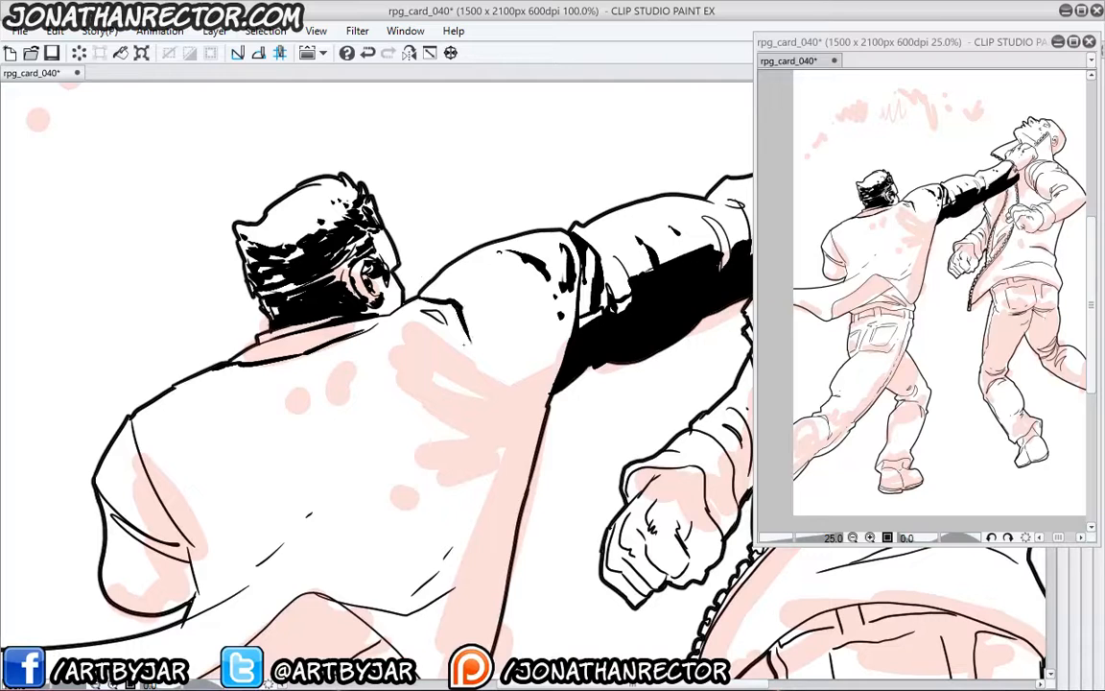
{"action": "mouse_move", "coordinate": [428, 310]}
{"action": "left_mouse_down"}
{"action": "mouse_move", "coordinate": [447, 322]}
{"action": "mouse_move", "coordinate": [441, 316]}
{"action": "left_mouse_up"}
{"action": "left_click_drag", "start_coordinate": [376, 398], "coordinate": [371, 369]}
{"action": "left_click_drag", "start_coordinate": [471, 356], "coordinate": [553, 332]}
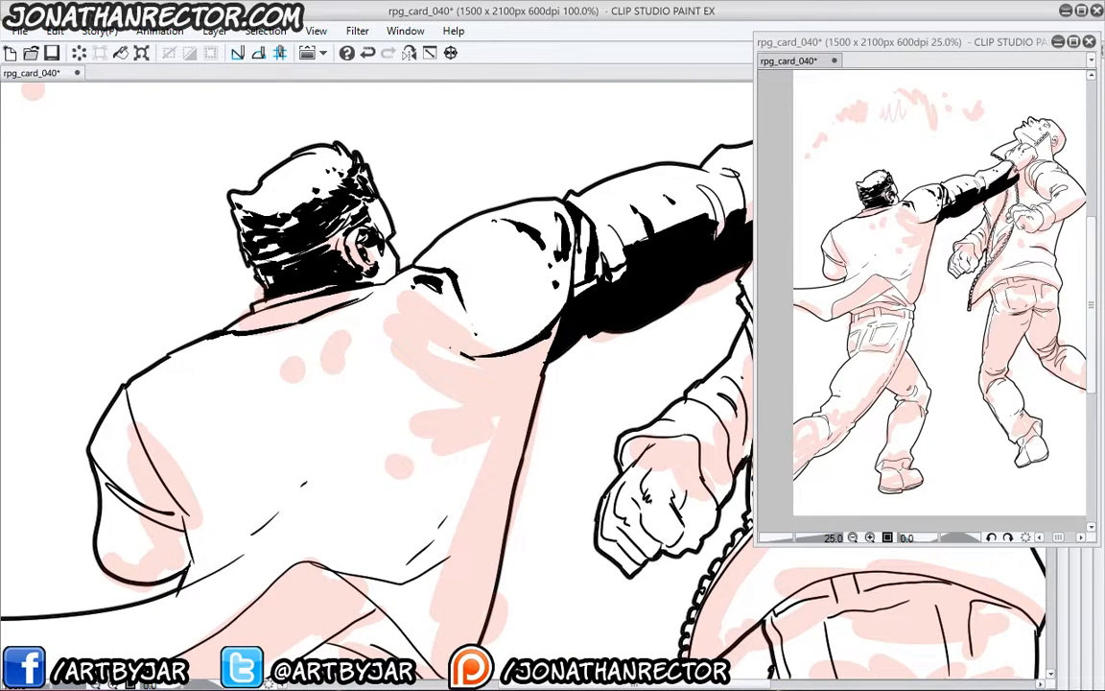
- Ink jagged black folds below the punching shoulder and run the shadow edge down the side of the back to the hem
{"action": "mouse_move", "coordinate": [458, 353]}
{"action": "left_mouse_down"}
{"action": "mouse_move", "coordinate": [428, 336]}
{"action": "mouse_move", "coordinate": [399, 273]}
{"action": "mouse_move", "coordinate": [418, 346]}
{"action": "mouse_move", "coordinate": [449, 369]}
{"action": "left_mouse_up"}
{"action": "left_click_drag", "start_coordinate": [440, 359], "coordinate": [493, 370]}
{"action": "mouse_move", "coordinate": [493, 370]}
{"action": "left_mouse_down"}
{"action": "mouse_move", "coordinate": [452, 388]}
{"action": "mouse_move", "coordinate": [402, 377]}
{"action": "mouse_move", "coordinate": [477, 357]}
{"action": "left_mouse_up"}
{"action": "mouse_move", "coordinate": [360, 350]}
{"action": "left_mouse_down"}
{"action": "mouse_move", "coordinate": [384, 287]}
{"action": "mouse_move", "coordinate": [504, 368]}
{"action": "mouse_move", "coordinate": [484, 440]}
{"action": "left_mouse_up"}
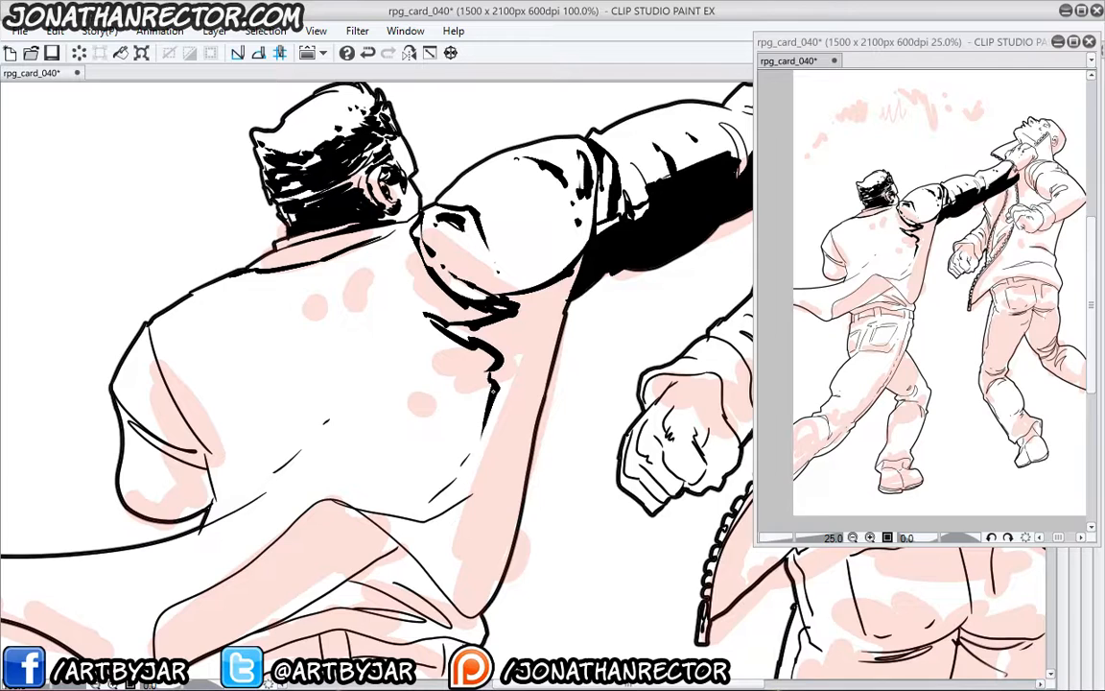
{"action": "mouse_move", "coordinate": [492, 384]}
{"action": "left_mouse_down"}
{"action": "mouse_move", "coordinate": [462, 556]}
{"action": "mouse_move", "coordinate": [438, 578]}
{"action": "left_mouse_up"}
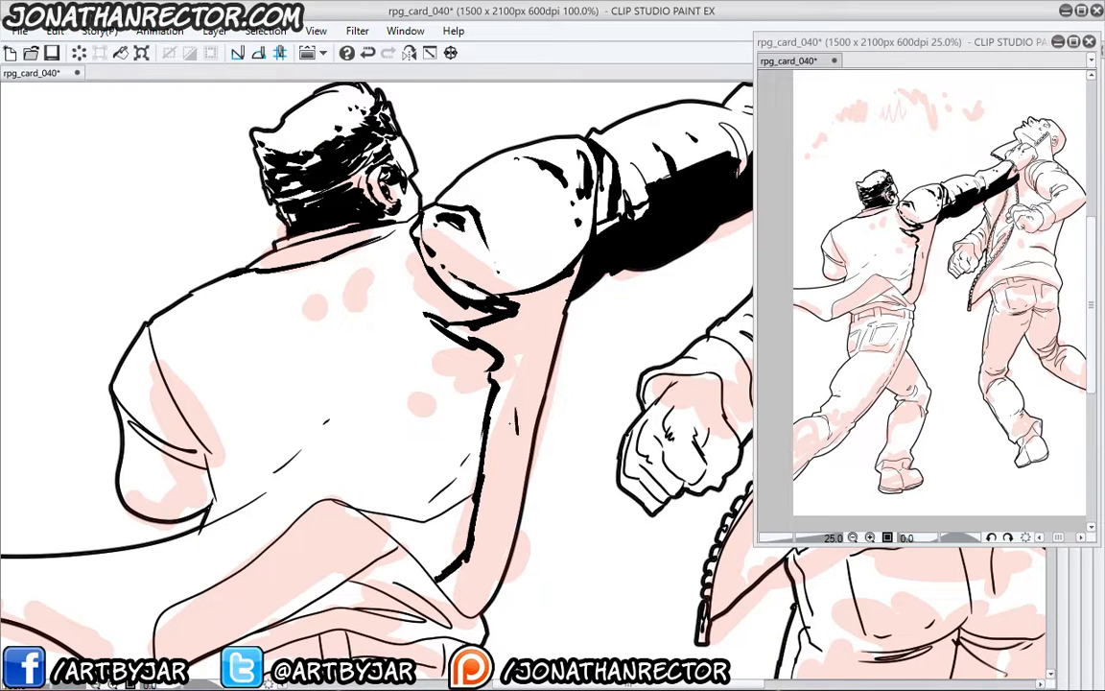
{"action": "left_click_drag", "start_coordinate": [249, 407], "coordinate": [268, 435]}
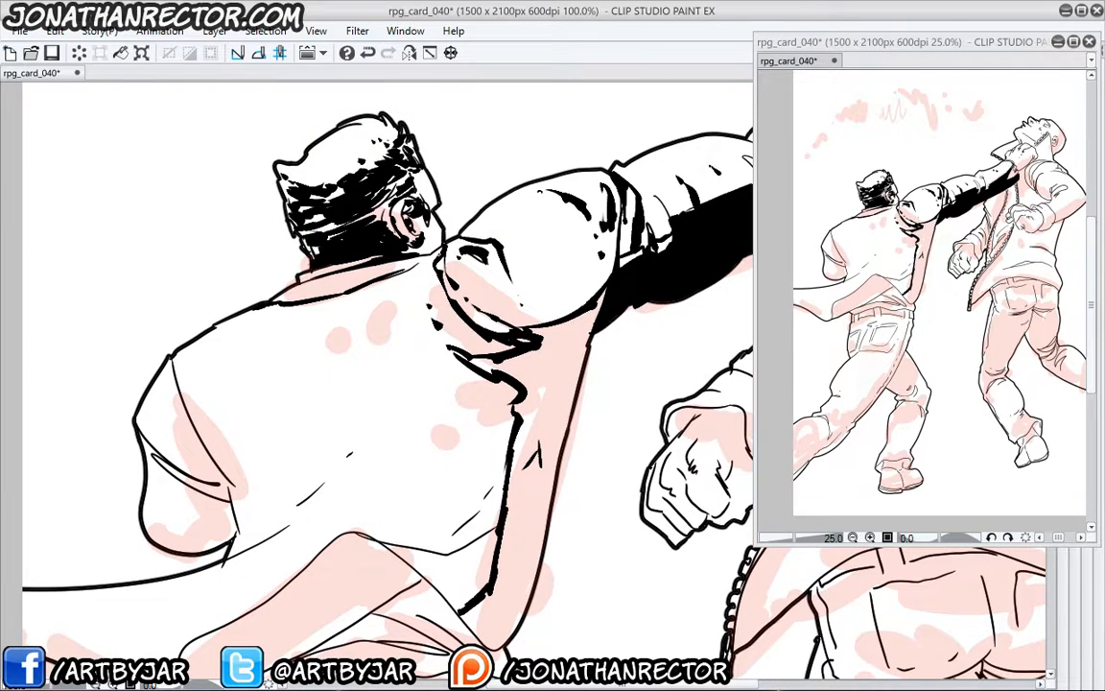
- Ink a curved fold from the collar beside the shoulder and scatter black spots over the puncher's back
{"action": "mouse_move", "coordinate": [442, 252]}
{"action": "left_mouse_down"}
{"action": "mouse_move", "coordinate": [411, 283]}
{"action": "mouse_move", "coordinate": [403, 324]}
{"action": "left_mouse_up"}
{"action": "left_click_drag", "start_coordinate": [407, 340], "coordinate": [412, 349]}
{"action": "left_click_drag", "start_coordinate": [372, 314], "coordinate": [359, 322]}
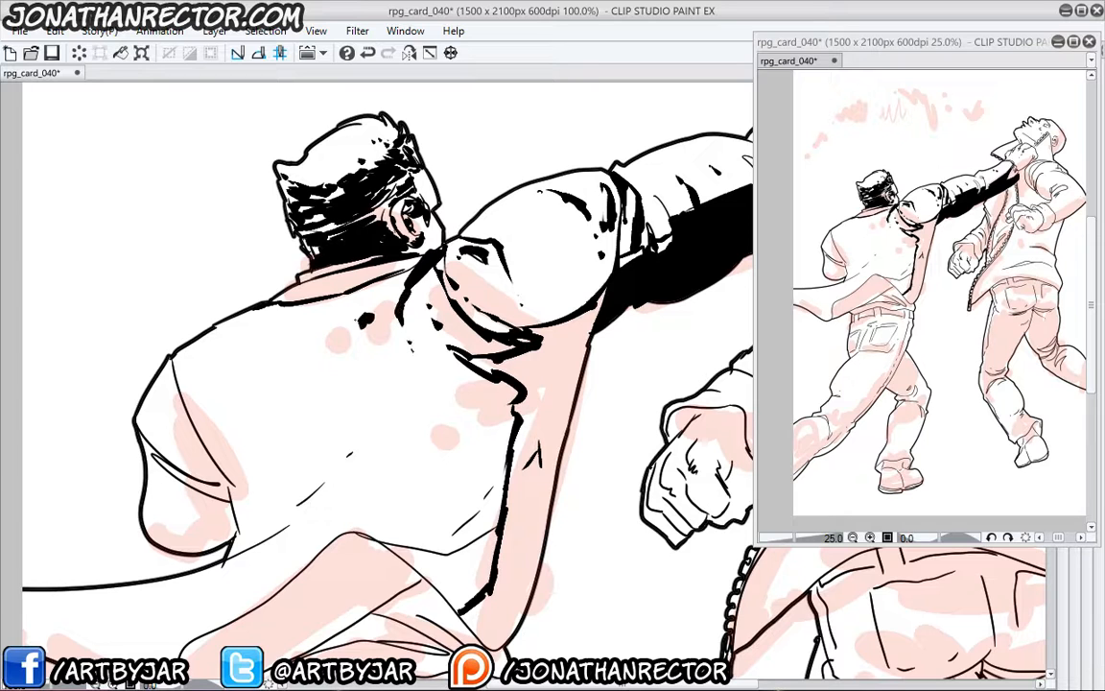
{"action": "mouse_move", "coordinate": [487, 439]}
{"action": "left_mouse_down"}
{"action": "mouse_move", "coordinate": [506, 440]}
{"action": "mouse_move", "coordinate": [478, 453]}
{"action": "left_mouse_up"}
{"action": "left_click", "coordinate": [454, 461]}
- Ink the black folds, shadow outline and fine hatching on the sleeve of the puncher's bent arm
{"action": "mouse_move", "coordinate": [212, 390]}
{"action": "left_mouse_down"}
{"action": "mouse_move", "coordinate": [267, 350]}
{"action": "mouse_move", "coordinate": [272, 314]}
{"action": "mouse_move", "coordinate": [290, 411]}
{"action": "left_mouse_up"}
{"action": "mouse_move", "coordinate": [243, 338]}
{"action": "left_mouse_down"}
{"action": "mouse_move", "coordinate": [288, 403]}
{"action": "mouse_move", "coordinate": [233, 388]}
{"action": "mouse_move", "coordinate": [284, 421]}
{"action": "mouse_move", "coordinate": [238, 413]}
{"action": "mouse_move", "coordinate": [232, 454]}
{"action": "mouse_move", "coordinate": [206, 439]}
{"action": "left_mouse_up"}
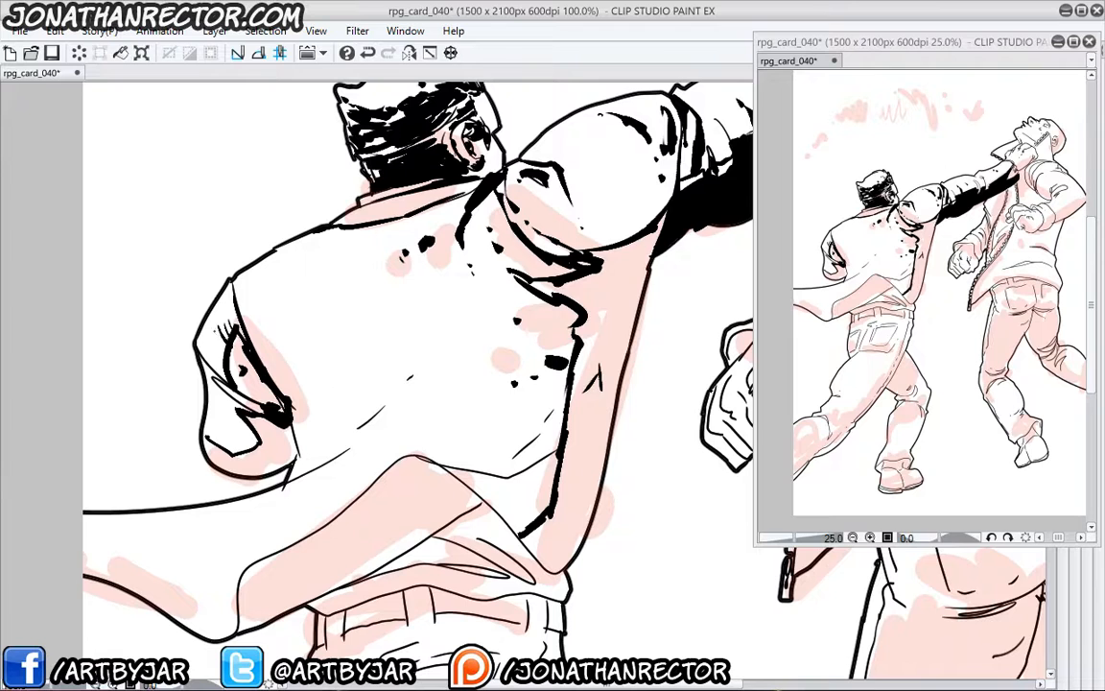
{"action": "left_click_drag", "start_coordinate": [218, 330], "coordinate": [227, 351]}
{"action": "left_click_drag", "start_coordinate": [212, 329], "coordinate": [219, 345]}
{"action": "left_click_drag", "start_coordinate": [300, 184], "coordinate": [305, 284]}
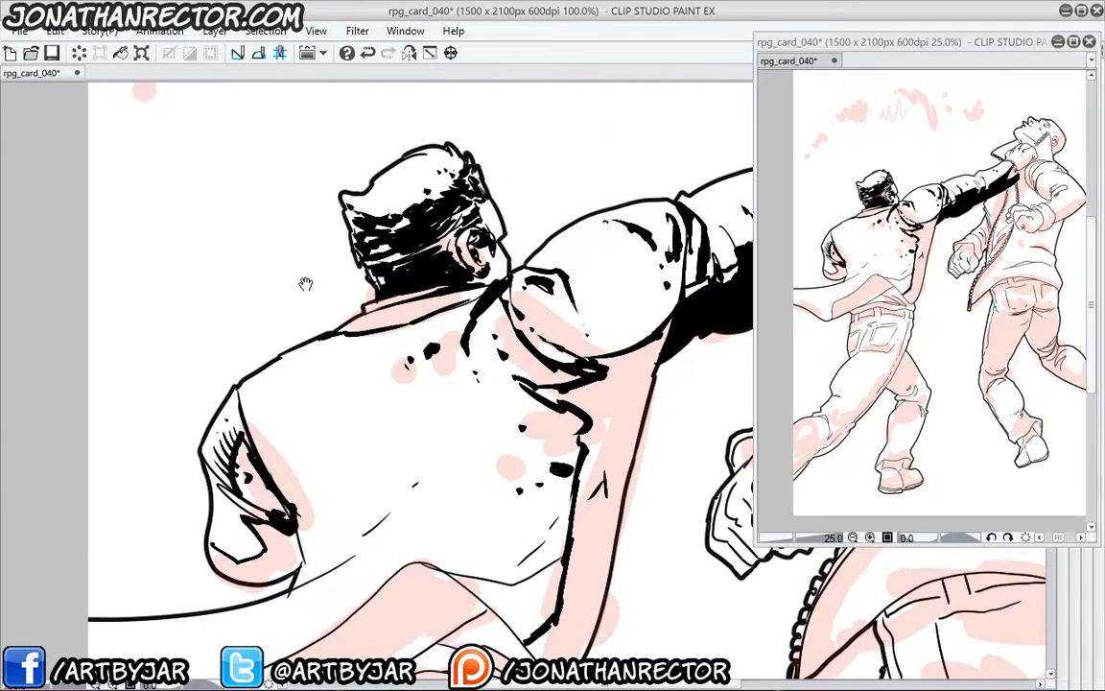
- Fill the shadow along the puncher's collar in black, below the nape
{"action": "left_click_drag", "start_coordinate": [320, 361], "coordinate": [336, 330]}
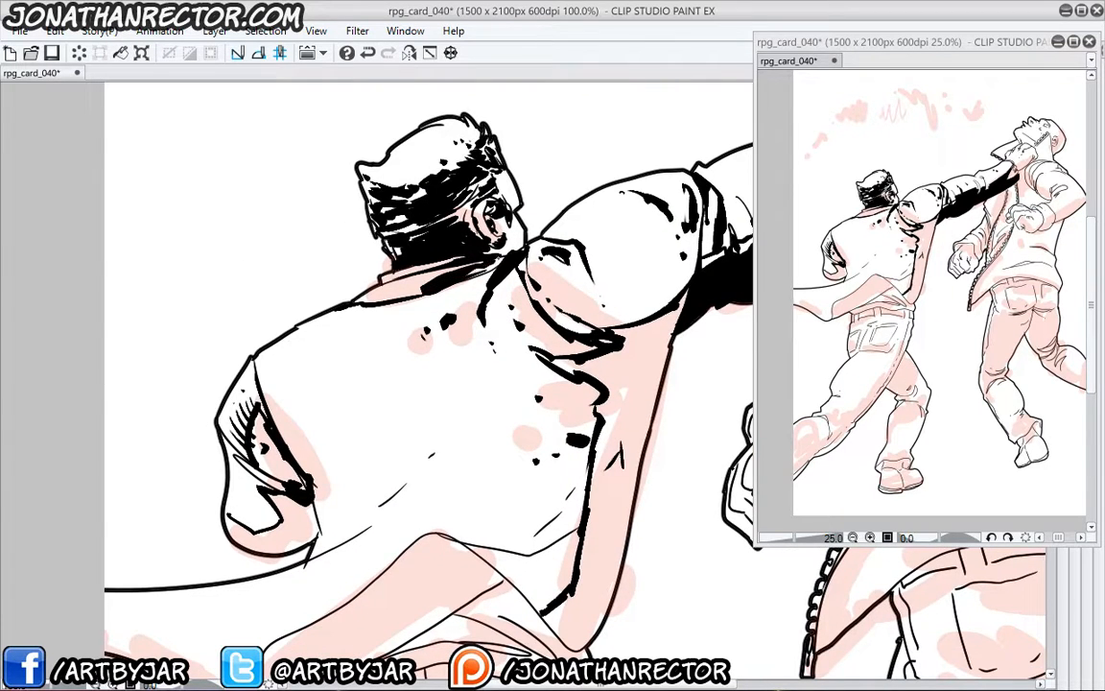
{"action": "left_click_drag", "start_coordinate": [486, 252], "coordinate": [399, 274]}
{"action": "left_click_drag", "start_coordinate": [436, 287], "coordinate": [395, 299]}
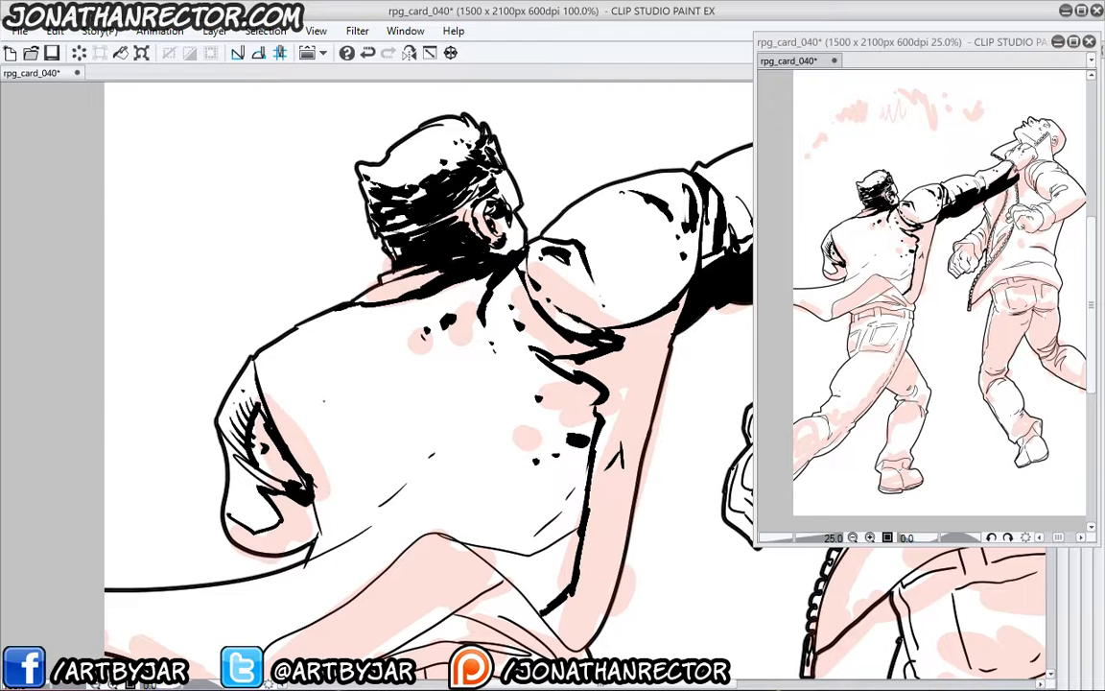
- Mark the underside of the puncher's flying shirt tail with an X and ink broken shadow lines and spots near its end
{"action": "mouse_move", "coordinate": [340, 420]}
{"action": "left_mouse_down"}
{"action": "mouse_move", "coordinate": [353, 284]}
{"action": "mouse_move", "coordinate": [336, 304]}
{"action": "left_mouse_up"}
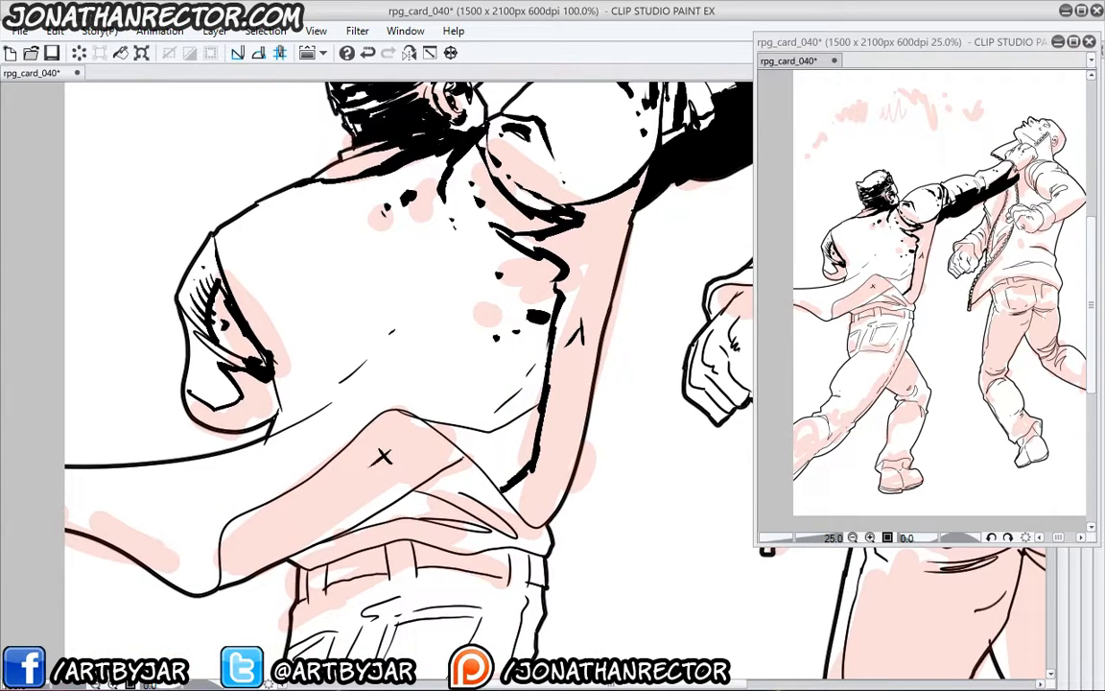
{"action": "left_click_drag", "start_coordinate": [383, 457], "coordinate": [414, 362]}
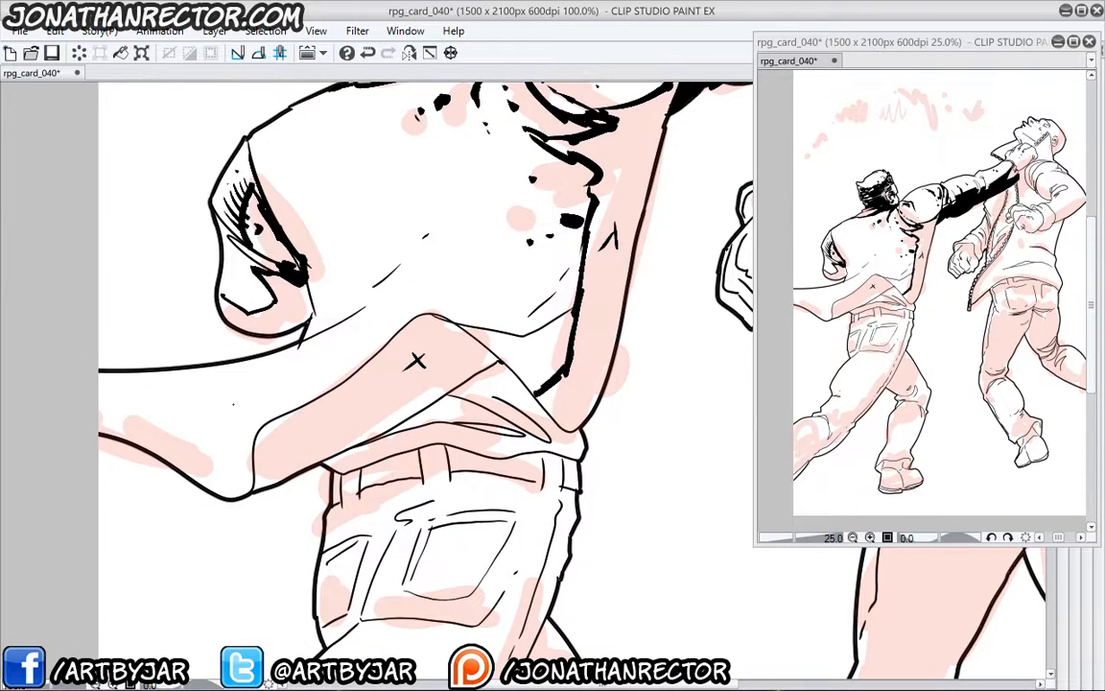
{"action": "left_click_drag", "start_coordinate": [241, 403], "coordinate": [187, 412]}
{"action": "left_click_drag", "start_coordinate": [171, 417], "coordinate": [100, 410]}
{"action": "left_click_drag", "start_coordinate": [198, 442], "coordinate": [177, 441]}
{"action": "left_click_drag", "start_coordinate": [146, 438], "coordinate": [153, 440]}
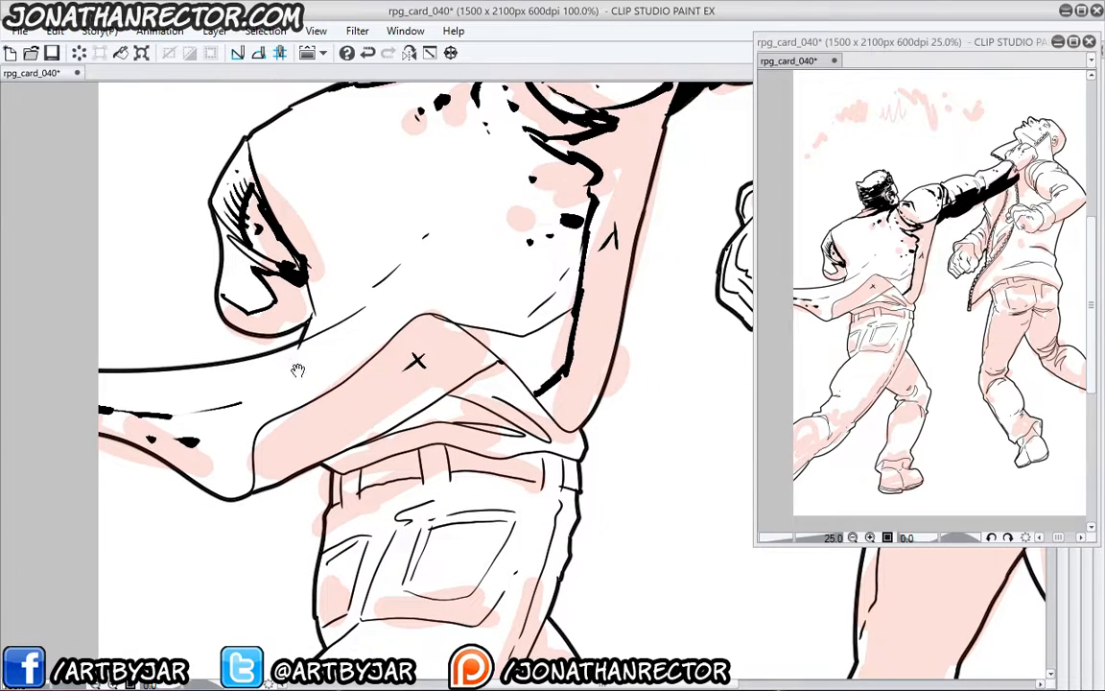
- Ink short diagonal crease strokes across the lower middle of the puncher's back
{"action": "mouse_move", "coordinate": [298, 370]}
{"action": "left_mouse_down"}
{"action": "mouse_move", "coordinate": [533, 362]}
{"action": "mouse_move", "coordinate": [595, 319]}
{"action": "left_mouse_up"}
{"action": "mouse_move", "coordinate": [526, 352]}
{"action": "left_mouse_down"}
{"action": "mouse_move", "coordinate": [558, 333]}
{"action": "mouse_move", "coordinate": [471, 406]}
{"action": "left_mouse_up"}
{"action": "left_click_drag", "start_coordinate": [491, 363], "coordinate": [513, 351]}
{"action": "left_click_drag", "start_coordinate": [532, 330], "coordinate": [572, 291]}
{"action": "left_click_drag", "start_coordinate": [451, 389], "coordinate": [315, 478]}
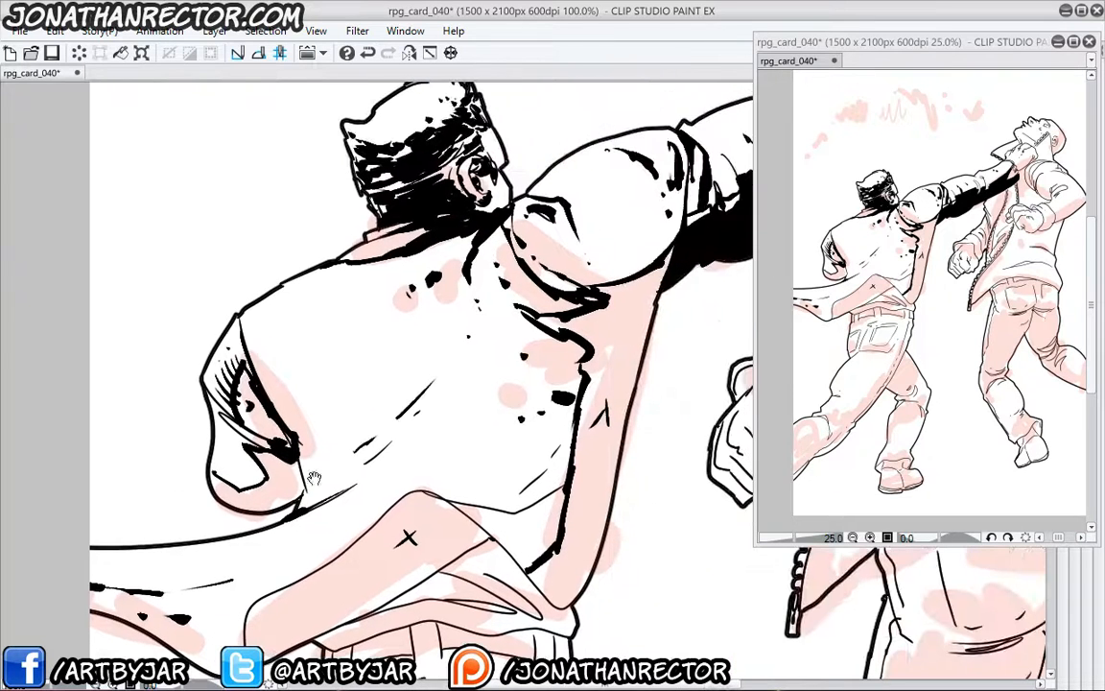
- Ink long, heavy diagonal tension folds from below the armpit across the puncher's back, and add shadow strokes beneath the collar
{"action": "mouse_move", "coordinate": [409, 422]}
{"action": "left_mouse_down"}
{"action": "mouse_move", "coordinate": [581, 329]}
{"action": "mouse_move", "coordinate": [444, 413]}
{"action": "left_mouse_up"}
{"action": "left_click_drag", "start_coordinate": [331, 479], "coordinate": [564, 366]}
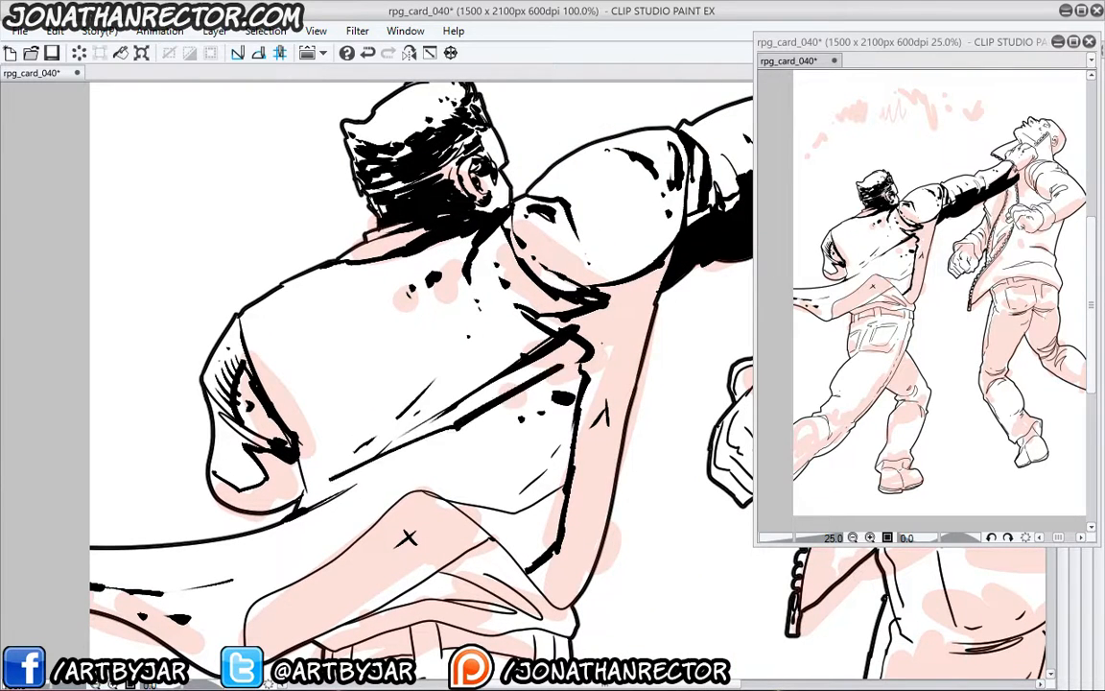
{"action": "left_click_drag", "start_coordinate": [617, 338], "coordinate": [352, 480]}
{"action": "left_click", "coordinate": [334, 492]}
{"action": "left_click_drag", "start_coordinate": [367, 329], "coordinate": [341, 366]}
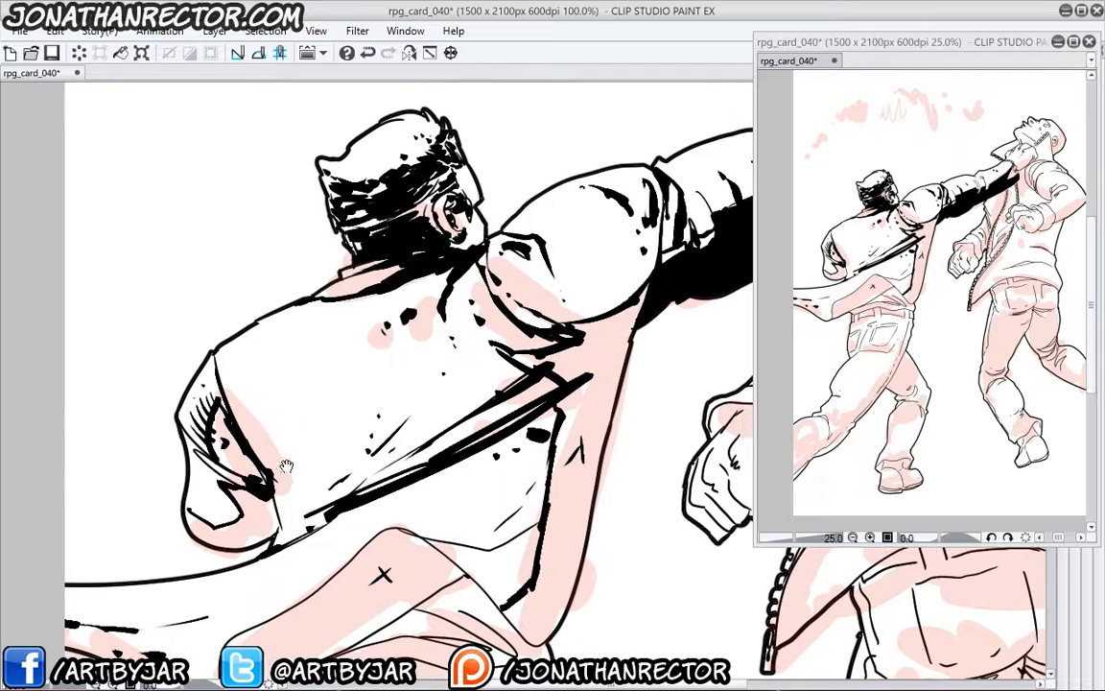
{"action": "left_click_drag", "start_coordinate": [453, 269], "coordinate": [394, 299]}
{"action": "left_click_drag", "start_coordinate": [411, 286], "coordinate": [370, 312]}
- Ink heavy black folds in the puncher's bunched shirt hem just above the waistband
{"action": "left_click_drag", "start_coordinate": [287, 511], "coordinate": [278, 388]}
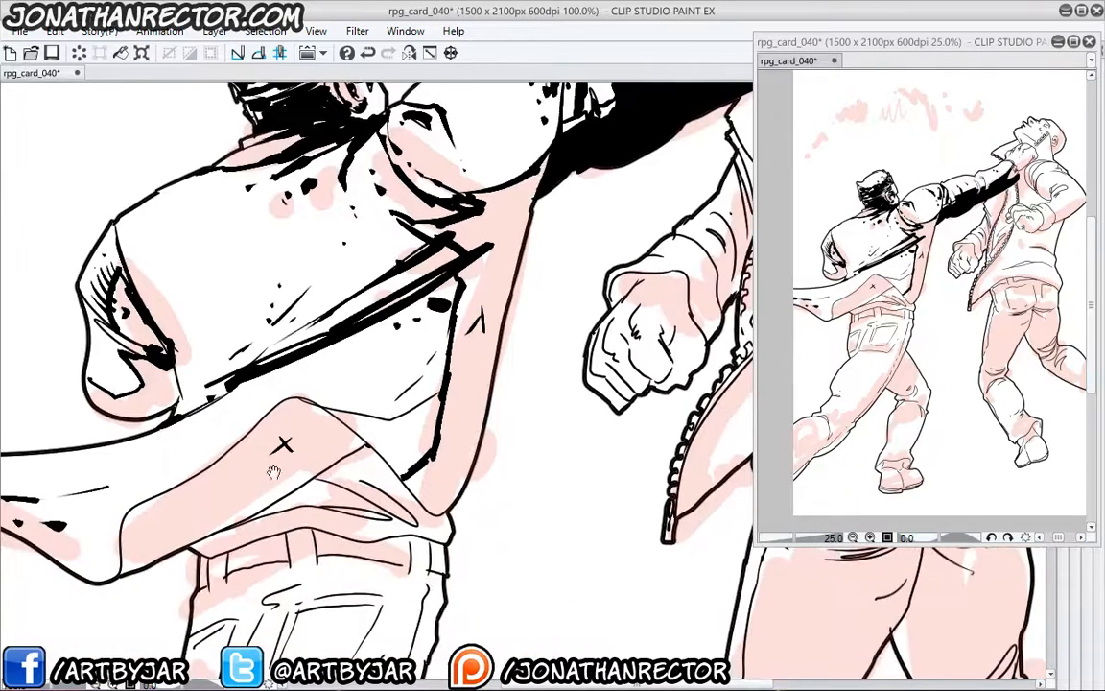
{"action": "left_click_drag", "start_coordinate": [192, 450], "coordinate": [210, 338]}
{"action": "left_click_drag", "start_coordinate": [274, 371], "coordinate": [288, 404]}
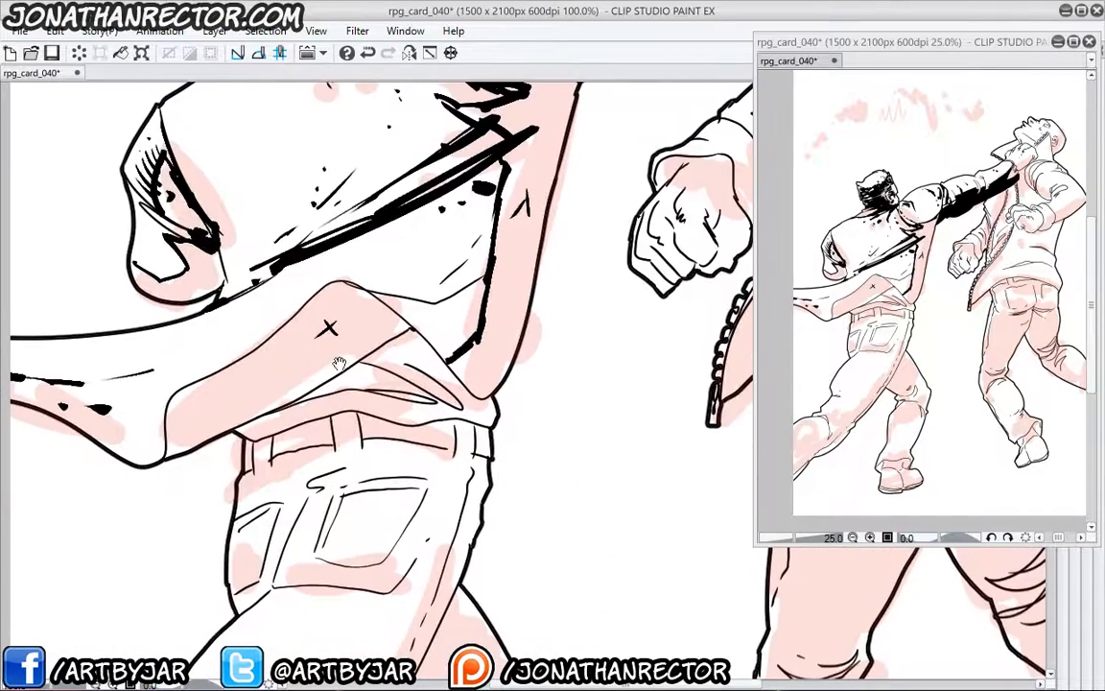
{"action": "mouse_move", "coordinate": [403, 362]}
{"action": "left_mouse_down"}
{"action": "mouse_move", "coordinate": [466, 407]}
{"action": "mouse_move", "coordinate": [338, 357]}
{"action": "mouse_move", "coordinate": [453, 407]}
{"action": "left_mouse_up"}
{"action": "mouse_move", "coordinate": [453, 407]}
{"action": "left_mouse_down"}
{"action": "mouse_move", "coordinate": [384, 393]}
{"action": "mouse_move", "coordinate": [285, 404]}
{"action": "mouse_move", "coordinate": [246, 423]}
{"action": "mouse_move", "coordinate": [478, 417]}
{"action": "mouse_move", "coordinate": [413, 363]}
{"action": "mouse_move", "coordinate": [482, 407]}
{"action": "left_mouse_up"}
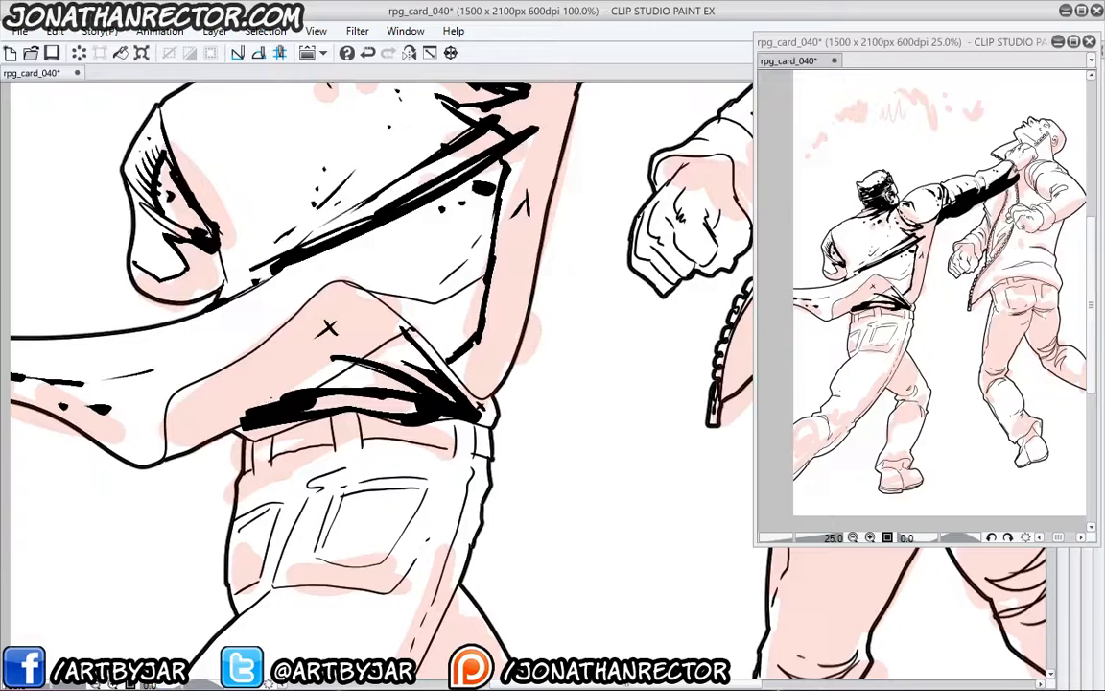
- Ink black cast shadow on the puncher's waistband around the belt loops, heaviest toward the punching-arm side
{"action": "left_click_drag", "start_coordinate": [219, 384], "coordinate": [242, 356]}
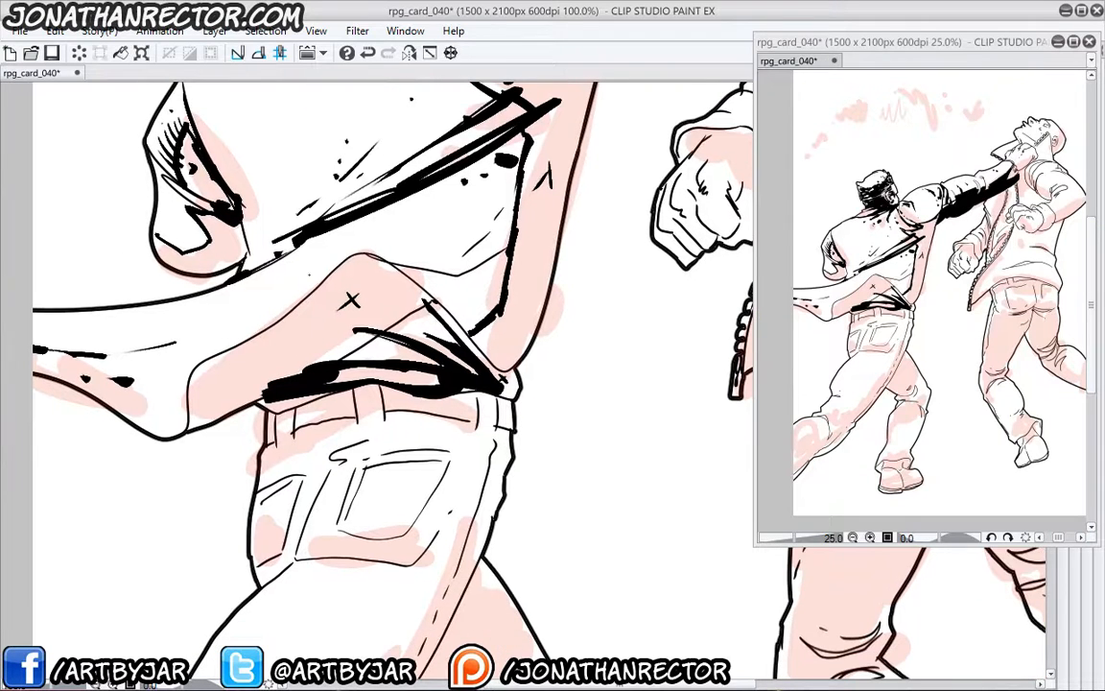
{"action": "mouse_move", "coordinate": [298, 407]}
{"action": "left_mouse_down"}
{"action": "mouse_move", "coordinate": [297, 444]}
{"action": "mouse_move", "coordinate": [298, 428]}
{"action": "mouse_move", "coordinate": [354, 420]}
{"action": "mouse_move", "coordinate": [390, 435]}
{"action": "mouse_move", "coordinate": [413, 414]}
{"action": "mouse_move", "coordinate": [474, 422]}
{"action": "mouse_move", "coordinate": [491, 448]}
{"action": "mouse_move", "coordinate": [514, 428]}
{"action": "left_mouse_up"}
{"action": "left_click_drag", "start_coordinate": [479, 399], "coordinate": [477, 422]}
{"action": "mouse_move", "coordinate": [451, 404]}
{"action": "left_mouse_down"}
{"action": "mouse_move", "coordinate": [468, 417]}
{"action": "mouse_move", "coordinate": [410, 408]}
{"action": "mouse_move", "coordinate": [508, 410]}
{"action": "left_mouse_up"}
{"action": "mouse_move", "coordinate": [501, 405]}
{"action": "left_mouse_down"}
{"action": "mouse_move", "coordinate": [511, 422]}
{"action": "mouse_move", "coordinate": [486, 409]}
{"action": "mouse_move", "coordinate": [501, 413]}
{"action": "left_mouse_up"}
{"action": "left_click_drag", "start_coordinate": [478, 392], "coordinate": [495, 404]}
{"action": "left_click_drag", "start_coordinate": [388, 390], "coordinate": [393, 396]}
{"action": "mouse_move", "coordinate": [396, 395]}
{"action": "left_mouse_down"}
{"action": "mouse_move", "coordinate": [400, 403]}
{"action": "mouse_move", "coordinate": [339, 401]}
{"action": "left_mouse_up"}
{"action": "left_click_drag", "start_coordinate": [331, 398], "coordinate": [335, 400]}
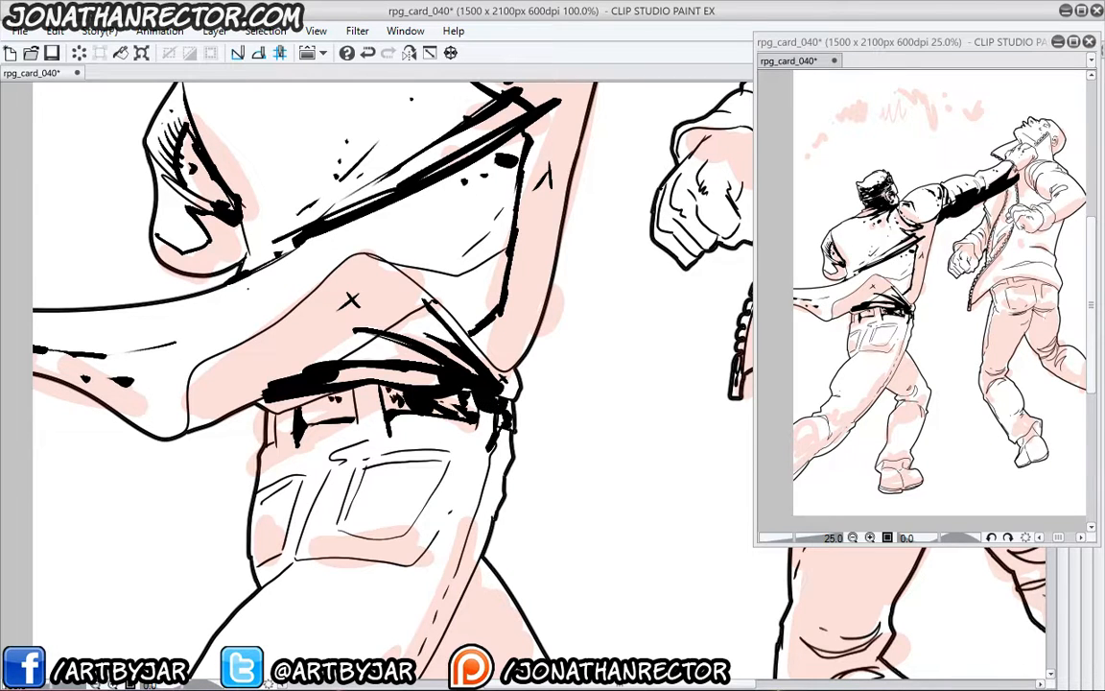
- Ink the lower edge and shadow of the puncher's large back pocket, mark the shadow with an X and add black spots
{"action": "left_click_drag", "start_coordinate": [407, 435], "coordinate": [504, 308]}
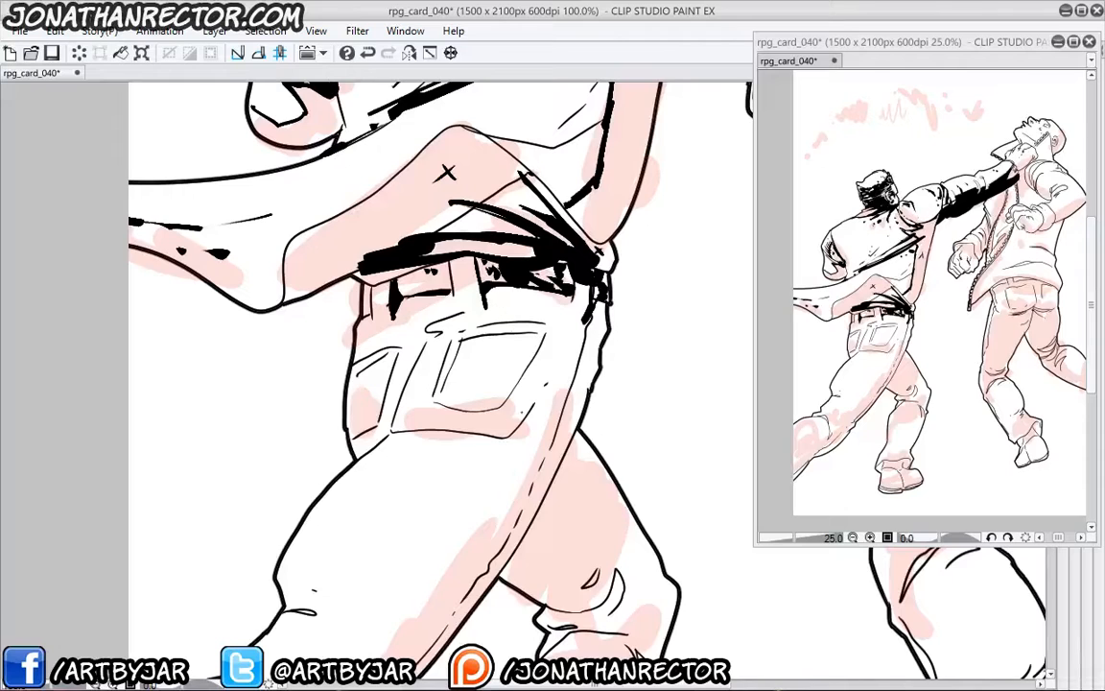
{"action": "mouse_move", "coordinate": [511, 437]}
{"action": "left_mouse_down"}
{"action": "mouse_move", "coordinate": [532, 408]}
{"action": "mouse_move", "coordinate": [462, 435]}
{"action": "mouse_move", "coordinate": [396, 430]}
{"action": "mouse_move", "coordinate": [414, 361]}
{"action": "mouse_move", "coordinate": [508, 440]}
{"action": "left_mouse_up"}
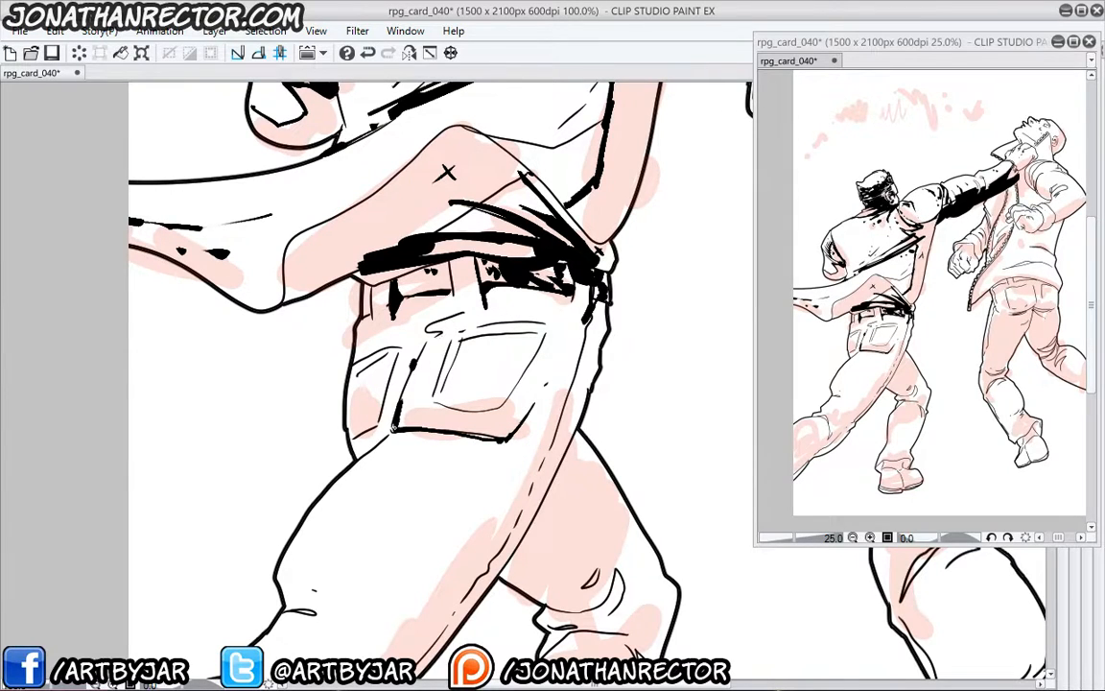
{"action": "mouse_move", "coordinate": [396, 429]}
{"action": "left_mouse_down"}
{"action": "mouse_move", "coordinate": [516, 409]}
{"action": "mouse_move", "coordinate": [525, 422]}
{"action": "mouse_move", "coordinate": [499, 406]}
{"action": "left_mouse_up"}
{"action": "mouse_move", "coordinate": [475, 395]}
{"action": "left_mouse_down"}
{"action": "mouse_move", "coordinate": [628, 382]}
{"action": "mouse_move", "coordinate": [596, 378]}
{"action": "mouse_move", "coordinate": [621, 371]}
{"action": "left_mouse_up"}
{"action": "mouse_move", "coordinate": [612, 370]}
{"action": "left_mouse_down"}
{"action": "mouse_move", "coordinate": [548, 380]}
{"action": "mouse_move", "coordinate": [602, 406]}
{"action": "left_mouse_up"}
{"action": "left_click", "coordinate": [563, 377]}
{"action": "left_click", "coordinate": [544, 381]}
{"action": "left_click_drag", "start_coordinate": [606, 400], "coordinate": [614, 407]}
{"action": "left_click", "coordinate": [662, 299]}
{"action": "left_click", "coordinate": [644, 298]}
{"action": "left_click", "coordinate": [622, 299]}
- Ink the black shadow at the base of the puncher's other back pocket and dot small spots around it
{"action": "left_click_drag", "start_coordinate": [491, 367], "coordinate": [534, 318]}
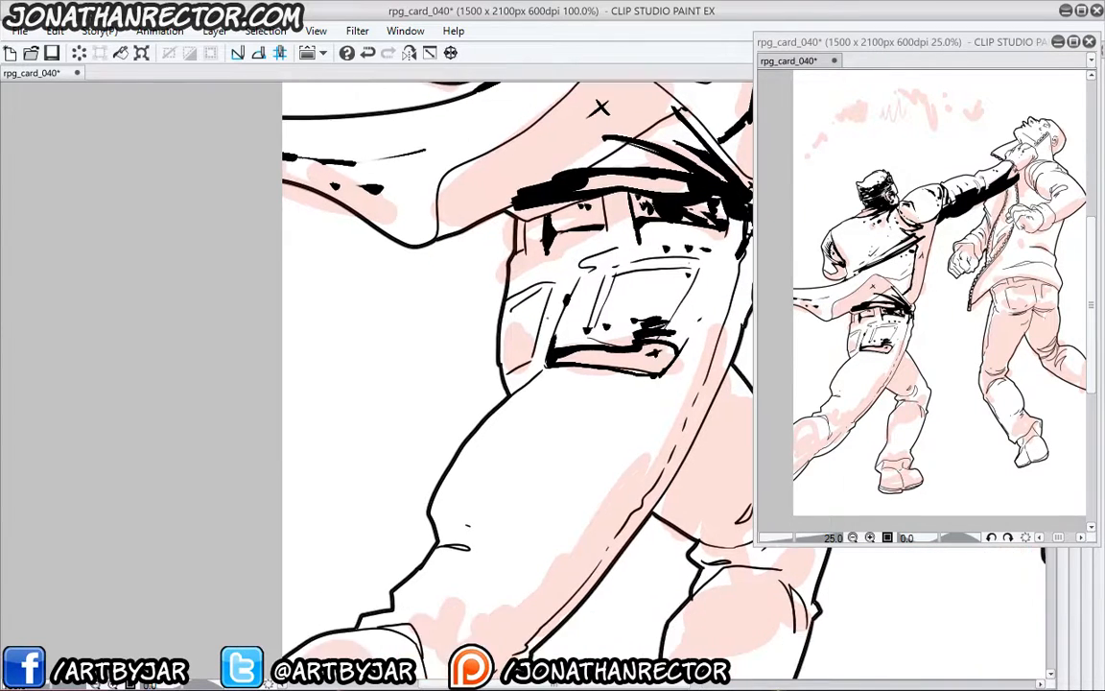
{"action": "mouse_move", "coordinate": [547, 365]}
{"action": "left_mouse_down"}
{"action": "mouse_move", "coordinate": [510, 391]}
{"action": "mouse_move", "coordinate": [508, 371]}
{"action": "left_mouse_up"}
{"action": "mouse_move", "coordinate": [541, 371]}
{"action": "left_mouse_down"}
{"action": "mouse_move", "coordinate": [512, 391]}
{"action": "mouse_move", "coordinate": [509, 368]}
{"action": "left_mouse_up"}
{"action": "left_click", "coordinate": [546, 347]}
{"action": "left_click", "coordinate": [555, 318]}
{"action": "left_click", "coordinate": [531, 325]}
{"action": "left_click", "coordinate": [562, 260]}
- Mark the puncher's far thigh shadow with an X and ink the black folds and spots around the back of that knee
{"action": "left_click_drag", "start_coordinate": [620, 414], "coordinate": [427, 303]}
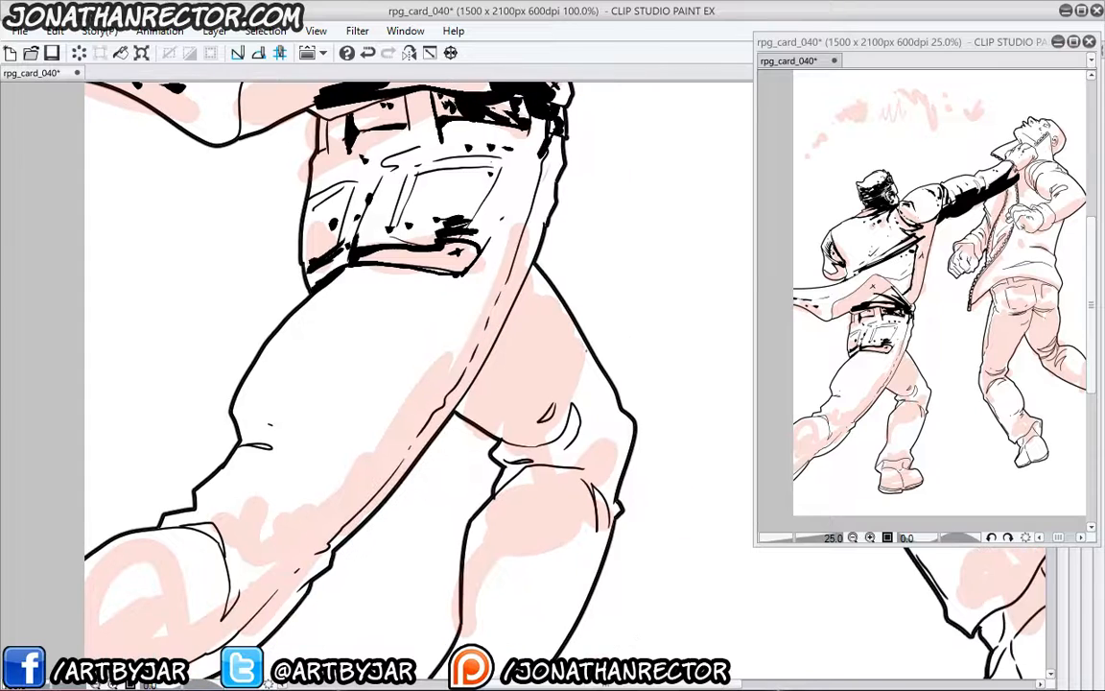
{"action": "mouse_move", "coordinate": [592, 362]}
{"action": "left_mouse_down"}
{"action": "mouse_move", "coordinate": [579, 437]}
{"action": "mouse_move", "coordinate": [607, 370]}
{"action": "mouse_move", "coordinate": [608, 385]}
{"action": "mouse_move", "coordinate": [570, 387]}
{"action": "left_mouse_up"}
{"action": "left_click_drag", "start_coordinate": [523, 384], "coordinate": [608, 390]}
{"action": "mouse_move", "coordinate": [606, 391]}
{"action": "left_mouse_down"}
{"action": "mouse_move", "coordinate": [631, 413]}
{"action": "mouse_move", "coordinate": [631, 394]}
{"action": "left_mouse_up"}
{"action": "left_click", "coordinate": [618, 391]}
{"action": "left_click_drag", "start_coordinate": [523, 389], "coordinate": [527, 401]}
{"action": "left_click_drag", "start_coordinate": [529, 387], "coordinate": [530, 394]}
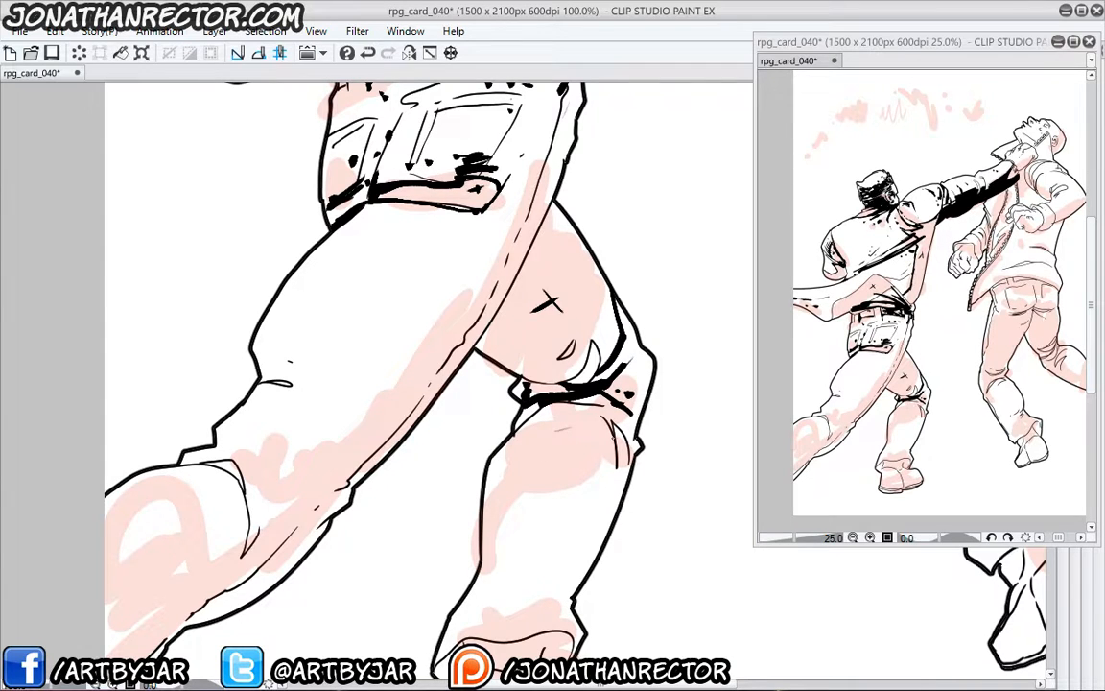
- Ink the black edge of the shadow below the puncher's far knee and down the back of that calf
{"action": "left_click_drag", "start_coordinate": [614, 445], "coordinate": [612, 469]}
{"action": "mouse_move", "coordinate": [608, 469]}
{"action": "left_mouse_down"}
{"action": "mouse_move", "coordinate": [554, 425]}
{"action": "mouse_move", "coordinate": [615, 447]}
{"action": "mouse_move", "coordinate": [500, 489]}
{"action": "left_mouse_up"}
{"action": "left_click_drag", "start_coordinate": [501, 486], "coordinate": [506, 535]}
{"action": "left_click_drag", "start_coordinate": [504, 537], "coordinate": [474, 588]}
{"action": "mouse_move", "coordinate": [557, 422]}
{"action": "left_mouse_down"}
{"action": "mouse_move", "coordinate": [557, 441]}
{"action": "mouse_move", "coordinate": [537, 440]}
{"action": "left_mouse_up"}
{"action": "mouse_move", "coordinate": [599, 401]}
{"action": "left_mouse_down"}
{"action": "mouse_move", "coordinate": [623, 420]}
{"action": "mouse_move", "coordinate": [634, 458]}
{"action": "left_mouse_up"}
{"action": "left_click_drag", "start_coordinate": [630, 443], "coordinate": [634, 463]}
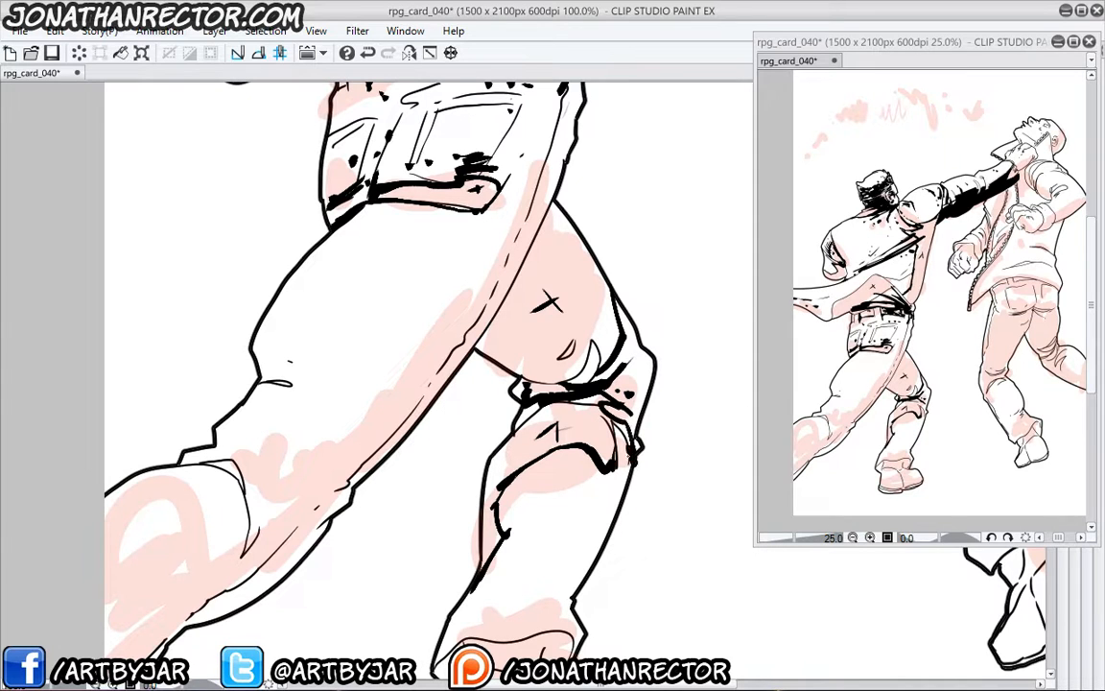
- Ink heavy black folds behind the puncher's far knee and feathered shadows across the lower trouser leg above the shoe
{"action": "left_click_drag", "start_coordinate": [492, 556], "coordinate": [528, 447]}
{"action": "left_click_drag", "start_coordinate": [592, 414], "coordinate": [555, 429]}
{"action": "mouse_move", "coordinate": [574, 428]}
{"action": "left_mouse_down"}
{"action": "mouse_move", "coordinate": [536, 437]}
{"action": "mouse_move", "coordinate": [528, 450]}
{"action": "left_mouse_up"}
{"action": "mouse_move", "coordinate": [573, 447]}
{"action": "left_mouse_down"}
{"action": "mouse_move", "coordinate": [528, 459]}
{"action": "mouse_move", "coordinate": [516, 477]}
{"action": "left_mouse_up"}
{"action": "mouse_move", "coordinate": [567, 466]}
{"action": "left_mouse_down"}
{"action": "mouse_move", "coordinate": [581, 473]}
{"action": "mouse_move", "coordinate": [573, 479]}
{"action": "left_mouse_up"}
{"action": "left_click_drag", "start_coordinate": [556, 490], "coordinate": [500, 503]}
{"action": "left_click_drag", "start_coordinate": [563, 503], "coordinate": [490, 523]}
{"action": "left_click_drag", "start_coordinate": [519, 476], "coordinate": [469, 556]}
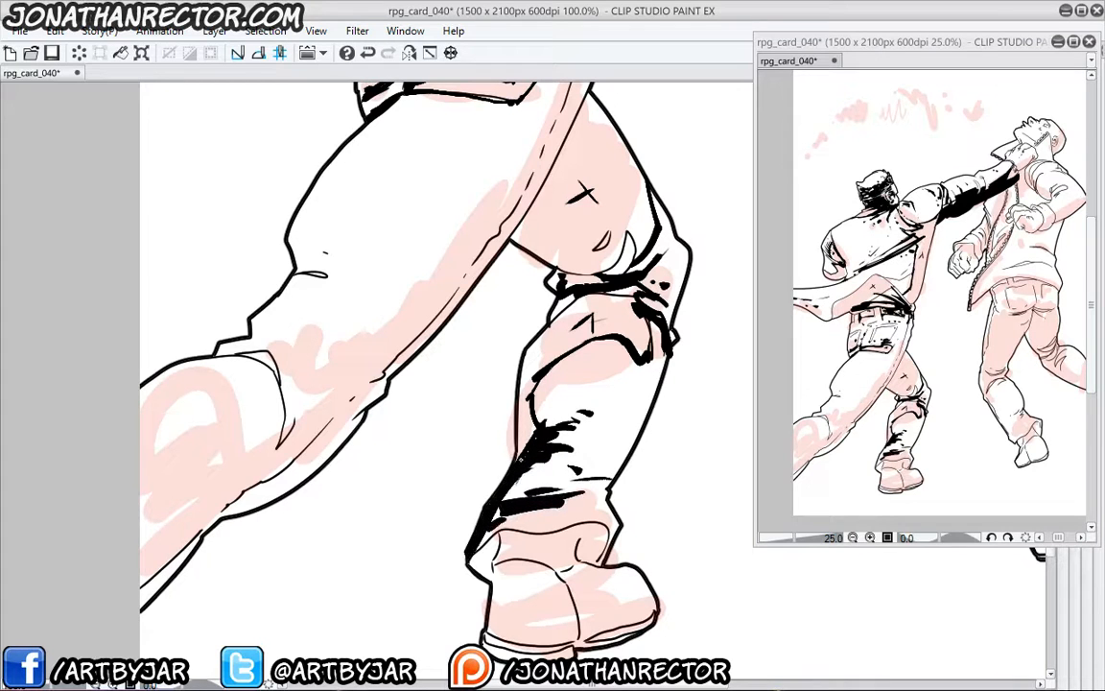
- Outline the inner shadow areas of the puncher's far trouser cuff and mark them with small X's
{"action": "left_click_drag", "start_coordinate": [498, 434], "coordinate": [501, 376]}
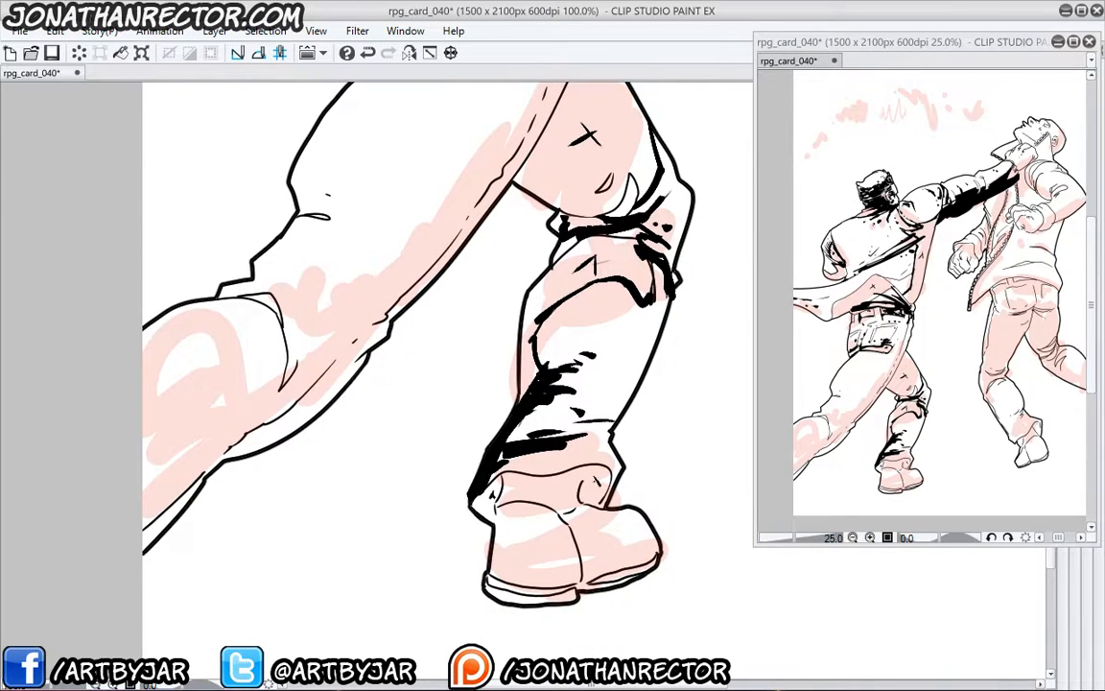
{"action": "left_click_drag", "start_coordinate": [598, 478], "coordinate": [590, 485]}
{"action": "left_click_drag", "start_coordinate": [584, 466], "coordinate": [580, 484]}
{"action": "left_click_drag", "start_coordinate": [502, 497], "coordinate": [494, 523]}
{"action": "left_click_drag", "start_coordinate": [436, 459], "coordinate": [394, 424]}
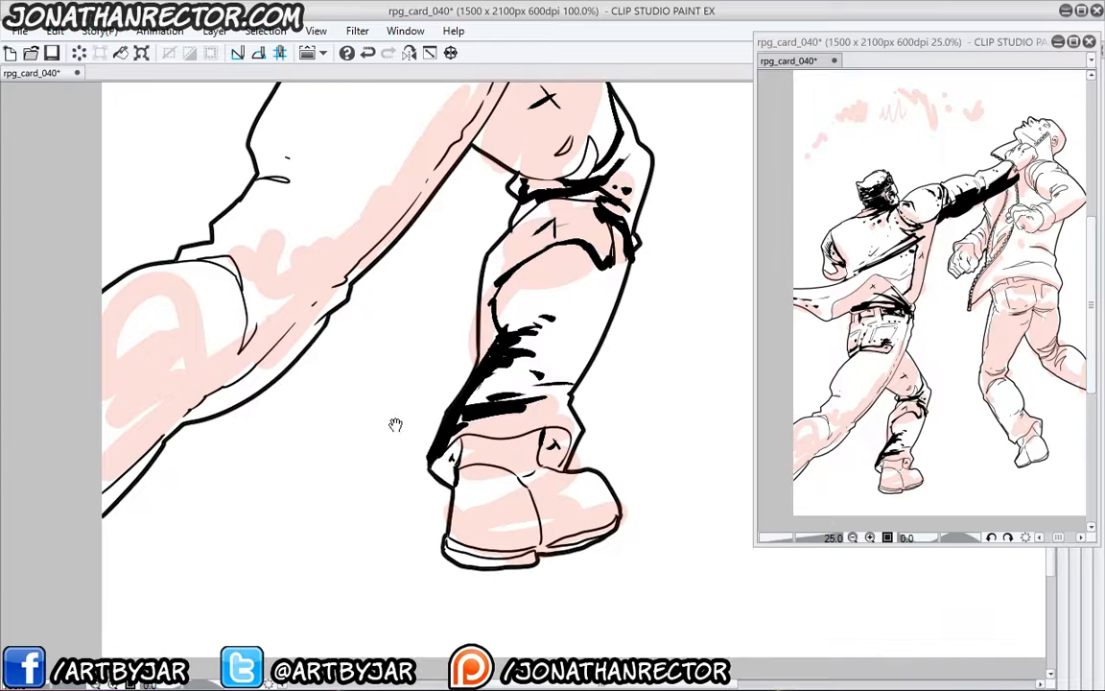
{"action": "left_click_drag", "start_coordinate": [424, 467], "coordinate": [421, 488]}
- Ink tapered black folds and shadow edges on the puncher's near calf and mark the lower shadow areas with X's
{"action": "left_click_drag", "start_coordinate": [308, 358], "coordinate": [497, 316]}
{"action": "mouse_move", "coordinate": [315, 371]}
{"action": "left_mouse_down"}
{"action": "mouse_move", "coordinate": [422, 387]}
{"action": "mouse_move", "coordinate": [382, 436]}
{"action": "mouse_move", "coordinate": [322, 468]}
{"action": "left_mouse_up"}
{"action": "left_click_drag", "start_coordinate": [351, 416], "coordinate": [358, 424]}
{"action": "left_click_drag", "start_coordinate": [355, 419], "coordinate": [333, 422]}
{"action": "left_click_drag", "start_coordinate": [419, 397], "coordinate": [441, 387]}
{"action": "mouse_move", "coordinate": [438, 389]}
{"action": "left_mouse_down"}
{"action": "mouse_move", "coordinate": [455, 375]}
{"action": "mouse_move", "coordinate": [391, 372]}
{"action": "mouse_move", "coordinate": [438, 369]}
{"action": "left_mouse_up"}
{"action": "left_click_drag", "start_coordinate": [463, 376], "coordinate": [424, 343]}
{"action": "left_click_drag", "start_coordinate": [468, 346], "coordinate": [418, 313]}
{"action": "left_click_drag", "start_coordinate": [466, 310], "coordinate": [378, 301]}
{"action": "left_click_drag", "start_coordinate": [409, 333], "coordinate": [394, 325]}
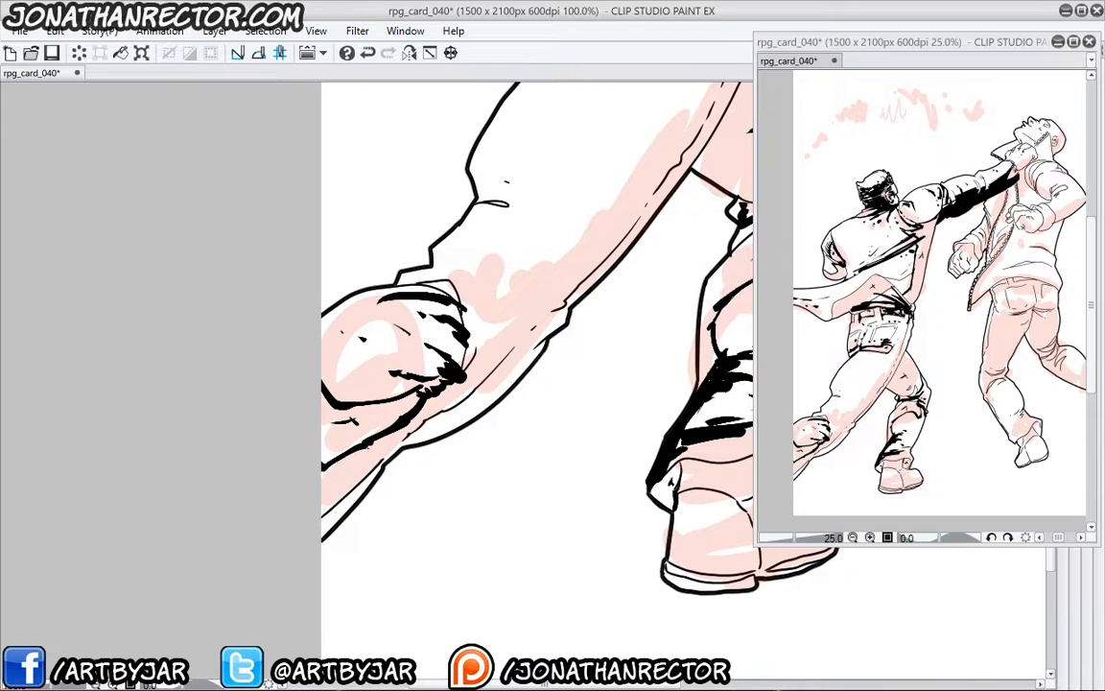
{"action": "mouse_move", "coordinate": [372, 443]}
{"action": "left_mouse_down"}
{"action": "mouse_move", "coordinate": [365, 494]}
{"action": "mouse_move", "coordinate": [347, 482]}
{"action": "left_mouse_up"}
{"action": "left_click_drag", "start_coordinate": [348, 470], "coordinate": [332, 484]}
- Ink thick curved black folds behind the puncher's near knee and scatter small black spots around them
{"action": "mouse_move", "coordinate": [451, 393]}
{"action": "left_mouse_down"}
{"action": "mouse_move", "coordinate": [417, 468]}
{"action": "mouse_move", "coordinate": [378, 475]}
{"action": "left_mouse_up"}
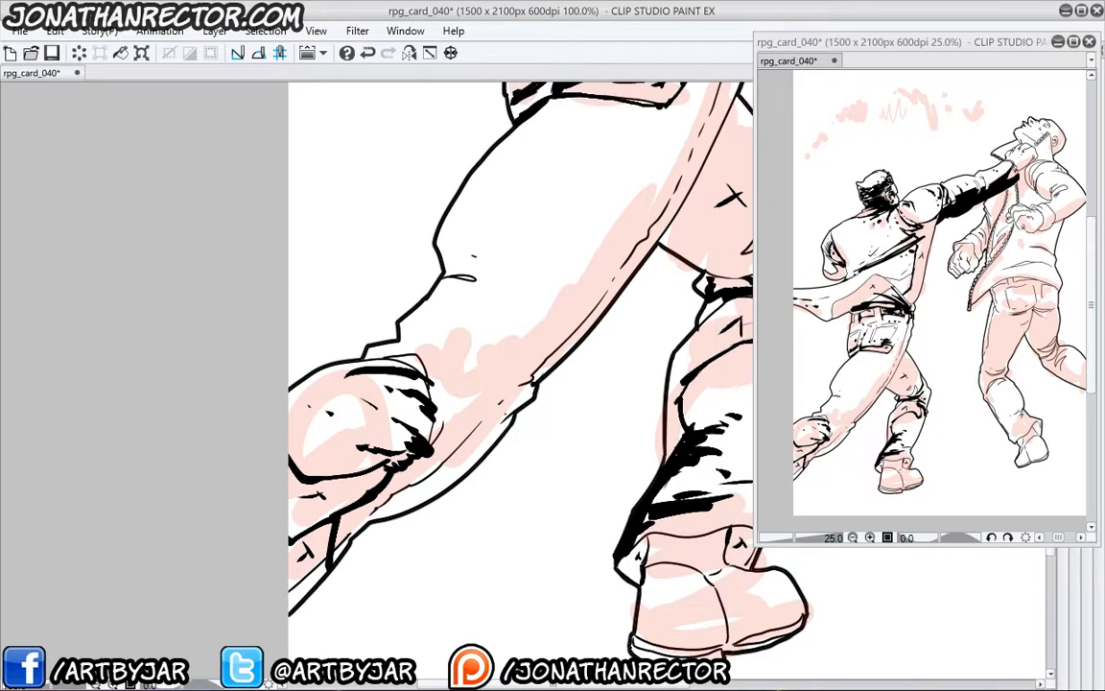
{"action": "left_click_drag", "start_coordinate": [503, 342], "coordinate": [535, 393]}
{"action": "left_click_drag", "start_coordinate": [475, 357], "coordinate": [513, 407]}
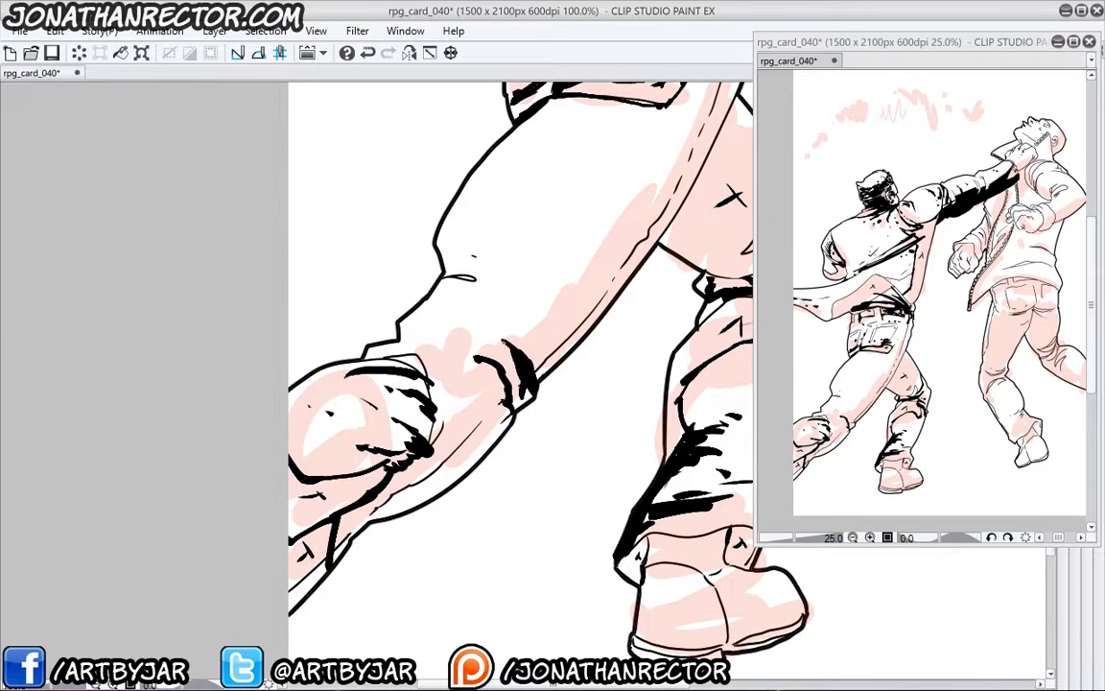
{"action": "left_click_drag", "start_coordinate": [516, 354], "coordinate": [484, 329]}
{"action": "left_click_drag", "start_coordinate": [466, 323], "coordinate": [460, 334]}
{"action": "left_click_drag", "start_coordinate": [519, 370], "coordinate": [496, 348]}
{"action": "mouse_move", "coordinate": [499, 353]}
{"action": "left_mouse_down"}
{"action": "mouse_move", "coordinate": [446, 343]}
{"action": "mouse_move", "coordinate": [460, 354]}
{"action": "left_mouse_up"}
{"action": "left_click_drag", "start_coordinate": [524, 332], "coordinate": [526, 336]}
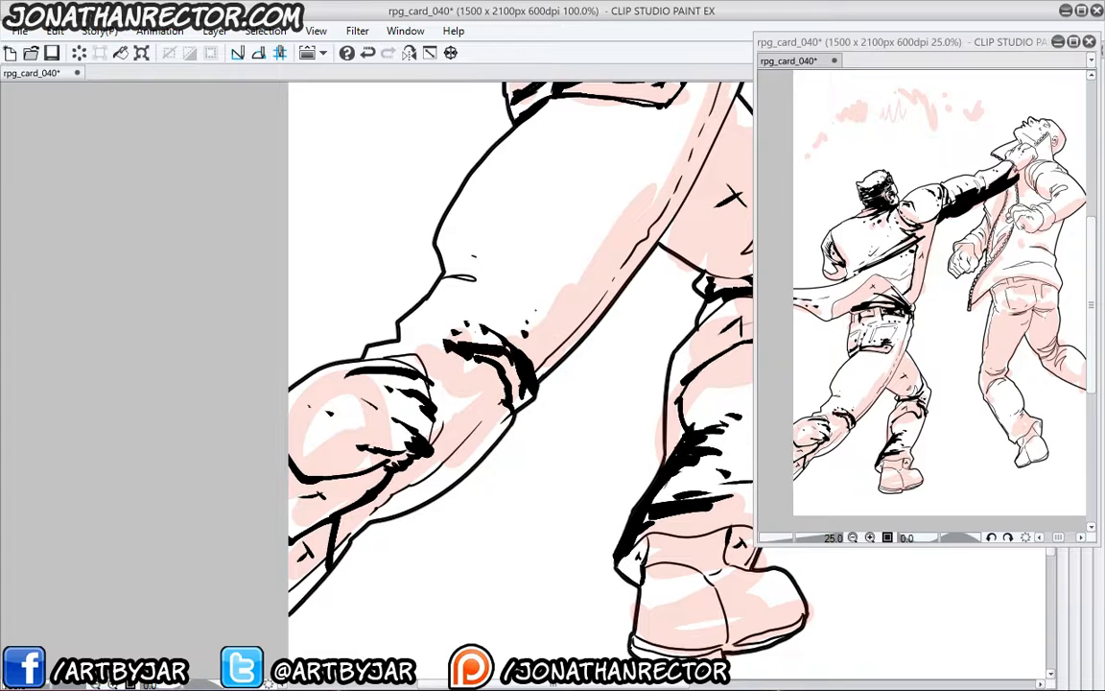
- Ink the shadow edge along the underside of the puncher's near calf and mark the shadow with an X
{"action": "left_click_drag", "start_coordinate": [485, 274], "coordinate": [550, 215]}
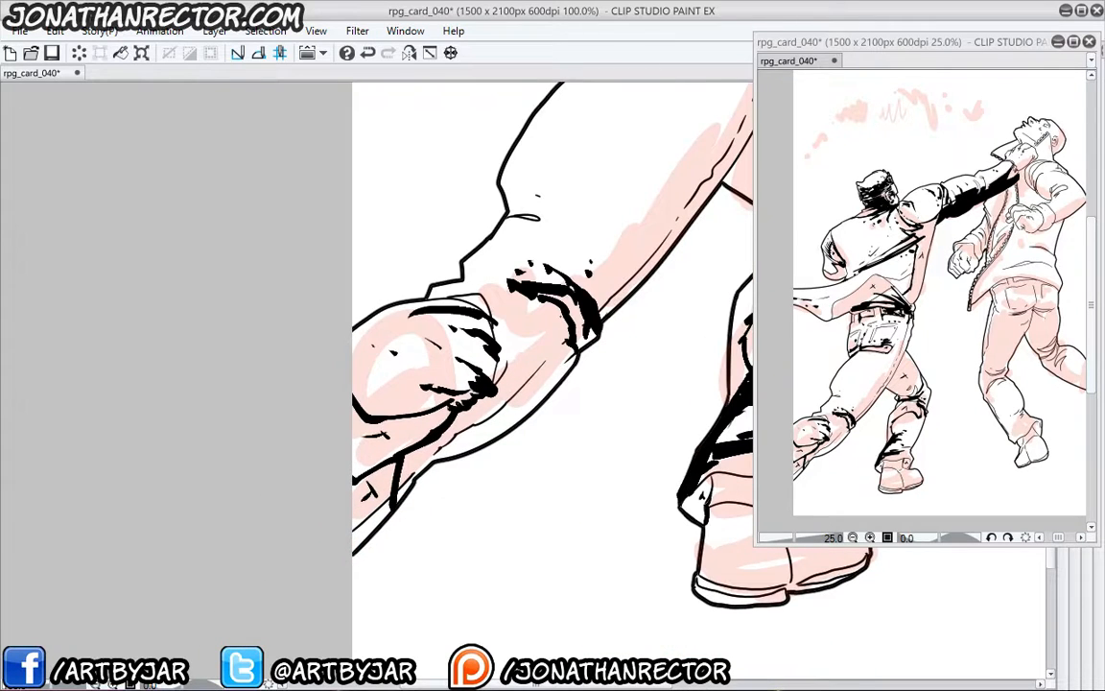
{"action": "left_click_drag", "start_coordinate": [563, 314], "coordinate": [486, 421]}
{"action": "mouse_move", "coordinate": [552, 361]}
{"action": "left_mouse_down"}
{"action": "mouse_move", "coordinate": [483, 422]}
{"action": "mouse_move", "coordinate": [484, 395]}
{"action": "mouse_move", "coordinate": [424, 460]}
{"action": "mouse_move", "coordinate": [426, 445]}
{"action": "left_mouse_up"}
{"action": "left_click_drag", "start_coordinate": [492, 416], "coordinate": [491, 433]}
{"action": "left_click_drag", "start_coordinate": [479, 429], "coordinate": [501, 424]}
- Thicken the small crease at the front of the puncher's near knee and add black spots around it
{"action": "mouse_move", "coordinate": [566, 245]}
{"action": "left_mouse_down"}
{"action": "mouse_move", "coordinate": [488, 367]}
{"action": "mouse_move", "coordinate": [432, 336]}
{"action": "left_mouse_up"}
{"action": "left_click_drag", "start_coordinate": [395, 399], "coordinate": [391, 401]}
{"action": "left_click", "coordinate": [411, 392]}
{"action": "left_click_drag", "start_coordinate": [461, 288], "coordinate": [394, 398]}
{"action": "left_click", "coordinate": [374, 388]}
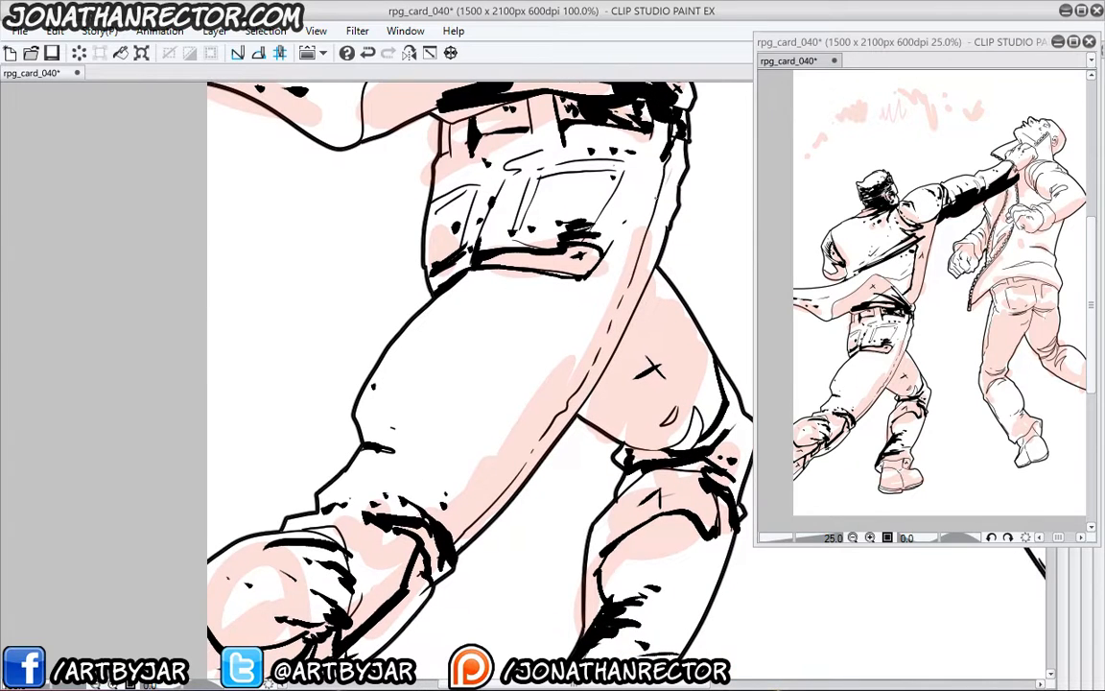
- Ink heavier broken black strokes along the side seam of the puncher's near trouser leg
{"action": "left_click_drag", "start_coordinate": [658, 184], "coordinate": [638, 254]}
{"action": "left_click_drag", "start_coordinate": [637, 265], "coordinate": [609, 336]}
{"action": "left_click_drag", "start_coordinate": [601, 352], "coordinate": [586, 379]}
{"action": "left_click_drag", "start_coordinate": [576, 392], "coordinate": [526, 455]}
{"action": "left_click_drag", "start_coordinate": [523, 458], "coordinate": [496, 489]}
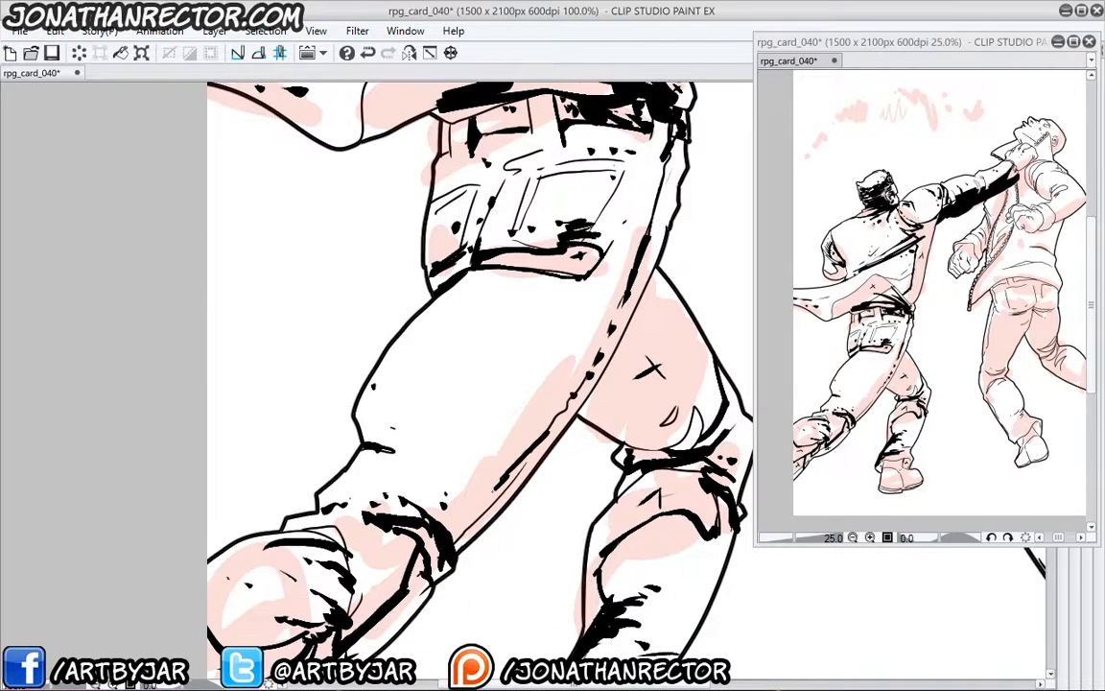
- Ink the black details inside the struck man's ear and around his eye and eyebrow
{"action": "left_click_drag", "start_coordinate": [573, 342], "coordinate": [629, 252]}
{"action": "left_click_drag", "start_coordinate": [496, 287], "coordinate": [434, 215]}
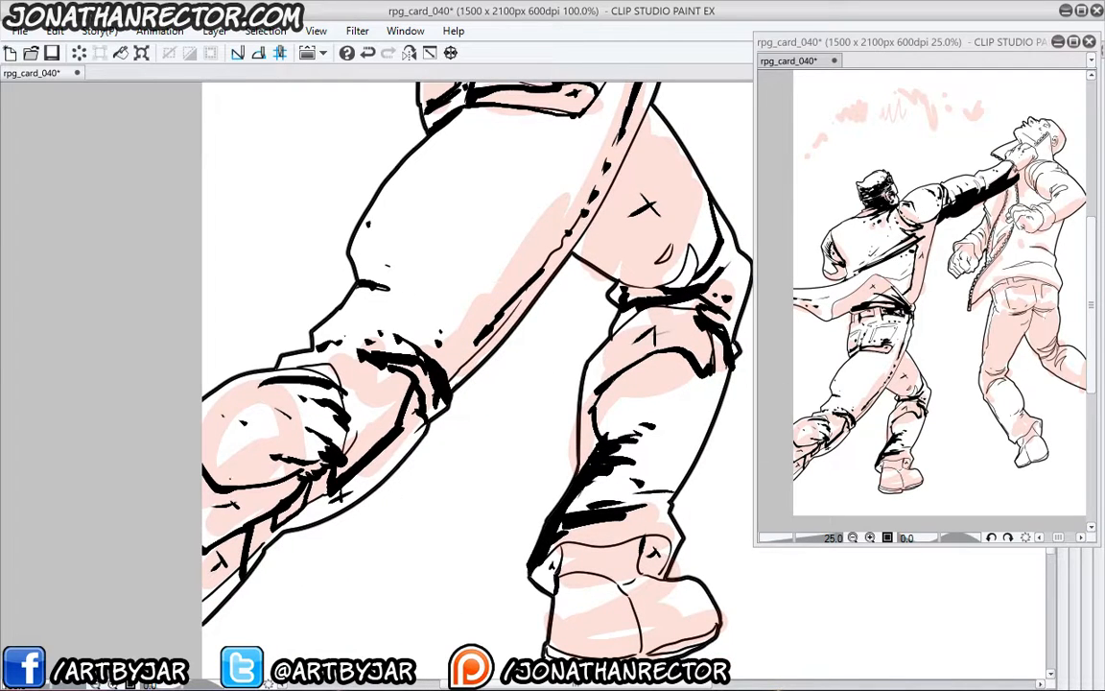
{"action": "left_click_drag", "start_coordinate": [422, 259], "coordinate": [442, 595]}
{"action": "mouse_move", "coordinate": [433, 336]}
{"action": "left_mouse_down"}
{"action": "mouse_move", "coordinate": [412, 526]}
{"action": "mouse_move", "coordinate": [364, 650]}
{"action": "left_mouse_up"}
{"action": "left_click_drag", "start_coordinate": [438, 255], "coordinate": [333, 225]}
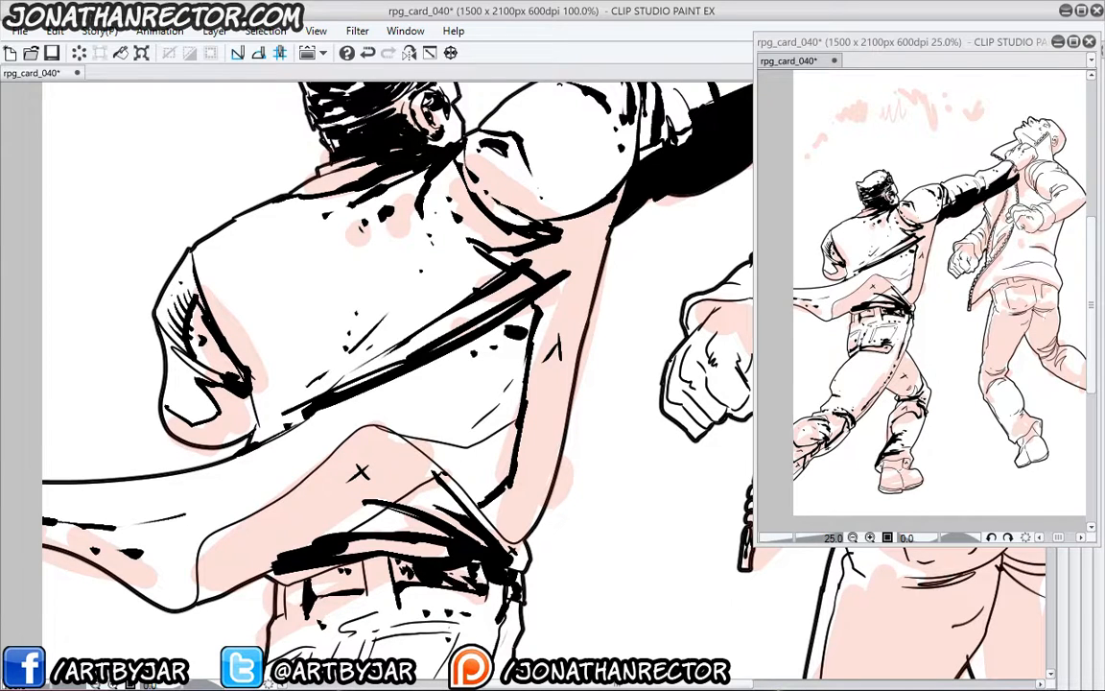
{"action": "left_click_drag", "start_coordinate": [573, 498], "coordinate": [193, 581]}
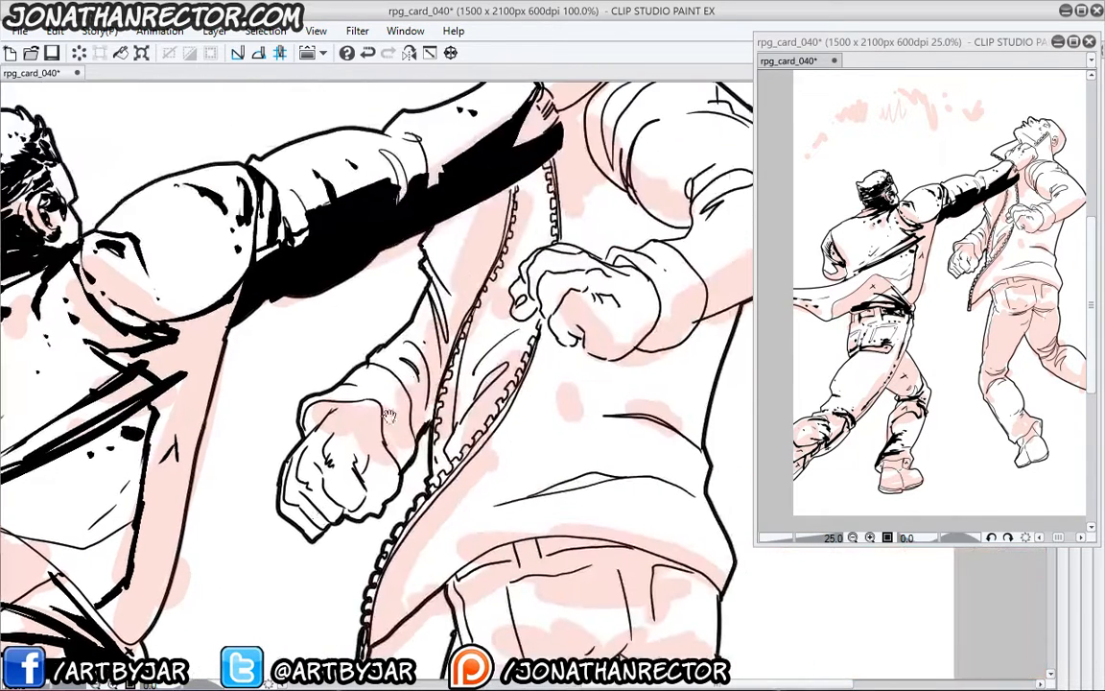
{"action": "left_click_drag", "start_coordinate": [413, 192], "coordinate": [313, 514]}
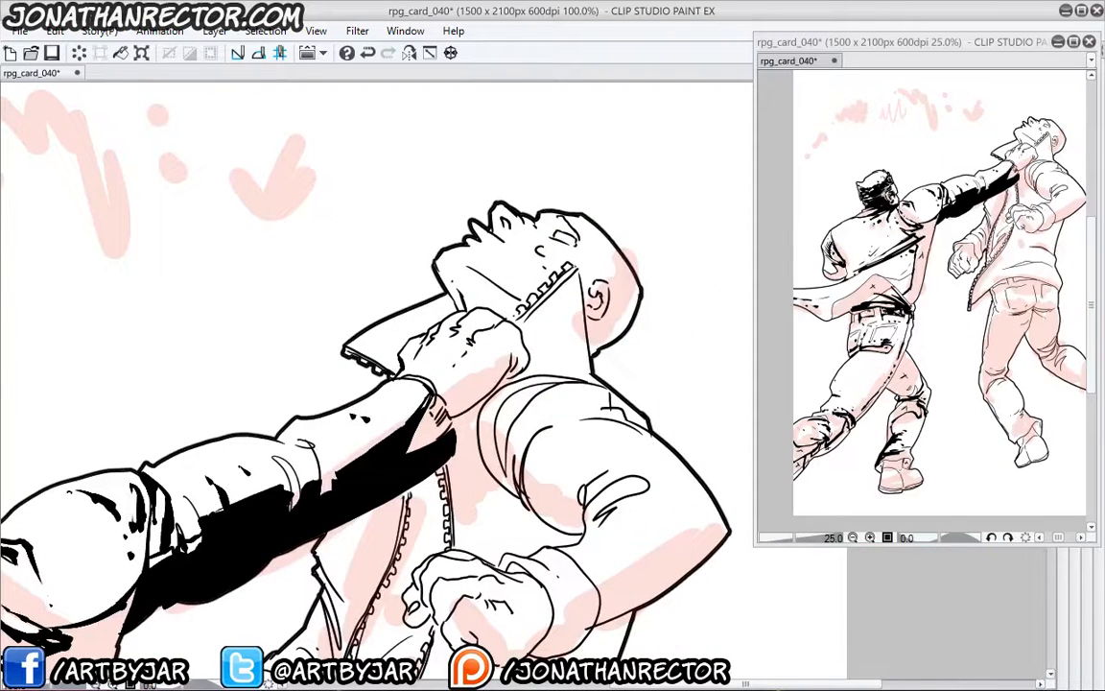
{"action": "mouse_move", "coordinate": [579, 273]}
{"action": "left_mouse_down"}
{"action": "mouse_move", "coordinate": [592, 363]}
{"action": "mouse_move", "coordinate": [608, 306]}
{"action": "mouse_move", "coordinate": [592, 320]}
{"action": "mouse_move", "coordinate": [596, 302]}
{"action": "left_mouse_up"}
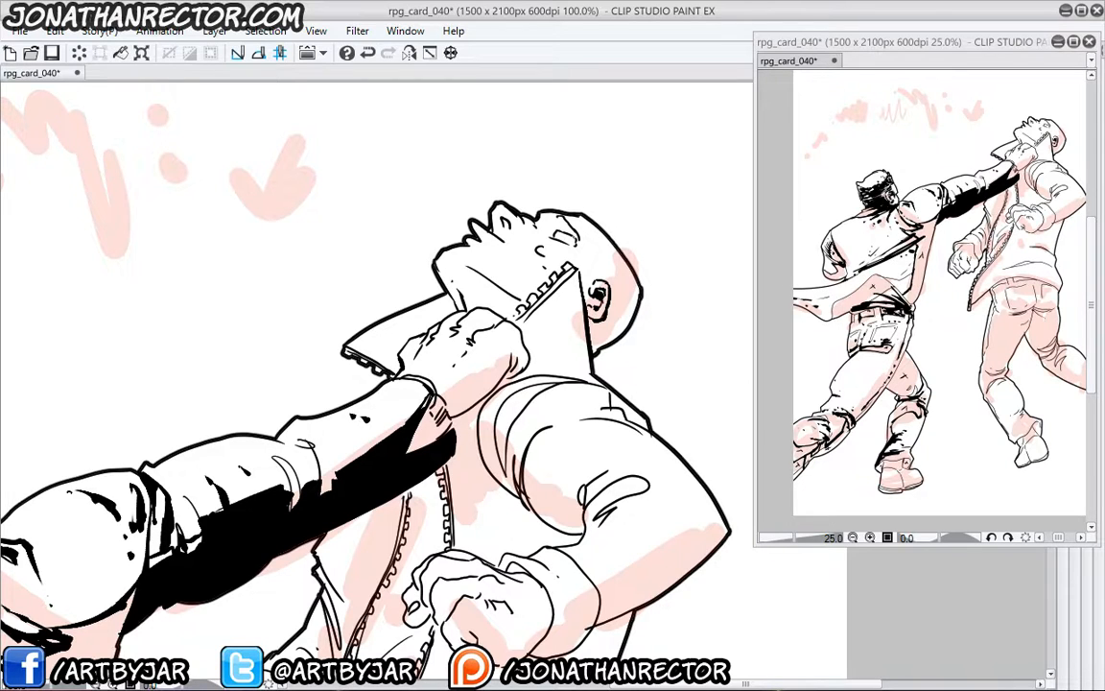
{"action": "left_click_drag", "start_coordinate": [555, 225], "coordinate": [580, 242]}
{"action": "key", "text": "ctrl+z"}
{"action": "key", "text": "ctrl+z"}
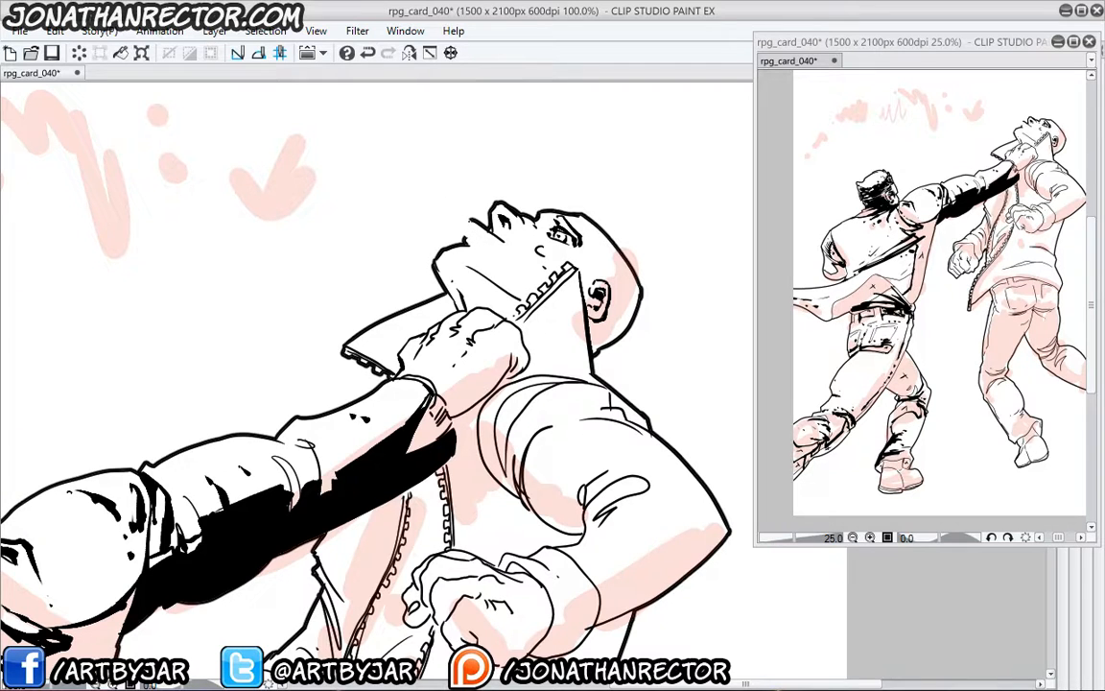
- Ink sharp spray strokes shooting from the struck man's mouth and rough black texture on his cheek
{"action": "left_click_drag", "start_coordinate": [449, 204], "coordinate": [492, 249]}
{"action": "left_click_drag", "start_coordinate": [470, 237], "coordinate": [486, 254]}
{"action": "mouse_move", "coordinate": [440, 222]}
{"action": "left_mouse_down"}
{"action": "mouse_move", "coordinate": [500, 253]}
{"action": "mouse_move", "coordinate": [492, 268]}
{"action": "mouse_move", "coordinate": [529, 257]}
{"action": "mouse_move", "coordinate": [449, 250]}
{"action": "left_mouse_up"}
{"action": "left_click_drag", "start_coordinate": [444, 242], "coordinate": [455, 258]}
{"action": "left_click_drag", "start_coordinate": [485, 266], "coordinate": [499, 277]}
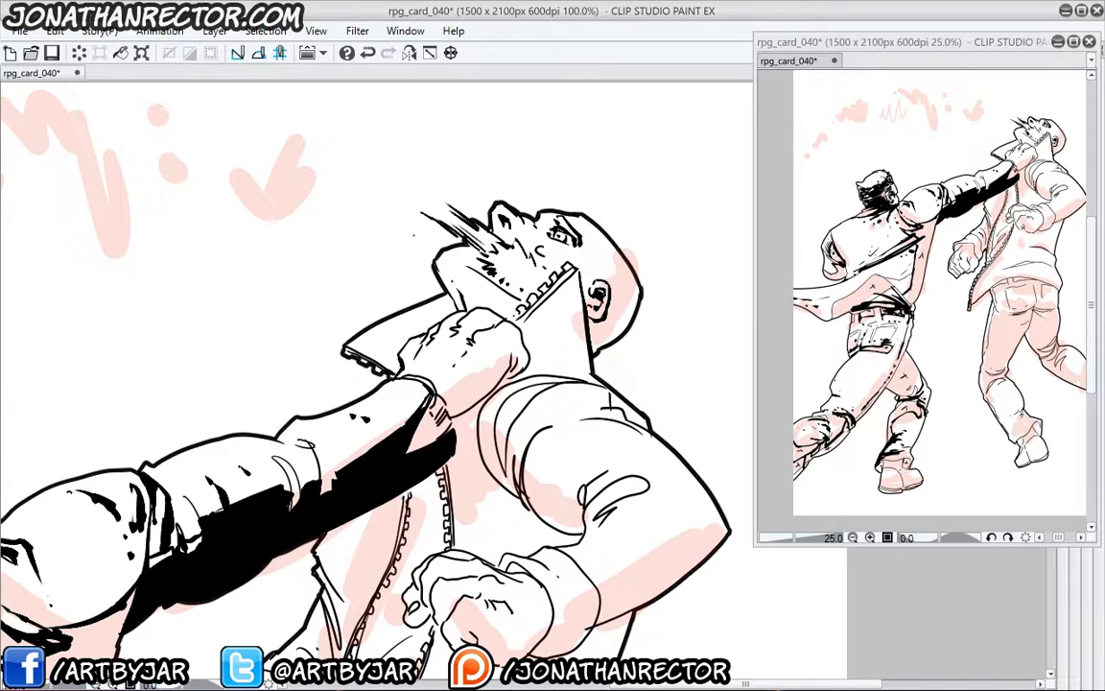
- Ink small black folds and spots near the rolled sleeve edge on the puncher's extended forearm
{"action": "left_click_drag", "start_coordinate": [143, 582], "coordinate": [479, 319]}
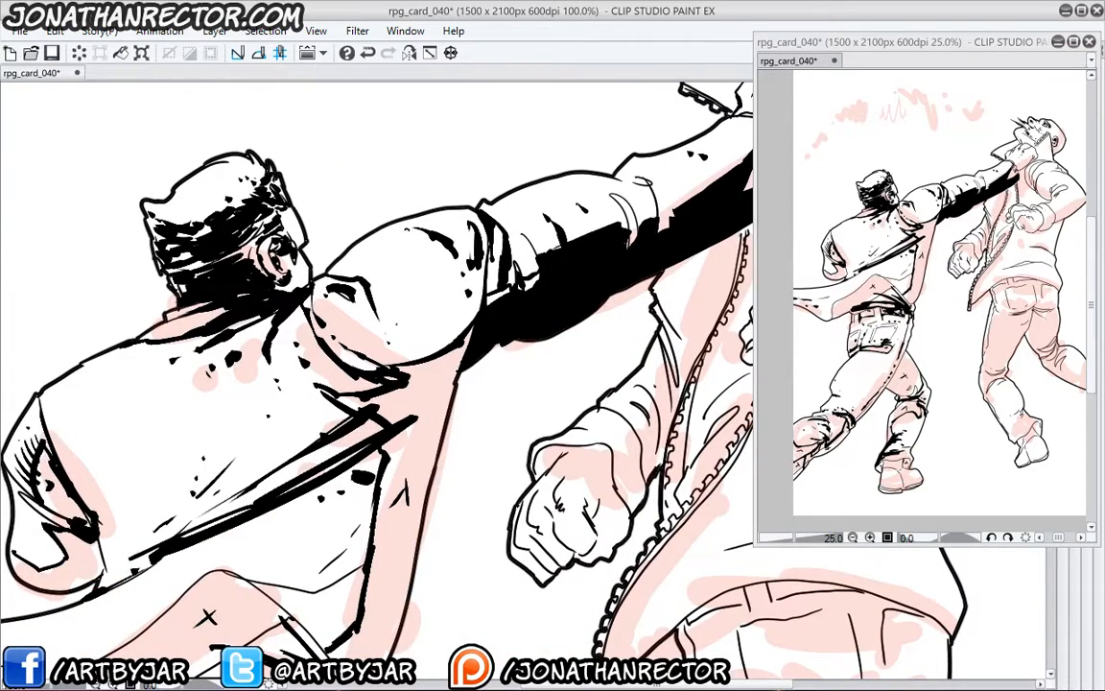
{"action": "mouse_move", "coordinate": [484, 331]}
{"action": "left_mouse_down"}
{"action": "mouse_move", "coordinate": [325, 357]}
{"action": "mouse_move", "coordinate": [288, 399]}
{"action": "mouse_move", "coordinate": [349, 404]}
{"action": "left_mouse_up"}
{"action": "mouse_move", "coordinate": [338, 360]}
{"action": "left_mouse_down"}
{"action": "mouse_move", "coordinate": [348, 389]}
{"action": "mouse_move", "coordinate": [343, 361]}
{"action": "left_mouse_up"}
{"action": "mouse_move", "coordinate": [346, 364]}
{"action": "left_mouse_down"}
{"action": "mouse_move", "coordinate": [352, 372]}
{"action": "mouse_move", "coordinate": [371, 348]}
{"action": "left_mouse_up"}
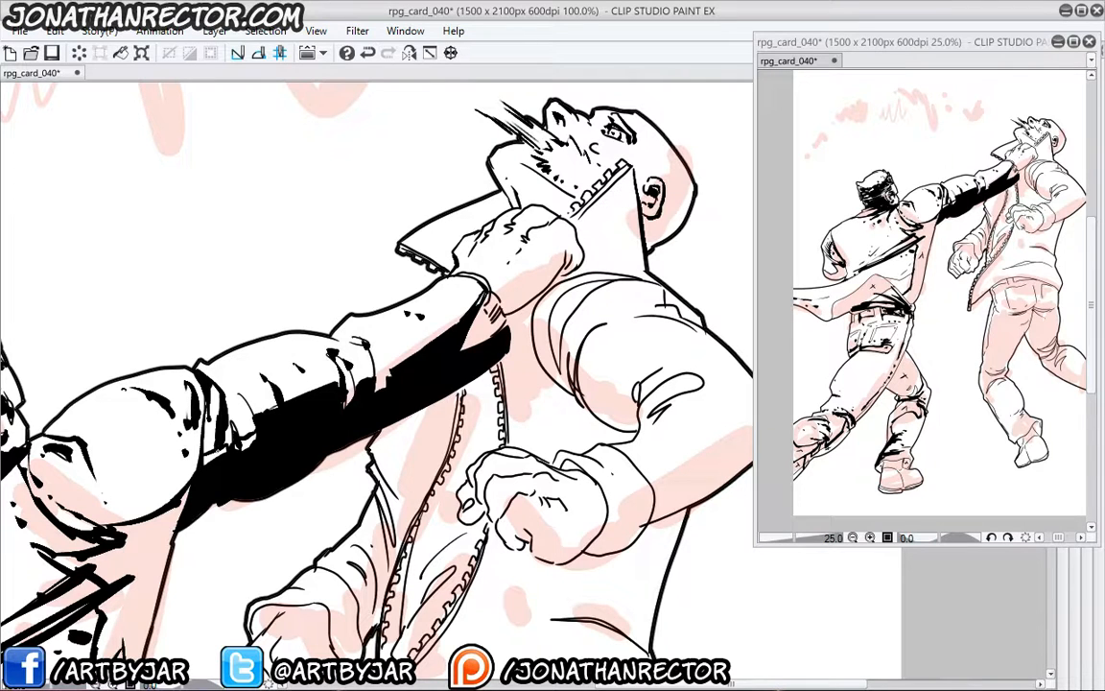
- Add more black folds along the punching sleeve from the upper arm to the wrist, including the cuff shadow
{"action": "left_click_drag", "start_coordinate": [224, 448], "coordinate": [204, 463]}
{"action": "mouse_move", "coordinate": [201, 402]}
{"action": "left_mouse_down"}
{"action": "mouse_move", "coordinate": [194, 416]}
{"action": "mouse_move", "coordinate": [227, 366]}
{"action": "mouse_move", "coordinate": [175, 330]}
{"action": "left_mouse_up"}
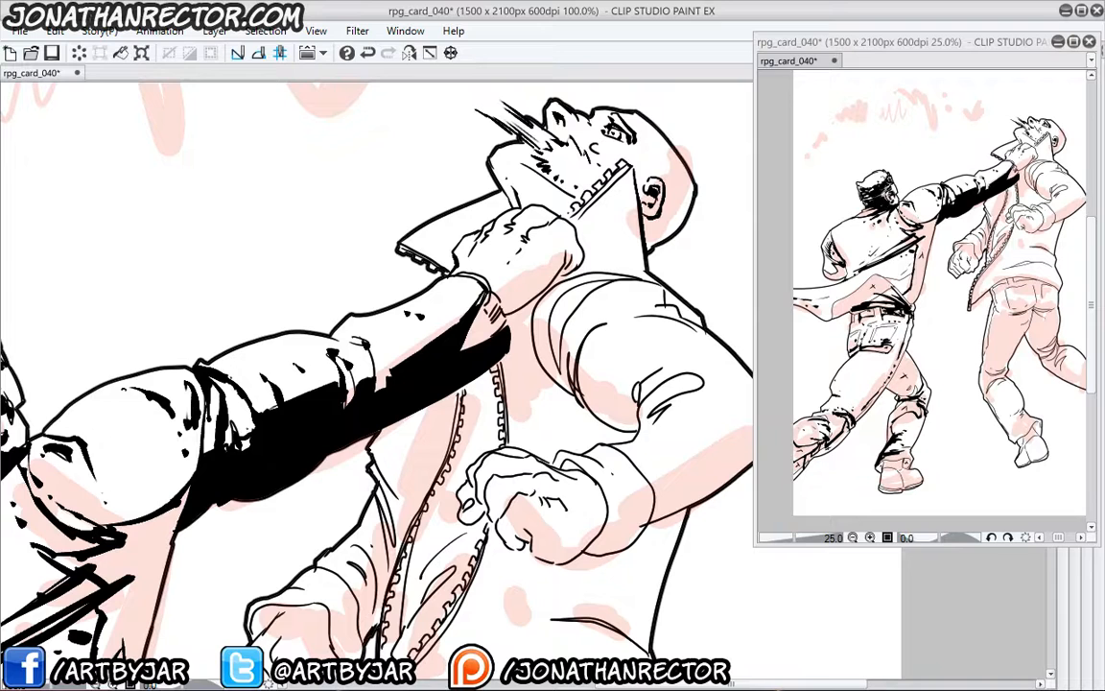
{"action": "left_click_drag", "start_coordinate": [223, 385], "coordinate": [227, 418]}
{"action": "left_click_drag", "start_coordinate": [253, 427], "coordinate": [249, 460]}
{"action": "left_click_drag", "start_coordinate": [360, 382], "coordinate": [350, 417]}
{"action": "left_click_drag", "start_coordinate": [393, 365], "coordinate": [390, 375]}
{"action": "left_click_drag", "start_coordinate": [387, 389], "coordinate": [383, 394]}
{"action": "left_click_drag", "start_coordinate": [414, 218], "coordinate": [428, 271]}
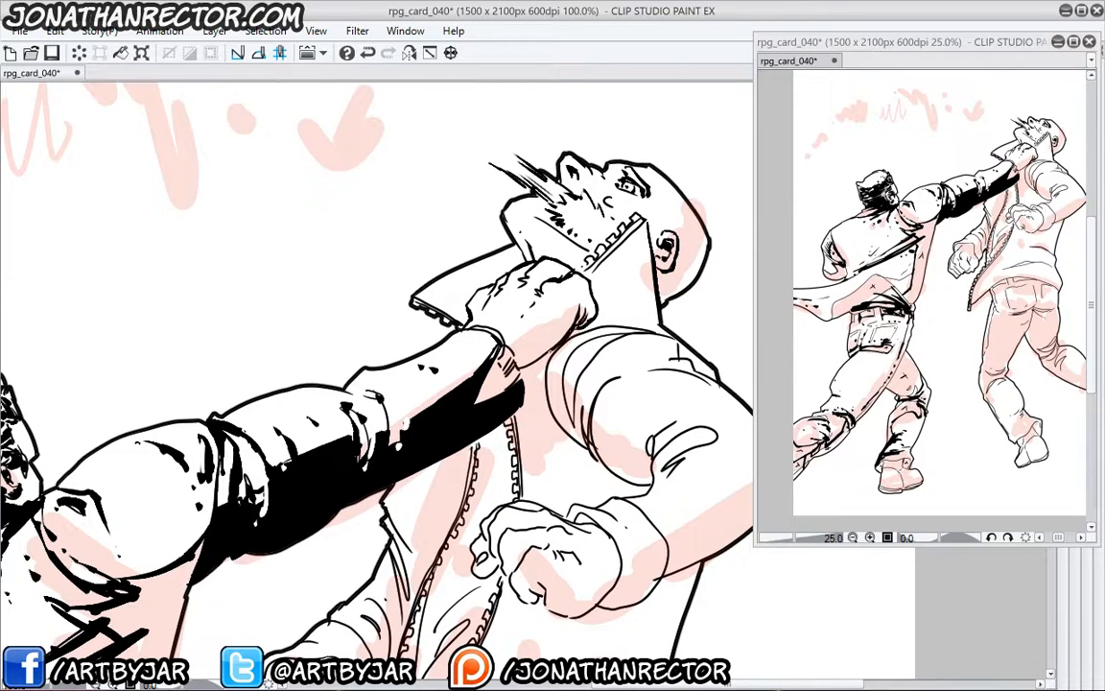
{"action": "left_click_drag", "start_coordinate": [495, 361], "coordinate": [506, 380]}
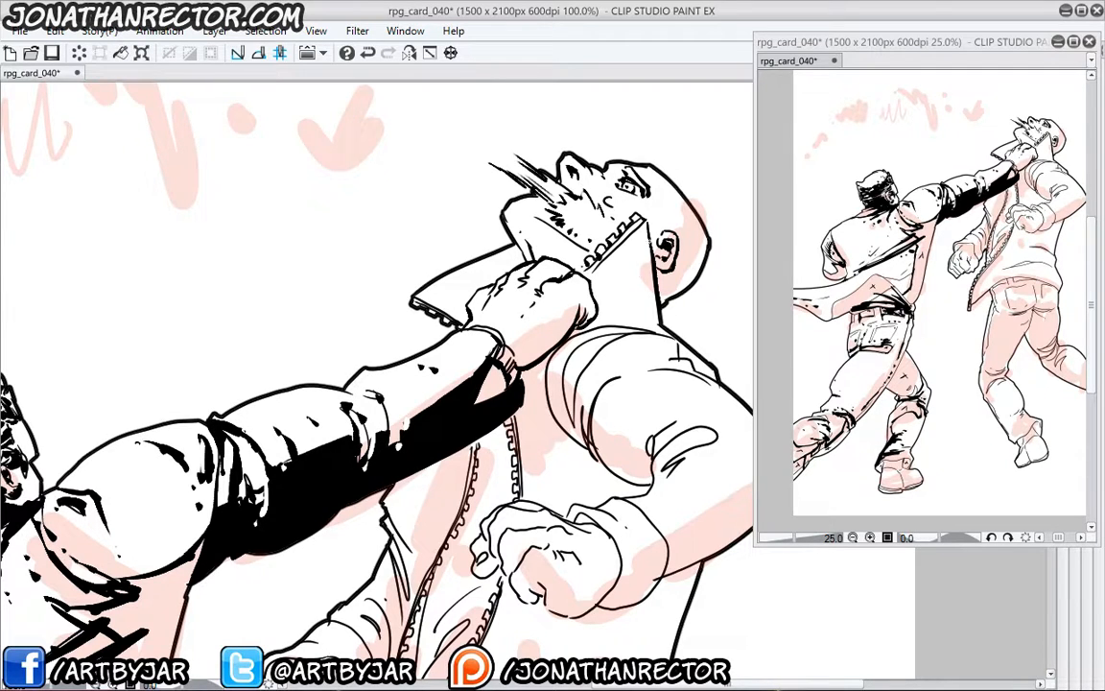
- Ink the jagged hatched shadow on the struck man's collar and mark the remaining collar shadows with X's
{"action": "mouse_move", "coordinate": [650, 248]}
{"action": "left_mouse_down"}
{"action": "mouse_move", "coordinate": [633, 309]}
{"action": "mouse_move", "coordinate": [622, 275]}
{"action": "mouse_move", "coordinate": [595, 298]}
{"action": "left_mouse_up"}
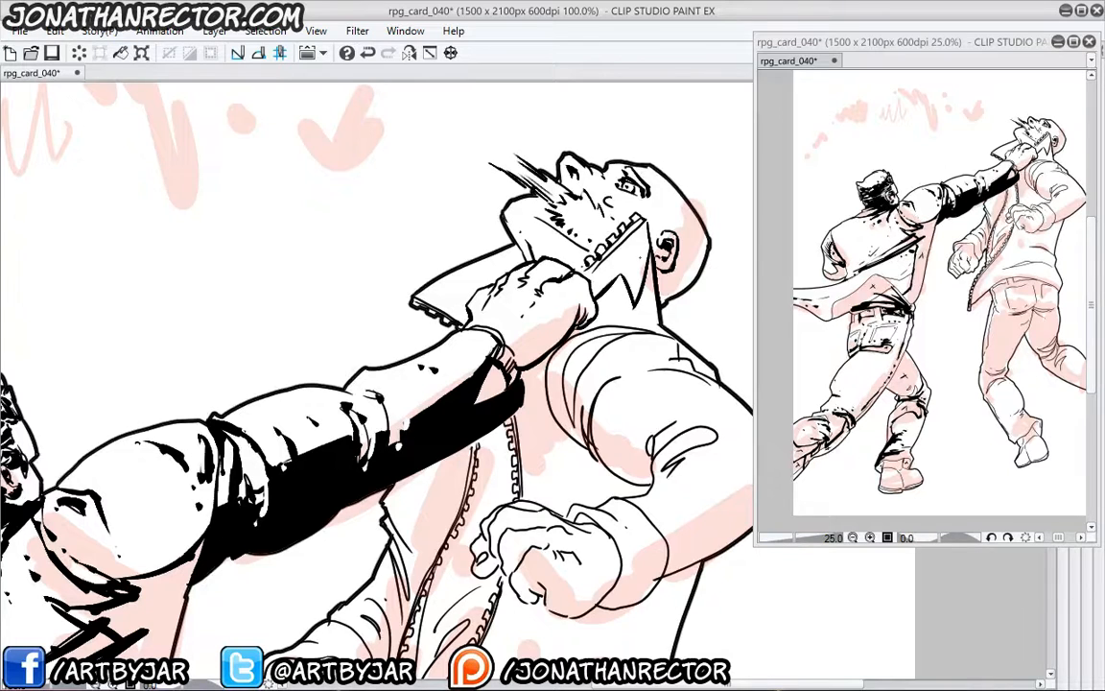
{"action": "left_click_drag", "start_coordinate": [645, 252], "coordinate": [641, 289]}
{"action": "left_click_drag", "start_coordinate": [641, 290], "coordinate": [646, 303]}
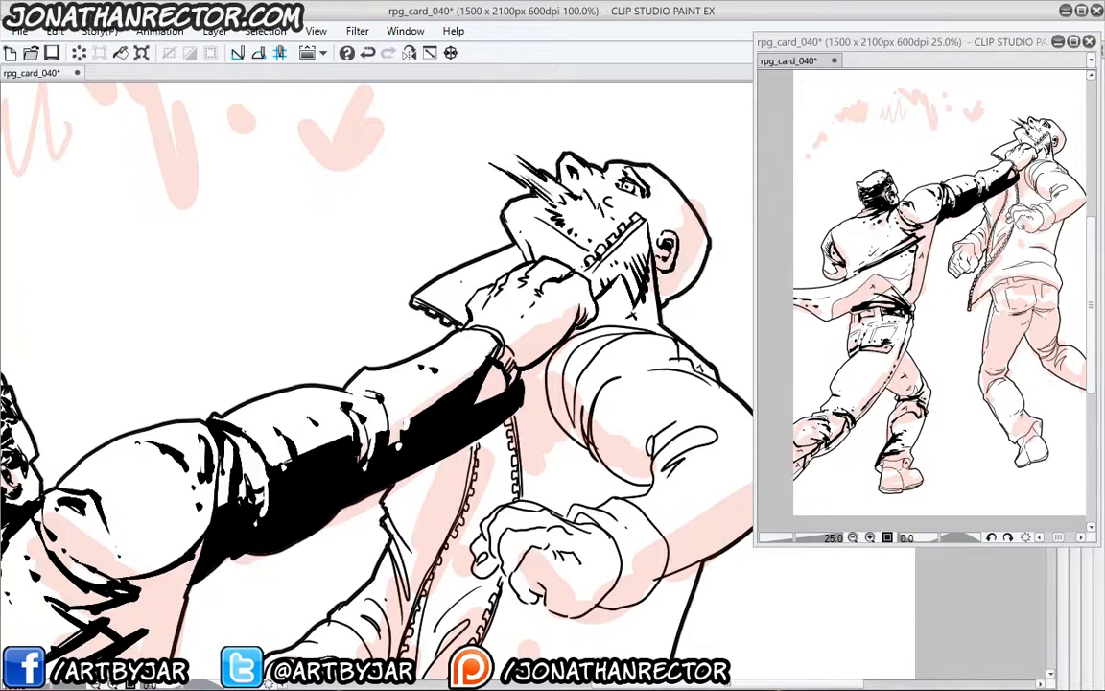
{"action": "mouse_move", "coordinate": [462, 267]}
{"action": "left_mouse_down"}
{"action": "mouse_move", "coordinate": [453, 287]}
{"action": "mouse_move", "coordinate": [473, 295]}
{"action": "mouse_move", "coordinate": [476, 280]}
{"action": "left_mouse_up"}
{"action": "left_click_drag", "start_coordinate": [475, 272], "coordinate": [483, 279]}
- Ink the struck man's forearm shadow edge, mark it with an X, and add black folds at the elbow and arm crook
{"action": "mouse_move", "coordinate": [507, 402]}
{"action": "left_mouse_down"}
{"action": "mouse_move", "coordinate": [446, 333]}
{"action": "mouse_move", "coordinate": [478, 356]}
{"action": "left_mouse_up"}
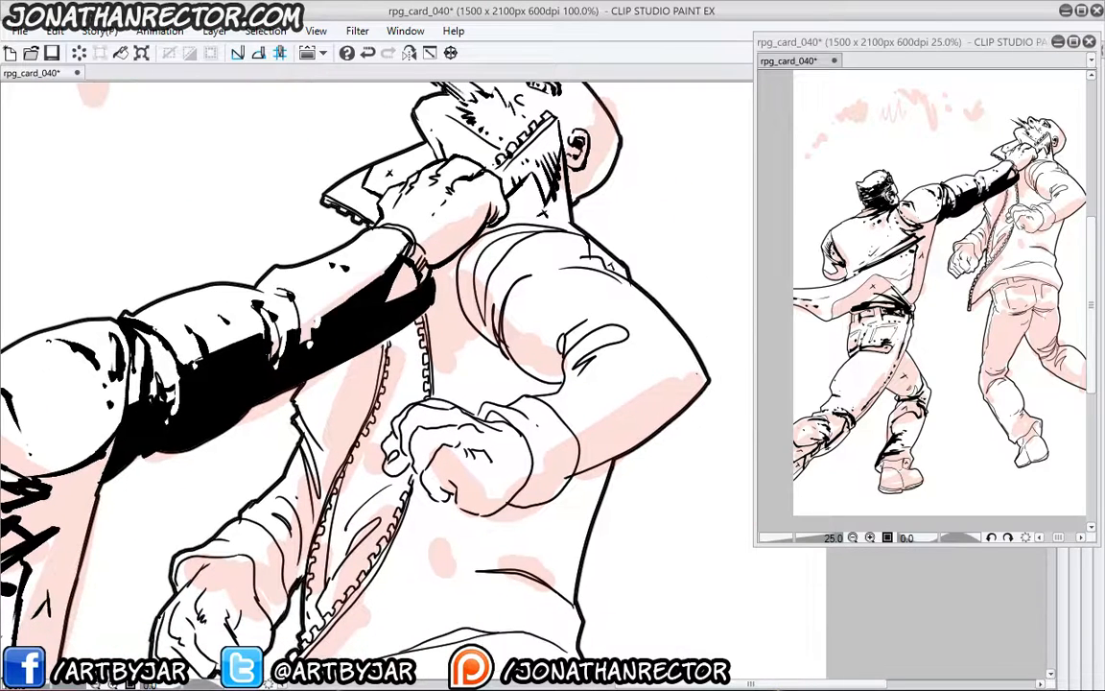
{"action": "left_click_drag", "start_coordinate": [704, 376], "coordinate": [576, 437]}
{"action": "left_click_drag", "start_coordinate": [652, 406], "coordinate": [654, 416]}
{"action": "left_click_drag", "start_coordinate": [708, 383], "coordinate": [683, 345]}
{"action": "left_click_drag", "start_coordinate": [694, 367], "coordinate": [664, 342]}
{"action": "left_click_drag", "start_coordinate": [680, 358], "coordinate": [657, 343]}
{"action": "mouse_move", "coordinate": [586, 338]}
{"action": "left_mouse_down"}
{"action": "mouse_move", "coordinate": [545, 397]}
{"action": "mouse_move", "coordinate": [591, 330]}
{"action": "mouse_move", "coordinate": [618, 328]}
{"action": "left_mouse_up"}
{"action": "left_click_drag", "start_coordinate": [619, 331], "coordinate": [586, 351]}
{"action": "mouse_move", "coordinate": [600, 346]}
{"action": "left_mouse_down"}
{"action": "mouse_move", "coordinate": [583, 359]}
{"action": "mouse_move", "coordinate": [561, 347]}
{"action": "left_mouse_up"}
- Ink thick black folds around the struck man's armpit and over the top of his shoulder seam
{"action": "mouse_move", "coordinate": [568, 341]}
{"action": "left_mouse_down"}
{"action": "mouse_move", "coordinate": [550, 365]}
{"action": "mouse_move", "coordinate": [502, 307]}
{"action": "mouse_move", "coordinate": [501, 346]}
{"action": "left_mouse_up"}
{"action": "mouse_move", "coordinate": [501, 348]}
{"action": "left_mouse_down"}
{"action": "mouse_move", "coordinate": [479, 294]}
{"action": "mouse_move", "coordinate": [576, 236]}
{"action": "mouse_move", "coordinate": [466, 297]}
{"action": "left_mouse_up"}
{"action": "left_click_drag", "start_coordinate": [467, 297], "coordinate": [492, 340]}
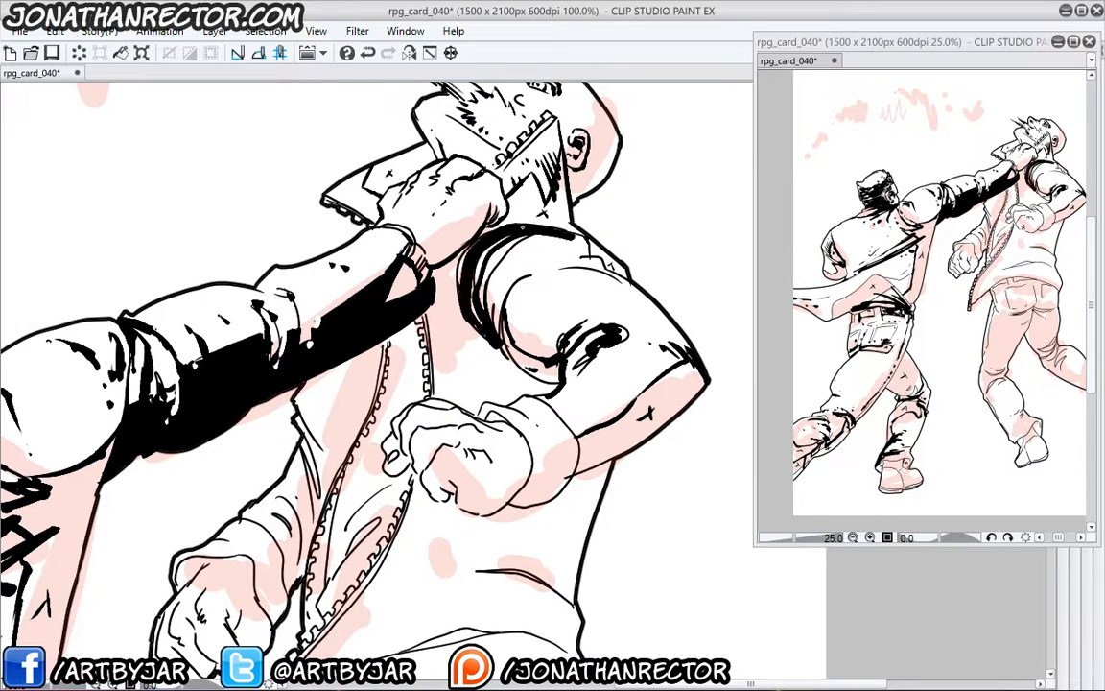
{"action": "left_click_drag", "start_coordinate": [545, 226], "coordinate": [590, 236]}
{"action": "mouse_move", "coordinate": [521, 254]}
{"action": "left_mouse_down"}
{"action": "mouse_move", "coordinate": [547, 244]}
{"action": "mouse_move", "coordinate": [620, 269]}
{"action": "mouse_move", "coordinate": [584, 253]}
{"action": "left_mouse_up"}
{"action": "left_click_drag", "start_coordinate": [482, 244], "coordinate": [460, 294]}
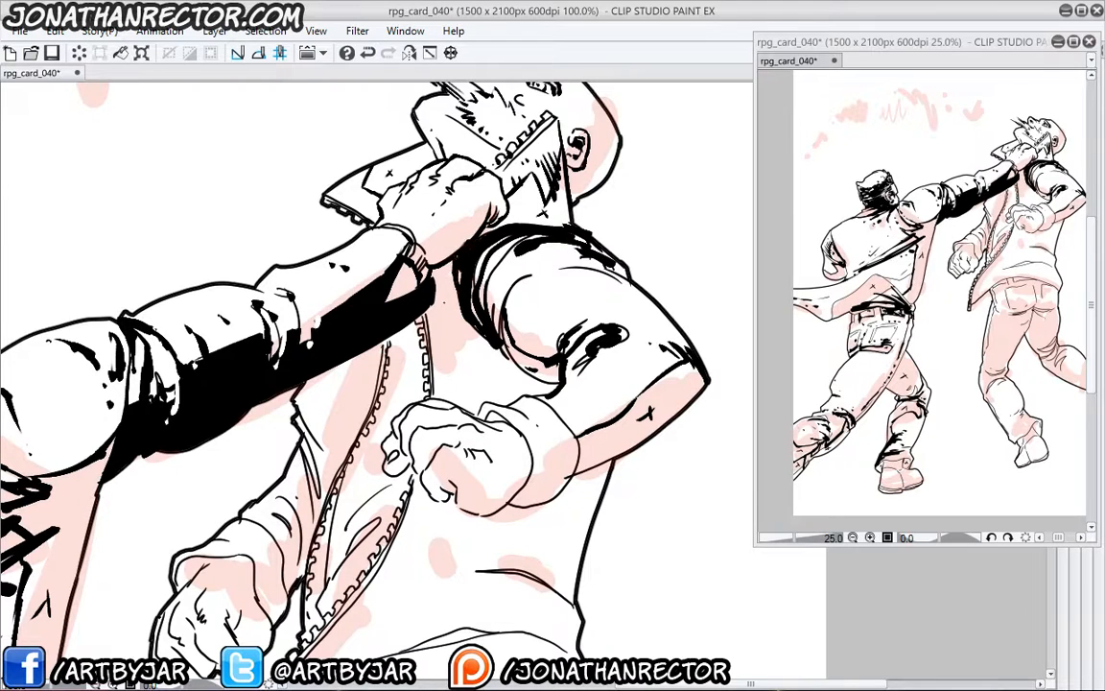
- Ink pointed fold strokes and small black spots on the struck man's chest beside the armpit
{"action": "mouse_move", "coordinate": [490, 340]}
{"action": "left_mouse_down"}
{"action": "mouse_move", "coordinate": [451, 309]}
{"action": "mouse_move", "coordinate": [461, 367]}
{"action": "mouse_move", "coordinate": [440, 346]}
{"action": "mouse_move", "coordinate": [461, 383]}
{"action": "left_mouse_up"}
{"action": "left_click_drag", "start_coordinate": [431, 335], "coordinate": [449, 385]}
{"action": "mouse_move", "coordinate": [507, 360]}
{"action": "left_mouse_down"}
{"action": "mouse_move", "coordinate": [518, 368]}
{"action": "mouse_move", "coordinate": [506, 367]}
{"action": "left_mouse_up"}
{"action": "left_click_drag", "start_coordinate": [476, 336], "coordinate": [482, 343]}
{"action": "left_click_drag", "start_coordinate": [460, 324], "coordinate": [466, 330]}
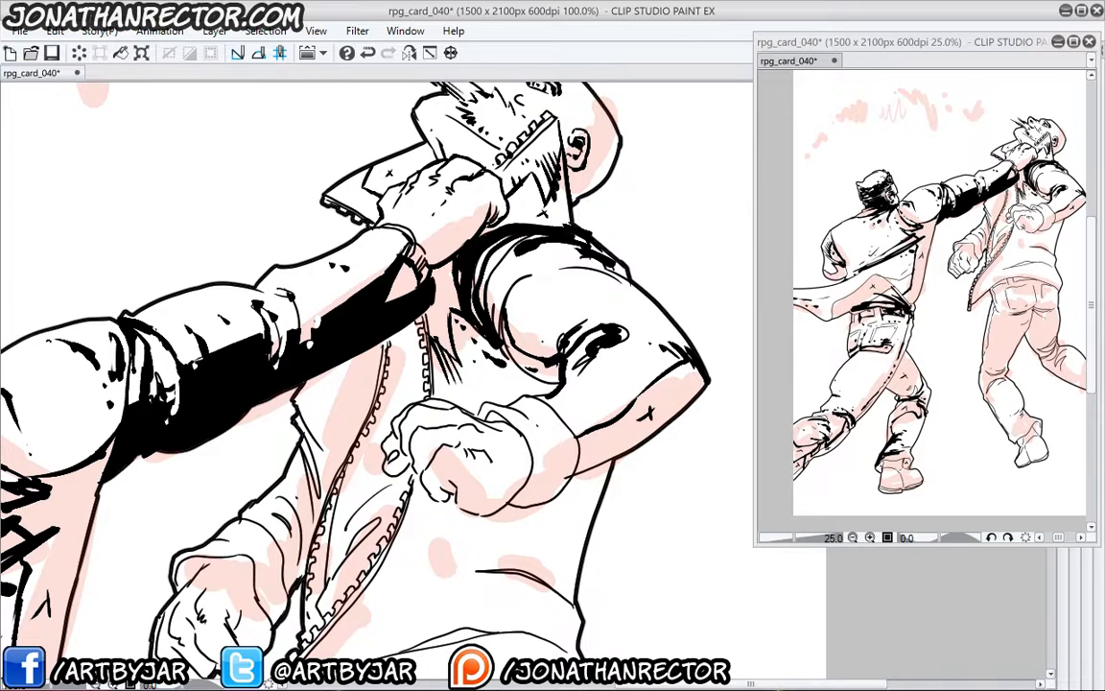
{"action": "left_click_drag", "start_coordinate": [482, 302], "coordinate": [494, 311]}
- Ink black folds on the struck man's raised forearm and thicken the sleeve cuff with shadows and spots
{"action": "left_click_drag", "start_coordinate": [484, 427], "coordinate": [515, 347]}
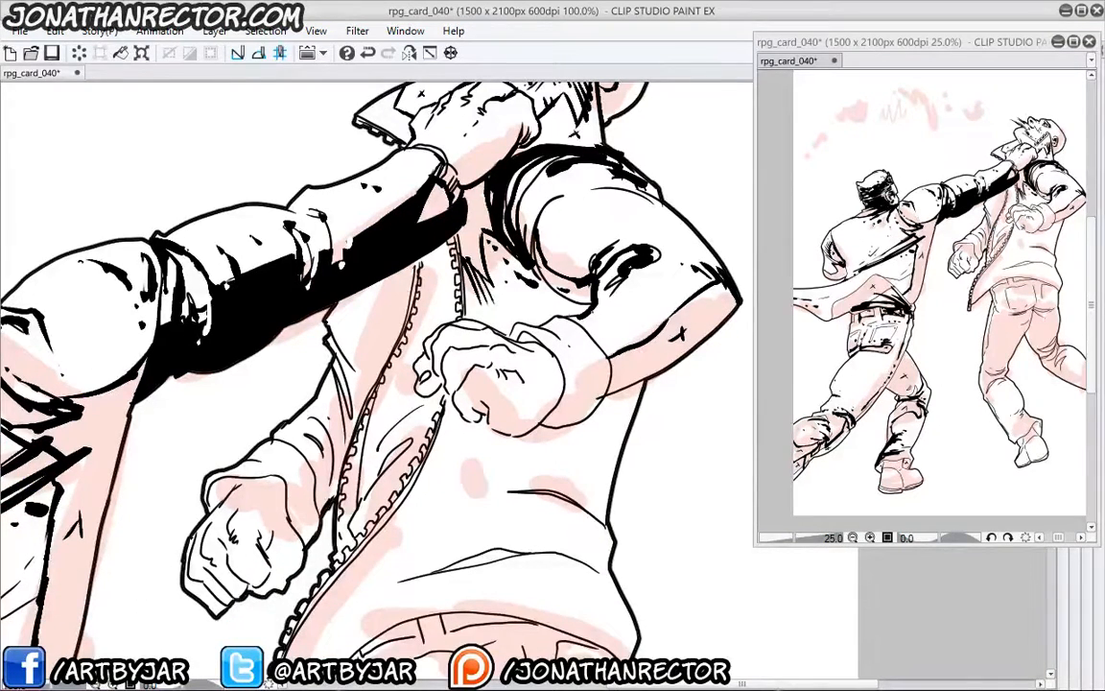
{"action": "mouse_move", "coordinate": [585, 330]}
{"action": "left_mouse_down"}
{"action": "mouse_move", "coordinate": [617, 346]}
{"action": "mouse_move", "coordinate": [645, 338]}
{"action": "mouse_move", "coordinate": [618, 335]}
{"action": "left_mouse_up"}
{"action": "left_click_drag", "start_coordinate": [601, 324], "coordinate": [610, 328]}
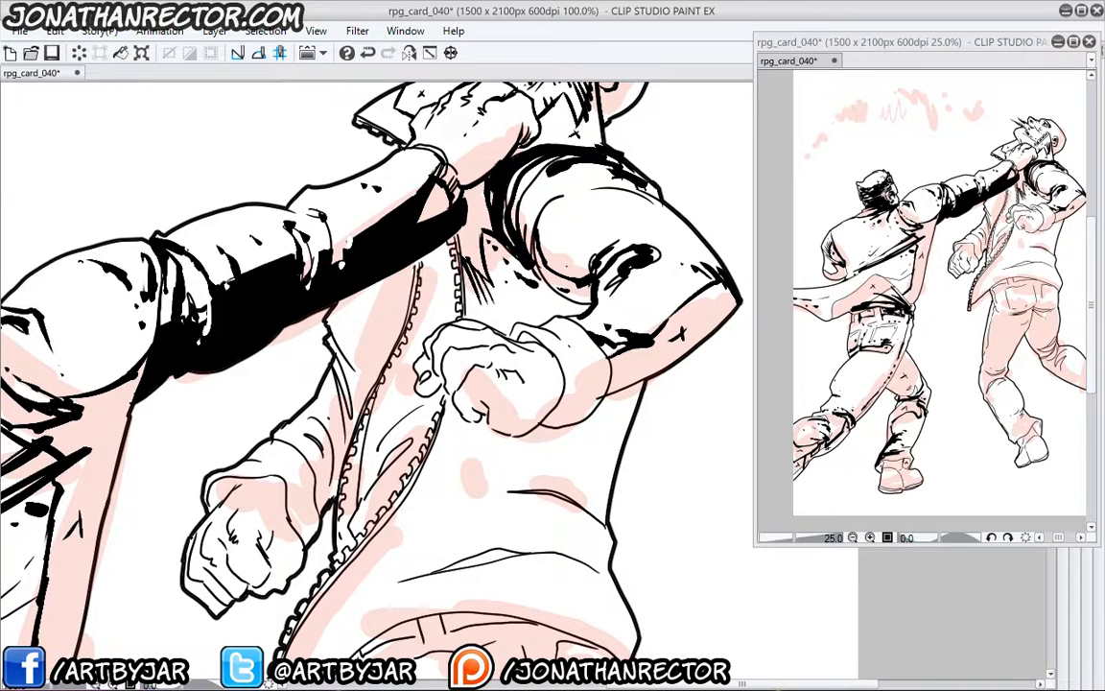
{"action": "mouse_move", "coordinate": [512, 343]}
{"action": "left_mouse_down"}
{"action": "mouse_move", "coordinate": [520, 329]}
{"action": "mouse_move", "coordinate": [558, 332]}
{"action": "mouse_move", "coordinate": [577, 348]}
{"action": "left_mouse_up"}
{"action": "left_click_drag", "start_coordinate": [579, 355], "coordinate": [588, 365]}
{"action": "mouse_move", "coordinate": [485, 292]}
{"action": "left_mouse_down"}
{"action": "mouse_move", "coordinate": [582, 314]}
{"action": "mouse_move", "coordinate": [617, 367]}
{"action": "mouse_move", "coordinate": [588, 417]}
{"action": "mouse_move", "coordinate": [546, 424]}
{"action": "left_mouse_up"}
{"action": "left_click", "coordinate": [596, 379]}
{"action": "left_click_drag", "start_coordinate": [564, 383], "coordinate": [540, 423]}
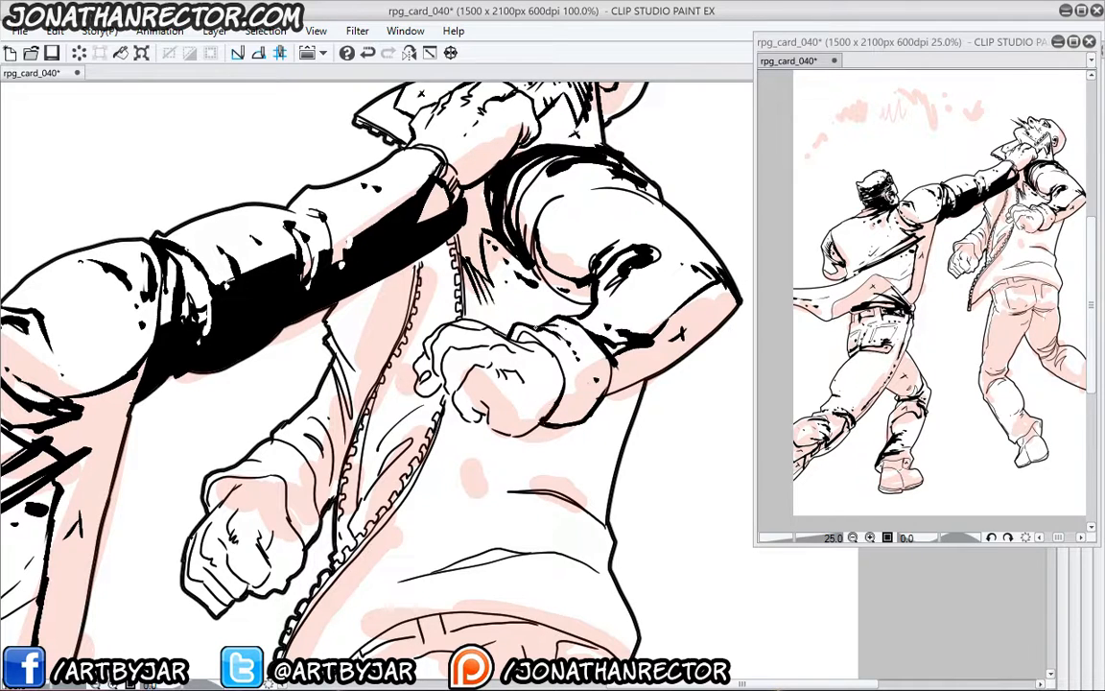
- Thicken the outlines of the struck man's raised fist and ink the black shadows along its fingers and wrist
{"action": "left_click_drag", "start_coordinate": [381, 307], "coordinate": [376, 360]}
{"action": "left_click_drag", "start_coordinate": [444, 380], "coordinate": [435, 392]}
{"action": "mouse_move", "coordinate": [447, 350]}
{"action": "left_mouse_down"}
{"action": "mouse_move", "coordinate": [448, 403]}
{"action": "mouse_move", "coordinate": [495, 431]}
{"action": "mouse_move", "coordinate": [544, 424]}
{"action": "left_mouse_up"}
{"action": "left_click_drag", "start_coordinate": [472, 385], "coordinate": [541, 386]}
{"action": "mouse_move", "coordinate": [497, 345]}
{"action": "left_mouse_down"}
{"action": "mouse_move", "coordinate": [537, 365]}
{"action": "mouse_move", "coordinate": [481, 324]}
{"action": "left_mouse_up"}
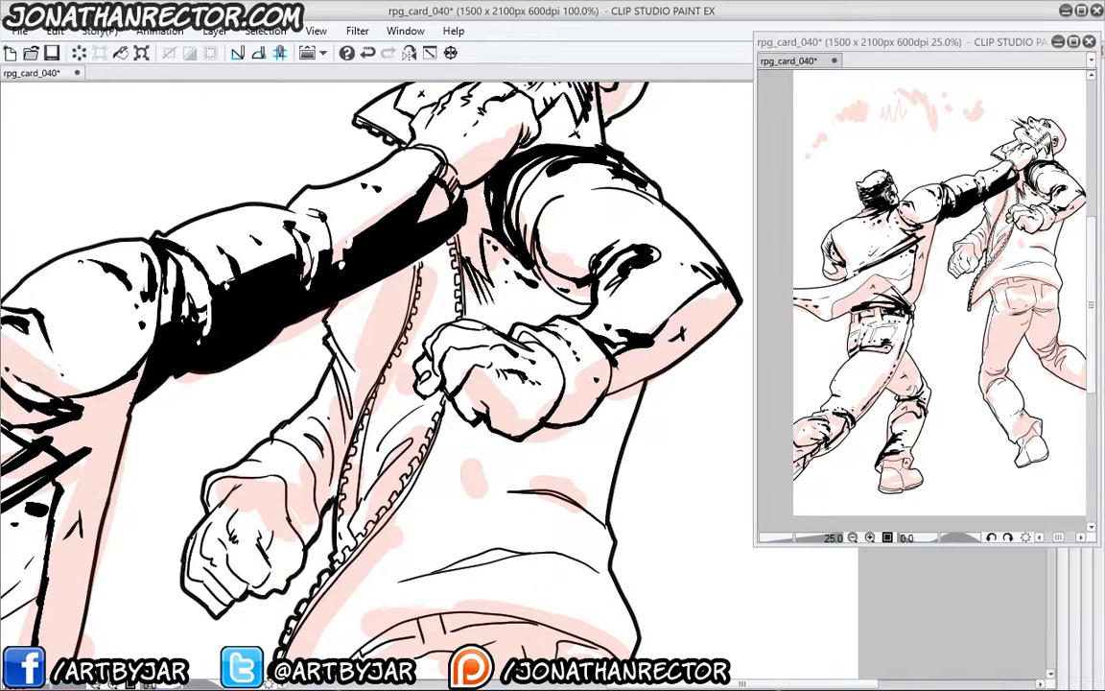
{"action": "mouse_move", "coordinate": [439, 291]}
{"action": "left_mouse_down"}
{"action": "mouse_move", "coordinate": [404, 294]}
{"action": "mouse_move", "coordinate": [384, 316]}
{"action": "mouse_move", "coordinate": [390, 338]}
{"action": "mouse_move", "coordinate": [487, 324]}
{"action": "mouse_move", "coordinate": [526, 337]}
{"action": "left_mouse_up"}
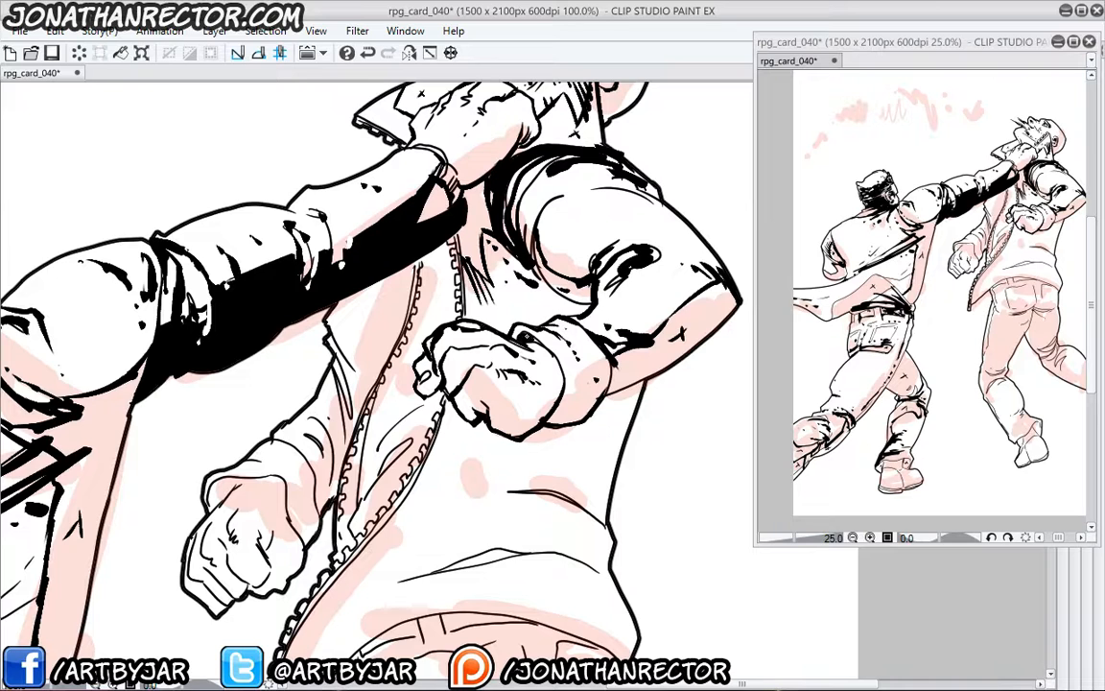
{"action": "left_click_drag", "start_coordinate": [442, 442], "coordinate": [437, 375]}
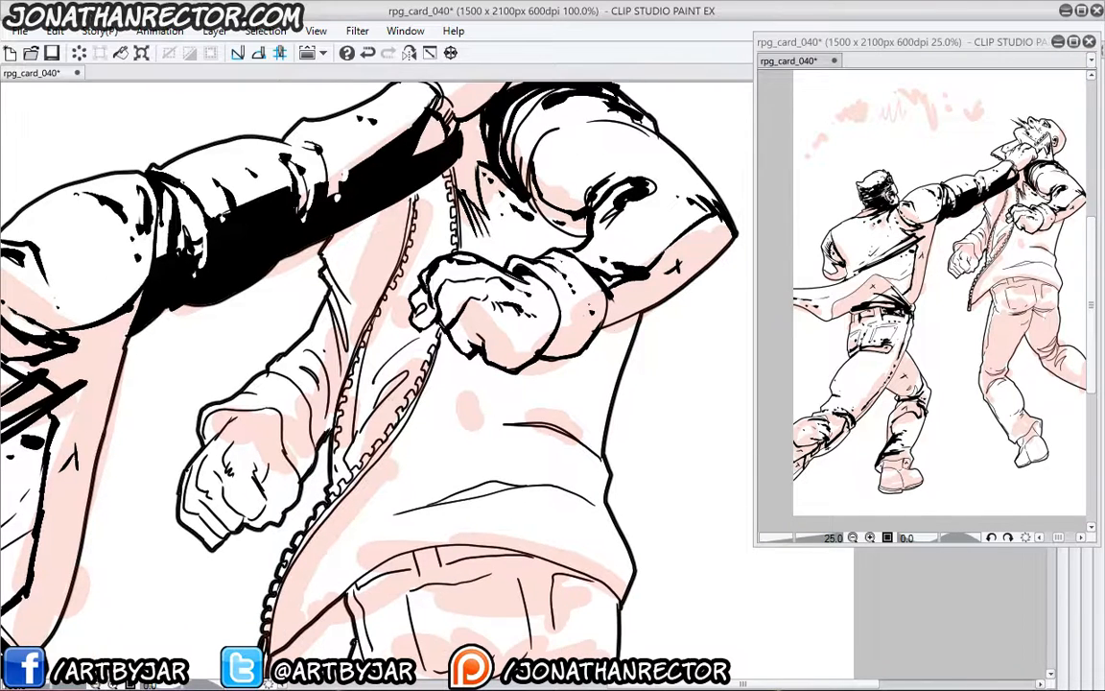
- Ink fold lines on the struck man's side below the elbow and thicken the long creases across his lower jacket
{"action": "mouse_move", "coordinate": [622, 364]}
{"action": "left_mouse_down"}
{"action": "mouse_move", "coordinate": [598, 341]}
{"action": "mouse_move", "coordinate": [625, 371]}
{"action": "left_mouse_up"}
{"action": "left_click_drag", "start_coordinate": [616, 330], "coordinate": [617, 335]}
{"action": "mouse_move", "coordinate": [444, 414]}
{"action": "left_mouse_down"}
{"action": "mouse_move", "coordinate": [472, 364]}
{"action": "mouse_move", "coordinate": [578, 355]}
{"action": "mouse_move", "coordinate": [617, 380]}
{"action": "left_mouse_up"}
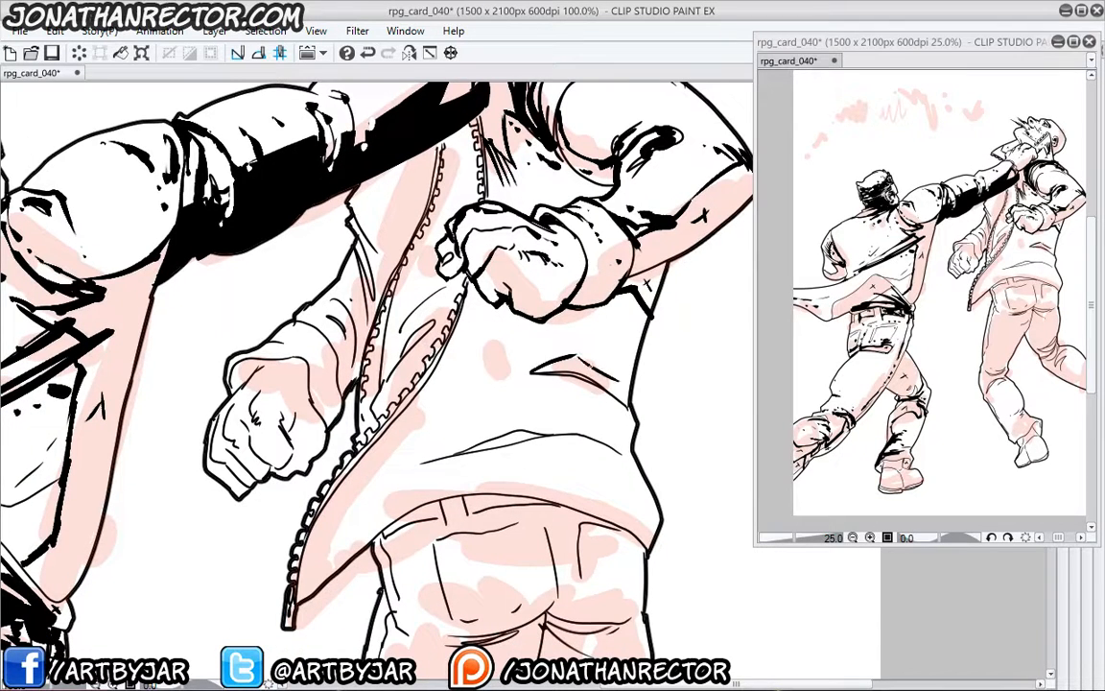
{"action": "left_click", "coordinate": [617, 337]}
{"action": "left_click_drag", "start_coordinate": [644, 307], "coordinate": [602, 370]}
{"action": "mouse_move", "coordinate": [428, 461]}
{"action": "left_mouse_down"}
{"action": "mouse_move", "coordinate": [513, 430]}
{"action": "mouse_move", "coordinate": [595, 438]}
{"action": "left_mouse_up"}
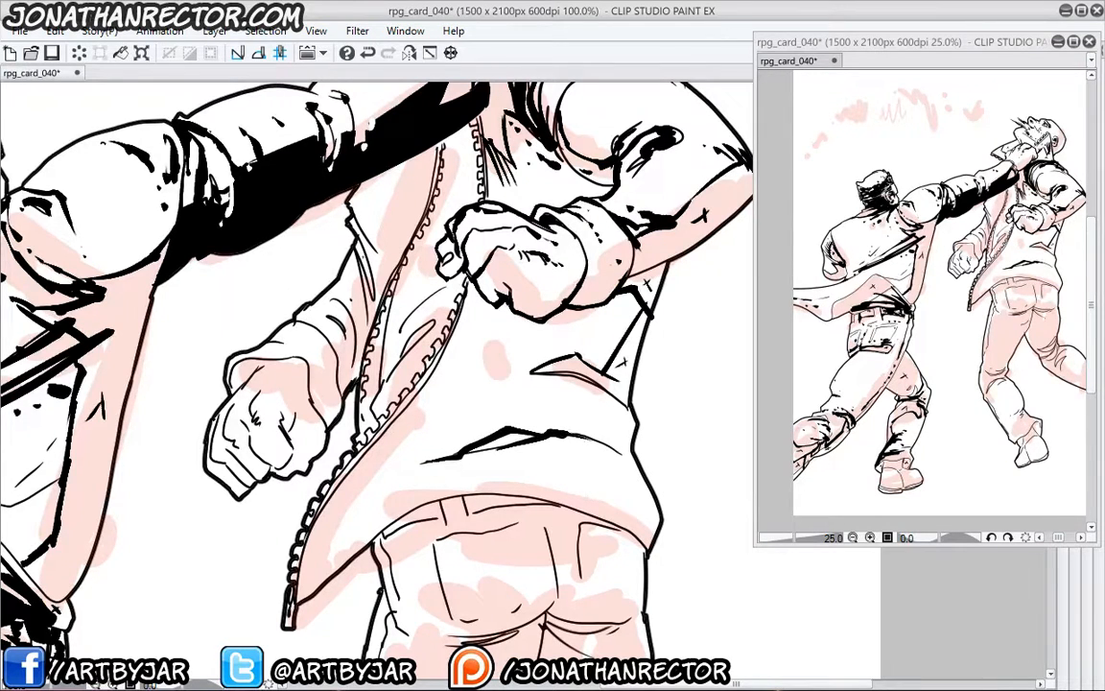
- Dot black spots across the middle of the struck man's jacket and down along its zipper edge
{"action": "left_click_drag", "start_coordinate": [523, 358], "coordinate": [493, 362]}
{"action": "left_click", "coordinate": [473, 365]}
{"action": "left_click", "coordinate": [462, 372]}
{"action": "left_click", "coordinate": [445, 410]}
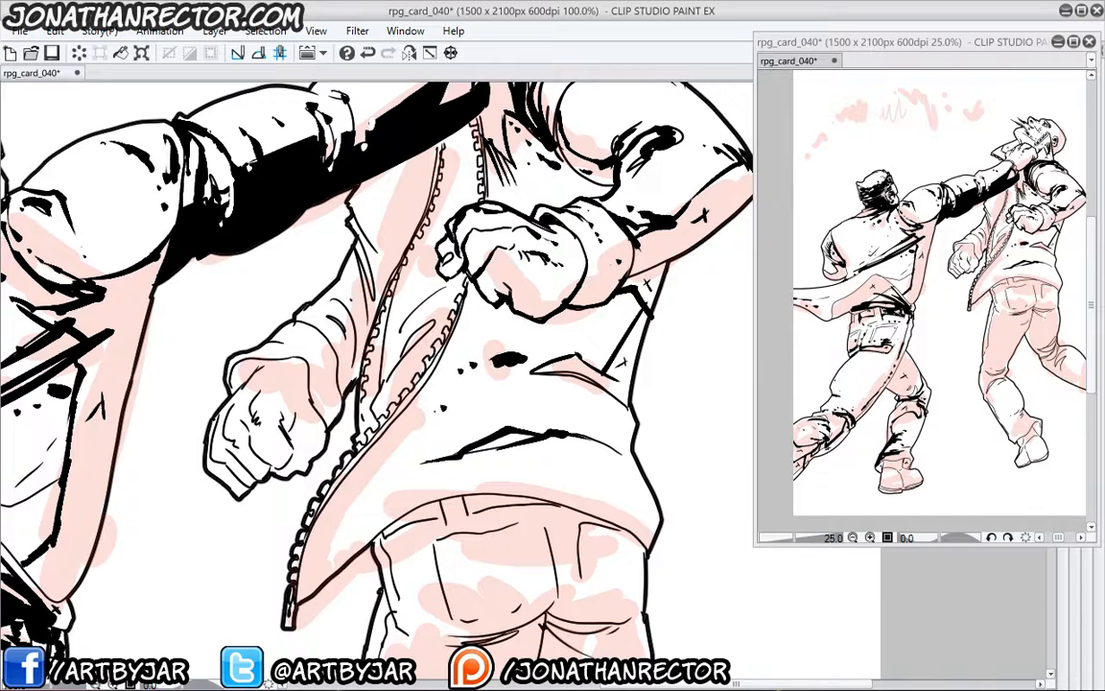
{"action": "left_click", "coordinate": [436, 414]}
{"action": "left_click_drag", "start_coordinate": [398, 495], "coordinate": [406, 462]}
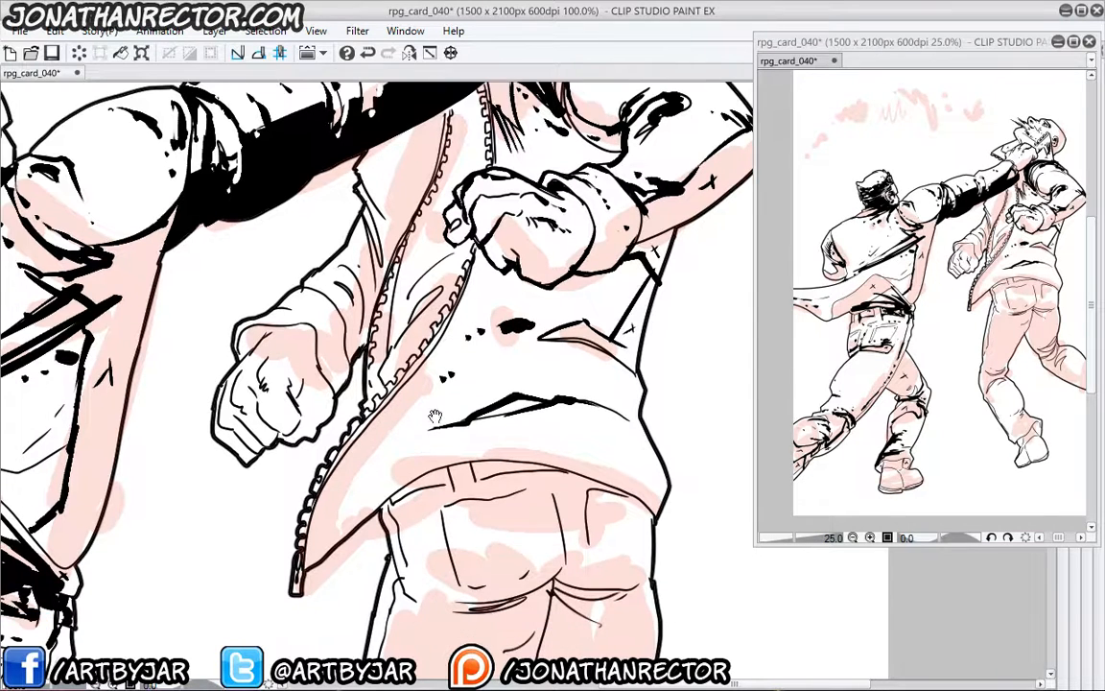
{"action": "left_click", "coordinate": [407, 451]}
{"action": "left_click", "coordinate": [416, 423]}
{"action": "mouse_move", "coordinate": [403, 415]}
{"action": "left_mouse_down"}
{"action": "mouse_move", "coordinate": [384, 431]}
{"action": "mouse_move", "coordinate": [399, 425]}
{"action": "left_mouse_up"}
{"action": "left_click", "coordinate": [369, 448]}
- Outline the shadow along the struck man's jacket hem and ink angular folds at its back corner
{"action": "left_click_drag", "start_coordinate": [420, 355], "coordinate": [335, 481]}
{"action": "mouse_move", "coordinate": [335, 480]}
{"action": "left_mouse_down"}
{"action": "mouse_move", "coordinate": [527, 396]}
{"action": "mouse_move", "coordinate": [586, 401]}
{"action": "left_mouse_up"}
{"action": "left_click_drag", "start_coordinate": [585, 401], "coordinate": [569, 377]}
{"action": "mouse_move", "coordinate": [611, 402]}
{"action": "left_mouse_down"}
{"action": "mouse_move", "coordinate": [621, 417]}
{"action": "mouse_move", "coordinate": [607, 413]}
{"action": "mouse_move", "coordinate": [660, 360]}
{"action": "left_mouse_up"}
{"action": "mouse_move", "coordinate": [672, 460]}
{"action": "left_mouse_down"}
{"action": "mouse_move", "coordinate": [650, 428]}
{"action": "mouse_move", "coordinate": [673, 460]}
{"action": "left_mouse_up"}
{"action": "left_click_drag", "start_coordinate": [540, 419], "coordinate": [610, 435]}
{"action": "left_click_drag", "start_coordinate": [538, 418], "coordinate": [614, 437]}
- Ink black folds and spots inside the struck man's jacket opening beside the zipper
{"action": "left_click_drag", "start_coordinate": [395, 439], "coordinate": [358, 537]}
{"action": "left_click_drag", "start_coordinate": [359, 401], "coordinate": [364, 409]}
{"action": "left_click_drag", "start_coordinate": [364, 401], "coordinate": [359, 408]}
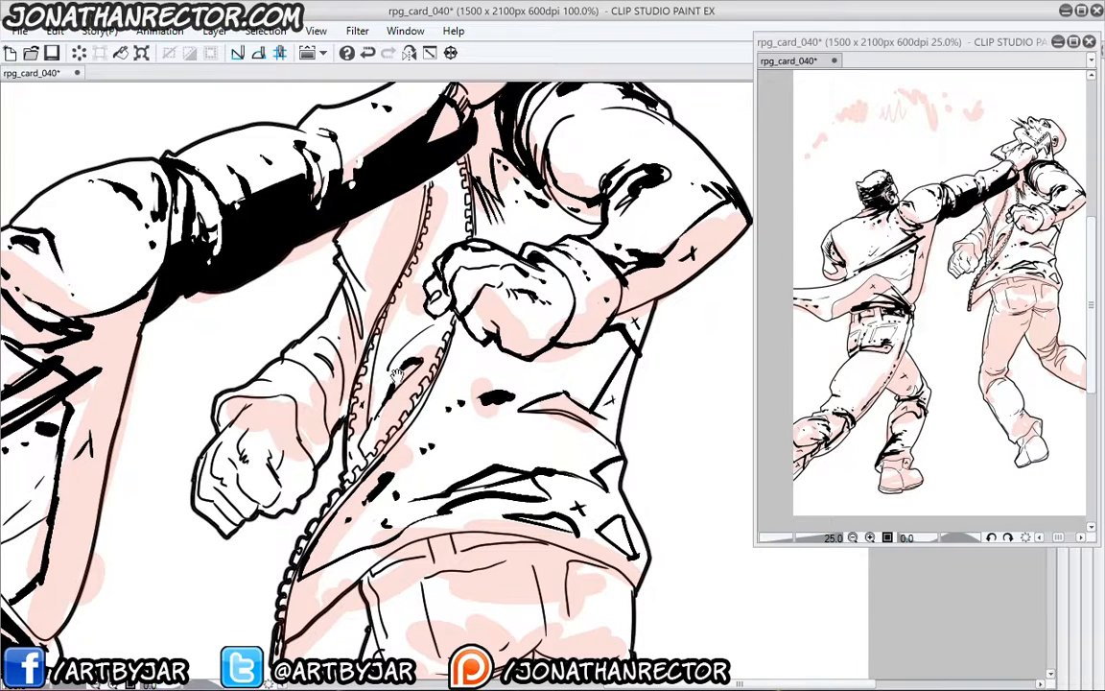
{"action": "left_click_drag", "start_coordinate": [357, 338], "coordinate": [345, 383]}
{"action": "left_click_drag", "start_coordinate": [425, 368], "coordinate": [384, 405]}
{"action": "left_click_drag", "start_coordinate": [447, 260], "coordinate": [396, 325]}
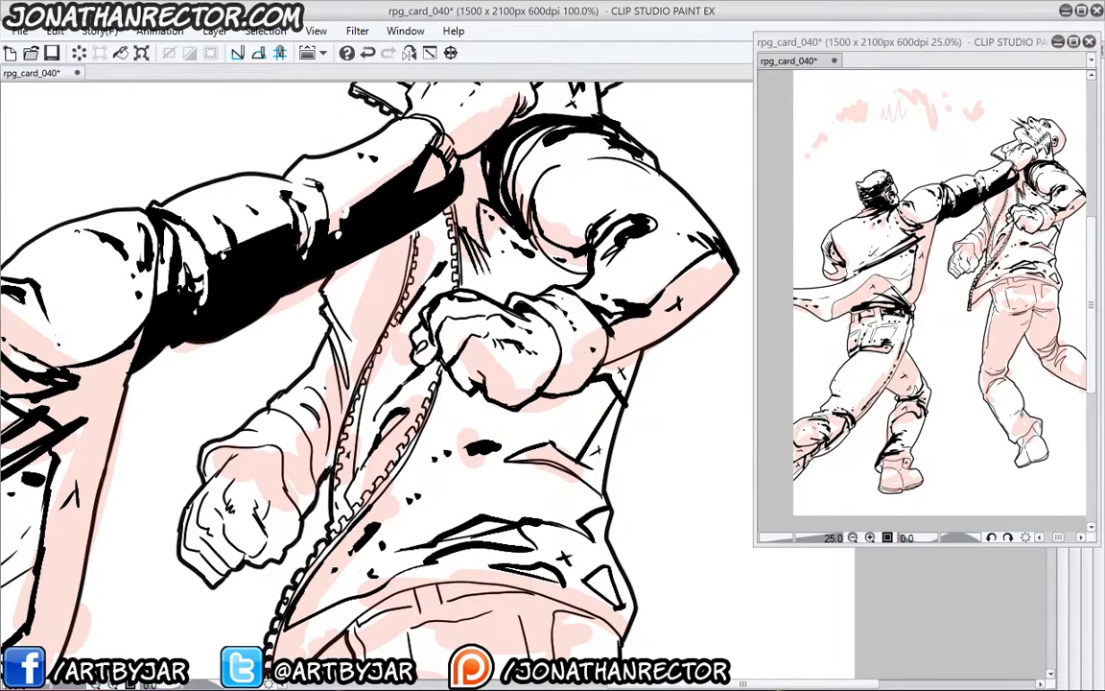
- Ink black strokes inside the upper jacket opening and outline the shadow shapes on the far lapel
{"action": "mouse_move", "coordinate": [418, 285]}
{"action": "left_mouse_down"}
{"action": "mouse_move", "coordinate": [446, 225]}
{"action": "mouse_move", "coordinate": [419, 271]}
{"action": "left_mouse_up"}
{"action": "mouse_move", "coordinate": [441, 213]}
{"action": "left_mouse_down"}
{"action": "mouse_move", "coordinate": [394, 340]}
{"action": "mouse_move", "coordinate": [447, 338]}
{"action": "left_mouse_up"}
{"action": "mouse_move", "coordinate": [412, 255]}
{"action": "left_mouse_down"}
{"action": "mouse_move", "coordinate": [435, 272]}
{"action": "mouse_move", "coordinate": [418, 322]}
{"action": "left_mouse_up"}
{"action": "mouse_move", "coordinate": [379, 288]}
{"action": "left_mouse_down"}
{"action": "mouse_move", "coordinate": [418, 321]}
{"action": "mouse_move", "coordinate": [385, 304]}
{"action": "mouse_move", "coordinate": [413, 349]}
{"action": "left_mouse_up"}
{"action": "left_click_drag", "start_coordinate": [395, 320], "coordinate": [414, 351]}
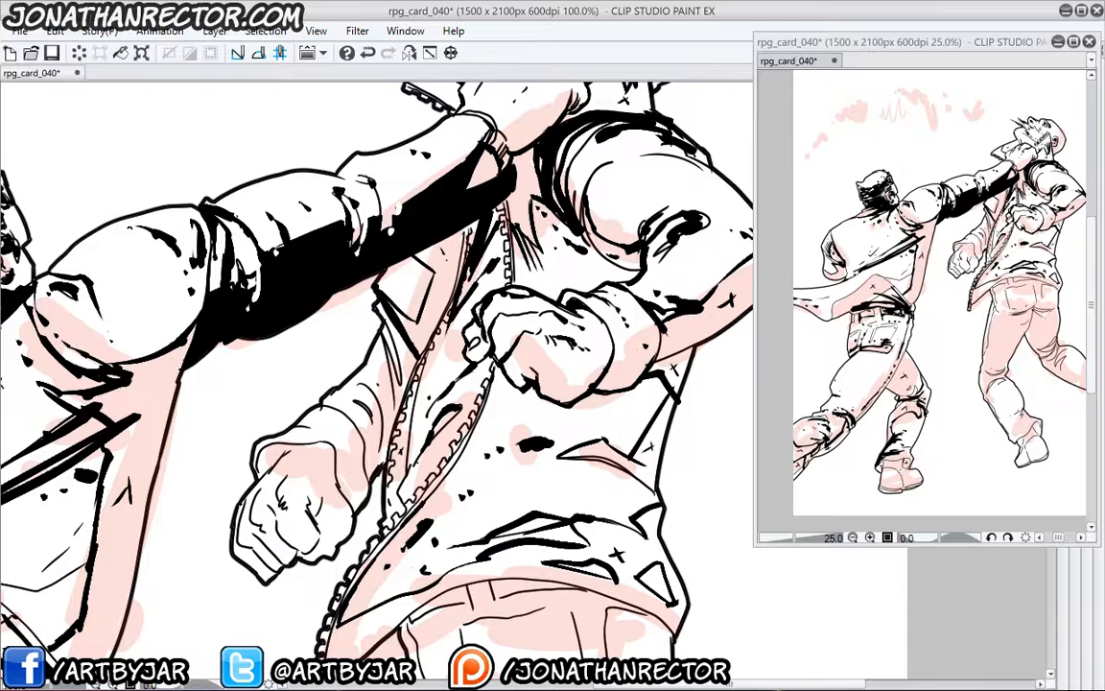
- Ink black folds along the sleeve of the struck man's lowered arm
{"action": "left_click_drag", "start_coordinate": [440, 248], "coordinate": [448, 261]}
{"action": "mouse_move", "coordinate": [399, 351]}
{"action": "left_mouse_down"}
{"action": "mouse_move", "coordinate": [427, 317]}
{"action": "mouse_move", "coordinate": [431, 362]}
{"action": "left_mouse_up"}
{"action": "left_click_drag", "start_coordinate": [421, 319], "coordinate": [430, 358]}
{"action": "mouse_move", "coordinate": [427, 345]}
{"action": "left_mouse_down"}
{"action": "mouse_move", "coordinate": [419, 389]}
{"action": "mouse_move", "coordinate": [410, 376]}
{"action": "left_mouse_up"}
{"action": "mouse_move", "coordinate": [387, 355]}
{"action": "left_mouse_down"}
{"action": "mouse_move", "coordinate": [397, 366]}
{"action": "mouse_move", "coordinate": [362, 370]}
{"action": "mouse_move", "coordinate": [357, 407]}
{"action": "left_mouse_up"}
{"action": "left_click_drag", "start_coordinate": [309, 338], "coordinate": [347, 286]}
- Ink the finger and knuckle shadows on the struck man's lowered fist and add a spot near the cuff
{"action": "mouse_move", "coordinate": [358, 360]}
{"action": "left_mouse_down"}
{"action": "mouse_move", "coordinate": [325, 394]}
{"action": "mouse_move", "coordinate": [335, 372]}
{"action": "mouse_move", "coordinate": [419, 419]}
{"action": "left_mouse_up"}
{"action": "mouse_move", "coordinate": [343, 407]}
{"action": "left_mouse_down"}
{"action": "mouse_move", "coordinate": [371, 470]}
{"action": "mouse_move", "coordinate": [387, 447]}
{"action": "mouse_move", "coordinate": [351, 393]}
{"action": "mouse_move", "coordinate": [365, 413]}
{"action": "mouse_move", "coordinate": [328, 427]}
{"action": "mouse_move", "coordinate": [341, 487]}
{"action": "left_mouse_up"}
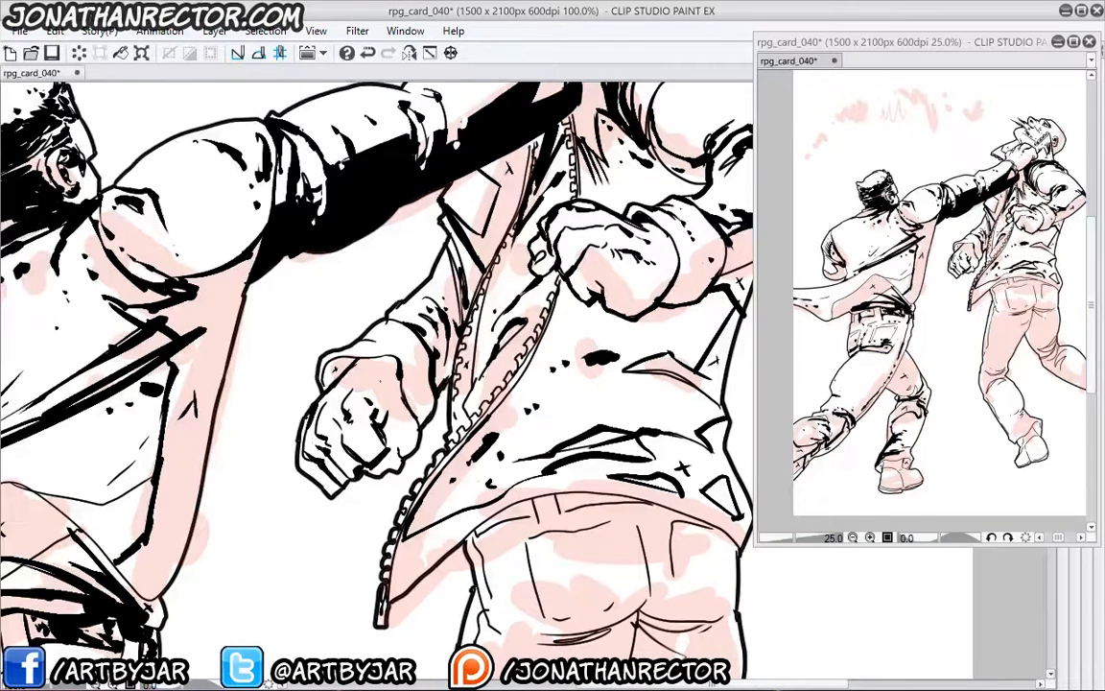
{"action": "left_click_drag", "start_coordinate": [376, 374], "coordinate": [386, 385]}
{"action": "mouse_move", "coordinate": [389, 388]}
{"action": "left_mouse_down"}
{"action": "mouse_move", "coordinate": [393, 405]}
{"action": "mouse_move", "coordinate": [385, 358]}
{"action": "left_mouse_up"}
{"action": "left_click_drag", "start_coordinate": [375, 274], "coordinate": [391, 259]}
- Ink a black shadow with small spots along the struck man's waistband beneath the jacket hem
{"action": "left_click_drag", "start_coordinate": [516, 478], "coordinate": [351, 419]}
{"action": "mouse_move", "coordinate": [342, 357]}
{"action": "left_mouse_down"}
{"action": "mouse_move", "coordinate": [434, 353]}
{"action": "mouse_move", "coordinate": [403, 373]}
{"action": "left_mouse_up"}
{"action": "mouse_move", "coordinate": [404, 372]}
{"action": "left_mouse_down"}
{"action": "mouse_move", "coordinate": [412, 378]}
{"action": "mouse_move", "coordinate": [396, 378]}
{"action": "mouse_move", "coordinate": [456, 373]}
{"action": "left_mouse_up"}
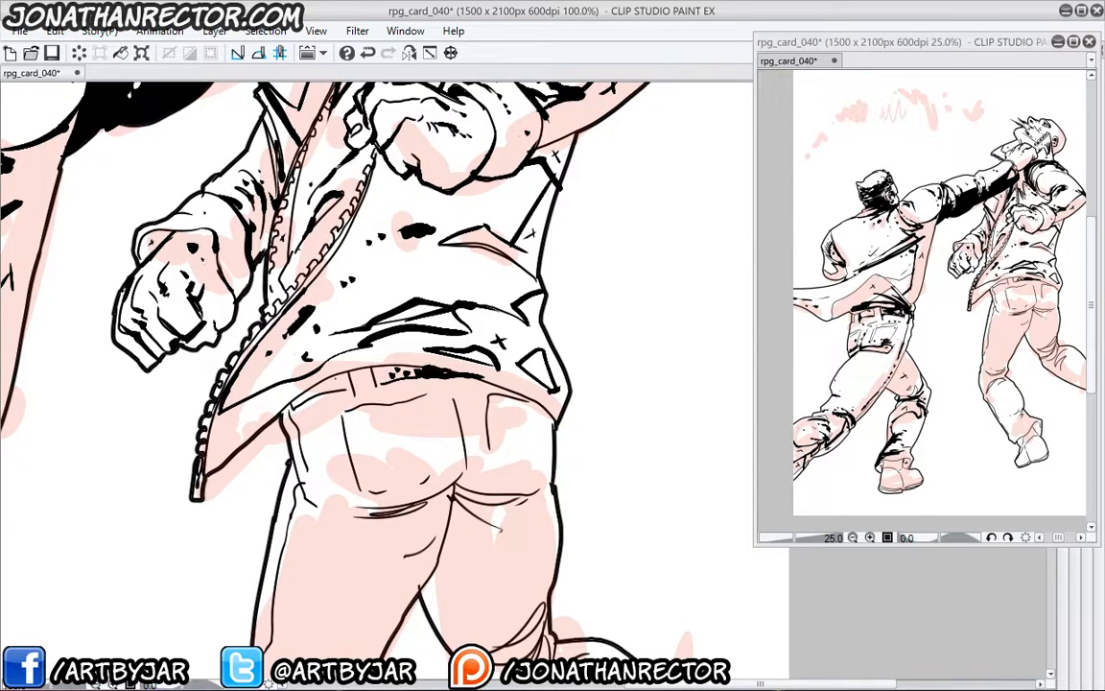
{"action": "left_click_drag", "start_coordinate": [330, 381], "coordinate": [338, 379]}
{"action": "left_click_drag", "start_coordinate": [403, 441], "coordinate": [423, 382]}
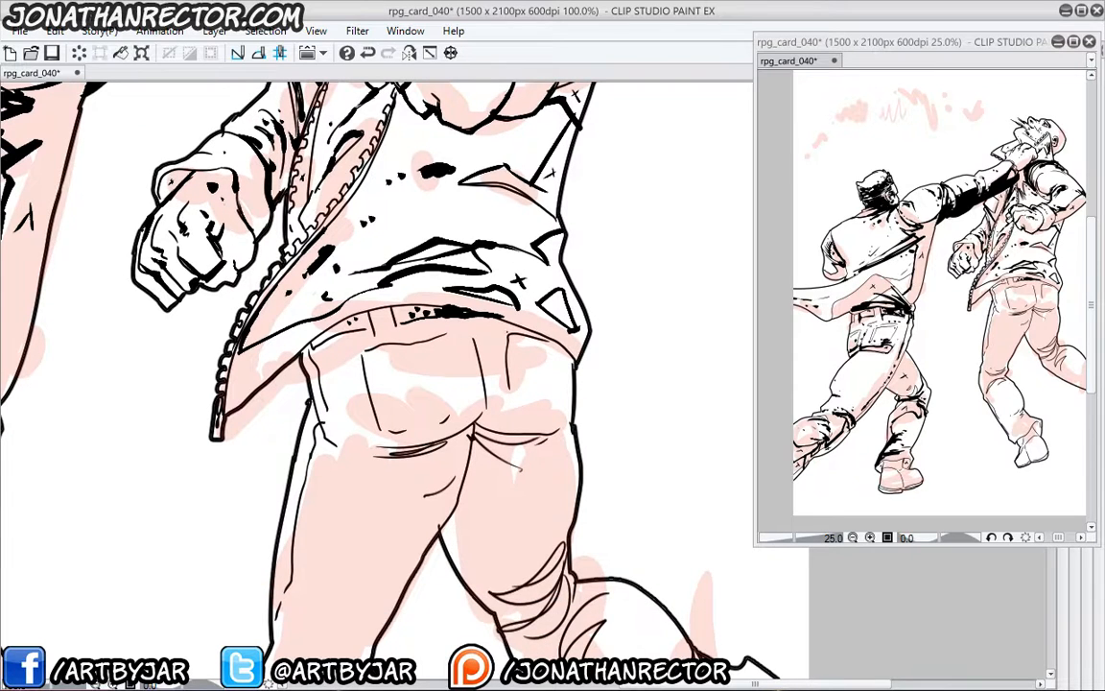
- Ink ragged black fold strokes and spots across the upper seat of the struck man's jeans
{"action": "mouse_move", "coordinate": [528, 328]}
{"action": "left_mouse_down"}
{"action": "mouse_move", "coordinate": [453, 336]}
{"action": "mouse_move", "coordinate": [432, 351]}
{"action": "mouse_move", "coordinate": [529, 342]}
{"action": "mouse_move", "coordinate": [420, 371]}
{"action": "left_mouse_up"}
{"action": "left_click", "coordinate": [386, 365]}
{"action": "left_click", "coordinate": [363, 363]}
{"action": "left_click_drag", "start_coordinate": [353, 357], "coordinate": [342, 359]}
{"action": "left_click", "coordinate": [334, 363]}
{"action": "left_click", "coordinate": [539, 354]}
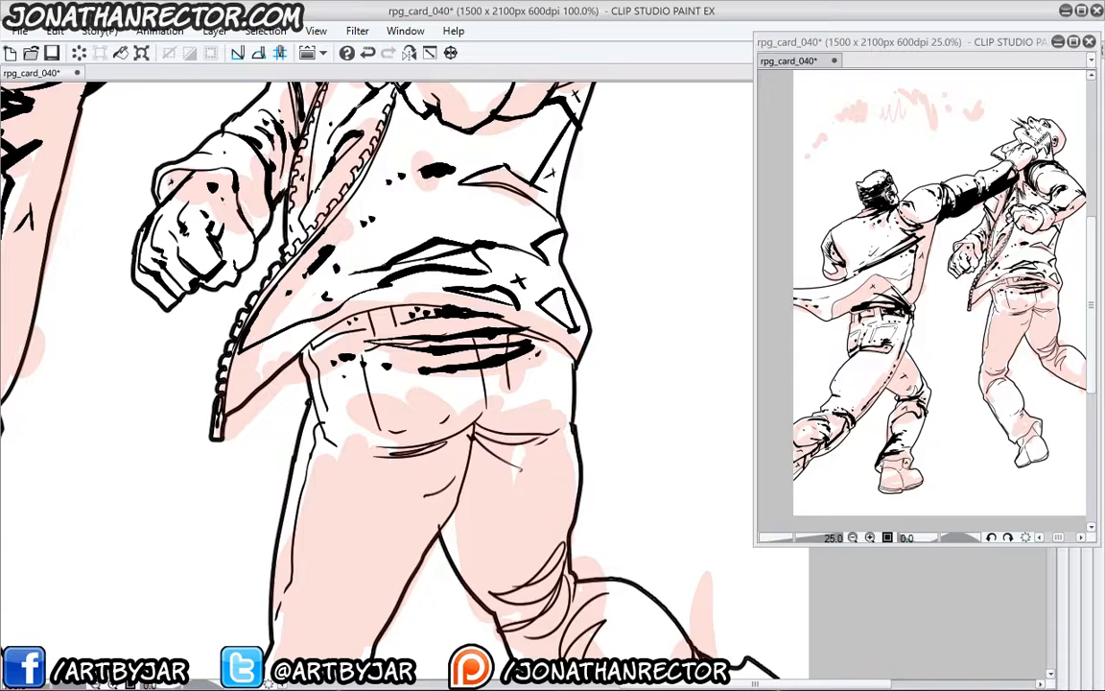
{"action": "mouse_move", "coordinate": [528, 359]}
{"action": "left_mouse_down"}
{"action": "mouse_move", "coordinate": [554, 345]}
{"action": "mouse_move", "coordinate": [501, 338]}
{"action": "left_mouse_up"}
{"action": "left_click_drag", "start_coordinate": [423, 366], "coordinate": [398, 359]}
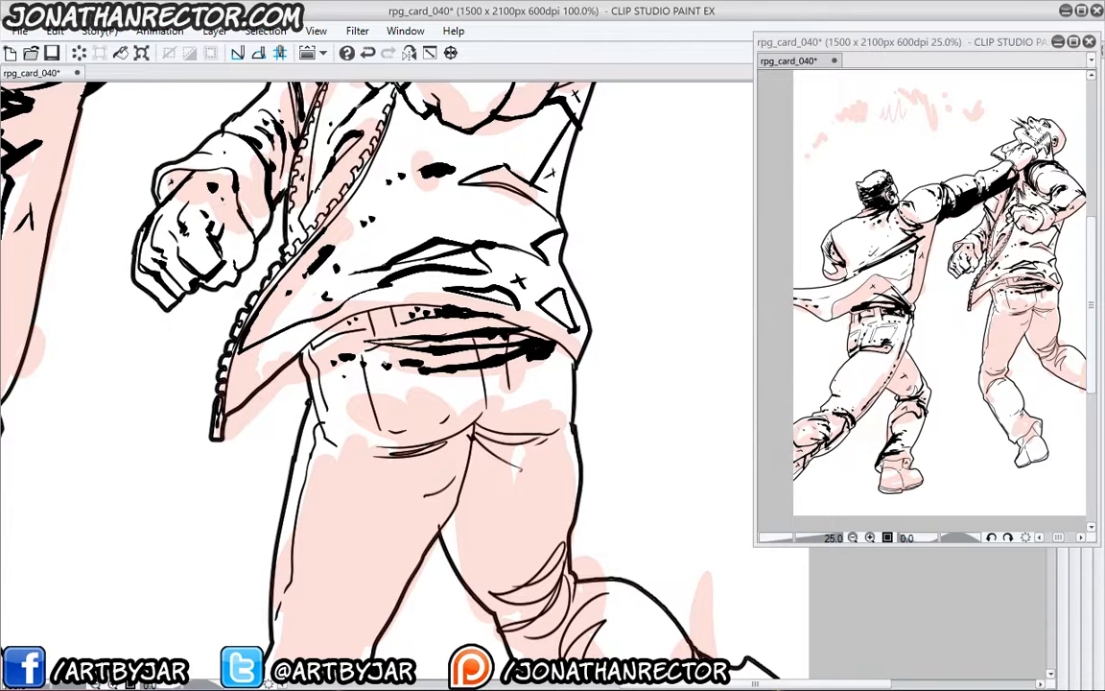
{"action": "left_click", "coordinate": [388, 362]}
{"action": "left_click", "coordinate": [385, 353]}
- Ink the black creases and spots under the seat of the struck man's jeans and at the top of his rear thigh
{"action": "mouse_move", "coordinate": [478, 367]}
{"action": "left_mouse_down"}
{"action": "mouse_move", "coordinate": [484, 411]}
{"action": "mouse_move", "coordinate": [445, 436]}
{"action": "mouse_move", "coordinate": [337, 429]}
{"action": "mouse_move", "coordinate": [388, 447]}
{"action": "mouse_move", "coordinate": [360, 423]}
{"action": "mouse_move", "coordinate": [484, 399]}
{"action": "mouse_move", "coordinate": [516, 422]}
{"action": "mouse_move", "coordinate": [566, 415]}
{"action": "mouse_move", "coordinate": [550, 432]}
{"action": "left_mouse_up"}
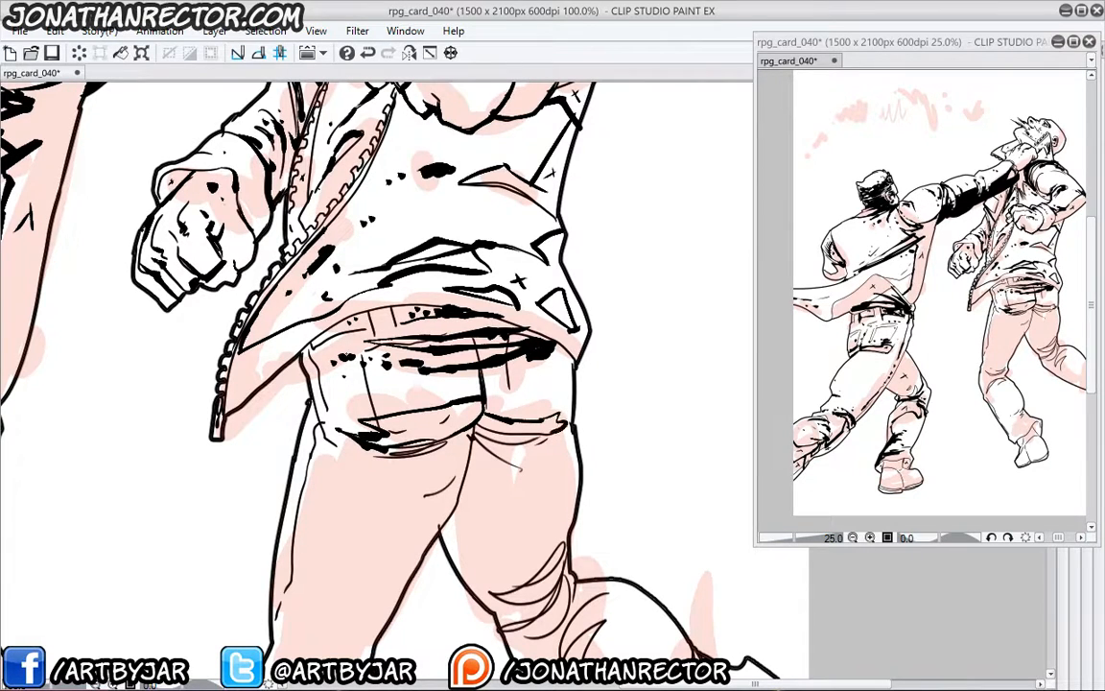
{"action": "mouse_move", "coordinate": [449, 404]}
{"action": "left_mouse_down"}
{"action": "mouse_move", "coordinate": [335, 416]}
{"action": "mouse_move", "coordinate": [302, 385]}
{"action": "left_mouse_up"}
{"action": "mouse_move", "coordinate": [306, 376]}
{"action": "left_mouse_down"}
{"action": "mouse_move", "coordinate": [297, 383]}
{"action": "mouse_move", "coordinate": [302, 365]}
{"action": "left_mouse_up"}
{"action": "left_click_drag", "start_coordinate": [295, 352], "coordinate": [289, 358]}
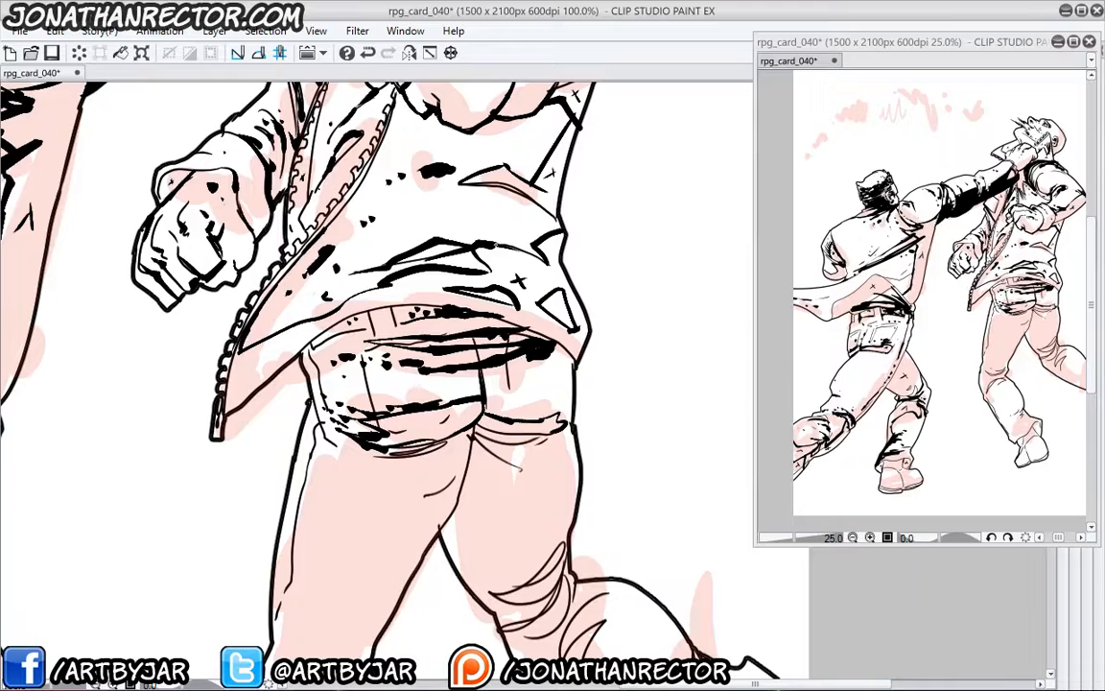
{"action": "mouse_move", "coordinate": [550, 434]}
{"action": "left_mouse_down"}
{"action": "mouse_move", "coordinate": [568, 479]}
{"action": "mouse_move", "coordinate": [574, 444]}
{"action": "left_mouse_up"}
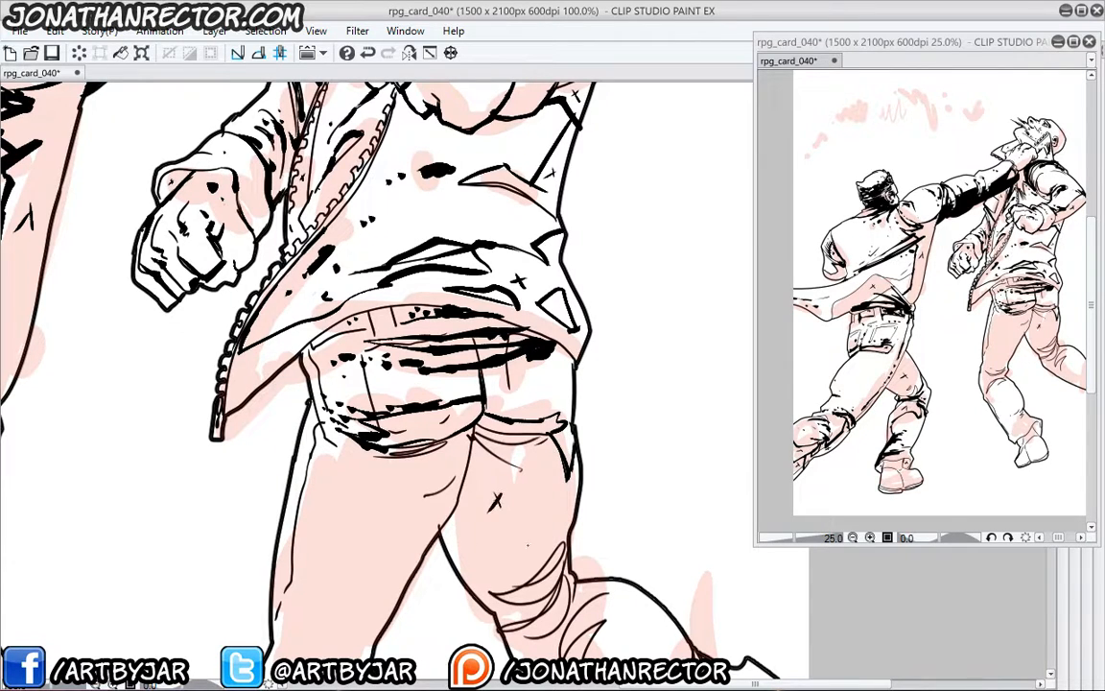
- Outline the long pointed highlight on the struck man's front thigh and add small X marks in both thighs' shadow areas
{"action": "left_click_drag", "start_coordinate": [856, 42], "coordinate": [834, 28]}
{"action": "left_click_drag", "start_coordinate": [777, 36], "coordinate": [804, 25]}
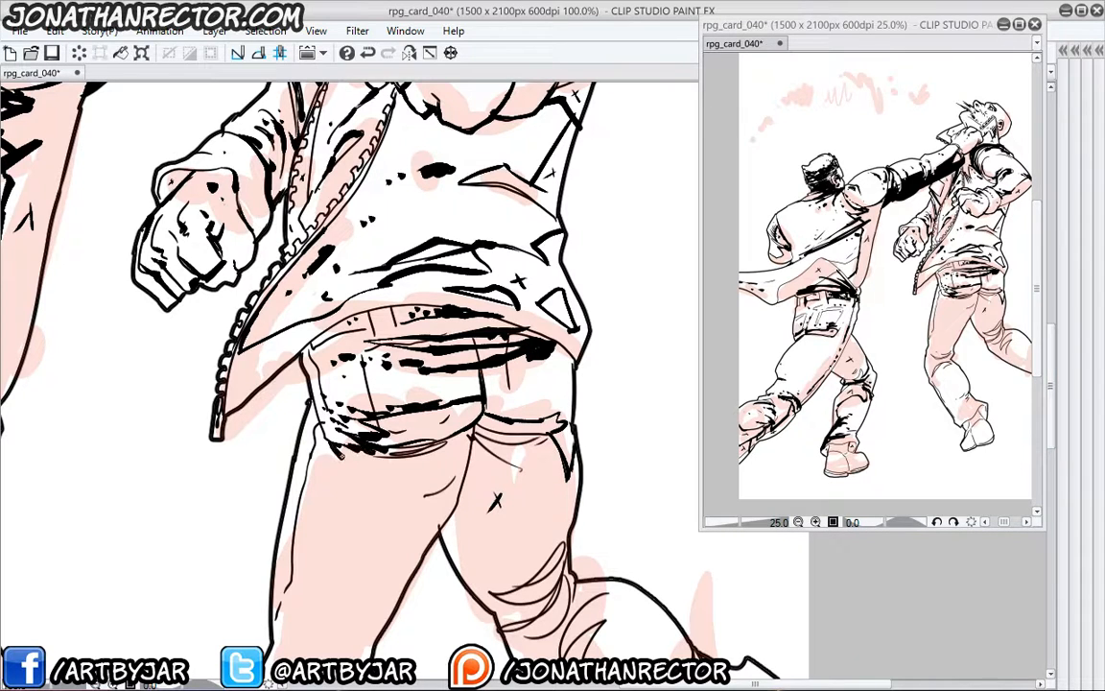
{"action": "left_click_drag", "start_coordinate": [328, 501], "coordinate": [305, 579]}
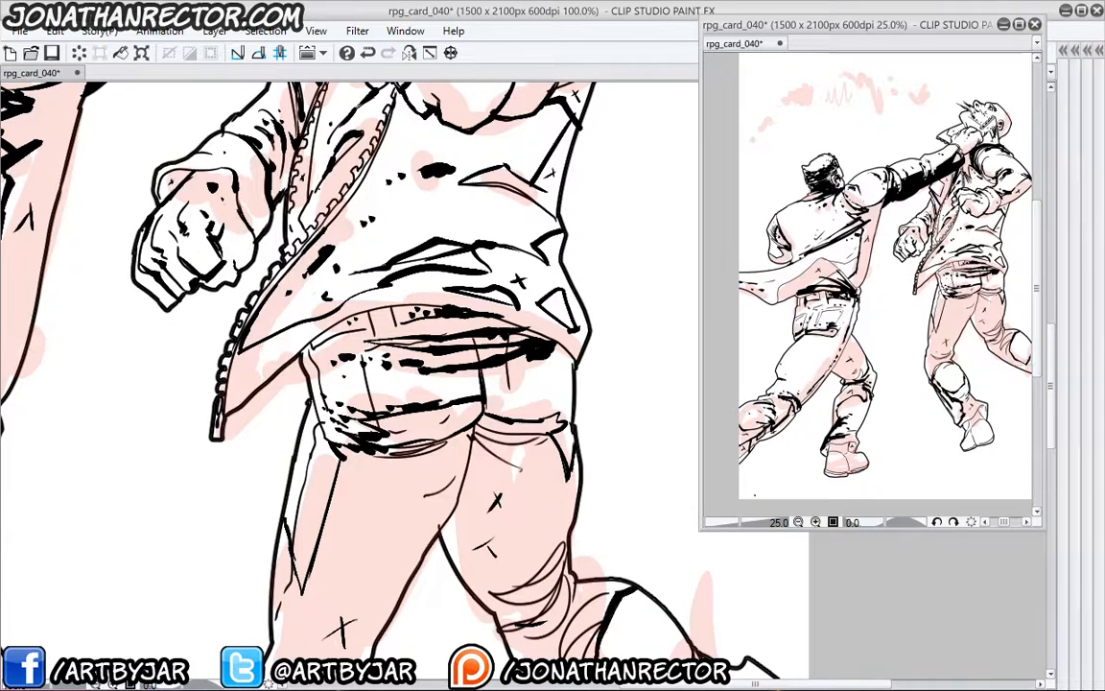
{"action": "left_click_drag", "start_coordinate": [523, 484], "coordinate": [540, 505]}
{"action": "left_click_drag", "start_coordinate": [541, 484], "coordinate": [523, 503]}
{"action": "left_click_drag", "start_coordinate": [365, 558], "coordinate": [382, 581]}
{"action": "left_click_drag", "start_coordinate": [382, 558], "coordinate": [366, 579]}
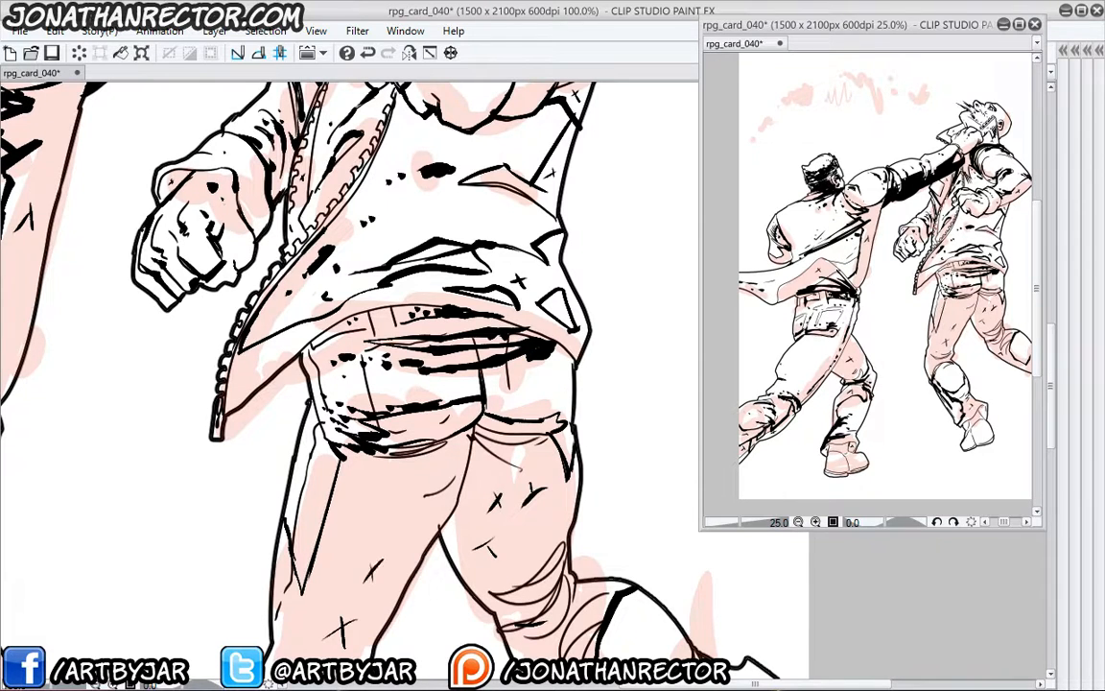
- Ink black dashes along the struck man's outer thigh seam and dot small spots on the jacket below his raised arm
{"action": "left_click_drag", "start_coordinate": [305, 403], "coordinate": [288, 561]}
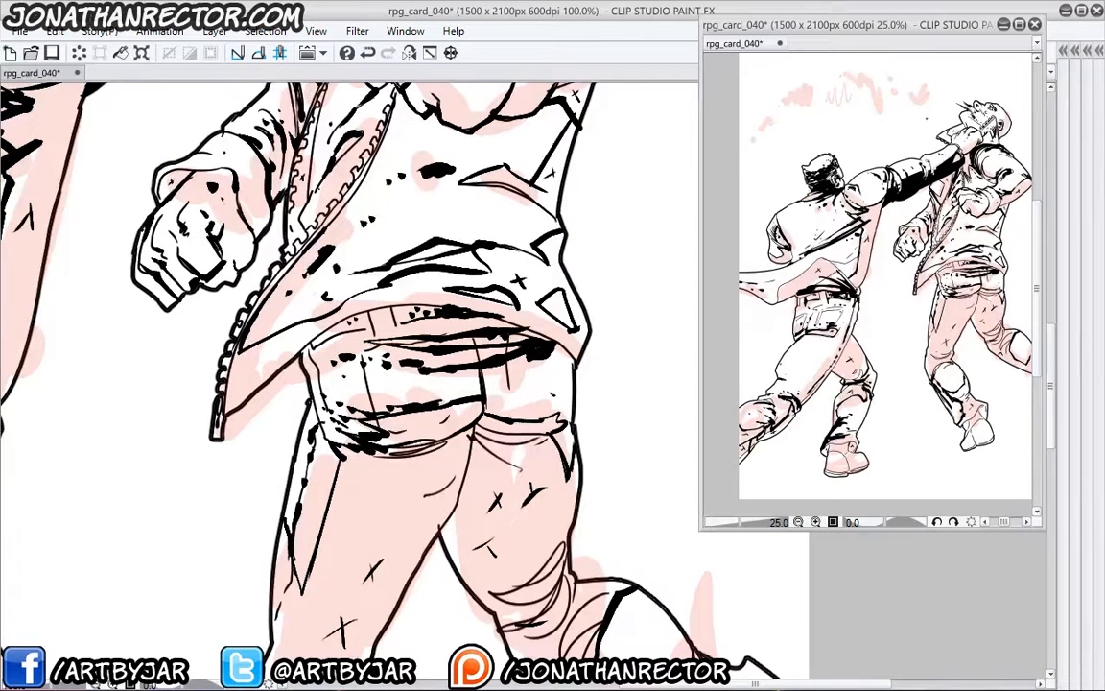
{"action": "left_click", "coordinate": [446, 143]}
{"action": "left_click", "coordinate": [475, 147]}
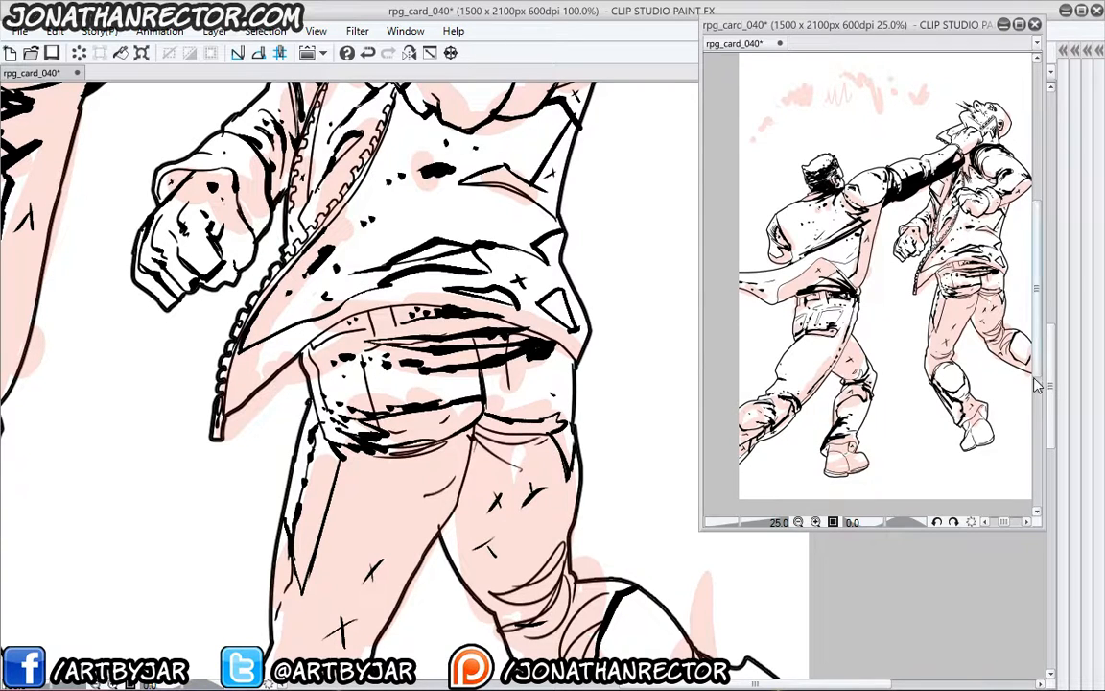
- Zoom the drawing out to 50% and hide the red shading layer, Layer 2
{"action": "left_click_drag", "start_coordinate": [925, 24], "coordinate": [909, 27]}
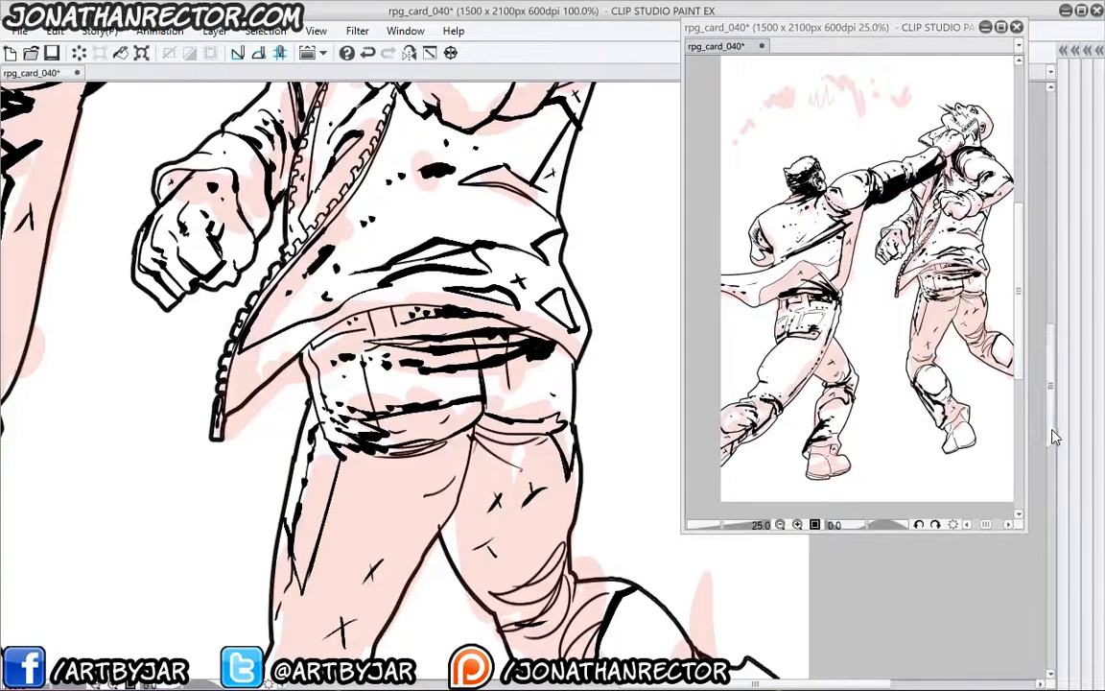
{"action": "left_click_drag", "start_coordinate": [1054, 436], "coordinate": [1054, 616]}
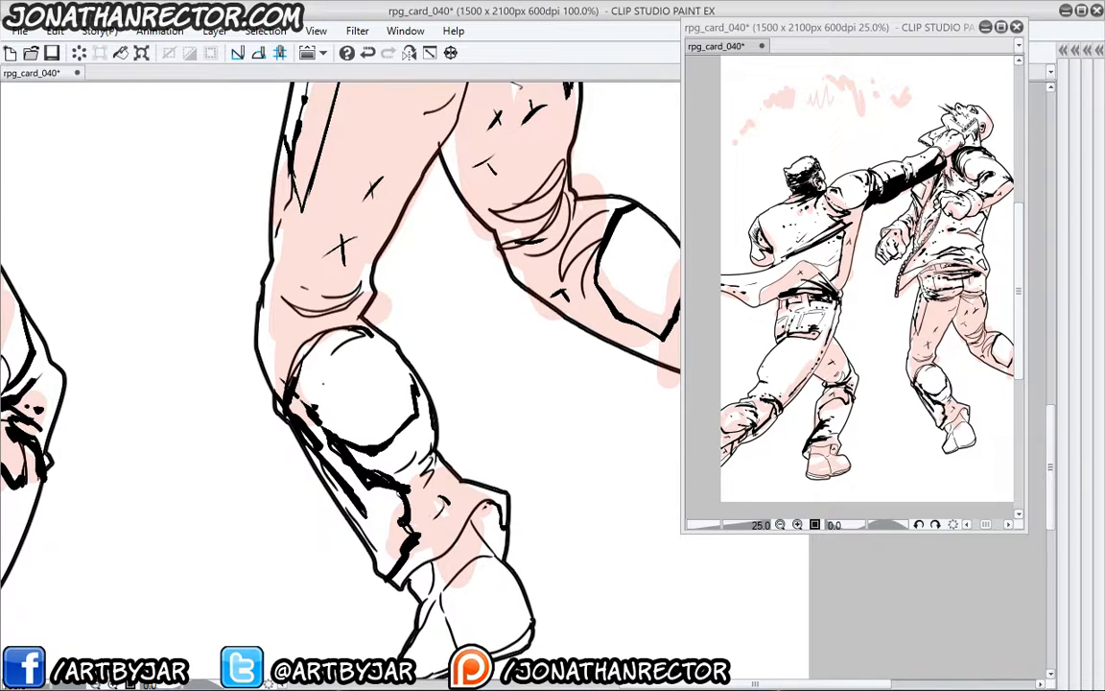
{"action": "key", "text": "ctrl+minus"}
{"action": "key", "text": "ctrl+minus"}
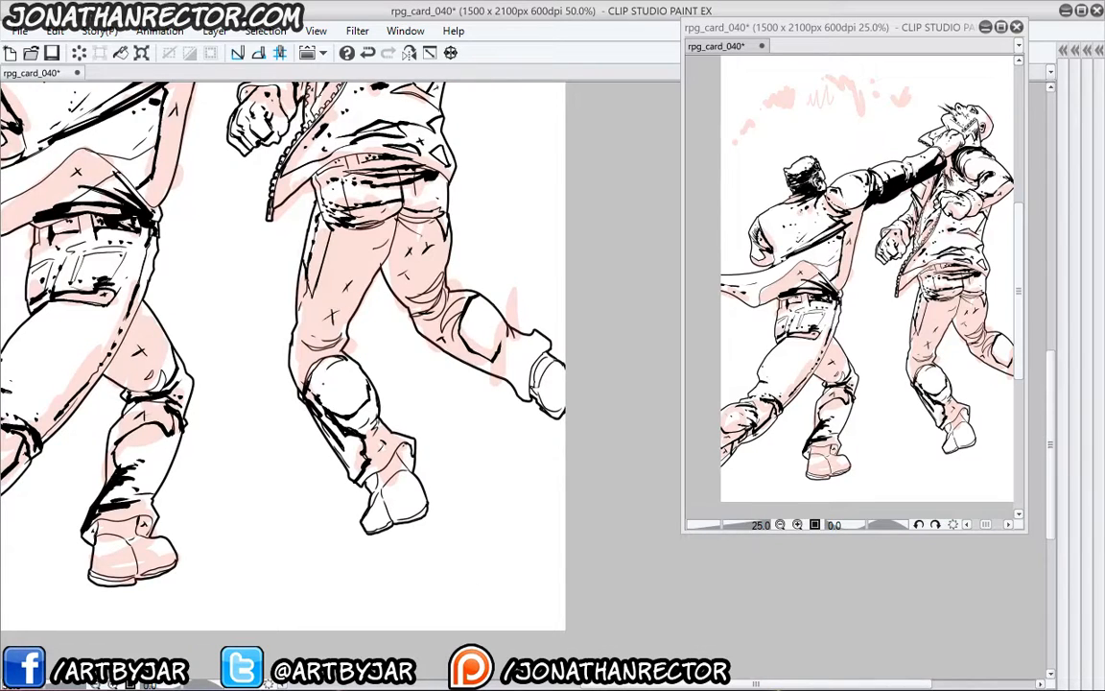
{"action": "key", "text": "Tab"}
{"action": "left_click_drag", "start_coordinate": [784, 30], "coordinate": [564, 54]}
{"action": "left_click", "coordinate": [964, 565]}
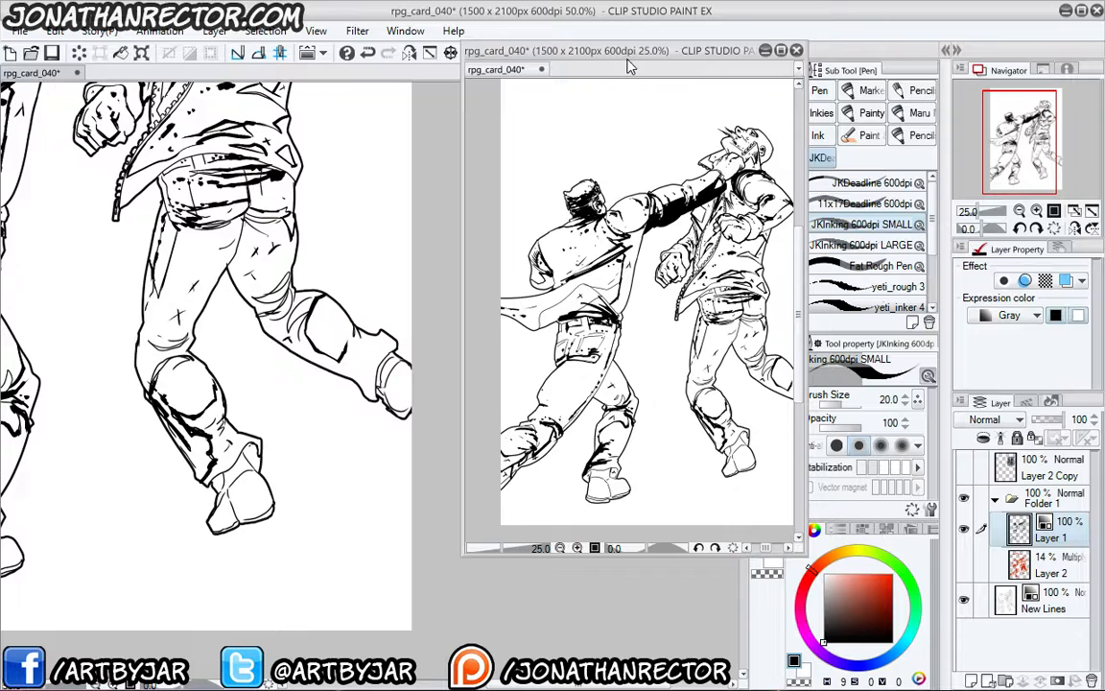
{"action": "left_click_drag", "start_coordinate": [627, 66], "coordinate": [897, 44]}
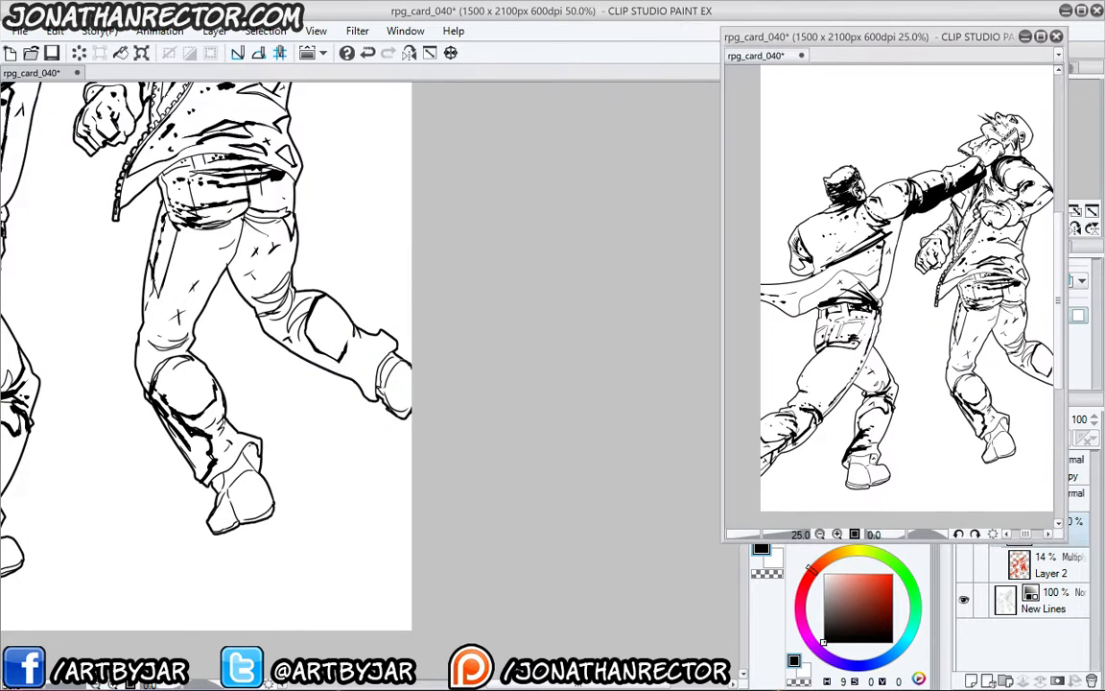
{"action": "key", "text": "Tab"}
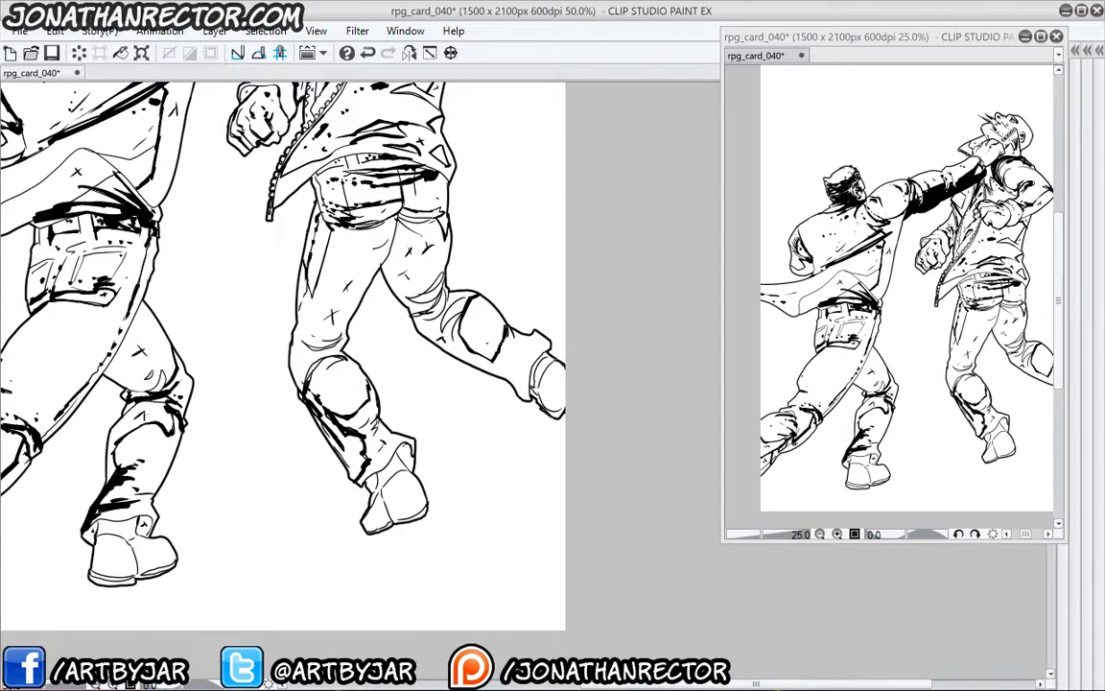
- Close the shadow outline on the struck man's rear shin and thicken the outline around his front knee
{"action": "left_click_drag", "start_coordinate": [512, 344], "coordinate": [505, 360]}
{"action": "mouse_move", "coordinate": [464, 308]}
{"action": "left_mouse_down"}
{"action": "mouse_move", "coordinate": [456, 324]}
{"action": "mouse_move", "coordinate": [460, 309]}
{"action": "left_mouse_up"}
{"action": "left_click_drag", "start_coordinate": [516, 349], "coordinate": [510, 361]}
{"action": "mouse_move", "coordinate": [352, 360]}
{"action": "left_mouse_down"}
{"action": "mouse_move", "coordinate": [335, 359]}
{"action": "mouse_move", "coordinate": [305, 387]}
{"action": "mouse_move", "coordinate": [370, 389]}
{"action": "left_mouse_up"}
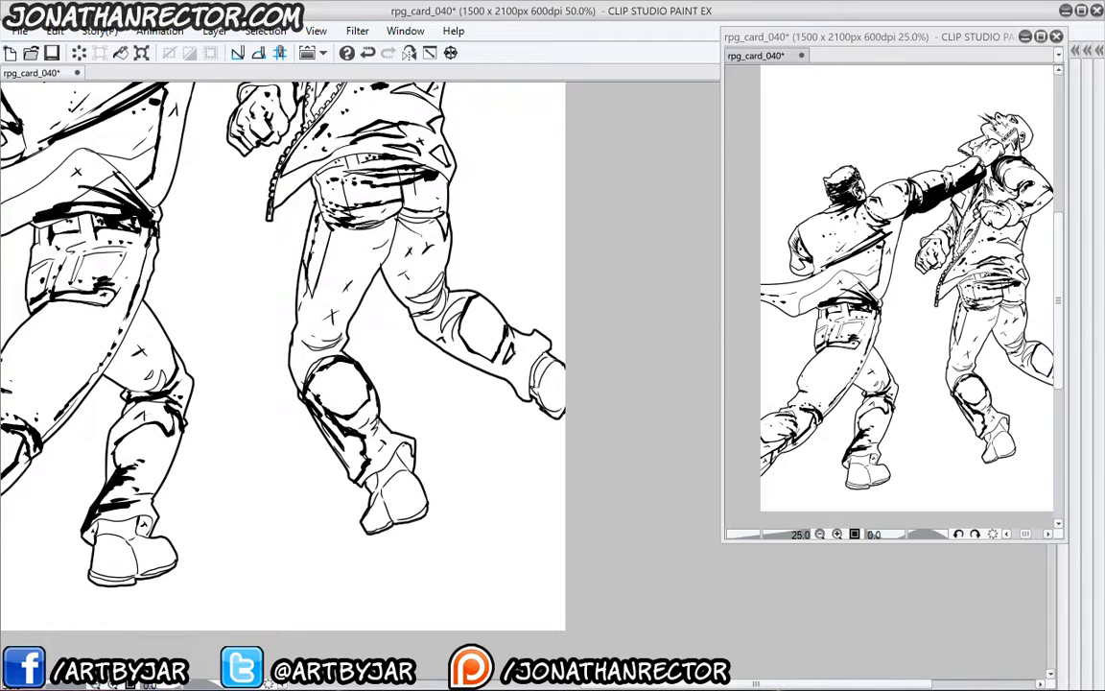
- Fill the shadow areas of the struck man's front thigh and lower leg with solid black
{"action": "left_click_drag", "start_coordinate": [319, 225], "coordinate": [330, 233]}
{"action": "left_click", "coordinate": [342, 264]}
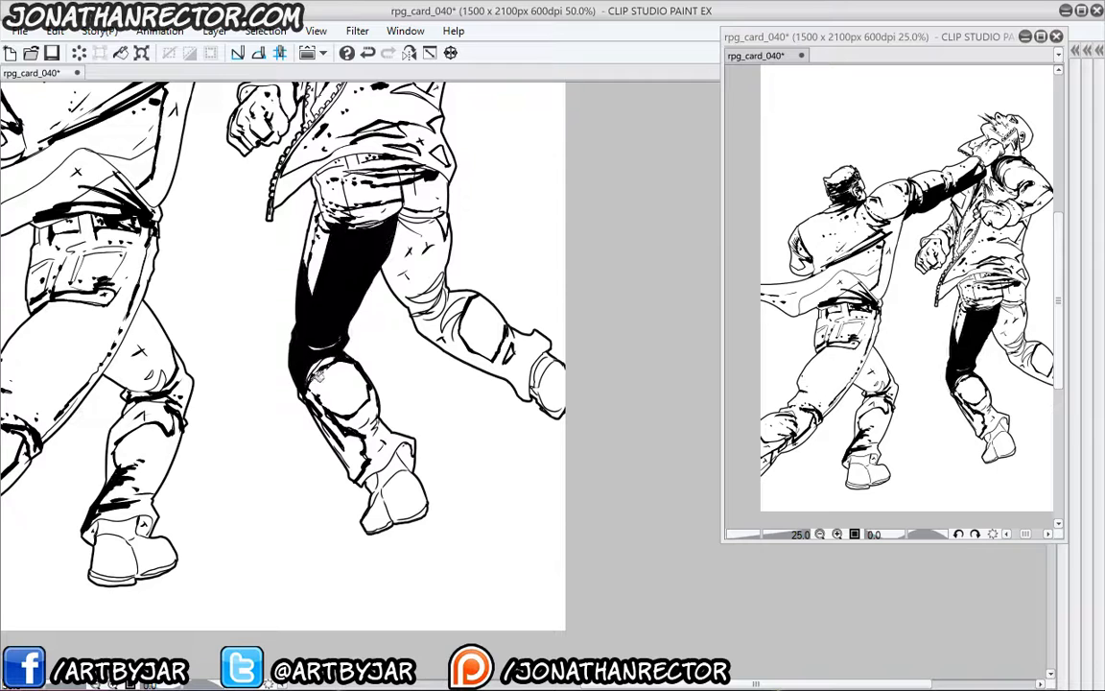
{"action": "left_click", "coordinate": [367, 415]}
{"action": "left_click", "coordinate": [409, 450]}
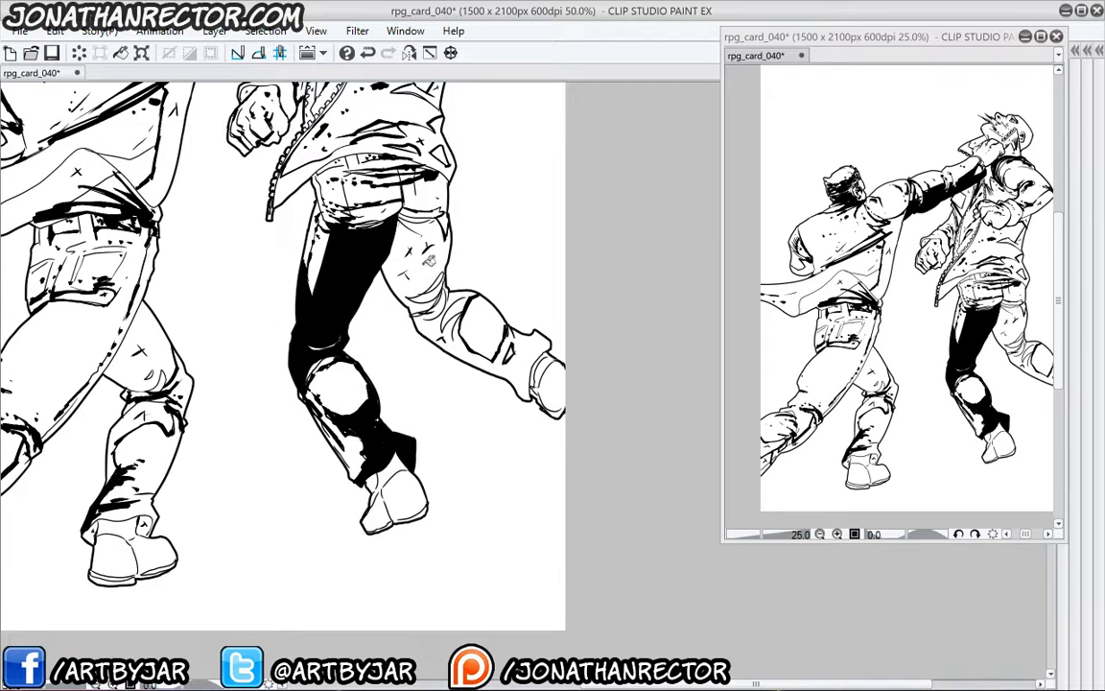
- Fill the struck man's rear leg and the shadow band along his jacket hem with solid black
{"action": "left_click", "coordinate": [393, 270]}
{"action": "left_click", "coordinate": [390, 293]}
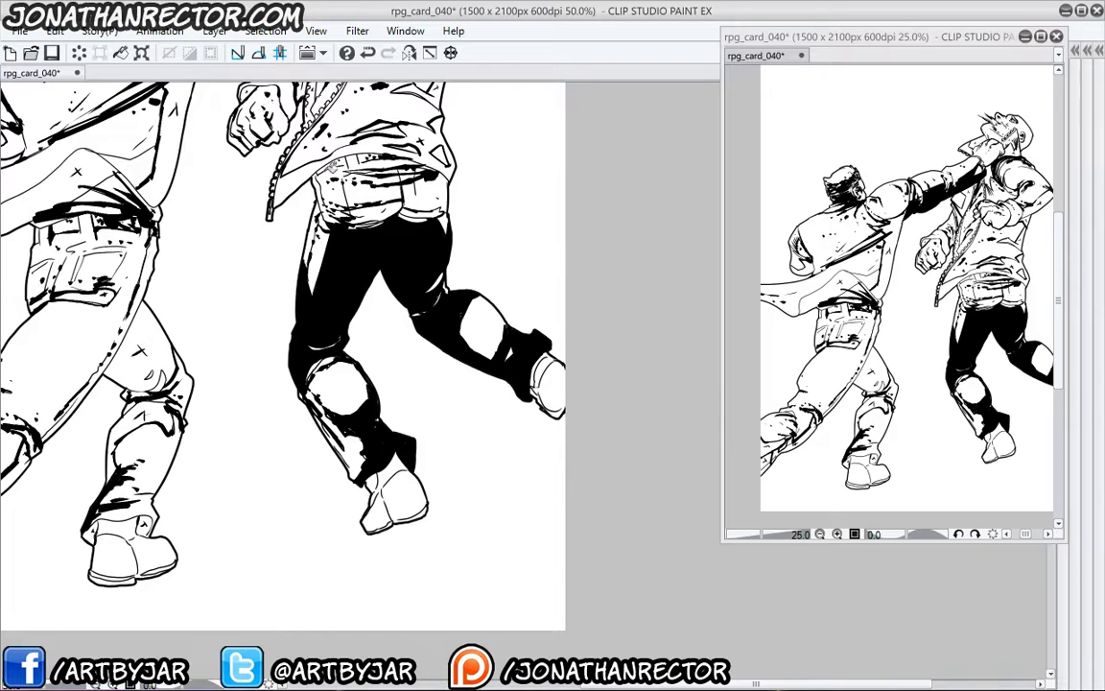
{"action": "left_click", "coordinate": [372, 119]}
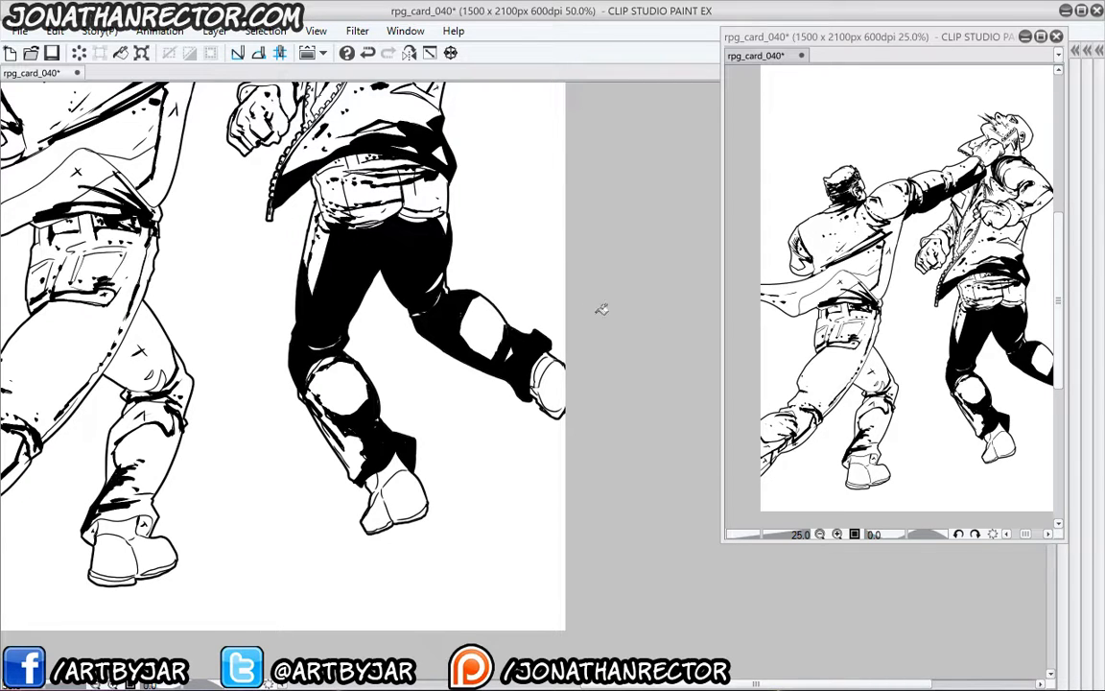
{"action": "left_click", "coordinate": [406, 203]}
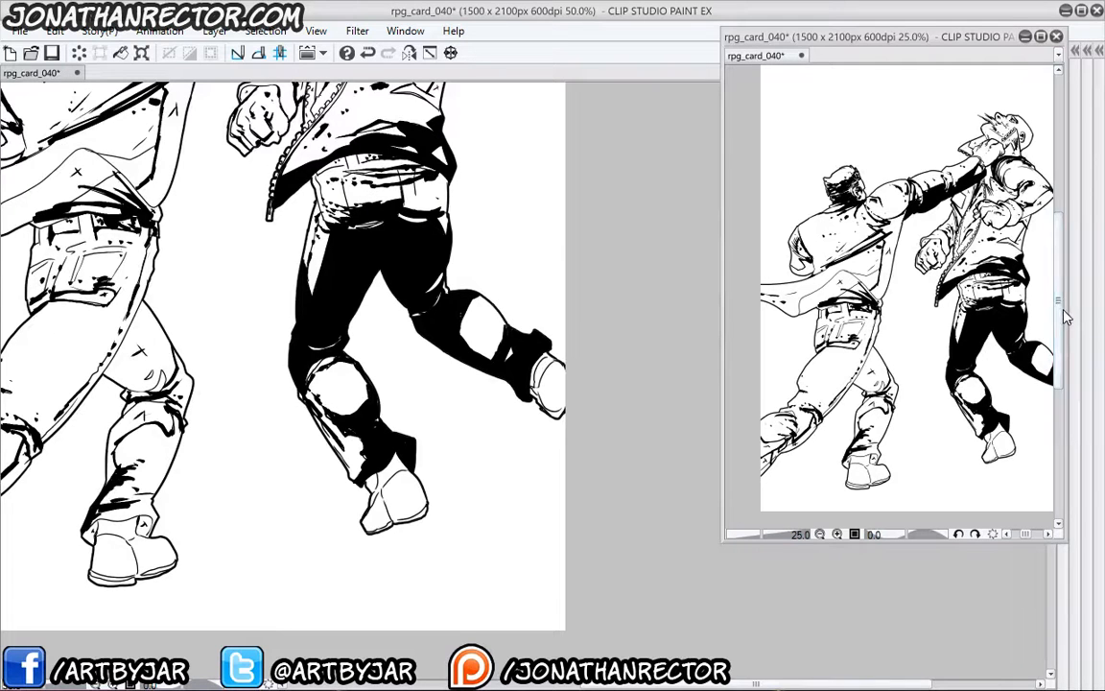
- Fill the shadow areas of the punching man's far leg with solid black
{"action": "left_click_drag", "start_coordinate": [1063, 307], "coordinate": [1063, 246]}
{"action": "scroll", "coordinate": [1063, 245], "scroll_direction": "down", "scroll_amount": 3}
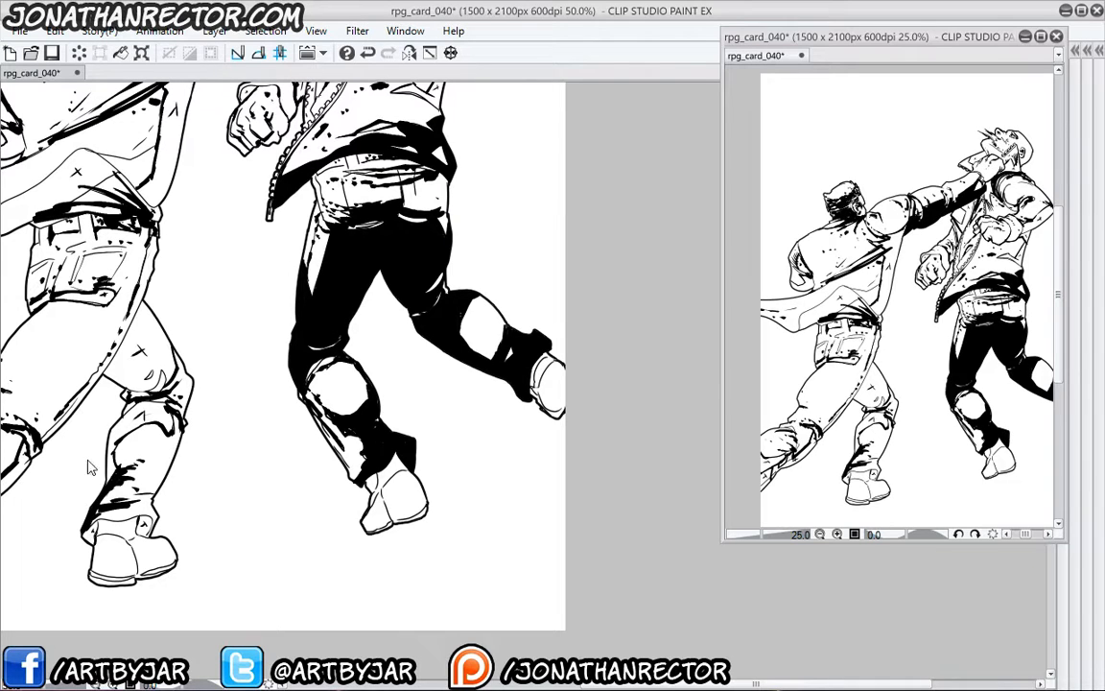
{"action": "left_click", "coordinate": [111, 331]}
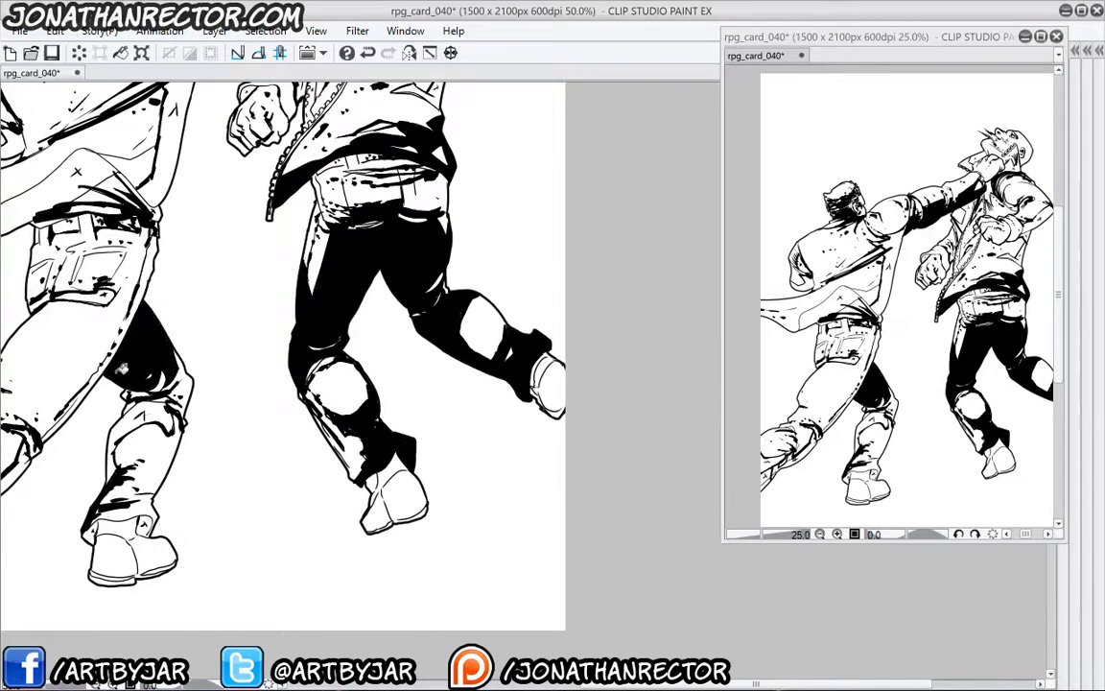
{"action": "left_click", "coordinate": [114, 376]}
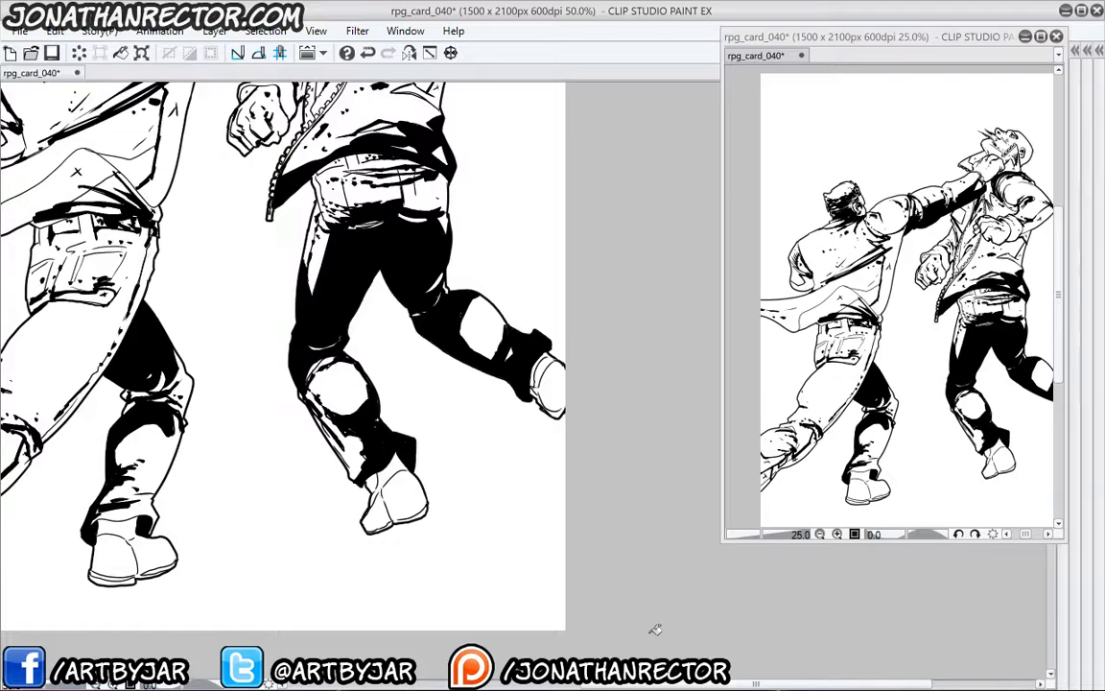
- Fill the shadow areas on the struck man's chest, under his raised arm and along his jacket side with solid black
{"action": "left_click_drag", "start_coordinate": [729, 38], "coordinate": [683, 37]}
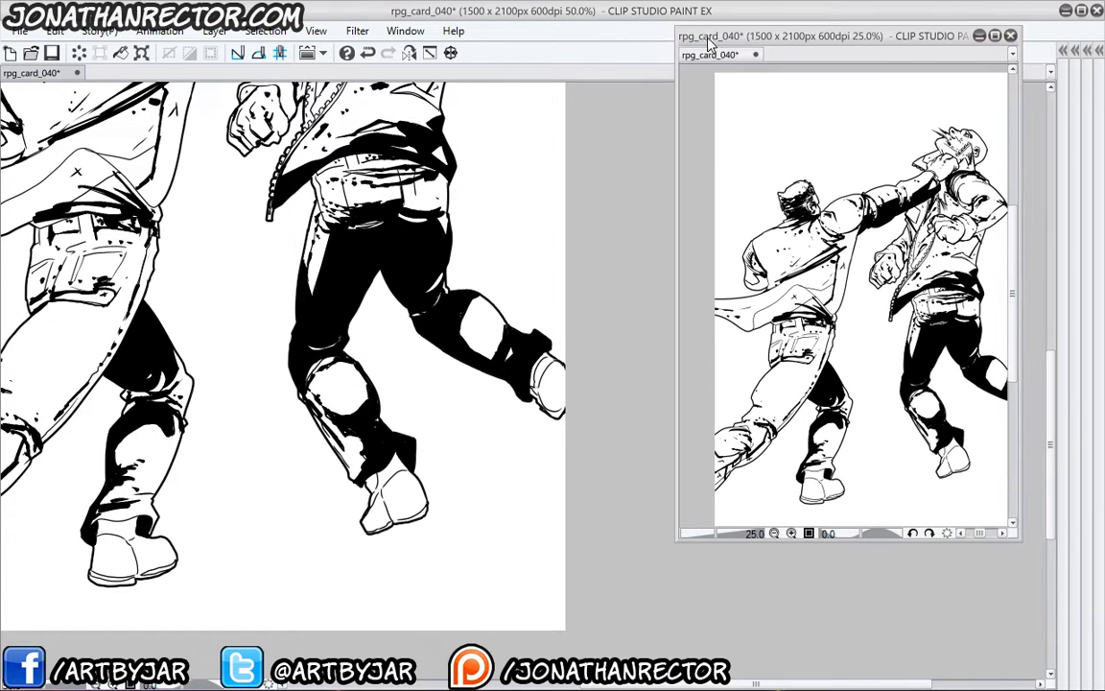
{"action": "left_click", "coordinate": [301, 413]}
{"action": "left_click_drag", "start_coordinate": [146, 111], "coordinate": [342, 416]}
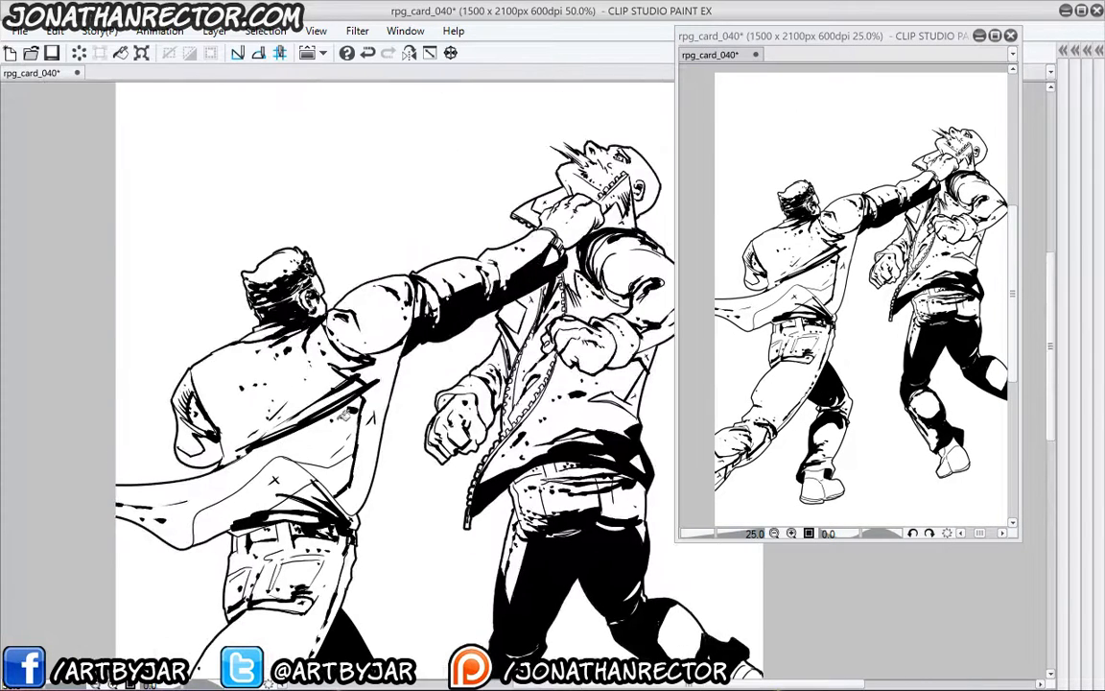
{"action": "scroll", "coordinate": [344, 415], "scroll_direction": "up", "scroll_amount": 2}
{"action": "left_click_drag", "start_coordinate": [669, 452], "coordinate": [332, 532]}
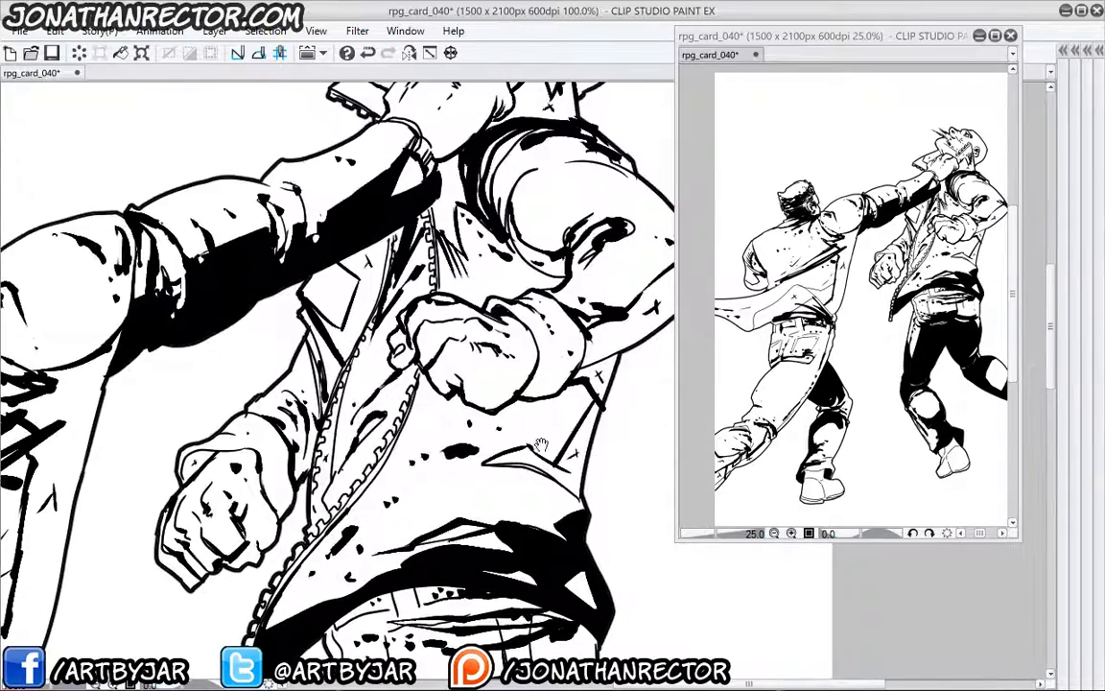
{"action": "left_click_drag", "start_coordinate": [465, 288], "coordinate": [421, 356]}
{"action": "left_click", "coordinate": [405, 260]}
{"action": "left_click_drag", "start_coordinate": [403, 265], "coordinate": [436, 265]}
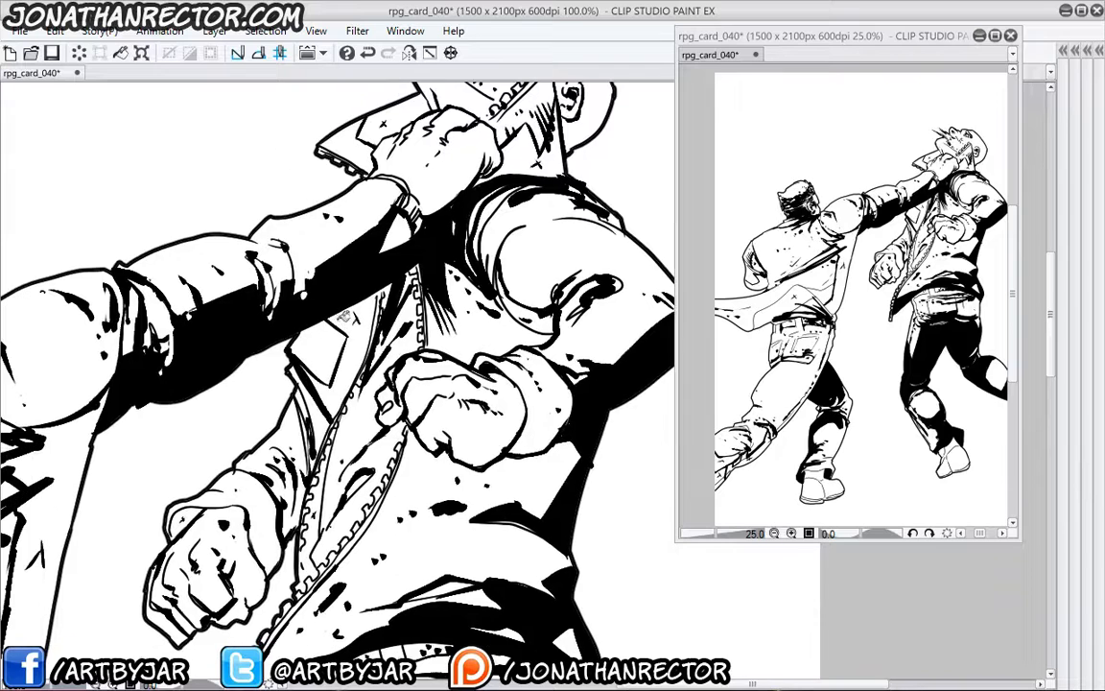
- Fill the shadows on the struck man's lapel, raised collar and neck with solid black
{"action": "left_click", "coordinate": [341, 317]}
{"action": "left_click_drag", "start_coordinate": [376, 119], "coordinate": [348, 323]}
{"action": "left_click", "coordinate": [359, 308]}
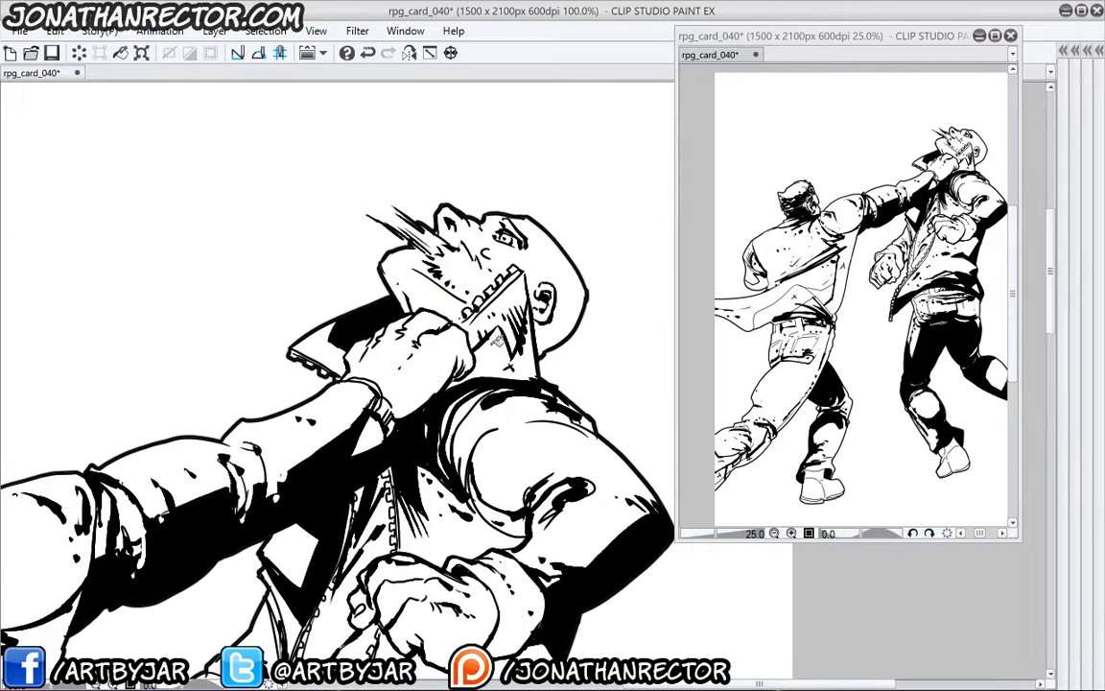
{"action": "left_click", "coordinate": [497, 342]}
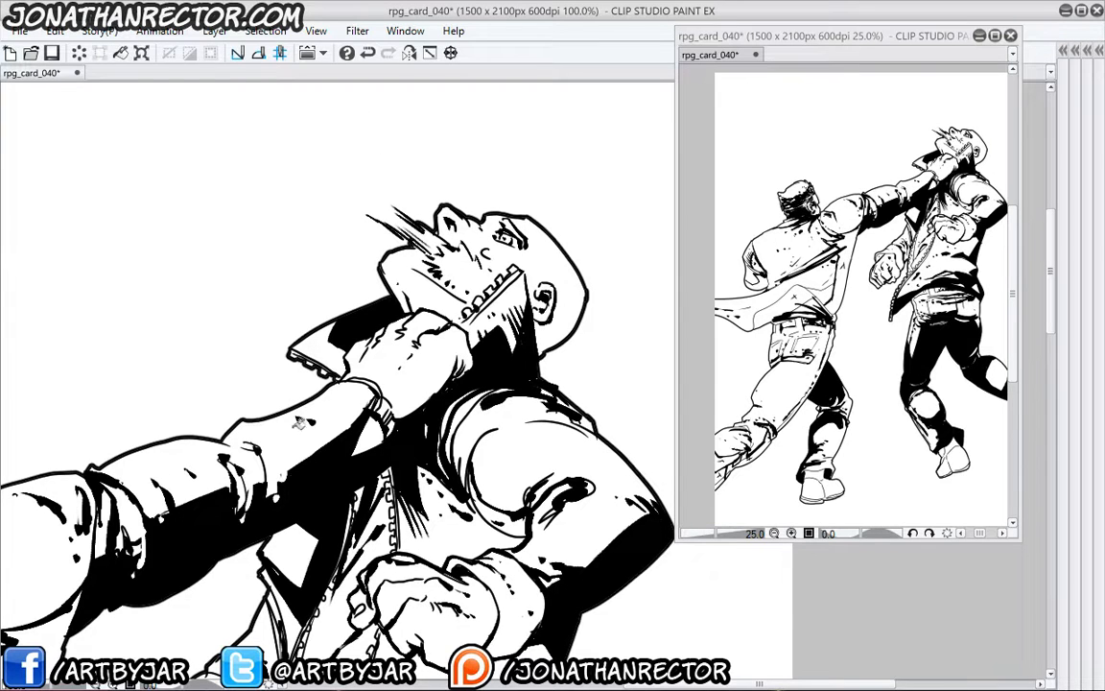
- Fill the narrow shadow strip inside the struck man's jacket opening, beside the zipper, with solid black
{"action": "left_click_drag", "start_coordinate": [257, 480], "coordinate": [311, 354]}
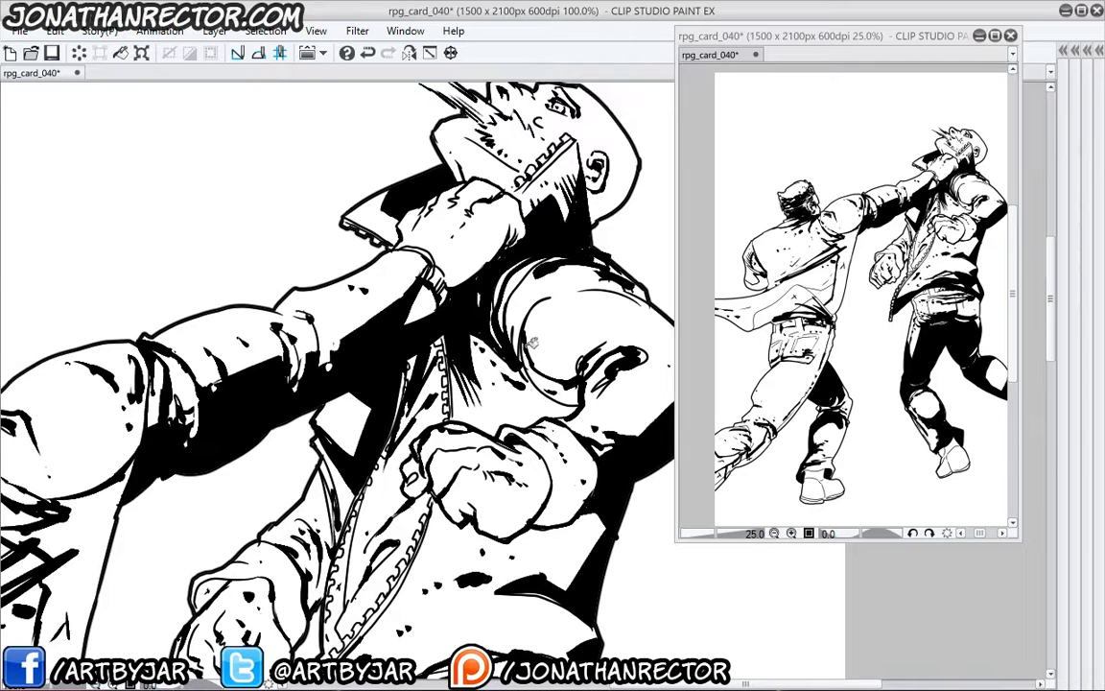
{"action": "left_click_drag", "start_coordinate": [287, 413], "coordinate": [384, 288]}
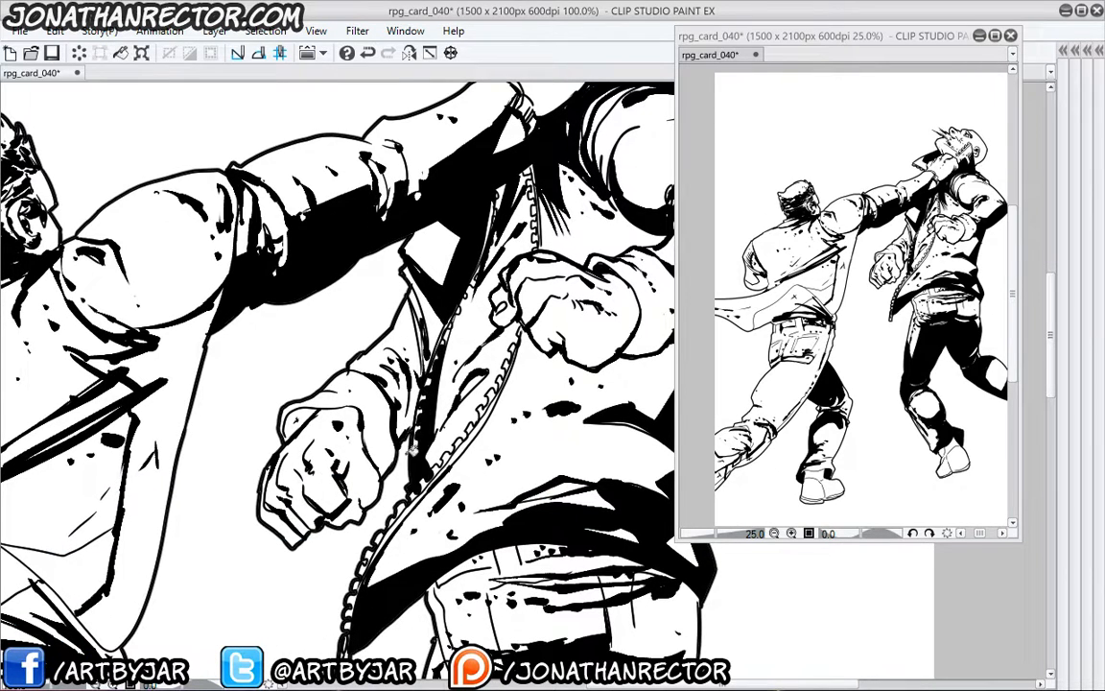
{"action": "left_click_drag", "start_coordinate": [269, 435], "coordinate": [257, 335]}
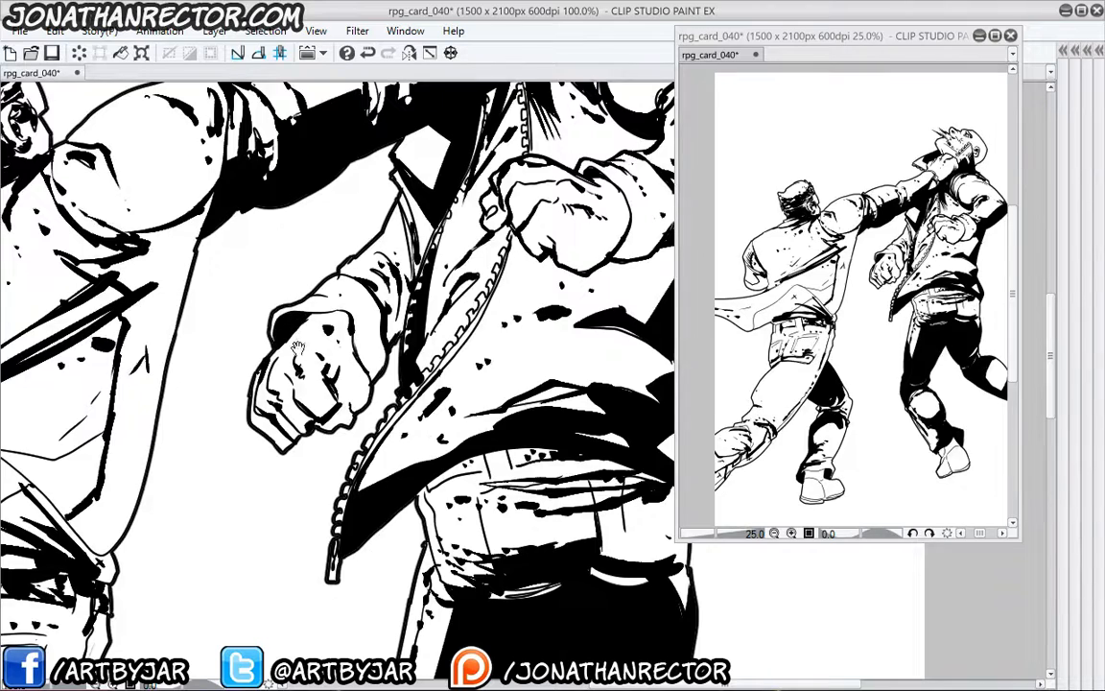
- Fill the shadow areas beneath the punching man's near knee and lower leg with solid black
{"action": "left_click_drag", "start_coordinate": [269, 480], "coordinate": [198, 296]}
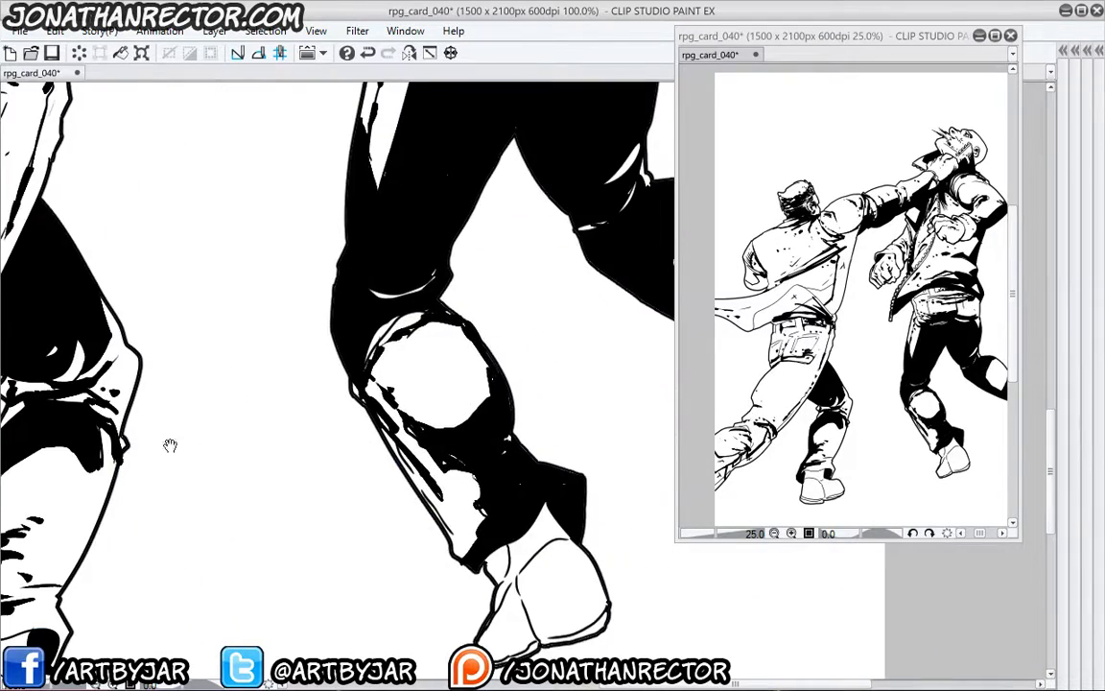
{"action": "left_click_drag", "start_coordinate": [168, 444], "coordinate": [406, 327]}
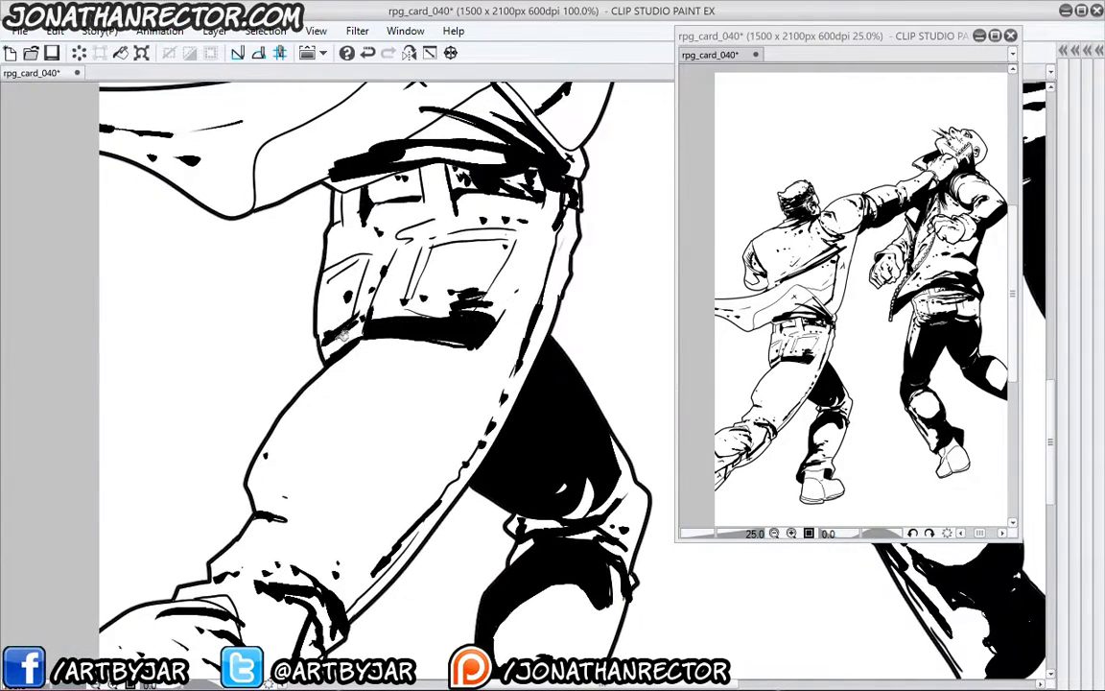
{"action": "left_click_drag", "start_coordinate": [327, 486], "coordinate": [342, 308]}
{"action": "left_click_drag", "start_coordinate": [284, 426], "coordinate": [343, 321]}
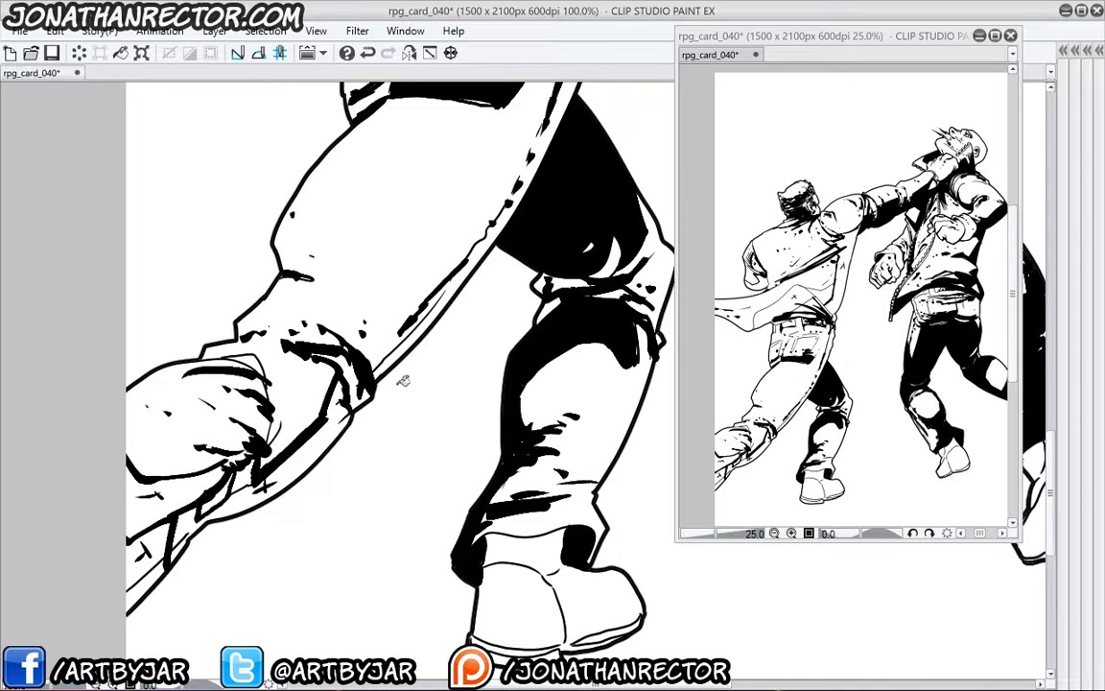
{"action": "left_click_drag", "start_coordinate": [360, 441], "coordinate": [501, 345]}
{"action": "left_click", "coordinate": [448, 362]}
{"action": "left_click", "coordinate": [318, 403]}
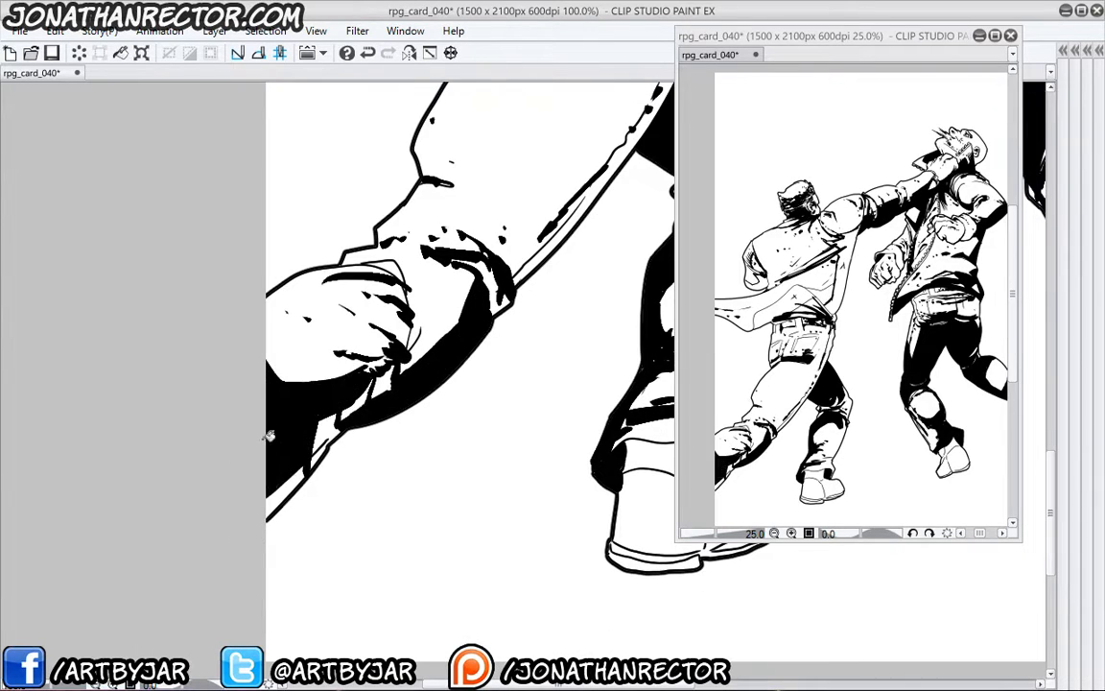
{"action": "left_click_drag", "start_coordinate": [360, 352], "coordinate": [351, 372]}
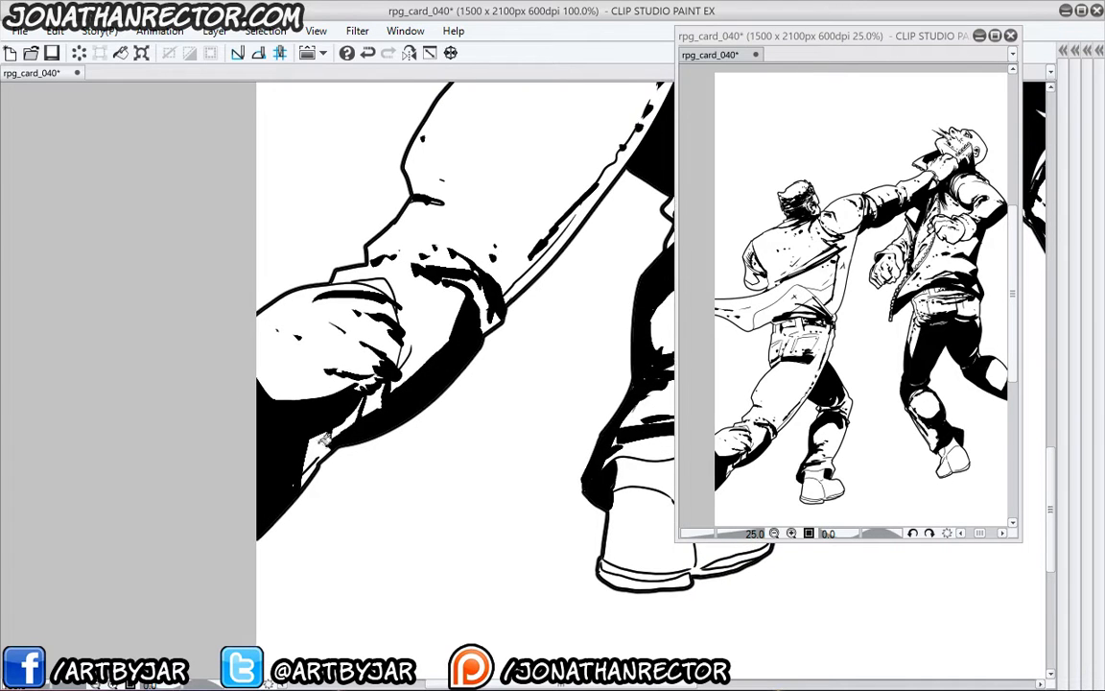
{"action": "left_click", "coordinate": [316, 450]}
{"action": "left_click", "coordinate": [312, 467]}
- Fill the flared jacket lining and the shadow band down the punching man's side with solid black
{"action": "left_click_drag", "start_coordinate": [483, 270], "coordinate": [292, 558]}
{"action": "left_click_drag", "start_coordinate": [419, 252], "coordinate": [395, 458]}
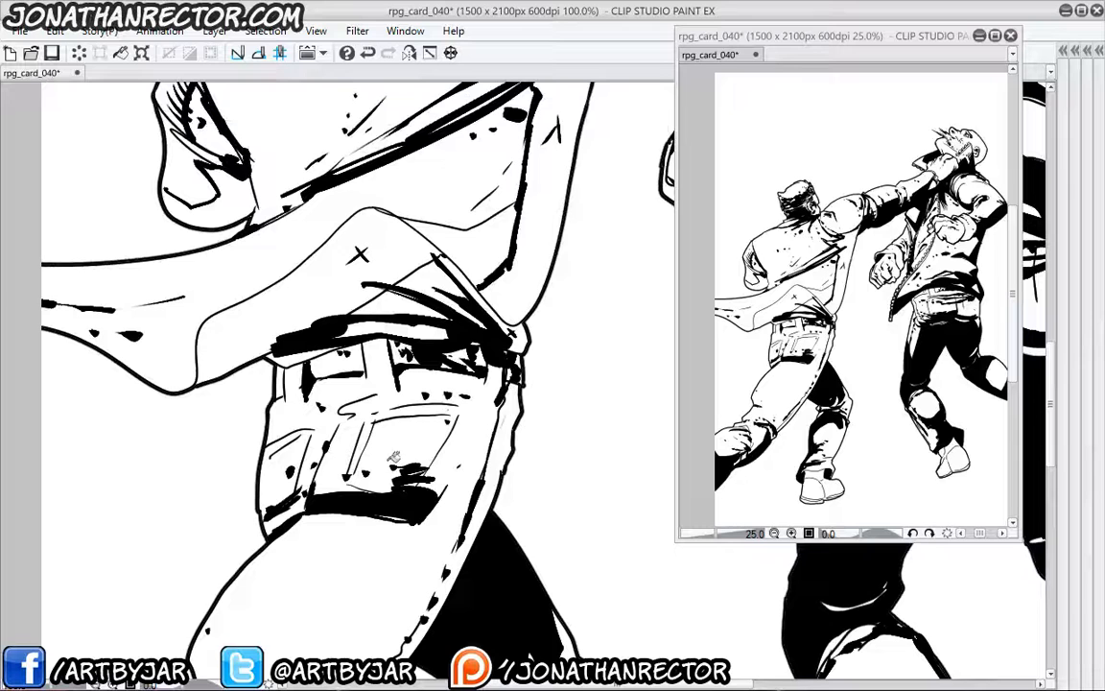
{"action": "left_click", "coordinate": [365, 234]}
{"action": "left_click_drag", "start_coordinate": [496, 283], "coordinate": [415, 446]}
{"action": "left_click", "coordinate": [470, 246]}
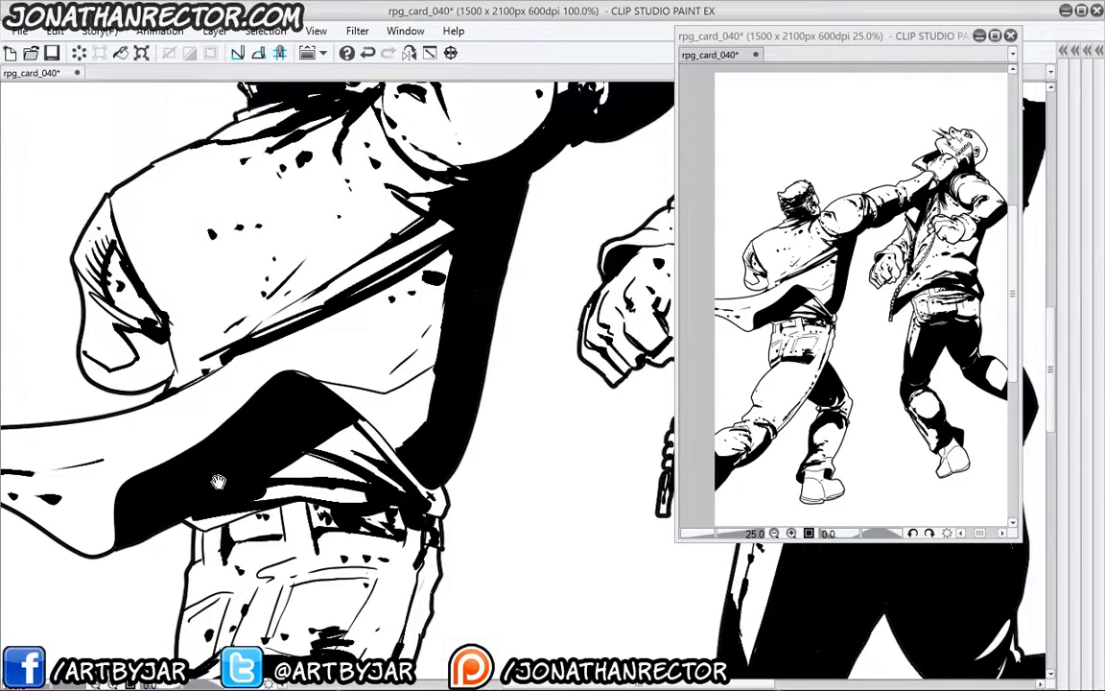
- Fill the shadow on the punching man's bent rear arm with solid black
{"action": "left_click_drag", "start_coordinate": [285, 319], "coordinate": [437, 313]}
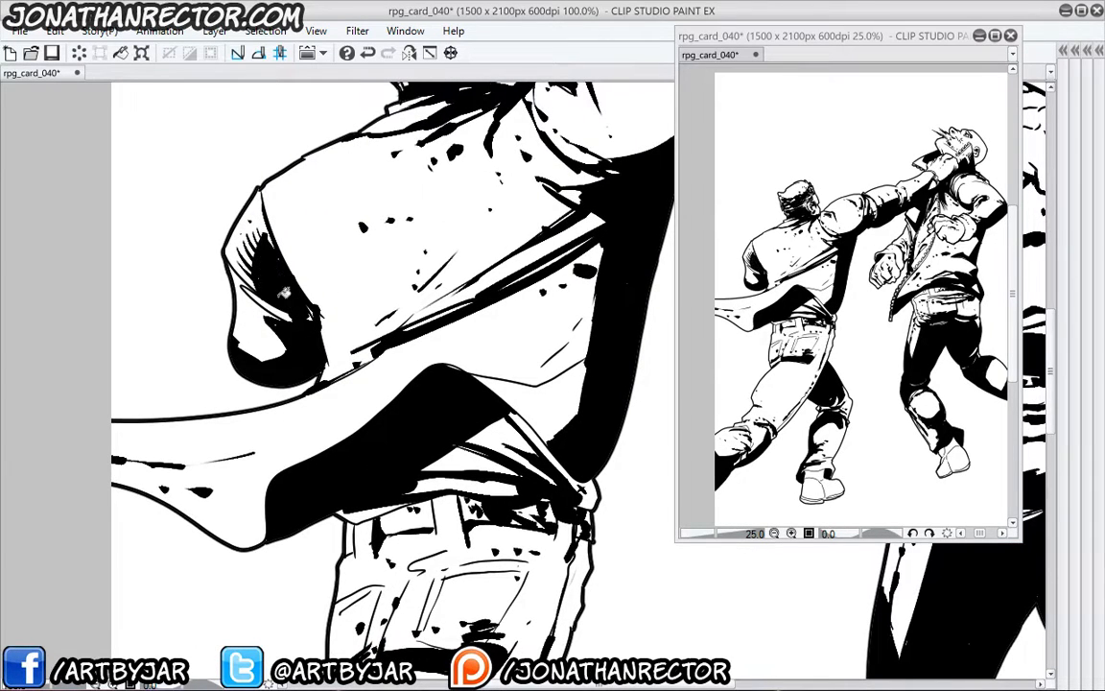
{"action": "left_click_drag", "start_coordinate": [256, 263], "coordinate": [230, 495]}
{"action": "left_click_drag", "start_coordinate": [637, 316], "coordinate": [368, 306]}
{"action": "left_click_drag", "start_coordinate": [236, 455], "coordinate": [413, 369]}
{"action": "left_click_drag", "start_coordinate": [134, 436], "coordinate": [356, 353]}
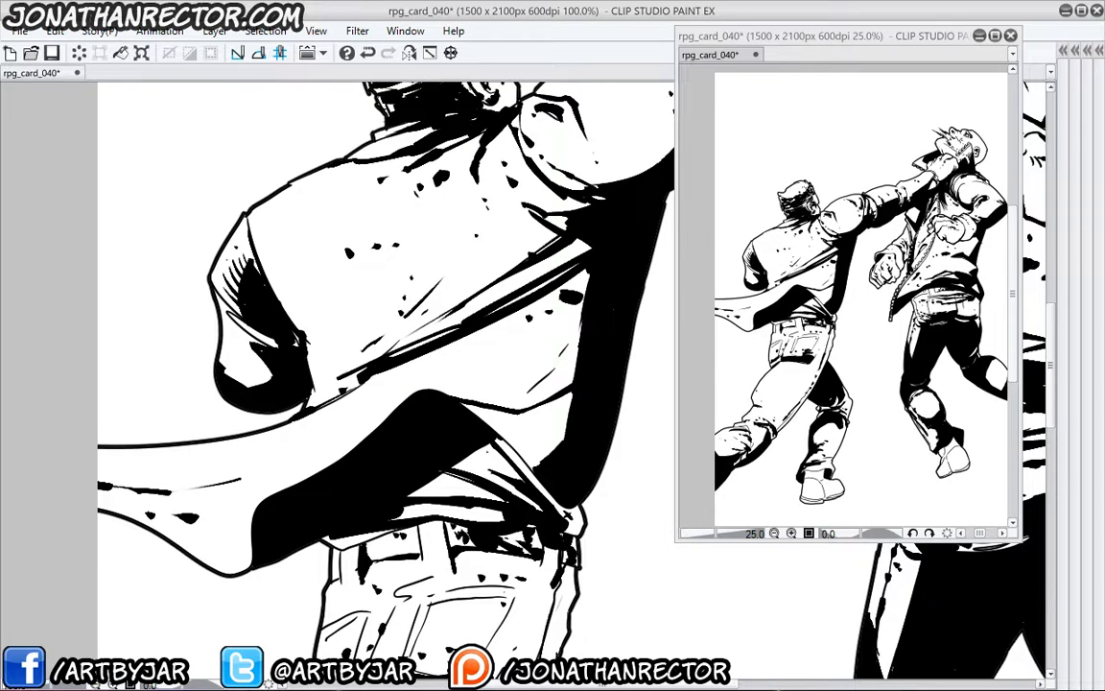
- Ink the corner of the punching man's jacket hem at the waist solid black, joining it to the side shadow
{"action": "left_click_drag", "start_coordinate": [486, 432], "coordinate": [576, 529]}
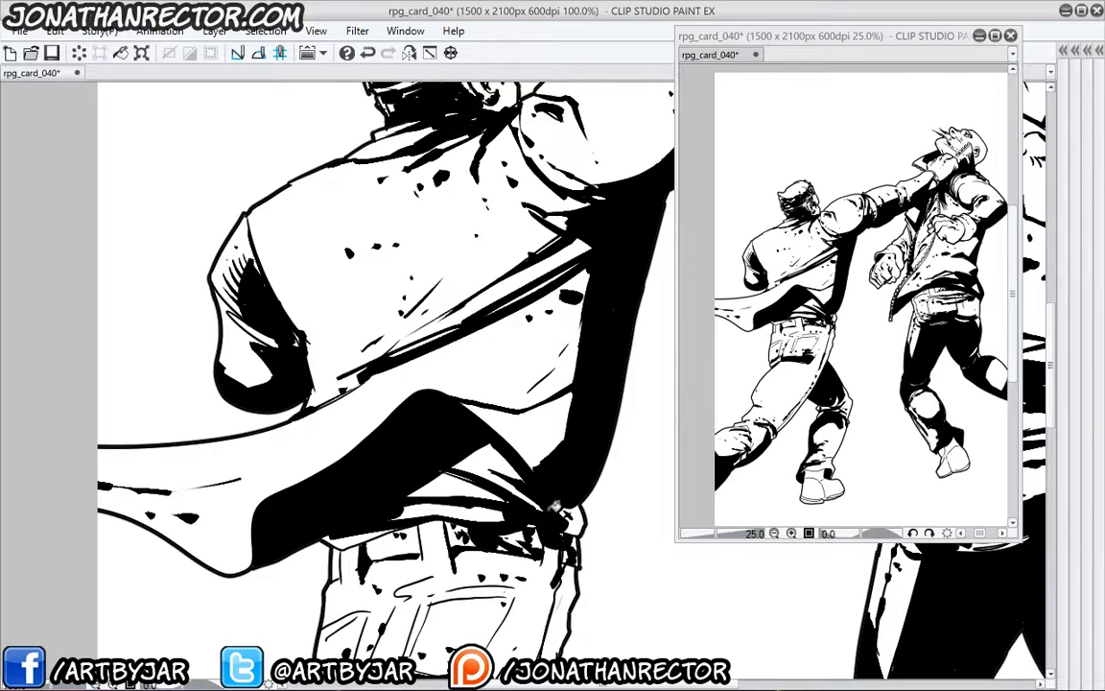
{"action": "left_click_drag", "start_coordinate": [294, 482], "coordinate": [314, 424]}
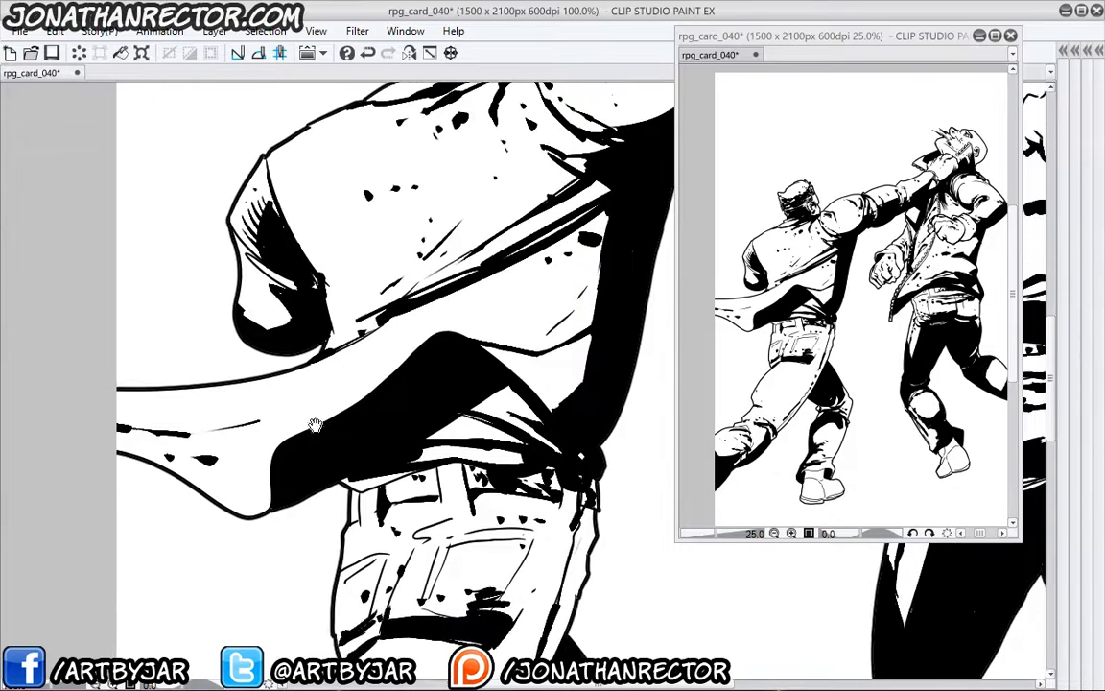
{"action": "left_click_drag", "start_coordinate": [249, 437], "coordinate": [290, 535]}
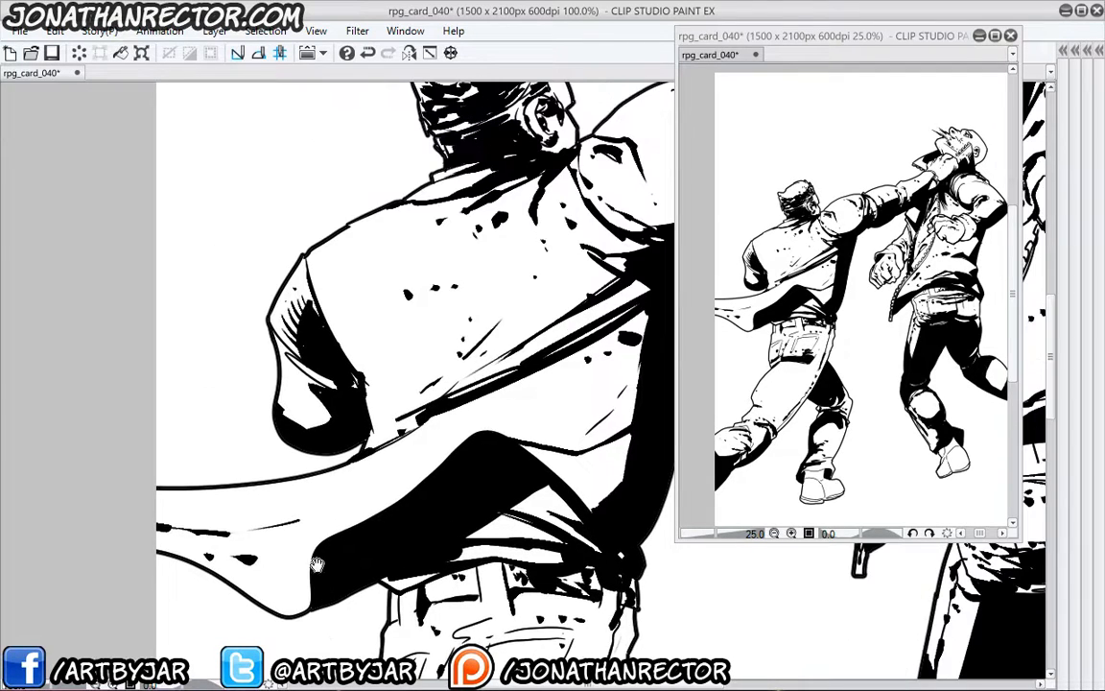
- Thicken the inner edge of the punching man's bent sleeve and add small fold and texture marks on his lower back
{"action": "mouse_move", "coordinate": [351, 373]}
{"action": "left_mouse_down"}
{"action": "mouse_move", "coordinate": [367, 380]}
{"action": "mouse_move", "coordinate": [378, 442]}
{"action": "left_mouse_up"}
{"action": "mouse_move", "coordinate": [420, 419]}
{"action": "left_mouse_down"}
{"action": "mouse_move", "coordinate": [359, 460]}
{"action": "mouse_move", "coordinate": [371, 416]}
{"action": "left_mouse_up"}
{"action": "left_click", "coordinate": [398, 385]}
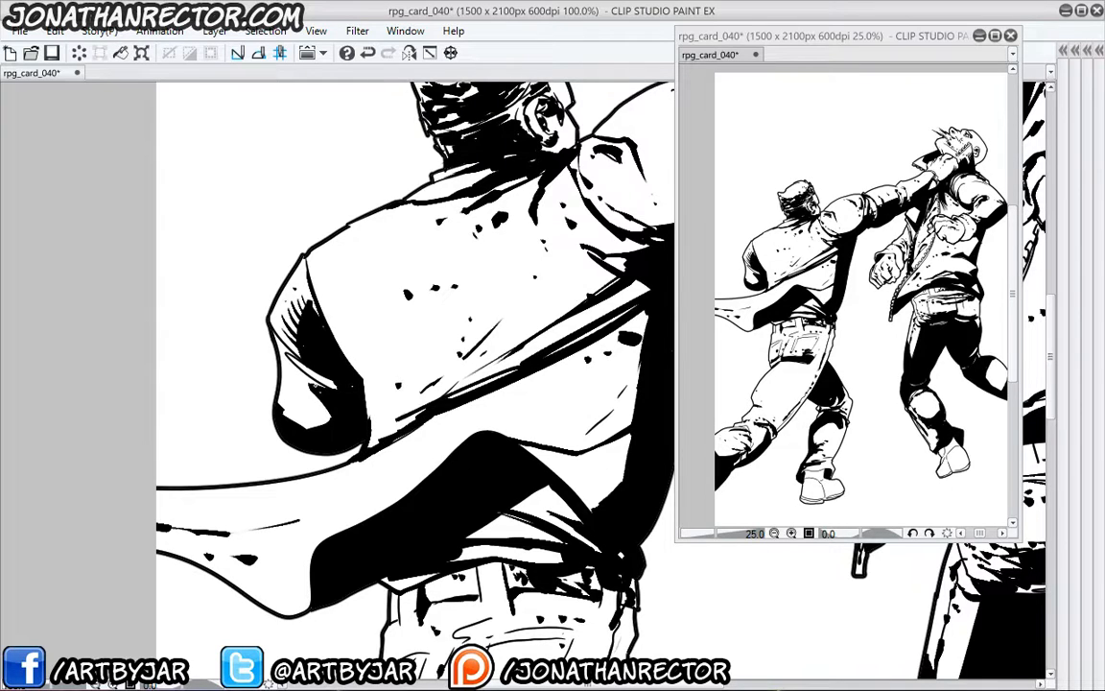
- Draw thin white highlight lines through the black shadow at the punching man's armpit to separate the arm from the torso
{"action": "left_click_drag", "start_coordinate": [314, 386], "coordinate": [277, 345]}
{"action": "left_click_drag", "start_coordinate": [370, 386], "coordinate": [252, 510]}
{"action": "left_click_drag", "start_coordinate": [499, 517], "coordinate": [303, 466]}
{"action": "left_click_drag", "start_coordinate": [339, 509], "coordinate": [402, 336]}
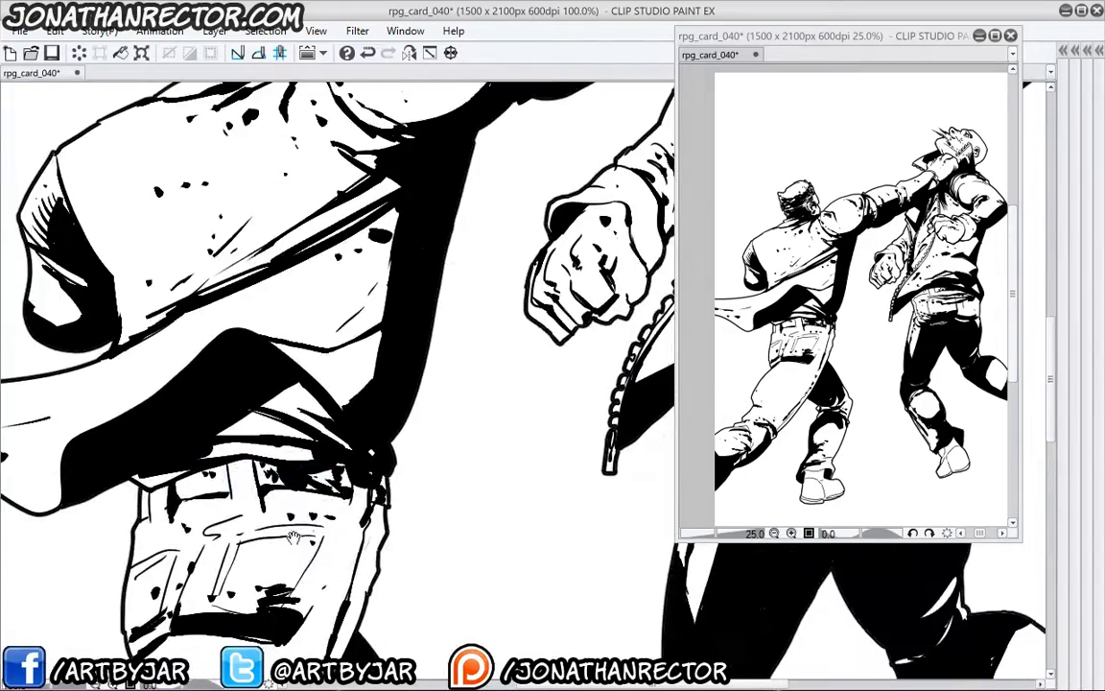
{"action": "mouse_move", "coordinate": [323, 192]}
{"action": "left_mouse_down"}
{"action": "mouse_move", "coordinate": [374, 317]}
{"action": "mouse_move", "coordinate": [330, 416]}
{"action": "left_mouse_up"}
{"action": "mouse_move", "coordinate": [464, 292]}
{"action": "left_mouse_down"}
{"action": "mouse_move", "coordinate": [405, 330]}
{"action": "mouse_move", "coordinate": [458, 367]}
{"action": "mouse_move", "coordinate": [409, 386]}
{"action": "left_mouse_up"}
{"action": "left_click_drag", "start_coordinate": [479, 364], "coordinate": [441, 430]}
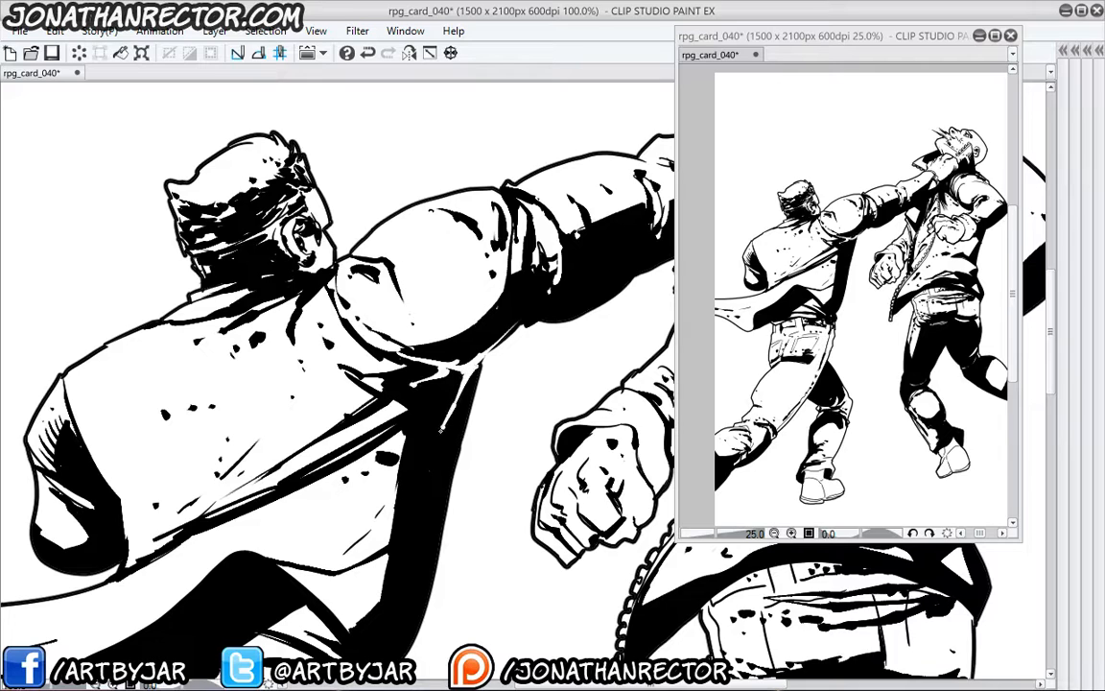
{"action": "left_click_drag", "start_coordinate": [336, 624], "coordinate": [315, 632]}
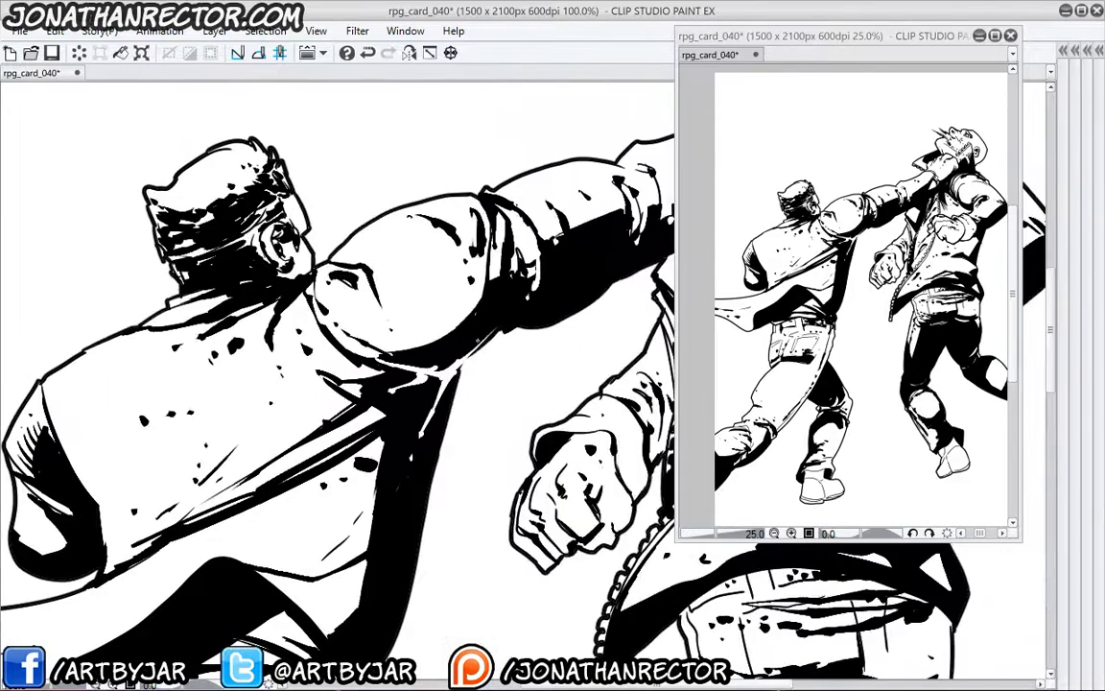
{"action": "left_click_drag", "start_coordinate": [475, 342], "coordinate": [456, 383]}
{"action": "left_click_drag", "start_coordinate": [495, 324], "coordinate": [486, 339]}
- Thicken the shadows around the back pockets and under the seat of the punching man's trousers
{"action": "left_click_drag", "start_coordinate": [236, 571], "coordinate": [410, 289]}
{"action": "left_click_drag", "start_coordinate": [330, 365], "coordinate": [409, 191]}
{"action": "left_click_drag", "start_coordinate": [389, 348], "coordinate": [416, 308]}
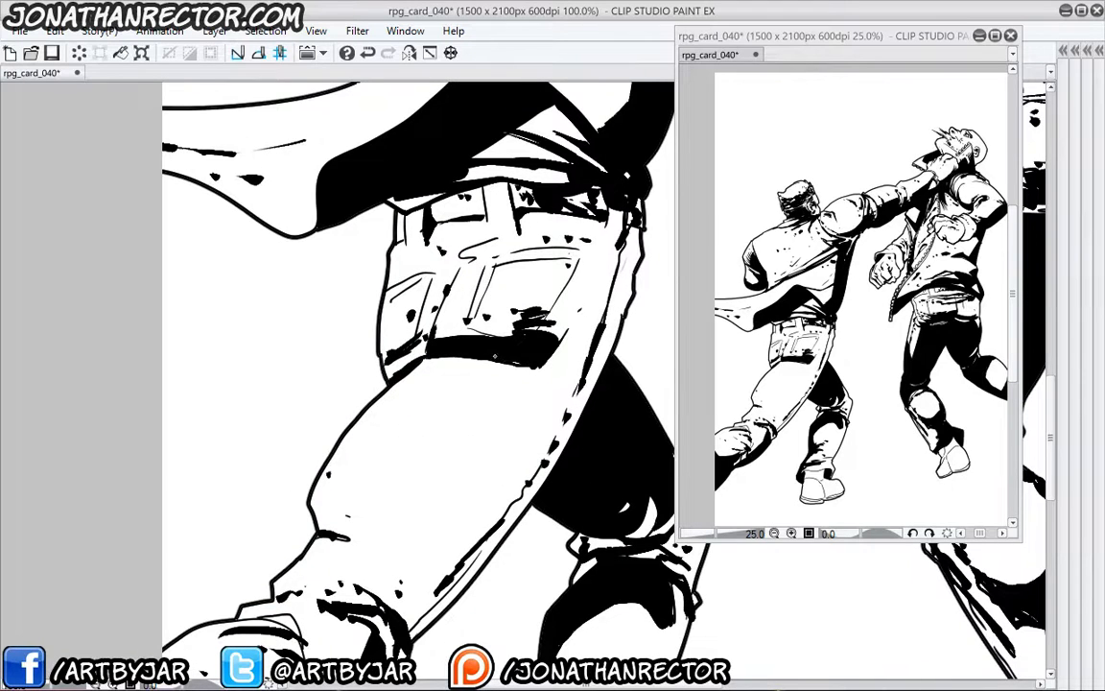
{"action": "left_click_drag", "start_coordinate": [415, 383], "coordinate": [422, 369]}
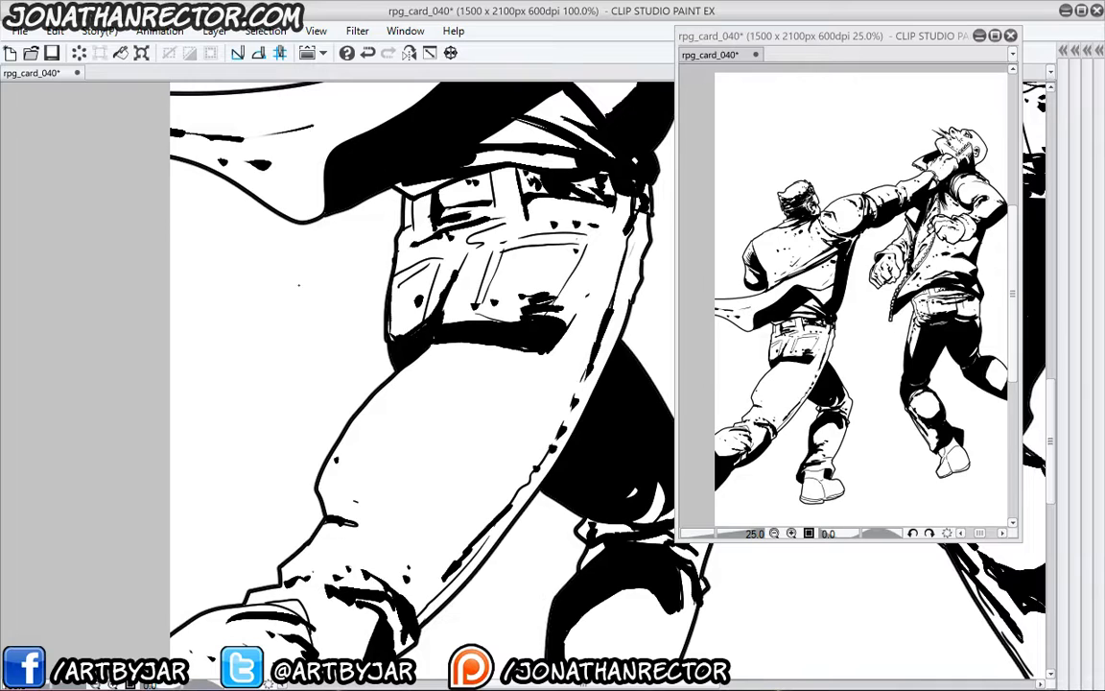
- Handwrite the note "TOON BOOM" in the empty area beside the punching man's trousers
{"action": "left_click_drag", "start_coordinate": [184, 312], "coordinate": [220, 306]}
{"action": "mouse_move", "coordinate": [201, 311]}
{"action": "left_mouse_down"}
{"action": "mouse_move", "coordinate": [203, 340]}
{"action": "mouse_move", "coordinate": [230, 319]}
{"action": "left_mouse_up"}
{"action": "mouse_move", "coordinate": [253, 318]}
{"action": "left_mouse_down"}
{"action": "mouse_move", "coordinate": [265, 321]}
{"action": "mouse_move", "coordinate": [255, 318]}
{"action": "left_mouse_up"}
{"action": "mouse_move", "coordinate": [277, 319]}
{"action": "left_mouse_down"}
{"action": "mouse_move", "coordinate": [279, 334]}
{"action": "mouse_move", "coordinate": [306, 303]}
{"action": "left_mouse_up"}
{"action": "left_click_drag", "start_coordinate": [219, 347], "coordinate": [218, 389]}
{"action": "left_click_drag", "start_coordinate": [251, 361], "coordinate": [338, 368]}
- Ink short fold lines and texture dots on the punching man's near thigh and behind the knee
{"action": "left_click_drag", "start_coordinate": [272, 522], "coordinate": [318, 453]}
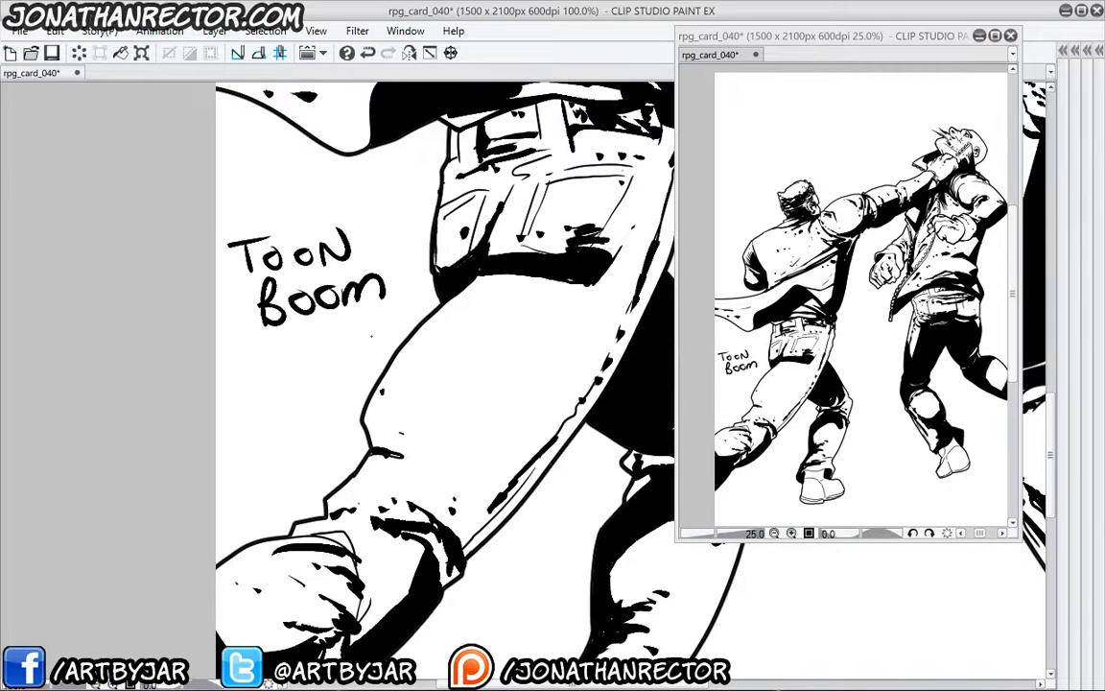
{"action": "left_click_drag", "start_coordinate": [608, 365], "coordinate": [580, 336]}
{"action": "left_click_drag", "start_coordinate": [563, 330], "coordinate": [551, 327]}
{"action": "mouse_move", "coordinate": [611, 289]}
{"action": "left_mouse_down"}
{"action": "mouse_move", "coordinate": [581, 279]}
{"action": "mouse_move", "coordinate": [622, 287]}
{"action": "left_mouse_up"}
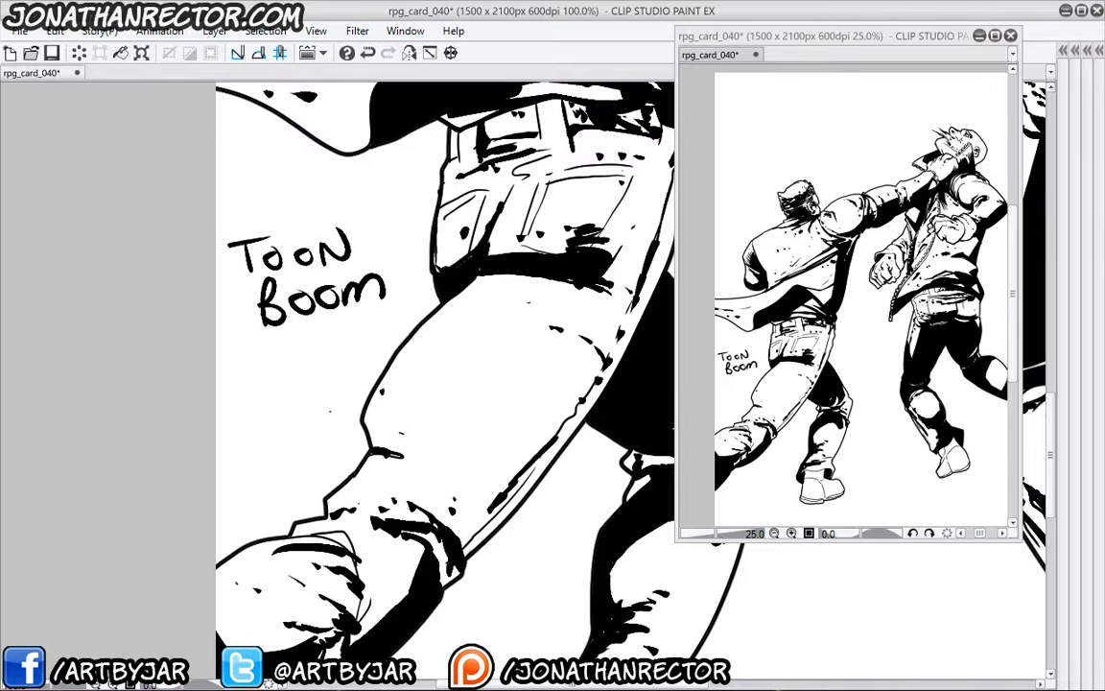
{"action": "left_click", "coordinate": [424, 446]}
{"action": "left_click", "coordinate": [413, 443]}
- Ink the shadow under the punching man's far trouser cuff and outline the shadow shapes on his shoe
{"action": "left_click_drag", "start_coordinate": [247, 464], "coordinate": [165, 304]}
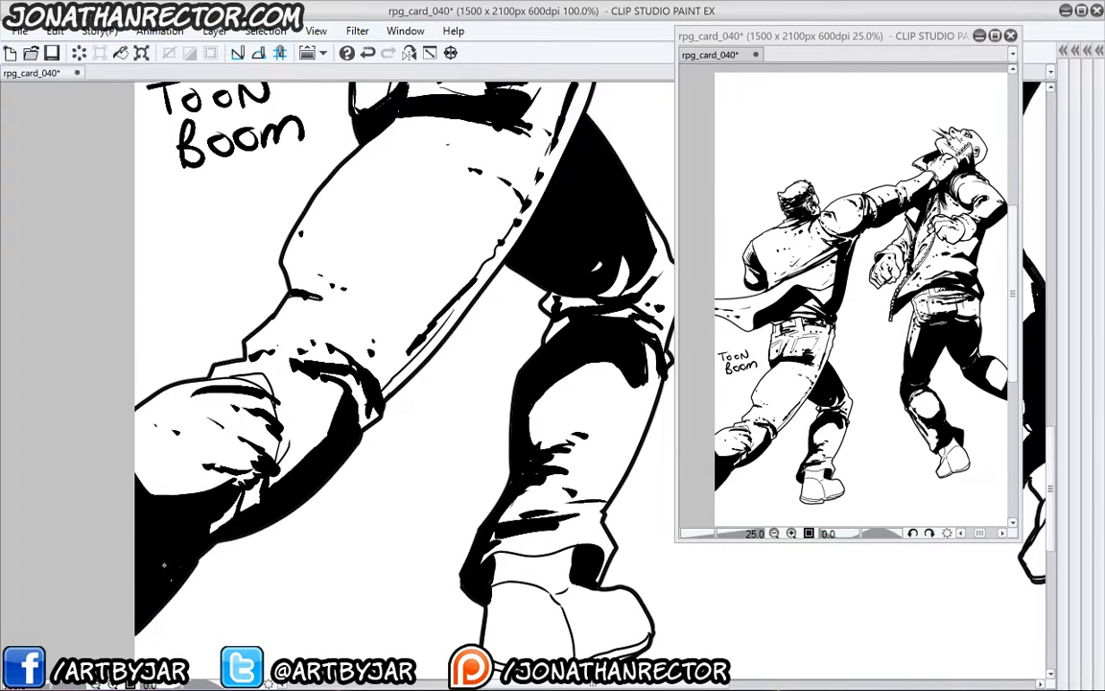
{"action": "left_click_drag", "start_coordinate": [422, 453], "coordinate": [369, 389]}
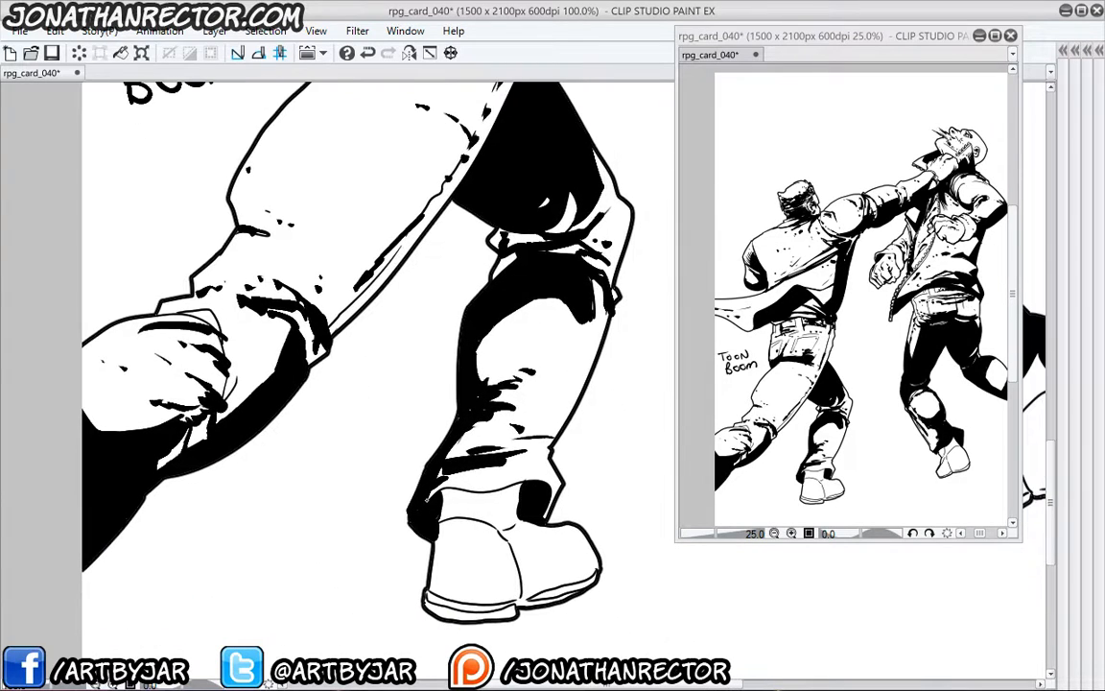
{"action": "mouse_move", "coordinate": [382, 451]}
{"action": "left_mouse_down"}
{"action": "mouse_move", "coordinate": [472, 432]}
{"action": "mouse_move", "coordinate": [445, 456]}
{"action": "left_mouse_up"}
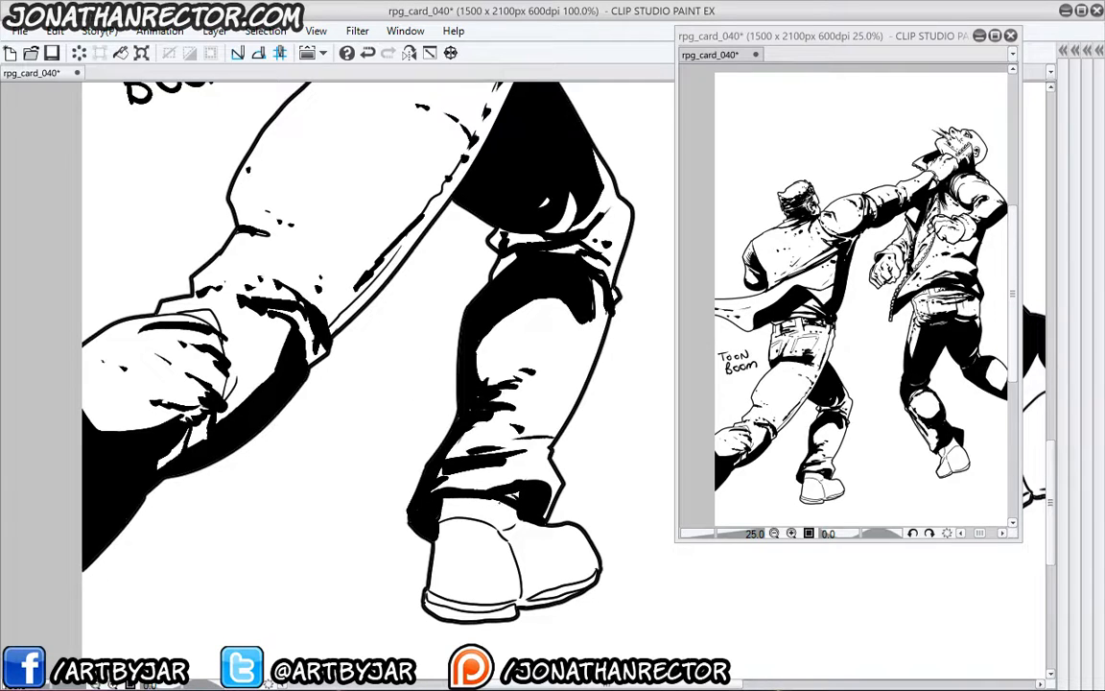
{"action": "mouse_move", "coordinate": [502, 505]}
{"action": "left_mouse_down"}
{"action": "mouse_move", "coordinate": [492, 527]}
{"action": "mouse_move", "coordinate": [519, 579]}
{"action": "mouse_move", "coordinate": [560, 578]}
{"action": "mouse_move", "coordinate": [586, 541]}
{"action": "left_mouse_up"}
{"action": "key", "text": "g"}
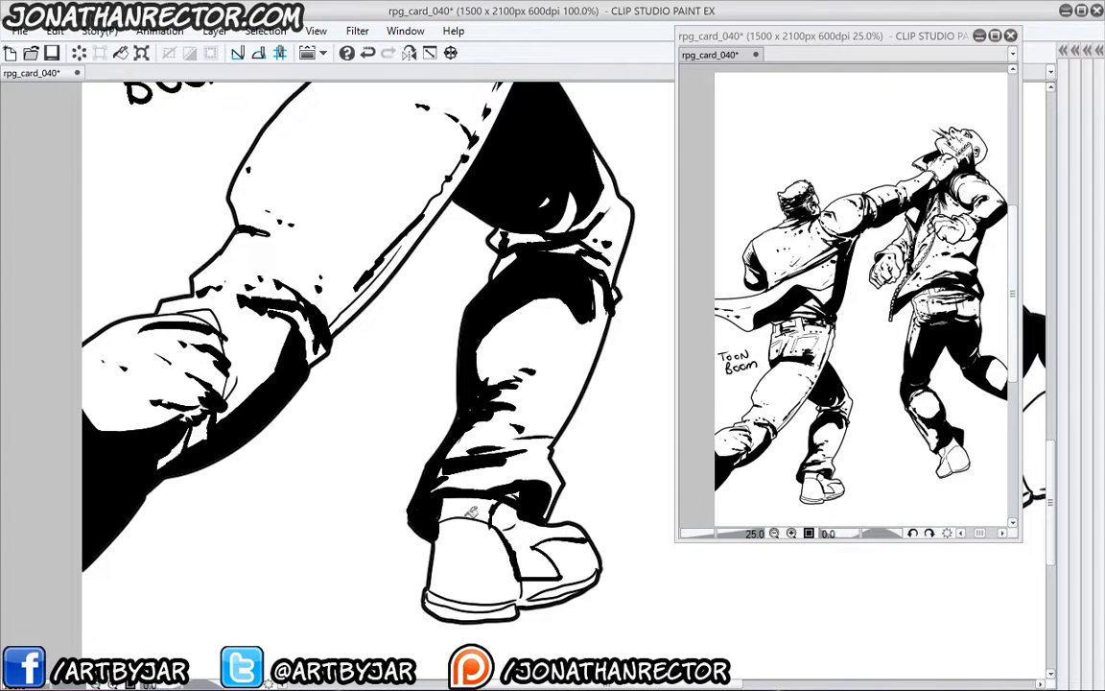
- Fill the punching man's ankle, shoe shadows and heel sole with solid black
{"action": "left_click", "coordinate": [470, 511]}
{"action": "left_click", "coordinate": [487, 543]}
{"action": "left_click", "coordinate": [568, 558]}
{"action": "left_click", "coordinate": [548, 593]}
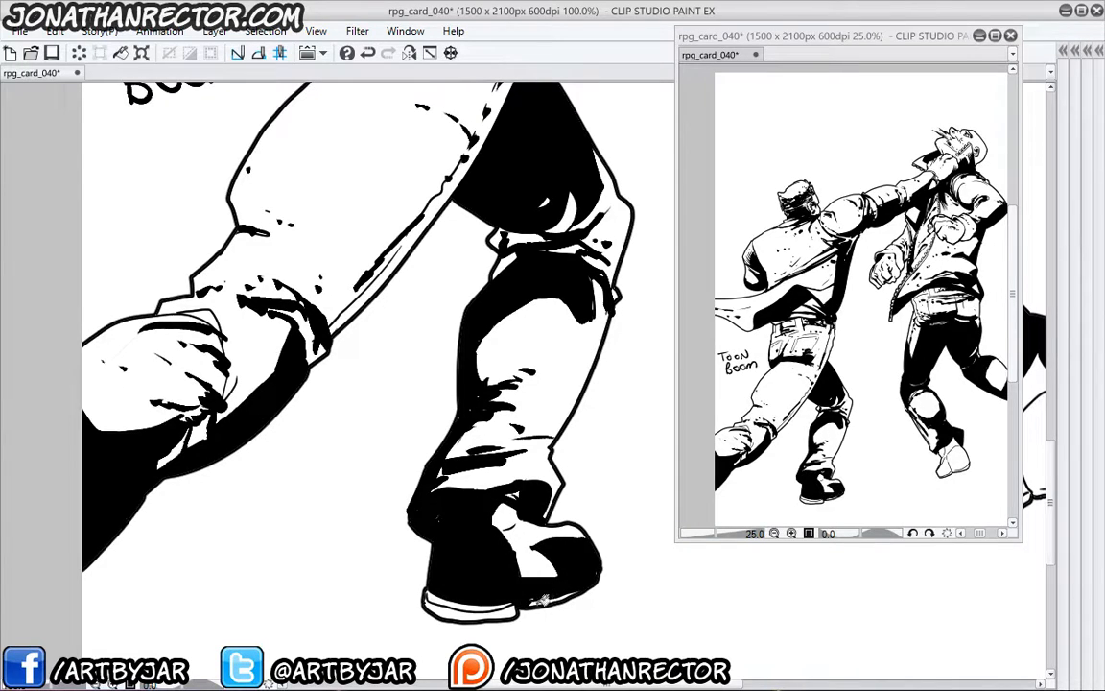
{"action": "left_click", "coordinate": [453, 597]}
{"action": "left_click", "coordinate": [451, 600]}
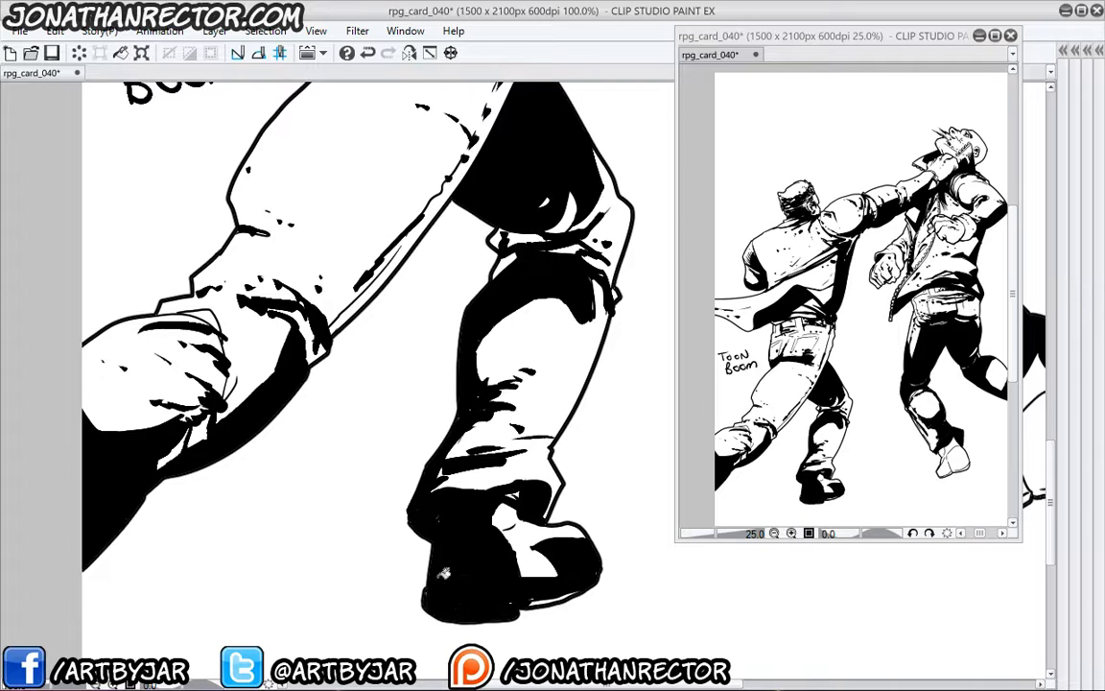
- Fill the remaining white patches on the punching man's far shoe and ankle with solid black
{"action": "key", "text": "p"}
{"action": "left_click_drag", "start_coordinate": [581, 591], "coordinate": [532, 605]}
{"action": "left_click_drag", "start_coordinate": [438, 591], "coordinate": [428, 589]}
{"action": "mouse_move", "coordinate": [558, 575]}
{"action": "left_mouse_down"}
{"action": "mouse_move", "coordinate": [521, 576]}
{"action": "mouse_move", "coordinate": [542, 545]}
{"action": "mouse_move", "coordinate": [566, 541]}
{"action": "mouse_move", "coordinate": [499, 532]}
{"action": "mouse_move", "coordinate": [513, 490]}
{"action": "mouse_move", "coordinate": [505, 553]}
{"action": "mouse_move", "coordinate": [500, 518]}
{"action": "left_mouse_up"}
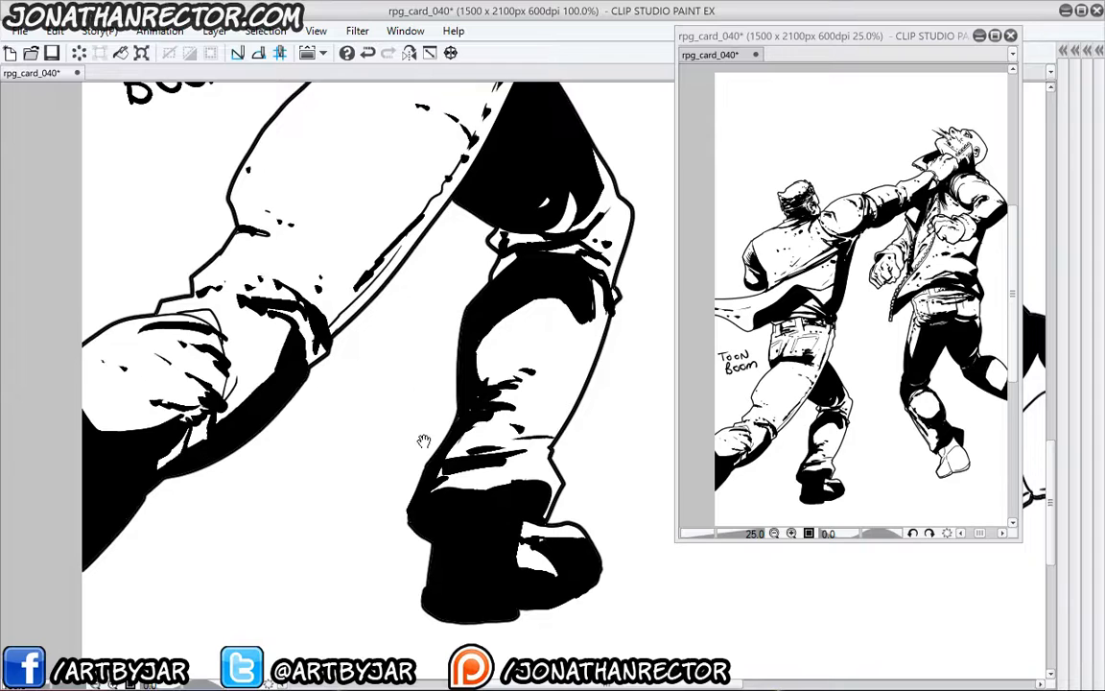
{"action": "left_click_drag", "start_coordinate": [447, 420], "coordinate": [426, 409]}
{"action": "mouse_move", "coordinate": [525, 553]}
{"action": "left_mouse_down"}
{"action": "mouse_move", "coordinate": [532, 562]}
{"action": "mouse_move", "coordinate": [499, 538]}
{"action": "left_mouse_up"}
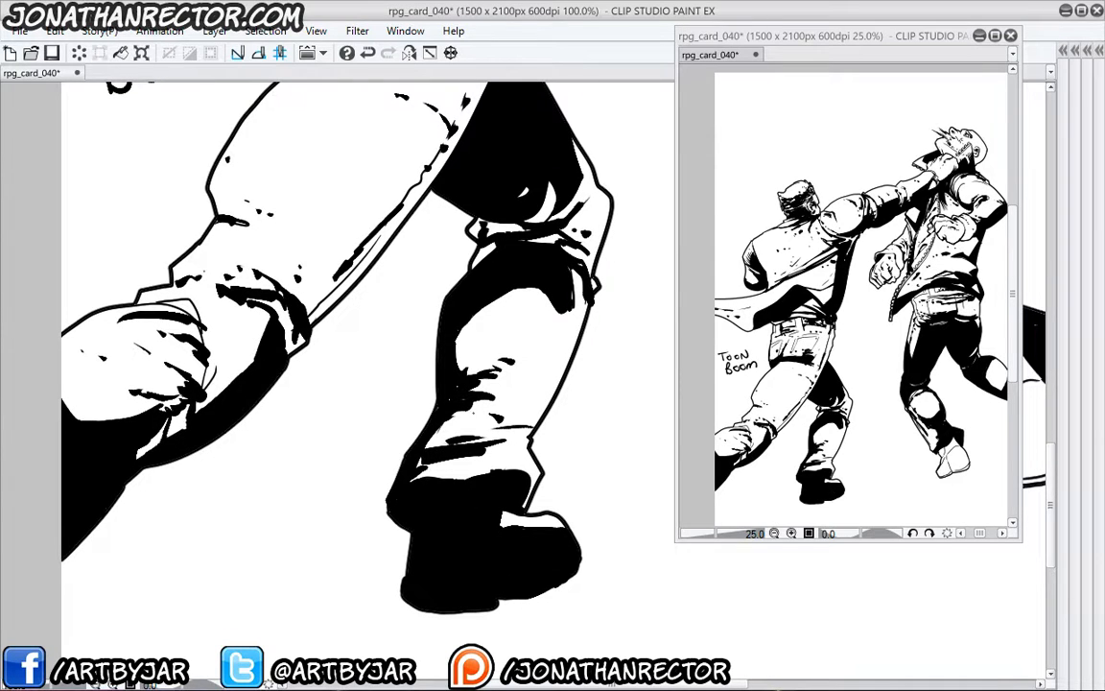
- Blacken the small gap at the crease behind the punching man's far knee
{"action": "mouse_move", "coordinate": [493, 246]}
{"action": "left_mouse_down"}
{"action": "mouse_move", "coordinate": [469, 270]}
{"action": "mouse_move", "coordinate": [471, 224]}
{"action": "left_mouse_up"}
{"action": "left_click_drag", "start_coordinate": [466, 284], "coordinate": [467, 251]}
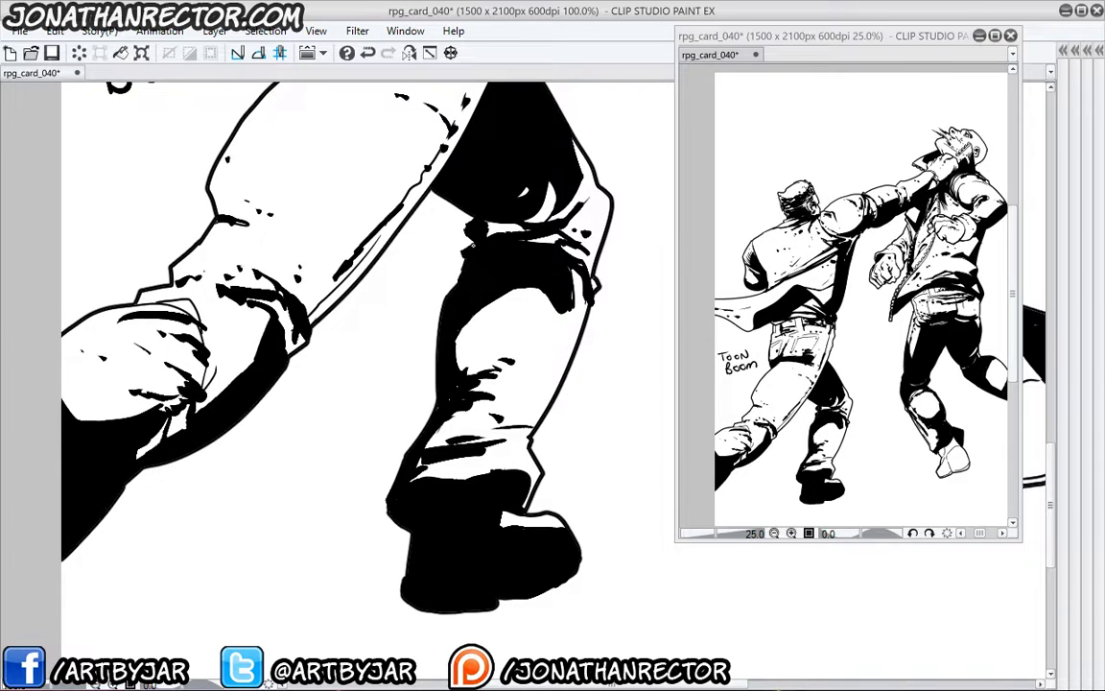
{"action": "left_click_drag", "start_coordinate": [455, 206], "coordinate": [436, 191]}
- Add thin white highlights along the punching man's heel edge and sole to separate the heel from the shoe
{"action": "mouse_move", "coordinate": [473, 484]}
{"action": "left_mouse_down"}
{"action": "mouse_move", "coordinate": [482, 464]}
{"action": "mouse_move", "coordinate": [502, 510]}
{"action": "mouse_move", "coordinate": [496, 576]}
{"action": "mouse_move", "coordinate": [444, 579]}
{"action": "left_mouse_up"}
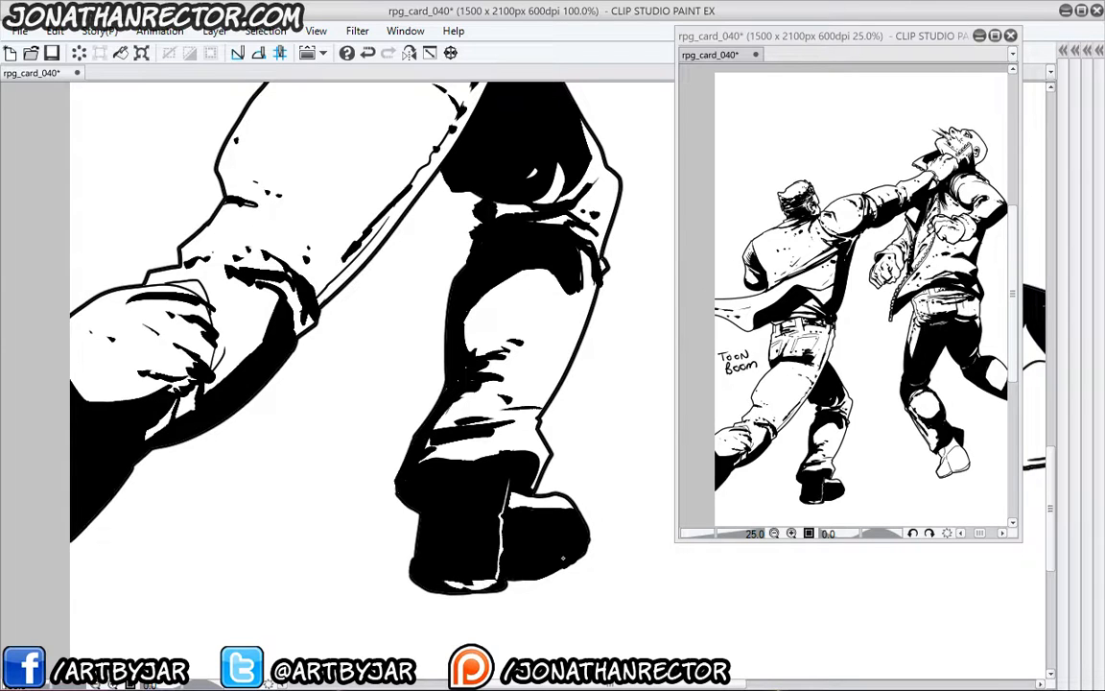
{"action": "left_click_drag", "start_coordinate": [568, 558], "coordinate": [514, 578]}
{"action": "left_click_drag", "start_coordinate": [508, 480], "coordinate": [500, 542]}
{"action": "left_click_drag", "start_coordinate": [523, 479], "coordinate": [417, 587]}
- Fill the struck man's front shoe and ankle with solid black and extend the toe of the sole
{"action": "left_click_drag", "start_coordinate": [616, 387], "coordinate": [211, 301]}
{"action": "left_click_drag", "start_coordinate": [434, 349], "coordinate": [420, 443]}
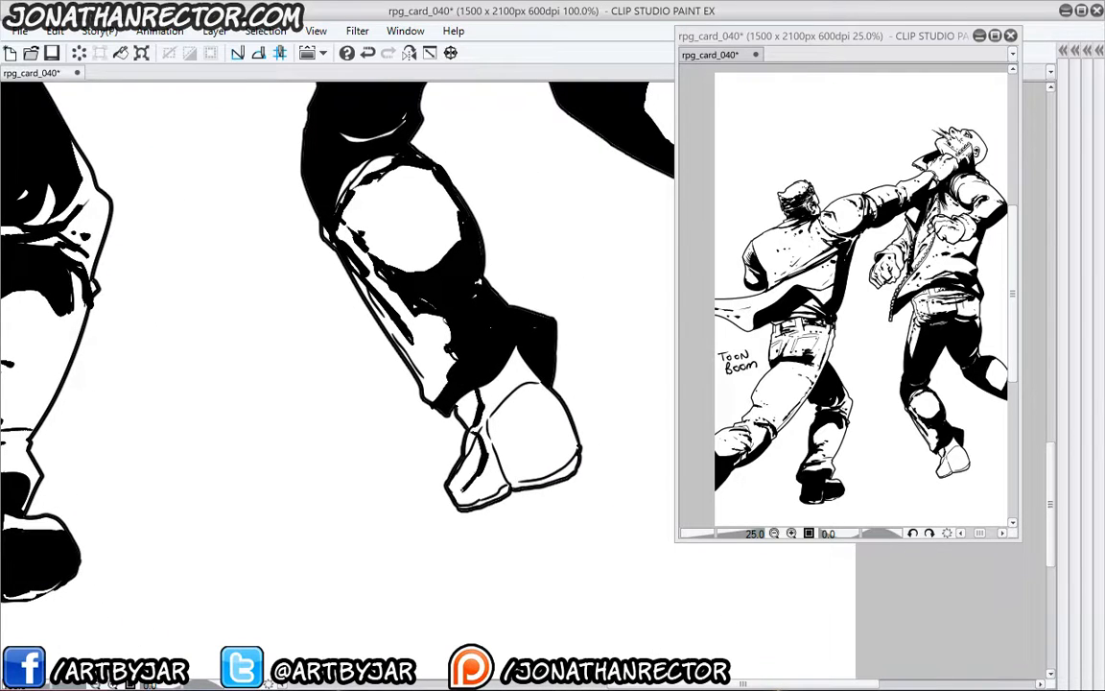
{"action": "left_click", "coordinate": [506, 387]}
{"action": "left_click", "coordinate": [515, 429]}
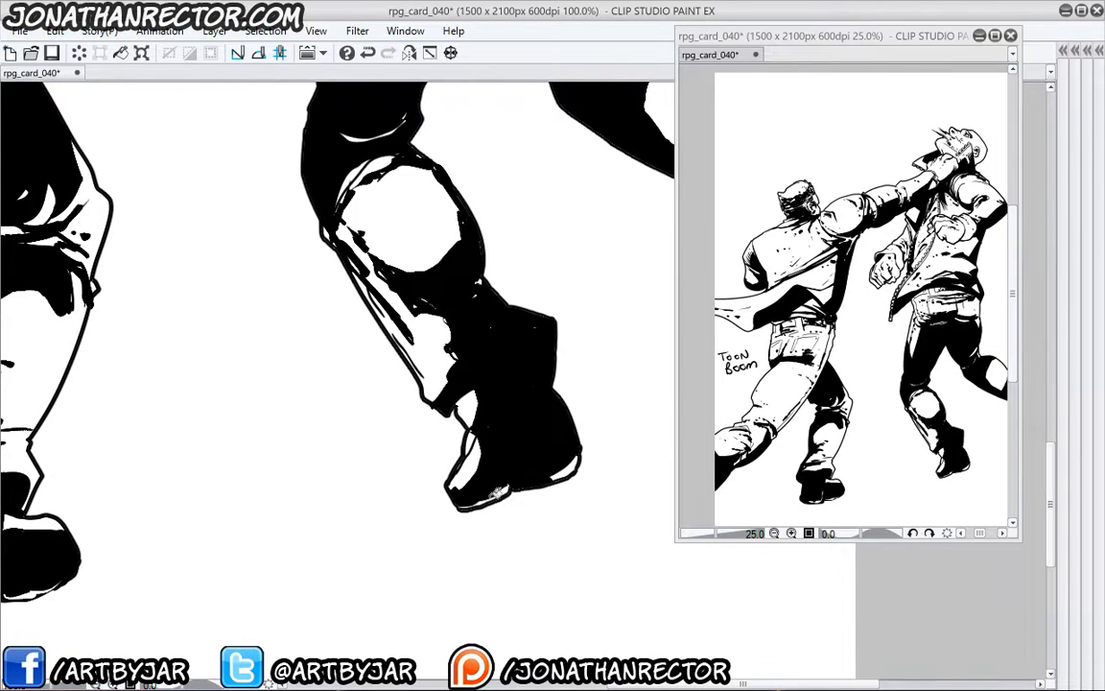
{"action": "left_click", "coordinate": [568, 469]}
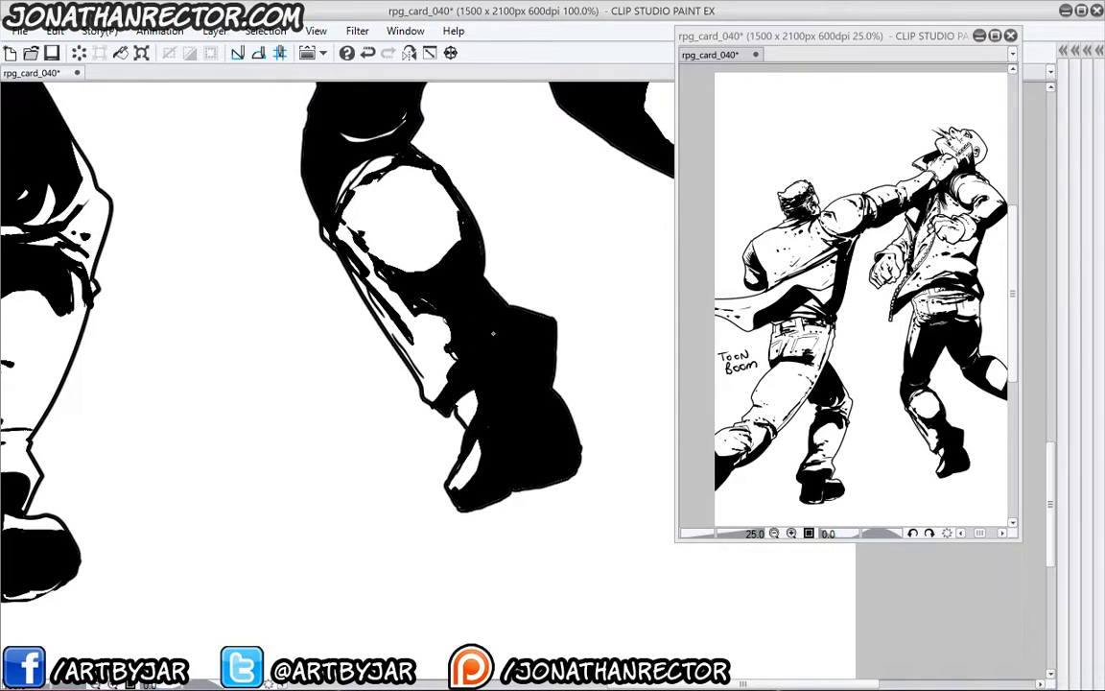
{"action": "mouse_move", "coordinate": [477, 403]}
{"action": "left_mouse_down"}
{"action": "mouse_move", "coordinate": [464, 411]}
{"action": "mouse_move", "coordinate": [476, 393]}
{"action": "left_mouse_up"}
{"action": "mouse_move", "coordinate": [463, 456]}
{"action": "left_mouse_down"}
{"action": "mouse_move", "coordinate": [432, 497]}
{"action": "mouse_move", "coordinate": [467, 511]}
{"action": "mouse_move", "coordinate": [441, 492]}
{"action": "left_mouse_up"}
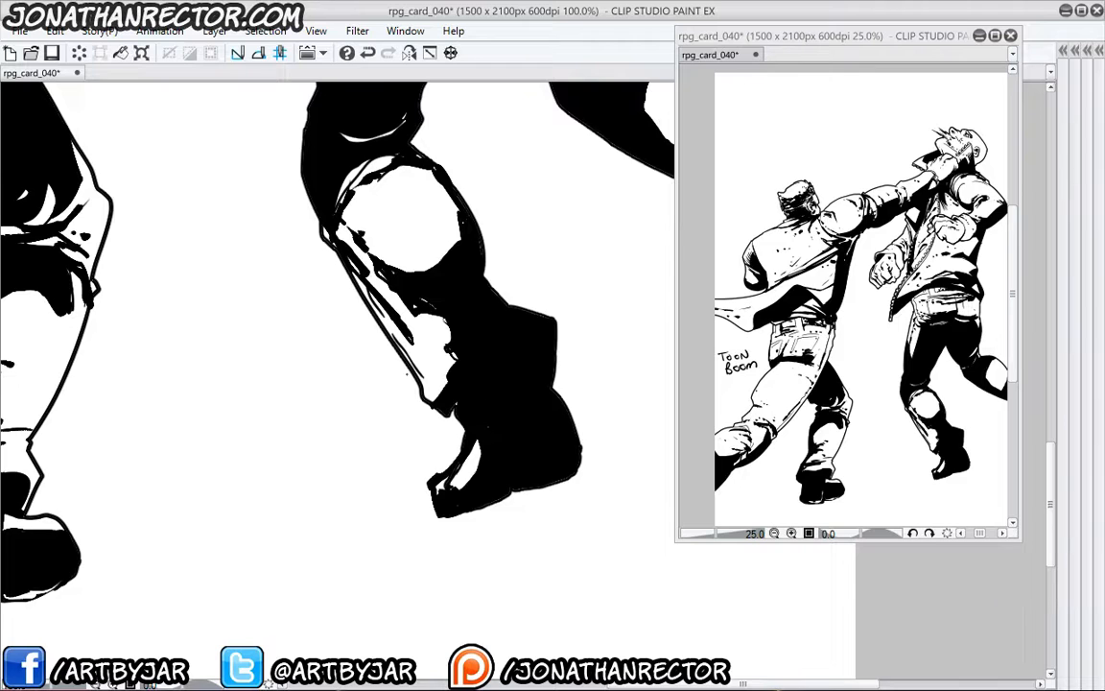
- Touch up the ink along the upper edge of the struck man's front knee
{"action": "left_click_drag", "start_coordinate": [288, 151], "coordinate": [317, 349]}
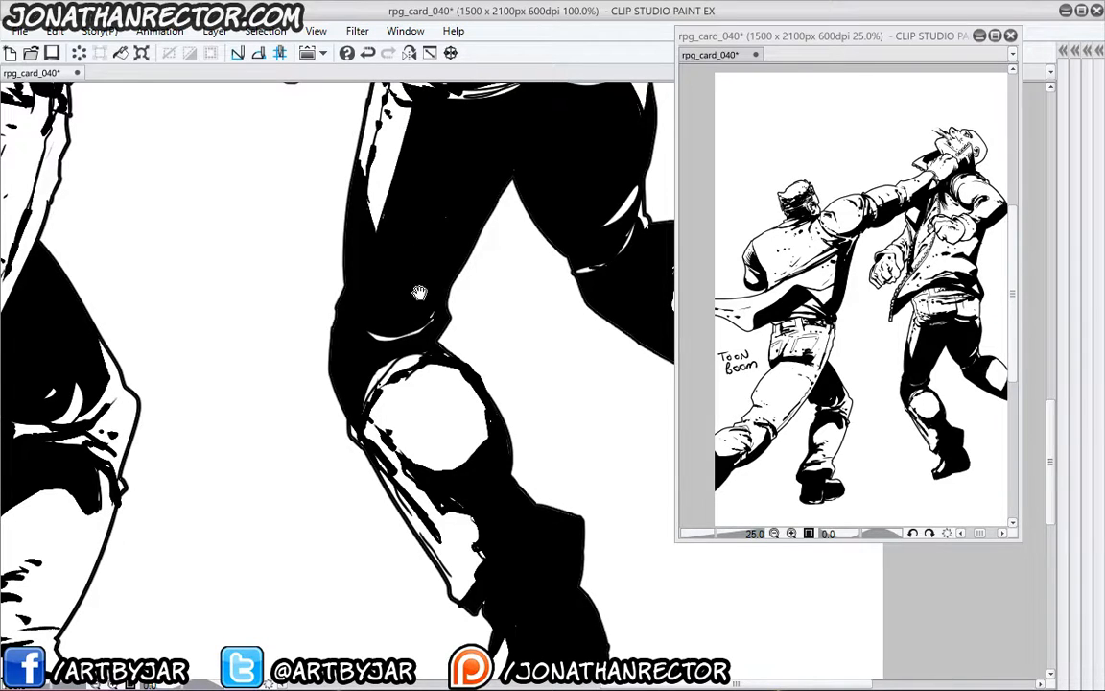
{"action": "mouse_move", "coordinate": [419, 290]}
{"action": "left_mouse_down"}
{"action": "mouse_move", "coordinate": [391, 327]}
{"action": "mouse_move", "coordinate": [387, 368]}
{"action": "mouse_move", "coordinate": [356, 364]}
{"action": "left_mouse_up"}
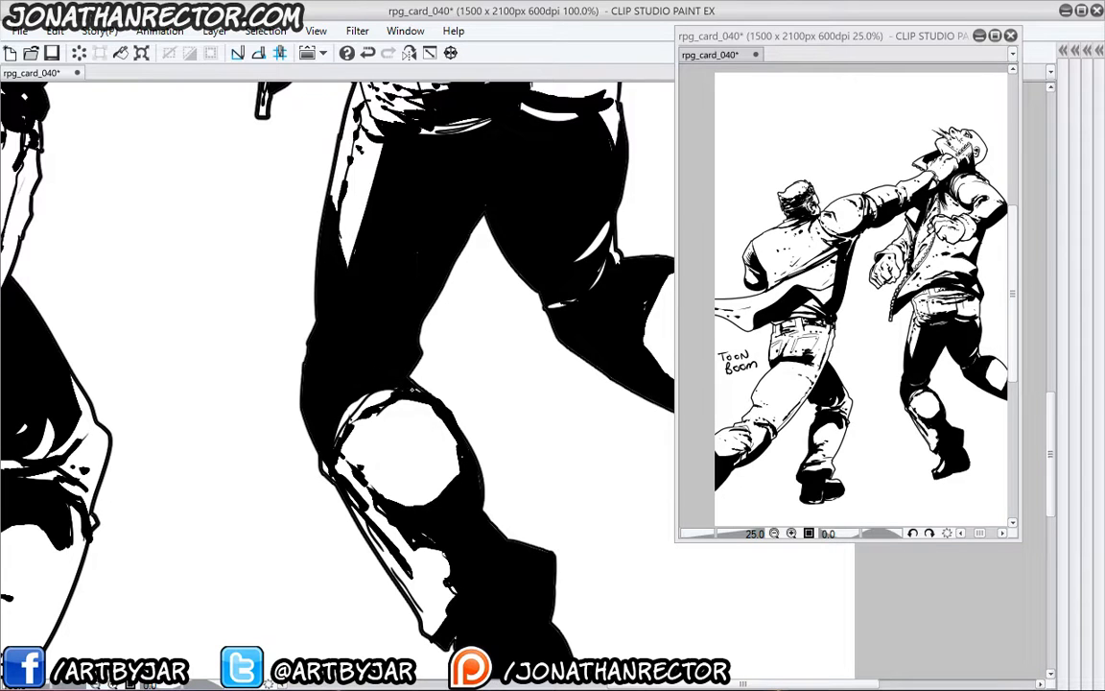
{"action": "left_click_drag", "start_coordinate": [413, 390], "coordinate": [424, 391]}
{"action": "left_click_drag", "start_coordinate": [396, 352], "coordinate": [233, 518]}
{"action": "mouse_move", "coordinate": [442, 422]}
{"action": "left_mouse_down"}
{"action": "mouse_move", "coordinate": [427, 460]}
{"action": "mouse_move", "coordinate": [386, 468]}
{"action": "mouse_move", "coordinate": [441, 395]}
{"action": "mouse_move", "coordinate": [410, 420]}
{"action": "left_mouse_up"}
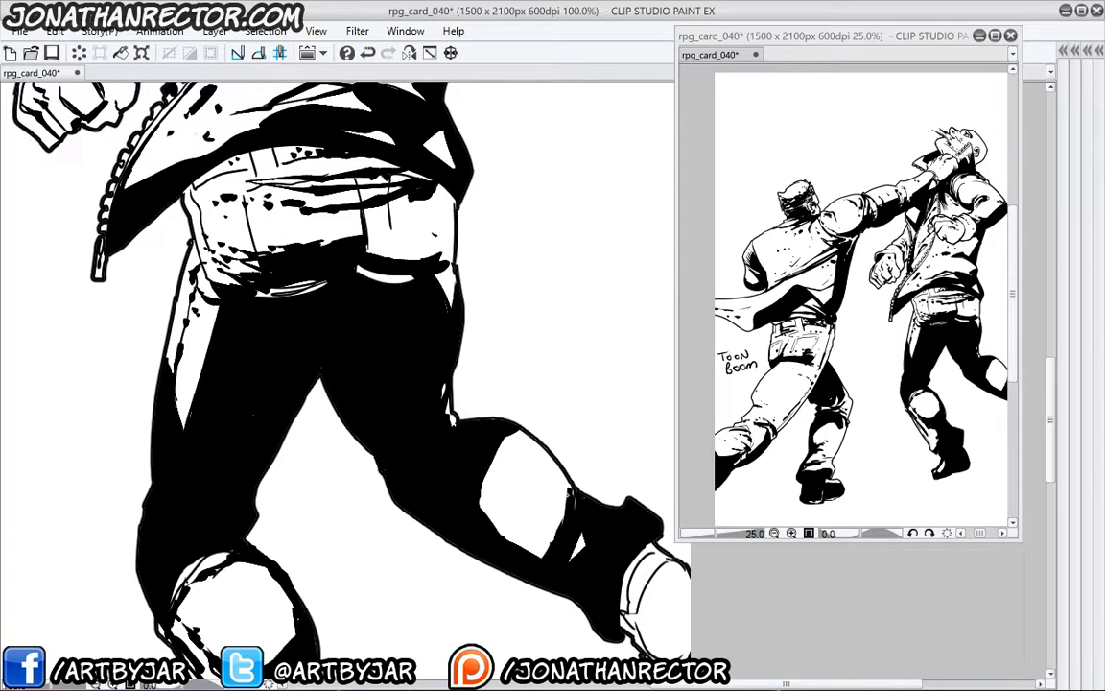
- Add a thin white highlight along the struck man's inner thigh and blacken the crescent gap below his seat
{"action": "left_click_drag", "start_coordinate": [562, 474], "coordinate": [570, 492]}
{"action": "left_click_drag", "start_coordinate": [336, 385], "coordinate": [361, 519]}
{"action": "left_click_drag", "start_coordinate": [464, 515], "coordinate": [471, 549]}
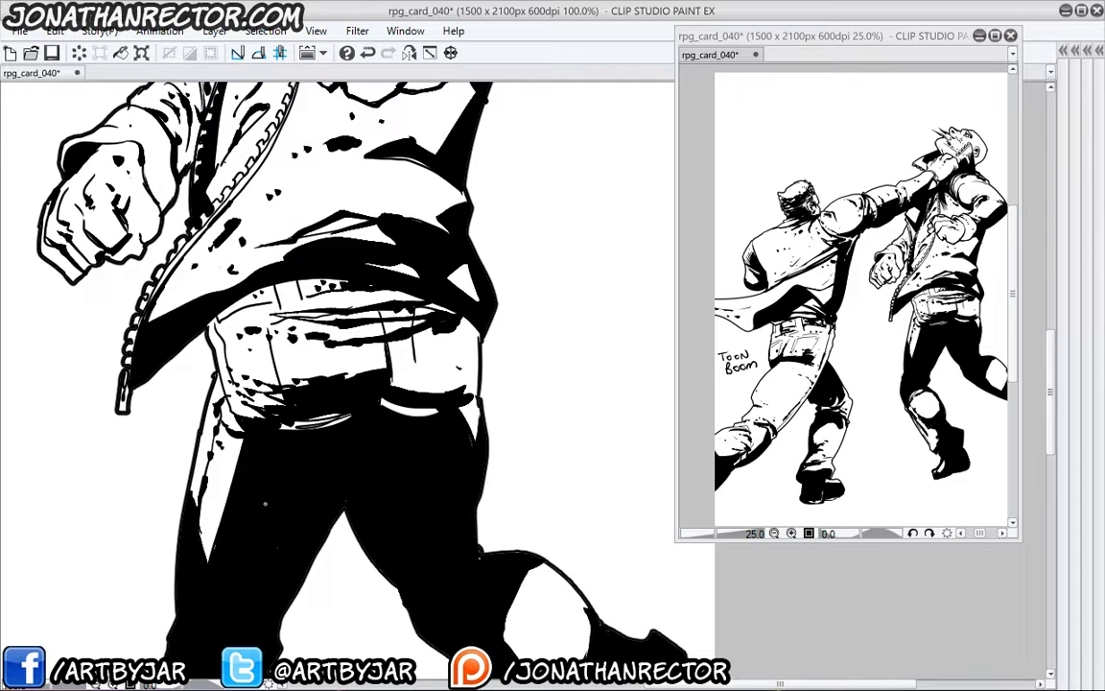
{"action": "mouse_move", "coordinate": [264, 503]}
{"action": "left_mouse_down"}
{"action": "mouse_move", "coordinate": [415, 403]}
{"action": "mouse_move", "coordinate": [410, 411]}
{"action": "left_mouse_up"}
{"action": "left_click_drag", "start_coordinate": [487, 408], "coordinate": [439, 484]}
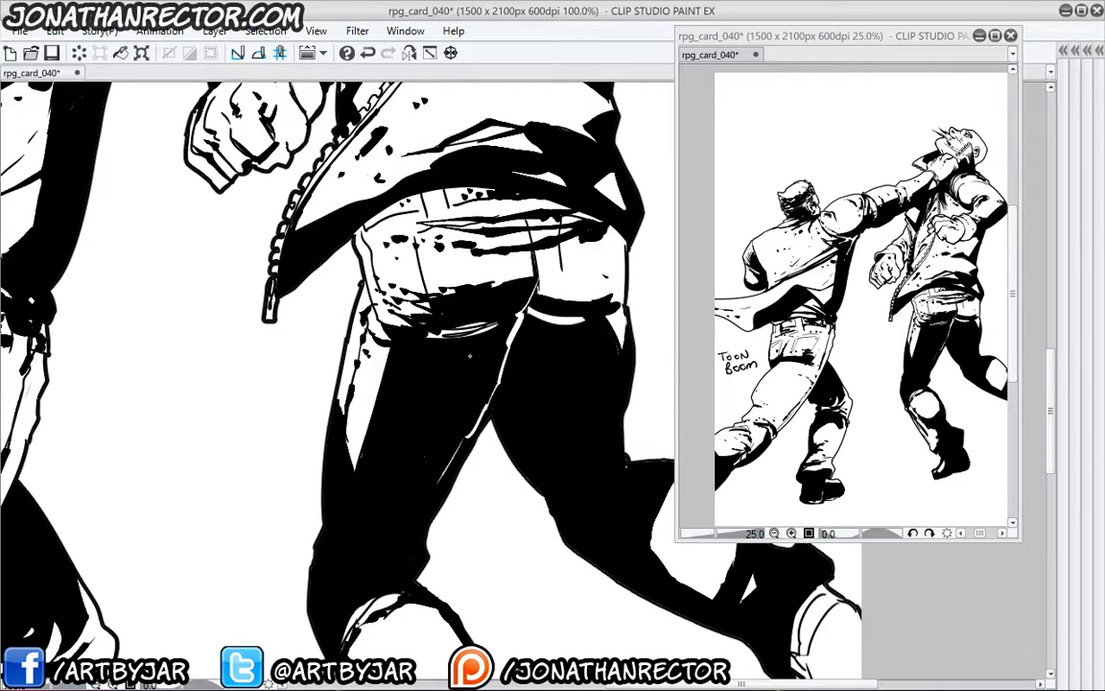
{"action": "mouse_move", "coordinate": [444, 336]}
{"action": "left_mouse_down"}
{"action": "mouse_move", "coordinate": [499, 327]}
{"action": "mouse_move", "coordinate": [457, 335]}
{"action": "left_mouse_up"}
{"action": "mouse_move", "coordinate": [482, 288]}
{"action": "left_mouse_down"}
{"action": "mouse_move", "coordinate": [524, 286]}
{"action": "mouse_move", "coordinate": [489, 288]}
{"action": "mouse_move", "coordinate": [435, 362]}
{"action": "left_mouse_up"}
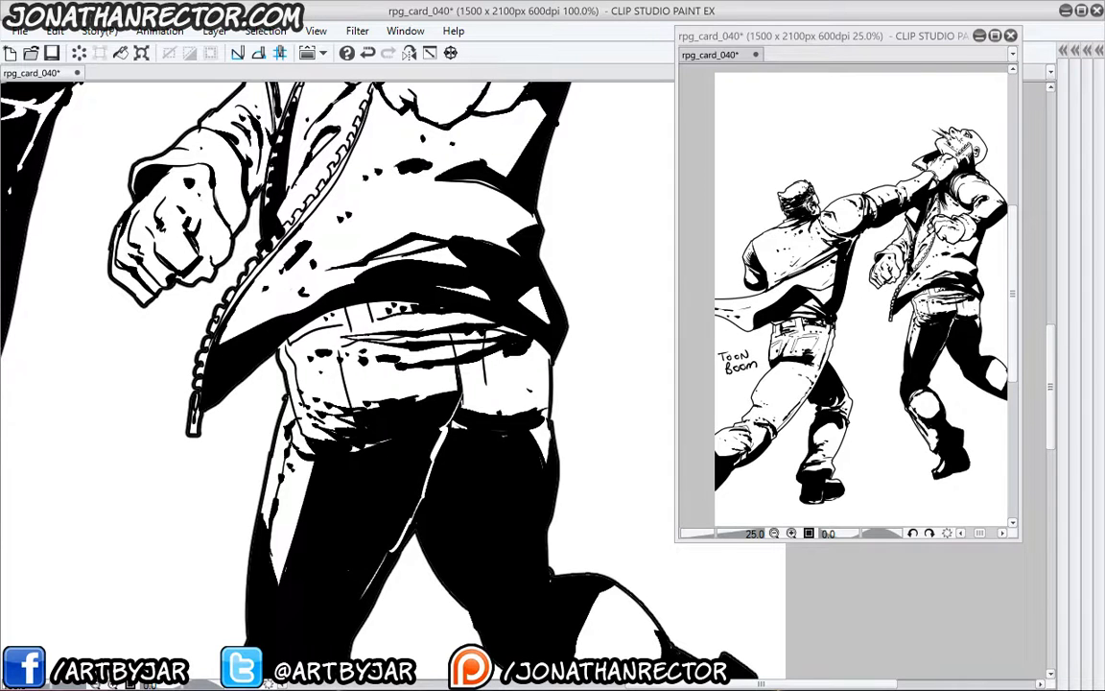
- Lasso the handwritten "TOON BOOM" note, delete it and clear the selection
{"action": "left_click_drag", "start_coordinate": [245, 489], "coordinate": [529, 405]}
{"action": "left_click_drag", "start_coordinate": [292, 469], "coordinate": [523, 402]}
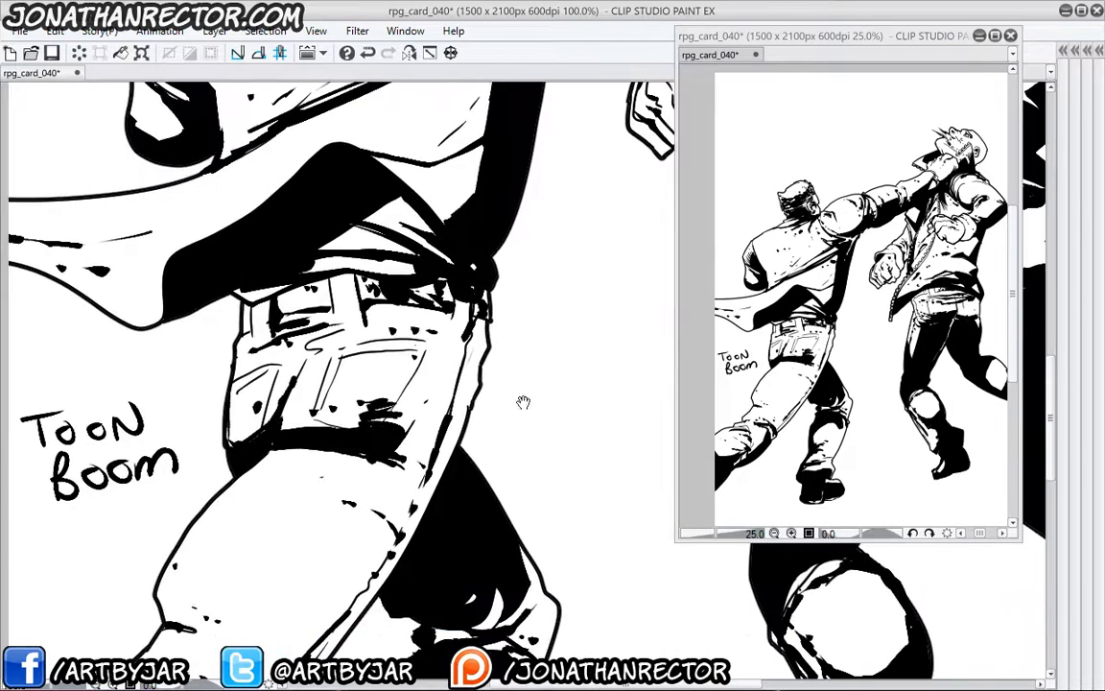
{"action": "key", "text": "ctrl+minus"}
{"action": "left_click_drag", "start_coordinate": [296, 483], "coordinate": [288, 468]}
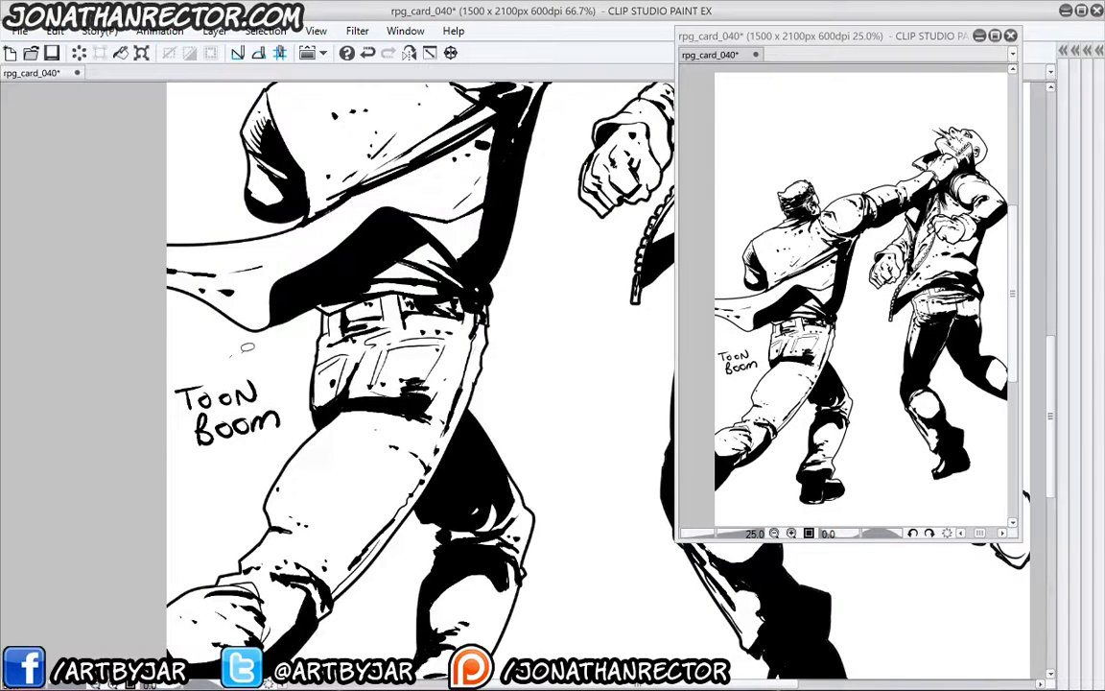
{"action": "mouse_move", "coordinate": [231, 355]}
{"action": "left_mouse_down"}
{"action": "mouse_move", "coordinate": [172, 431]}
{"action": "mouse_move", "coordinate": [181, 377]}
{"action": "left_mouse_up"}
{"action": "key", "text": "Delete"}
{"action": "key", "text": "ctrl+d"}
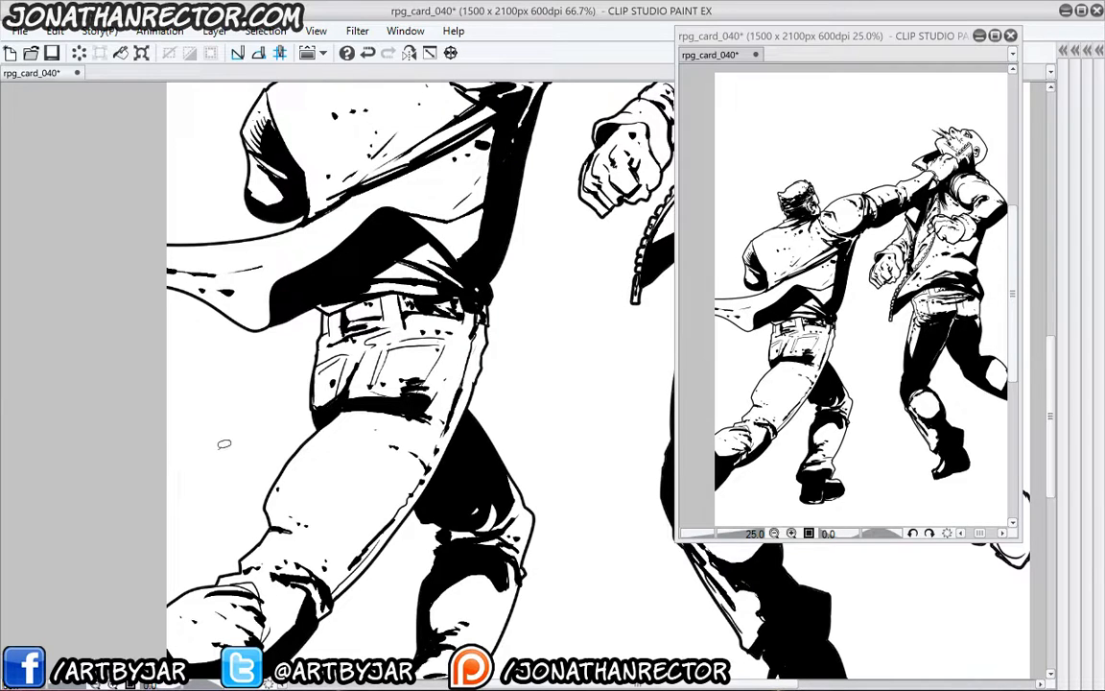
- Show the hidden palettes and close the second 25% view window of the drawing
{"action": "left_click_drag", "start_coordinate": [397, 192], "coordinate": [205, 546]}
{"action": "left_click_drag", "start_coordinate": [355, 357], "coordinate": [232, 322]}
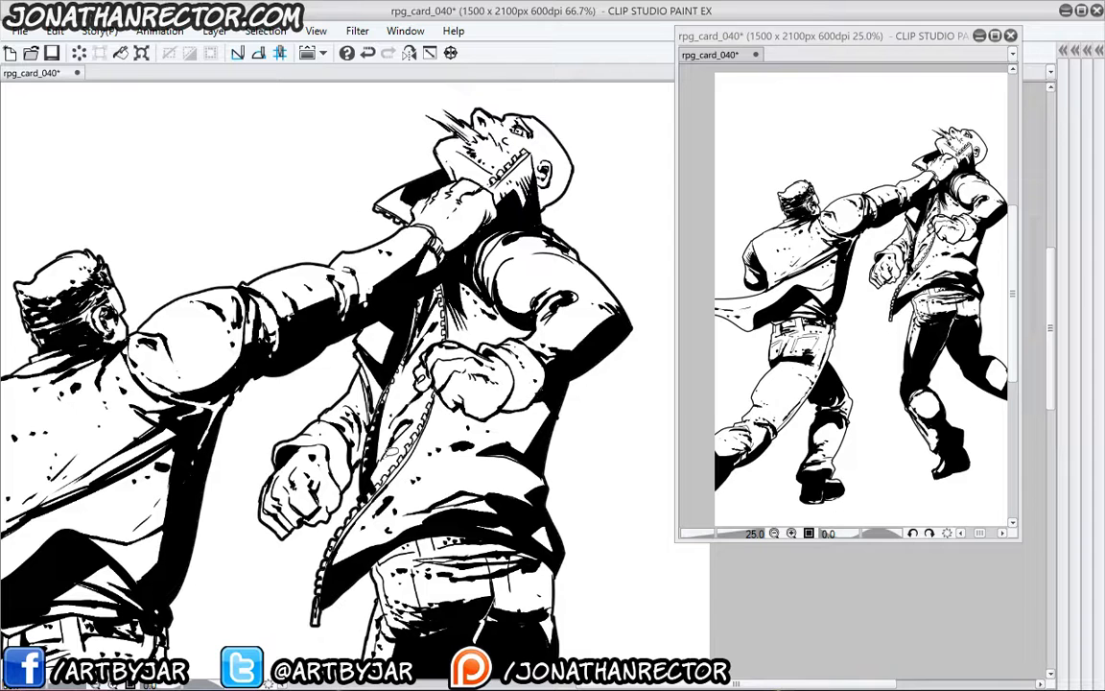
{"action": "left_click_drag", "start_coordinate": [332, 400], "coordinate": [375, 287]}
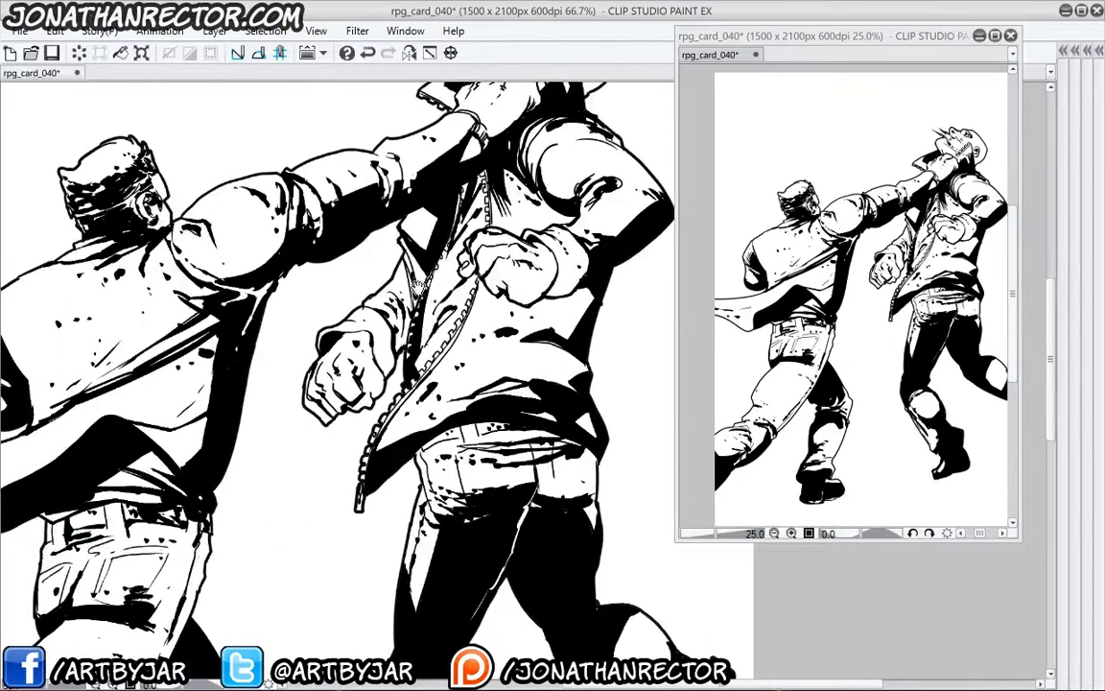
{"action": "left_click_drag", "start_coordinate": [318, 480], "coordinate": [438, 447]}
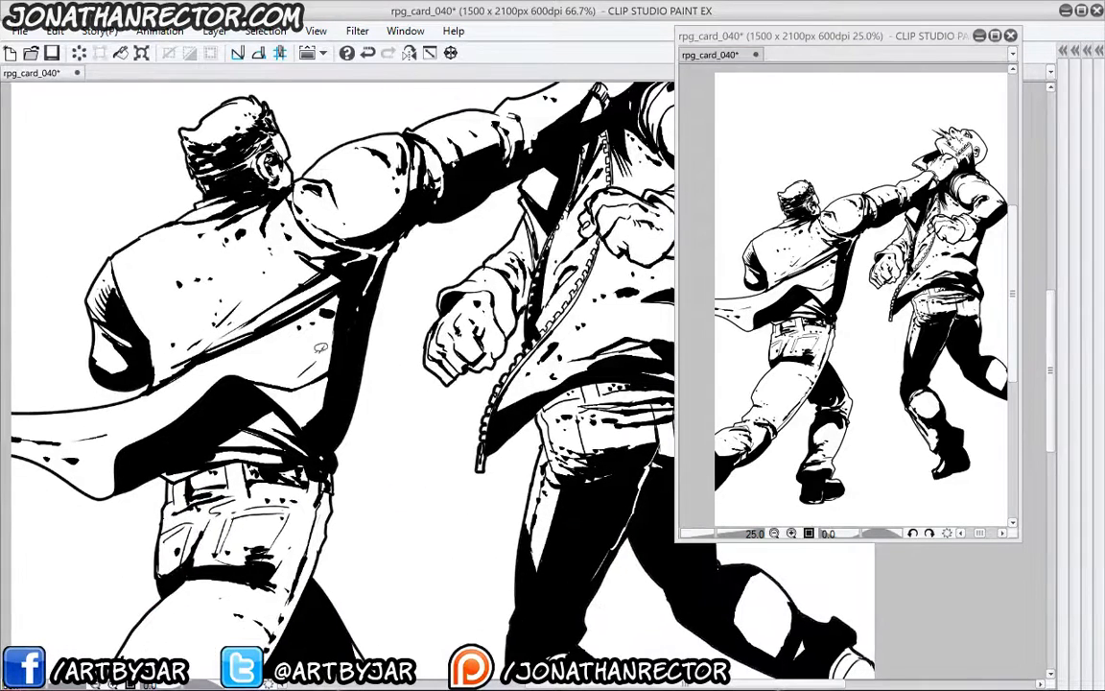
{"action": "key", "text": "Tab"}
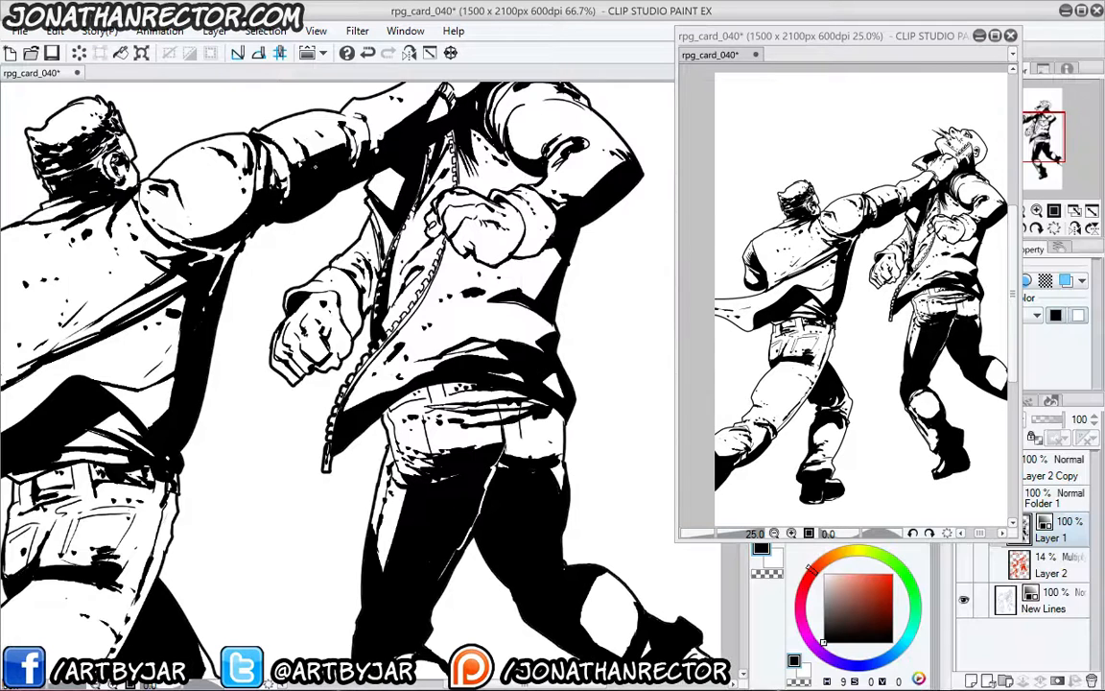
{"action": "left_click", "coordinate": [1011, 36]}
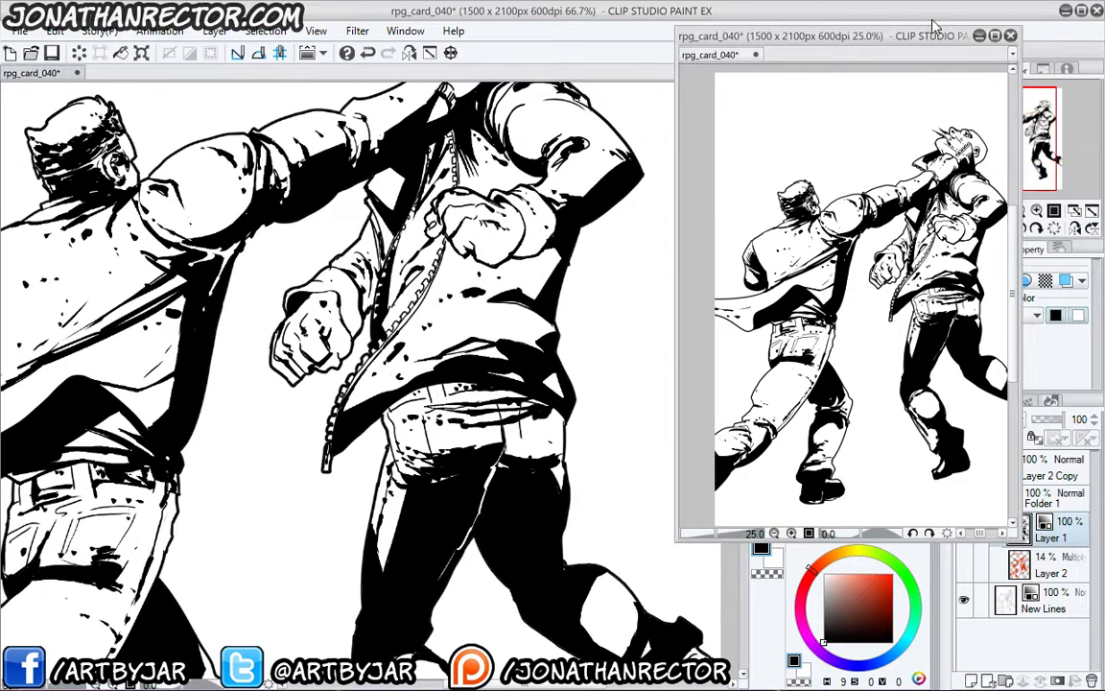
{"action": "left_click", "coordinate": [1010, 37]}
- Ink small flying droplets in the empty area around the struck man's head
{"action": "left_click_drag", "start_coordinate": [318, 451], "coordinate": [388, 537]}
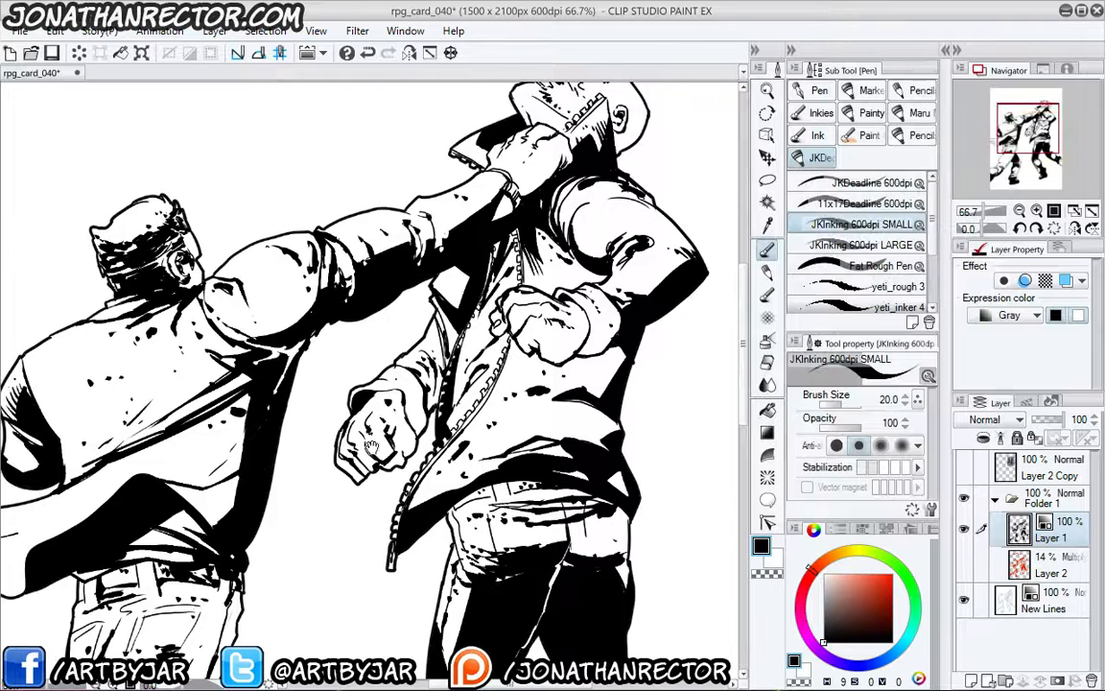
{"action": "left_click_drag", "start_coordinate": [379, 470], "coordinate": [381, 605]}
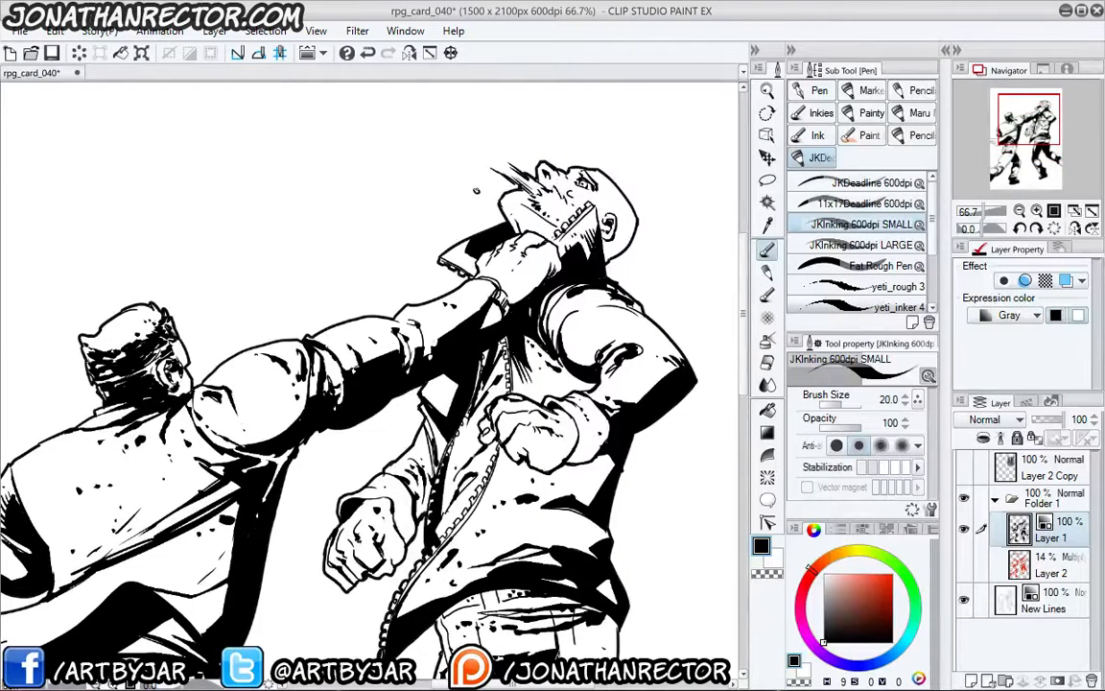
{"action": "left_click", "coordinate": [476, 191]}
{"action": "left_click", "coordinate": [451, 167]}
{"action": "left_click_drag", "start_coordinate": [428, 469], "coordinate": [424, 502]}
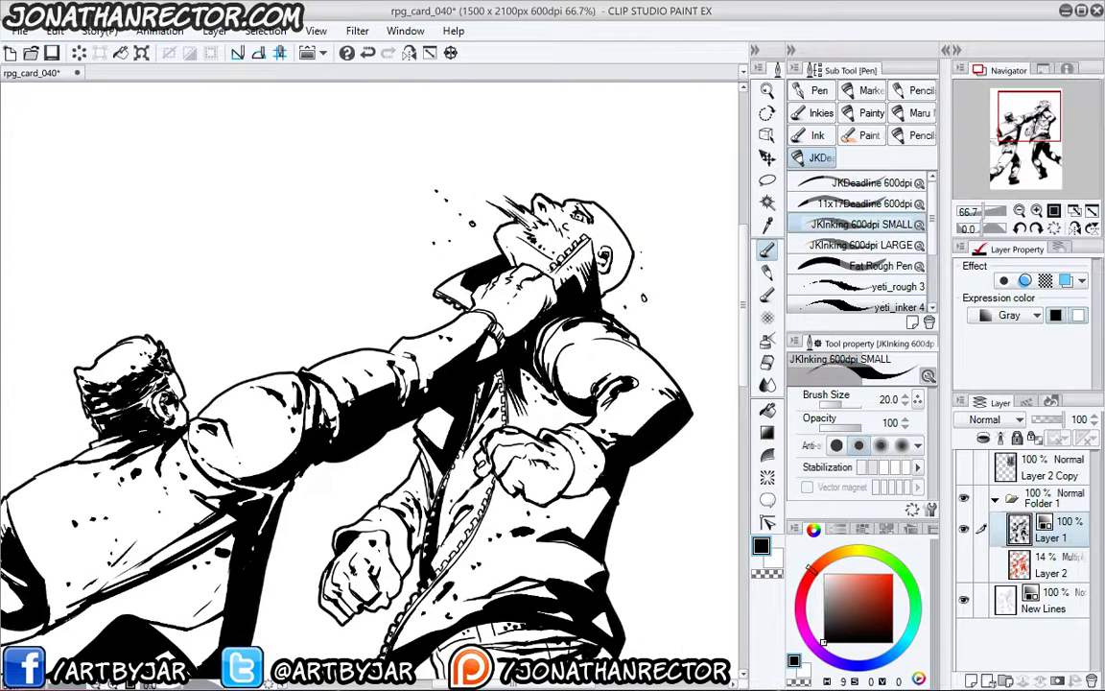
- Compare the drawing with and without the inks by toggling the visibility of Layer 1
{"action": "scroll", "coordinate": [566, 398], "scroll_direction": "down", "scroll_amount": 1}
{"action": "left_click_drag", "start_coordinate": [566, 398], "coordinate": [592, 189]}
{"action": "left_click", "coordinate": [964, 528]}
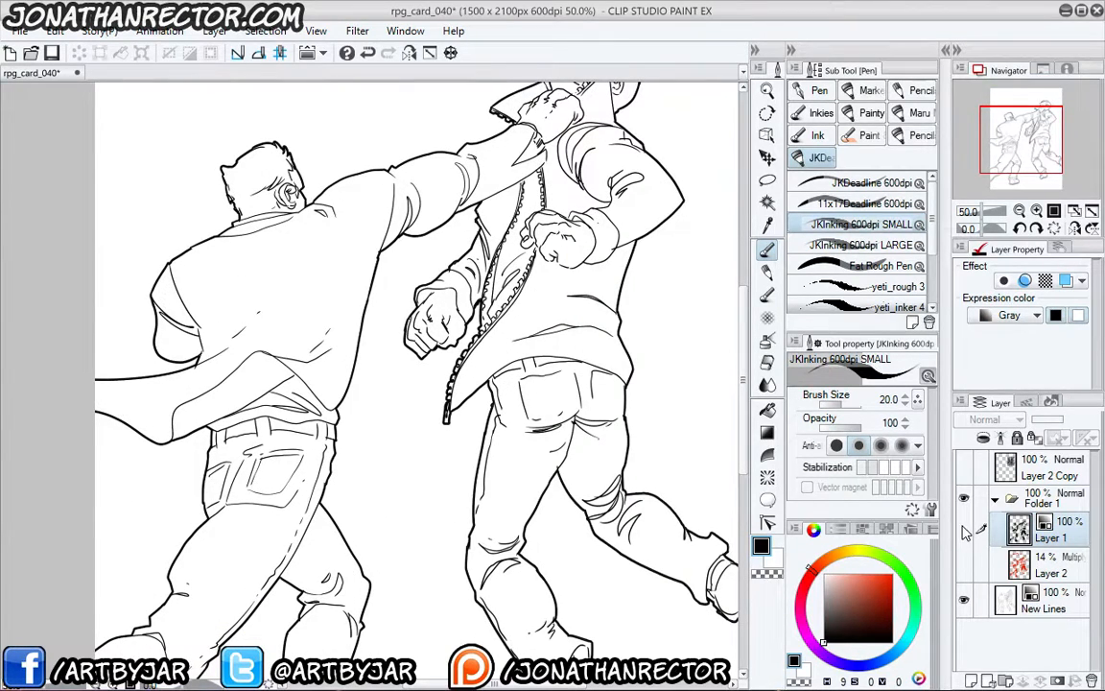
{"action": "left_click", "coordinate": [963, 527]}
{"action": "left_click", "coordinate": [964, 528]}
{"action": "left_click", "coordinate": [965, 529]}
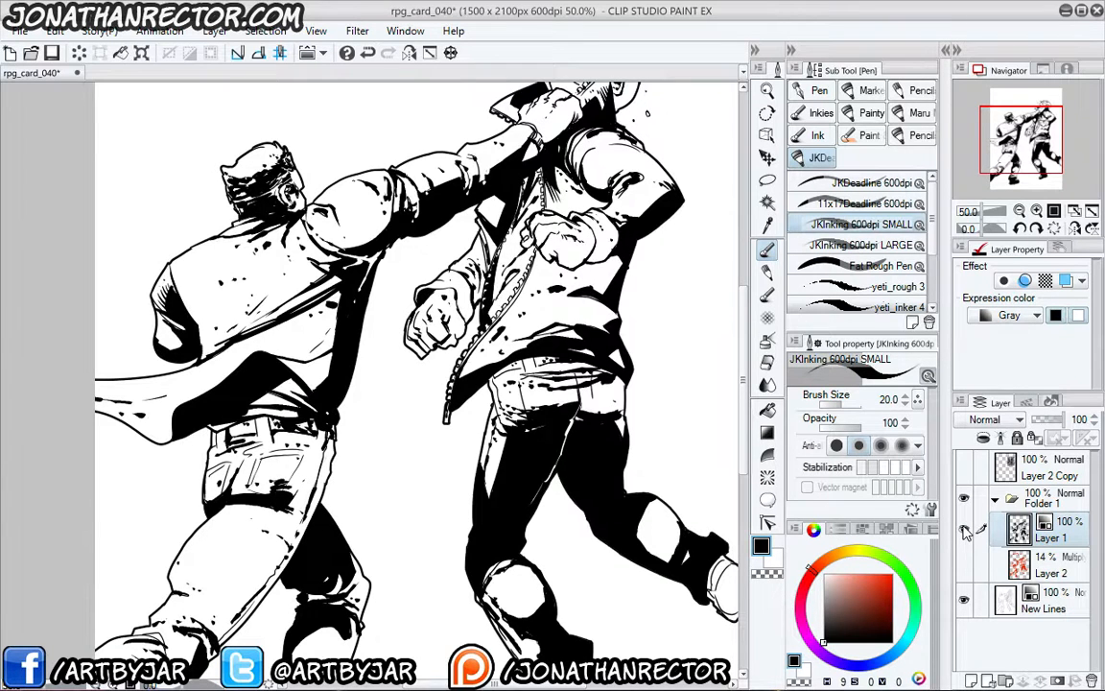
{"action": "left_click", "coordinate": [964, 529]}
{"action": "left_click", "coordinate": [965, 529]}
{"action": "left_click", "coordinate": [965, 529]}
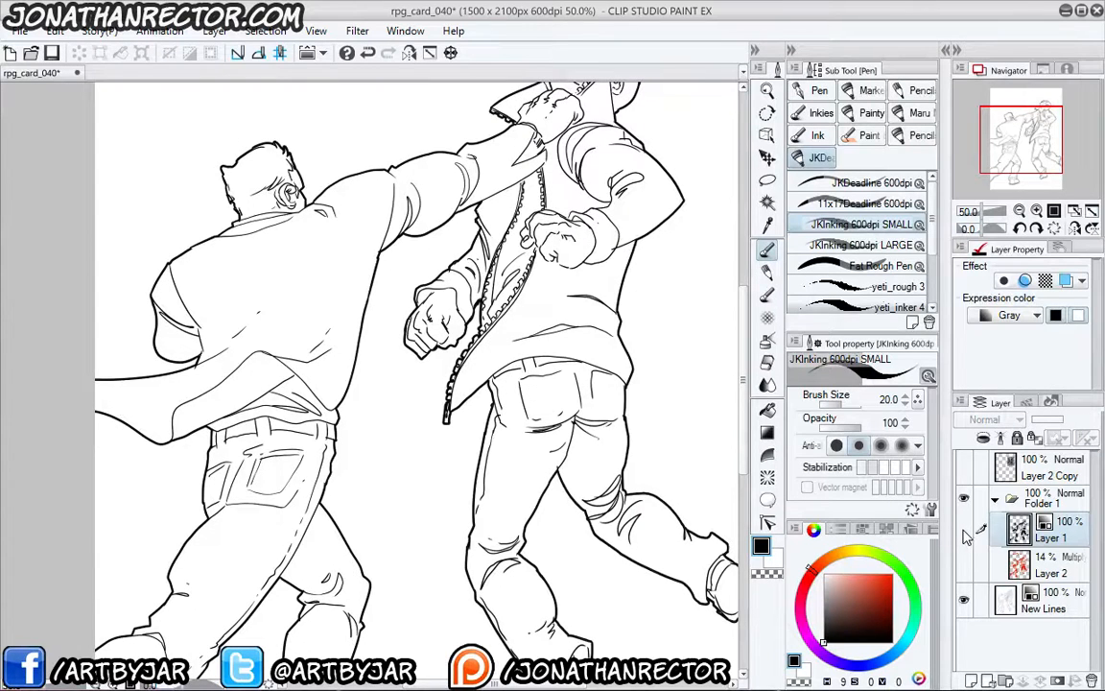
{"action": "left_click", "coordinate": [965, 529]}
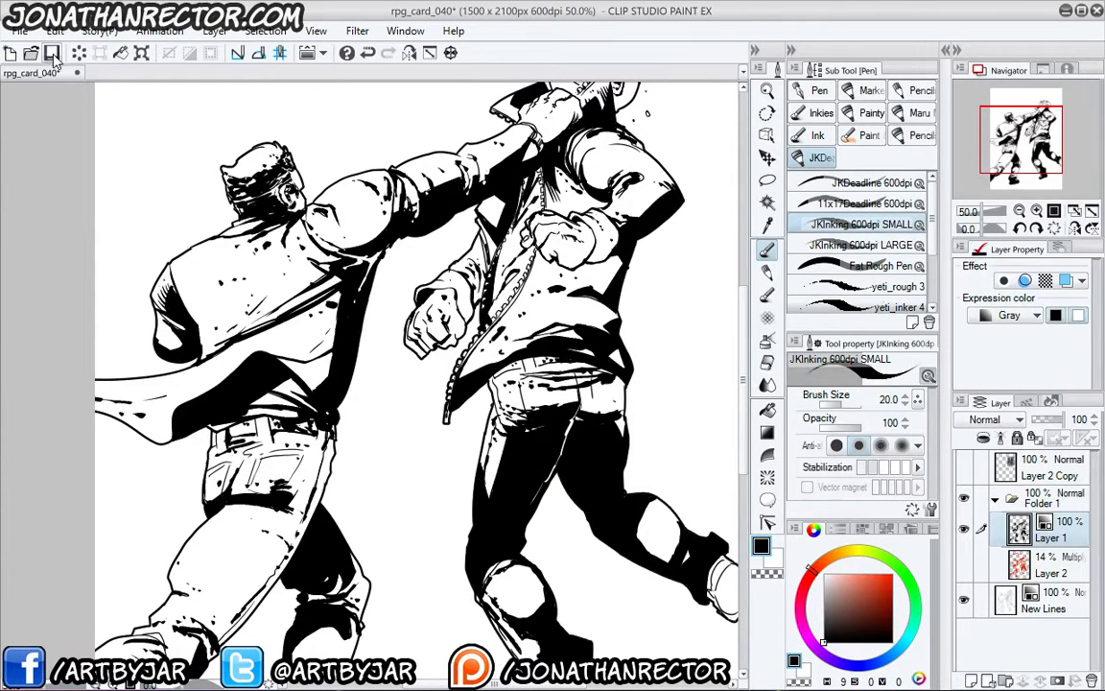
- Merge all layers into one and set the merged layer's expression color to Gray
{"action": "left_click", "coordinate": [203, 31]}
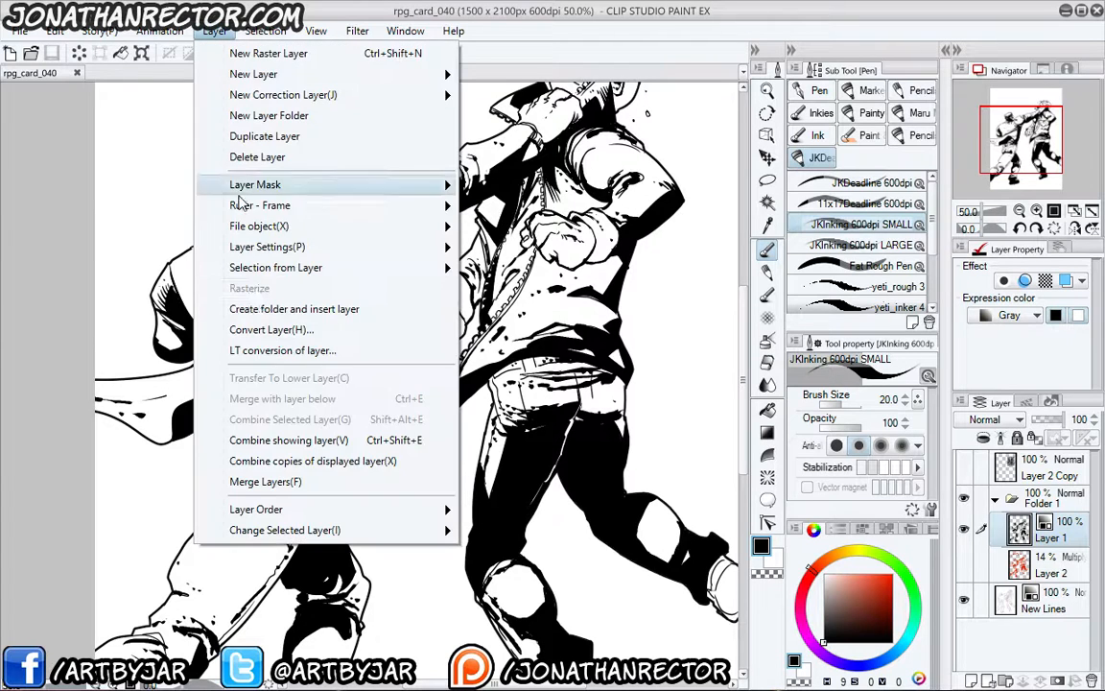
{"action": "left_click", "coordinate": [240, 481]}
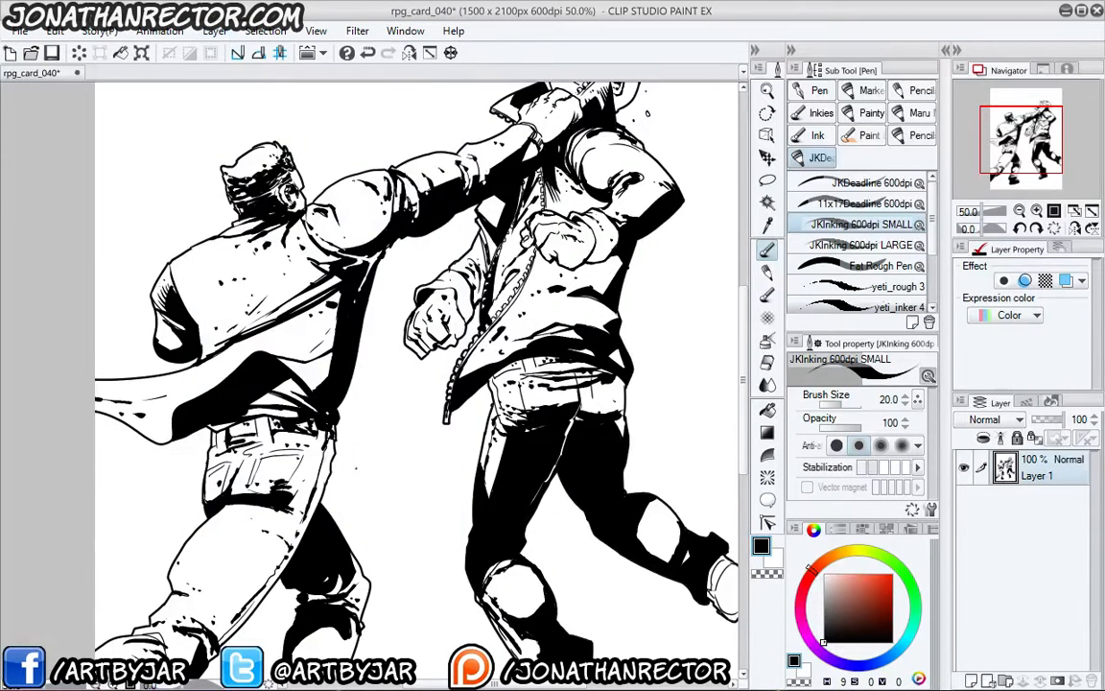
{"action": "left_click", "coordinate": [1017, 314]}
{"action": "left_click", "coordinate": [1003, 358]}
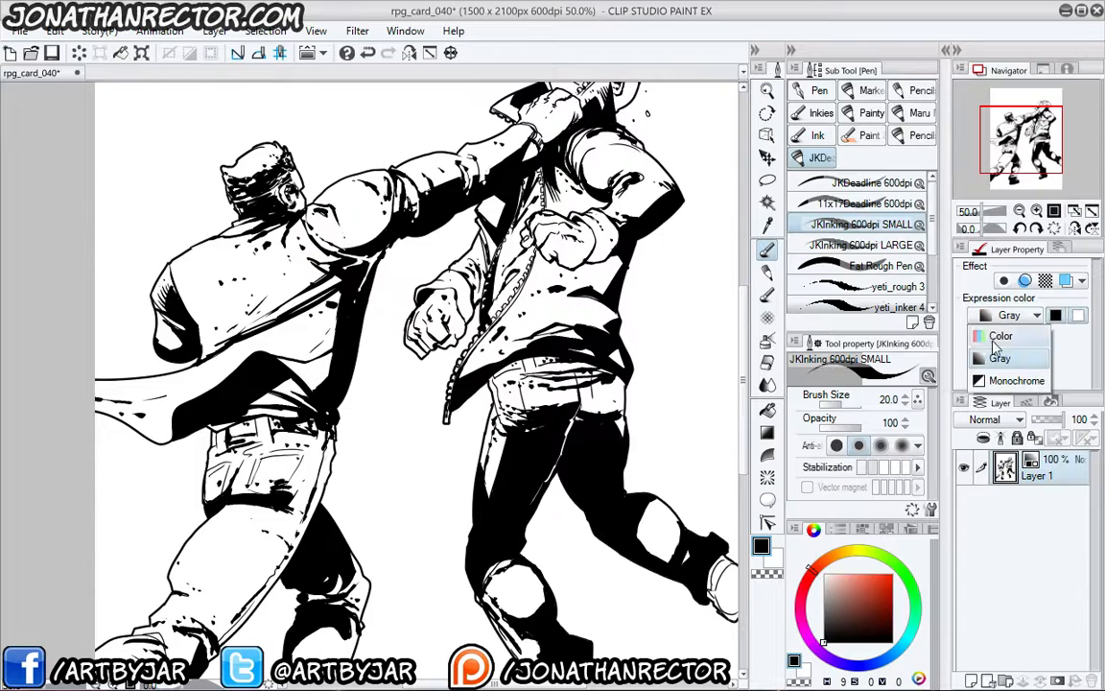
- Save the flattened drawing as rpg_card_040 in the 9Colours folder of Poker_Sized_RPGCards_SPY and close it
{"action": "left_click", "coordinate": [20, 30]}
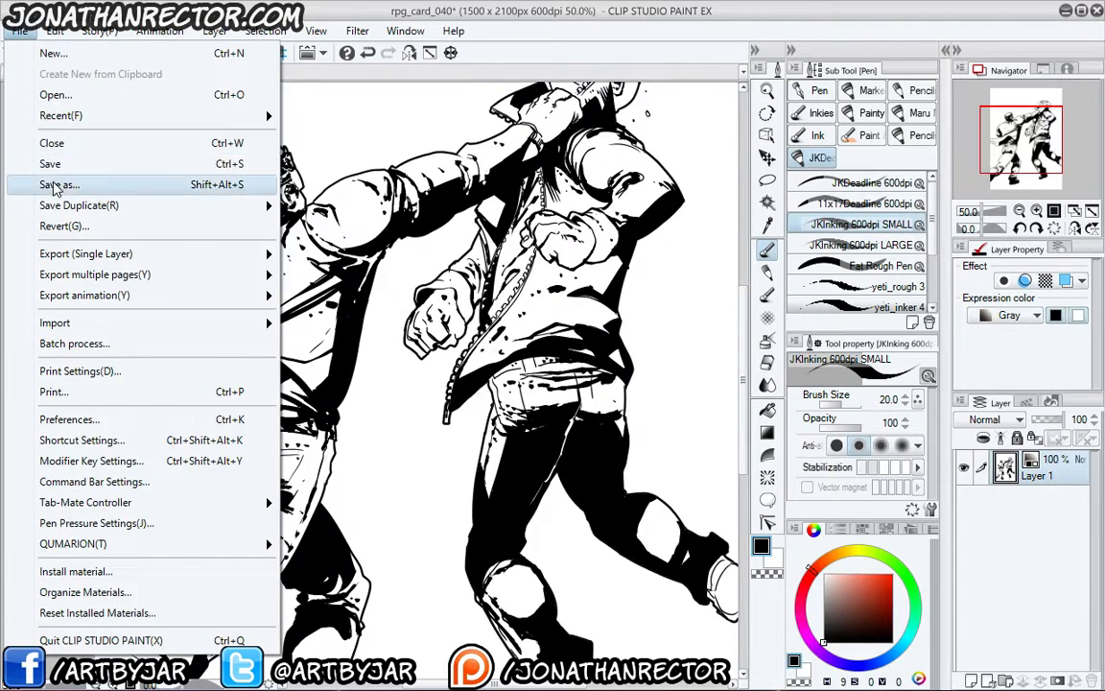
{"action": "left_click", "coordinate": [56, 185]}
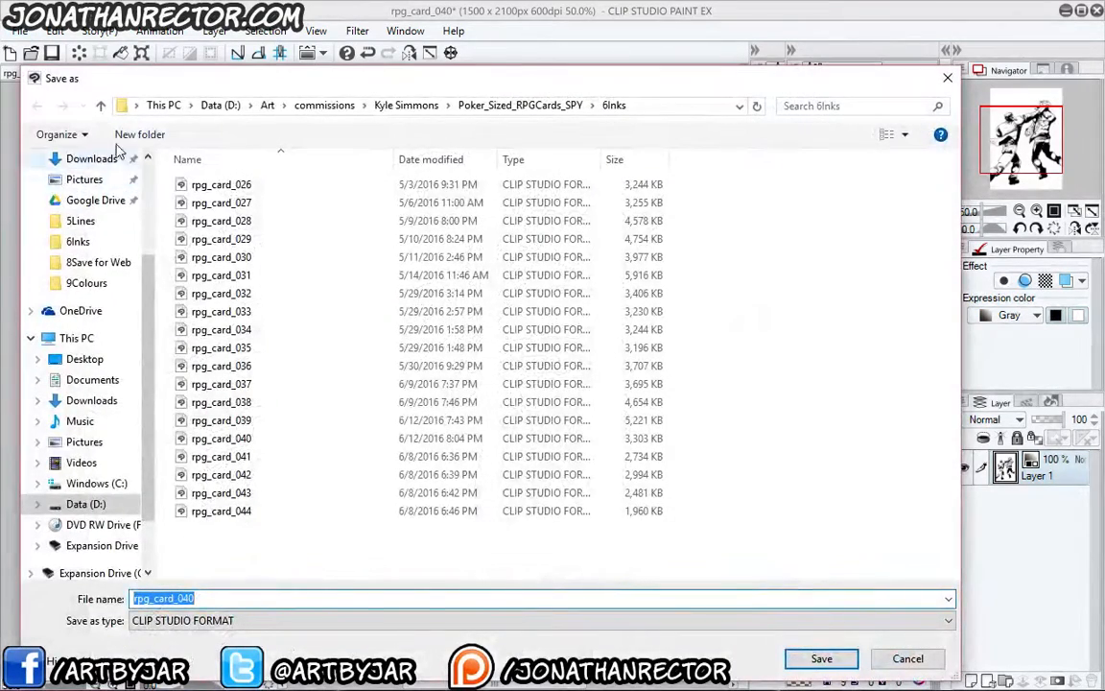
{"action": "left_click", "coordinate": [516, 105]}
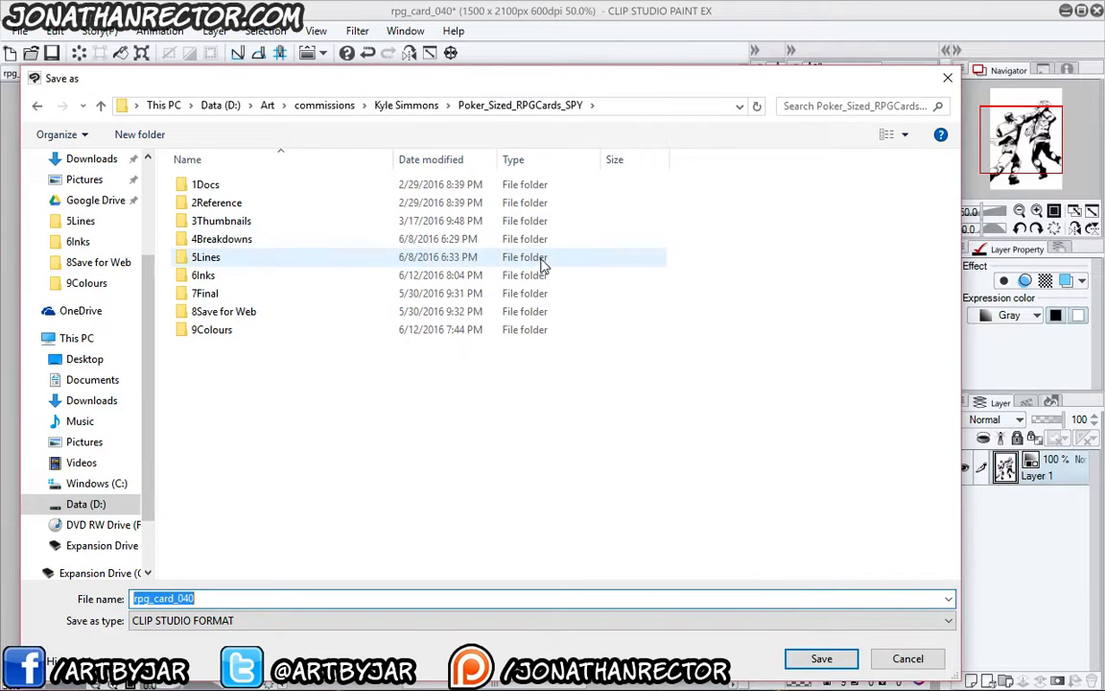
{"action": "left_click", "coordinate": [192, 331]}
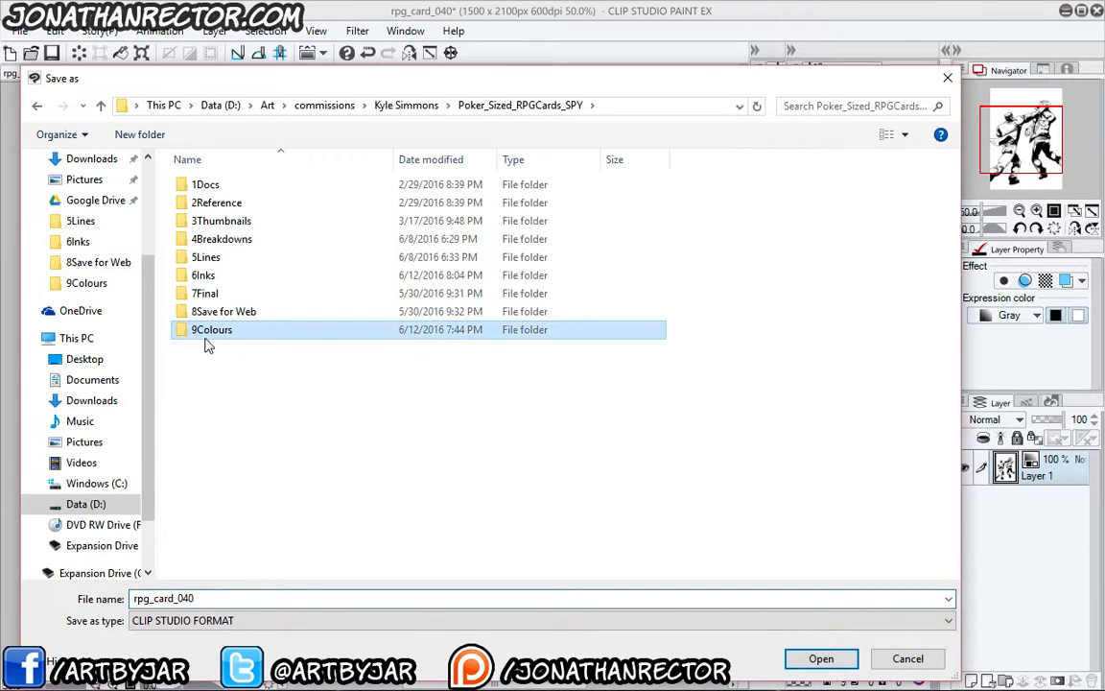
{"action": "left_click", "coordinate": [816, 659]}
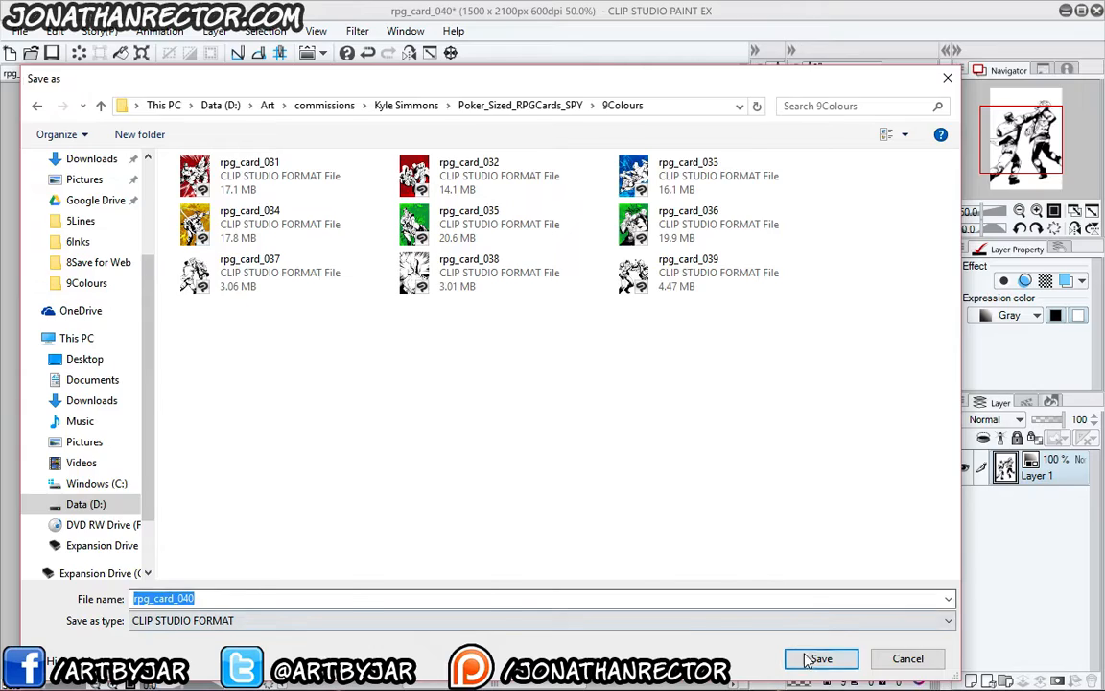
{"action": "left_click", "coordinate": [821, 658]}
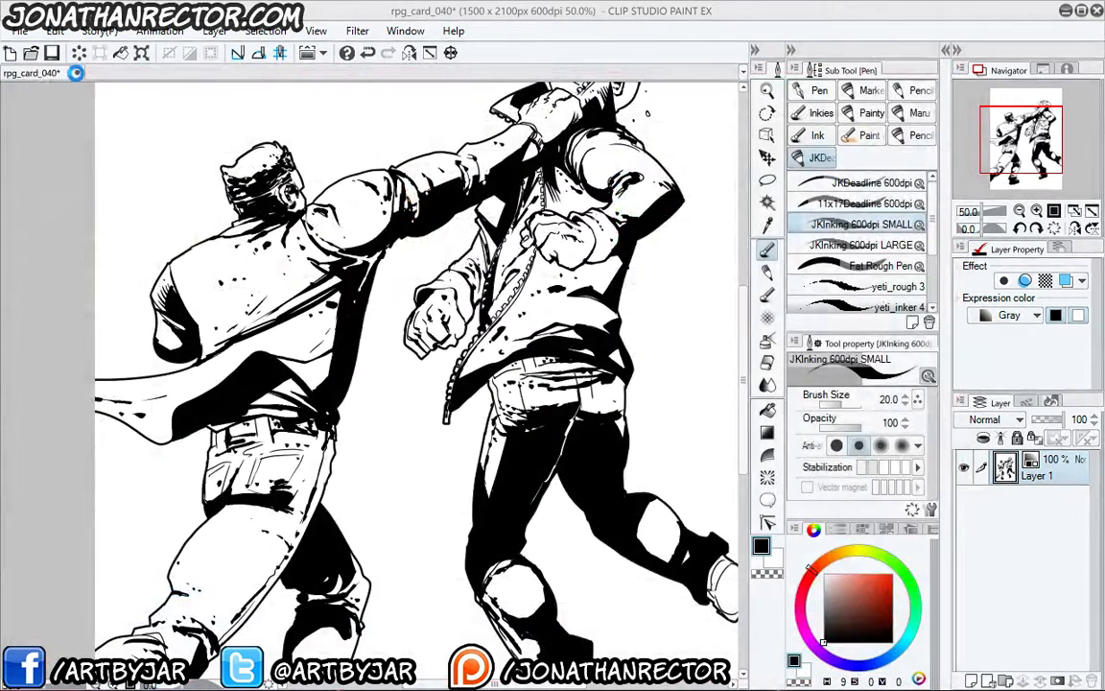
{"action": "left_click", "coordinate": [70, 70]}
- Open the colored chapter1_pg3 page from the Jesop King webcomic's 01 - Diamonds chapter, 9Colours folder
{"action": "left_click", "coordinate": [20, 31]}
{"action": "left_click", "coordinate": [177, 95]}
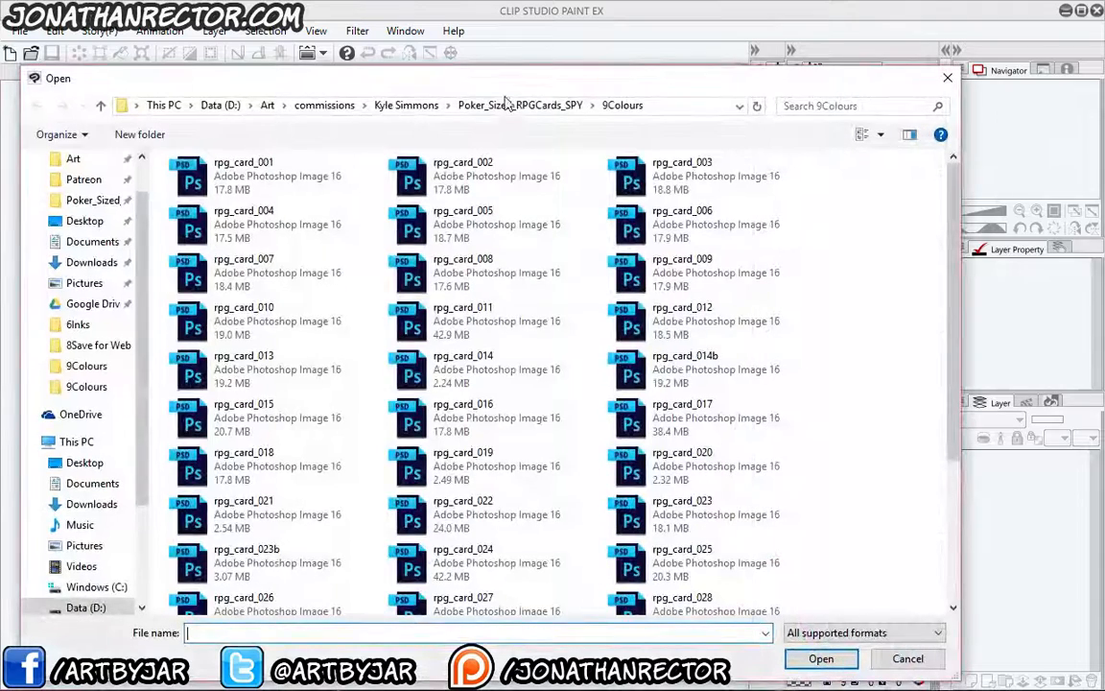
{"action": "left_click", "coordinate": [459, 103]}
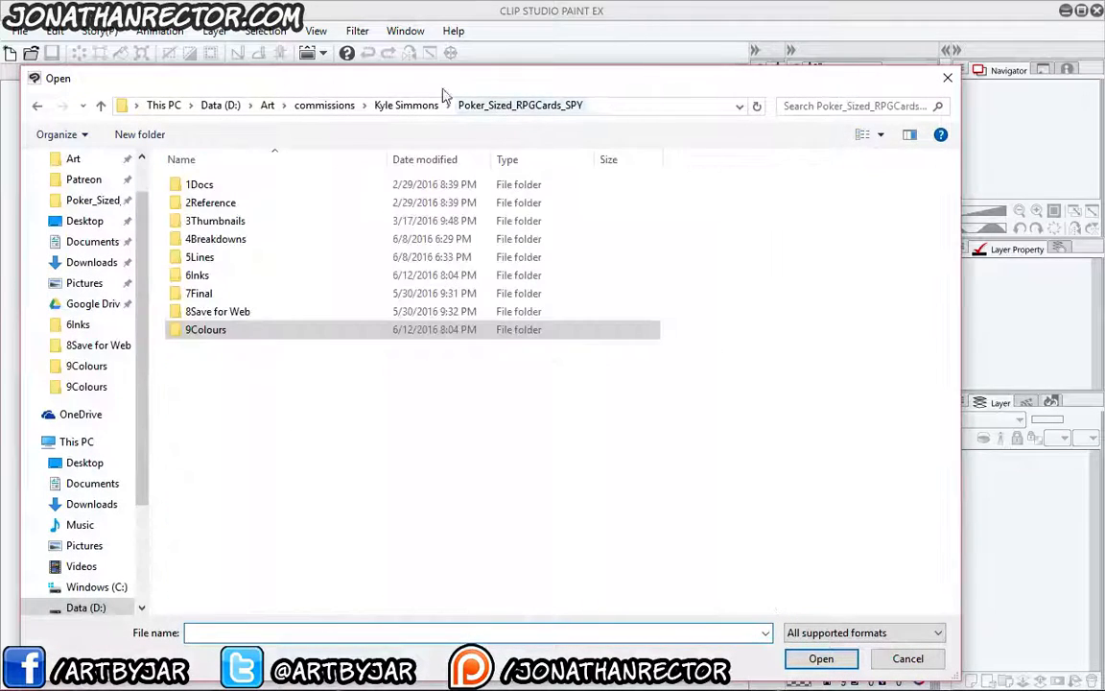
{"action": "scroll", "coordinate": [77, 197], "scroll_direction": "up", "scroll_amount": 1}
{"action": "left_click", "coordinate": [77, 189]}
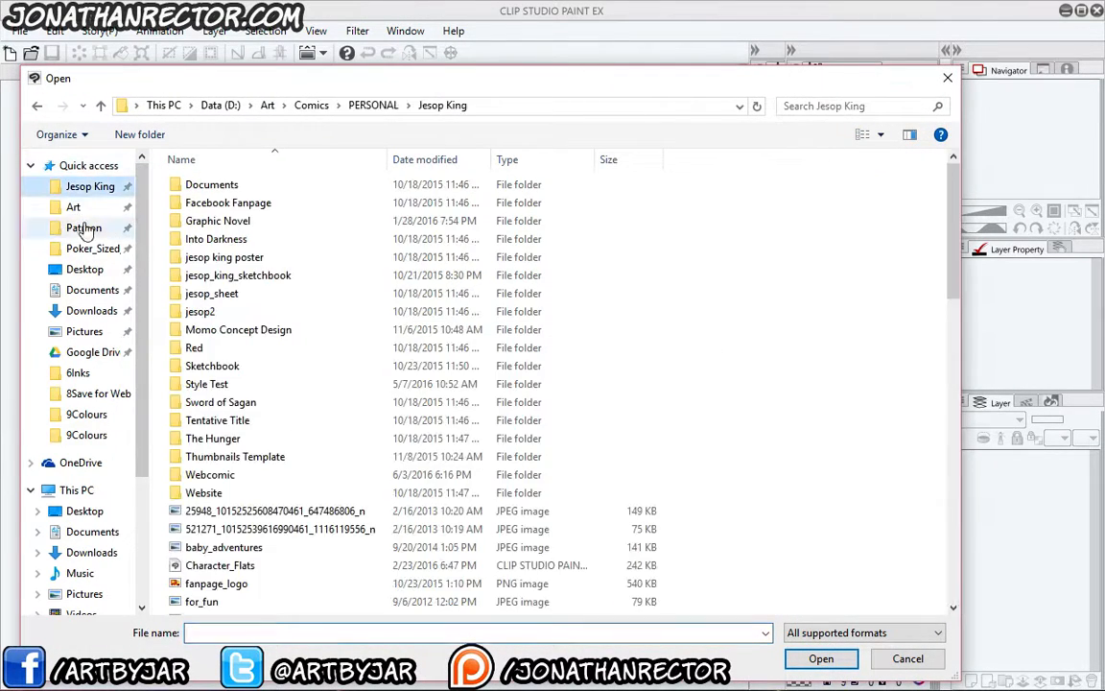
{"action": "double_click", "coordinate": [197, 474]}
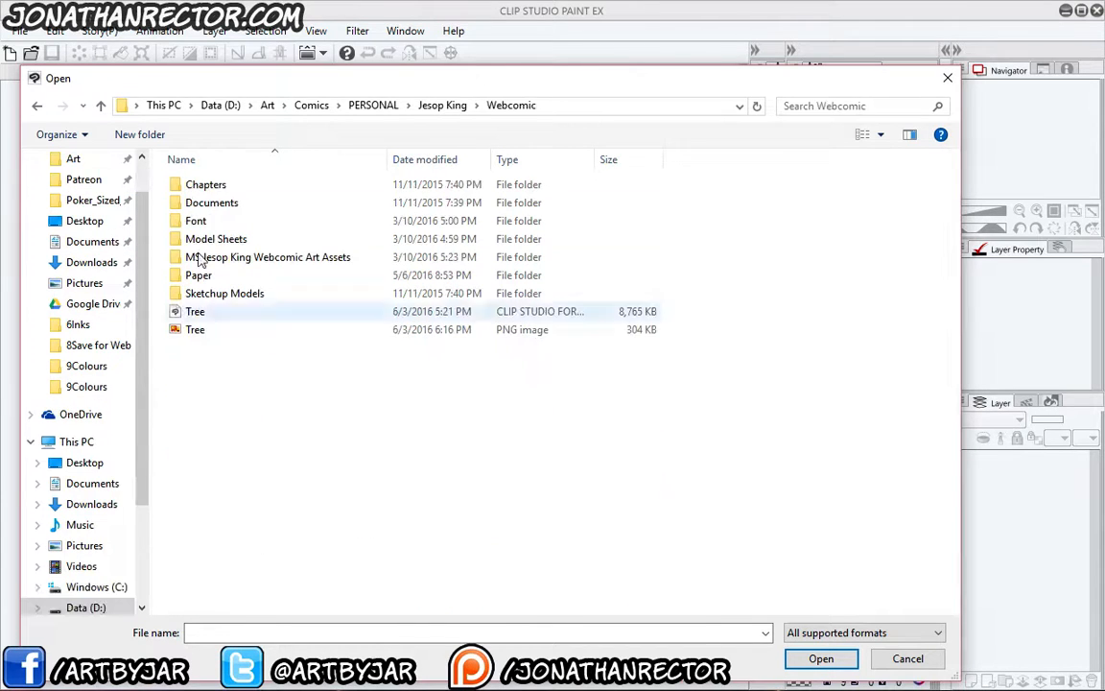
{"action": "double_click", "coordinate": [180, 186]}
{"action": "double_click", "coordinate": [181, 187]}
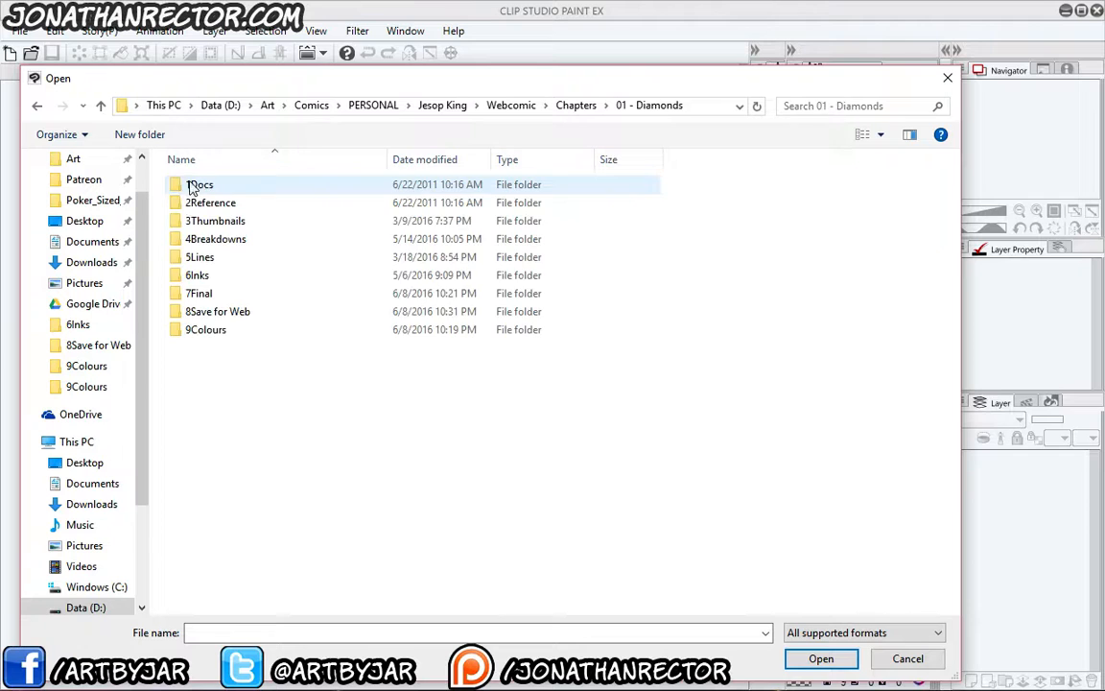
{"action": "double_click", "coordinate": [175, 334]}
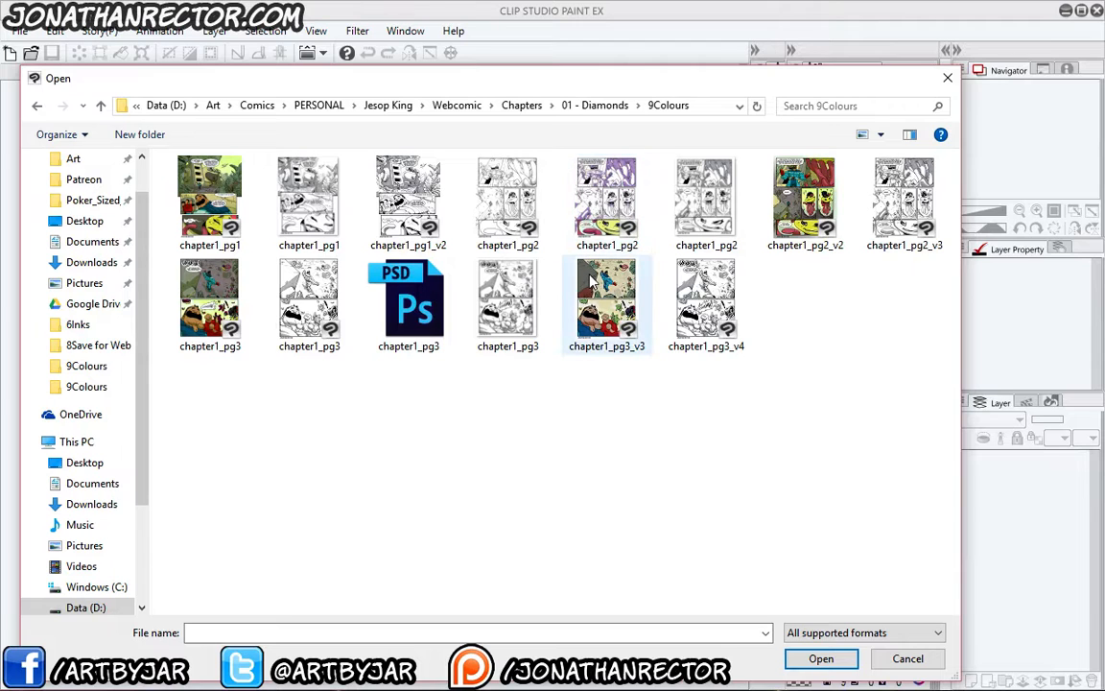
{"action": "left_click", "coordinate": [213, 285]}
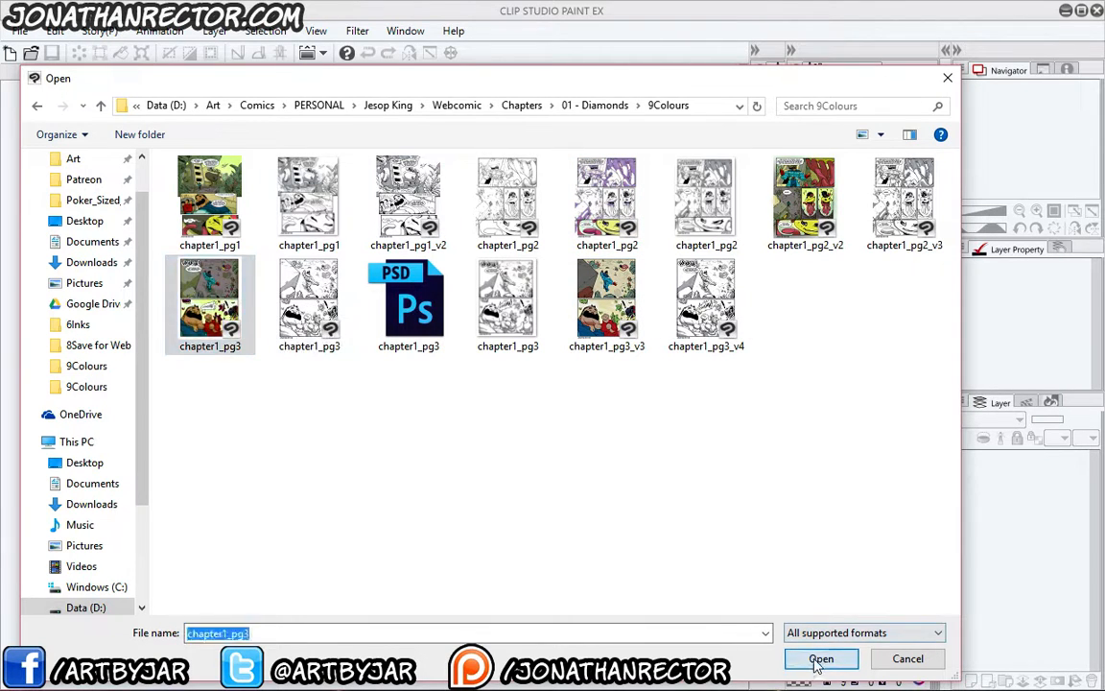
{"action": "left_click", "coordinate": [822, 659]}
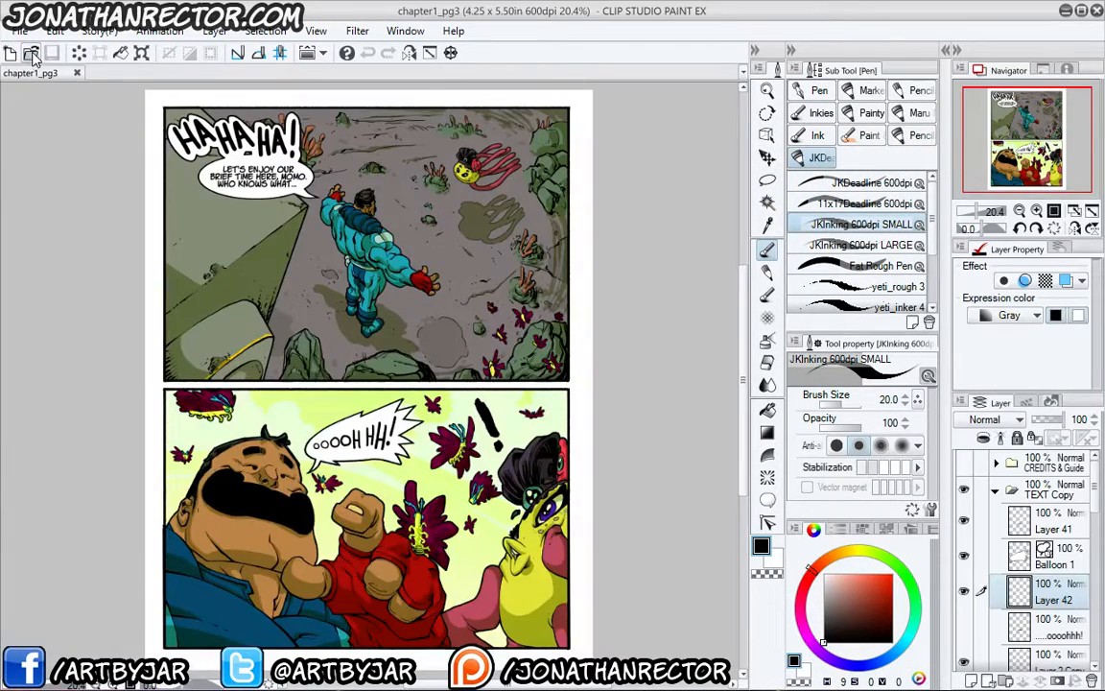
- Open the grayscale page chapter1_pg3_v4 from the same 9Colours folder
{"action": "left_click", "coordinate": [31, 54]}
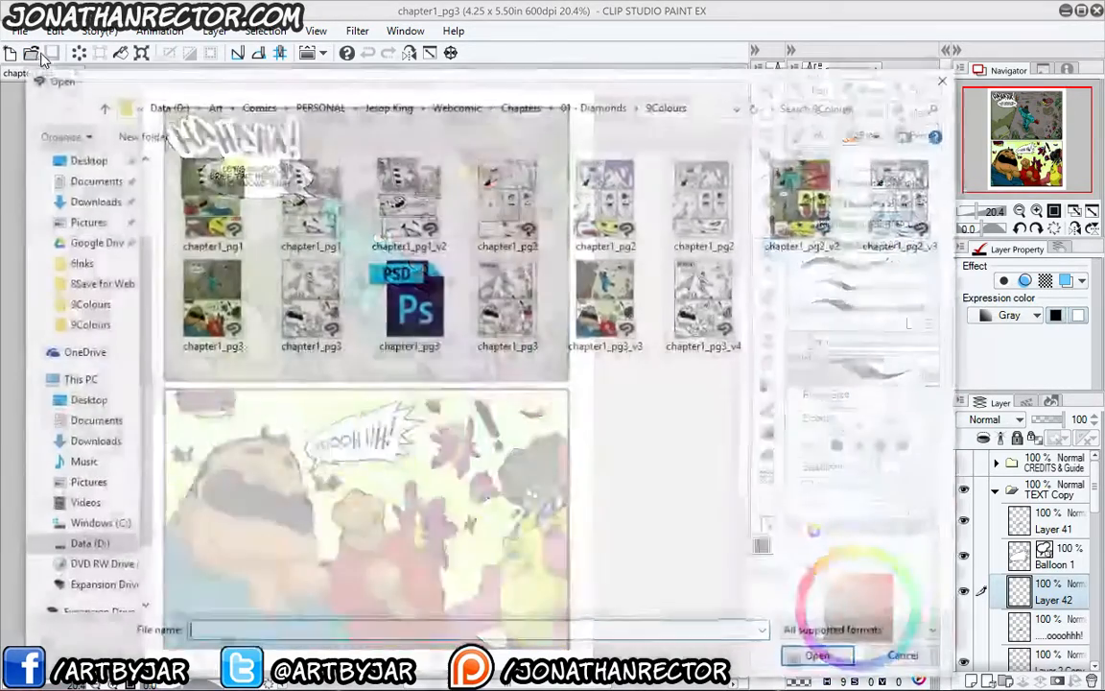
{"action": "left_click", "coordinate": [706, 297]}
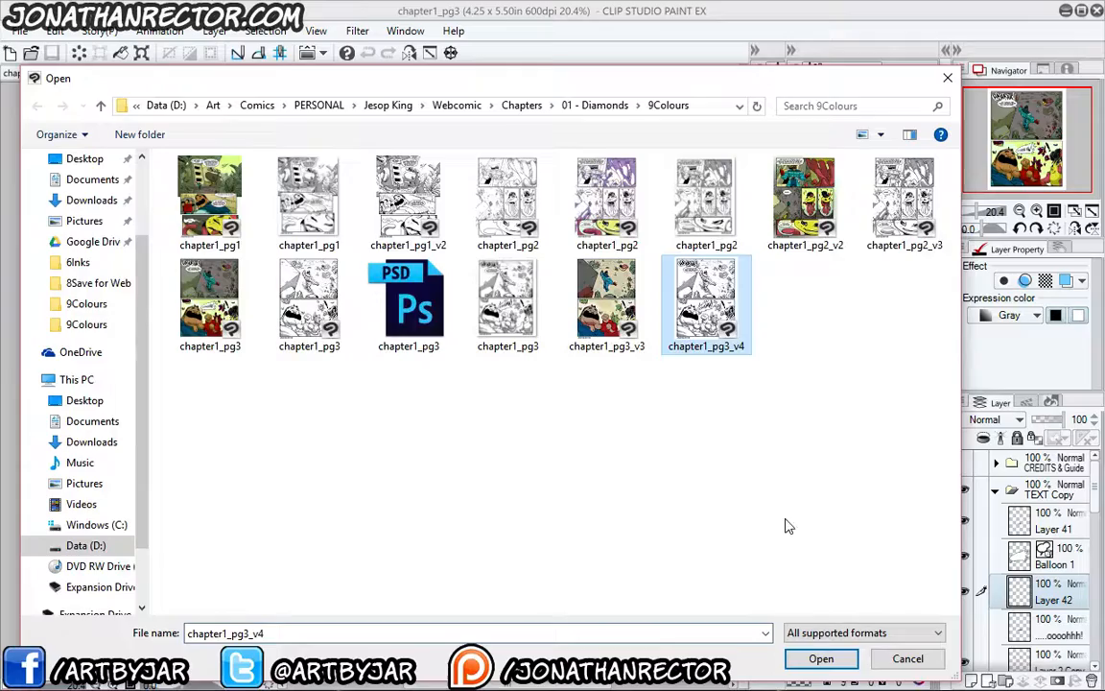
{"action": "left_click", "coordinate": [818, 659]}
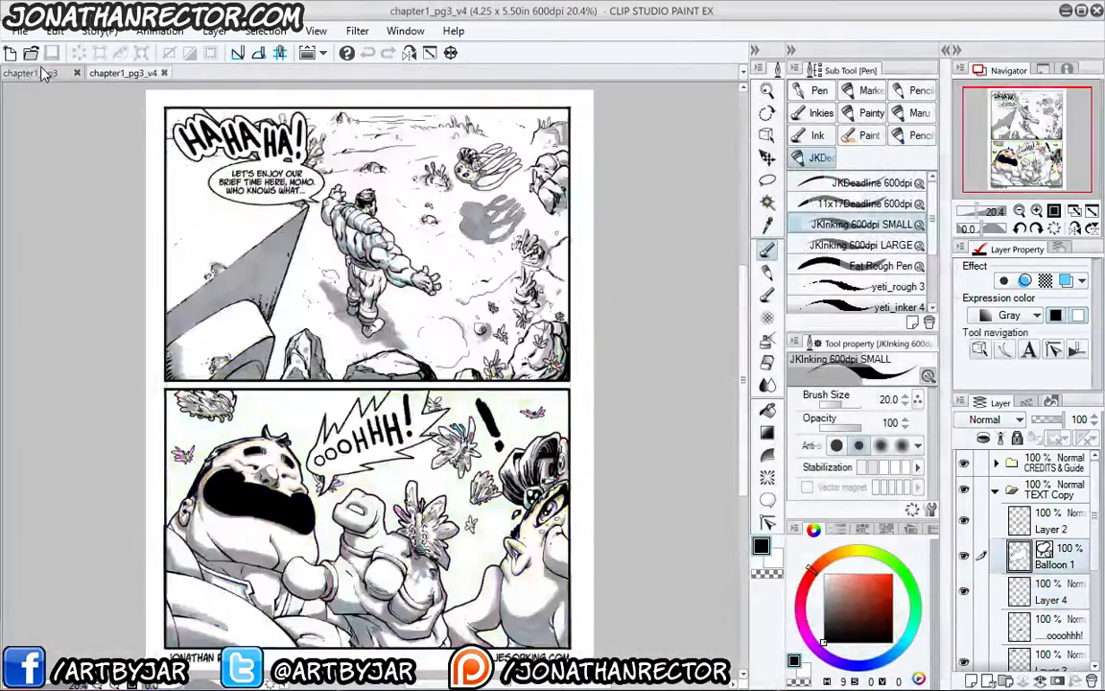
- Return to chapter1_pg3 and examine the coloring and inks of both comic panels up close
{"action": "left_click", "coordinate": [38, 74]}
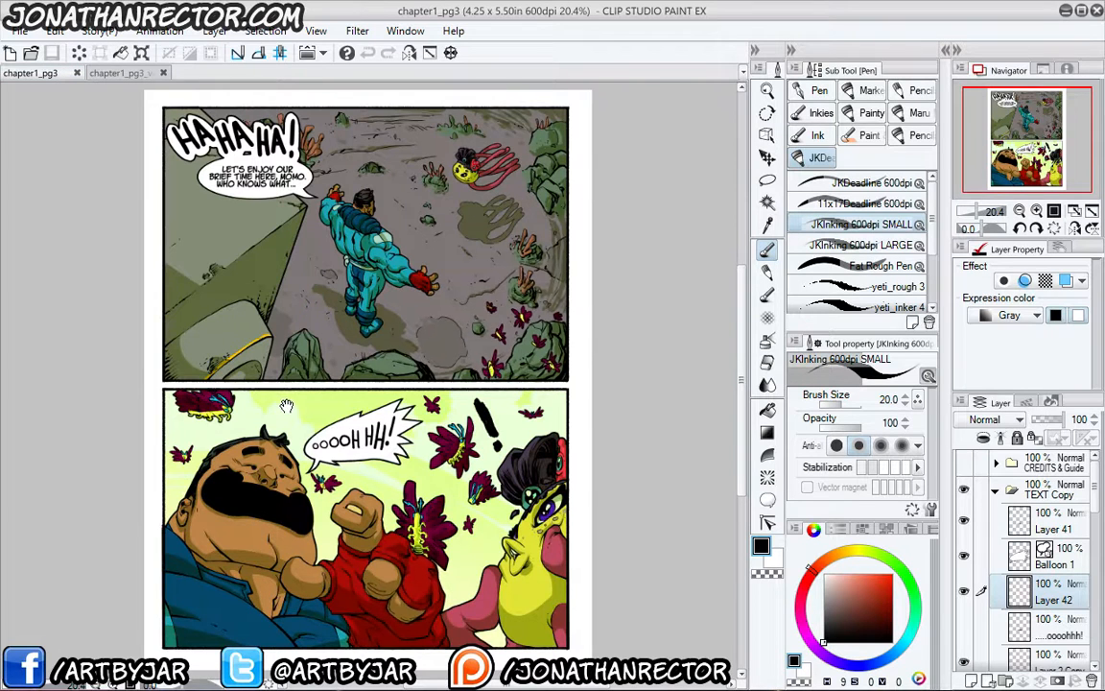
{"action": "left_click_drag", "start_coordinate": [287, 406], "coordinate": [356, 403]}
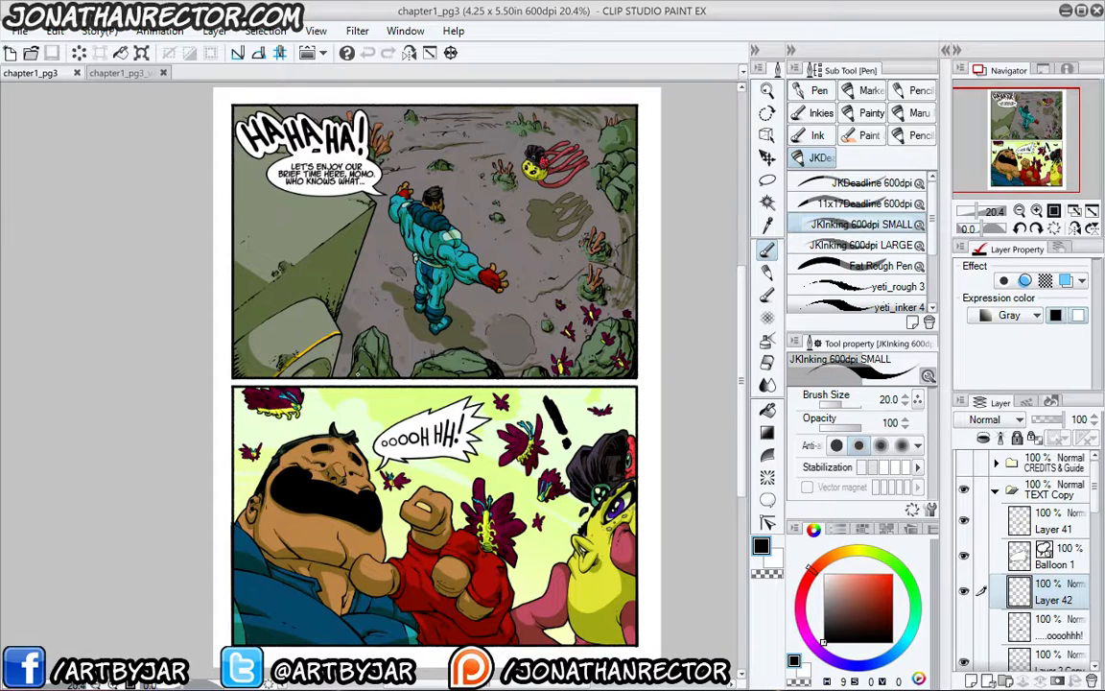
{"action": "scroll", "coordinate": [349, 381], "scroll_direction": "up", "scroll_amount": 2}
{"action": "left_click_drag", "start_coordinate": [351, 484], "coordinate": [226, 347]}
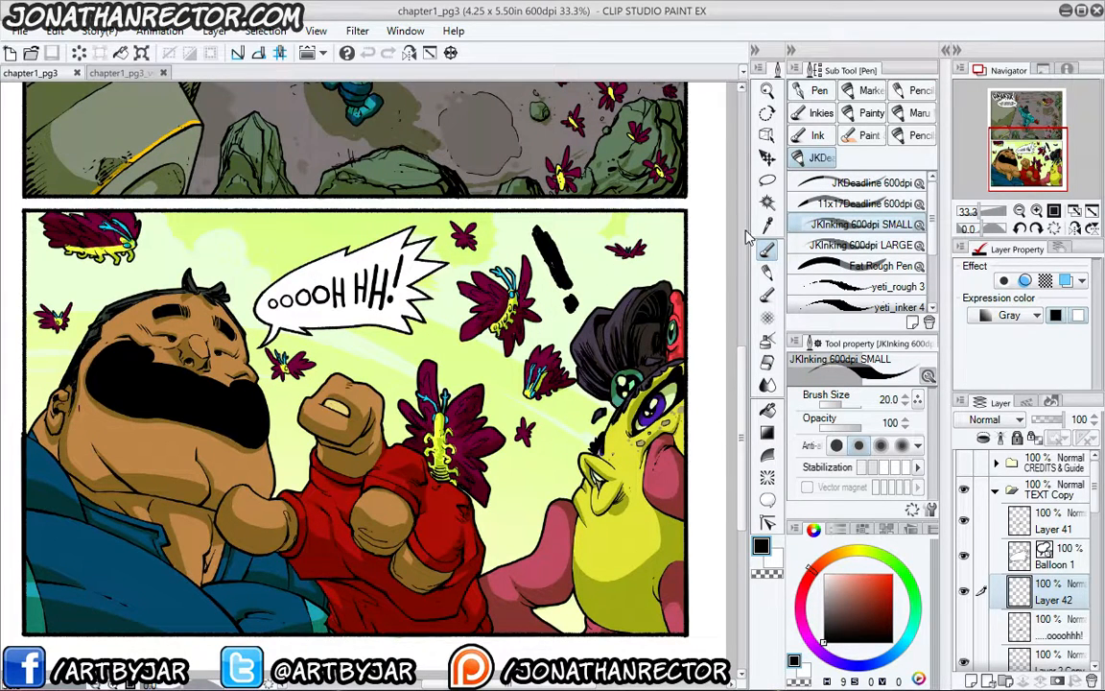
{"action": "left_click_drag", "start_coordinate": [740, 396], "coordinate": [740, 398]}
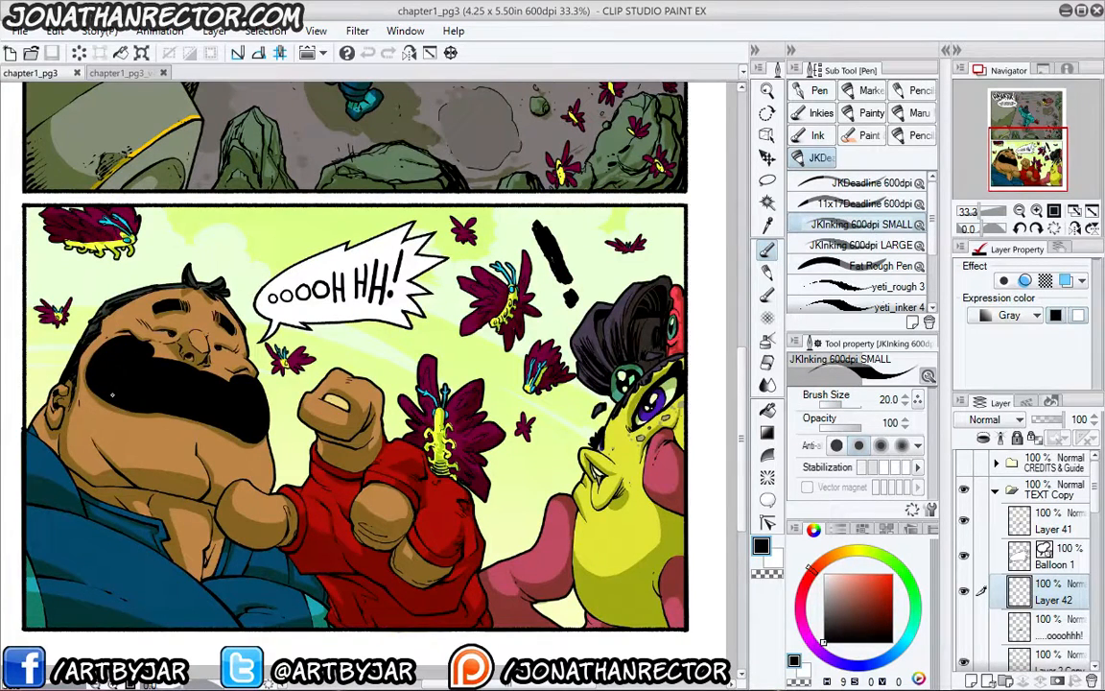
{"action": "scroll", "coordinate": [134, 389], "scroll_direction": "up", "scroll_amount": 5}
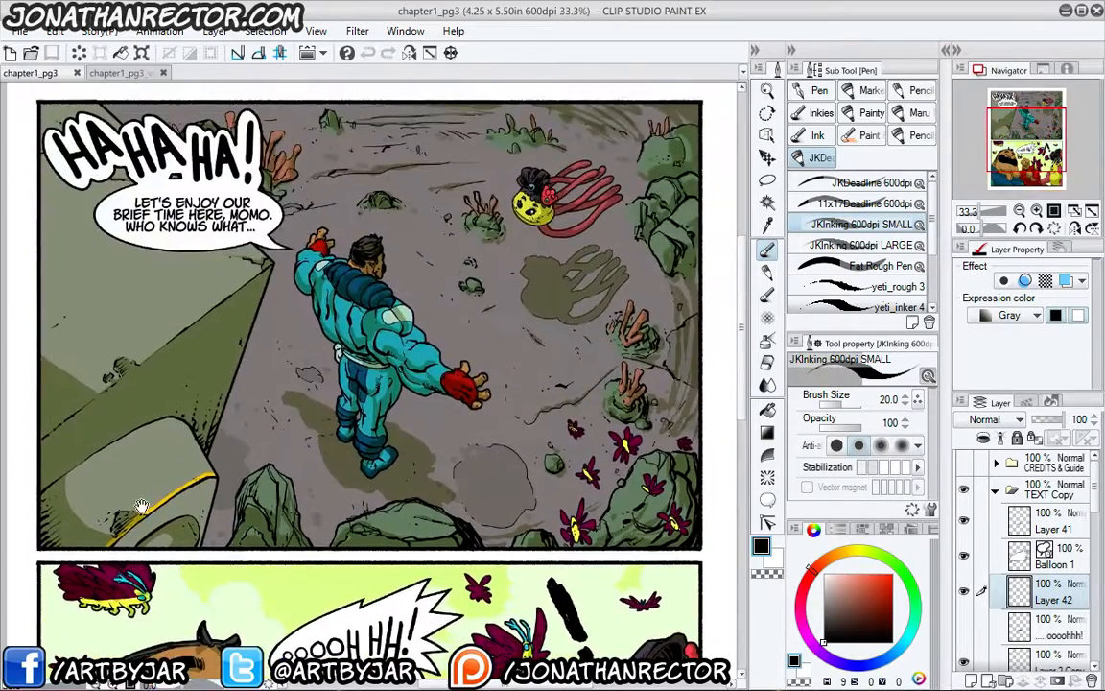
{"action": "left_click_drag", "start_coordinate": [141, 471], "coordinate": [145, 450]}
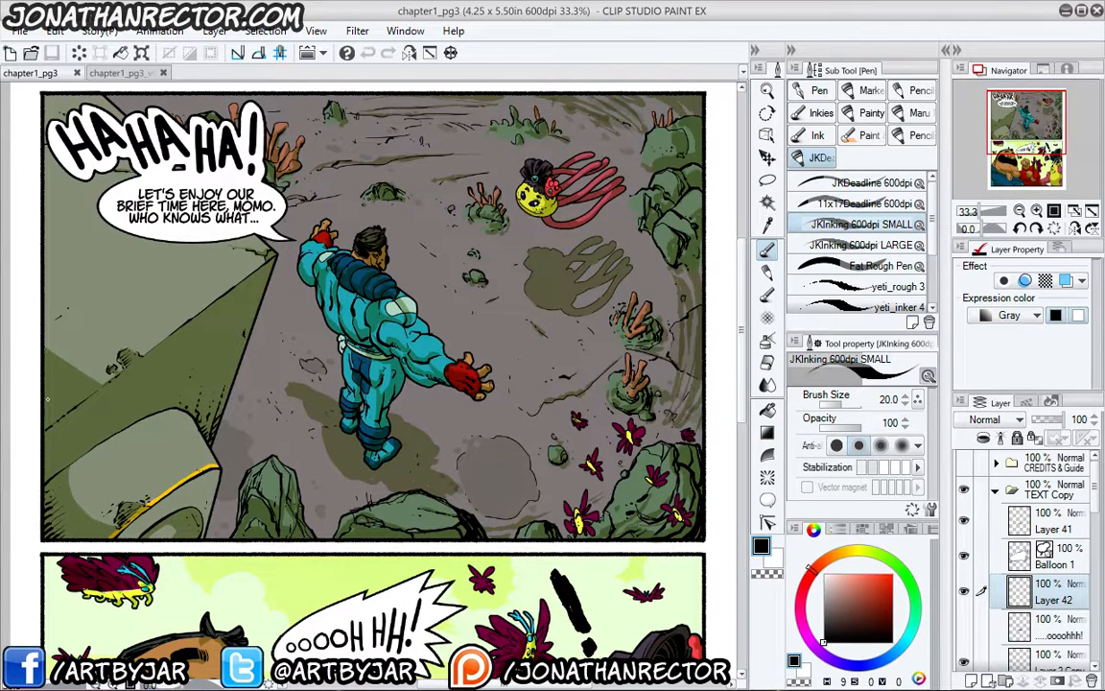
{"action": "left_click_drag", "start_coordinate": [210, 519], "coordinate": [238, 181]}
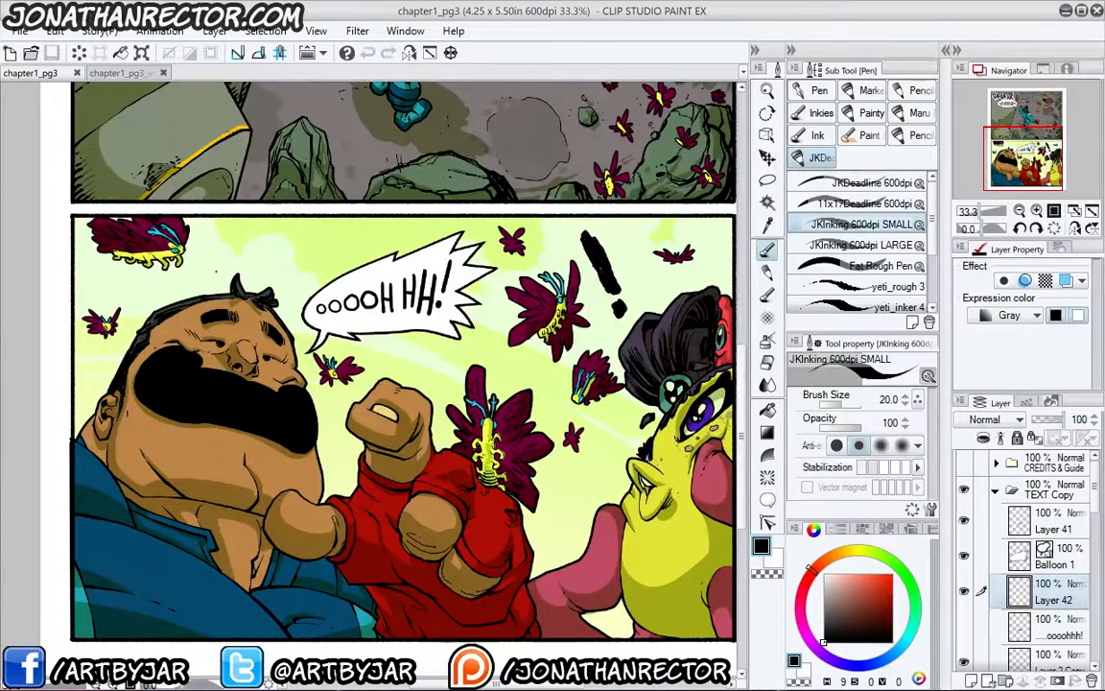
- Collapse the TEXT Copy folder, then hide the Panels & Guts line art and the shading on Layer 1 to leave the flat colors
{"action": "left_click", "coordinate": [996, 491]}
{"action": "left_click", "coordinate": [965, 521]}
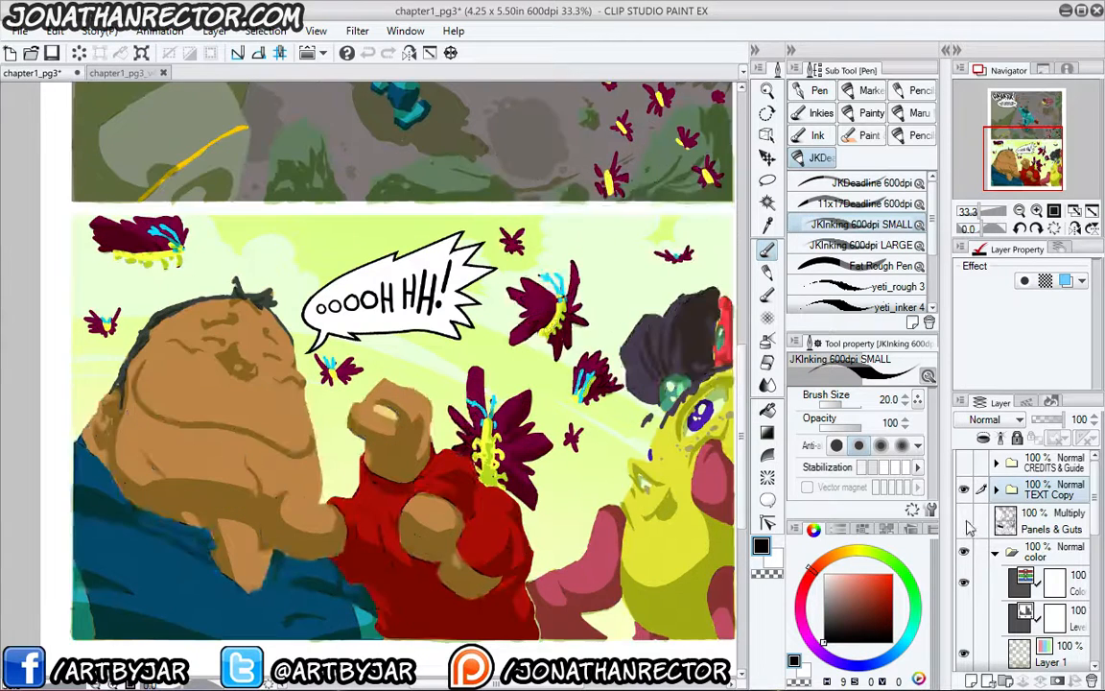
{"action": "left_click", "coordinate": [965, 521]}
{"action": "left_click", "coordinate": [965, 521]}
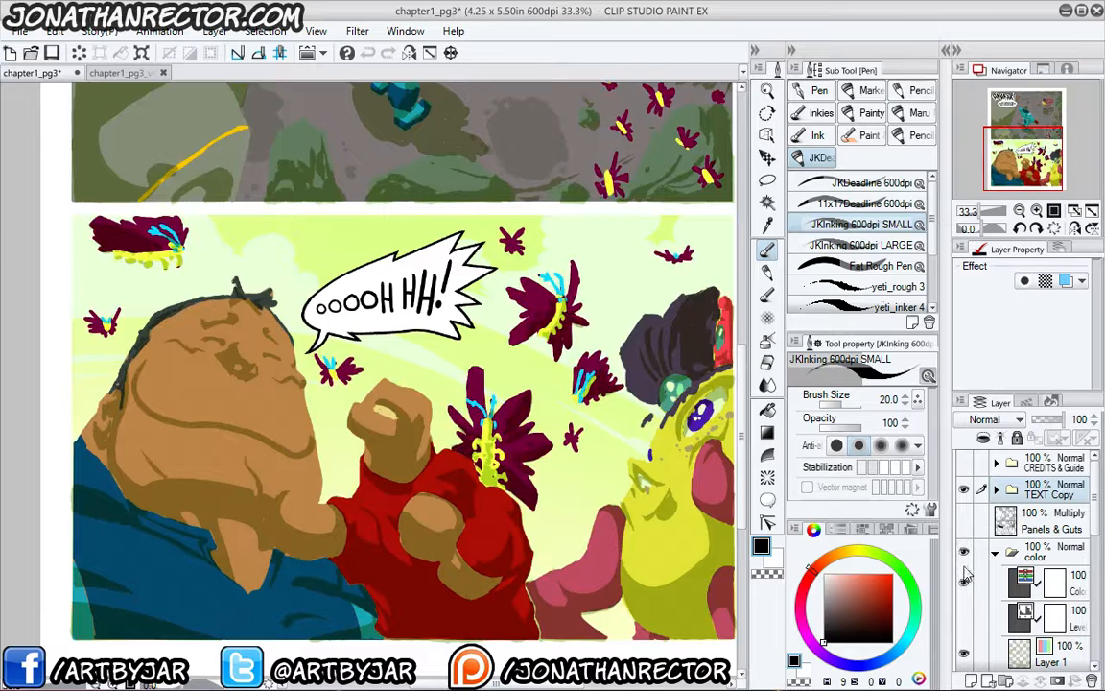
{"action": "left_click", "coordinate": [964, 582]}
{"action": "left_click", "coordinate": [964, 653]}
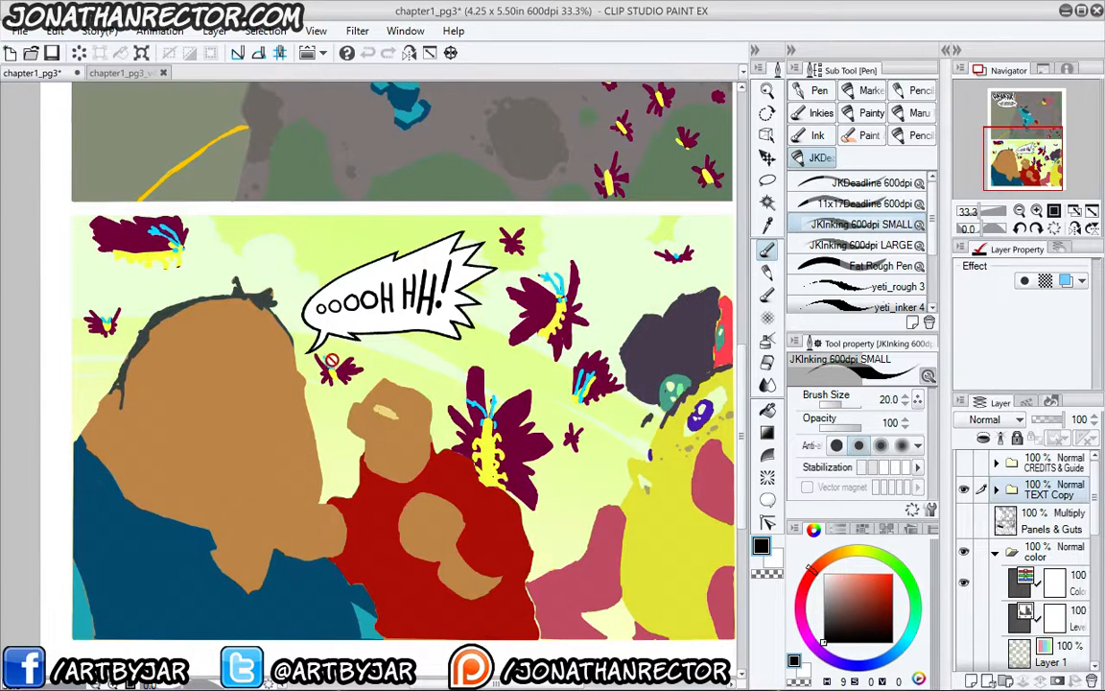
- Select flat color areas of the first panel, including the teal suit and the ground, using the Magic wand set to From all layers
{"action": "scroll", "coordinate": [318, 344], "scroll_direction": "up", "scroll_amount": 5}
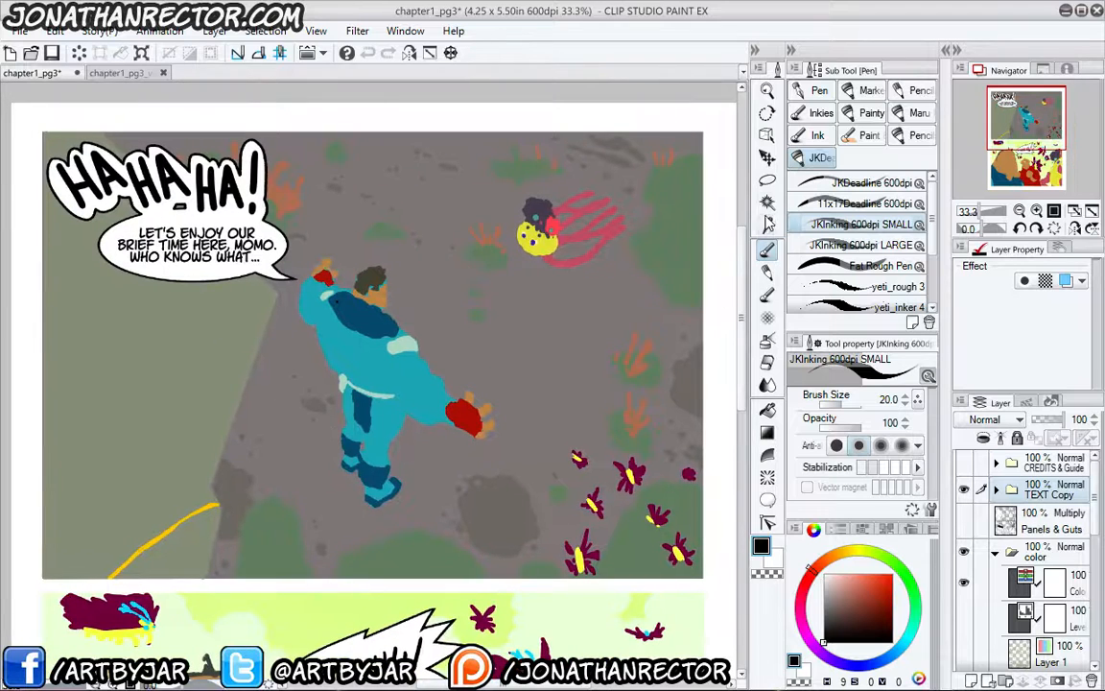
{"action": "key", "text": "w"}
{"action": "left_click", "coordinate": [863, 156]}
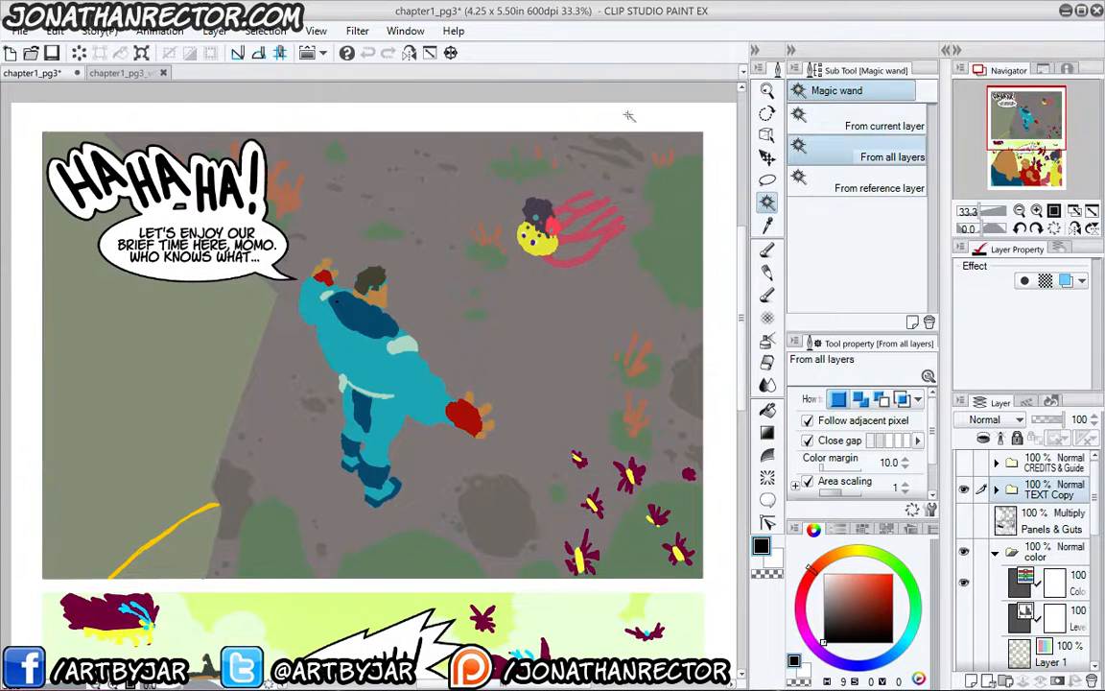
{"action": "left_click", "coordinate": [362, 312]}
{"action": "left_click", "coordinate": [403, 390], "text": "shift"}
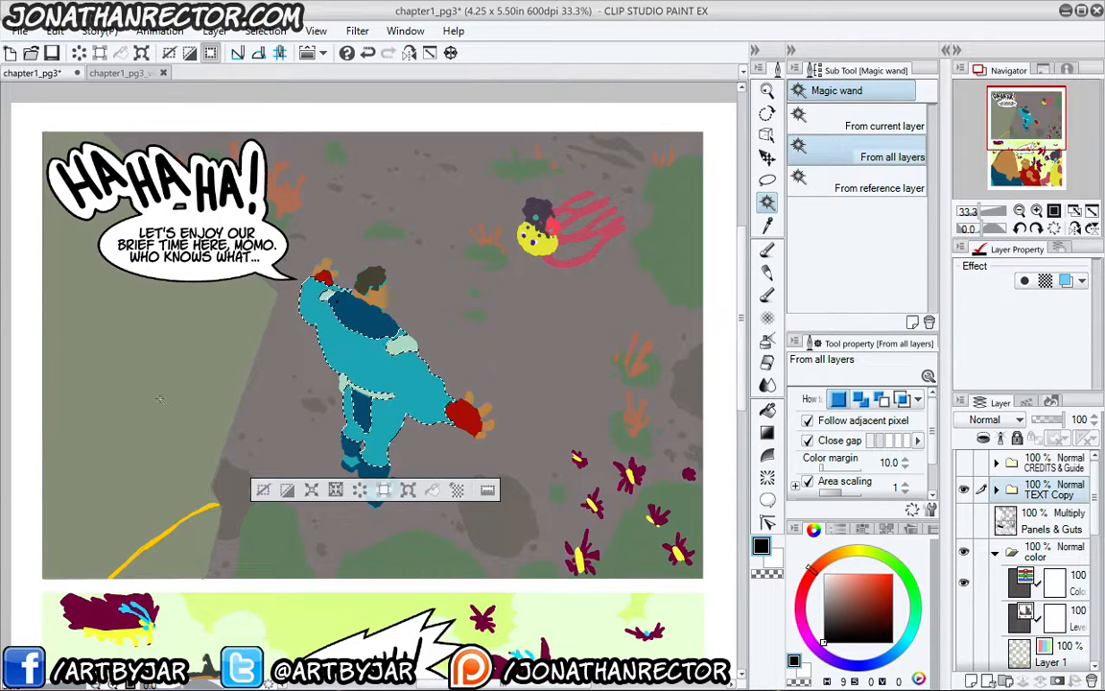
{"action": "left_click", "coordinate": [185, 422]}
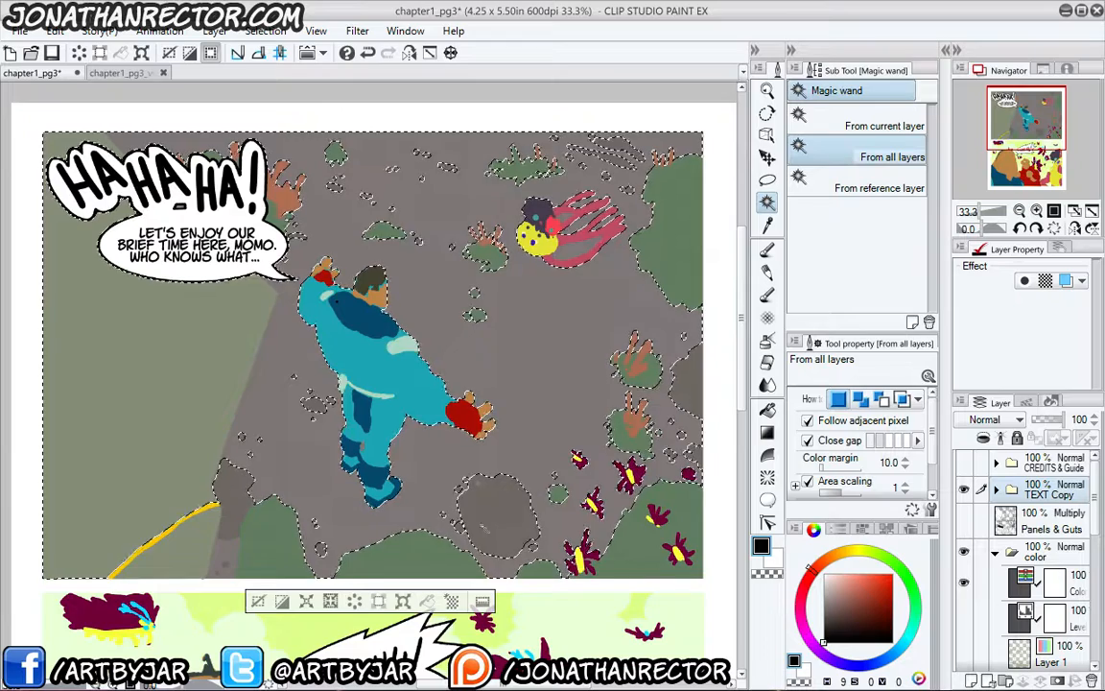
{"action": "left_click", "coordinate": [353, 523]}
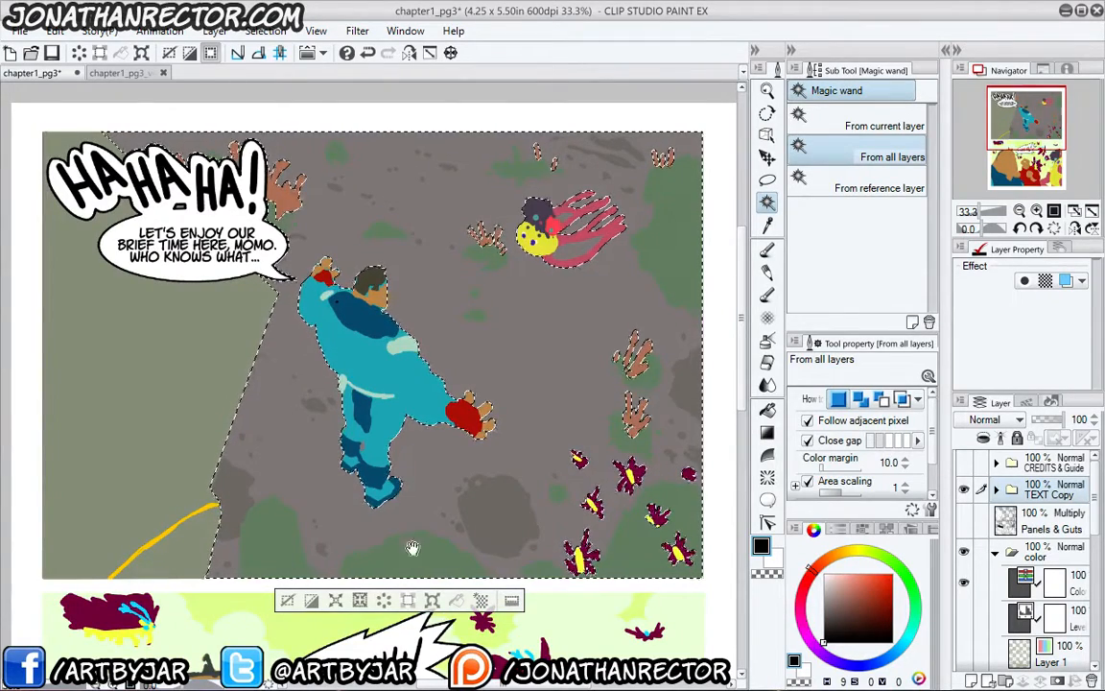
- Select the large man's flat skin area in the second panel with the Magic wand, and clear the selection
{"action": "scroll", "coordinate": [270, 416], "scroll_direction": "down", "scroll_amount": 8}
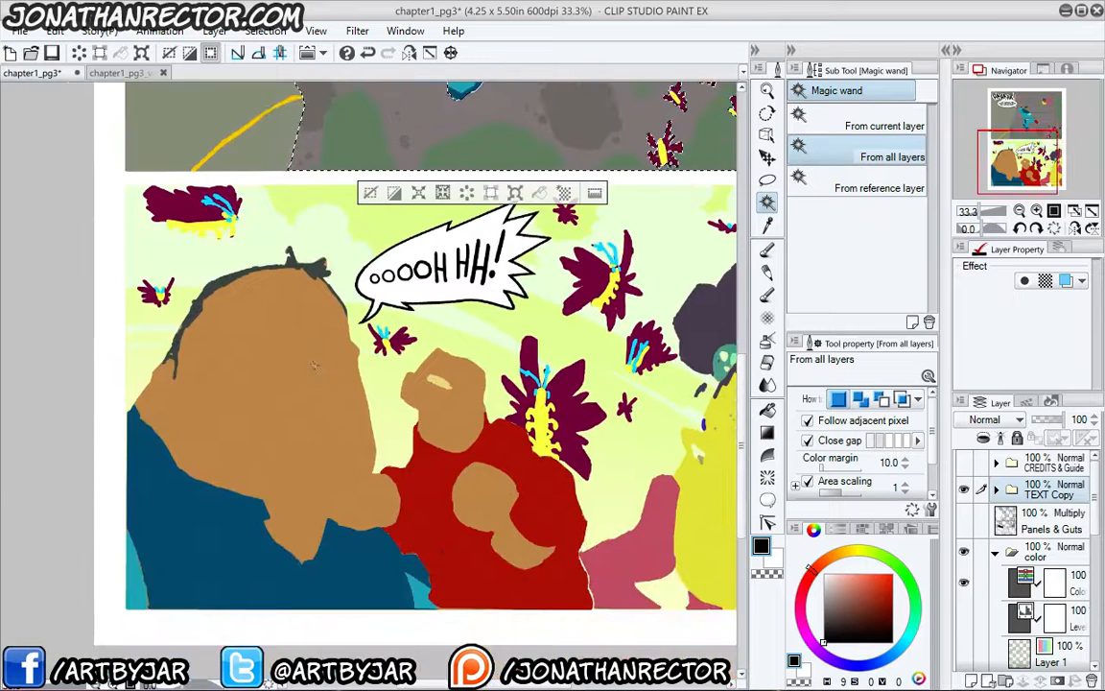
{"action": "left_click", "coordinate": [305, 365]}
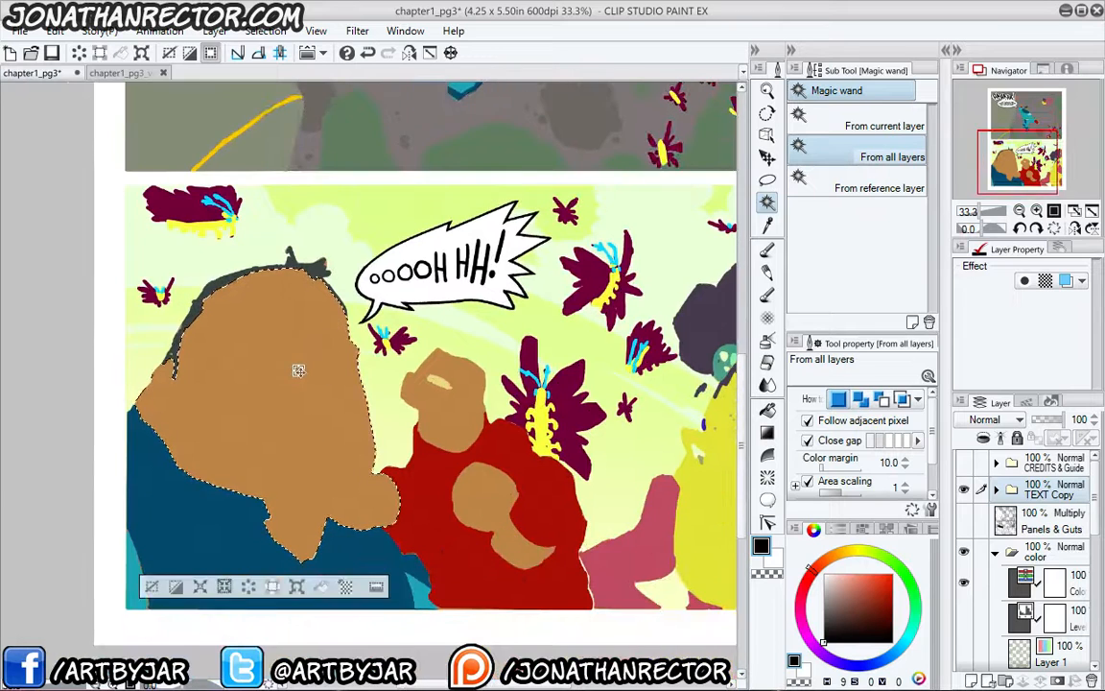
{"action": "left_click", "coordinate": [150, 588]}
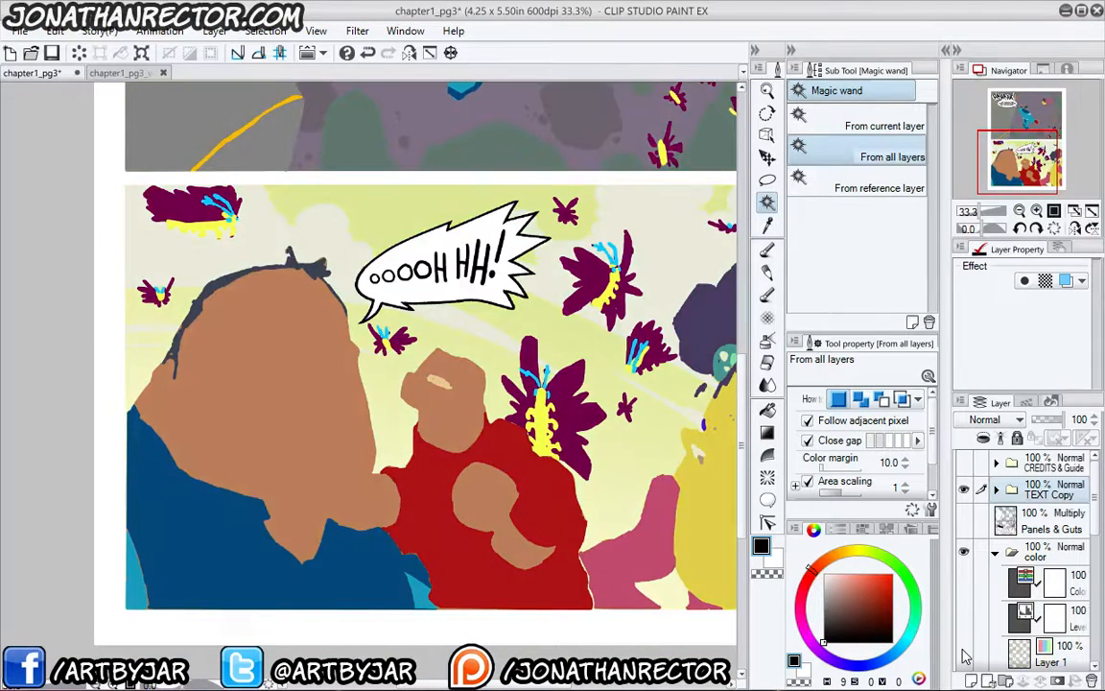
- Turn the shading on Layer 1 back on over the flat colors, and toggle it to compare the second panel with and without shading
{"action": "scroll", "coordinate": [1099, 540], "scroll_direction": "down", "scroll_amount": 1}
{"action": "scroll", "coordinate": [1098, 540], "scroll_direction": "down", "scroll_amount": 3}
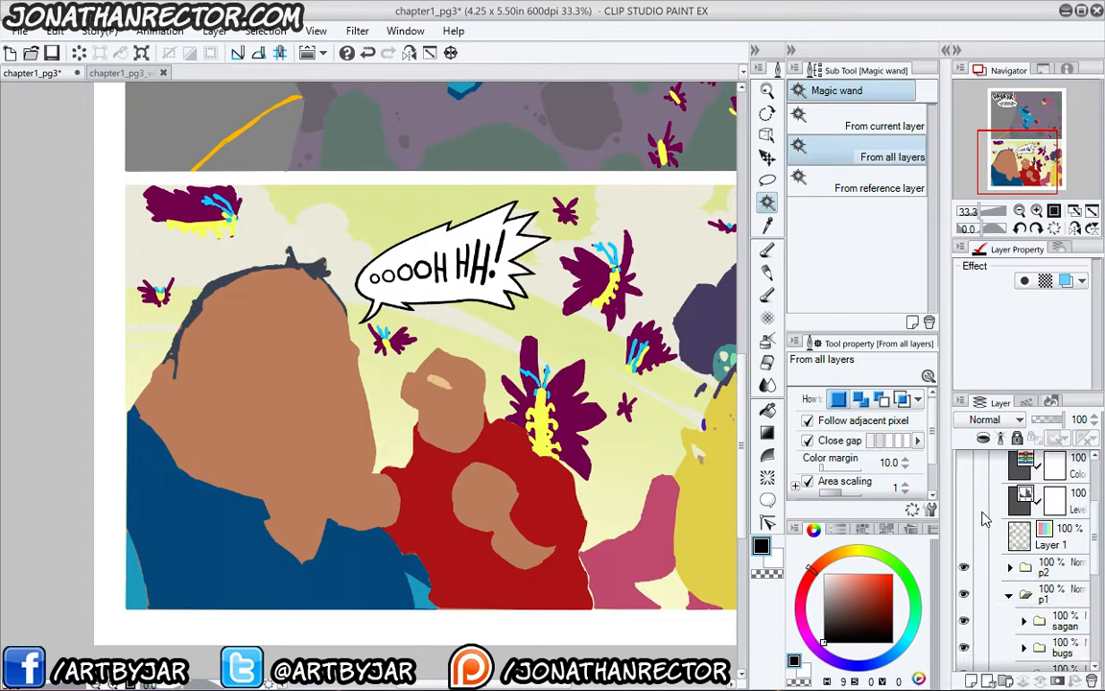
{"action": "left_click", "coordinate": [964, 540]}
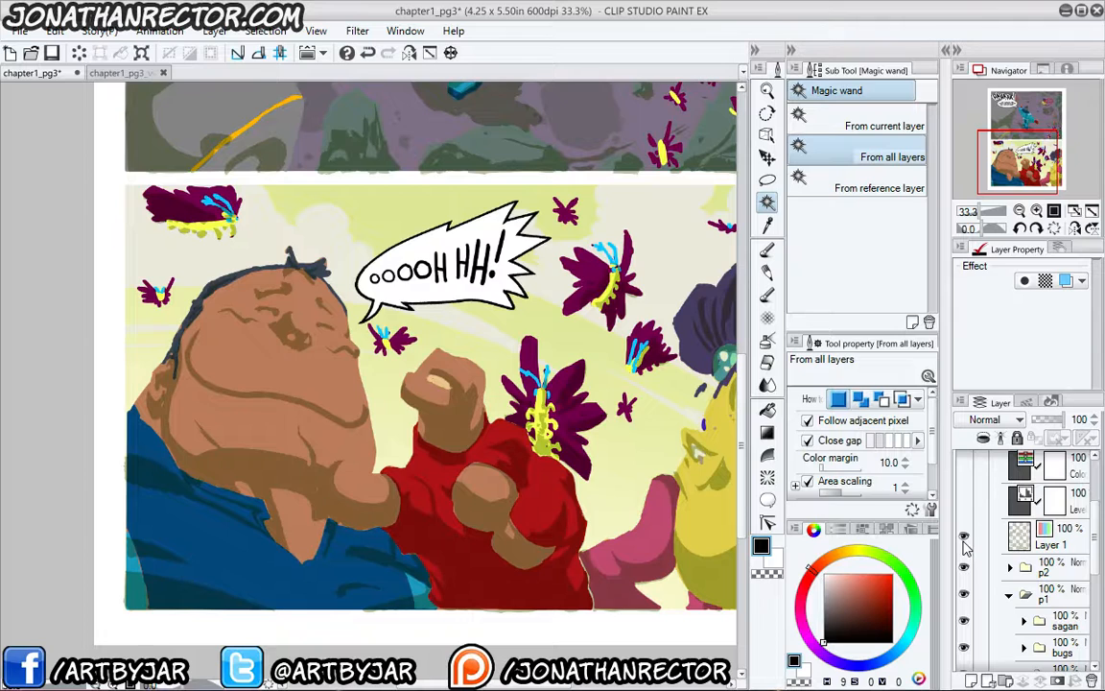
{"action": "mouse_move", "coordinate": [342, 376]}
{"action": "left_mouse_down"}
{"action": "mouse_move", "coordinate": [391, 484]}
{"action": "mouse_move", "coordinate": [263, 386]}
{"action": "left_mouse_up"}
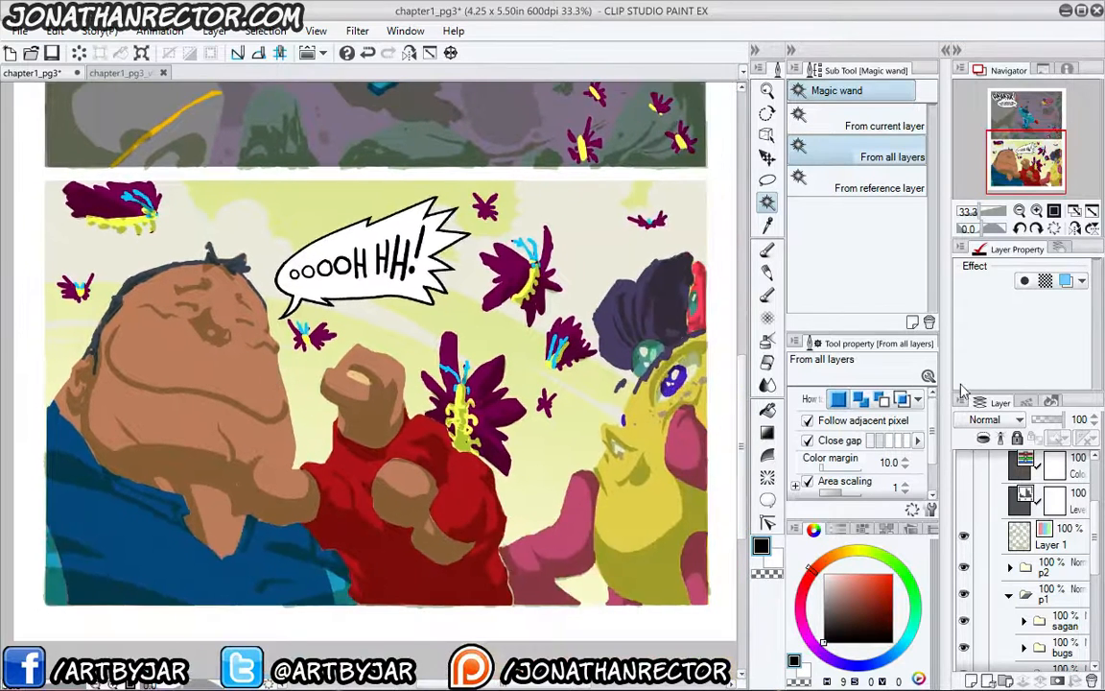
{"action": "left_click", "coordinate": [965, 538]}
{"action": "left_click", "coordinate": [965, 539]}
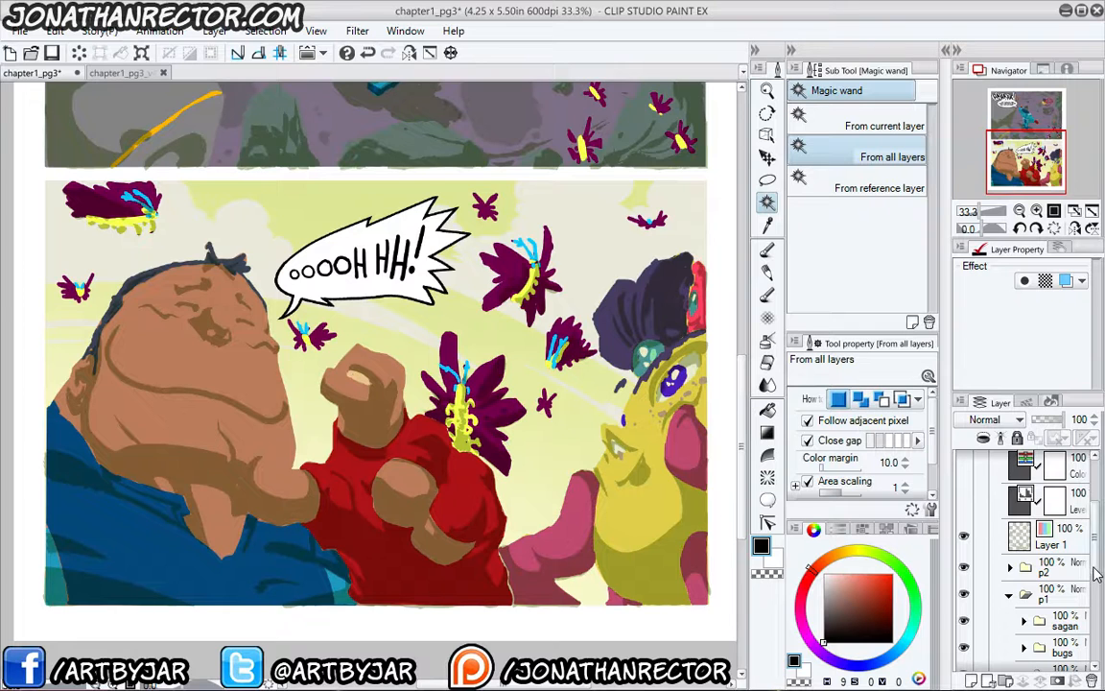
- Show the two correction layers at the top of the color folder and the Panels & Guts line art again
{"action": "scroll", "coordinate": [988, 518], "scroll_direction": "up", "scroll_amount": 2}
{"action": "left_click", "coordinate": [965, 581]}
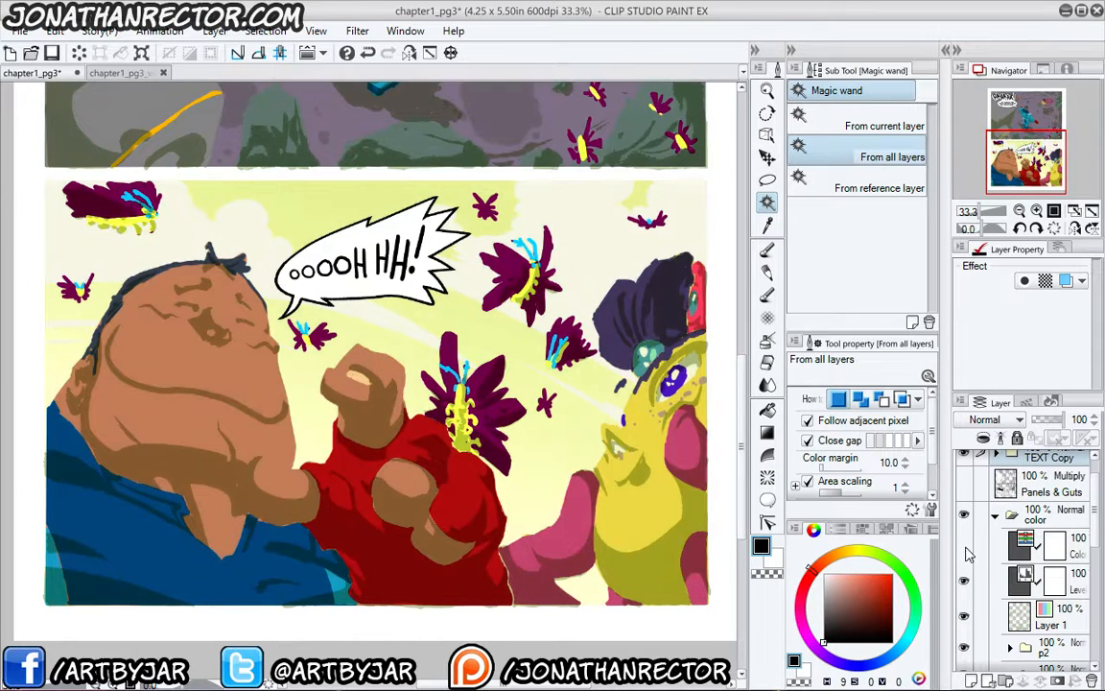
{"action": "left_click", "coordinate": [965, 548]}
{"action": "left_click", "coordinate": [965, 491]}
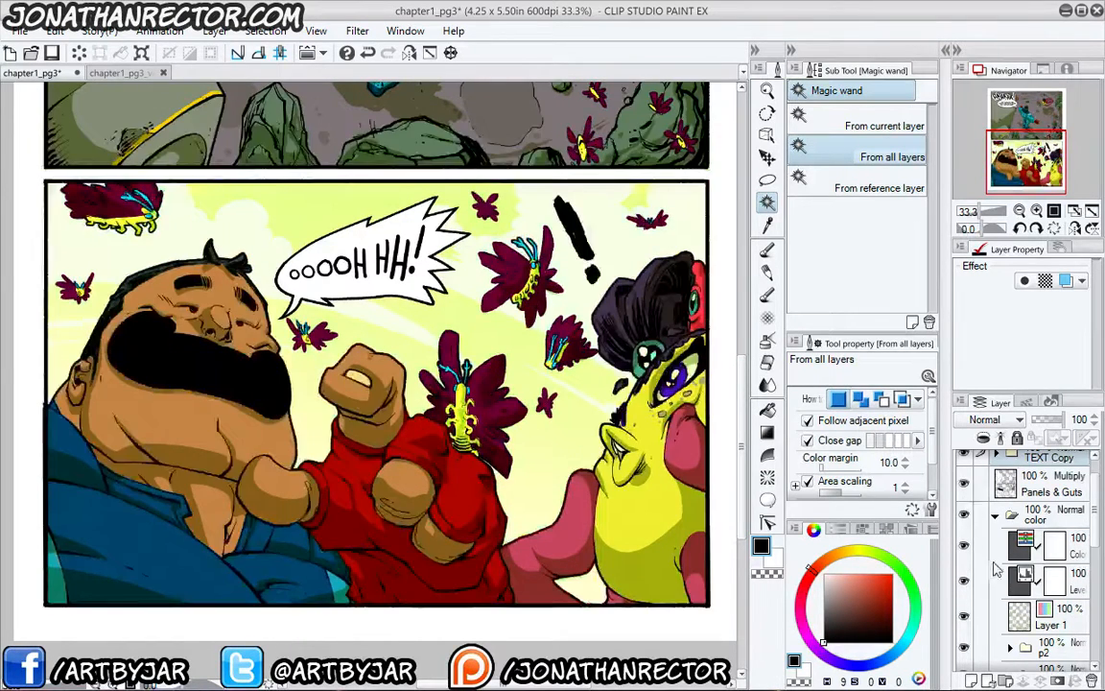
{"action": "left_click_drag", "start_coordinate": [139, 472], "coordinate": [157, 515]}
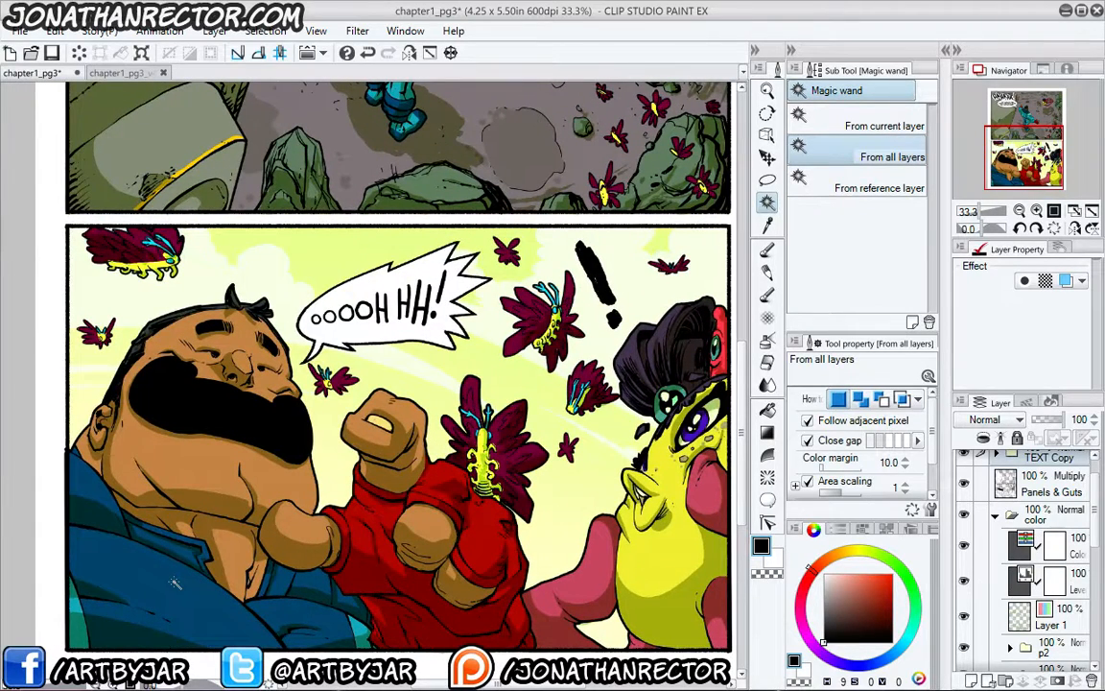
{"action": "left_click_drag", "start_coordinate": [303, 470], "coordinate": [295, 451]}
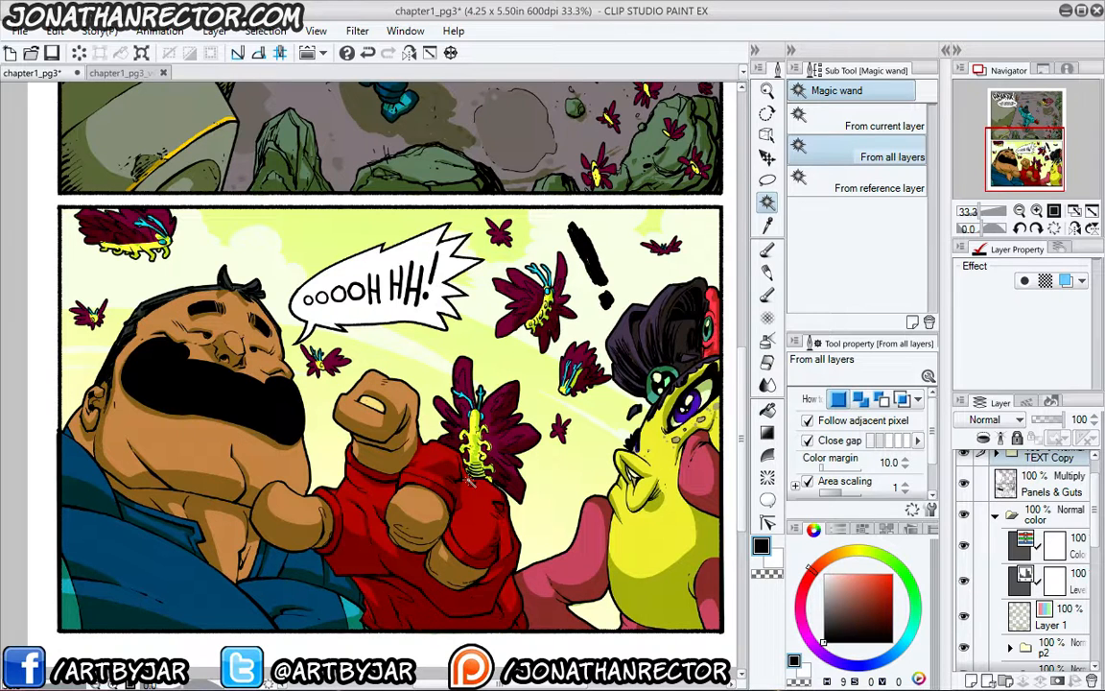
- Switch to the chapter1_pg3_v4 page and examine the grey marker tones in both panels, including the standing figure up close
{"action": "left_click", "coordinate": [132, 74]}
{"action": "scroll", "coordinate": [208, 97], "scroll_direction": "up", "scroll_amount": 1}
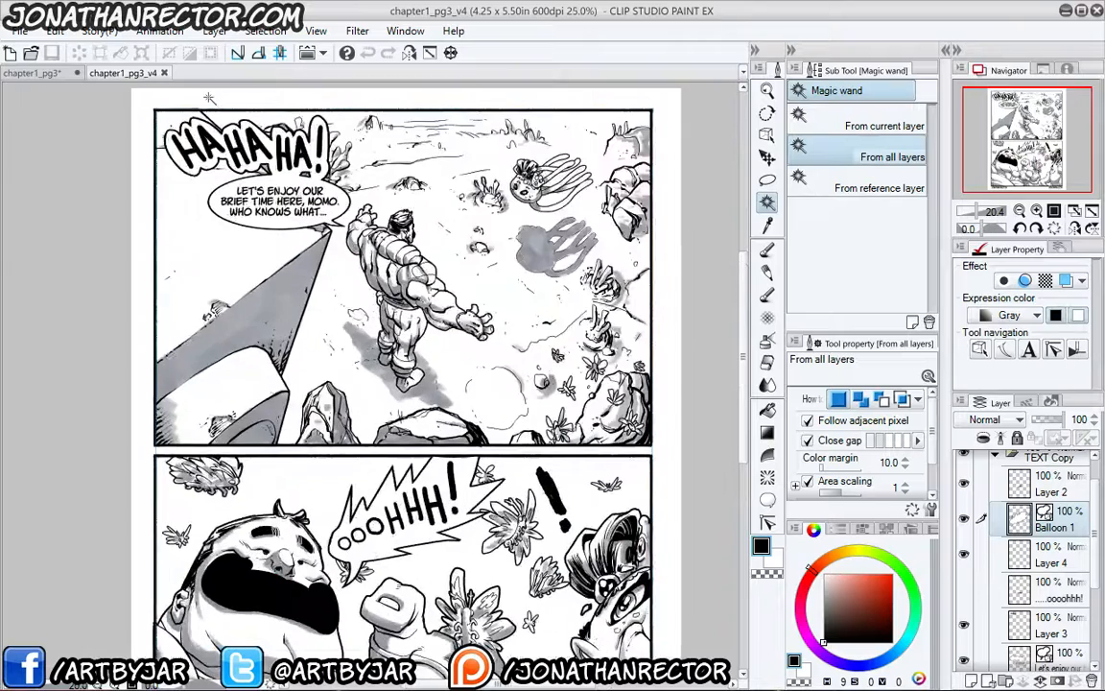
{"action": "left_click_drag", "start_coordinate": [250, 487], "coordinate": [290, 377]}
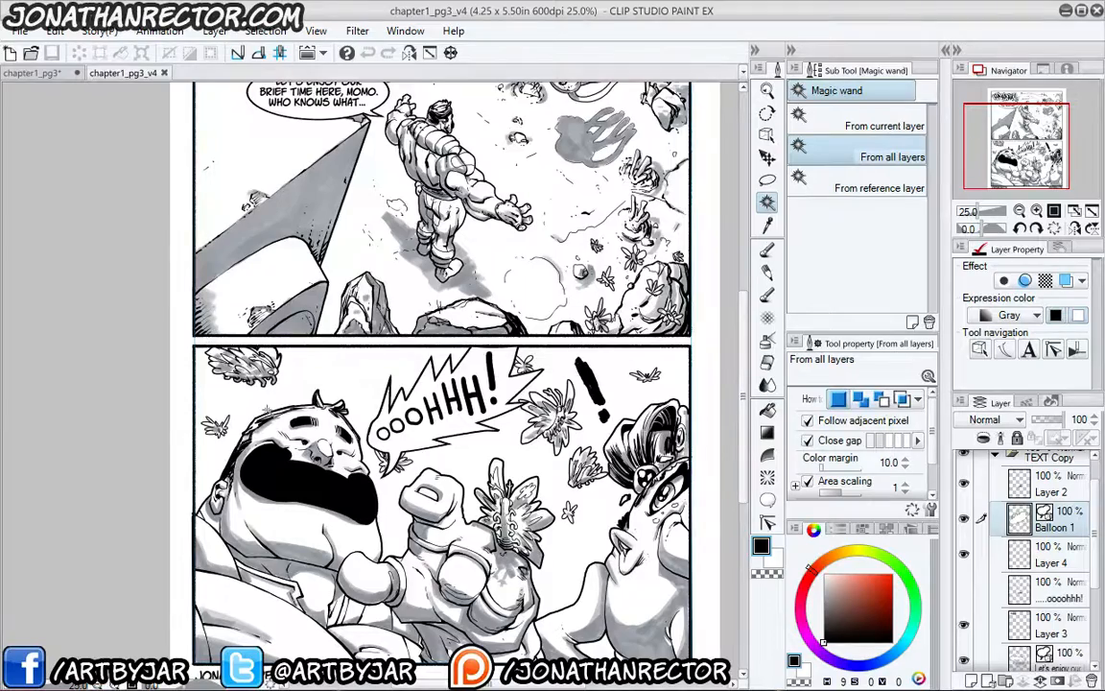
{"action": "scroll", "coordinate": [270, 410], "scroll_direction": "up", "scroll_amount": 1}
{"action": "left_click_drag", "start_coordinate": [384, 255], "coordinate": [268, 569]}
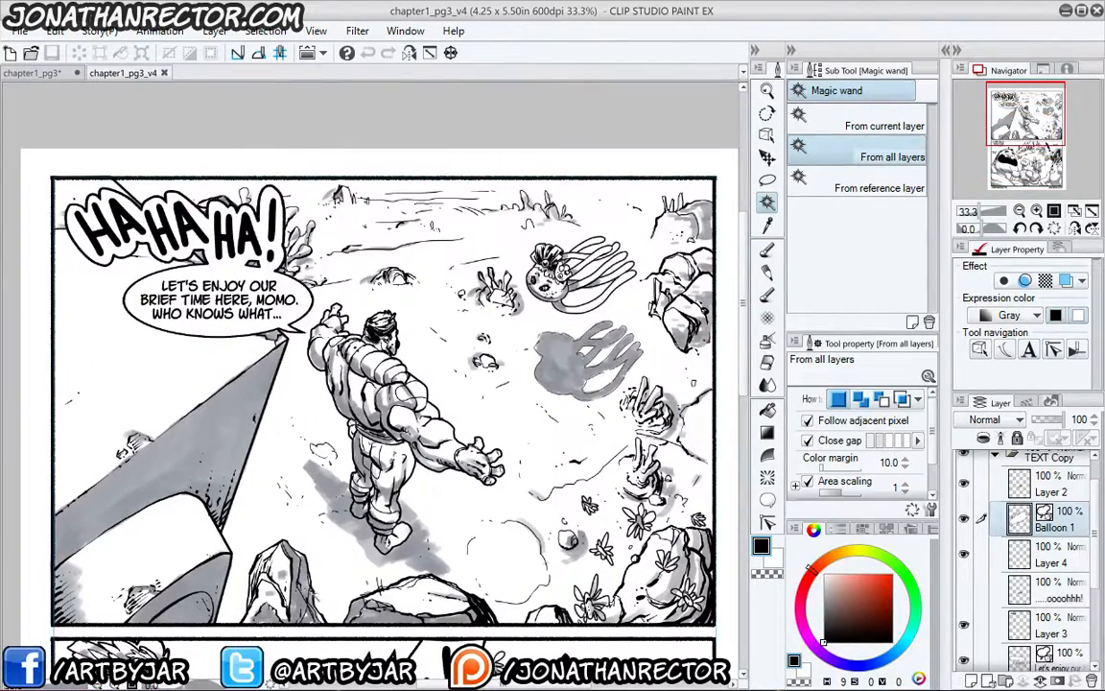
{"action": "left_click_drag", "start_coordinate": [317, 599], "coordinate": [342, 247]}
{"action": "left_click_drag", "start_coordinate": [342, 504], "coordinate": [335, 387]}
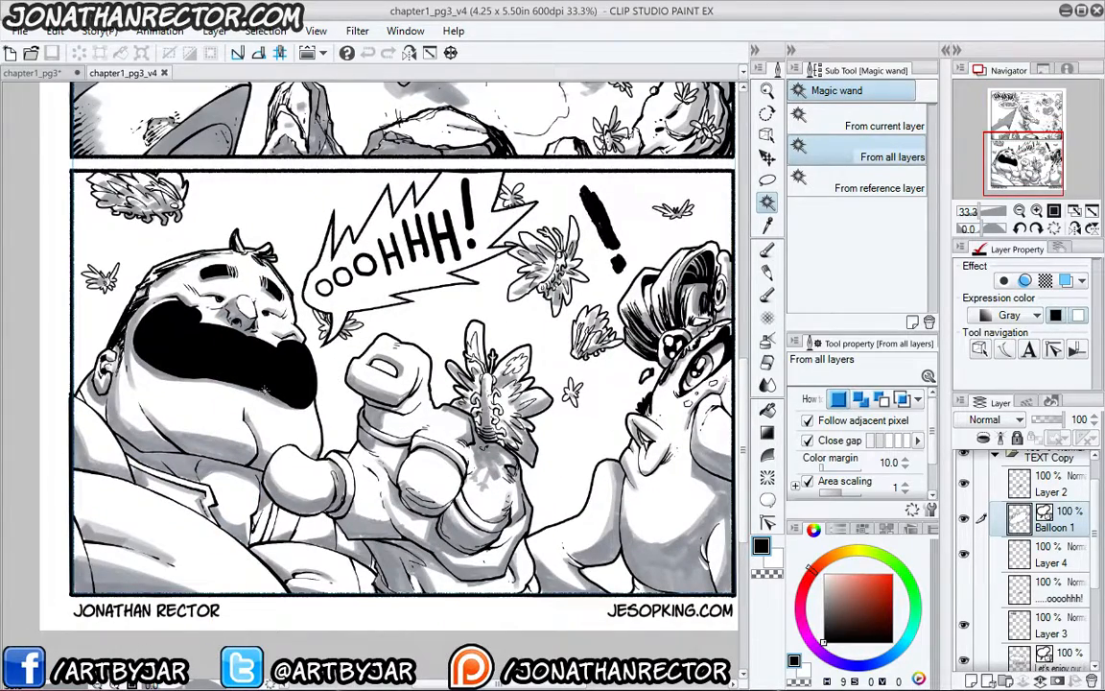
{"action": "left_click_drag", "start_coordinate": [244, 388], "coordinate": [229, 658]}
{"action": "left_click_drag", "start_coordinate": [222, 280], "coordinate": [219, 386]}
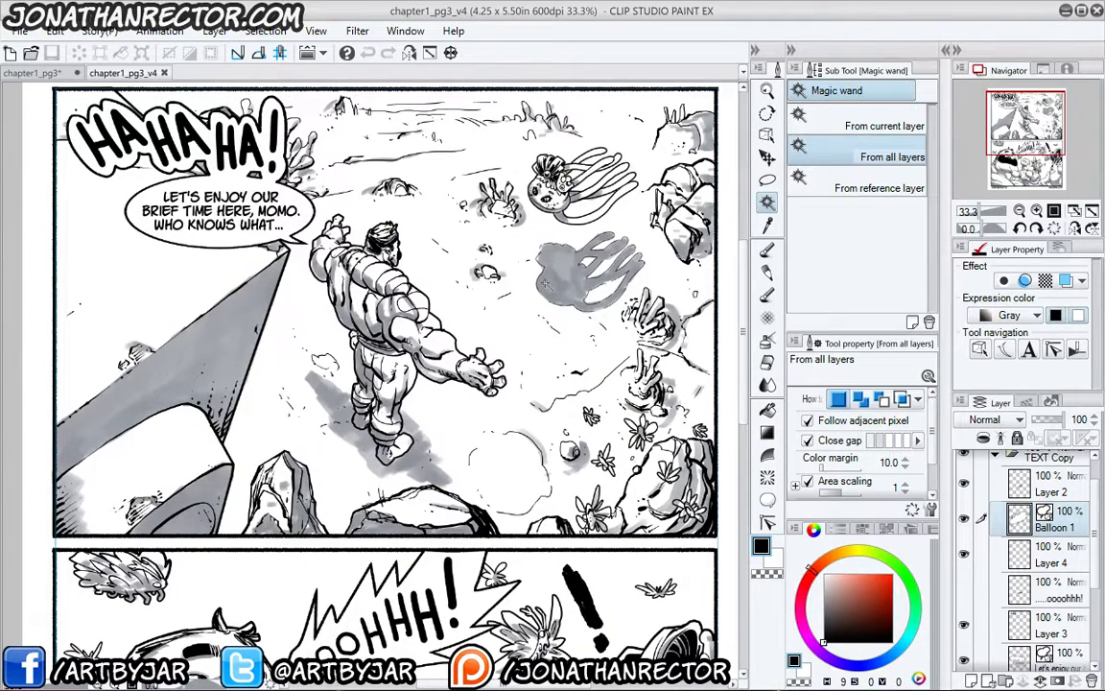
{"action": "scroll", "coordinate": [545, 283], "scroll_direction": "up", "scroll_amount": 2}
{"action": "left_click_drag", "start_coordinate": [144, 432], "coordinate": [434, 395]}
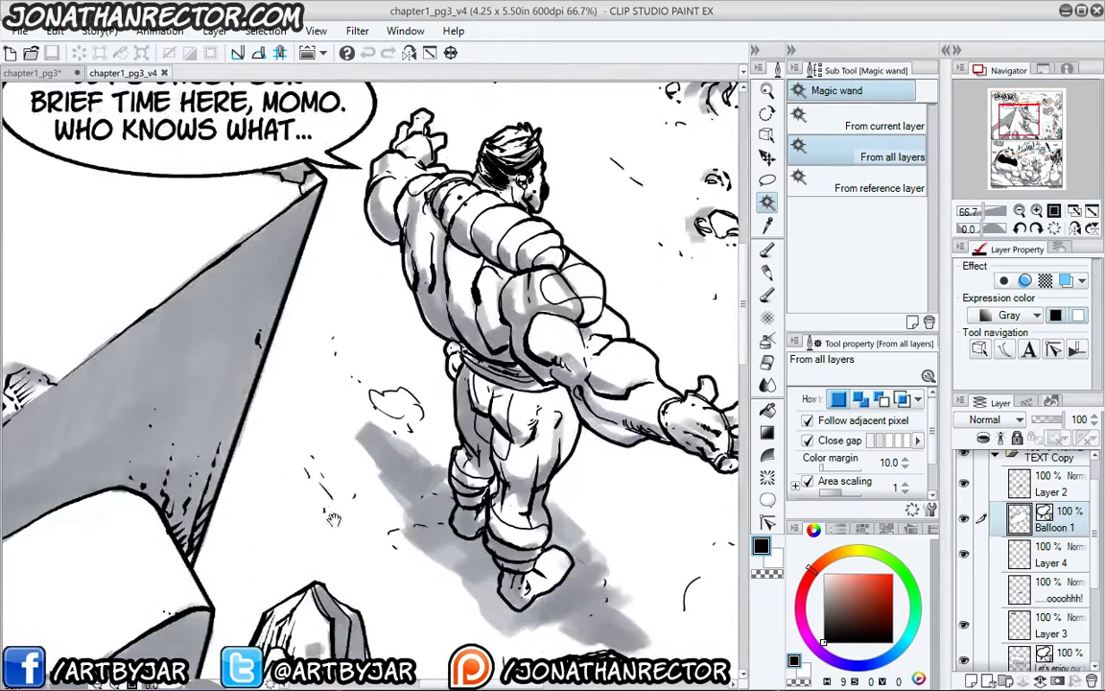
{"action": "left_click_drag", "start_coordinate": [333, 519], "coordinate": [388, 461]}
{"action": "scroll", "coordinate": [379, 452], "scroll_direction": "down", "scroll_amount": 3}
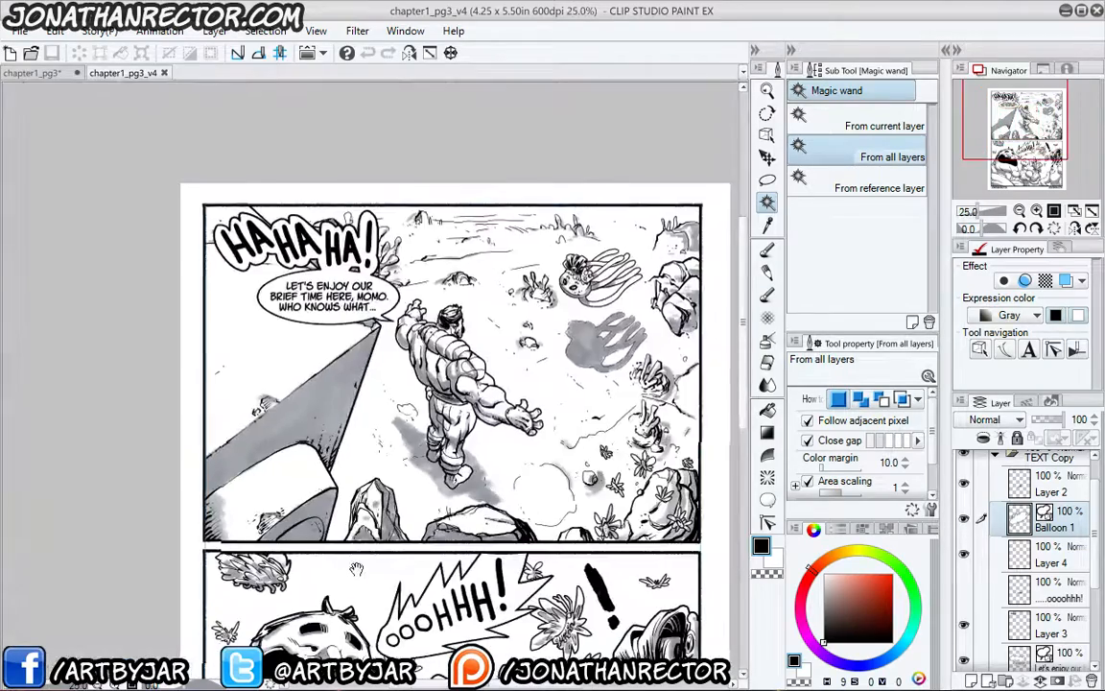
{"action": "left_click_drag", "start_coordinate": [356, 569], "coordinate": [341, 406]}
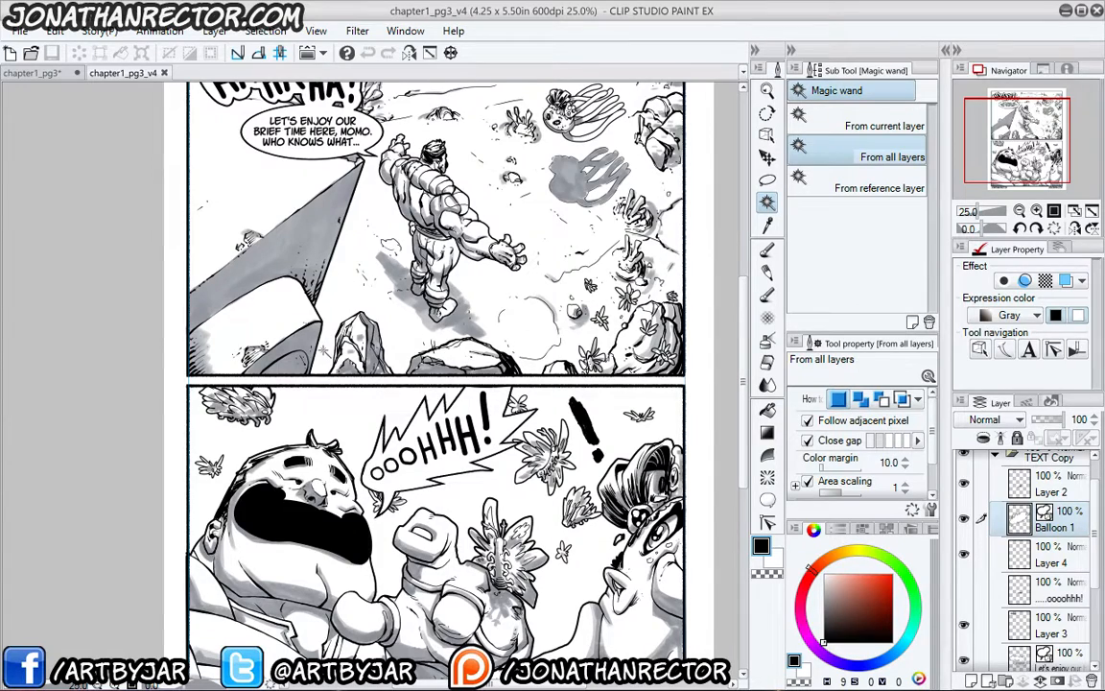
- Choose the Simple Copic Marker brush and add a new raster layer at the top of the layer stack
{"action": "scroll", "coordinate": [317, 340], "scroll_direction": "up", "scroll_amount": 3}
{"action": "left_click_drag", "start_coordinate": [271, 333], "coordinate": [372, 526]}
{"action": "key", "text": "e"}
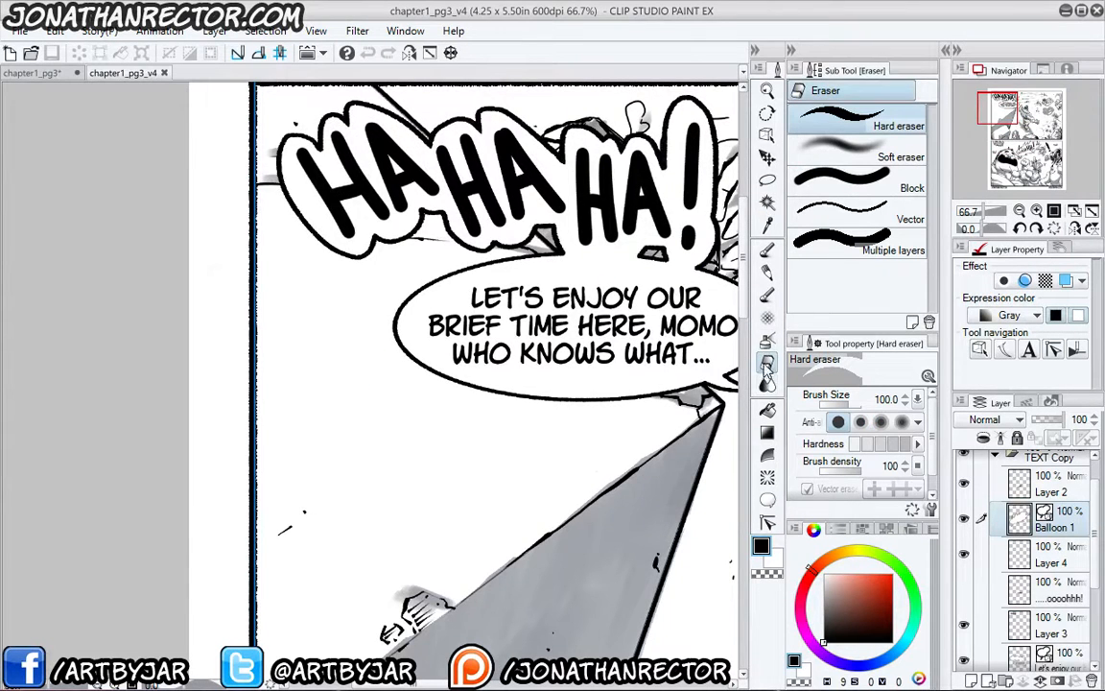
{"action": "key", "text": "p"}
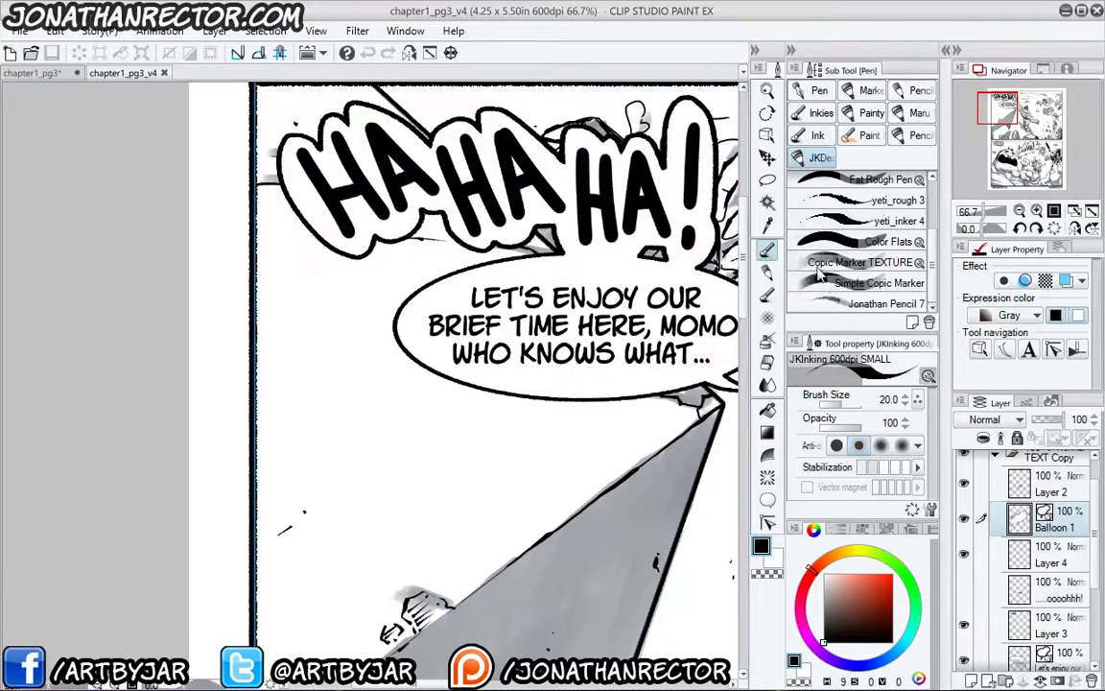
{"action": "left_click", "coordinate": [868, 283]}
{"action": "left_click", "coordinate": [972, 680]}
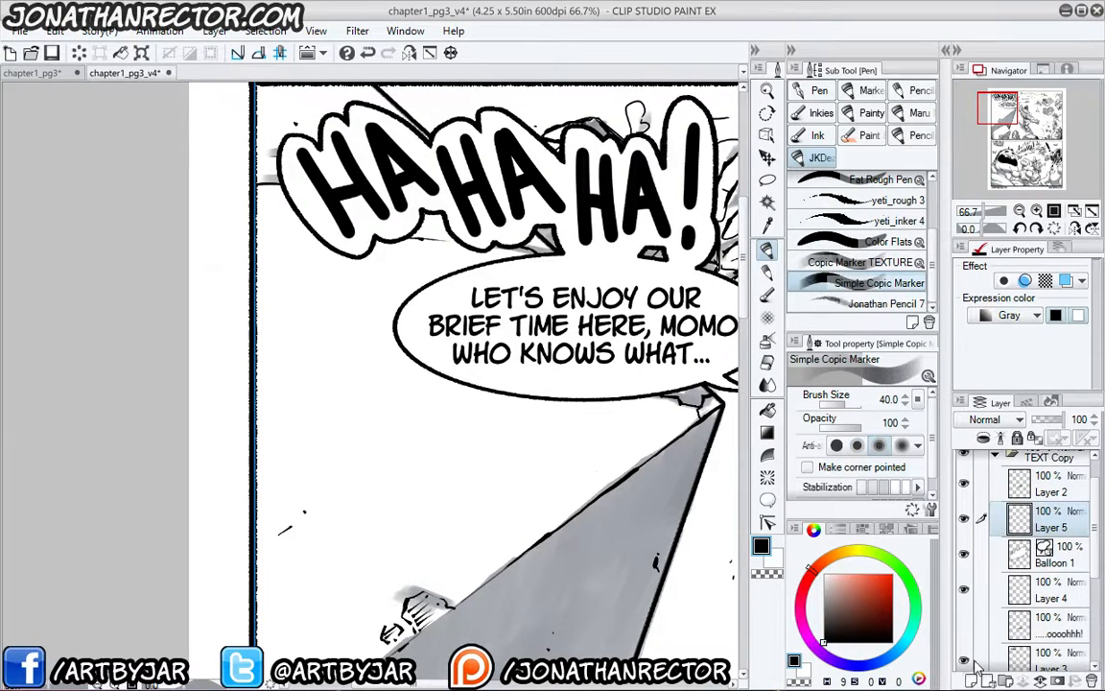
{"action": "left_click_drag", "start_coordinate": [1038, 513], "coordinate": [1028, 459]}
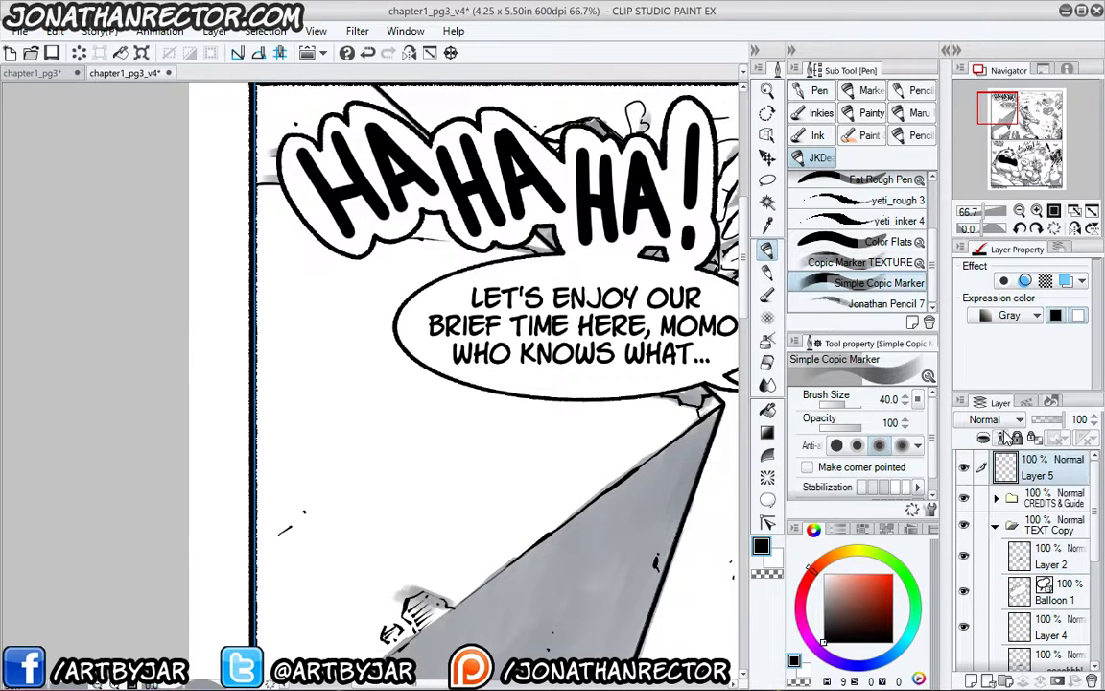
- Pick a medium grey from the Neutral Grey Copic color set as the drawing color
{"action": "left_click_drag", "start_coordinate": [614, 451], "coordinate": [607, 364]}
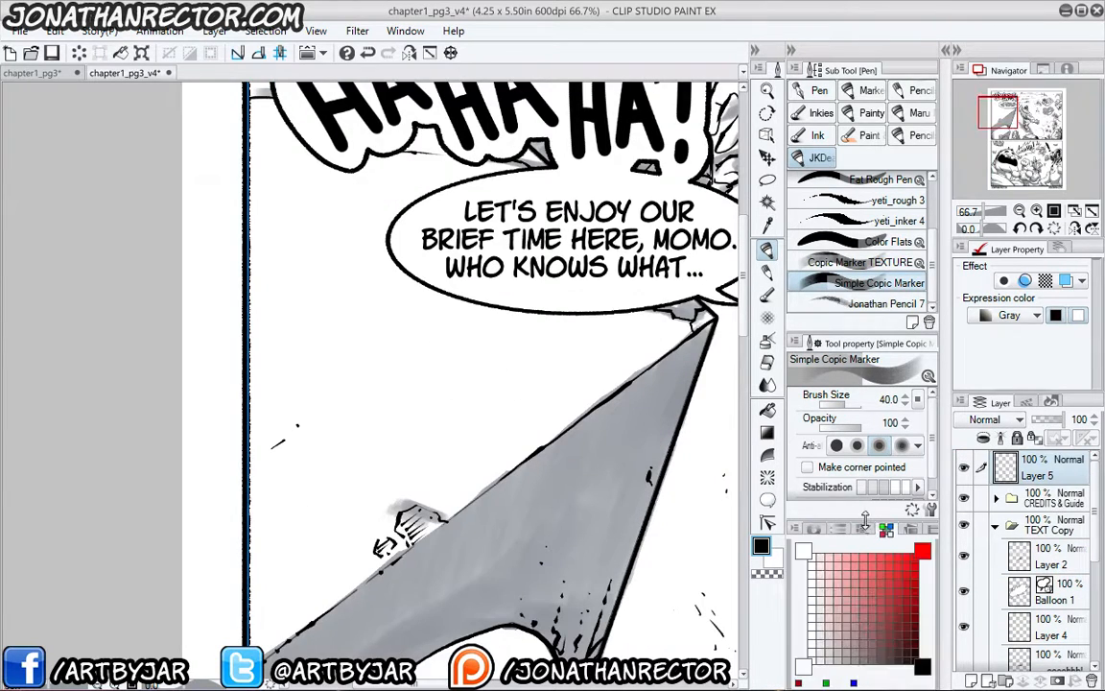
{"action": "left_click", "coordinate": [862, 529]}
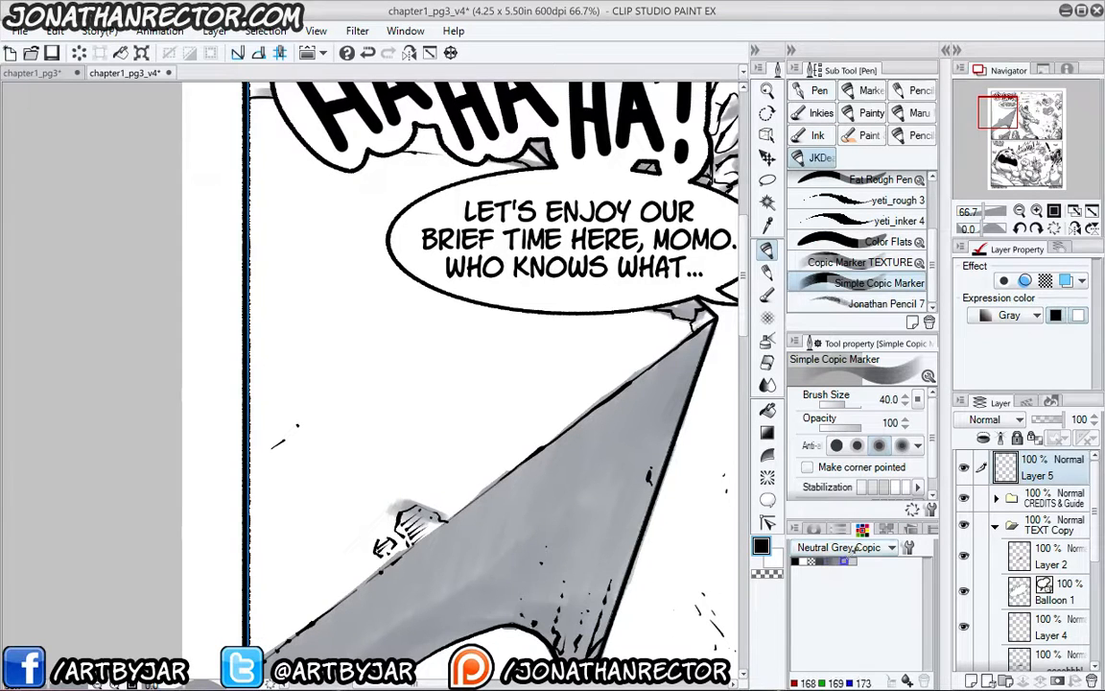
{"action": "left_click", "coordinate": [837, 560]}
{"action": "left_click", "coordinate": [811, 529]}
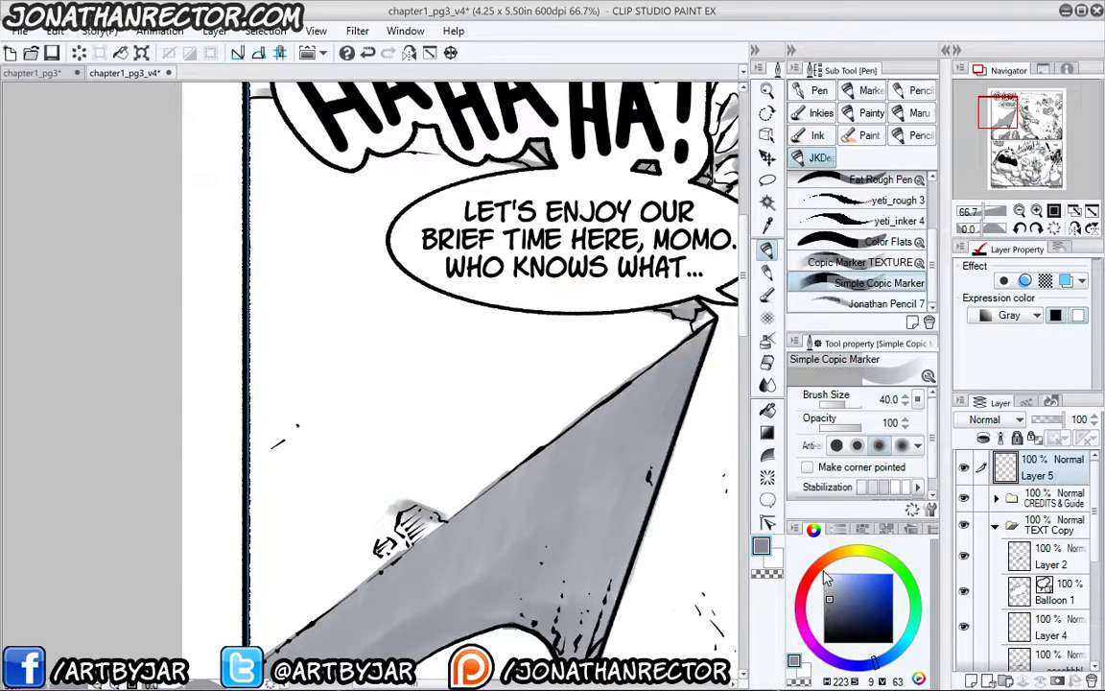
- Paint overlapping grey test strokes with the Simple Copic Marker below the speech balloon and across the spire's edge on Layer 5
{"action": "left_click_drag", "start_coordinate": [412, 516], "coordinate": [454, 506]}
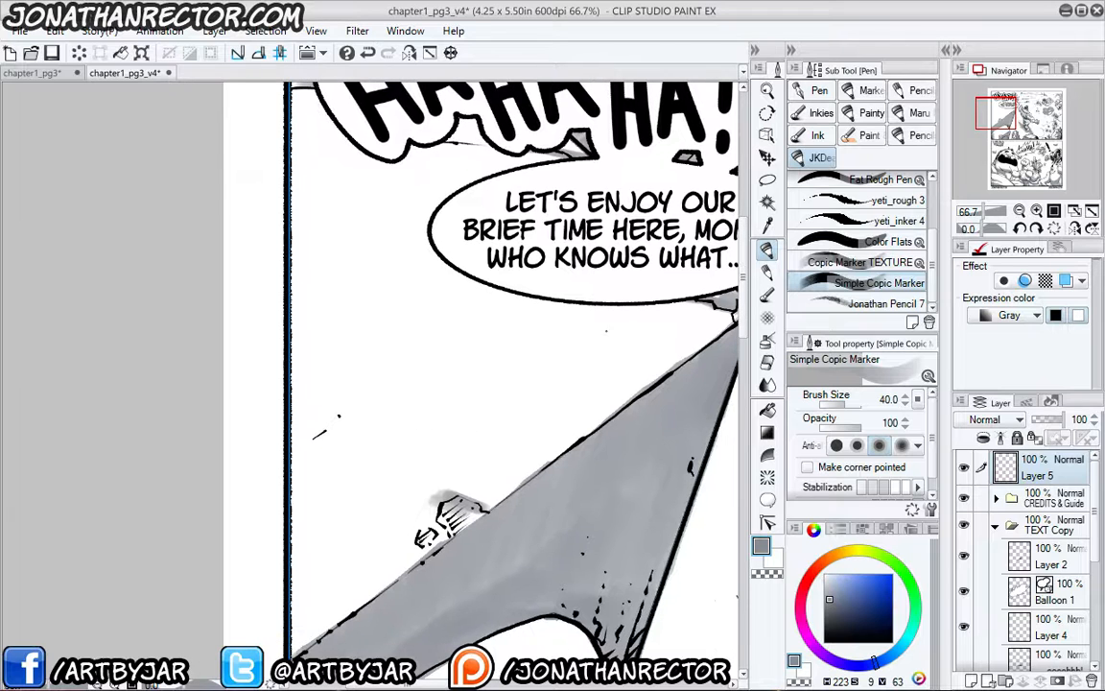
{"action": "mouse_move", "coordinate": [583, 327]}
{"action": "left_mouse_down"}
{"action": "mouse_move", "coordinate": [581, 344]}
{"action": "mouse_move", "coordinate": [533, 336]}
{"action": "mouse_move", "coordinate": [532, 403]}
{"action": "left_mouse_up"}
{"action": "mouse_move", "coordinate": [601, 333]}
{"action": "left_mouse_down"}
{"action": "mouse_move", "coordinate": [542, 333]}
{"action": "mouse_move", "coordinate": [587, 376]}
{"action": "mouse_move", "coordinate": [563, 374]}
{"action": "mouse_move", "coordinate": [544, 395]}
{"action": "left_mouse_up"}
{"action": "left_click_drag", "start_coordinate": [580, 355], "coordinate": [532, 406]}
{"action": "left_click_drag", "start_coordinate": [587, 381], "coordinate": [561, 427]}
{"action": "left_click_drag", "start_coordinate": [576, 412], "coordinate": [448, 336]}
{"action": "mouse_move", "coordinate": [601, 376]}
{"action": "left_mouse_down"}
{"action": "mouse_move", "coordinate": [544, 501]}
{"action": "mouse_move", "coordinate": [587, 354]}
{"action": "mouse_move", "coordinate": [558, 508]}
{"action": "mouse_move", "coordinate": [599, 372]}
{"action": "mouse_move", "coordinate": [566, 354]}
{"action": "mouse_move", "coordinate": [504, 530]}
{"action": "mouse_move", "coordinate": [539, 357]}
{"action": "mouse_move", "coordinate": [485, 477]}
{"action": "left_mouse_up"}
{"action": "mouse_move", "coordinate": [484, 478]}
{"action": "left_mouse_down"}
{"action": "mouse_move", "coordinate": [519, 349]}
{"action": "mouse_move", "coordinate": [493, 367]}
{"action": "mouse_move", "coordinate": [449, 503]}
{"action": "left_mouse_up"}
{"action": "left_click_drag", "start_coordinate": [211, 442], "coordinate": [321, 372]}
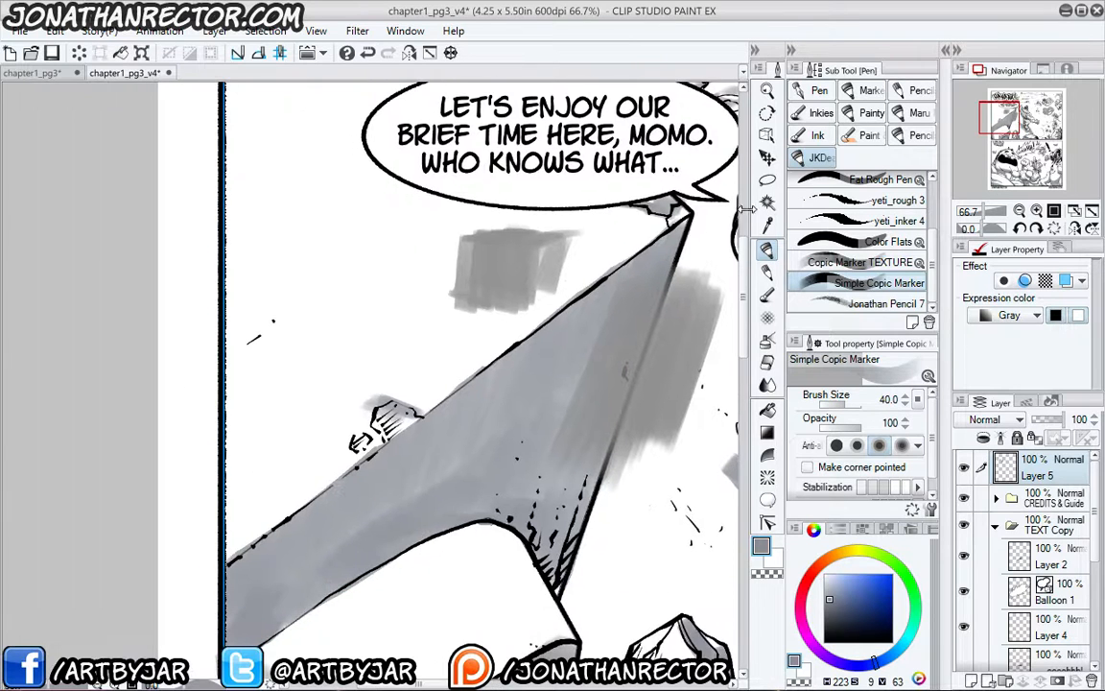
- Paint overlapping grey test patches with the Copic Marker TEXTURE brush in the empty area beside the spire in the first panel
{"action": "left_click", "coordinate": [804, 261]}
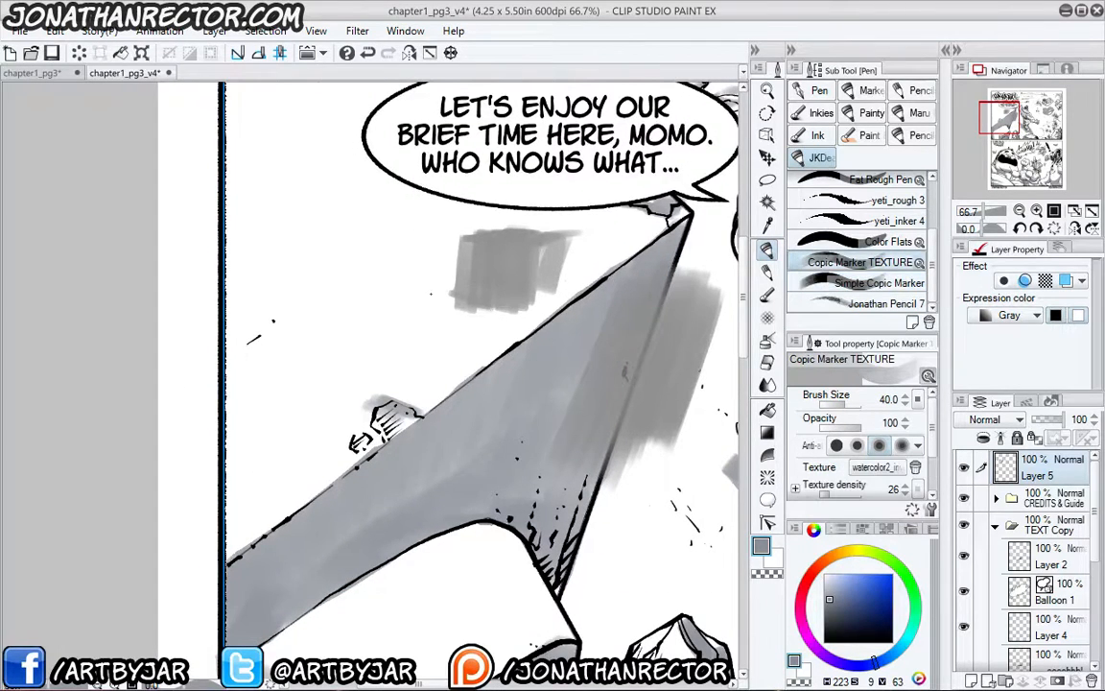
{"action": "left_click_drag", "start_coordinate": [431, 293], "coordinate": [480, 384]}
{"action": "mouse_move", "coordinate": [463, 316]}
{"action": "left_mouse_down"}
{"action": "mouse_move", "coordinate": [402, 410]}
{"action": "mouse_move", "coordinate": [422, 401]}
{"action": "mouse_move", "coordinate": [392, 401]}
{"action": "mouse_move", "coordinate": [331, 317]}
{"action": "mouse_move", "coordinate": [307, 398]}
{"action": "mouse_move", "coordinate": [288, 326]}
{"action": "mouse_move", "coordinate": [325, 298]}
{"action": "left_mouse_up"}
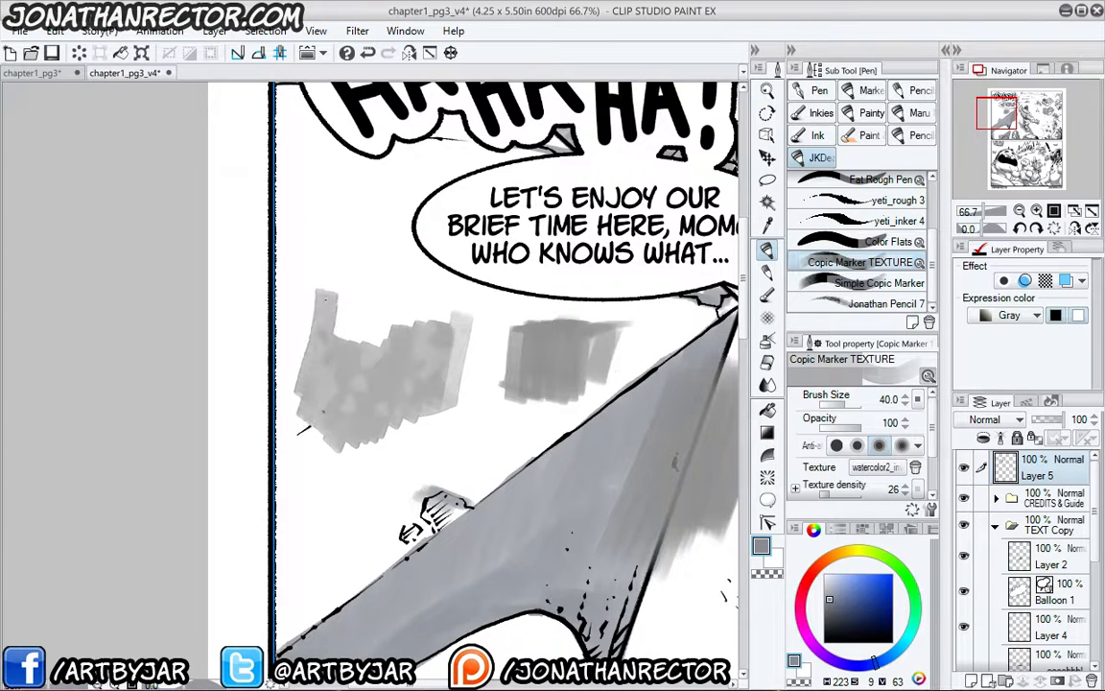
{"action": "mouse_move", "coordinate": [407, 391]}
{"action": "left_mouse_down"}
{"action": "mouse_move", "coordinate": [412, 287]}
{"action": "mouse_move", "coordinate": [398, 288]}
{"action": "mouse_move", "coordinate": [379, 298]}
{"action": "mouse_move", "coordinate": [326, 494]}
{"action": "left_mouse_up"}
{"action": "scroll", "coordinate": [333, 321], "scroll_direction": "up", "scroll_amount": 1}
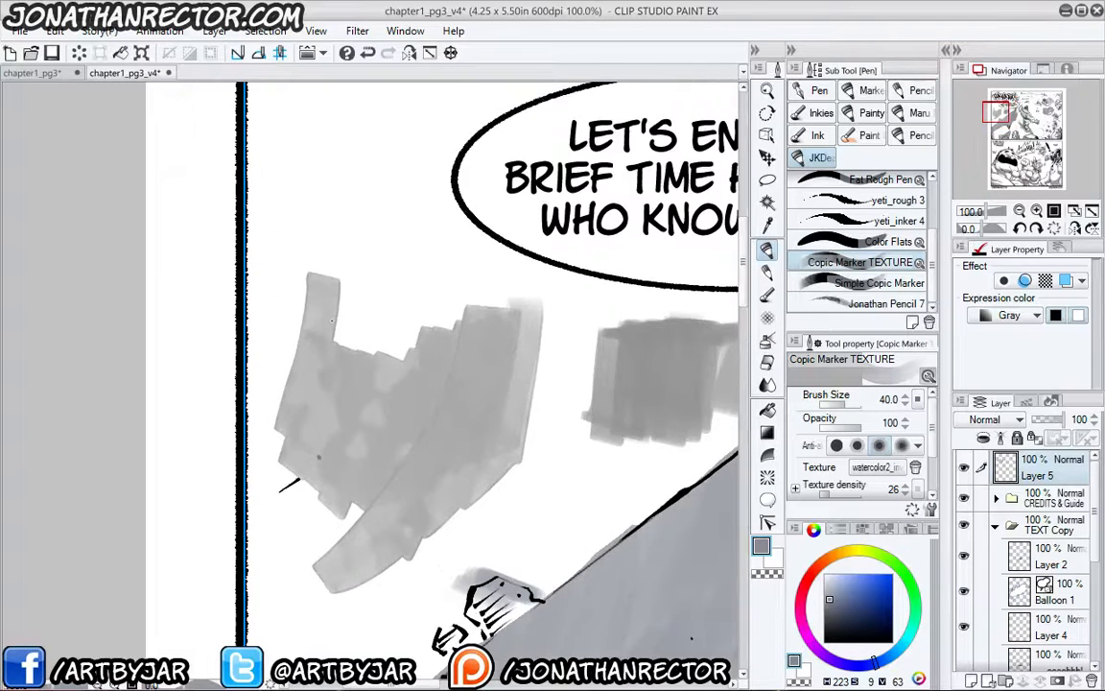
{"action": "left_click_drag", "start_coordinate": [480, 497], "coordinate": [398, 388]}
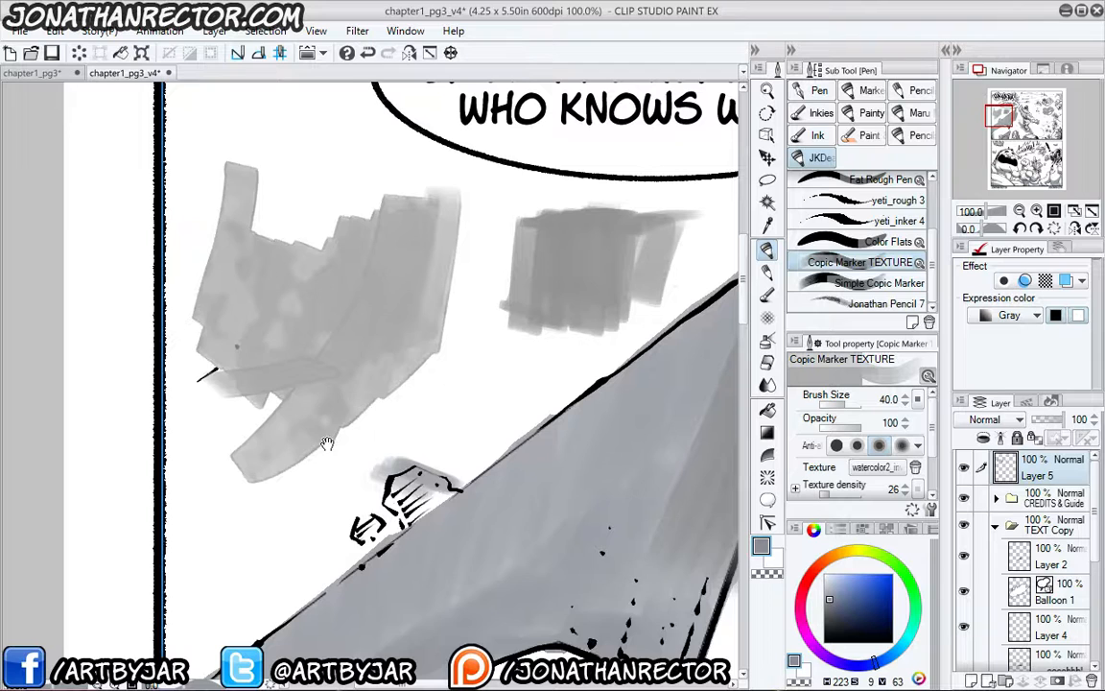
{"action": "left_click_drag", "start_coordinate": [326, 443], "coordinate": [309, 463]}
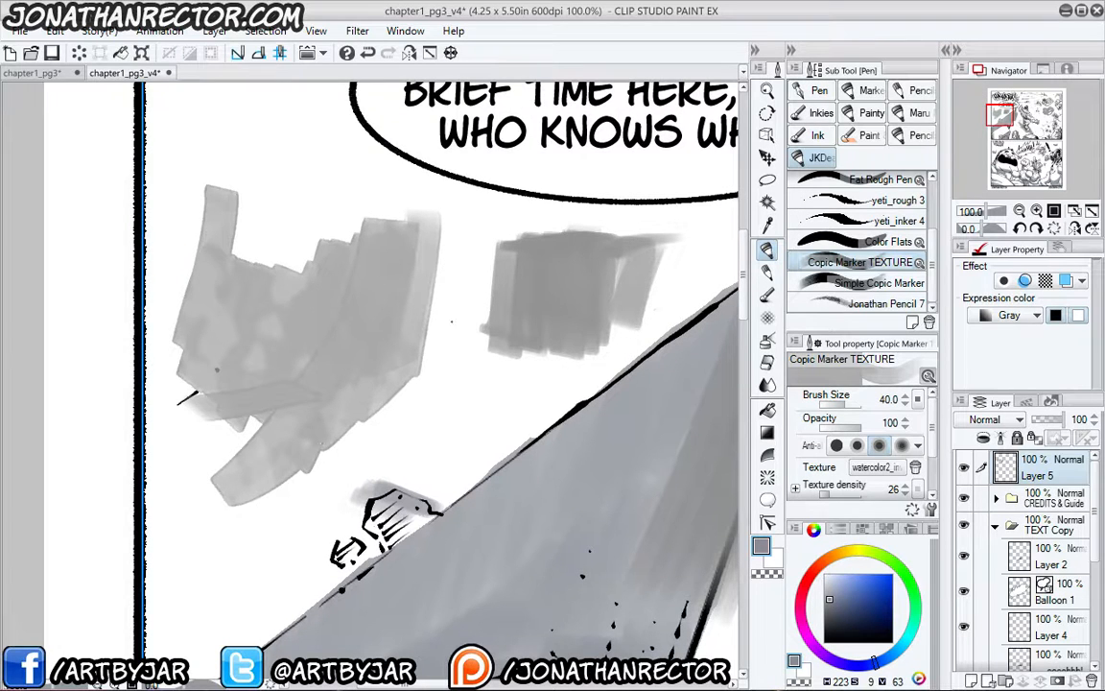
{"action": "mouse_move", "coordinate": [458, 230]}
{"action": "left_mouse_down"}
{"action": "mouse_move", "coordinate": [431, 389]}
{"action": "mouse_move", "coordinate": [333, 451]}
{"action": "mouse_move", "coordinate": [318, 478]}
{"action": "mouse_move", "coordinate": [464, 364]}
{"action": "mouse_move", "coordinate": [363, 331]}
{"action": "mouse_move", "coordinate": [381, 343]}
{"action": "mouse_move", "coordinate": [275, 427]}
{"action": "mouse_move", "coordinate": [278, 393]}
{"action": "left_mouse_up"}
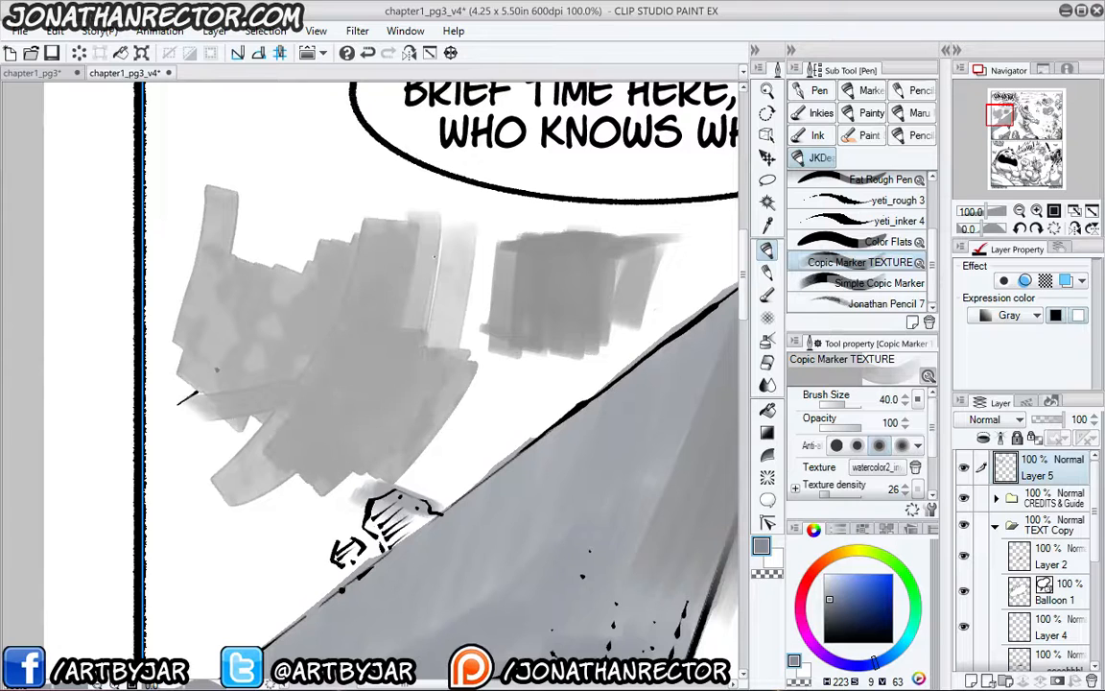
{"action": "mouse_move", "coordinate": [434, 257]}
{"action": "left_mouse_down"}
{"action": "mouse_move", "coordinate": [430, 393]}
{"action": "mouse_move", "coordinate": [382, 227]}
{"action": "left_mouse_up"}
- Compare the marker test patches with the first panel's tones, and examine the grey shading on the large man's face
{"action": "scroll", "coordinate": [358, 138], "scroll_direction": "down", "scroll_amount": 2}
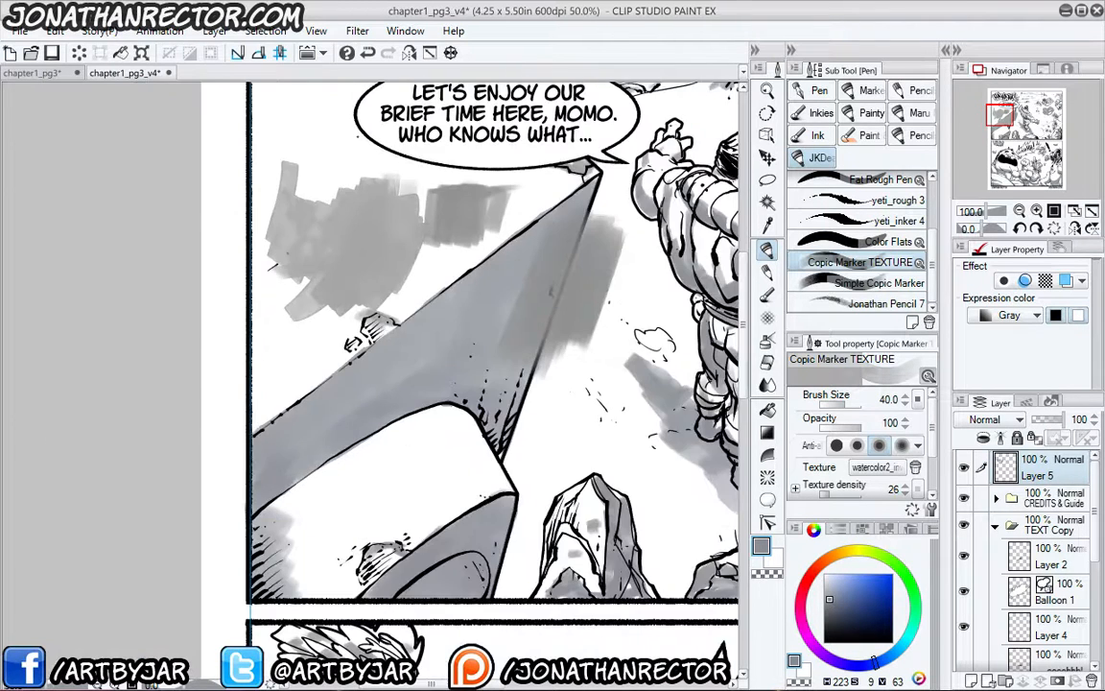
{"action": "scroll", "coordinate": [358, 137], "scroll_direction": "down", "scroll_amount": 1}
{"action": "left_click_drag", "start_coordinate": [324, 365], "coordinate": [331, 559]}
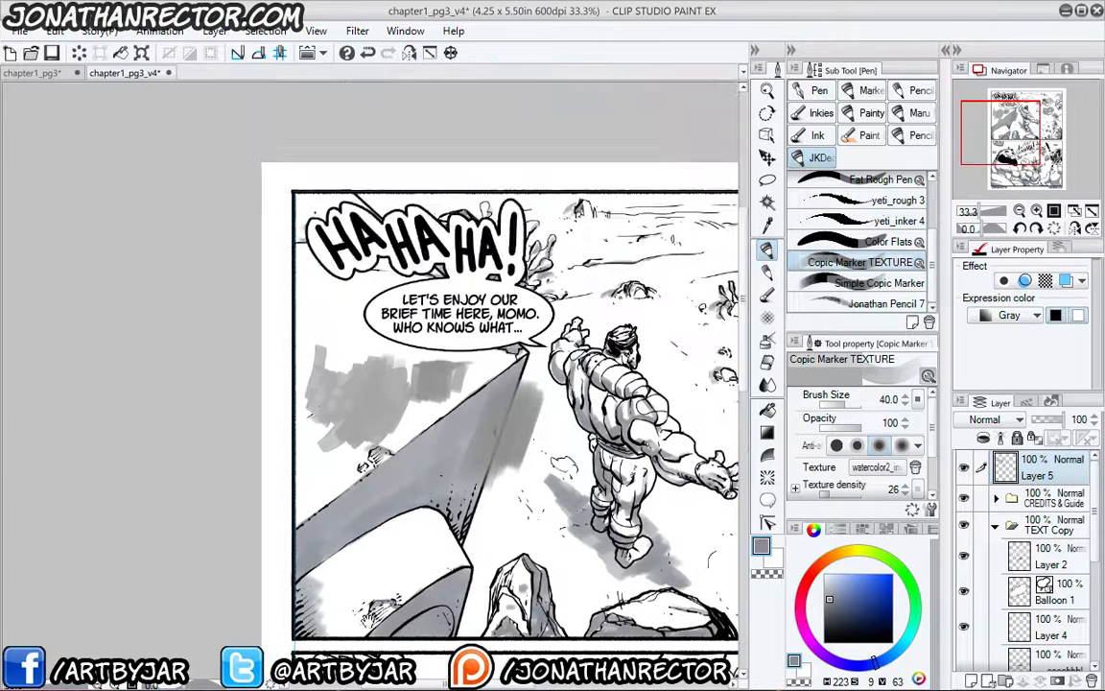
{"action": "scroll", "coordinate": [379, 521], "scroll_direction": "up", "scroll_amount": 2}
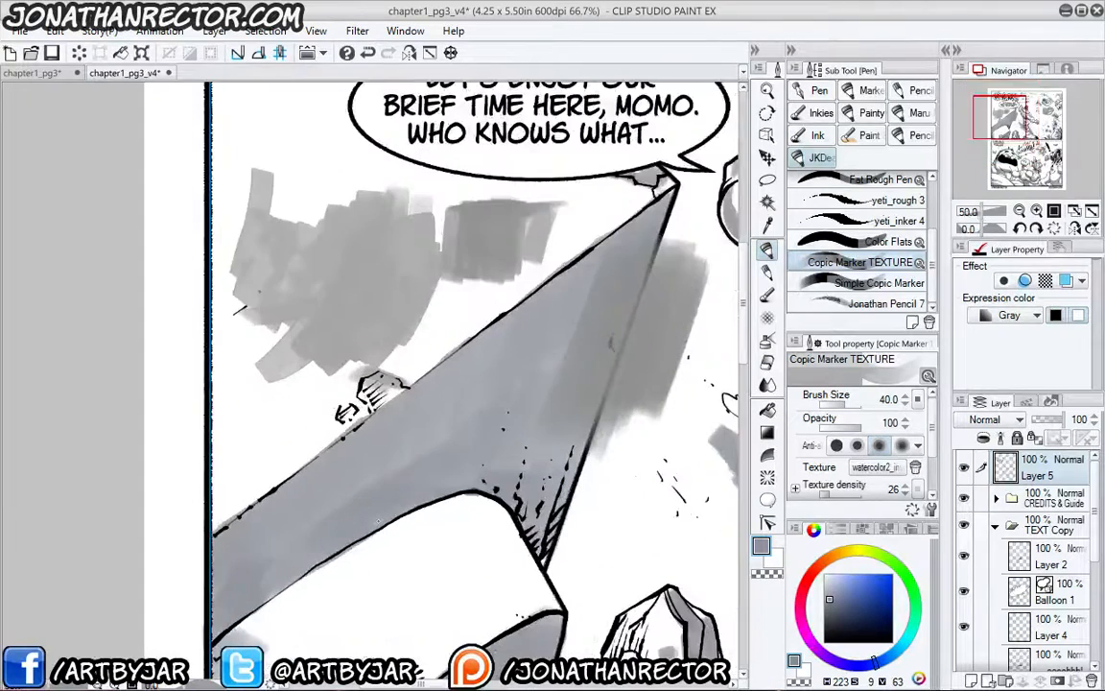
{"action": "left_click_drag", "start_coordinate": [476, 550], "coordinate": [478, 303]}
{"action": "left_click_drag", "start_coordinate": [357, 566], "coordinate": [324, 165]}
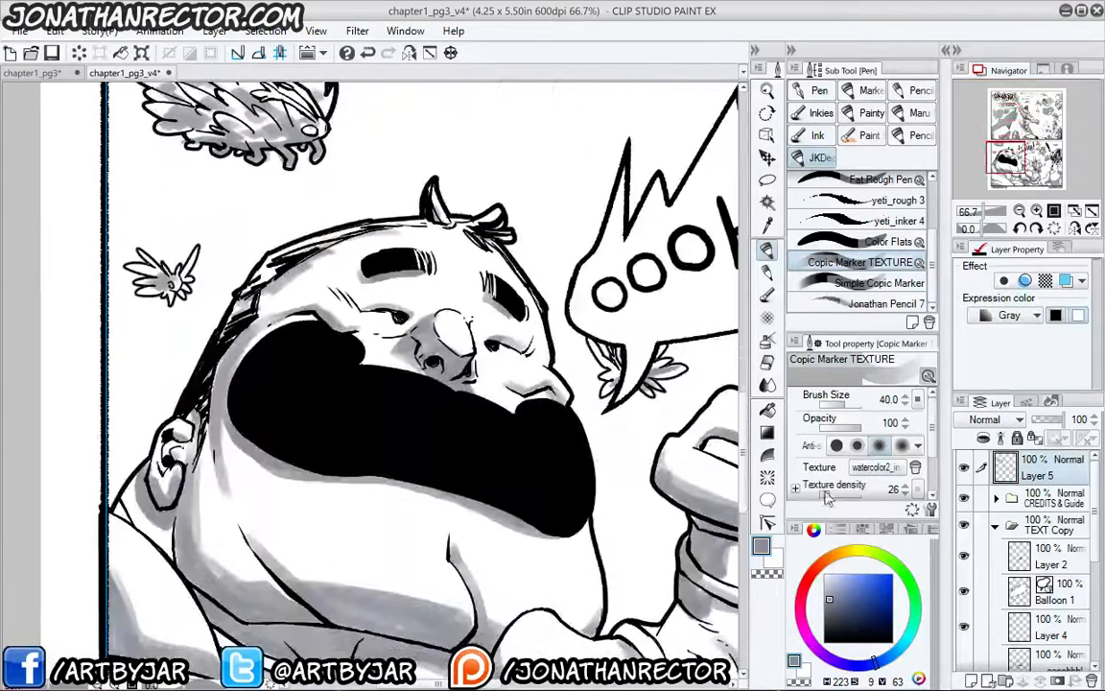
- Open the comic page file chapter1_pg2_v3 from the 9Colours folder
{"action": "left_click", "coordinate": [31, 52]}
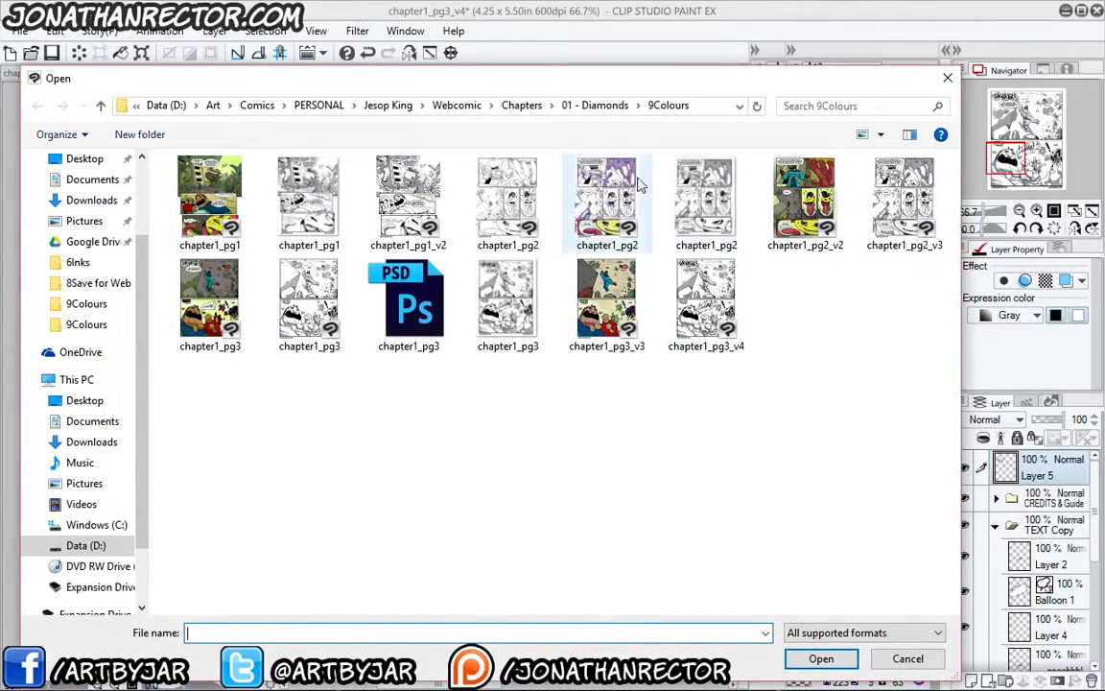
{"action": "left_click", "coordinate": [903, 197]}
{"action": "left_click", "coordinate": [820, 660]}
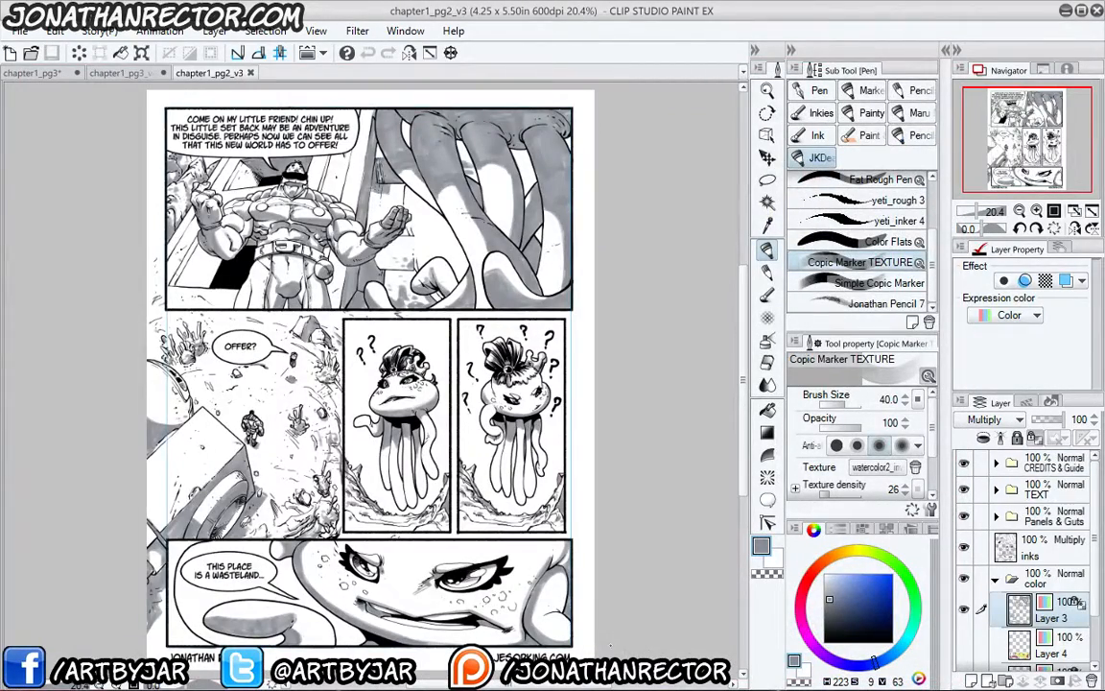
- Hide the existing shading on Layer 3 and add a new layer above it for re-toning the first panel
{"action": "scroll", "coordinate": [331, 534], "scroll_direction": "up", "scroll_amount": 4}
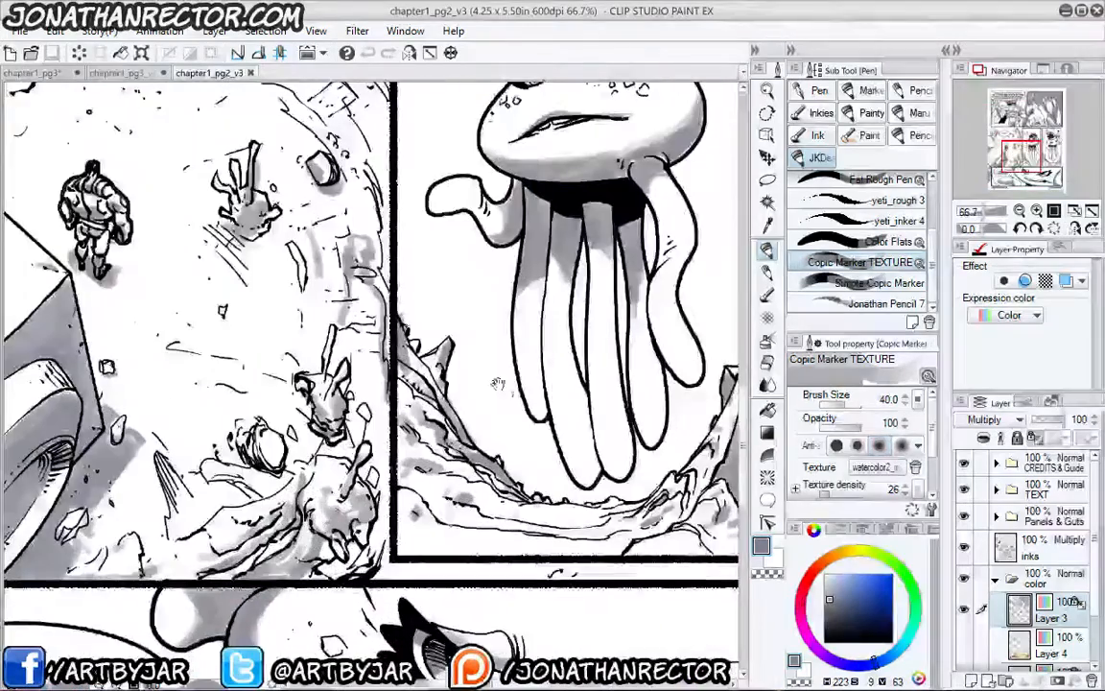
{"action": "left_click_drag", "start_coordinate": [496, 382], "coordinate": [438, 647]}
{"action": "left_click_drag", "start_coordinate": [208, 479], "coordinate": [219, 462]}
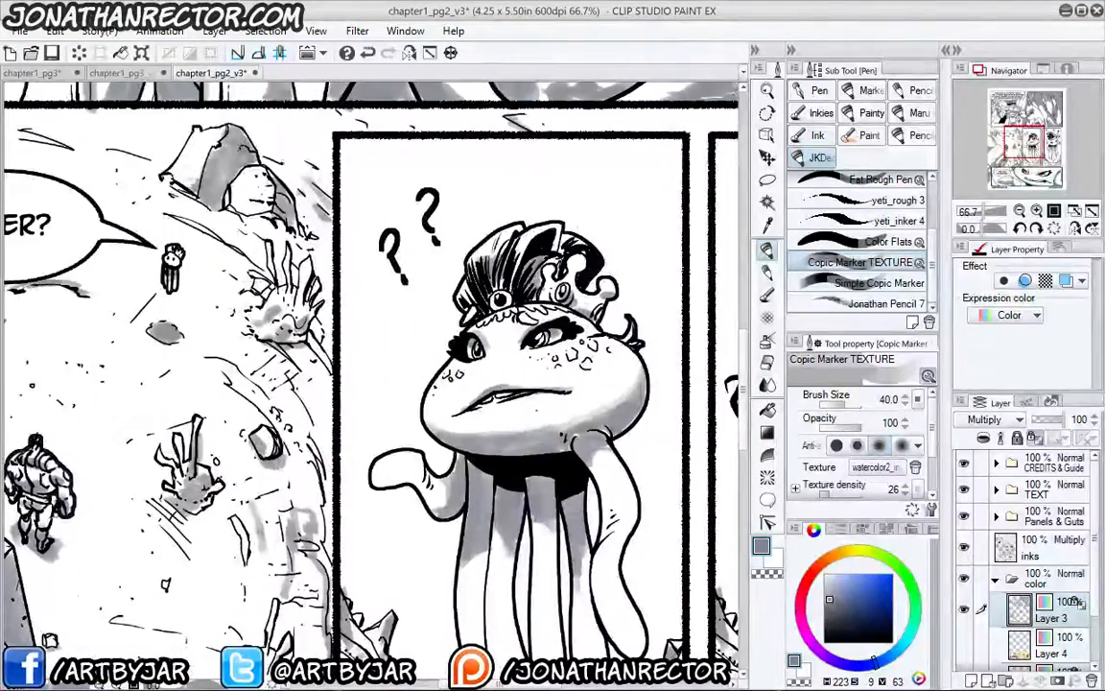
{"action": "left_click_drag", "start_coordinate": [132, 223], "coordinate": [295, 611]}
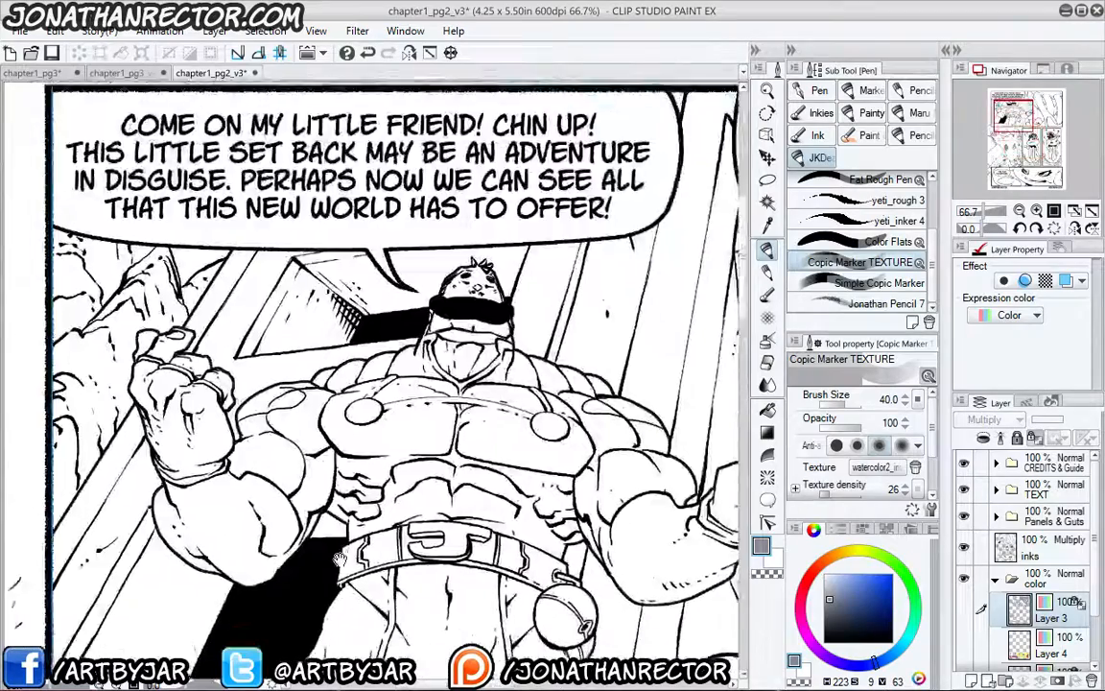
{"action": "scroll", "coordinate": [370, 355], "scroll_direction": "down", "scroll_amount": 2}
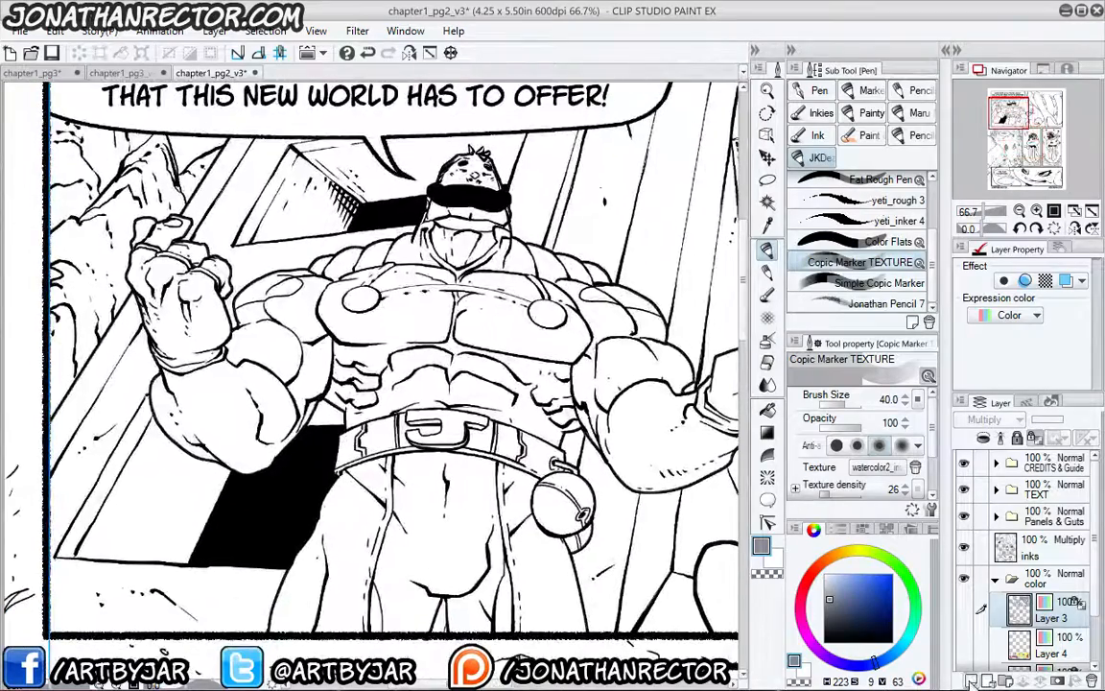
{"action": "left_click", "coordinate": [1012, 315]}
{"action": "left_click", "coordinate": [1007, 343]}
{"action": "scroll", "coordinate": [249, 432], "scroll_direction": "up", "scroll_amount": 2}
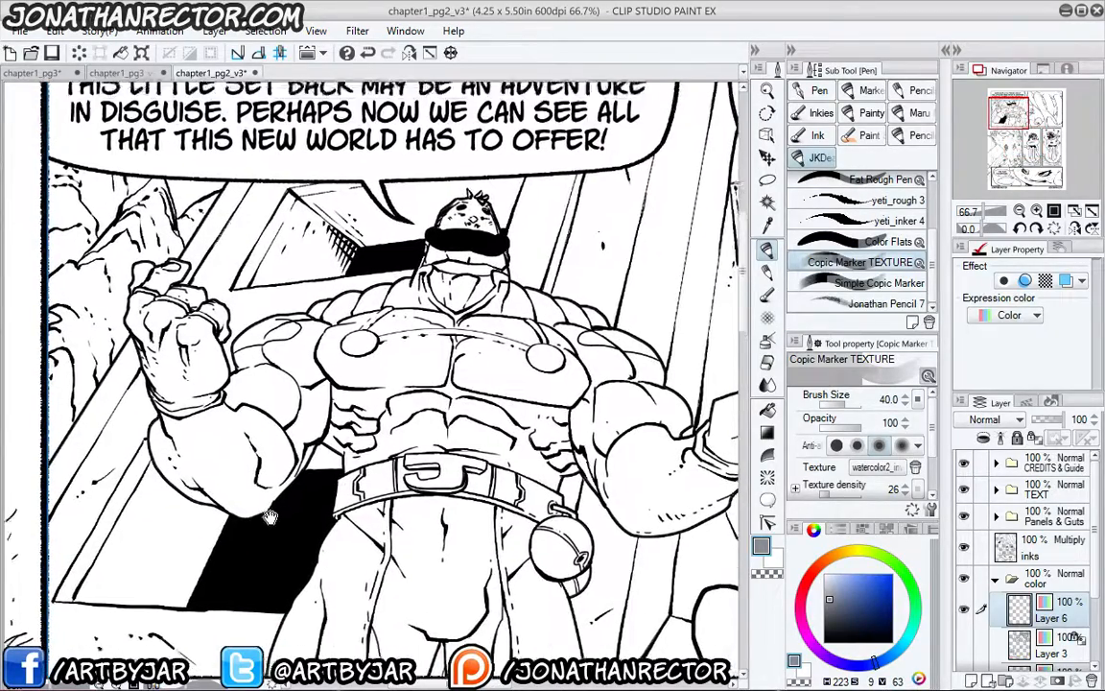
- Hide the palettes and paint grey shadows along the lower edges of the muscular man's chest with the Copic Marker TEXTURE brush
{"action": "key", "text": "Tab"}
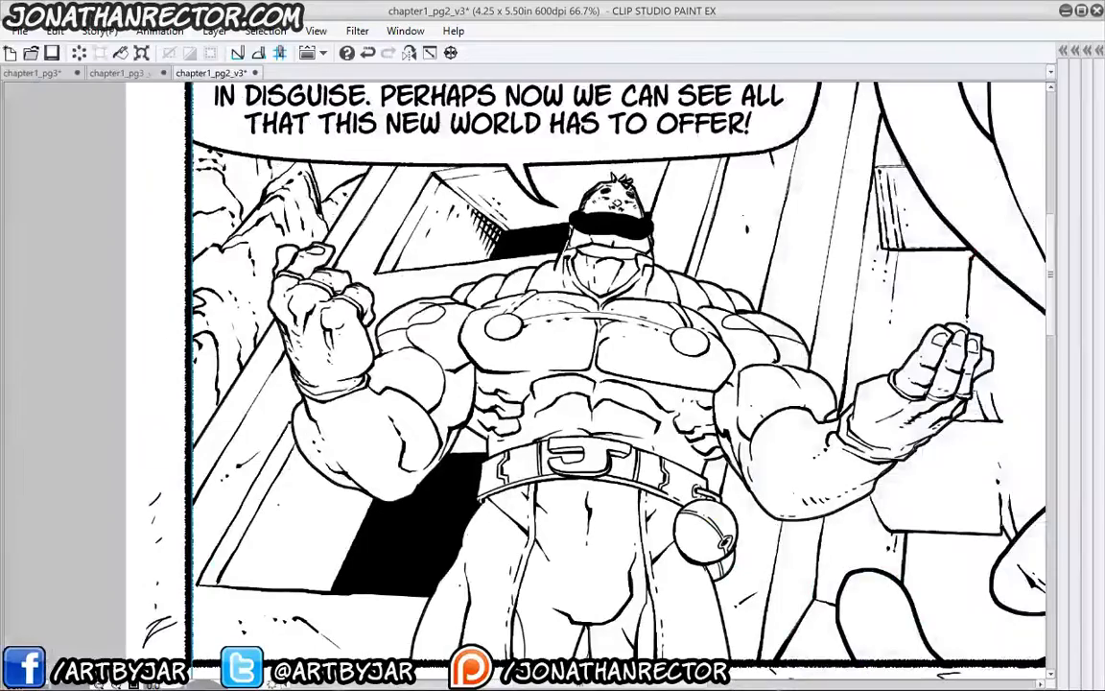
{"action": "left_click_drag", "start_coordinate": [532, 425], "coordinate": [397, 453]}
{"action": "scroll", "coordinate": [305, 411], "scroll_direction": "up", "scroll_amount": 1}
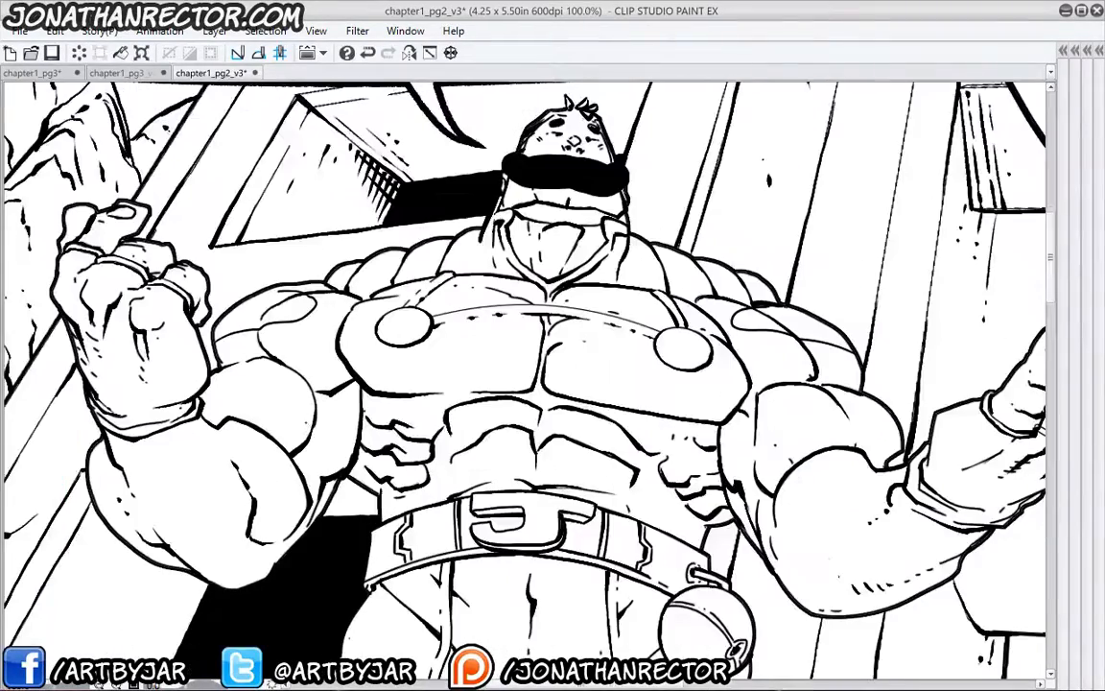
{"action": "mouse_move", "coordinate": [386, 388]}
{"action": "left_mouse_down"}
{"action": "mouse_move", "coordinate": [385, 400]}
{"action": "mouse_move", "coordinate": [526, 394]}
{"action": "mouse_move", "coordinate": [380, 399]}
{"action": "mouse_move", "coordinate": [317, 331]}
{"action": "left_mouse_up"}
{"action": "left_click_drag", "start_coordinate": [371, 389], "coordinate": [528, 394]}
{"action": "mouse_move", "coordinate": [550, 393]}
{"action": "left_mouse_down"}
{"action": "mouse_move", "coordinate": [715, 425]}
{"action": "mouse_move", "coordinate": [562, 399]}
{"action": "left_mouse_up"}
{"action": "left_click_drag", "start_coordinate": [284, 481], "coordinate": [286, 450]}
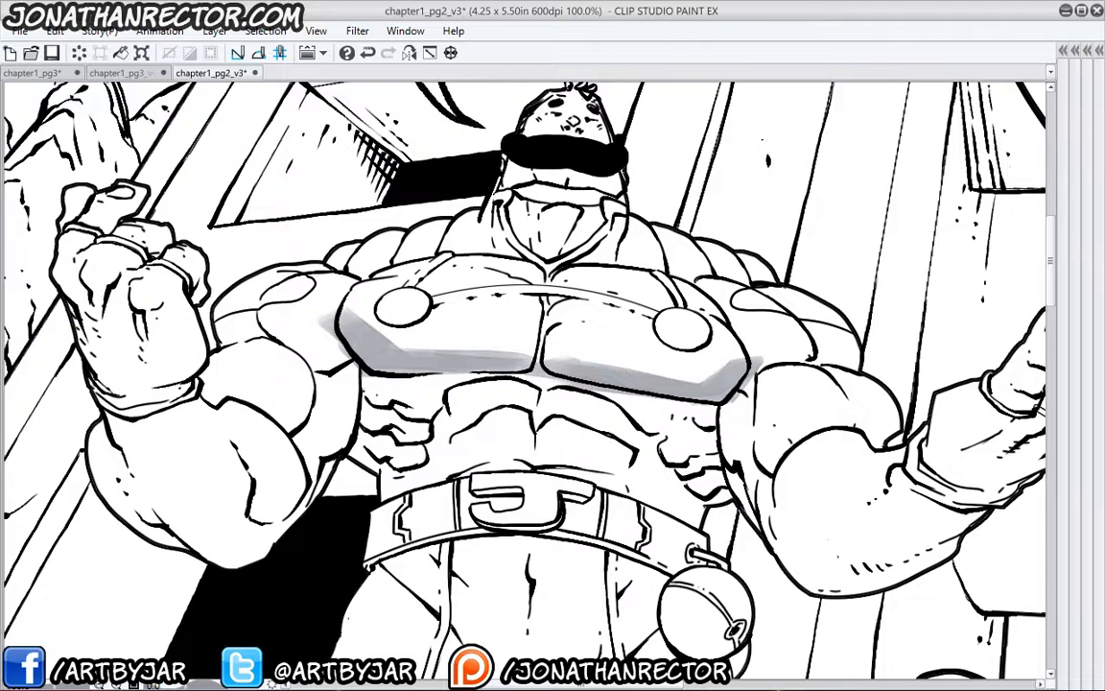
- Paint grey shadows over the ribs and inner upper arm on the raised-fist side of the man
{"action": "mouse_move", "coordinate": [369, 386]}
{"action": "left_mouse_down"}
{"action": "mouse_move", "coordinate": [422, 408]}
{"action": "mouse_move", "coordinate": [460, 376]}
{"action": "left_mouse_up"}
{"action": "mouse_move", "coordinate": [369, 379]}
{"action": "left_mouse_down"}
{"action": "mouse_move", "coordinate": [369, 406]}
{"action": "mouse_move", "coordinate": [424, 435]}
{"action": "mouse_move", "coordinate": [362, 403]}
{"action": "left_mouse_up"}
{"action": "mouse_move", "coordinate": [422, 436]}
{"action": "left_mouse_down"}
{"action": "mouse_move", "coordinate": [407, 465]}
{"action": "mouse_move", "coordinate": [371, 438]}
{"action": "left_mouse_up"}
{"action": "mouse_move", "coordinate": [329, 371]}
{"action": "left_mouse_down"}
{"action": "mouse_move", "coordinate": [566, 319]}
{"action": "mouse_move", "coordinate": [509, 274]}
{"action": "mouse_move", "coordinate": [562, 296]}
{"action": "mouse_move", "coordinate": [566, 401]}
{"action": "left_mouse_up"}
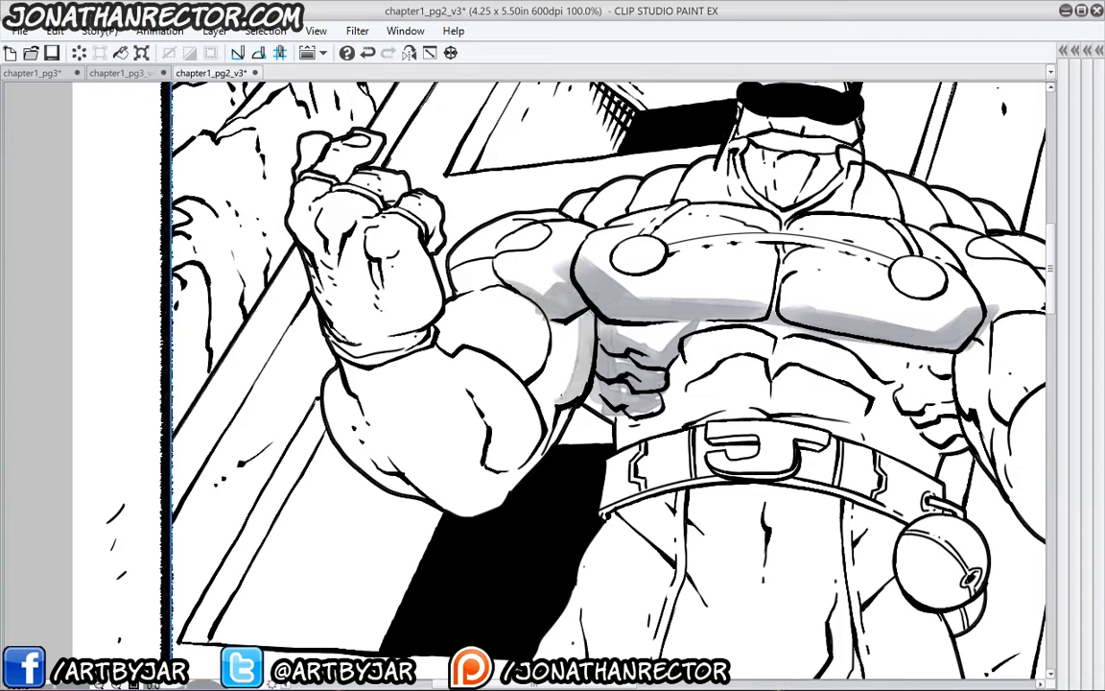
- Shade the underside and outer edge of the raised-fist forearm with overlapping grey marker strokes
{"action": "mouse_move", "coordinate": [589, 324]}
{"action": "left_mouse_down"}
{"action": "mouse_move", "coordinate": [548, 391]}
{"action": "mouse_move", "coordinate": [553, 443]}
{"action": "mouse_move", "coordinate": [483, 492]}
{"action": "mouse_move", "coordinate": [501, 434]}
{"action": "mouse_move", "coordinate": [469, 385]}
{"action": "left_mouse_up"}
{"action": "mouse_move", "coordinate": [499, 493]}
{"action": "left_mouse_down"}
{"action": "mouse_move", "coordinate": [464, 495]}
{"action": "mouse_move", "coordinate": [428, 469]}
{"action": "mouse_move", "coordinate": [381, 397]}
{"action": "left_mouse_up"}
{"action": "left_click_drag", "start_coordinate": [392, 385], "coordinate": [436, 355]}
{"action": "mouse_move", "coordinate": [386, 319]}
{"action": "left_mouse_down"}
{"action": "mouse_move", "coordinate": [318, 353]}
{"action": "mouse_move", "coordinate": [403, 445]}
{"action": "left_mouse_up"}
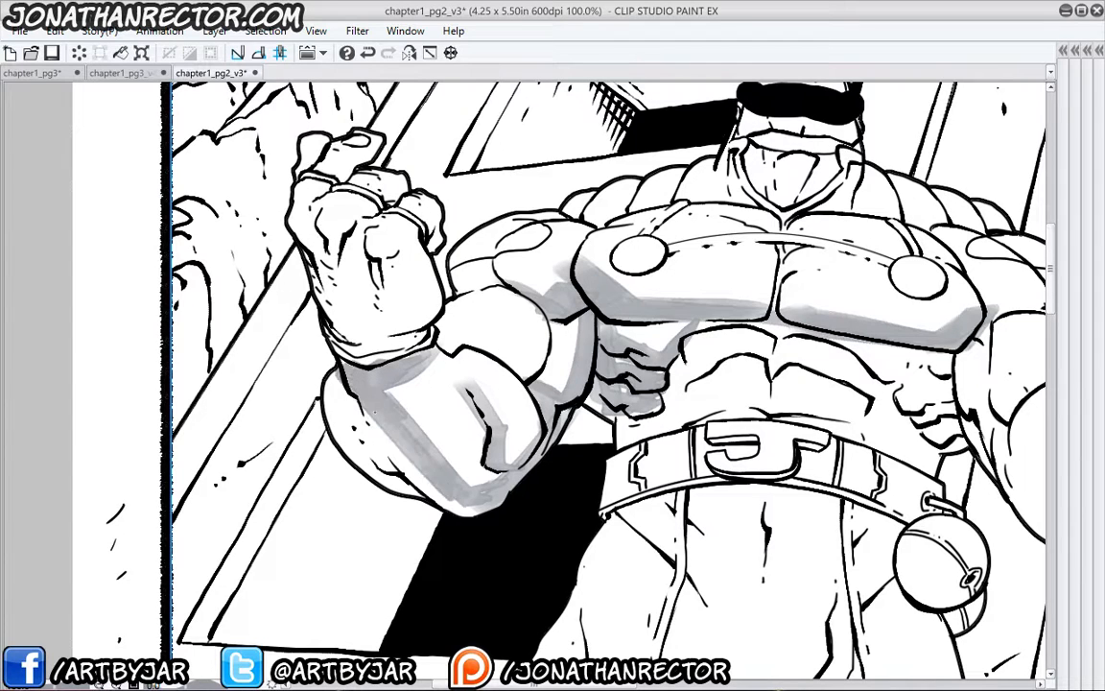
{"action": "mouse_move", "coordinate": [394, 365]}
{"action": "left_mouse_down"}
{"action": "mouse_move", "coordinate": [316, 437]}
{"action": "mouse_move", "coordinate": [428, 495]}
{"action": "left_mouse_up"}
{"action": "mouse_move", "coordinate": [386, 474]}
{"action": "left_mouse_down"}
{"action": "mouse_move", "coordinate": [341, 384]}
{"action": "mouse_move", "coordinate": [329, 428]}
{"action": "mouse_move", "coordinate": [472, 512]}
{"action": "mouse_move", "coordinate": [497, 507]}
{"action": "left_mouse_up"}
{"action": "left_click_drag", "start_coordinate": [348, 413], "coordinate": [296, 508]}
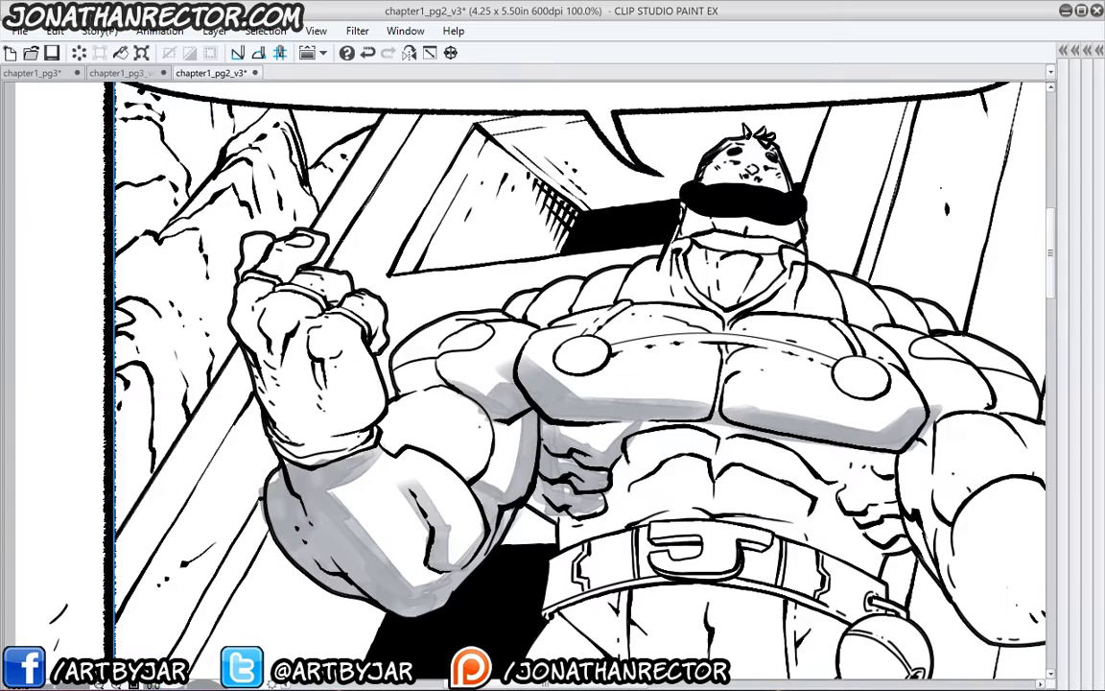
- Paint grey shadows on the biceps and shoulder of the raised-fist arm
{"action": "mouse_move", "coordinate": [462, 410]}
{"action": "left_mouse_down"}
{"action": "mouse_move", "coordinate": [474, 470]}
{"action": "mouse_move", "coordinate": [406, 439]}
{"action": "mouse_move", "coordinate": [391, 444]}
{"action": "left_mouse_up"}
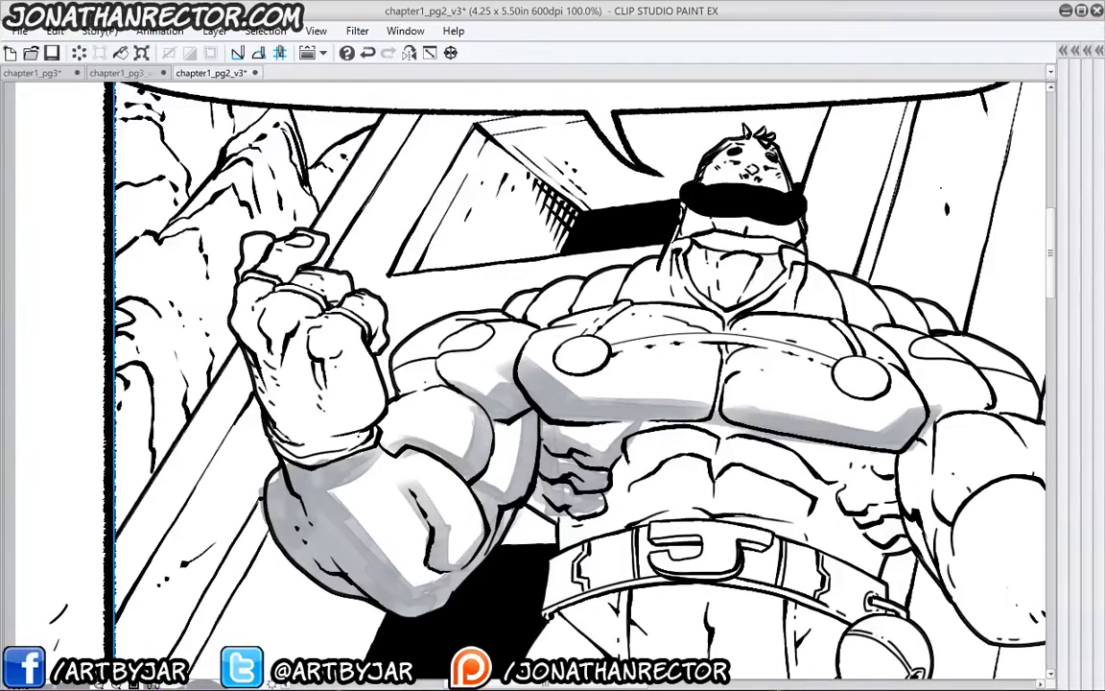
{"action": "mouse_move", "coordinate": [399, 341]}
{"action": "left_mouse_down"}
{"action": "mouse_move", "coordinate": [361, 353]}
{"action": "mouse_move", "coordinate": [406, 326]}
{"action": "mouse_move", "coordinate": [408, 305]}
{"action": "left_mouse_up"}
{"action": "mouse_move", "coordinate": [364, 351]}
{"action": "left_mouse_down"}
{"action": "mouse_move", "coordinate": [424, 301]}
{"action": "mouse_move", "coordinate": [451, 341]}
{"action": "left_mouse_up"}
{"action": "left_click_drag", "start_coordinate": [483, 303], "coordinate": [451, 343]}
{"action": "left_click_drag", "start_coordinate": [444, 352], "coordinate": [413, 358]}
{"action": "left_click_drag", "start_coordinate": [594, 403], "coordinate": [355, 378]}
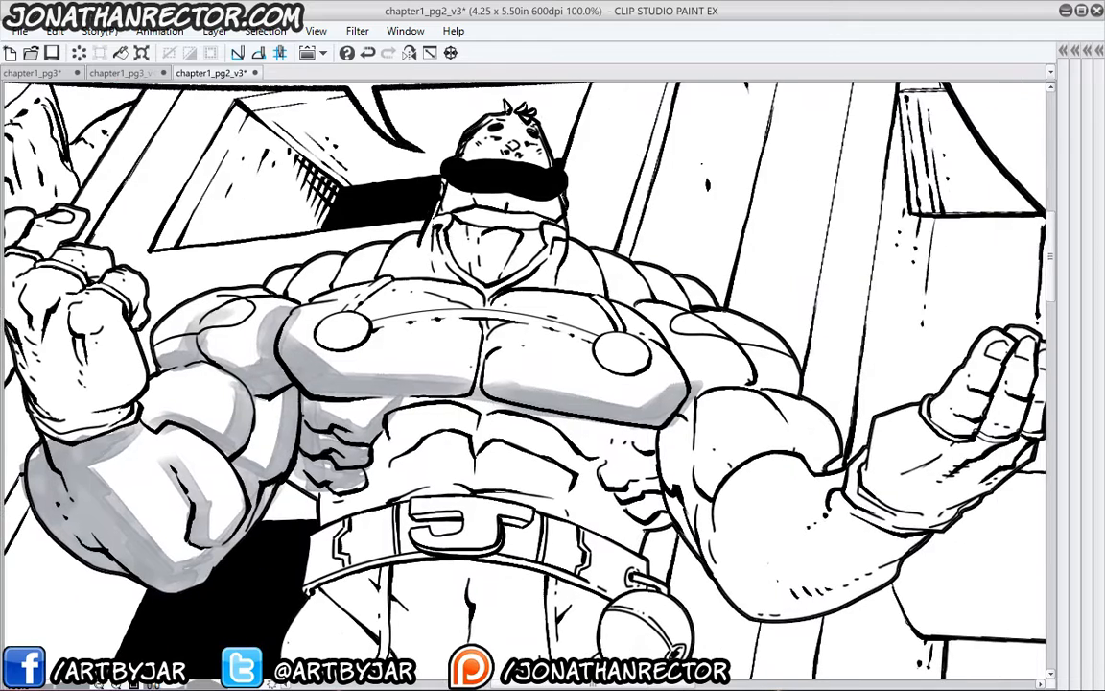
- Add grey tone across the upper chest and down the dividing line between the chest muscles
{"action": "mouse_move", "coordinate": [468, 377]}
{"action": "left_mouse_down"}
{"action": "mouse_move", "coordinate": [462, 339]}
{"action": "mouse_move", "coordinate": [364, 324]}
{"action": "left_mouse_up"}
{"action": "left_click_drag", "start_coordinate": [487, 353], "coordinate": [573, 349]}
{"action": "mouse_move", "coordinate": [492, 335]}
{"action": "left_mouse_down"}
{"action": "mouse_move", "coordinate": [522, 307]}
{"action": "mouse_move", "coordinate": [571, 307]}
{"action": "mouse_move", "coordinate": [456, 296]}
{"action": "left_mouse_up"}
{"action": "left_click_drag", "start_coordinate": [443, 223], "coordinate": [452, 316]}
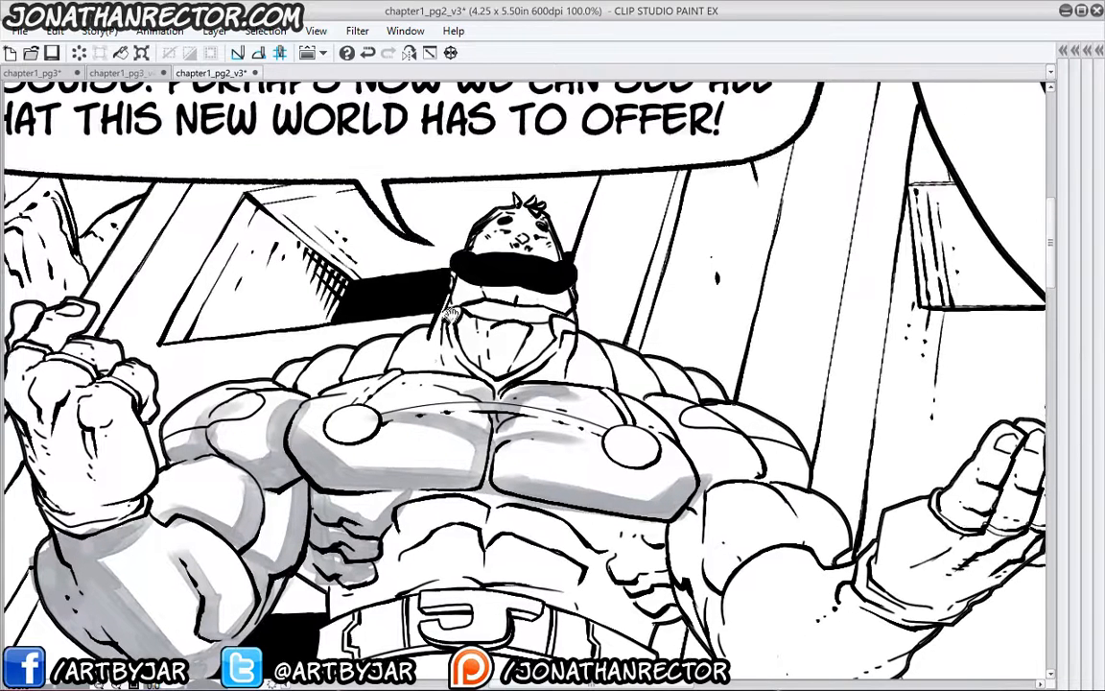
- Fill the man's neck and the area beneath his mustache with grey shadow
{"action": "mouse_move", "coordinate": [570, 320]}
{"action": "left_mouse_down"}
{"action": "mouse_move", "coordinate": [474, 310]}
{"action": "mouse_move", "coordinate": [534, 345]}
{"action": "mouse_move", "coordinate": [490, 344]}
{"action": "left_mouse_up"}
{"action": "mouse_move", "coordinate": [545, 347]}
{"action": "left_mouse_down"}
{"action": "mouse_move", "coordinate": [478, 353]}
{"action": "mouse_move", "coordinate": [468, 322]}
{"action": "left_mouse_up"}
{"action": "left_click_drag", "start_coordinate": [566, 301], "coordinate": [460, 287]}
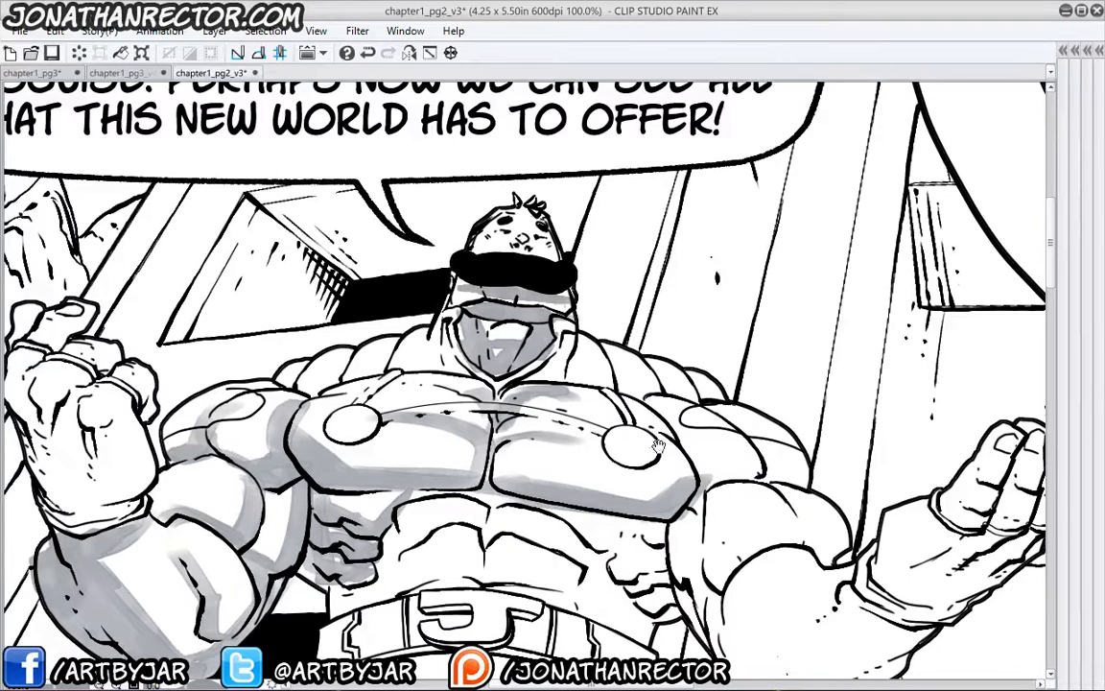
- Paint grey shadows on the fingers, palm and glove cuff of the man's open hand
{"action": "left_click_drag", "start_coordinate": [631, 433], "coordinate": [547, 356]}
{"action": "left_click_drag", "start_coordinate": [939, 374], "coordinate": [808, 529]}
{"action": "mouse_move", "coordinate": [959, 367]}
{"action": "left_mouse_down"}
{"action": "mouse_move", "coordinate": [944, 407]}
{"action": "mouse_move", "coordinate": [839, 525]}
{"action": "left_mouse_up"}
{"action": "left_click_drag", "start_coordinate": [966, 407], "coordinate": [854, 528]}
{"action": "mouse_move", "coordinate": [976, 386]}
{"action": "left_mouse_down"}
{"action": "mouse_move", "coordinate": [955, 450]}
{"action": "mouse_move", "coordinate": [988, 415]}
{"action": "mouse_move", "coordinate": [971, 438]}
{"action": "left_mouse_up"}
{"action": "left_click_drag", "start_coordinate": [938, 472], "coordinate": [842, 533]}
{"action": "mouse_move", "coordinate": [856, 493]}
{"action": "left_mouse_down"}
{"action": "mouse_move", "coordinate": [794, 533]}
{"action": "mouse_move", "coordinate": [854, 543]}
{"action": "left_mouse_up"}
- Shade the underside of the open-hand forearm toward the elbow with overlapping grey strokes
{"action": "mouse_move", "coordinate": [902, 512]}
{"action": "left_mouse_down"}
{"action": "mouse_move", "coordinate": [808, 564]}
{"action": "mouse_move", "coordinate": [793, 594]}
{"action": "left_mouse_up"}
{"action": "mouse_move", "coordinate": [820, 554]}
{"action": "left_mouse_down"}
{"action": "mouse_move", "coordinate": [794, 587]}
{"action": "mouse_move", "coordinate": [744, 616]}
{"action": "left_mouse_up"}
{"action": "mouse_move", "coordinate": [794, 547]}
{"action": "left_mouse_down"}
{"action": "mouse_move", "coordinate": [721, 608]}
{"action": "mouse_move", "coordinate": [741, 568]}
{"action": "left_mouse_up"}
{"action": "left_click_drag", "start_coordinate": [767, 507], "coordinate": [730, 542]}
{"action": "mouse_move", "coordinate": [654, 576]}
{"action": "left_mouse_down"}
{"action": "mouse_move", "coordinate": [739, 574]}
{"action": "mouse_move", "coordinate": [715, 603]}
{"action": "left_mouse_up"}
{"action": "mouse_move", "coordinate": [825, 593]}
{"action": "left_mouse_down"}
{"action": "mouse_move", "coordinate": [727, 618]}
{"action": "mouse_move", "coordinate": [662, 599]}
{"action": "left_mouse_up"}
{"action": "mouse_move", "coordinate": [656, 589]}
{"action": "left_mouse_down"}
{"action": "mouse_move", "coordinate": [699, 616]}
{"action": "mouse_move", "coordinate": [693, 629]}
{"action": "left_mouse_up"}
{"action": "left_click_drag", "start_coordinate": [678, 587], "coordinate": [723, 589]}
{"action": "mouse_move", "coordinate": [689, 591]}
{"action": "left_mouse_down"}
{"action": "mouse_move", "coordinate": [736, 595]}
{"action": "mouse_move", "coordinate": [643, 583]}
{"action": "left_mouse_up"}
- Paint grey shadows on the upper arm and shoulder of the open-hand arm
{"action": "mouse_move", "coordinate": [657, 579]}
{"action": "left_mouse_down"}
{"action": "mouse_move", "coordinate": [632, 559]}
{"action": "mouse_move", "coordinate": [627, 515]}
{"action": "left_mouse_up"}
{"action": "mouse_move", "coordinate": [716, 463]}
{"action": "left_mouse_down"}
{"action": "mouse_move", "coordinate": [633, 508]}
{"action": "mouse_move", "coordinate": [645, 495]}
{"action": "left_mouse_up"}
{"action": "left_click_drag", "start_coordinate": [632, 419], "coordinate": [639, 500]}
{"action": "left_click_drag", "start_coordinate": [577, 376], "coordinate": [543, 457]}
{"action": "left_click_drag", "start_coordinate": [555, 397], "coordinate": [533, 504]}
{"action": "left_click_drag", "start_coordinate": [642, 355], "coordinate": [580, 363]}
{"action": "mouse_move", "coordinate": [614, 297]}
{"action": "left_mouse_down"}
{"action": "mouse_move", "coordinate": [571, 357]}
{"action": "mouse_move", "coordinate": [523, 299]}
{"action": "left_mouse_up"}
{"action": "left_click_drag", "start_coordinate": [549, 345], "coordinate": [492, 289]}
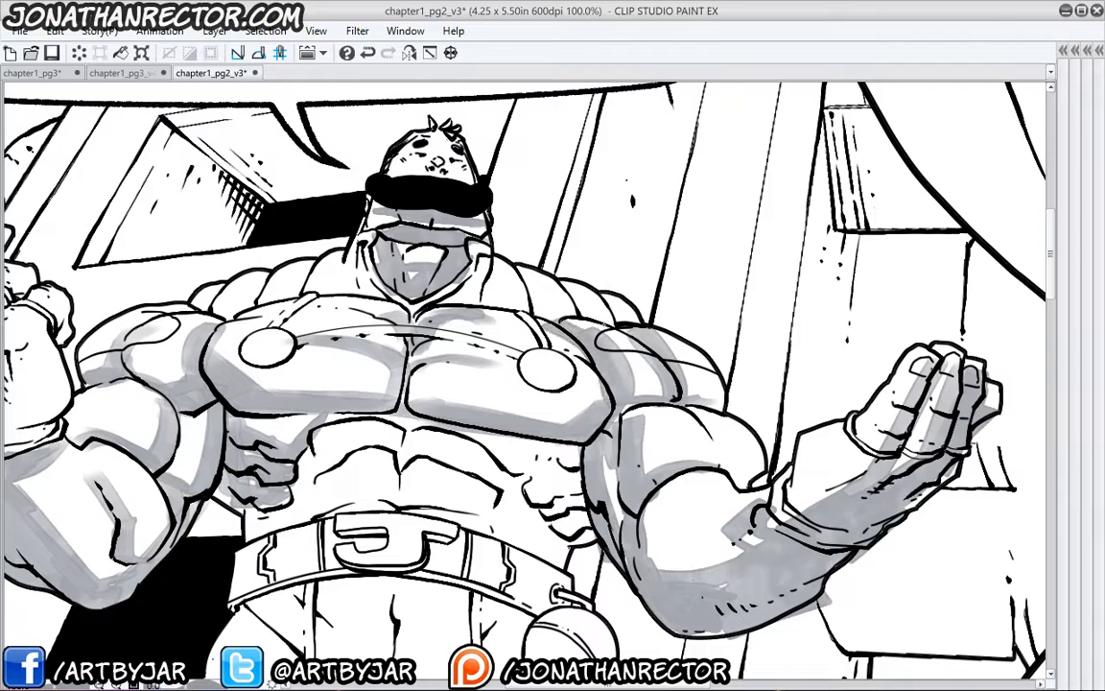
- Shade the neck and upper back muscles on the open-hand side with grey
{"action": "left_click_drag", "start_coordinate": [572, 294], "coordinate": [428, 259]}
{"action": "left_click_drag", "start_coordinate": [529, 305], "coordinate": [472, 293]}
{"action": "left_click_drag", "start_coordinate": [476, 302], "coordinate": [497, 262]}
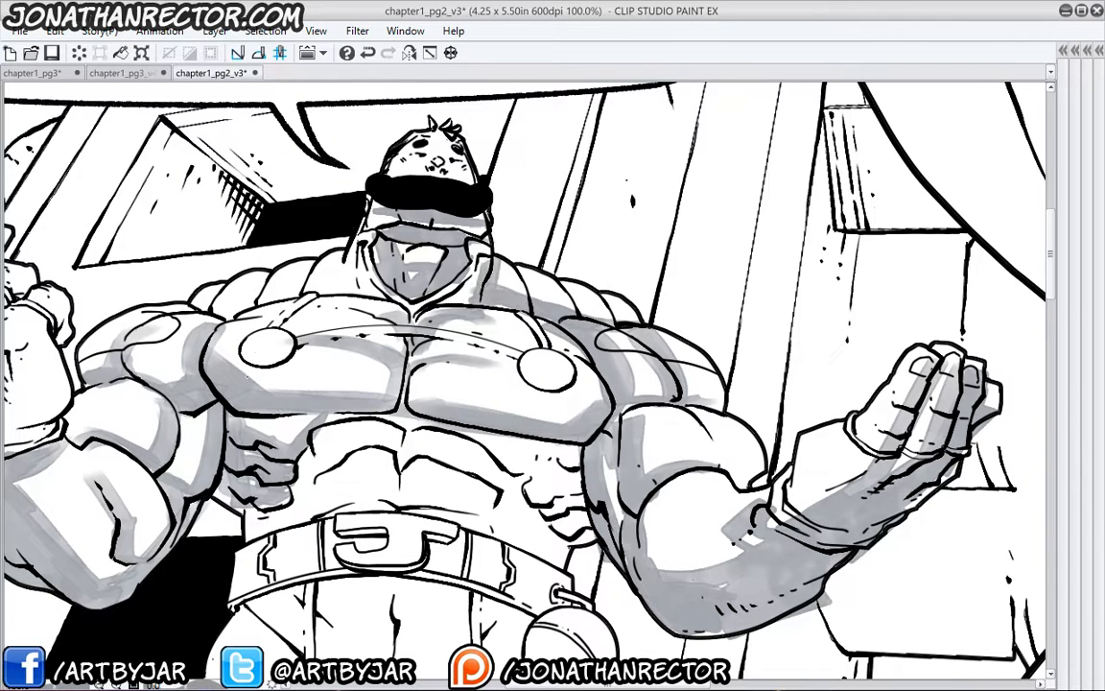
- Paint grey shadows on each upper back muscle bulge between the neck and the raised-fist shoulder
{"action": "left_click_drag", "start_coordinate": [229, 298], "coordinate": [199, 317]}
{"action": "left_click_drag", "start_coordinate": [249, 299], "coordinate": [198, 317]}
{"action": "left_click_drag", "start_coordinate": [219, 278], "coordinate": [305, 257]}
{"action": "mouse_move", "coordinate": [257, 271]}
{"action": "left_mouse_down"}
{"action": "mouse_move", "coordinate": [323, 255]}
{"action": "mouse_move", "coordinate": [321, 224]}
{"action": "left_mouse_up"}
{"action": "mouse_move", "coordinate": [316, 271]}
{"action": "left_mouse_down"}
{"action": "mouse_move", "coordinate": [349, 247]}
{"action": "mouse_move", "coordinate": [339, 258]}
{"action": "left_mouse_up"}
{"action": "left_click_drag", "start_coordinate": [202, 281], "coordinate": [259, 258]}
{"action": "left_click_drag", "start_coordinate": [266, 255], "coordinate": [288, 235]}
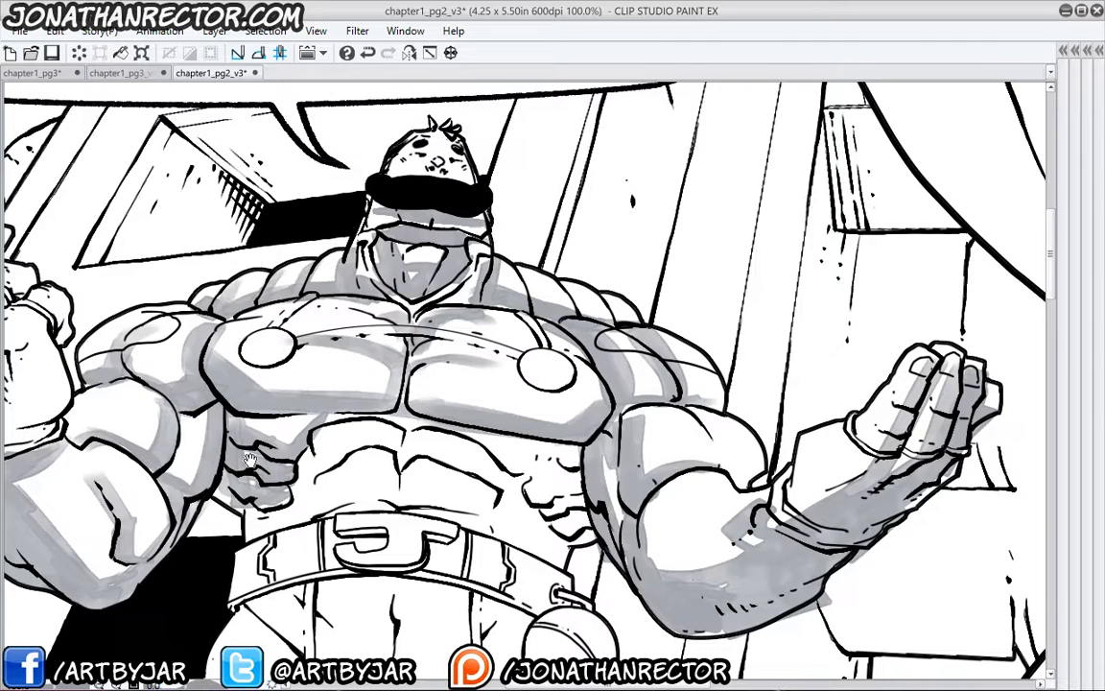
- Paint grey shadows beneath the chest, around the abdominal muscles and over the ribs on the open-hand side
{"action": "left_click_drag", "start_coordinate": [274, 377], "coordinate": [346, 323]}
{"action": "mouse_move", "coordinate": [422, 331]}
{"action": "left_mouse_down"}
{"action": "mouse_move", "coordinate": [532, 381]}
{"action": "mouse_move", "coordinate": [575, 365]}
{"action": "mouse_move", "coordinate": [580, 388]}
{"action": "mouse_move", "coordinate": [542, 411]}
{"action": "mouse_move", "coordinate": [595, 439]}
{"action": "left_mouse_up"}
{"action": "left_click_drag", "start_coordinate": [528, 370], "coordinate": [513, 436]}
{"action": "mouse_move", "coordinate": [530, 393]}
{"action": "left_mouse_down"}
{"action": "mouse_move", "coordinate": [513, 437]}
{"action": "mouse_move", "coordinate": [571, 453]}
{"action": "mouse_move", "coordinate": [509, 465]}
{"action": "left_mouse_up"}
{"action": "left_click_drag", "start_coordinate": [503, 369], "coordinate": [437, 394]}
{"action": "mouse_move", "coordinate": [509, 346]}
{"action": "left_mouse_down"}
{"action": "mouse_move", "coordinate": [449, 379]}
{"action": "mouse_move", "coordinate": [407, 357]}
{"action": "mouse_move", "coordinate": [340, 372]}
{"action": "left_mouse_up"}
{"action": "mouse_move", "coordinate": [364, 362]}
{"action": "left_mouse_down"}
{"action": "mouse_move", "coordinate": [334, 398]}
{"action": "mouse_move", "coordinate": [353, 418]}
{"action": "mouse_move", "coordinate": [287, 437]}
{"action": "left_mouse_up"}
{"action": "left_click_drag", "start_coordinate": [280, 384], "coordinate": [258, 403]}
{"action": "left_click_drag", "start_coordinate": [276, 474], "coordinate": [321, 511]}
- Shade the raised fist's fingers, glove and cuff with grey marker strokes
{"action": "scroll", "coordinate": [321, 510], "scroll_direction": "down", "scroll_amount": 3}
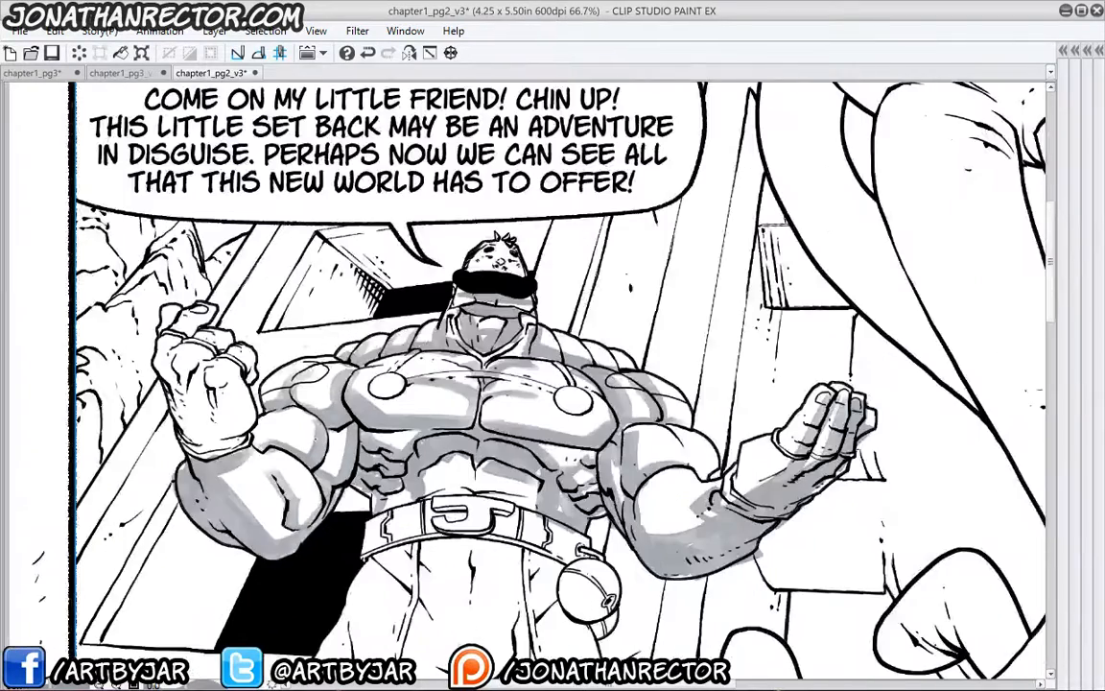
{"action": "scroll", "coordinate": [322, 427], "scroll_direction": "up", "scroll_amount": 1}
{"action": "mouse_move", "coordinate": [217, 373]}
{"action": "left_mouse_down"}
{"action": "mouse_move", "coordinate": [222, 442]}
{"action": "mouse_move", "coordinate": [209, 448]}
{"action": "left_mouse_up"}
{"action": "mouse_move", "coordinate": [178, 363]}
{"action": "left_mouse_down"}
{"action": "mouse_move", "coordinate": [189, 446]}
{"action": "mouse_move", "coordinate": [163, 315]}
{"action": "mouse_move", "coordinate": [227, 344]}
{"action": "mouse_move", "coordinate": [198, 397]}
{"action": "mouse_move", "coordinate": [171, 408]}
{"action": "left_mouse_up"}
{"action": "left_click_drag", "start_coordinate": [249, 424], "coordinate": [223, 446]}
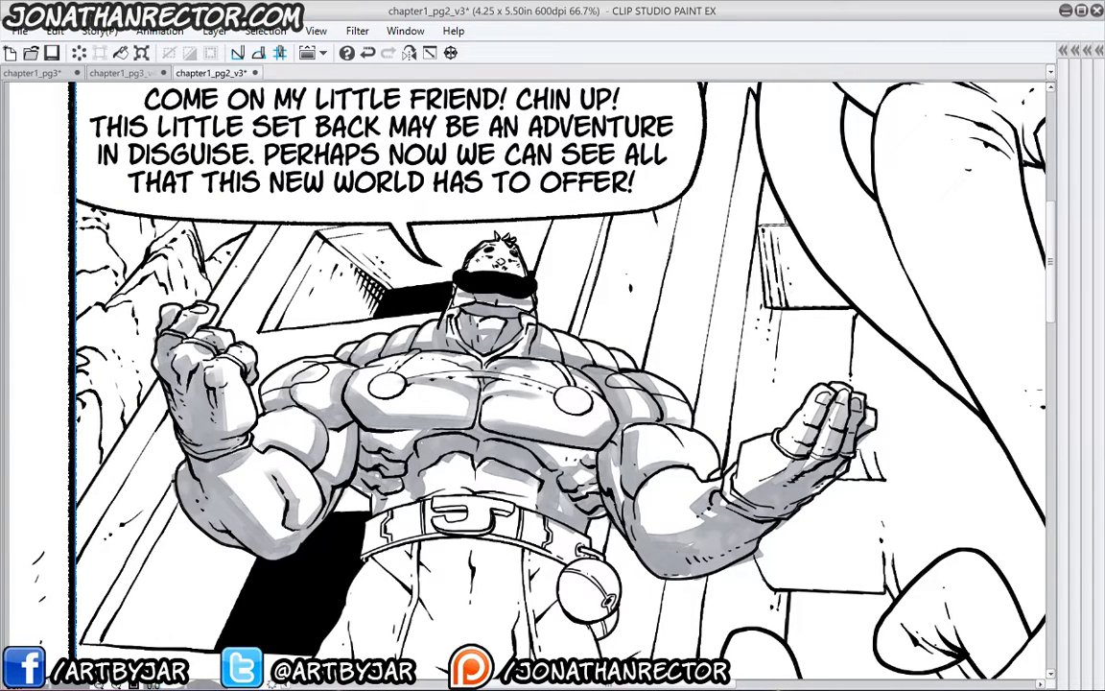
- Touch up the grey tones on the raised-fist biceps, the chest and the side of the waist
{"action": "left_click_drag", "start_coordinate": [320, 439], "coordinate": [337, 459]}
{"action": "left_click_drag", "start_coordinate": [380, 381], "coordinate": [336, 386]}
{"action": "left_click_drag", "start_coordinate": [369, 490], "coordinate": [376, 508]}
{"action": "left_click_drag", "start_coordinate": [530, 410], "coordinate": [534, 439]}
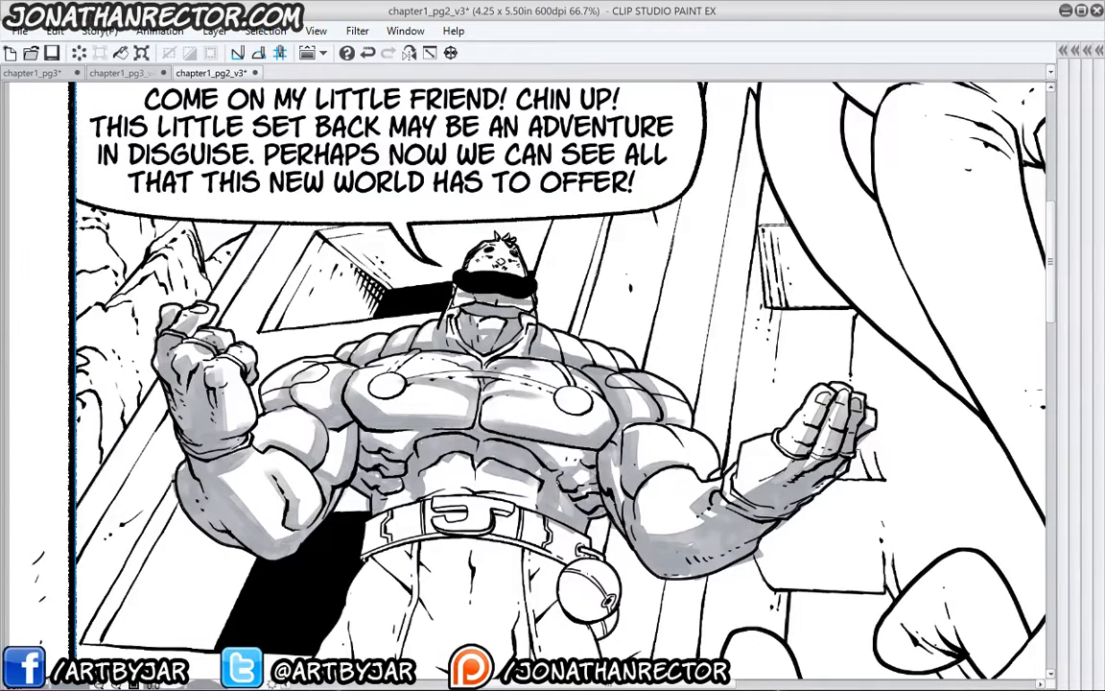
- Paint grey shadows on the belt, the round pouch, and the man's trunks and thighs
{"action": "left_click_drag", "start_coordinate": [373, 497], "coordinate": [412, 374]}
{"action": "mouse_move", "coordinate": [614, 442]}
{"action": "left_mouse_down"}
{"action": "mouse_move", "coordinate": [530, 420]}
{"action": "mouse_move", "coordinate": [407, 434]}
{"action": "mouse_move", "coordinate": [422, 413]}
{"action": "mouse_move", "coordinate": [464, 396]}
{"action": "mouse_move", "coordinate": [421, 421]}
{"action": "left_mouse_up"}
{"action": "left_click_drag", "start_coordinate": [537, 394], "coordinate": [581, 411]}
{"action": "mouse_move", "coordinate": [626, 493]}
{"action": "left_mouse_down"}
{"action": "mouse_move", "coordinate": [614, 476]}
{"action": "mouse_move", "coordinate": [653, 462]}
{"action": "mouse_move", "coordinate": [629, 475]}
{"action": "left_mouse_up"}
{"action": "mouse_move", "coordinate": [637, 510]}
{"action": "left_mouse_down"}
{"action": "mouse_move", "coordinate": [653, 499]}
{"action": "mouse_move", "coordinate": [641, 514]}
{"action": "mouse_move", "coordinate": [619, 507]}
{"action": "left_mouse_up"}
{"action": "mouse_move", "coordinate": [551, 451]}
{"action": "left_mouse_down"}
{"action": "mouse_move", "coordinate": [577, 537]}
{"action": "mouse_move", "coordinate": [510, 527]}
{"action": "mouse_move", "coordinate": [547, 541]}
{"action": "mouse_move", "coordinate": [512, 556]}
{"action": "mouse_move", "coordinate": [484, 547]}
{"action": "mouse_move", "coordinate": [512, 533]}
{"action": "left_mouse_up"}
{"action": "mouse_move", "coordinate": [554, 498]}
{"action": "left_mouse_down"}
{"action": "mouse_move", "coordinate": [521, 503]}
{"action": "mouse_move", "coordinate": [489, 486]}
{"action": "left_mouse_up"}
{"action": "mouse_move", "coordinate": [556, 467]}
{"action": "left_mouse_down"}
{"action": "mouse_move", "coordinate": [467, 459]}
{"action": "mouse_move", "coordinate": [506, 451]}
{"action": "left_mouse_up"}
{"action": "left_click_drag", "start_coordinate": [554, 442], "coordinate": [521, 445]}
{"action": "mouse_move", "coordinate": [562, 537]}
{"action": "left_mouse_down"}
{"action": "mouse_move", "coordinate": [553, 589]}
{"action": "mouse_move", "coordinate": [501, 566]}
{"action": "mouse_move", "coordinate": [479, 591]}
{"action": "left_mouse_up"}
{"action": "mouse_move", "coordinate": [434, 497]}
{"action": "left_mouse_down"}
{"action": "mouse_move", "coordinate": [402, 537]}
{"action": "mouse_move", "coordinate": [379, 389]}
{"action": "mouse_move", "coordinate": [527, 393]}
{"action": "mouse_move", "coordinate": [522, 404]}
{"action": "mouse_move", "coordinate": [491, 407]}
{"action": "mouse_move", "coordinate": [408, 382]}
{"action": "left_mouse_up"}
{"action": "left_click_drag", "start_coordinate": [472, 449], "coordinate": [420, 437]}
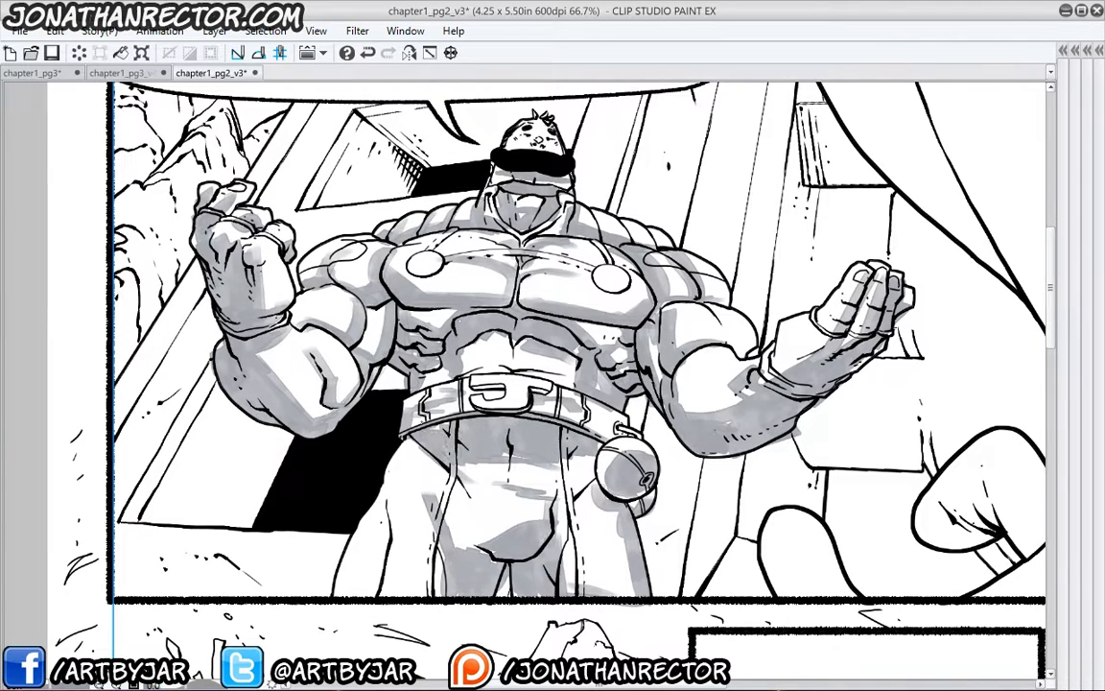
- Add grey shading to the belt buckle and touch up the center of the chest
{"action": "mouse_move", "coordinate": [550, 387]}
{"action": "left_mouse_down"}
{"action": "mouse_move", "coordinate": [475, 393]}
{"action": "mouse_move", "coordinate": [499, 386]}
{"action": "mouse_move", "coordinate": [520, 401]}
{"action": "mouse_move", "coordinate": [539, 386]}
{"action": "mouse_move", "coordinate": [505, 383]}
{"action": "left_mouse_up"}
{"action": "left_click_drag", "start_coordinate": [451, 345], "coordinate": [431, 344]}
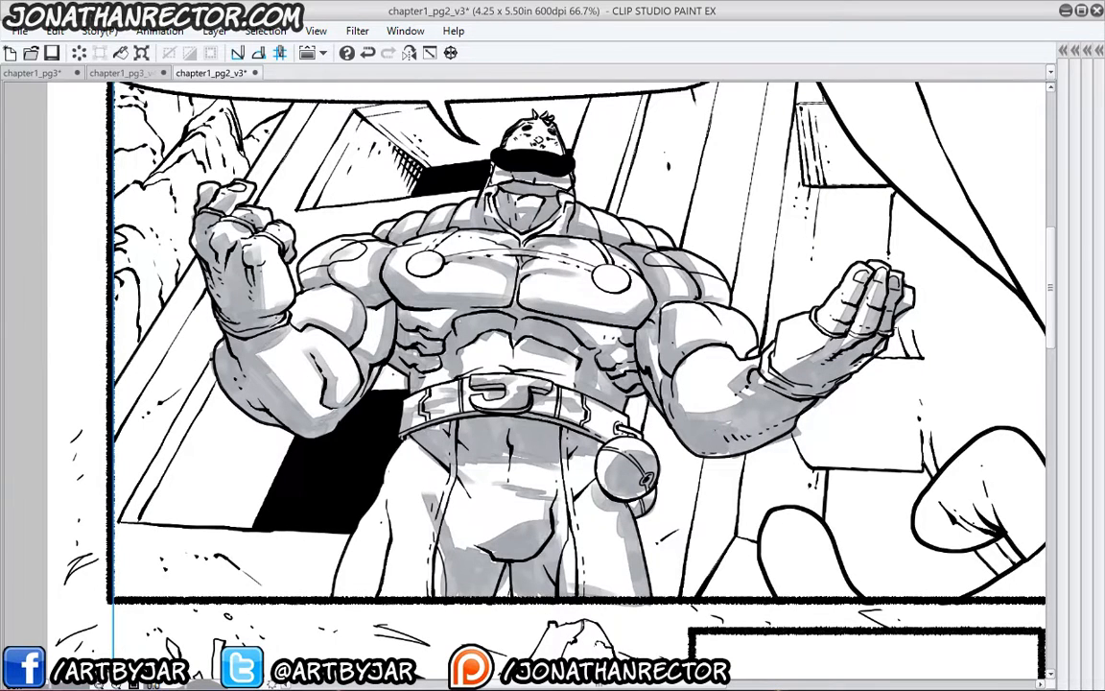
{"action": "mouse_move", "coordinate": [526, 263]}
{"action": "left_mouse_down"}
{"action": "mouse_move", "coordinate": [581, 272]}
{"action": "mouse_move", "coordinate": [528, 278]}
{"action": "left_mouse_up"}
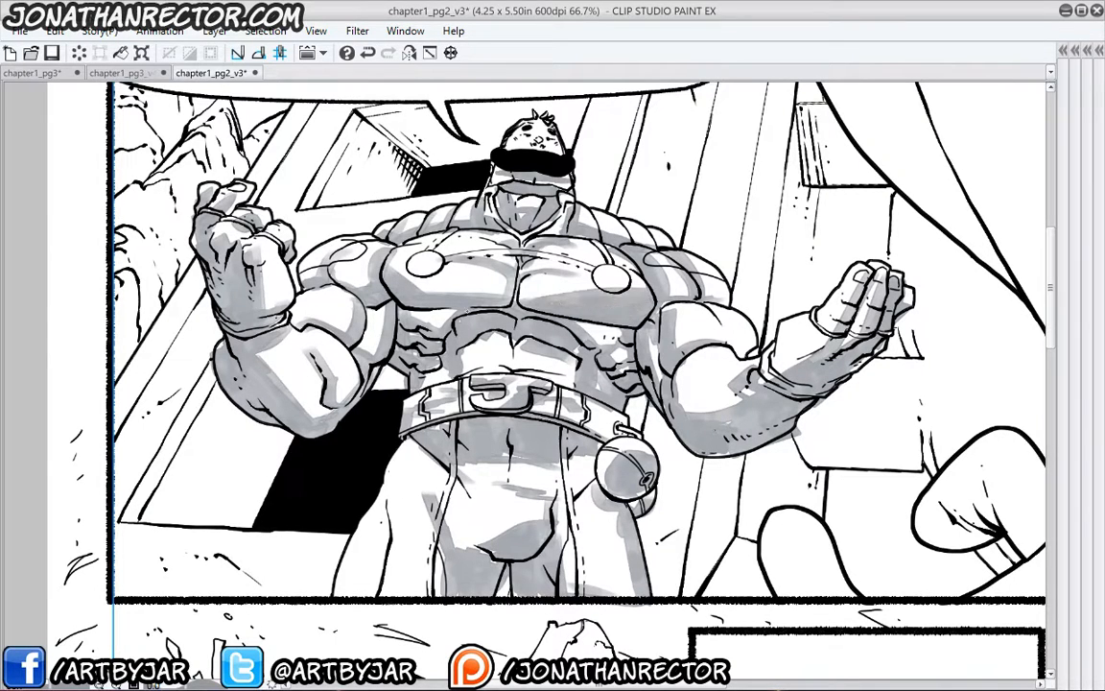